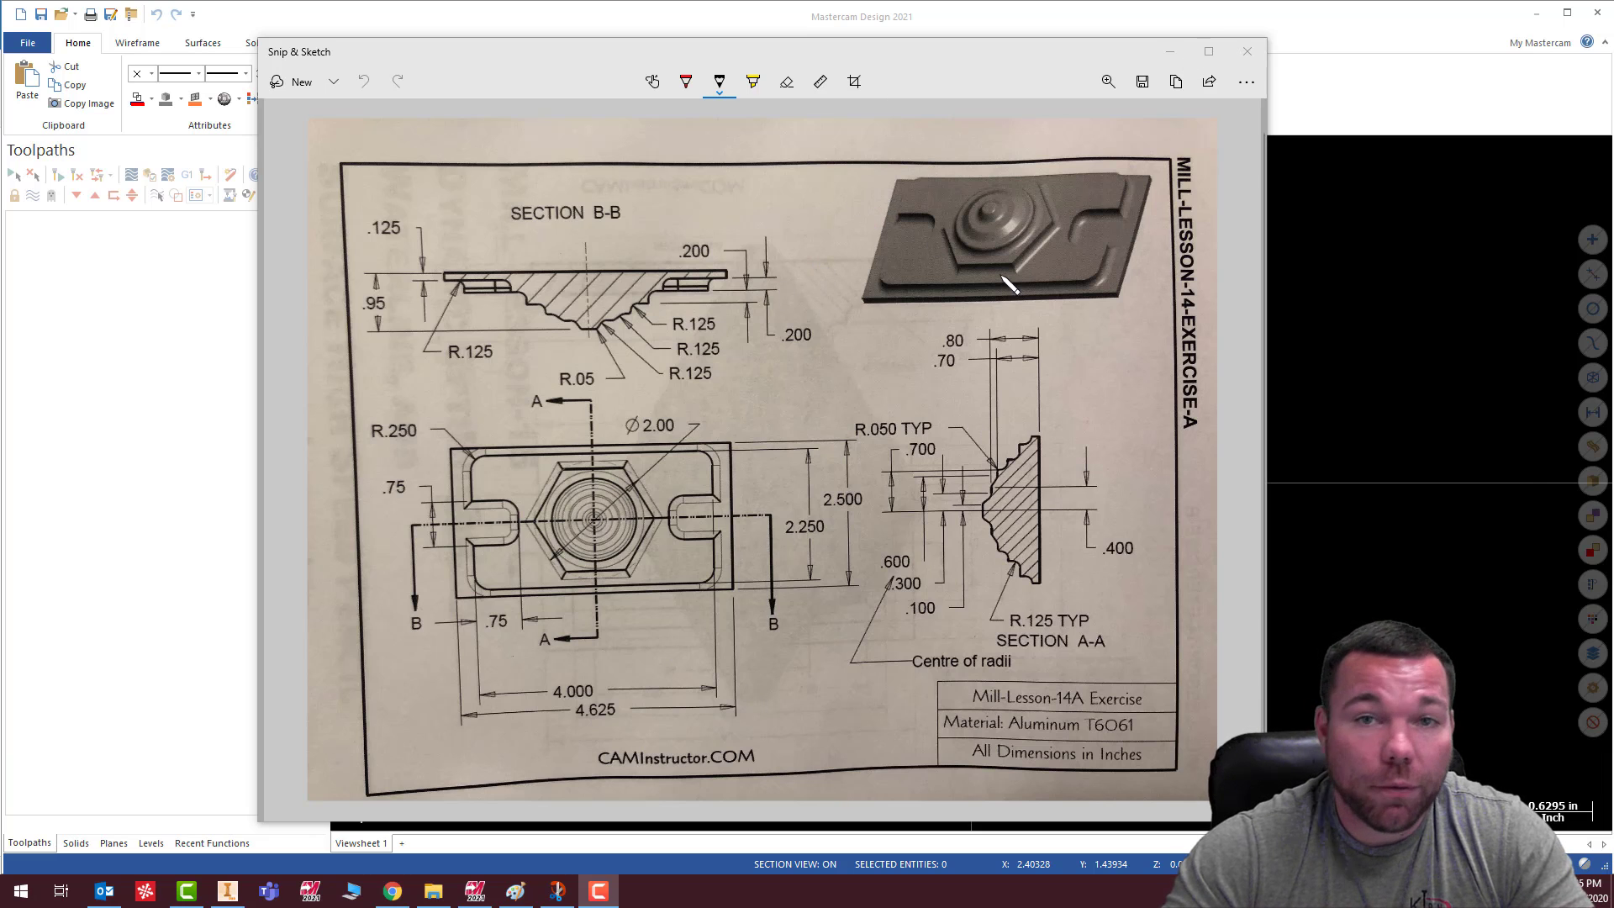
Enlarge the Mill-Lesson-14 Exercise A part drawing and examine its views and dimensions
{"action": "left_click", "coordinate": [1209, 51]}
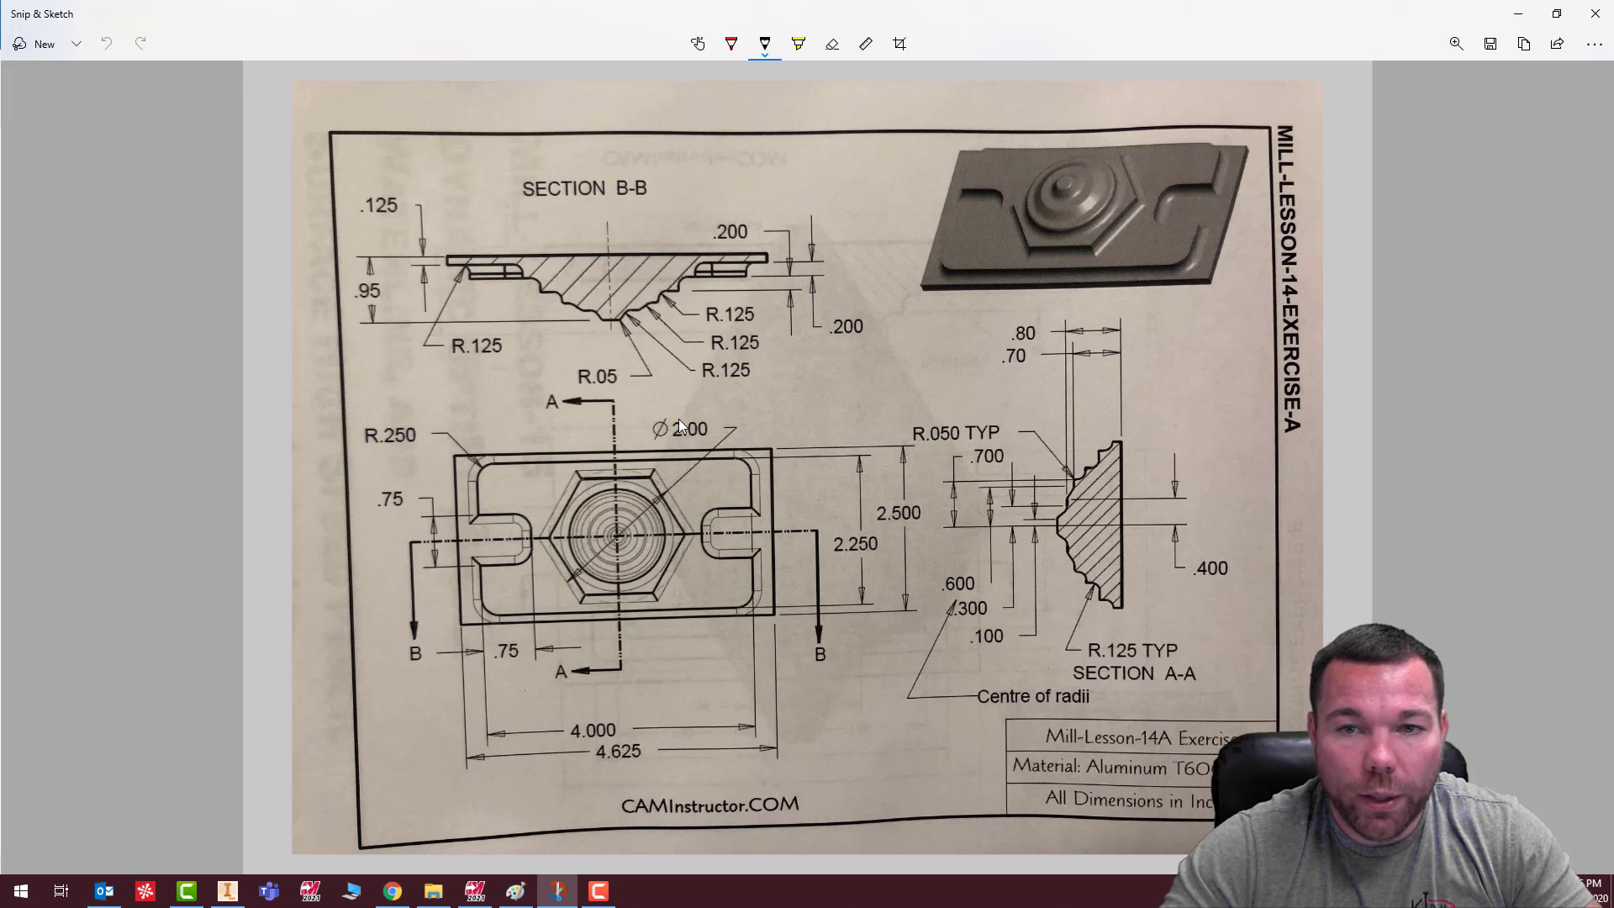
{"action": "scroll", "coordinate": [678, 418], "scroll_direction": "up", "scroll_amount": 1}
{"action": "scroll", "coordinate": [684, 430], "scroll_direction": "down", "scroll_amount": 2}
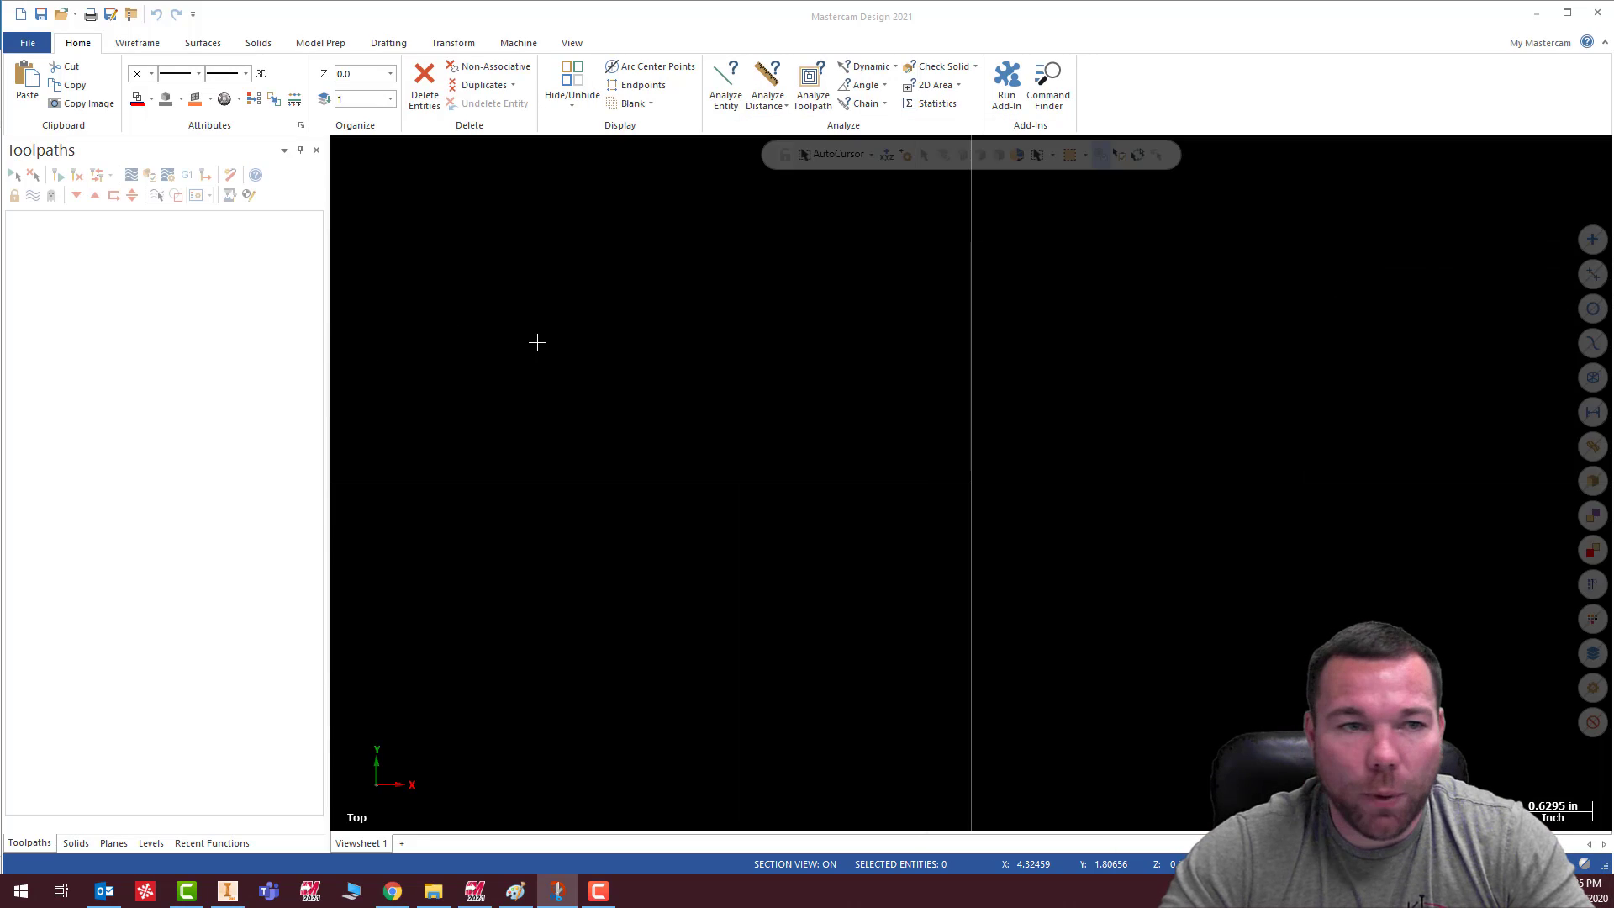
In Mastercam, draw the outer wireframe rectangle, 4.625 wide by 2.5 high, centered on the origin
{"action": "left_click", "coordinate": [138, 43]}
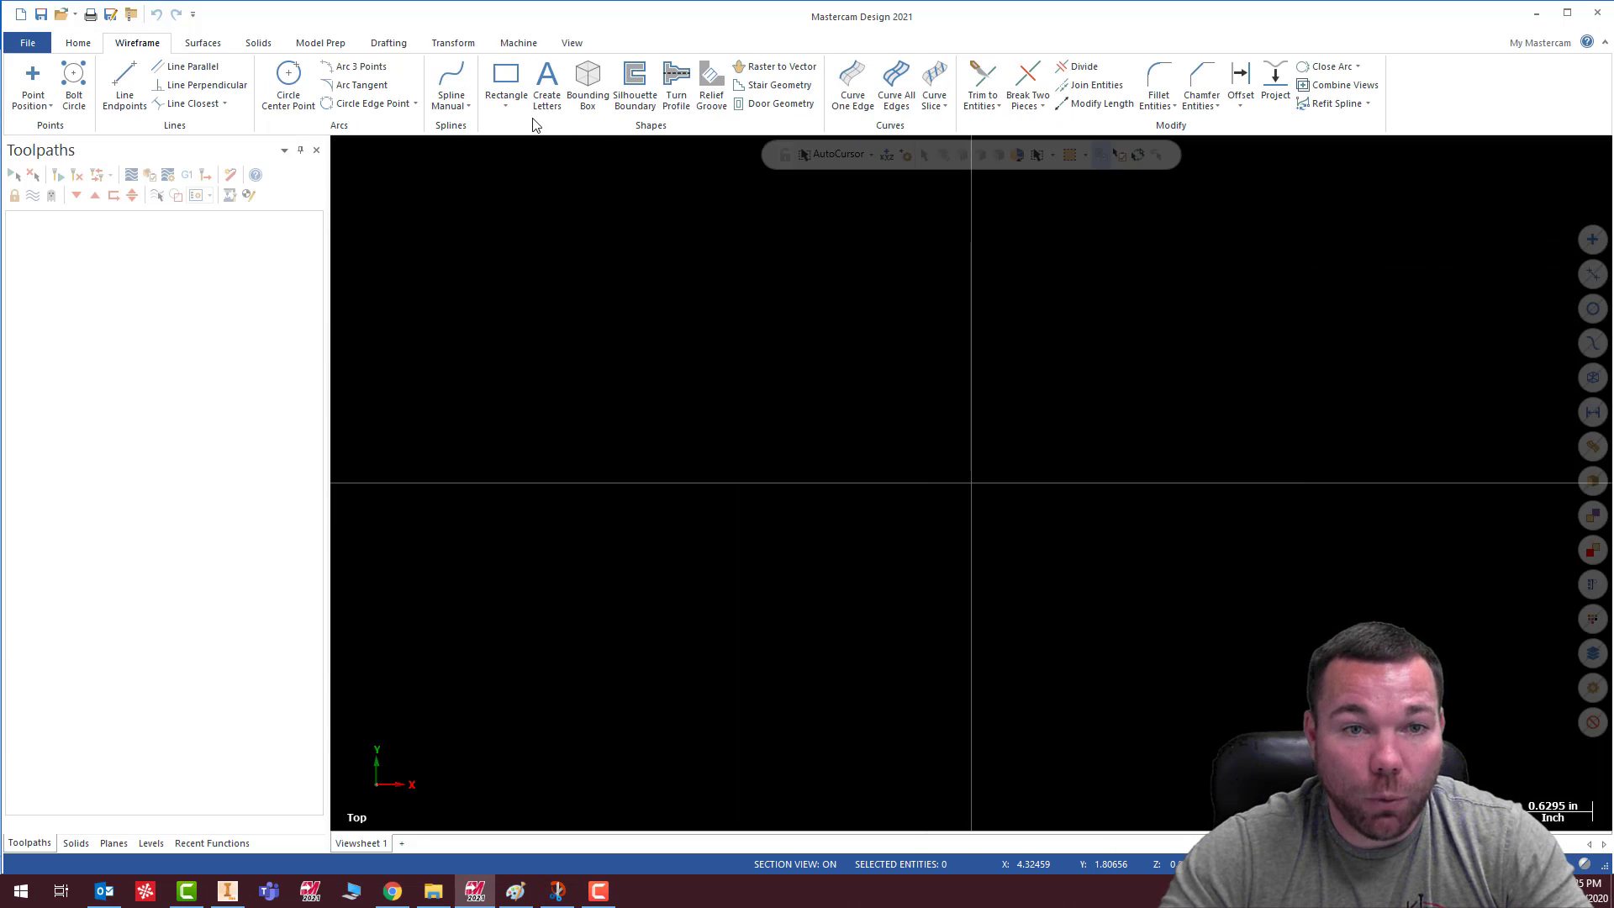
{"action": "left_click", "coordinate": [507, 77]}
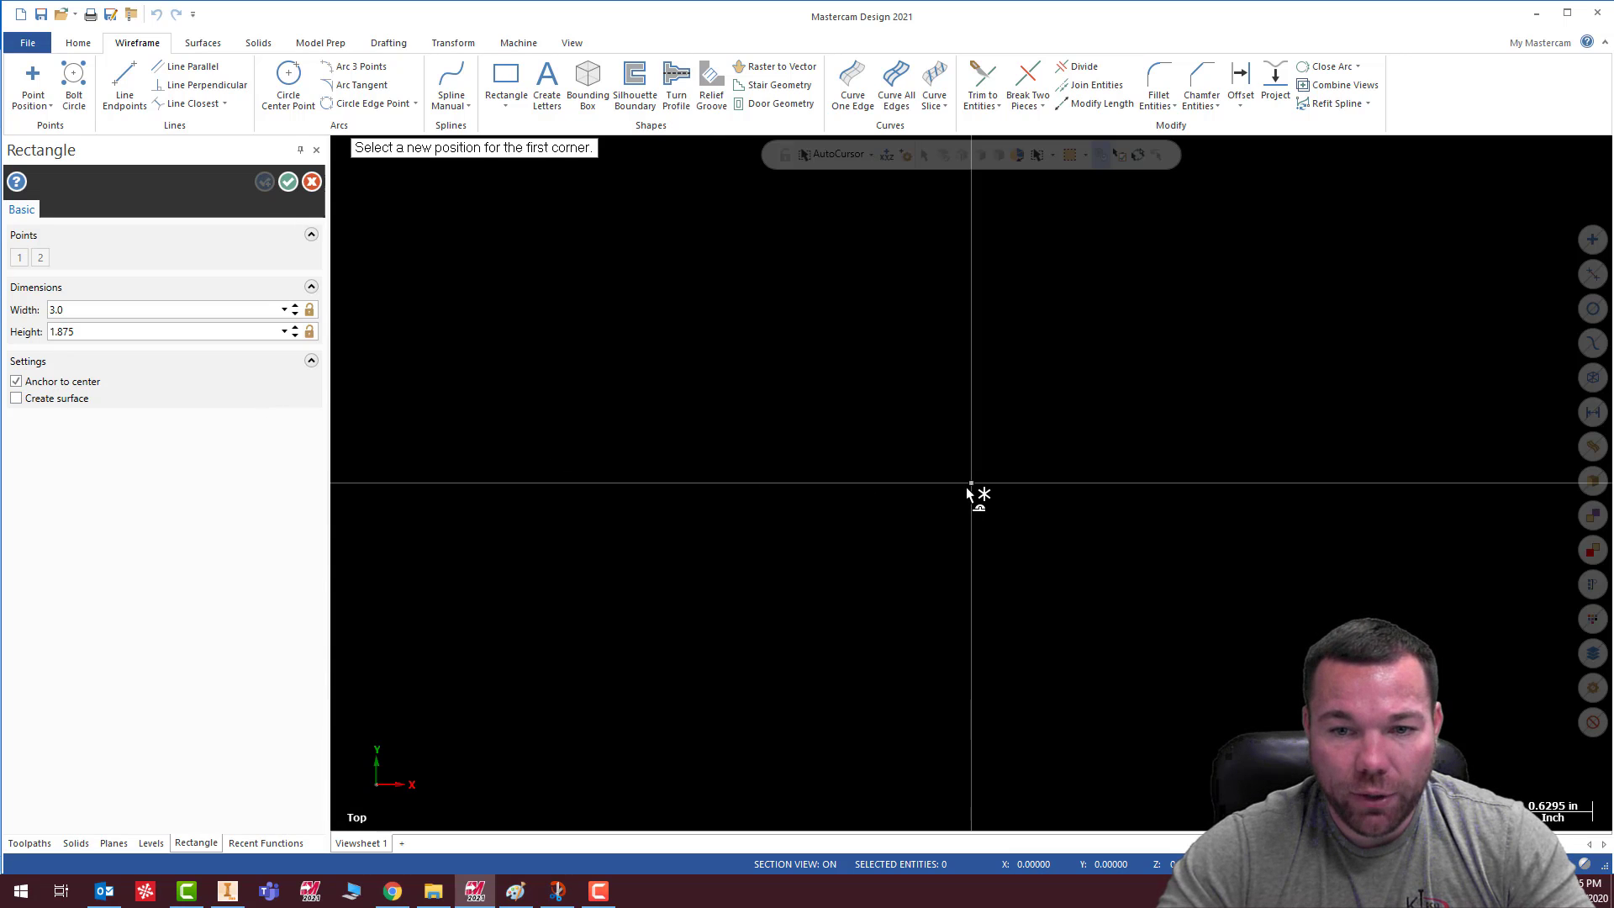
{"action": "left_click", "coordinate": [971, 484]}
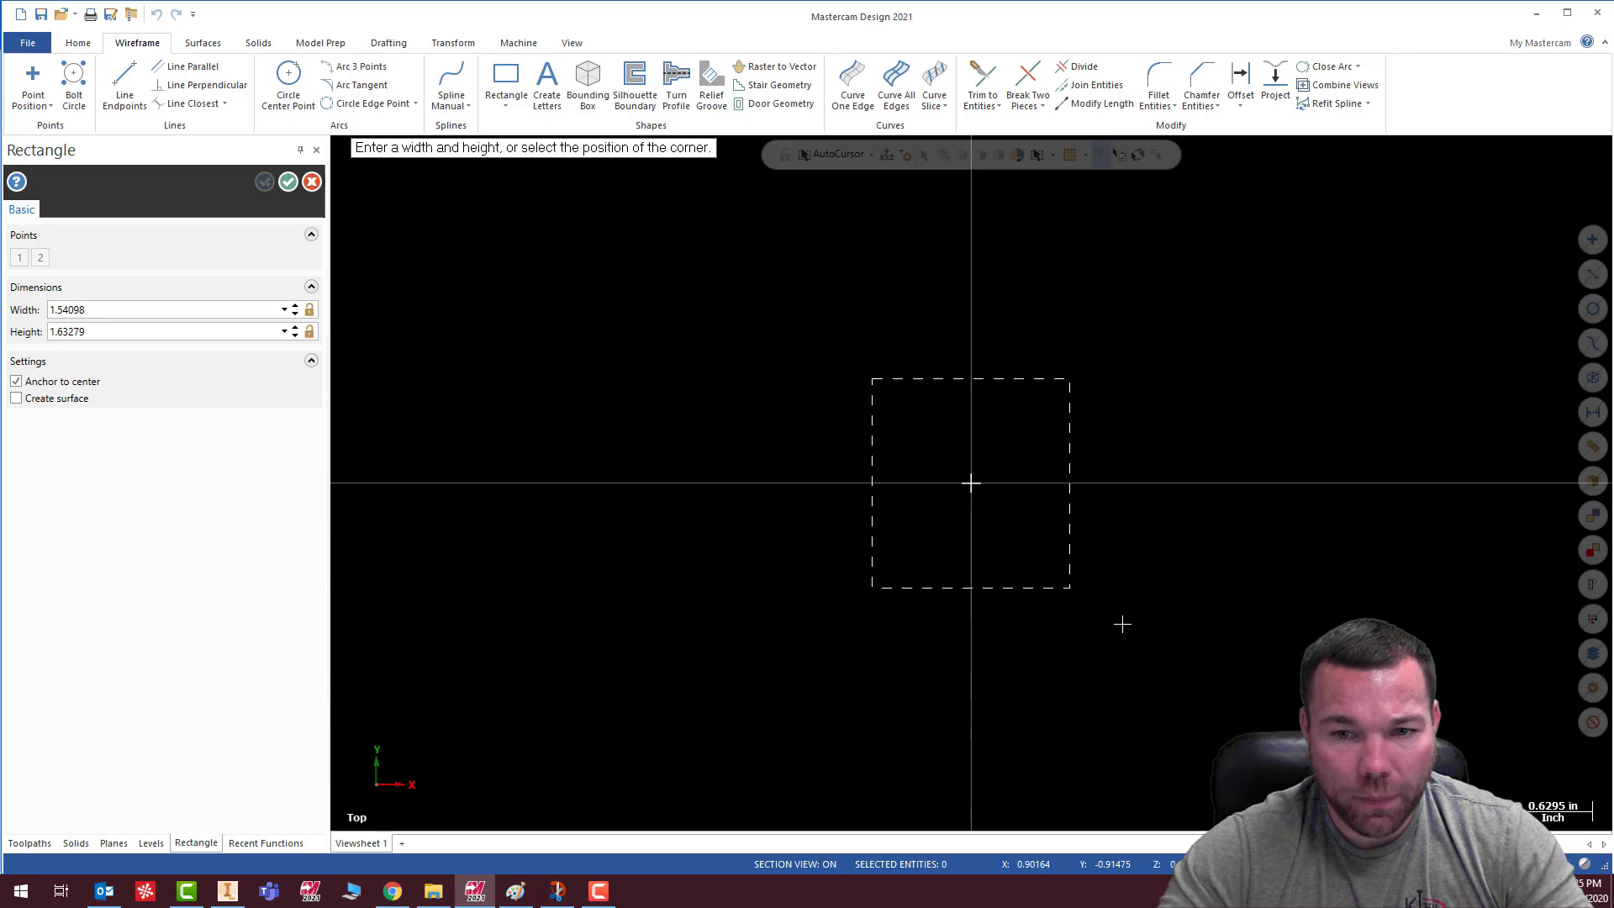
{"action": "left_click", "coordinate": [110, 311]}
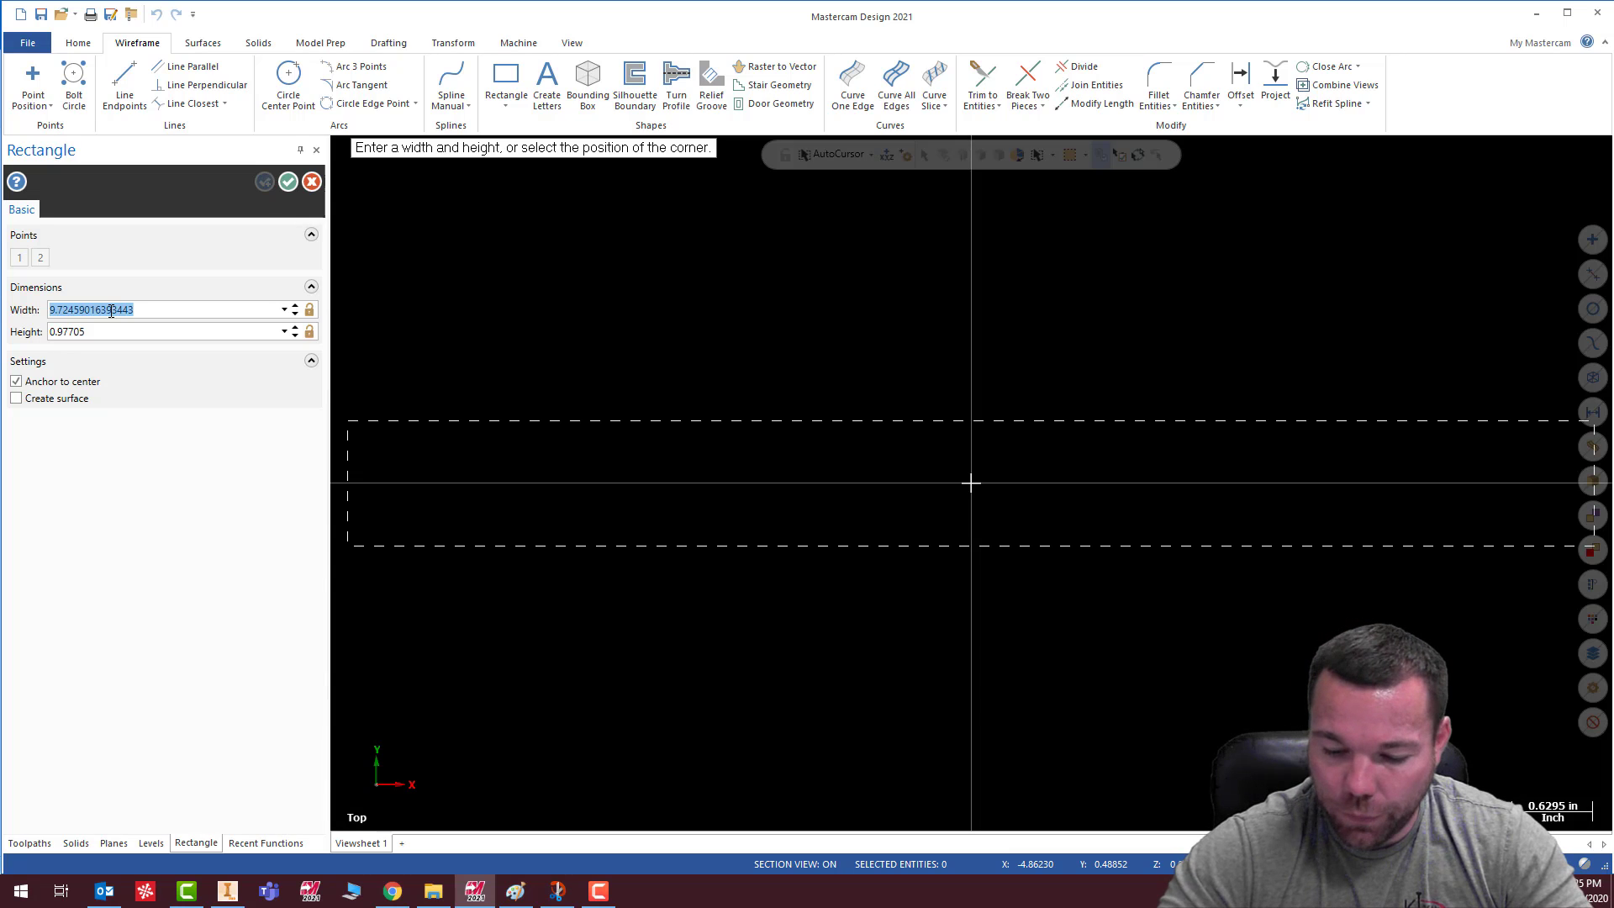
{"action": "type", "text": "4625"}
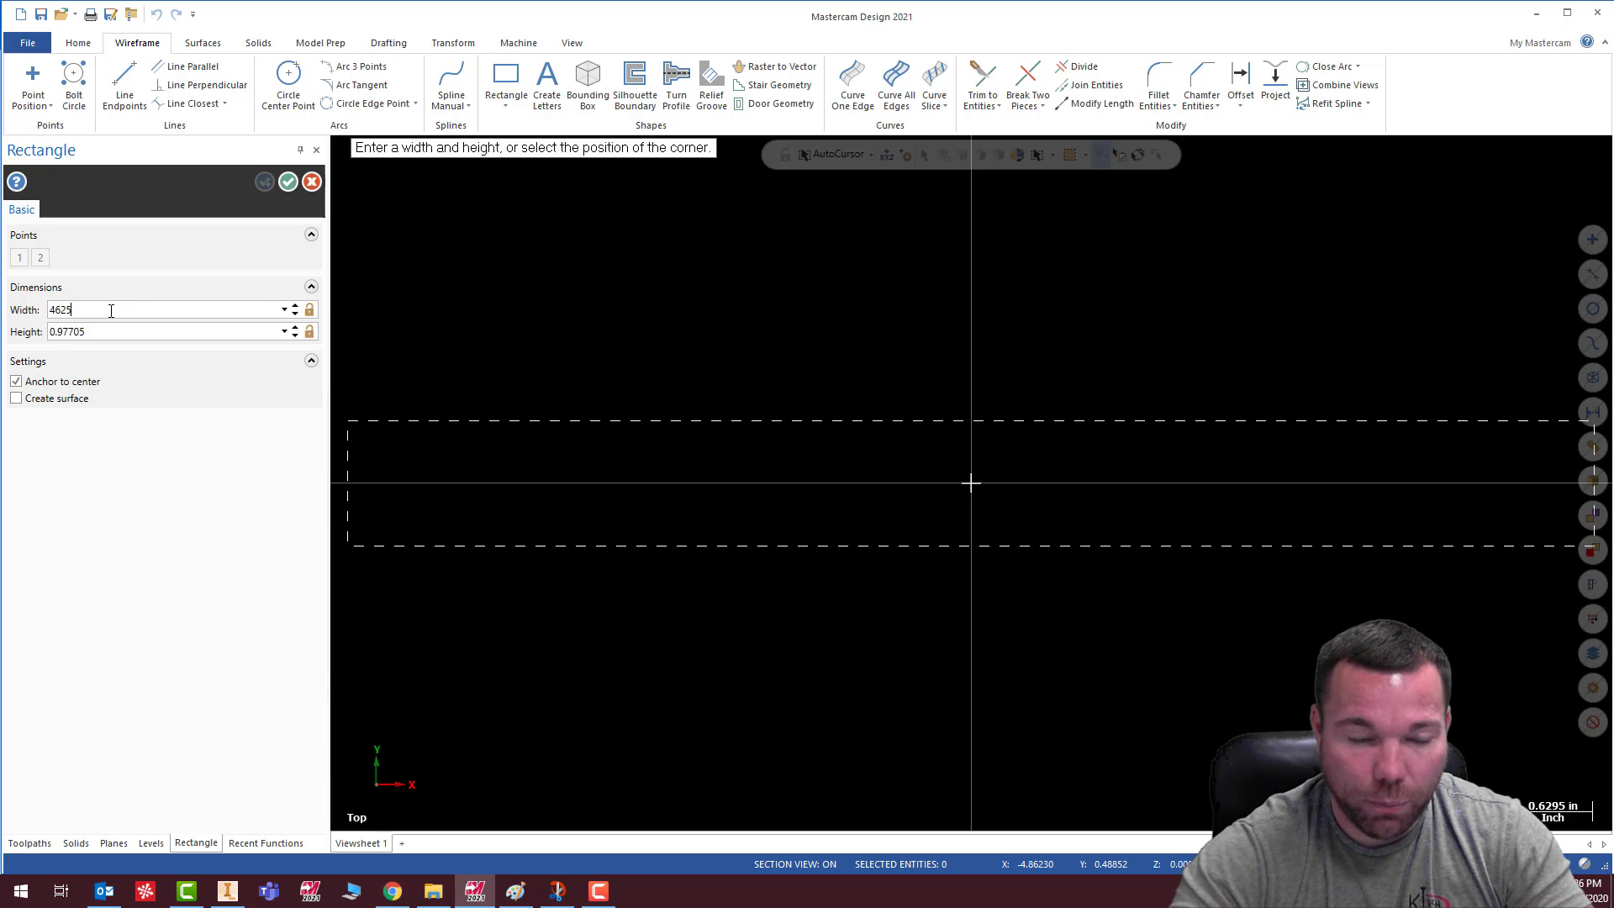
{"action": "key", "text": "BackSpace"}
{"action": "key", "text": "BackSpace"}
{"action": "key", "text": "BackSpace"}
{"action": "type", "text": ".625"}
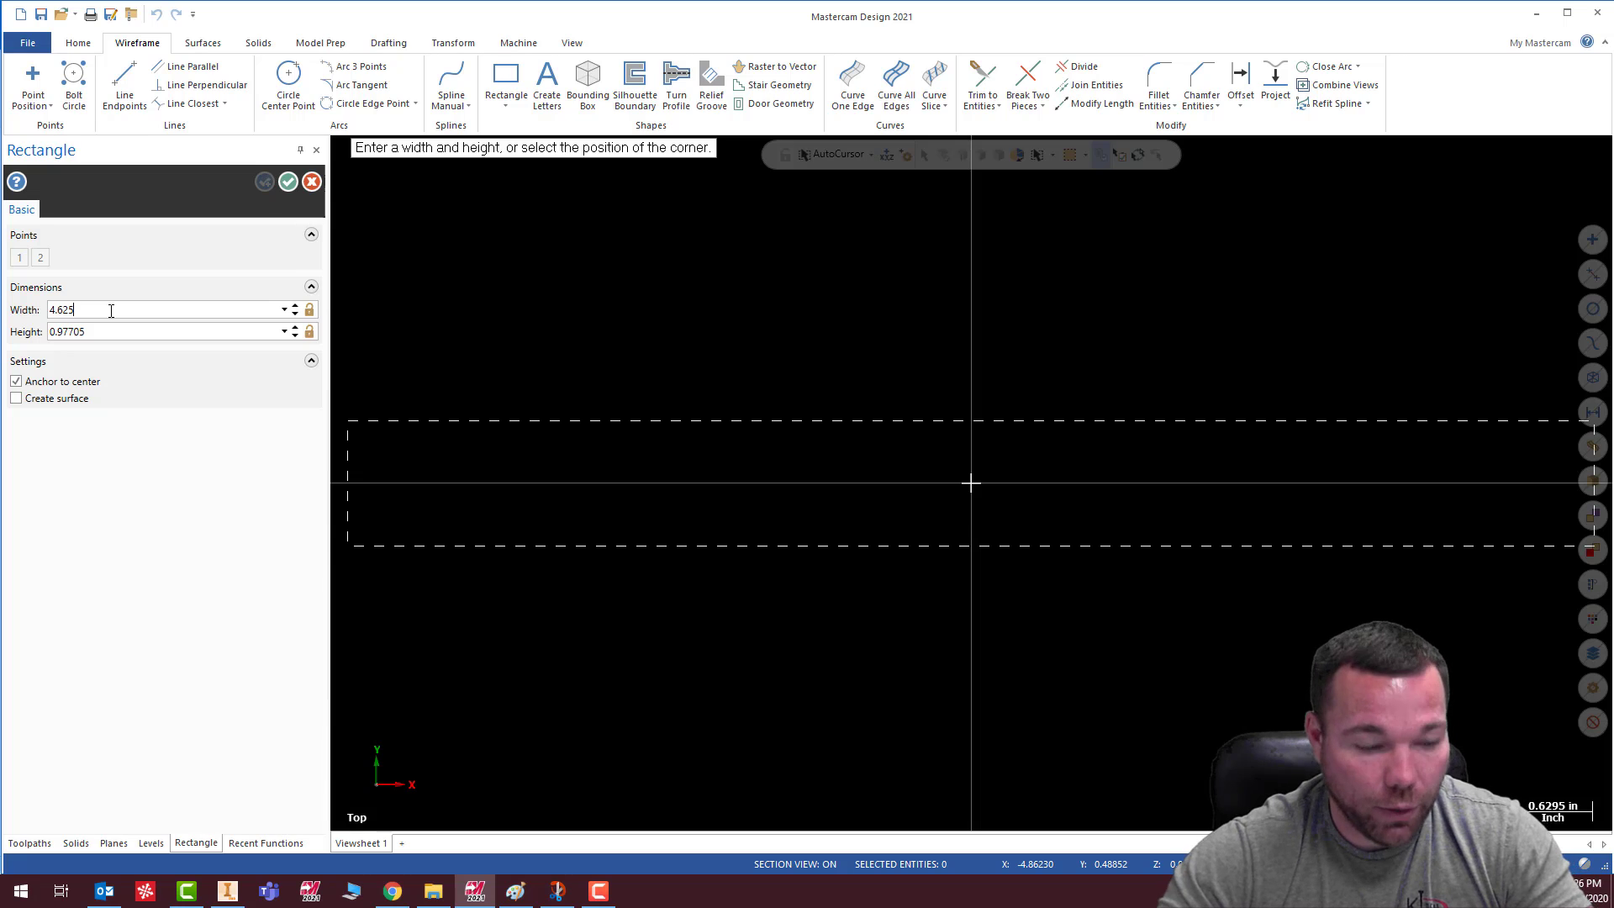
{"action": "key", "text": "Tab"}
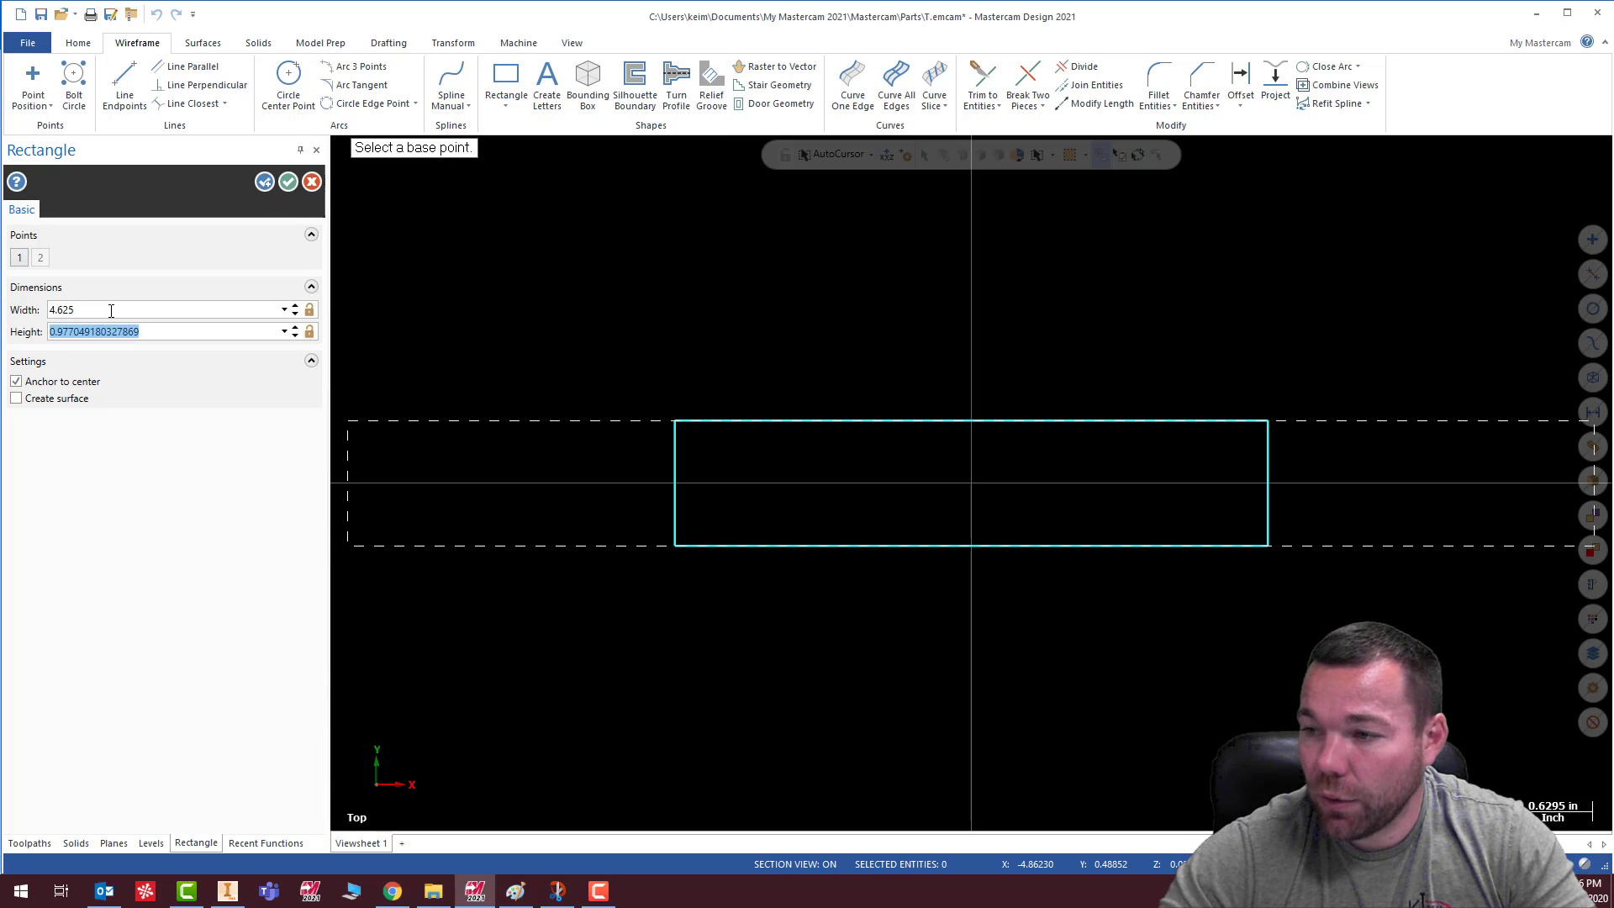
{"action": "type", "text": "2.5"}
{"action": "key", "text": "Tab"}
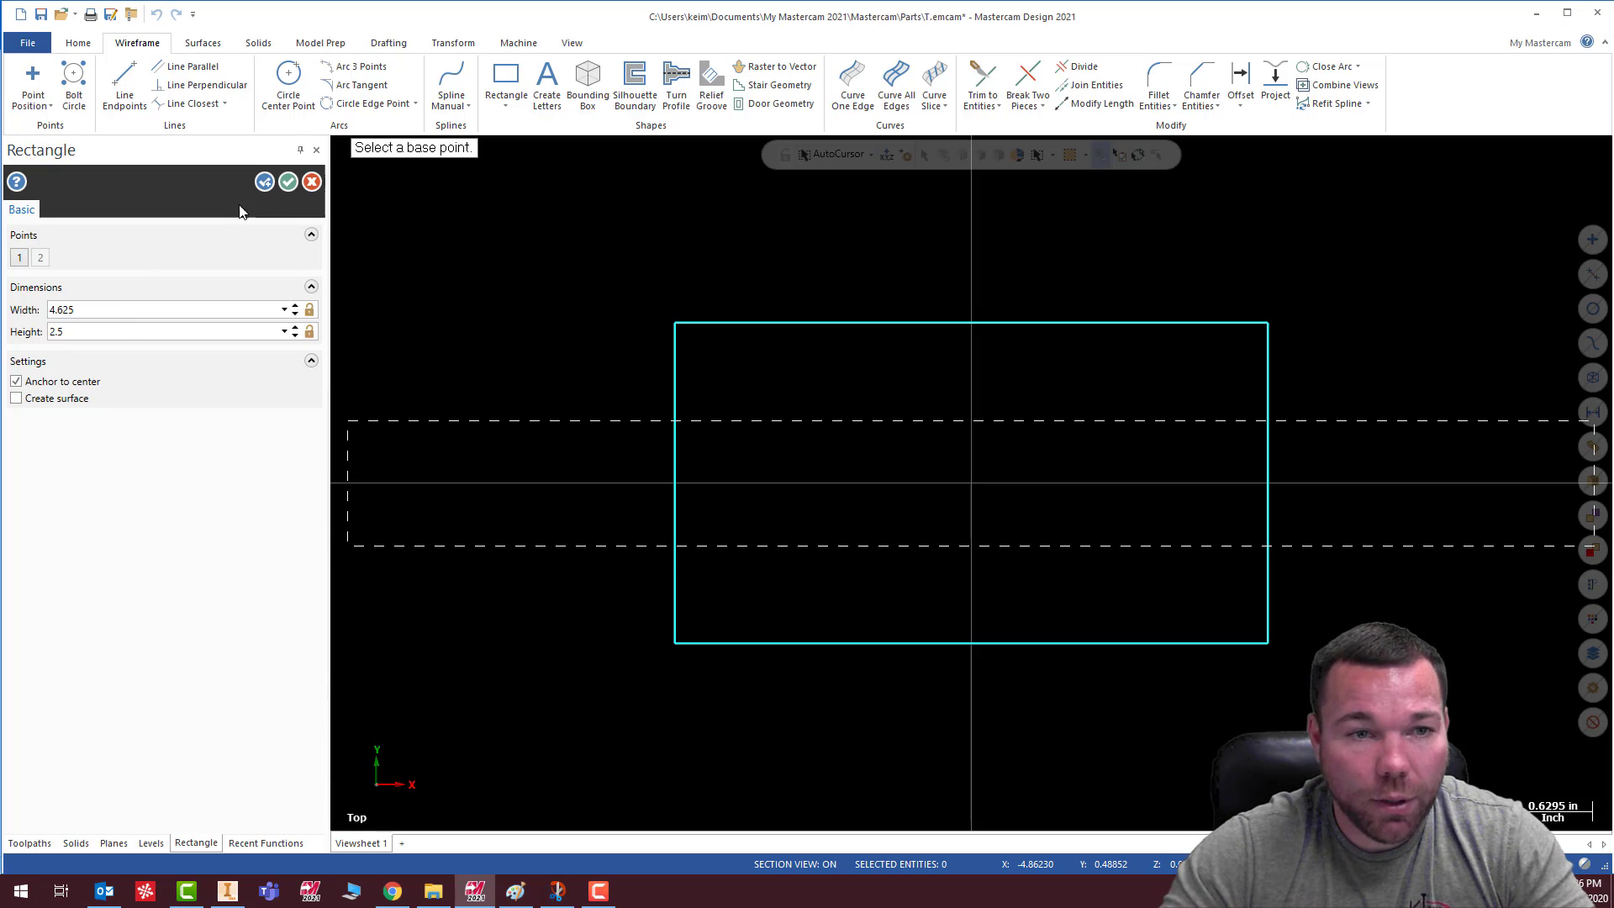
{"action": "left_click", "coordinate": [291, 186]}
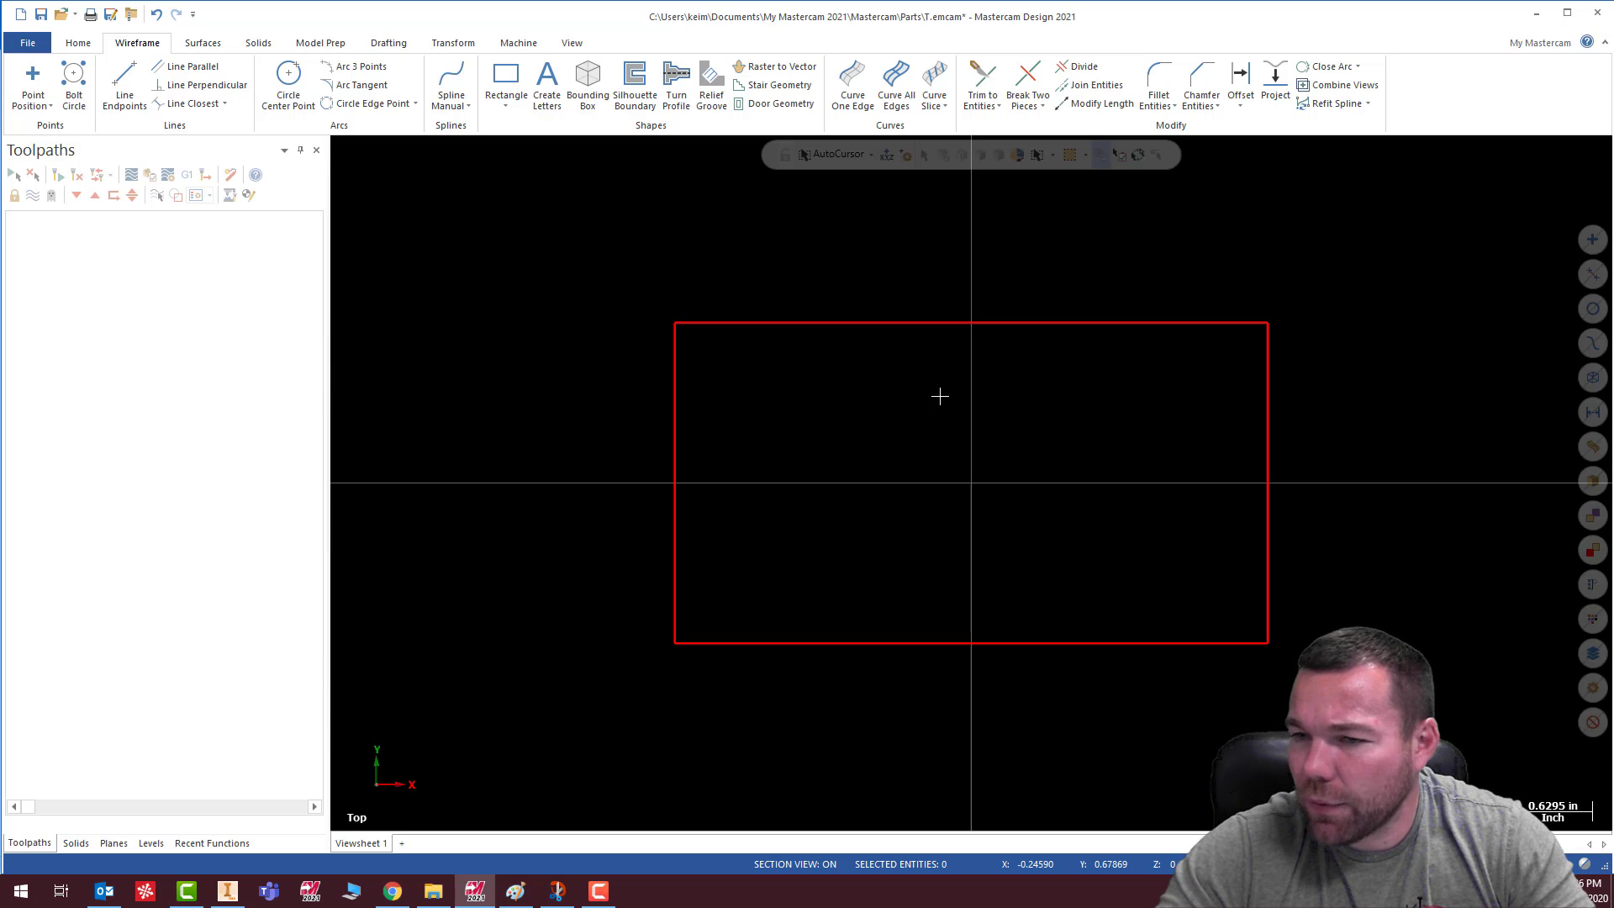
Draw the inner rectangle, 4.0 wide by 2.25 high, centered on the origin
{"action": "left_click", "coordinate": [507, 102]}
{"action": "left_click", "coordinate": [971, 484]}
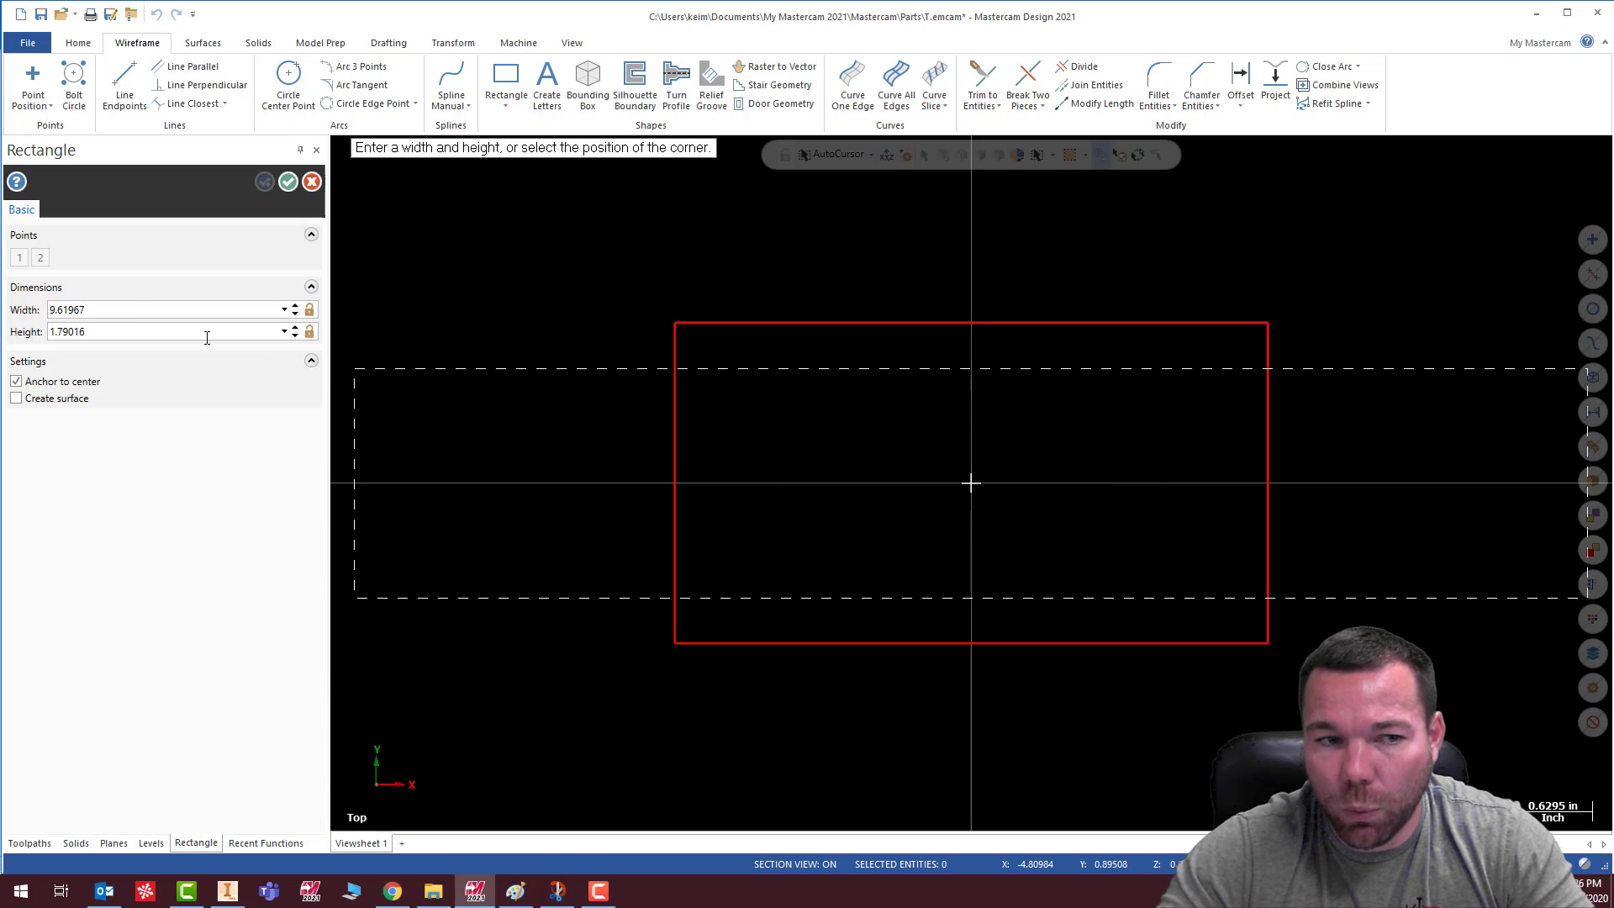
{"action": "left_click", "coordinate": [140, 313]}
{"action": "type", "text": "2.25"}
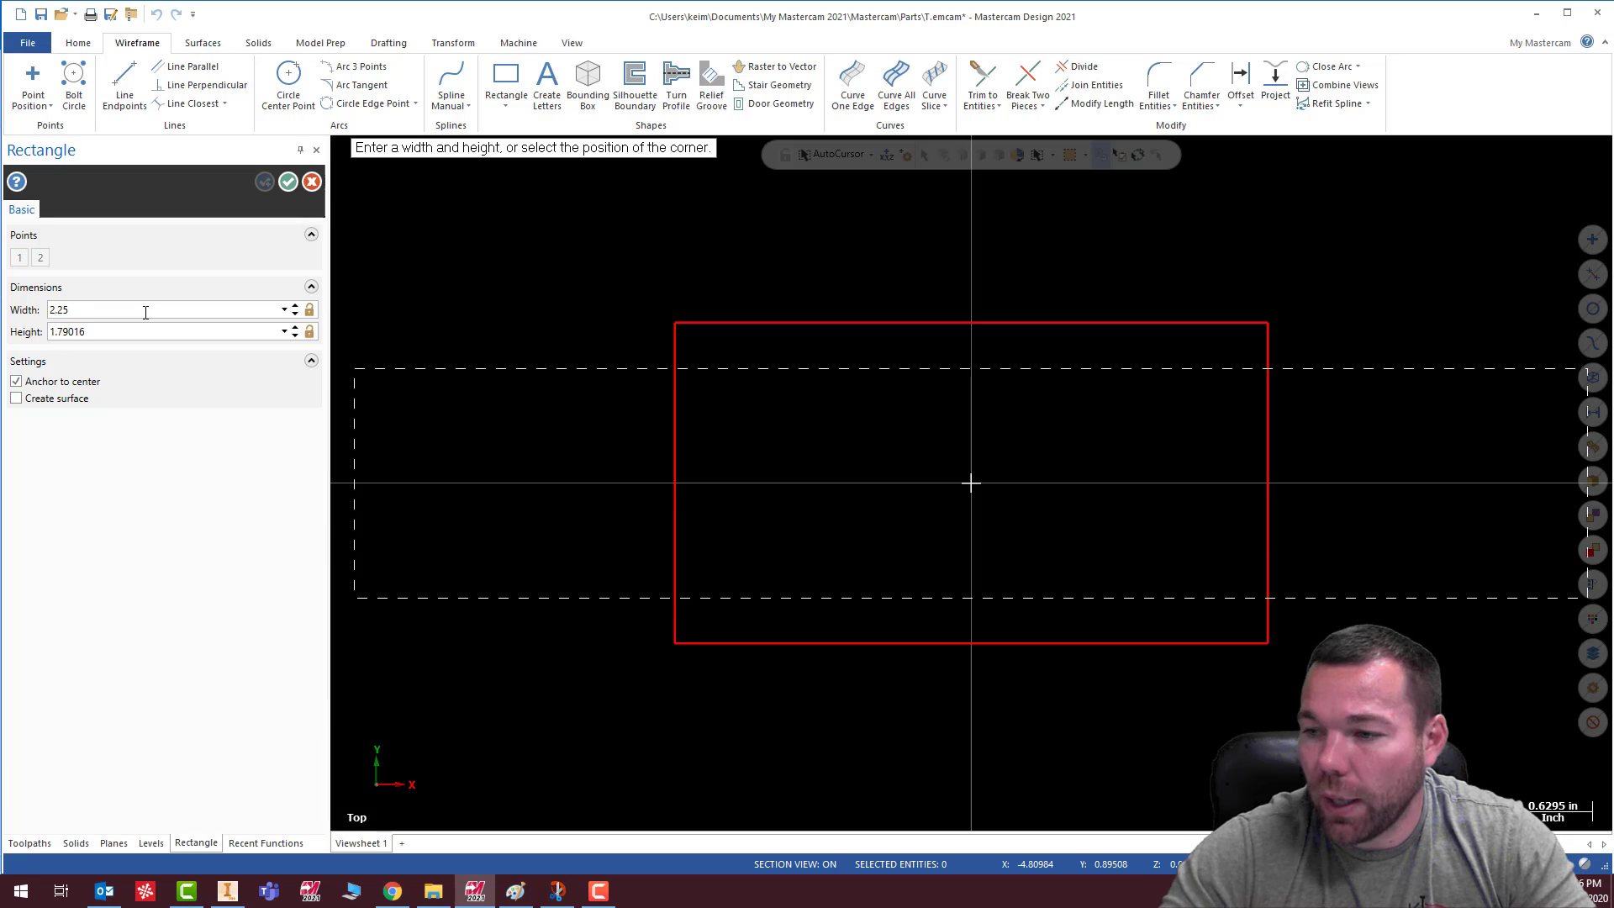
{"action": "left_click_drag", "start_coordinate": [79, 305], "coordinate": [16, 313]}
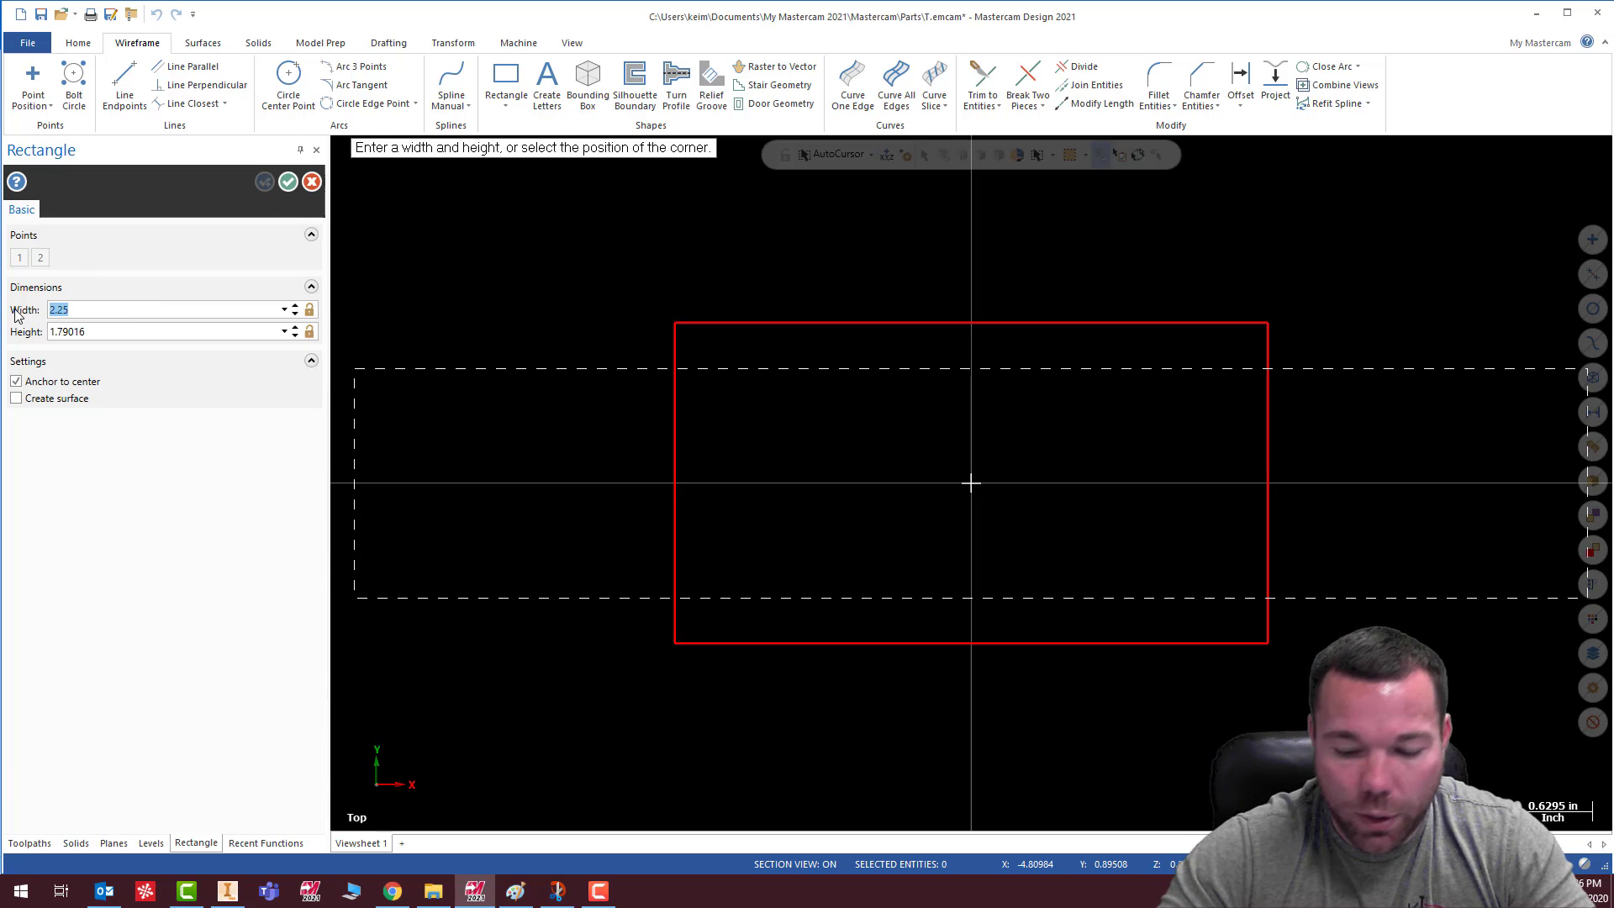
{"action": "type", "text": "4.0"}
{"action": "key", "text": "Tab"}
{"action": "type", "text": "2.25"}
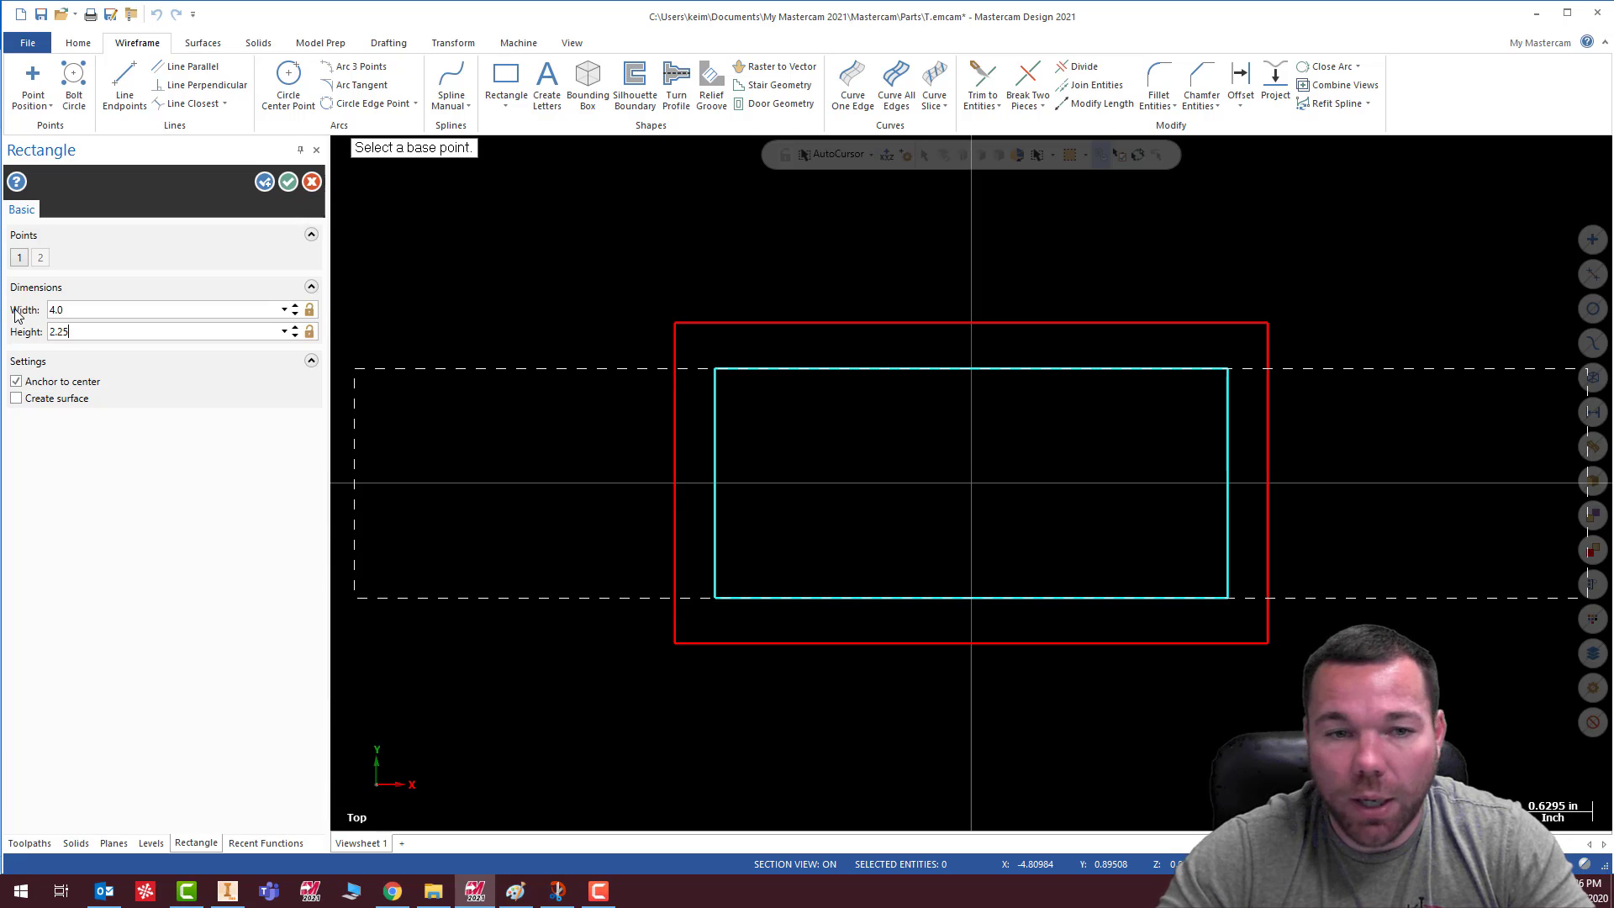
{"action": "key", "text": "Tab"}
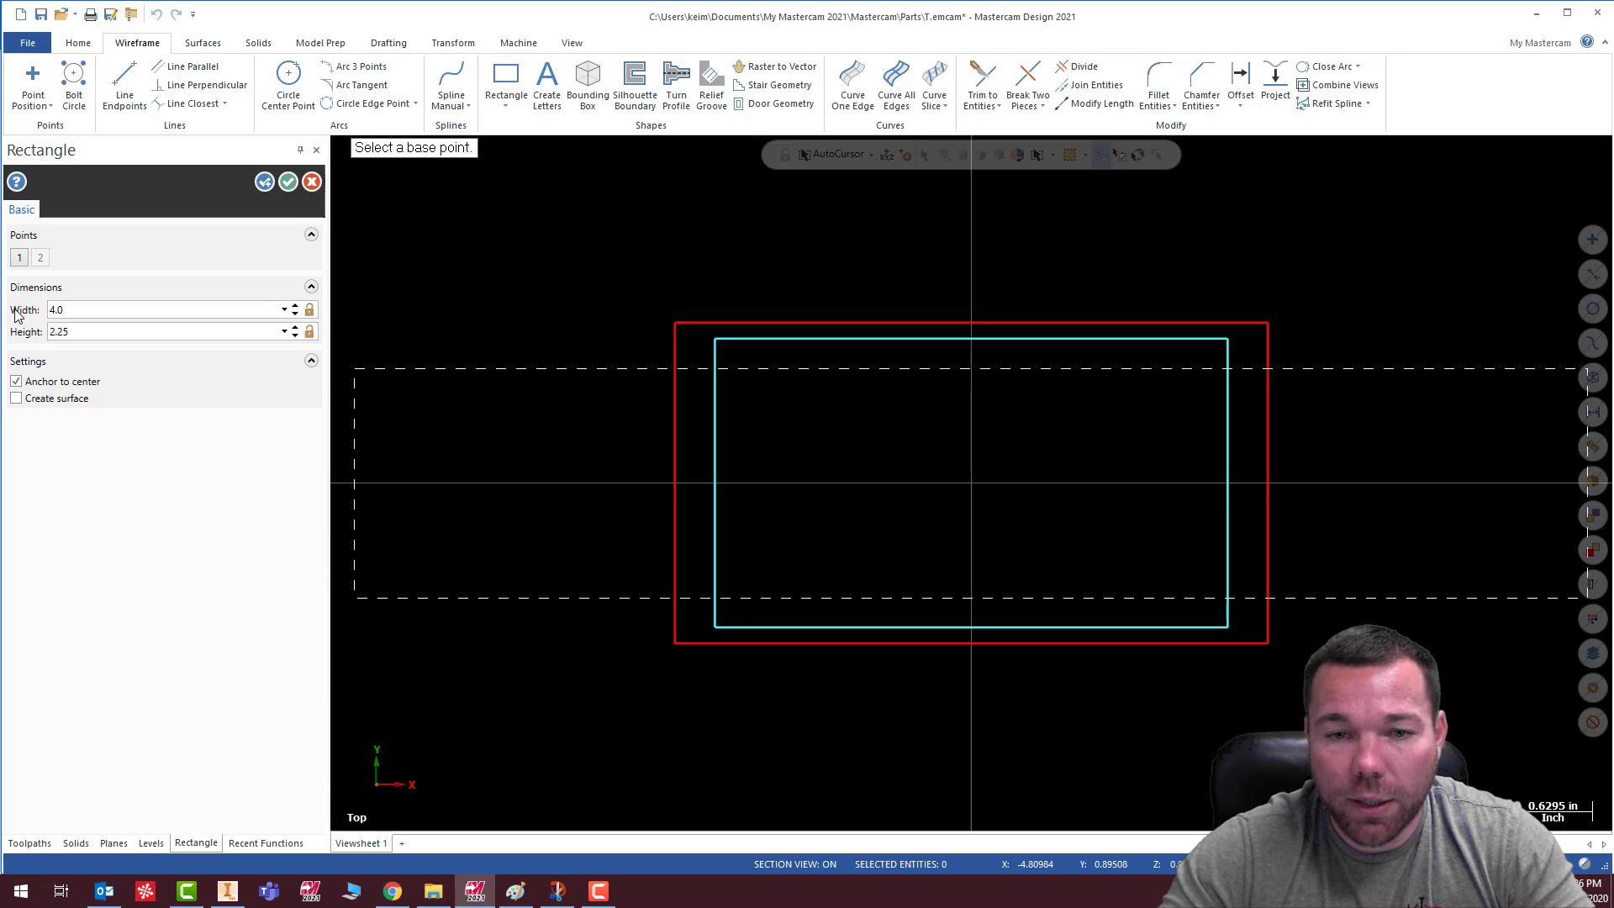
{"action": "left_click", "coordinate": [282, 183]}
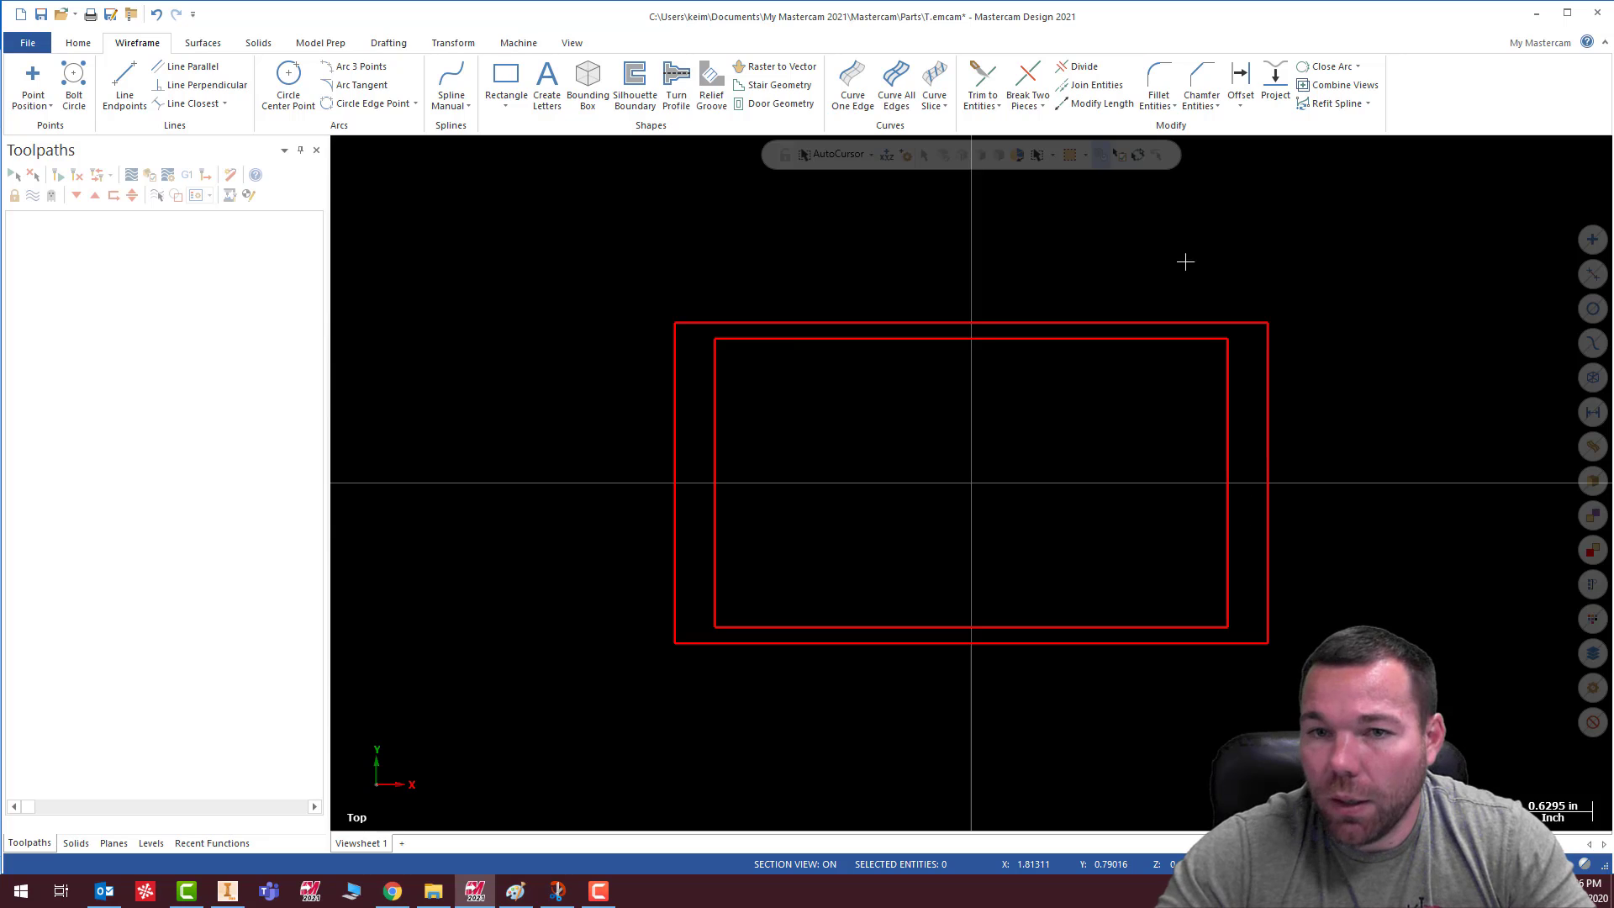
Try chain-filleting all corners of the inner rectangle with a 0.25 radius, and undo the fillets
{"action": "left_click", "coordinate": [1159, 84]}
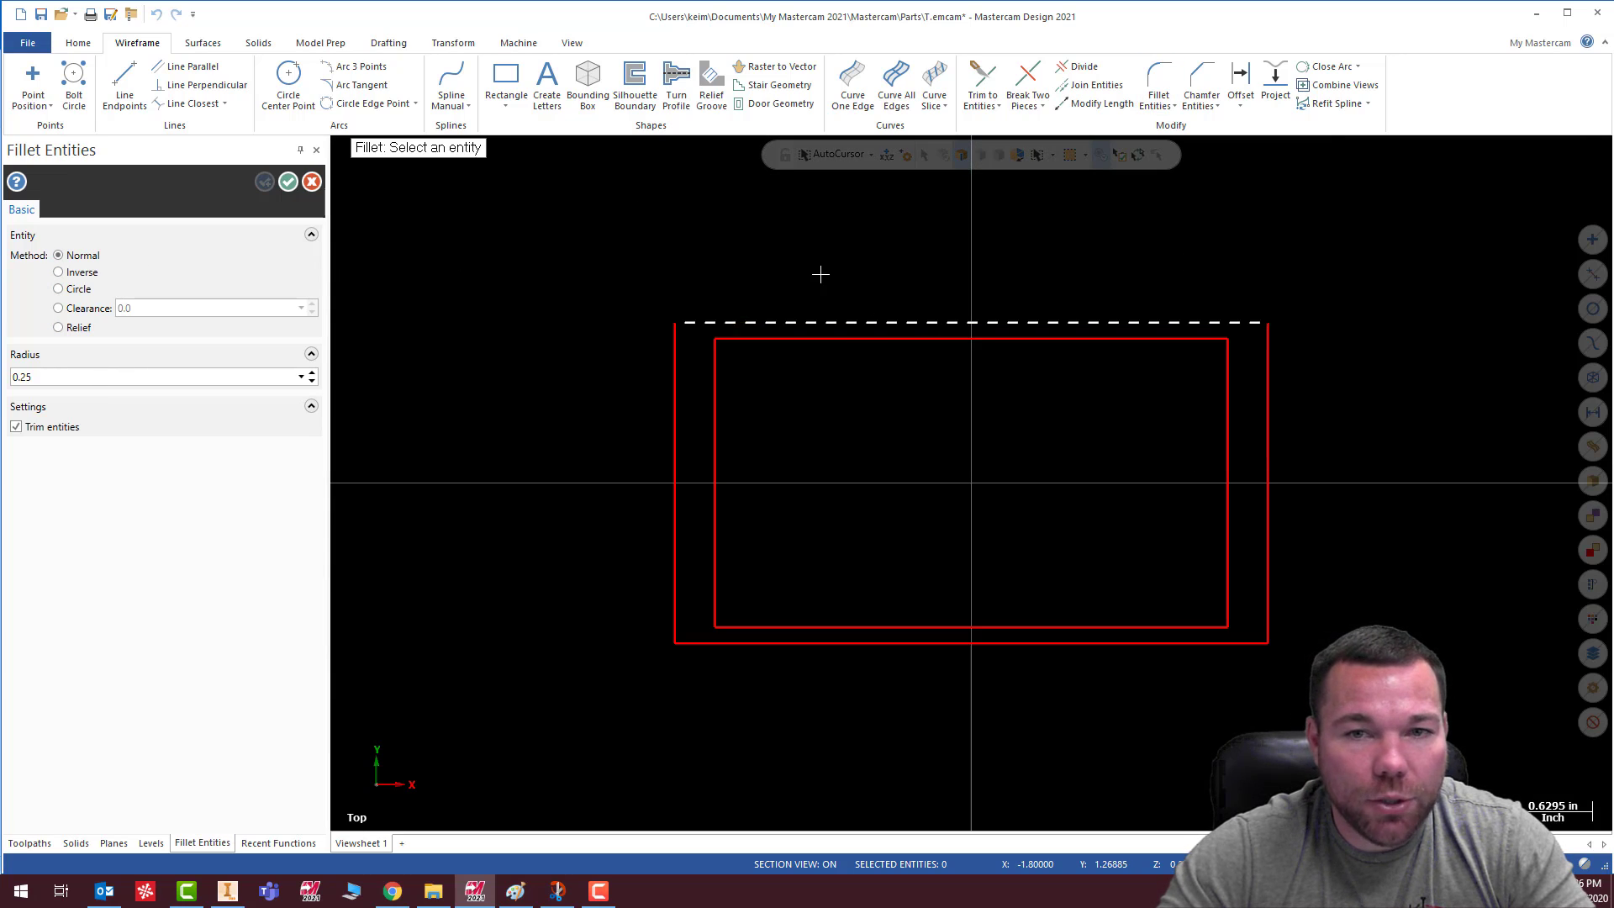
{"action": "left_click", "coordinate": [1167, 99]}
{"action": "left_click", "coordinate": [1182, 144]}
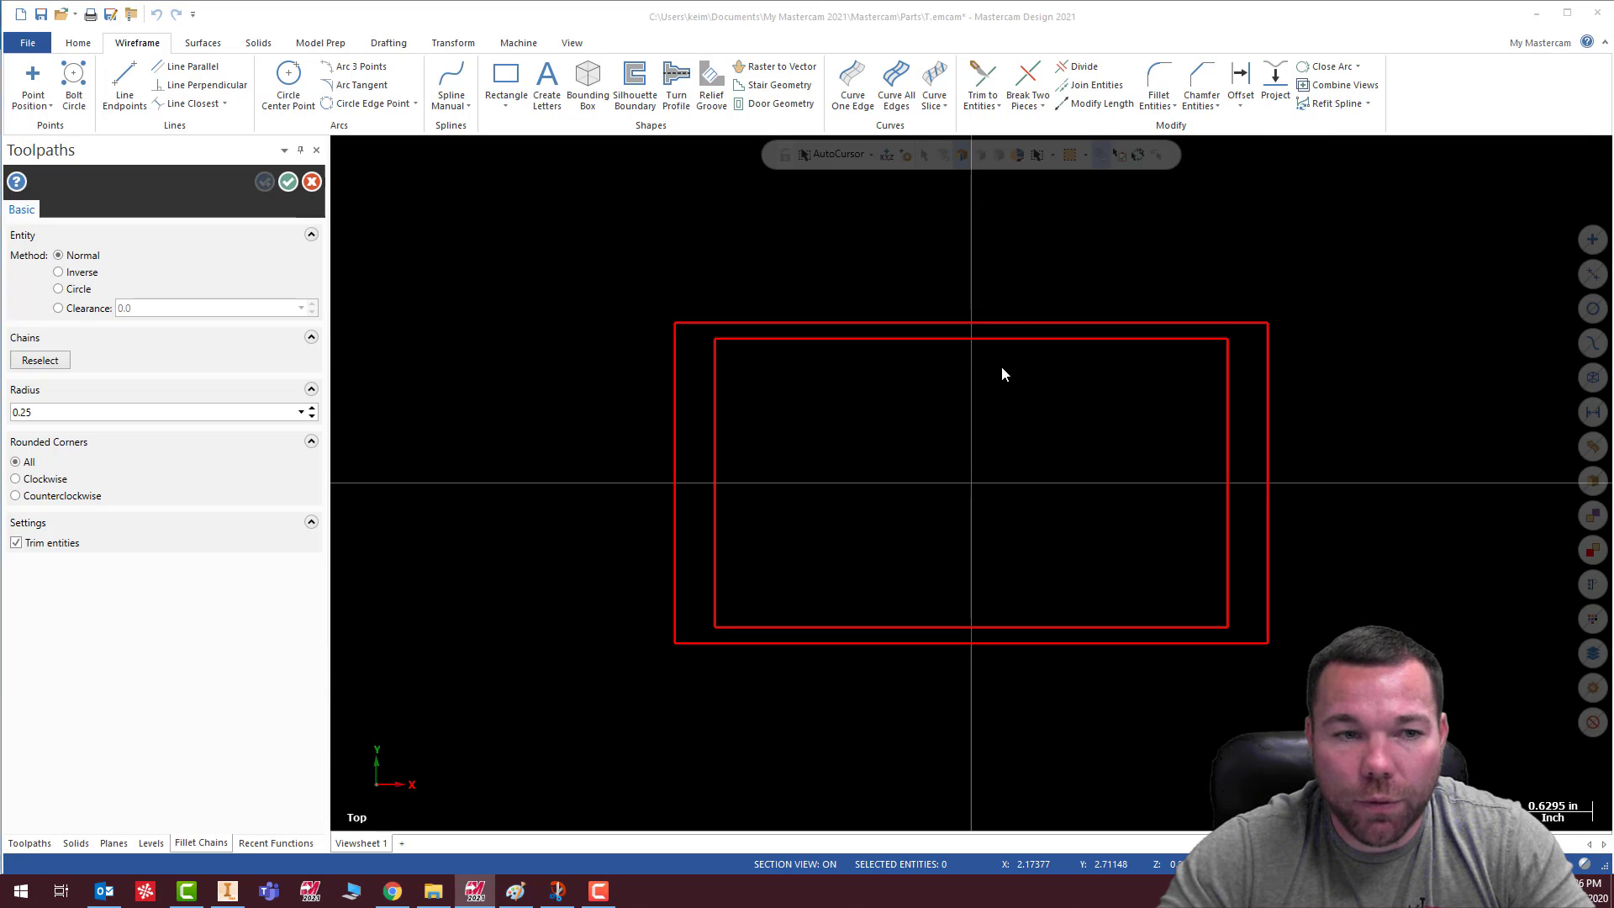
{"action": "left_click", "coordinate": [1047, 339]}
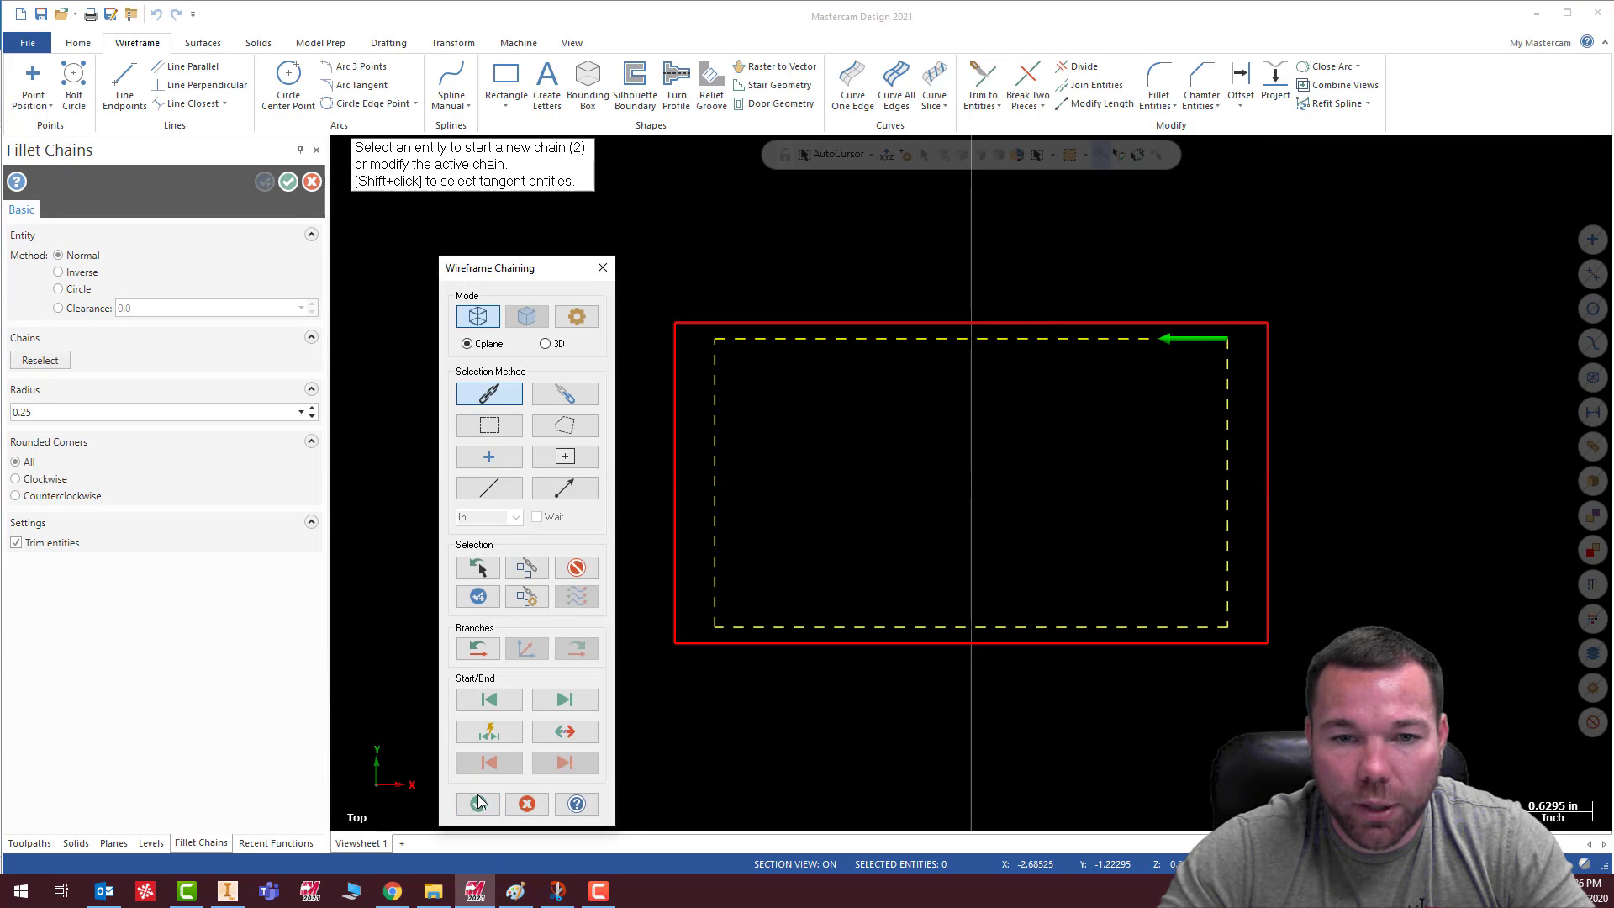
{"action": "left_click", "coordinate": [478, 806]}
{"action": "left_click", "coordinate": [289, 182]}
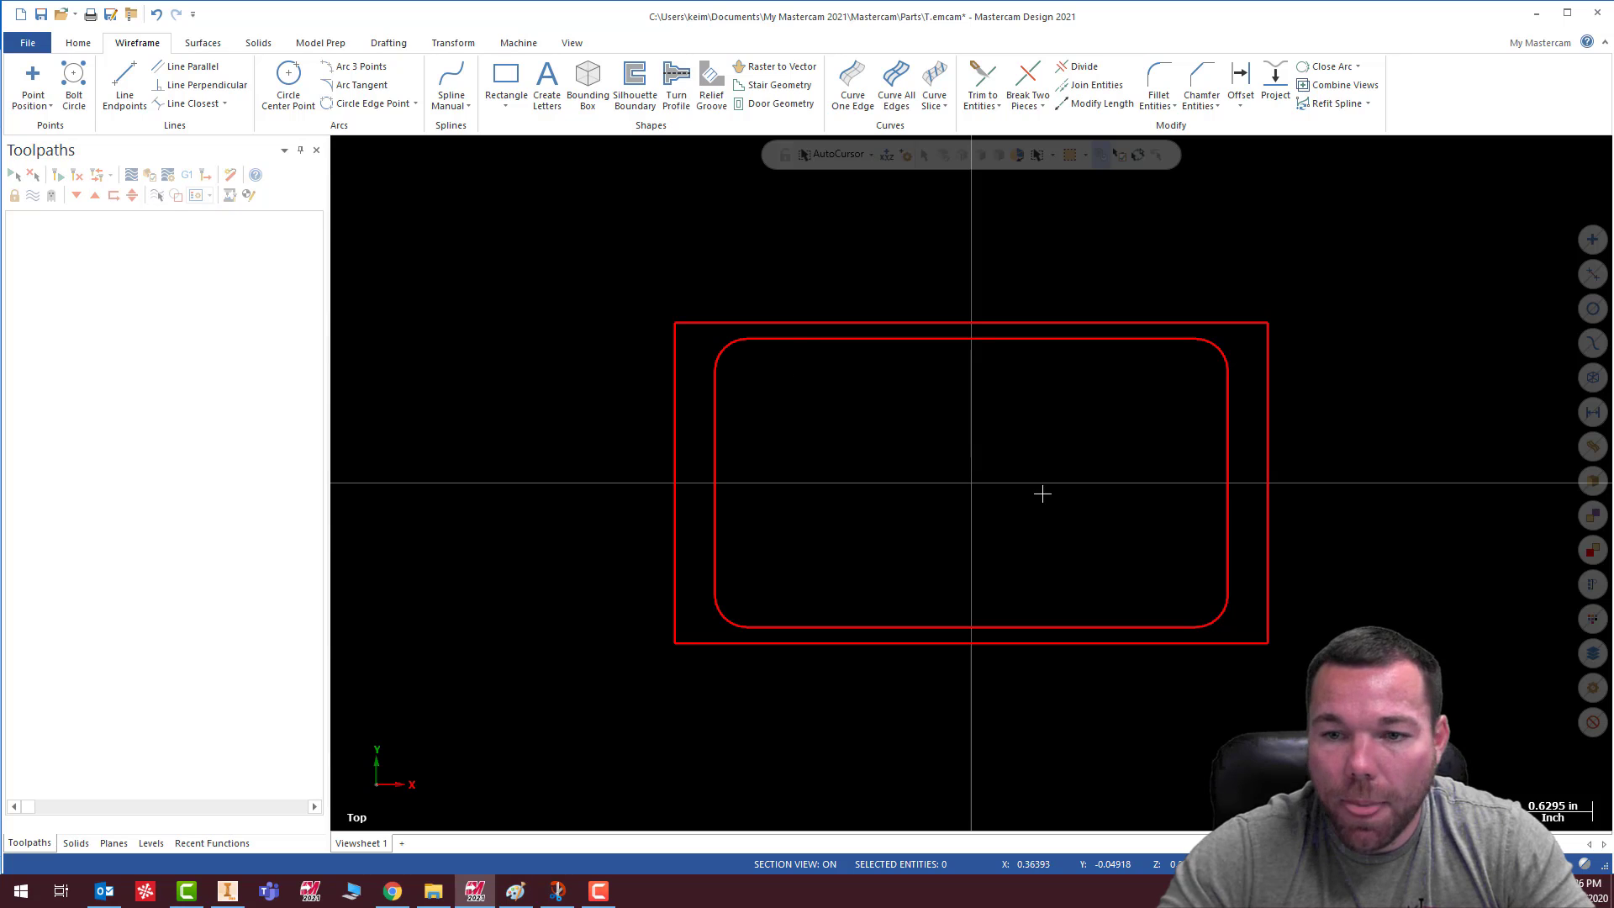
{"action": "left_click_drag", "start_coordinate": [1613, 152], "coordinate": [849, 1]}
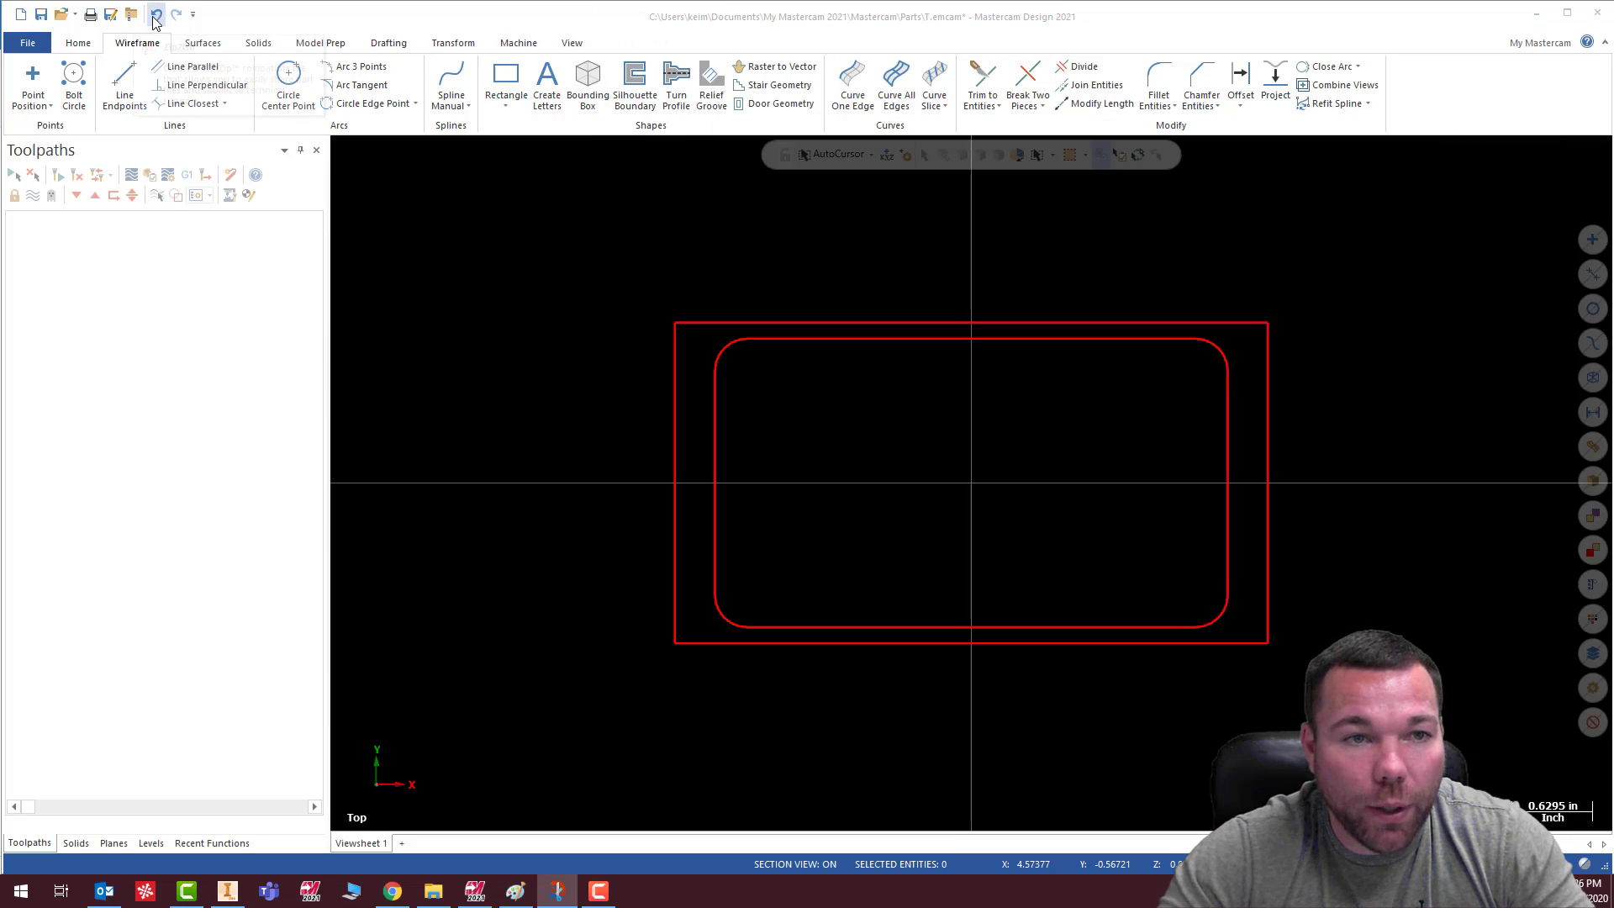
{"action": "left_click", "coordinate": [157, 14]}
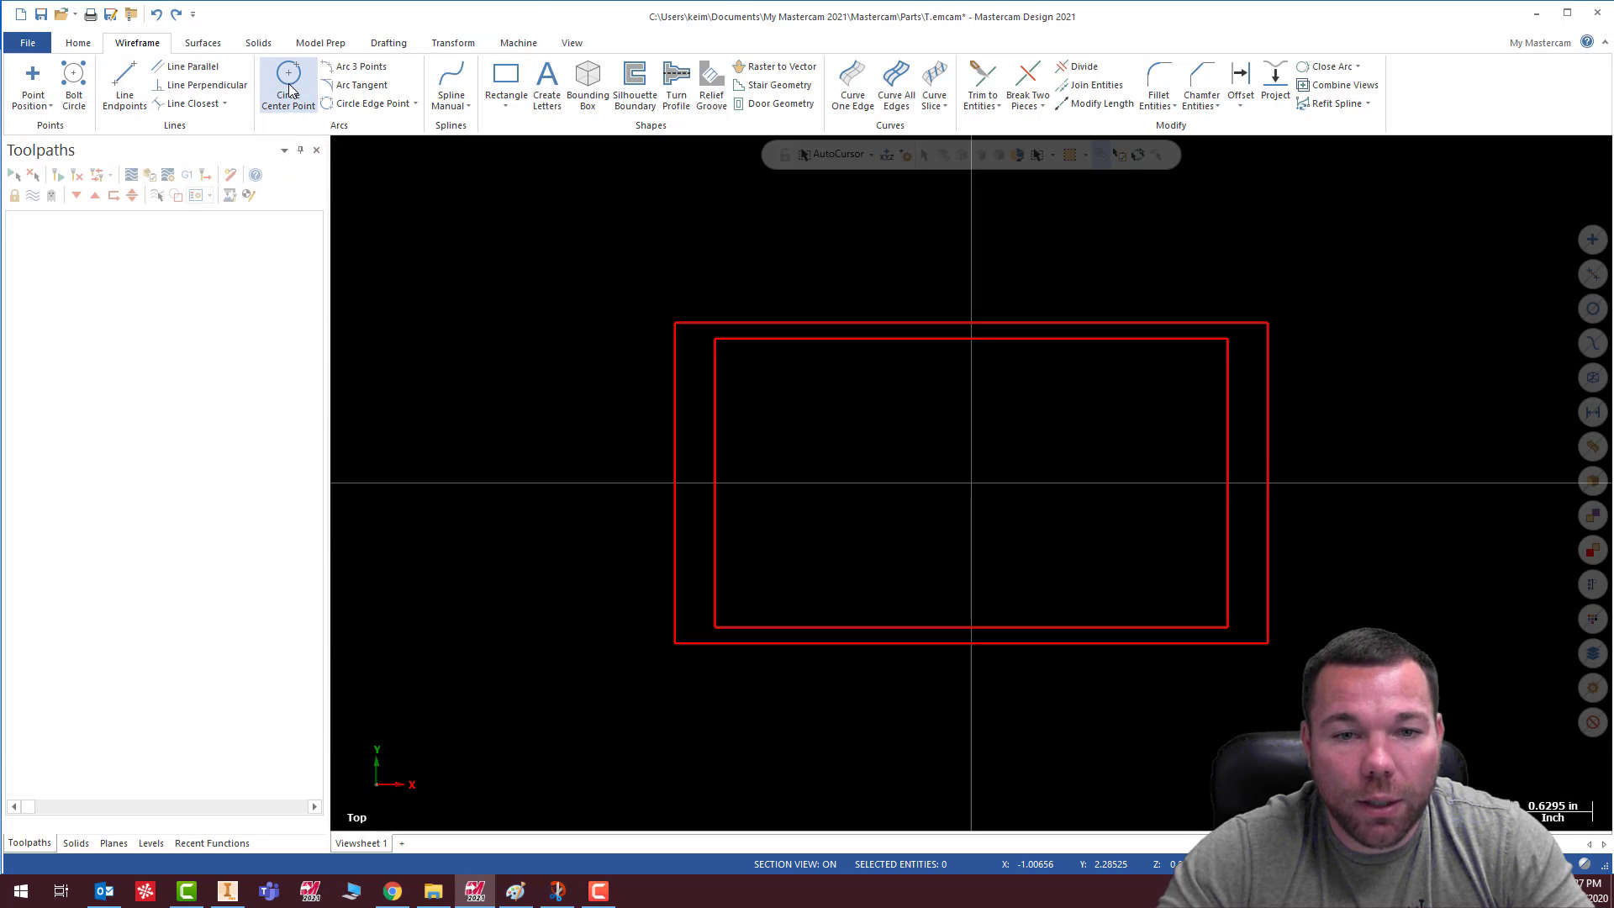
Try a 0.75-wide rectangle centered on the midpoint of the inner rectangle's left edge, and undo it
{"action": "left_click", "coordinate": [505, 84]}
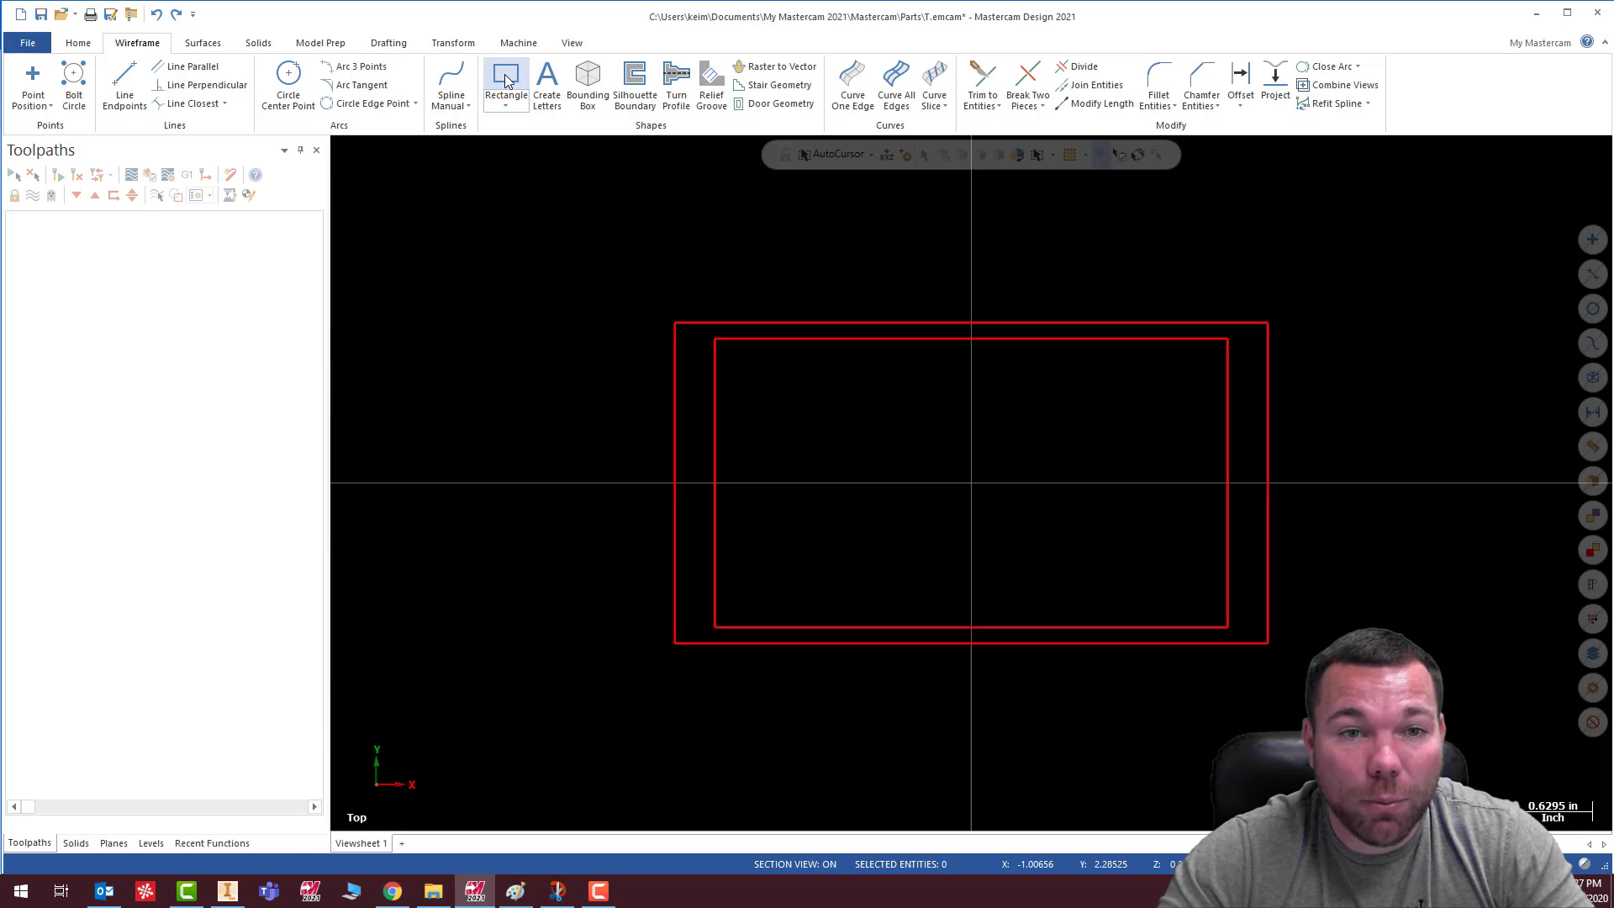
{"action": "left_click", "coordinate": [715, 483]}
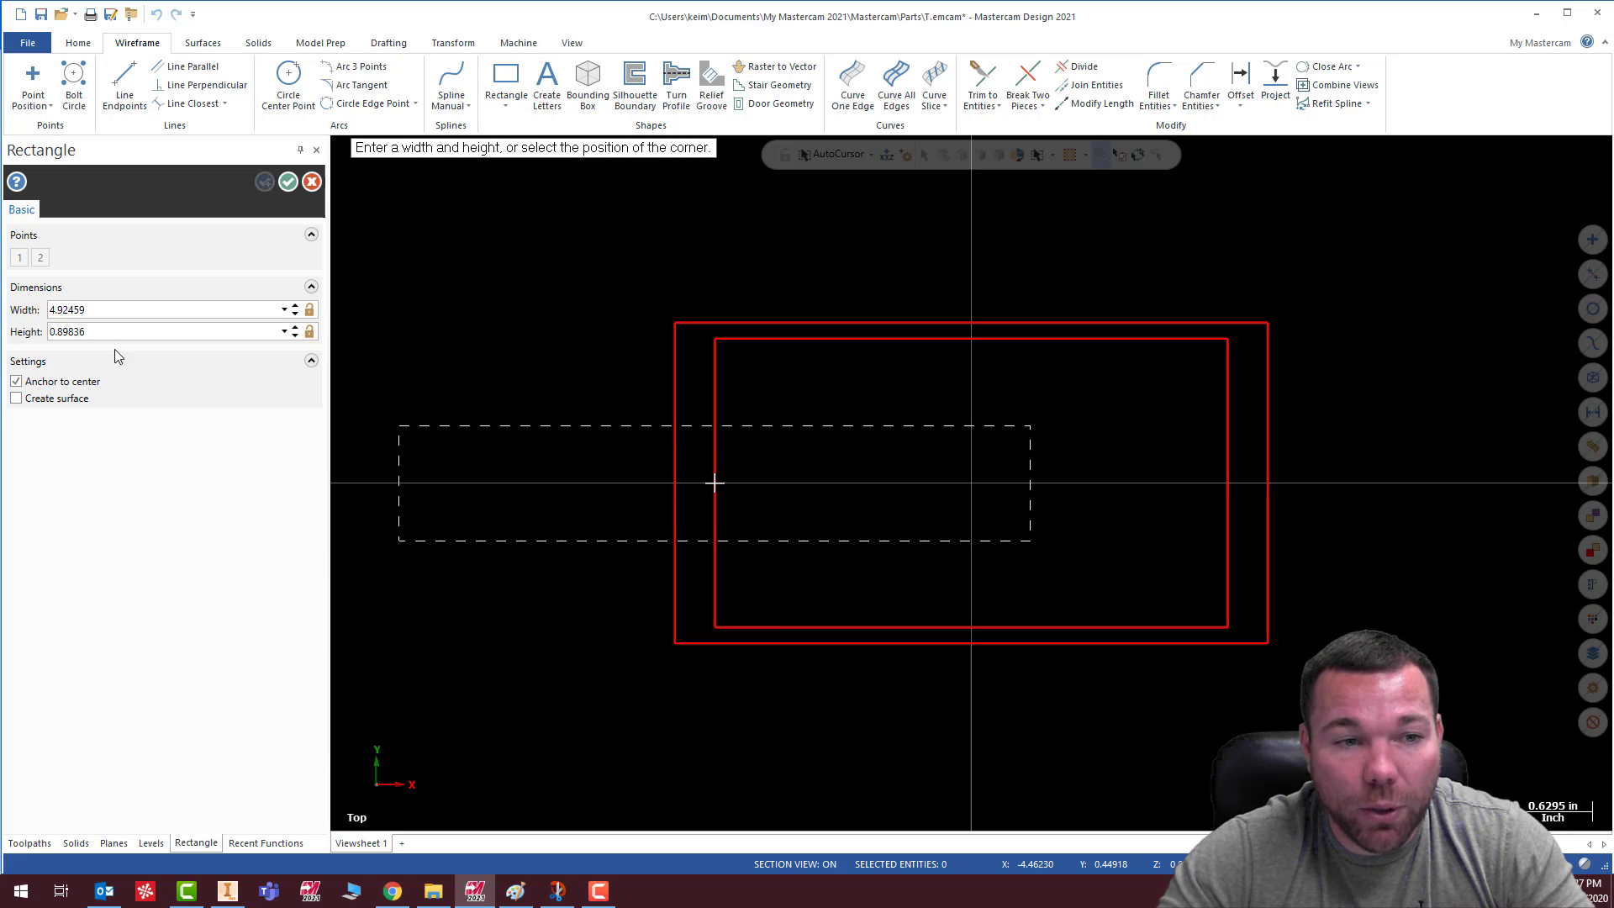
{"action": "left_click", "coordinate": [105, 309]}
{"action": "type", "text": "0.75"}
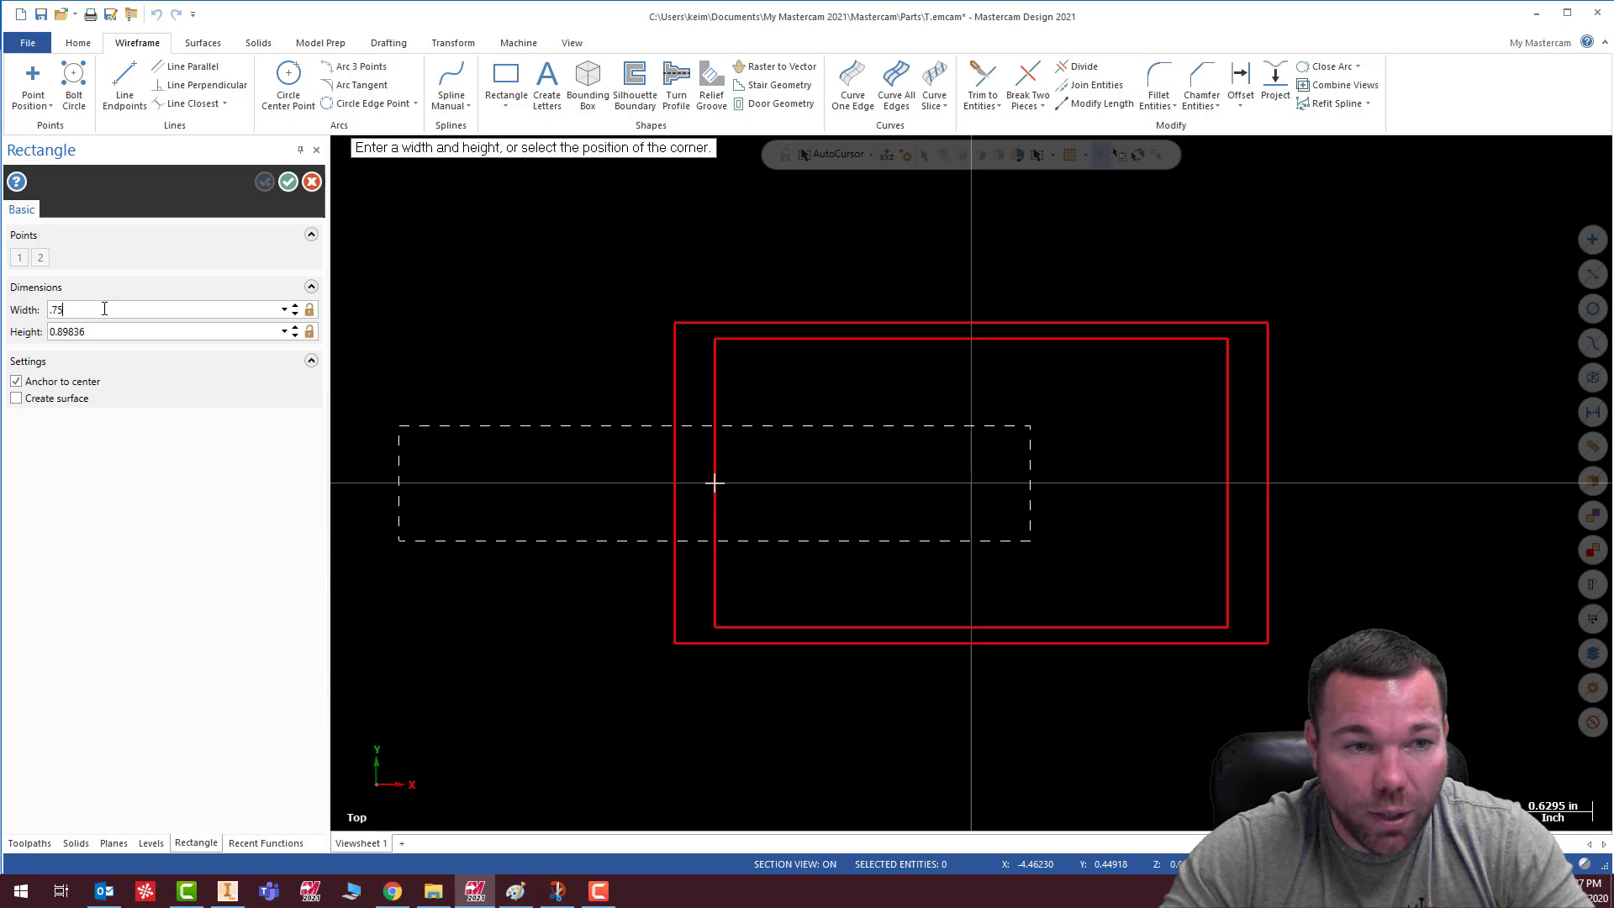
{"action": "key", "text": "Tab"}
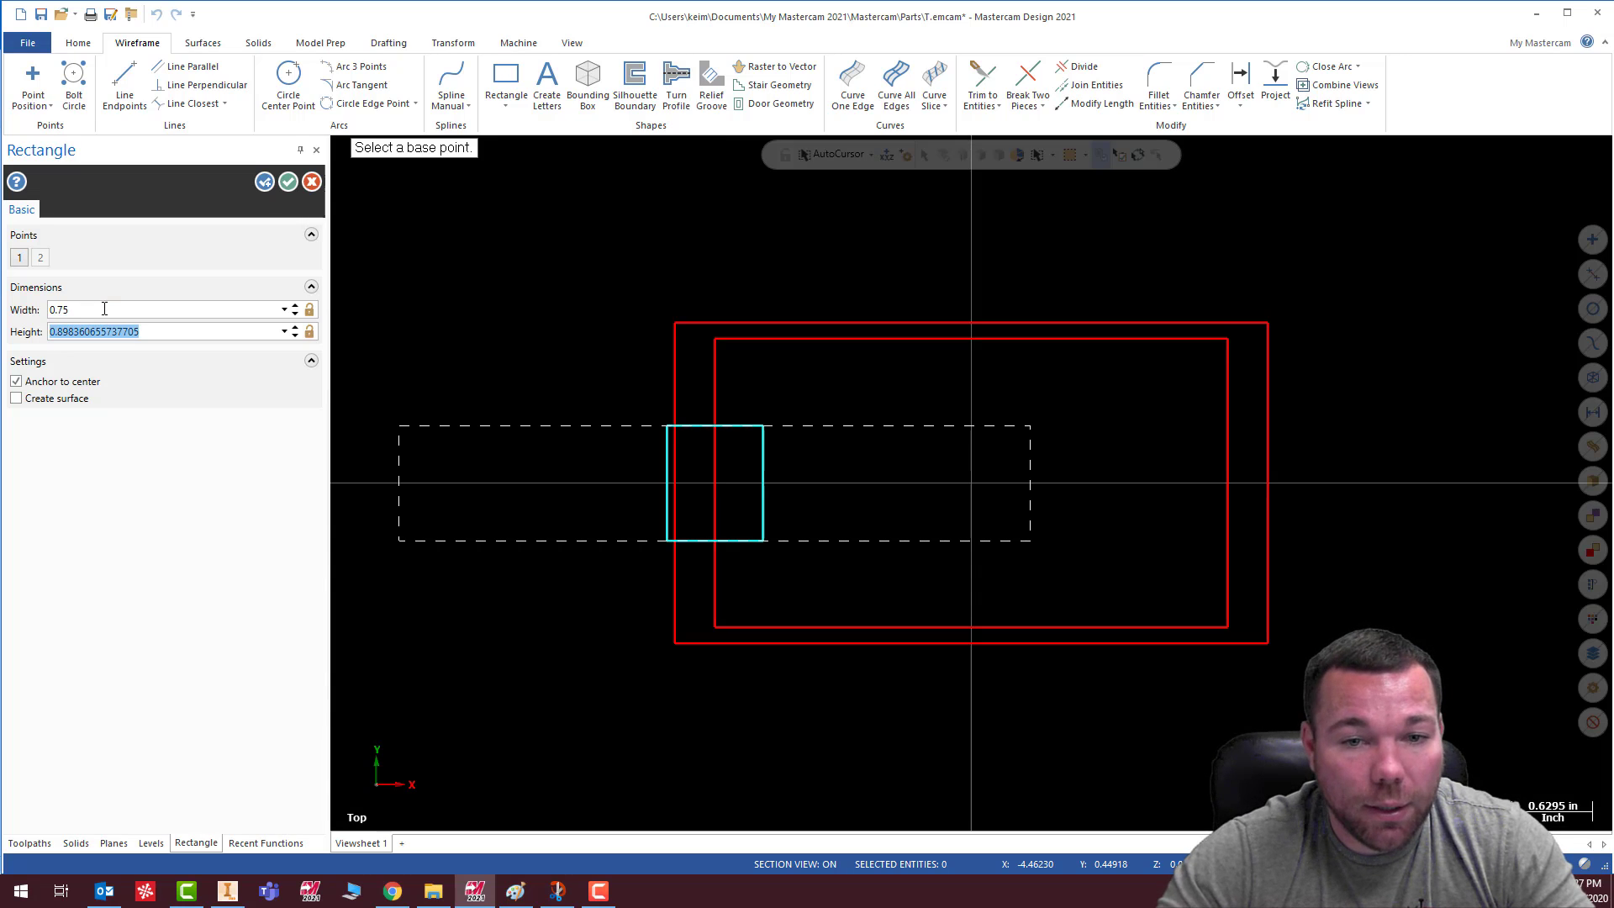
{"action": "key", "text": "Return"}
{"action": "left_click", "coordinate": [506, 102]}
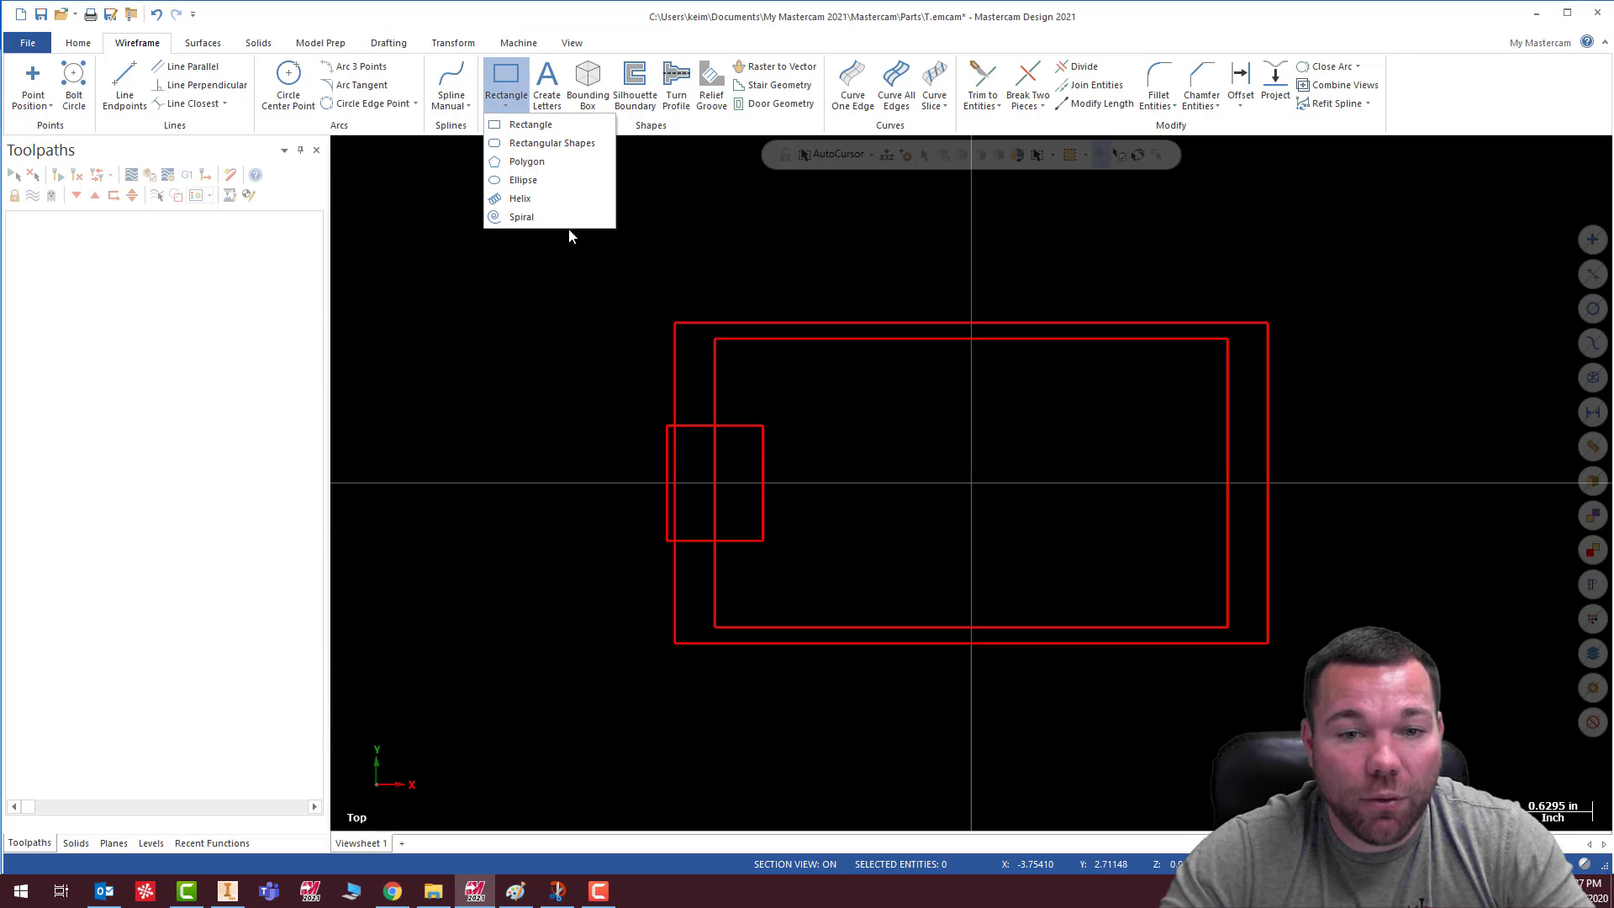
{"action": "left_click", "coordinate": [156, 15]}
Draw a 0.75 by 0.75 rectangular shape with zero fillet radius, its left-middle anchor on the midpoint of the inner rectangle's left edge
{"action": "left_click", "coordinate": [507, 105]}
{"action": "left_click", "coordinate": [552, 144]}
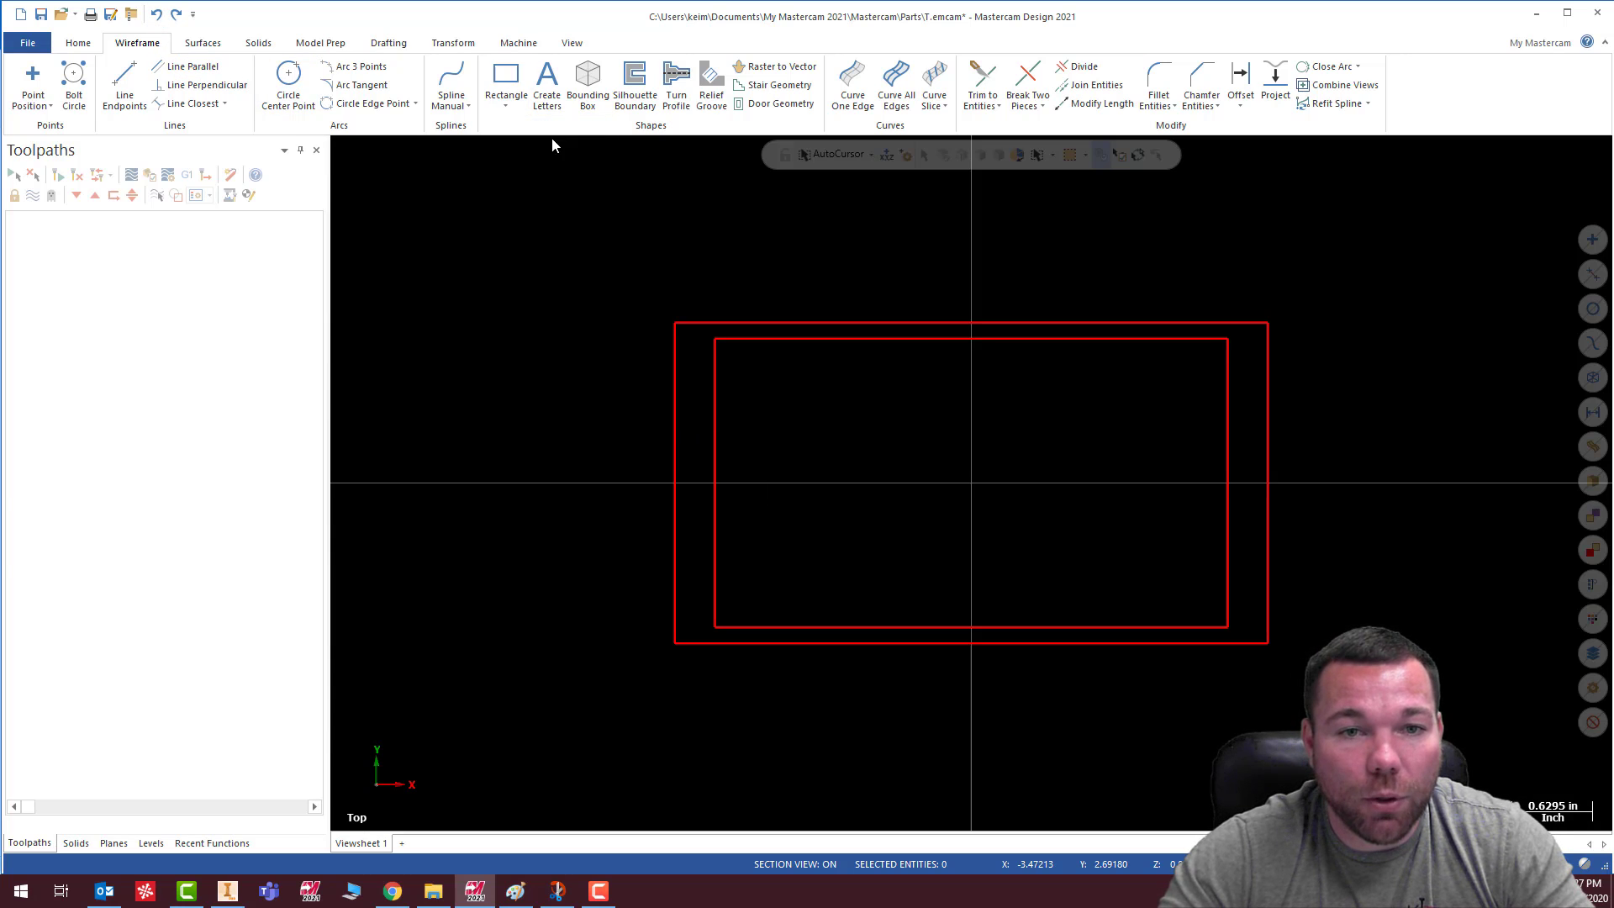
{"action": "left_click_drag", "start_coordinate": [124, 589], "coordinate": [56, 595]}
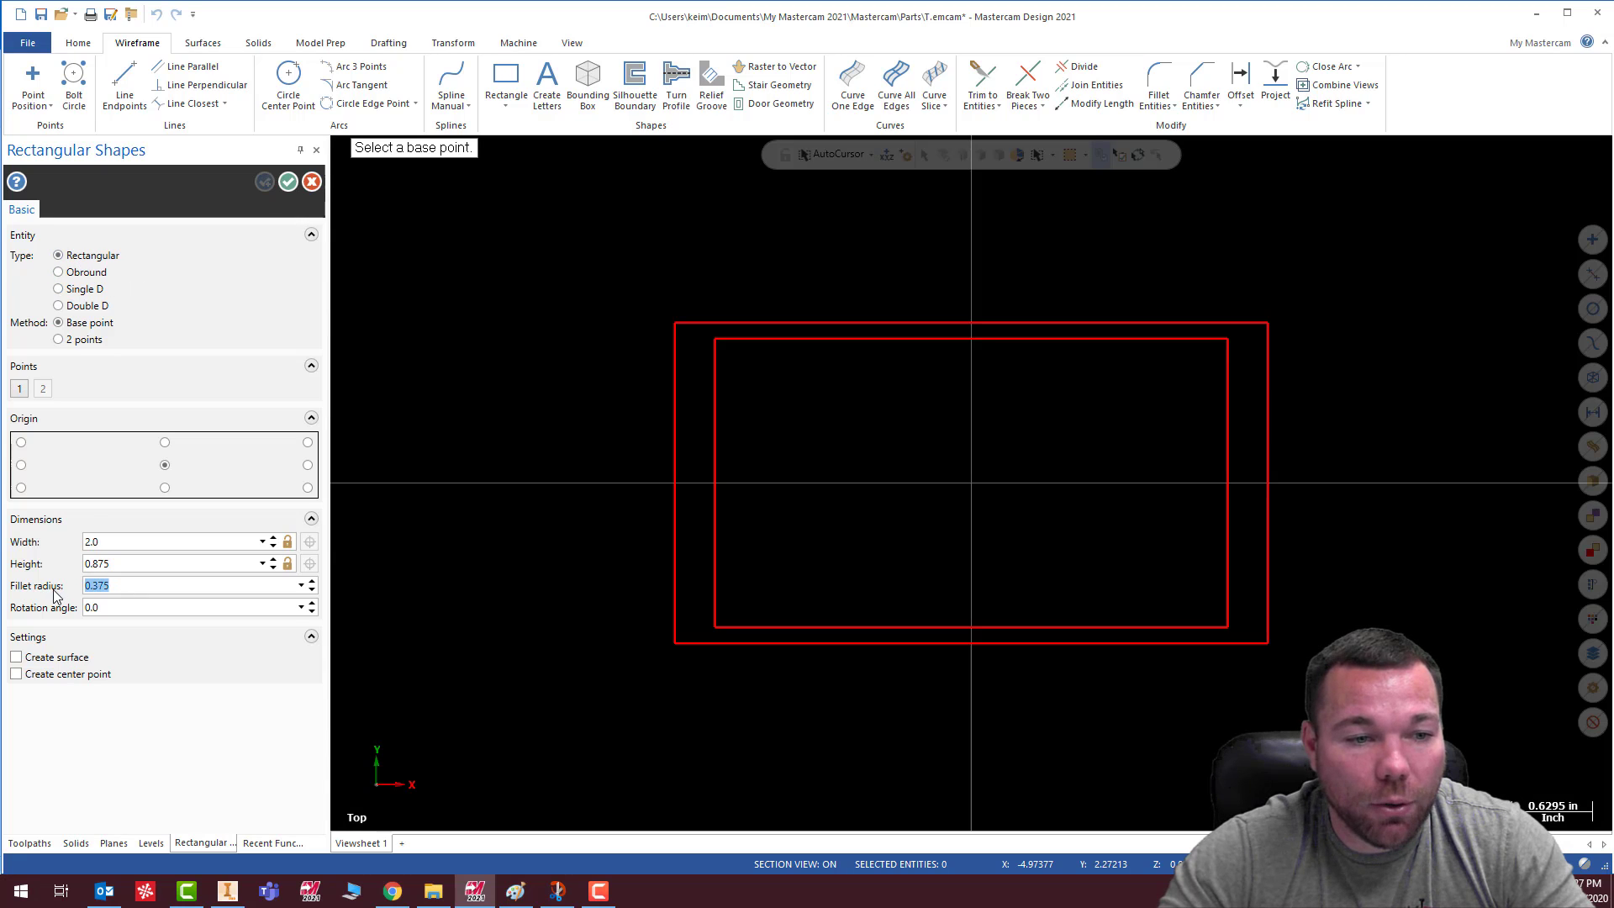
{"action": "key", "text": "BackSpace"}
{"action": "double_click", "coordinate": [135, 562]}
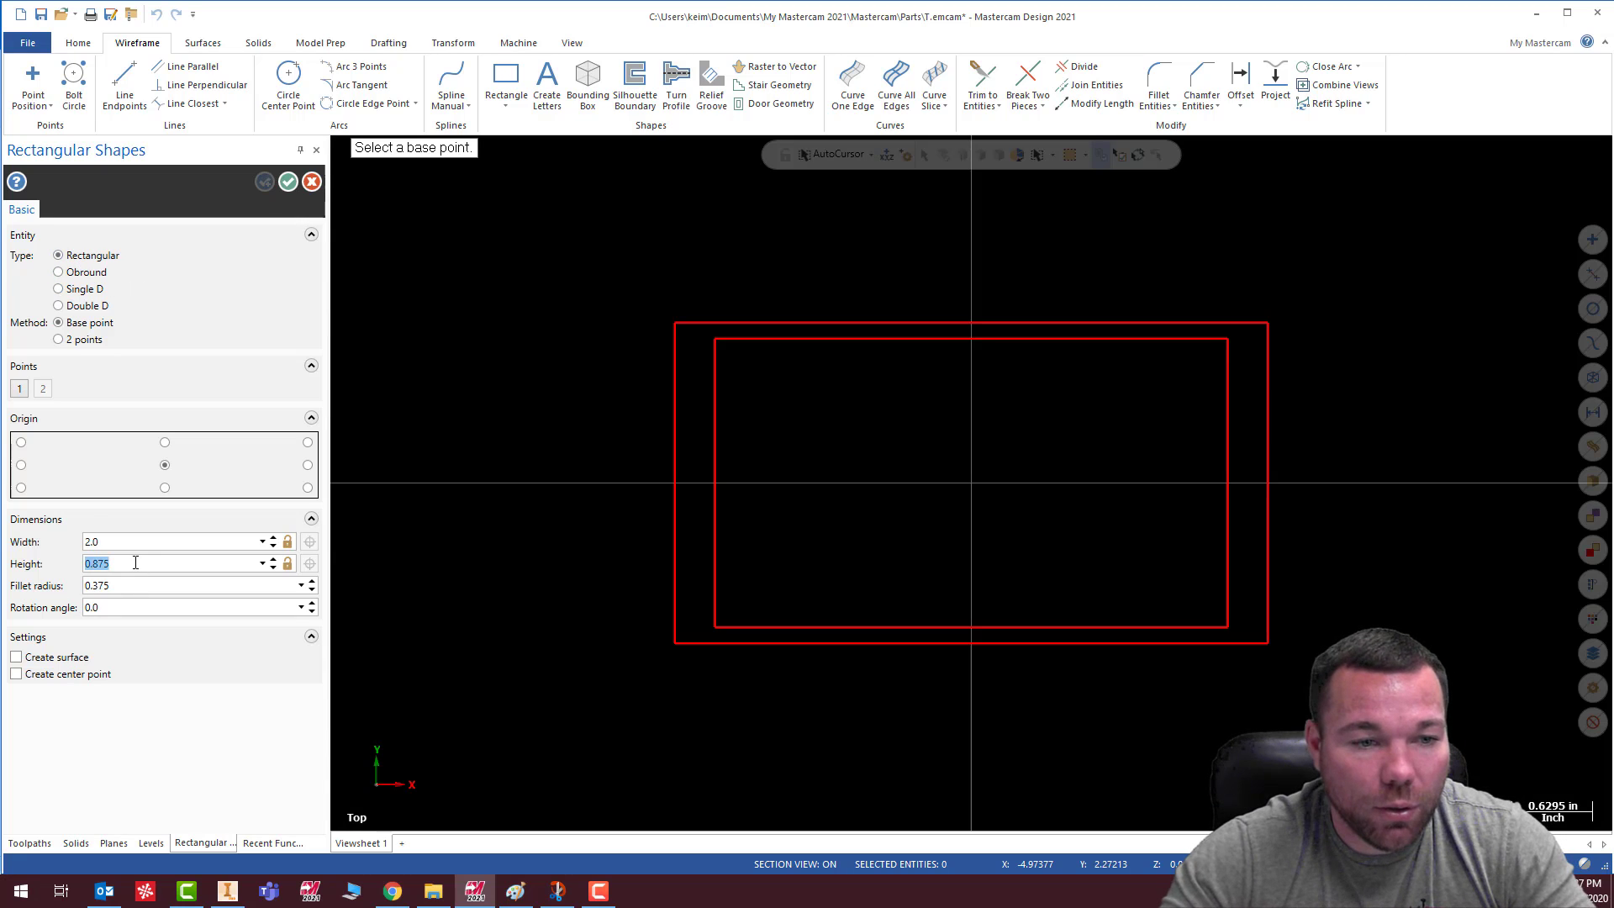
{"action": "double_click", "coordinate": [122, 583]}
{"action": "type", "text": "0"}
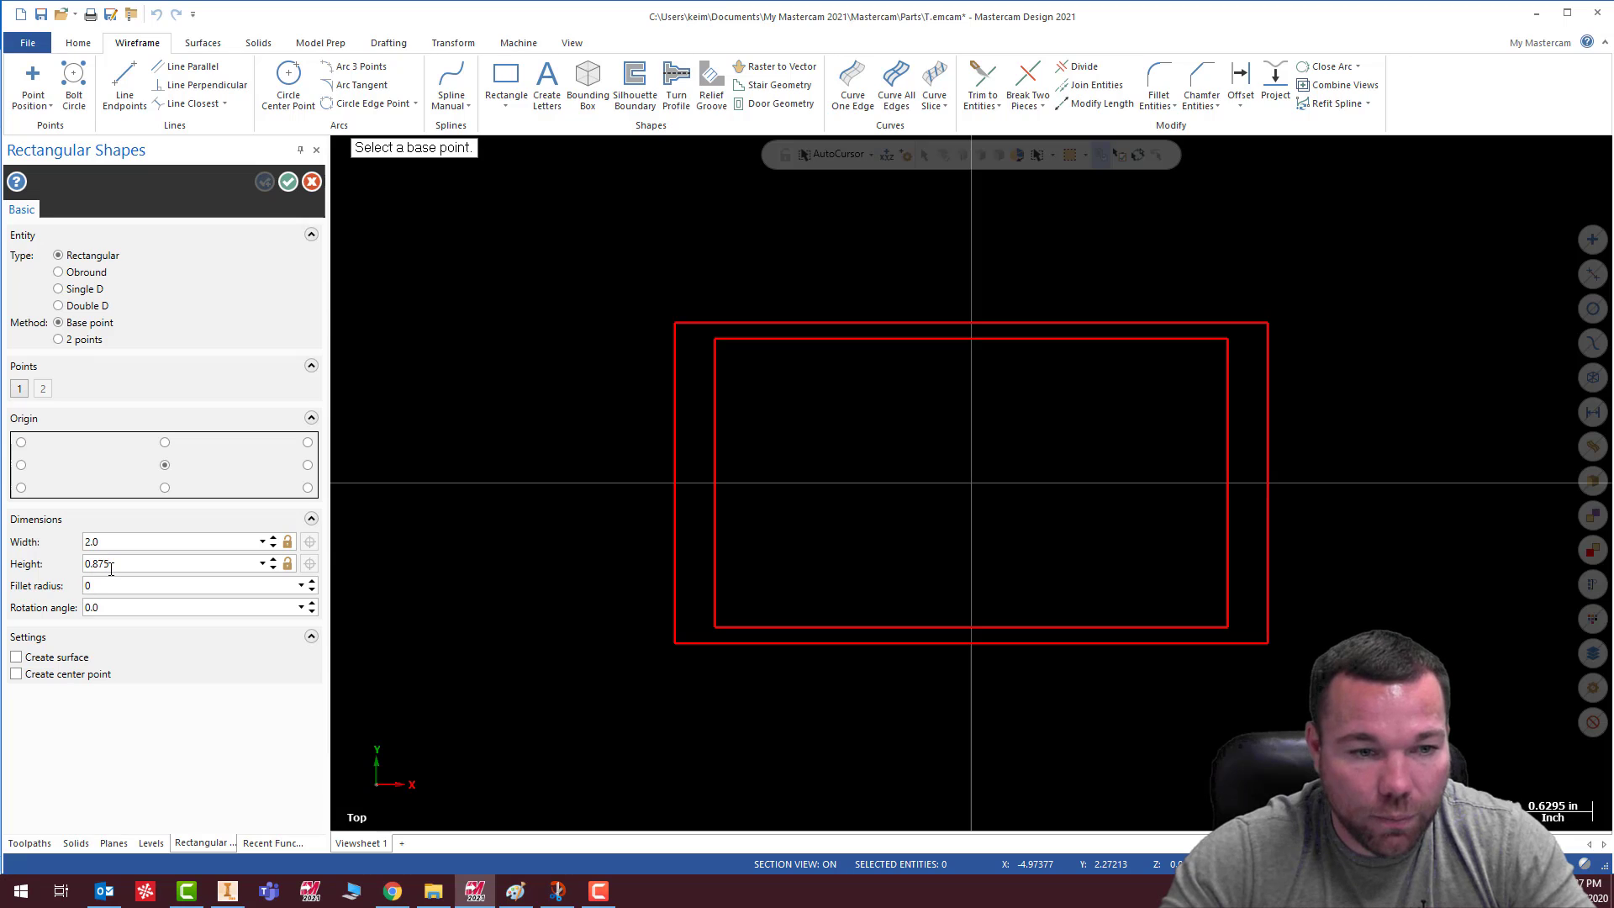
{"action": "double_click", "coordinate": [126, 560]}
{"action": "double_click", "coordinate": [124, 543]}
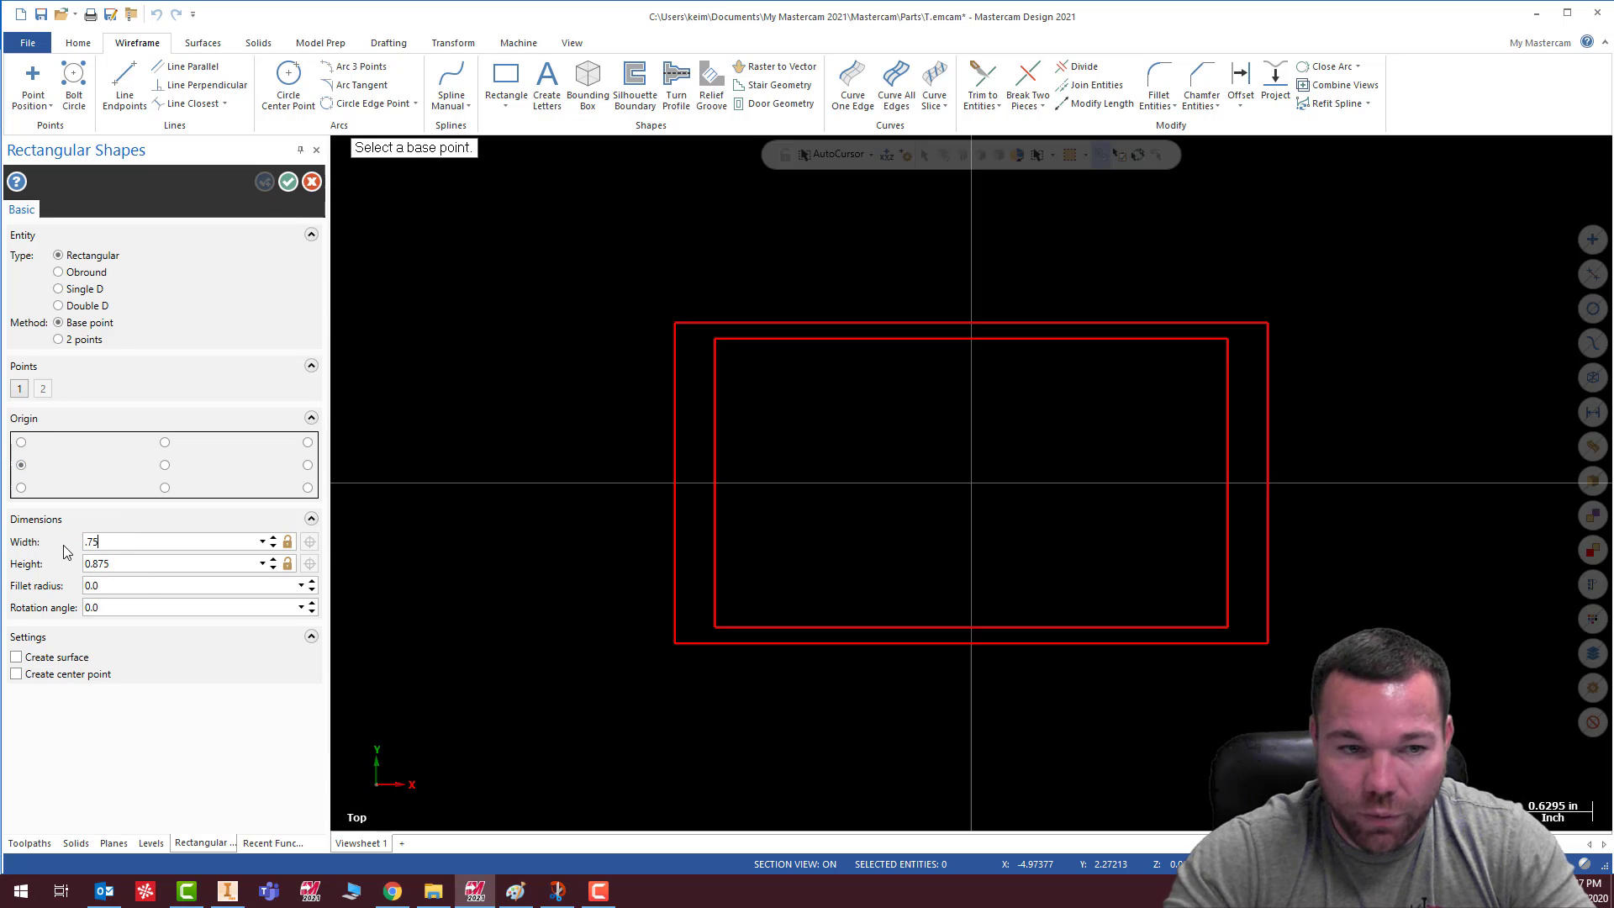
{"action": "type", "text": ".75"}
{"action": "key", "text": "Tab"}
{"action": "type", "text": ".75"}
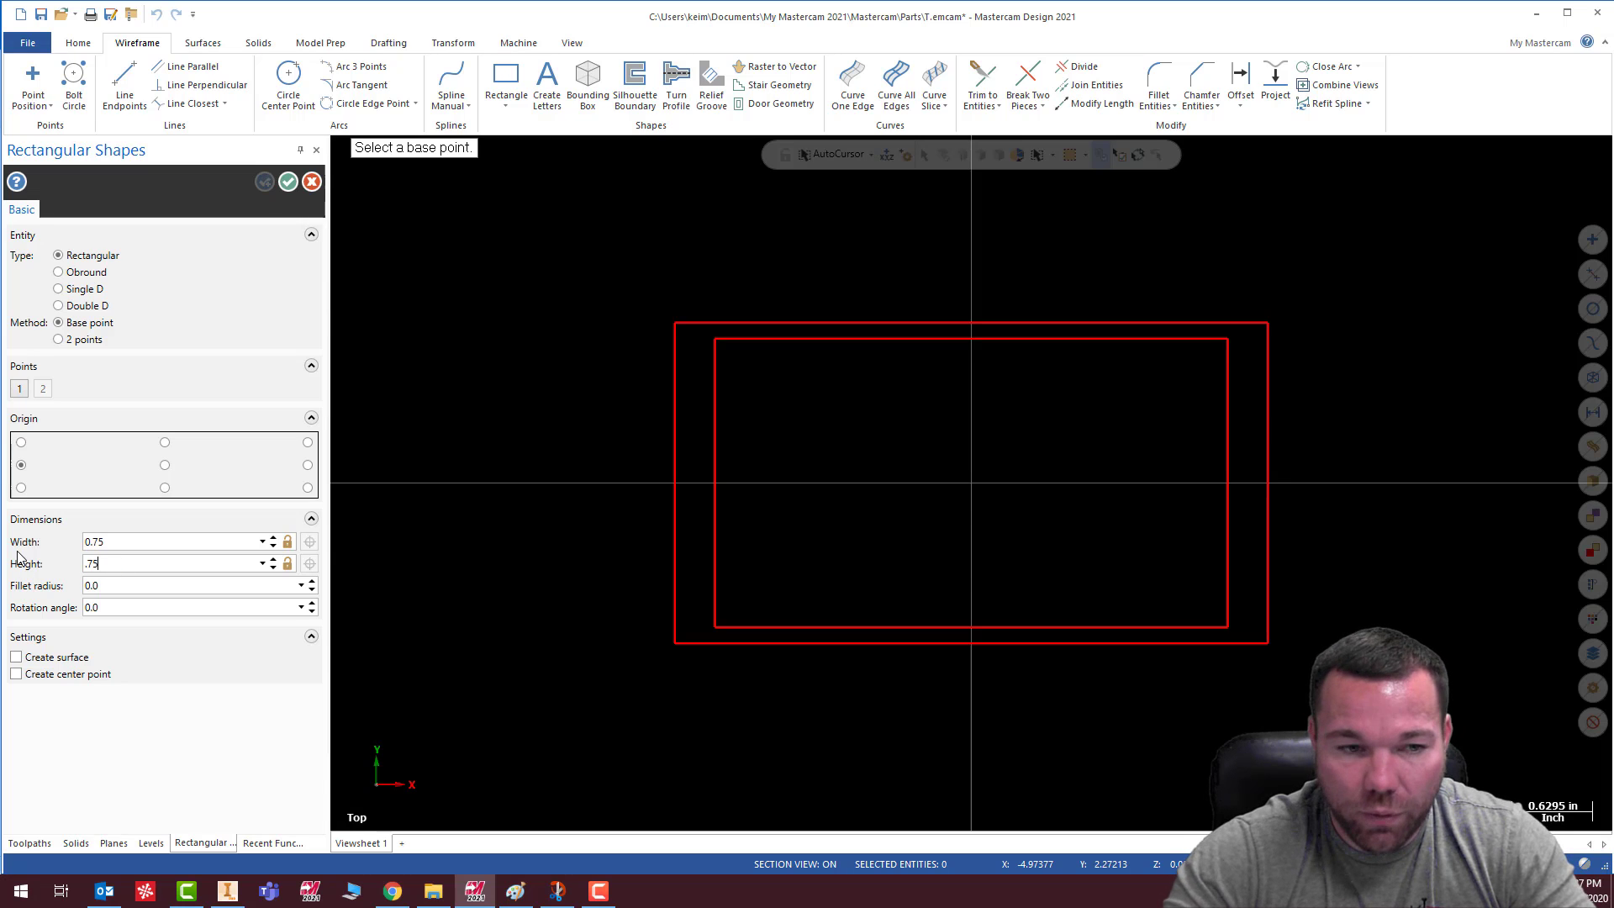
{"action": "left_click", "coordinate": [715, 483]}
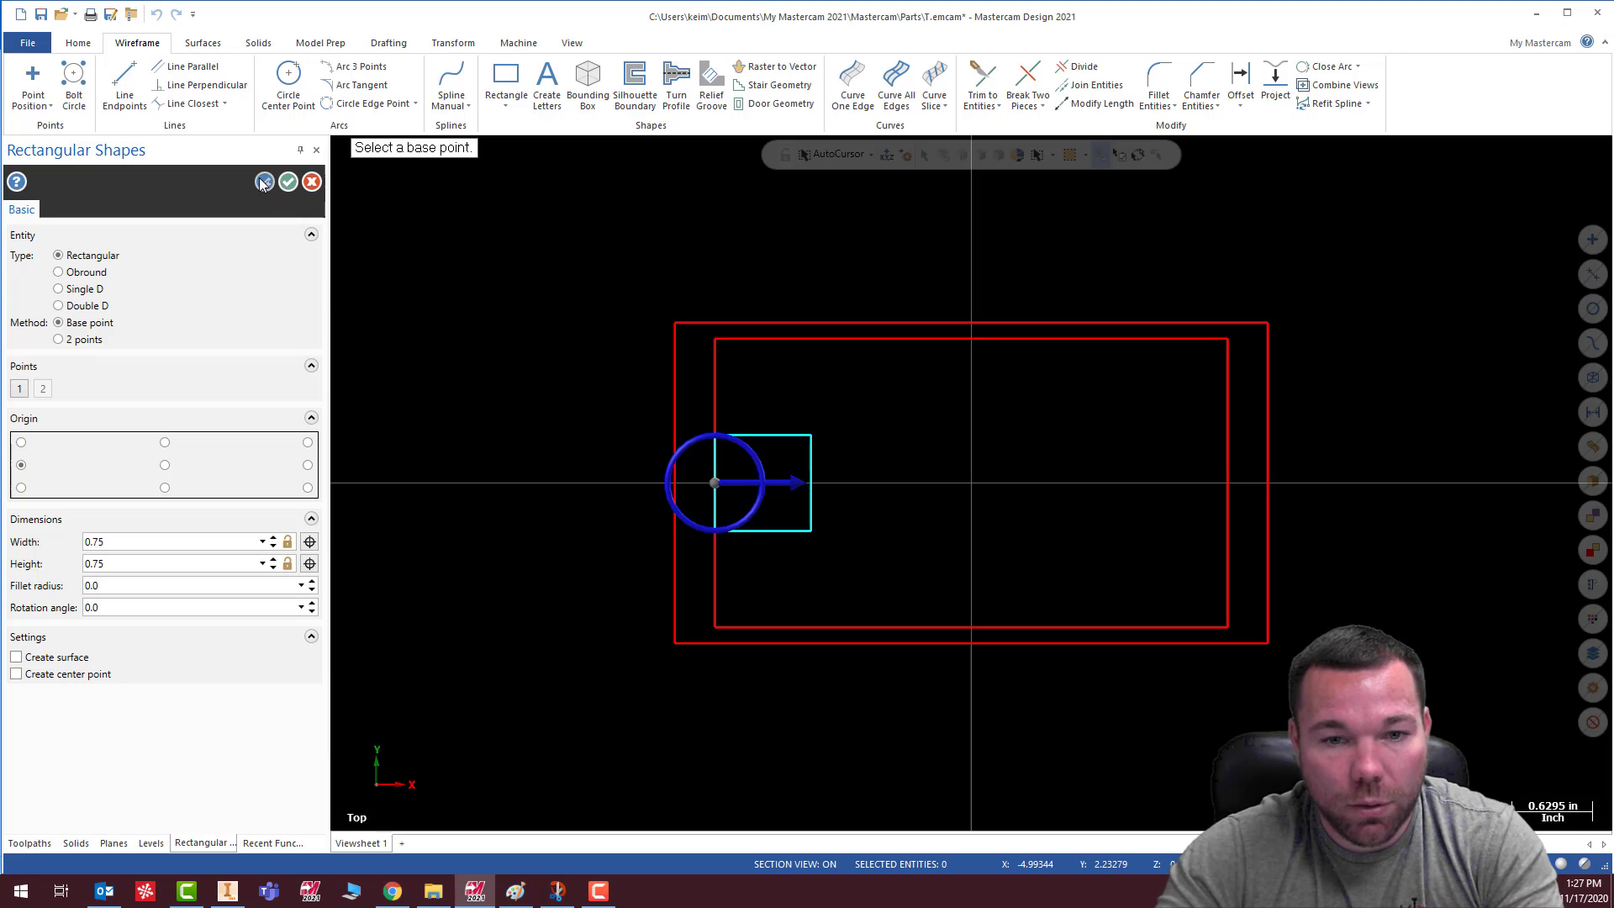
{"action": "key", "text": "Return"}
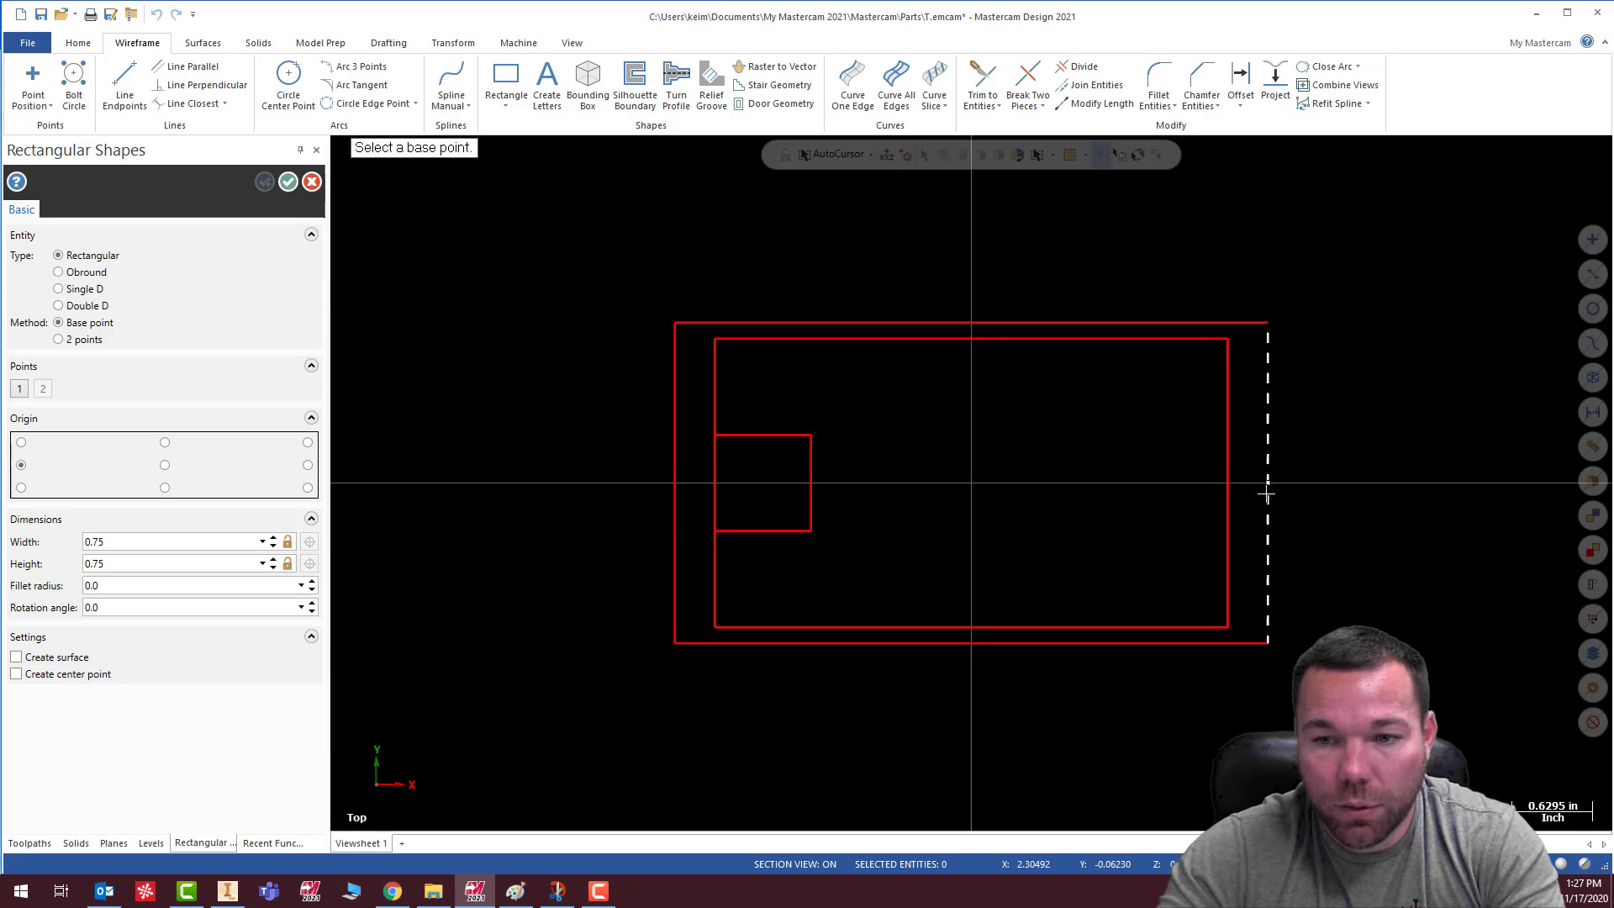
Draw a matching 0.75 by 0.75 square with its right-middle anchor on the midpoint of the inner rectangle's right edge
{"action": "left_click", "coordinate": [308, 465]}
{"action": "left_click", "coordinate": [1227, 482]}
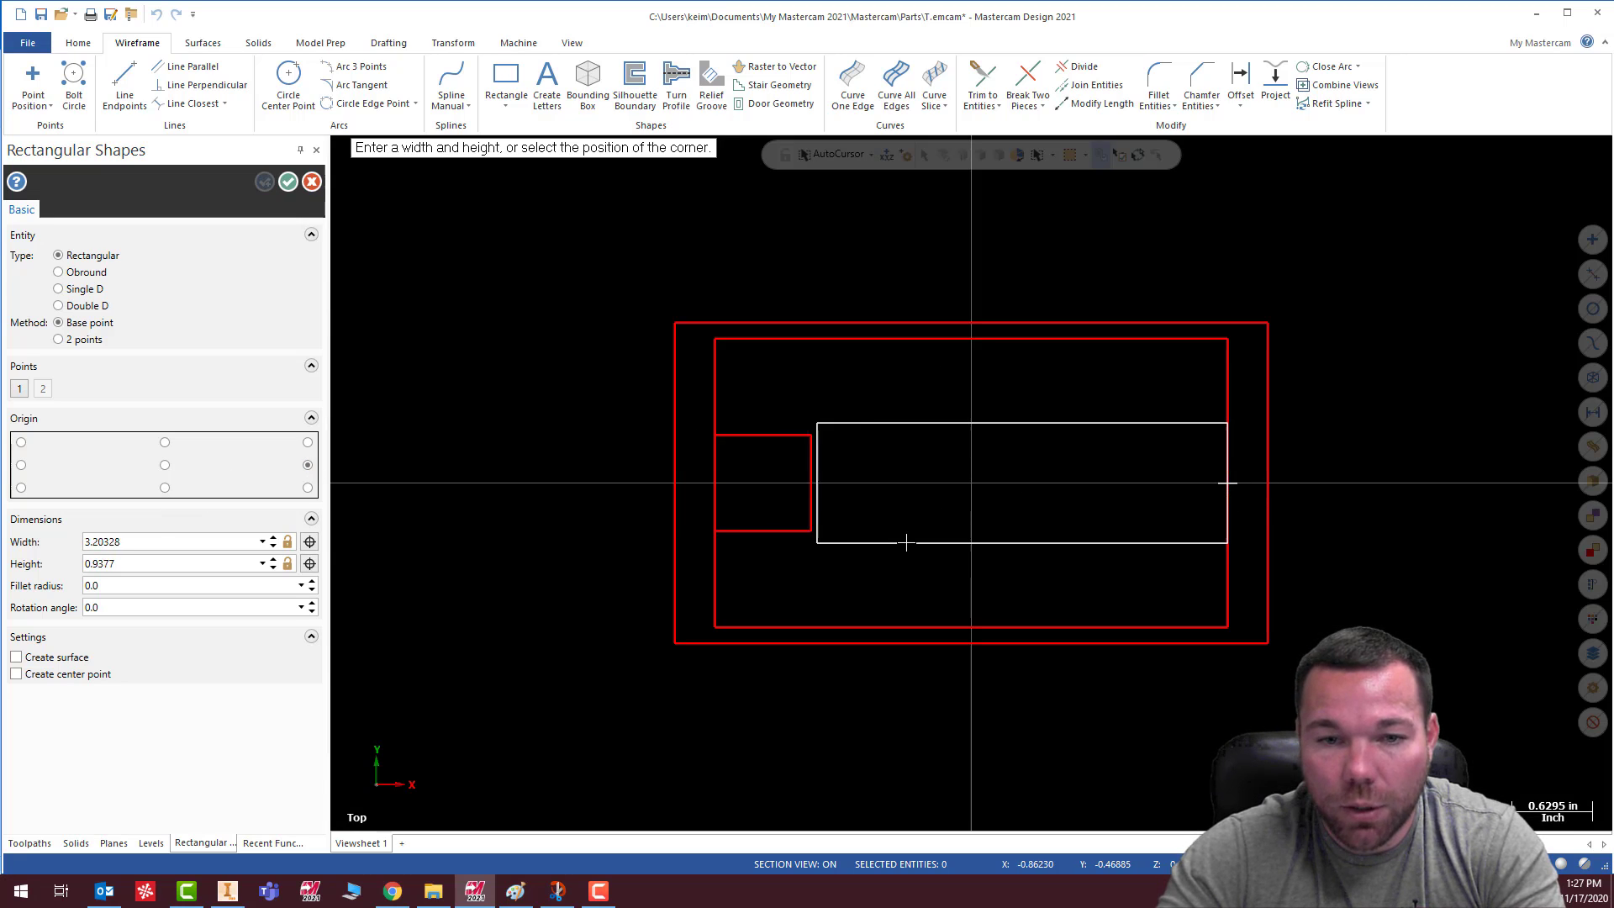
{"action": "left_click", "coordinate": [134, 541]}
{"action": "type", "text": "0.75"}
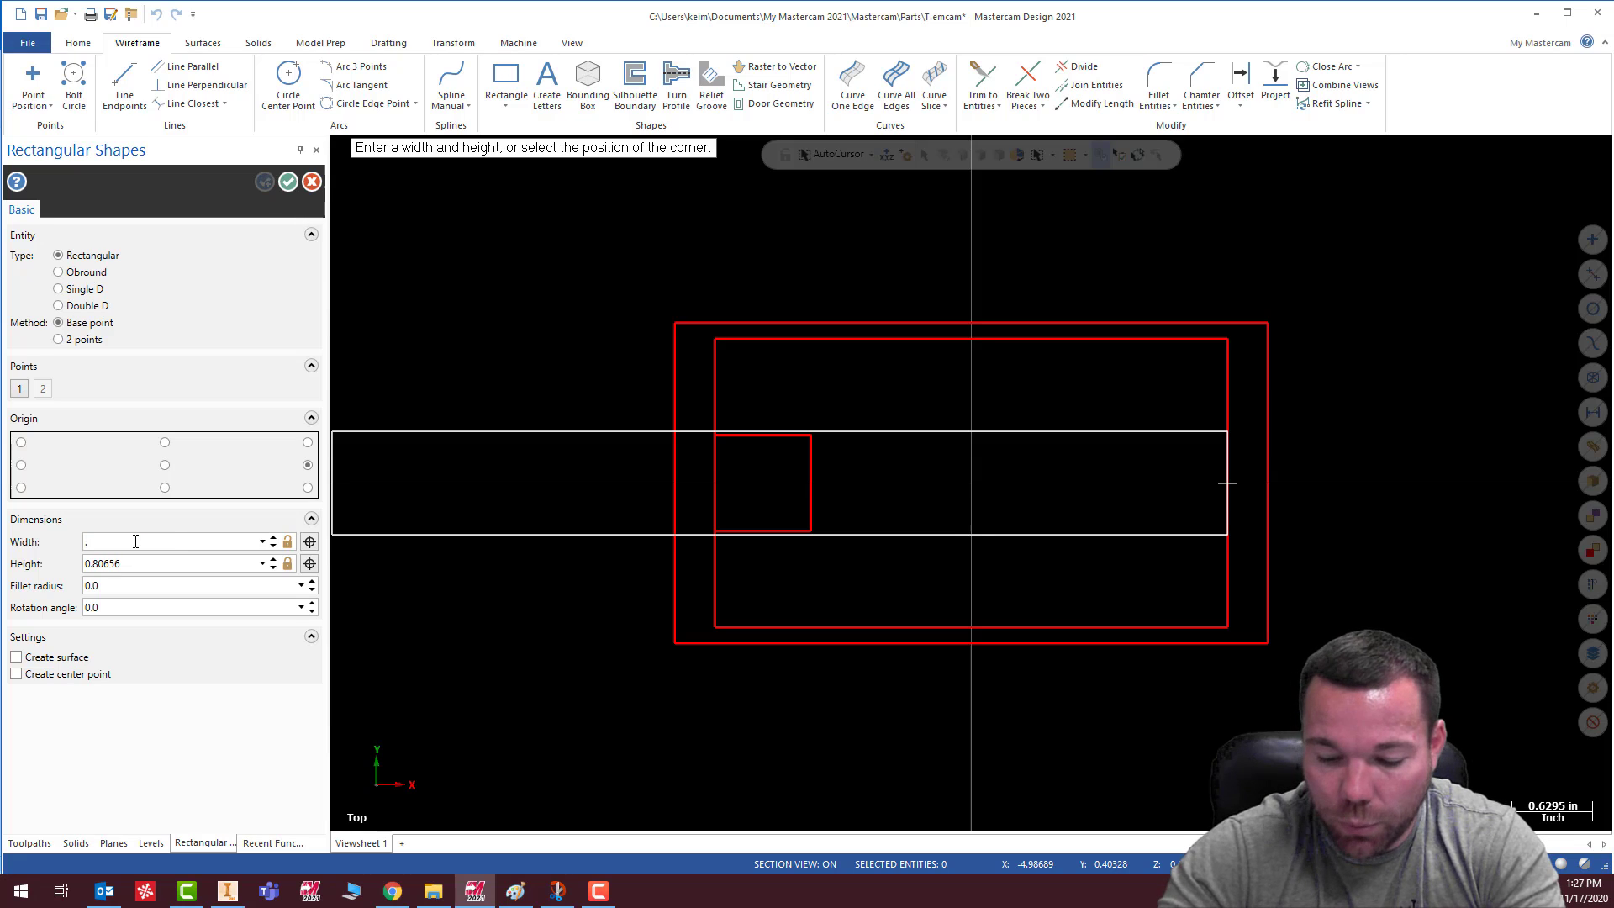
{"action": "key", "text": "Return"}
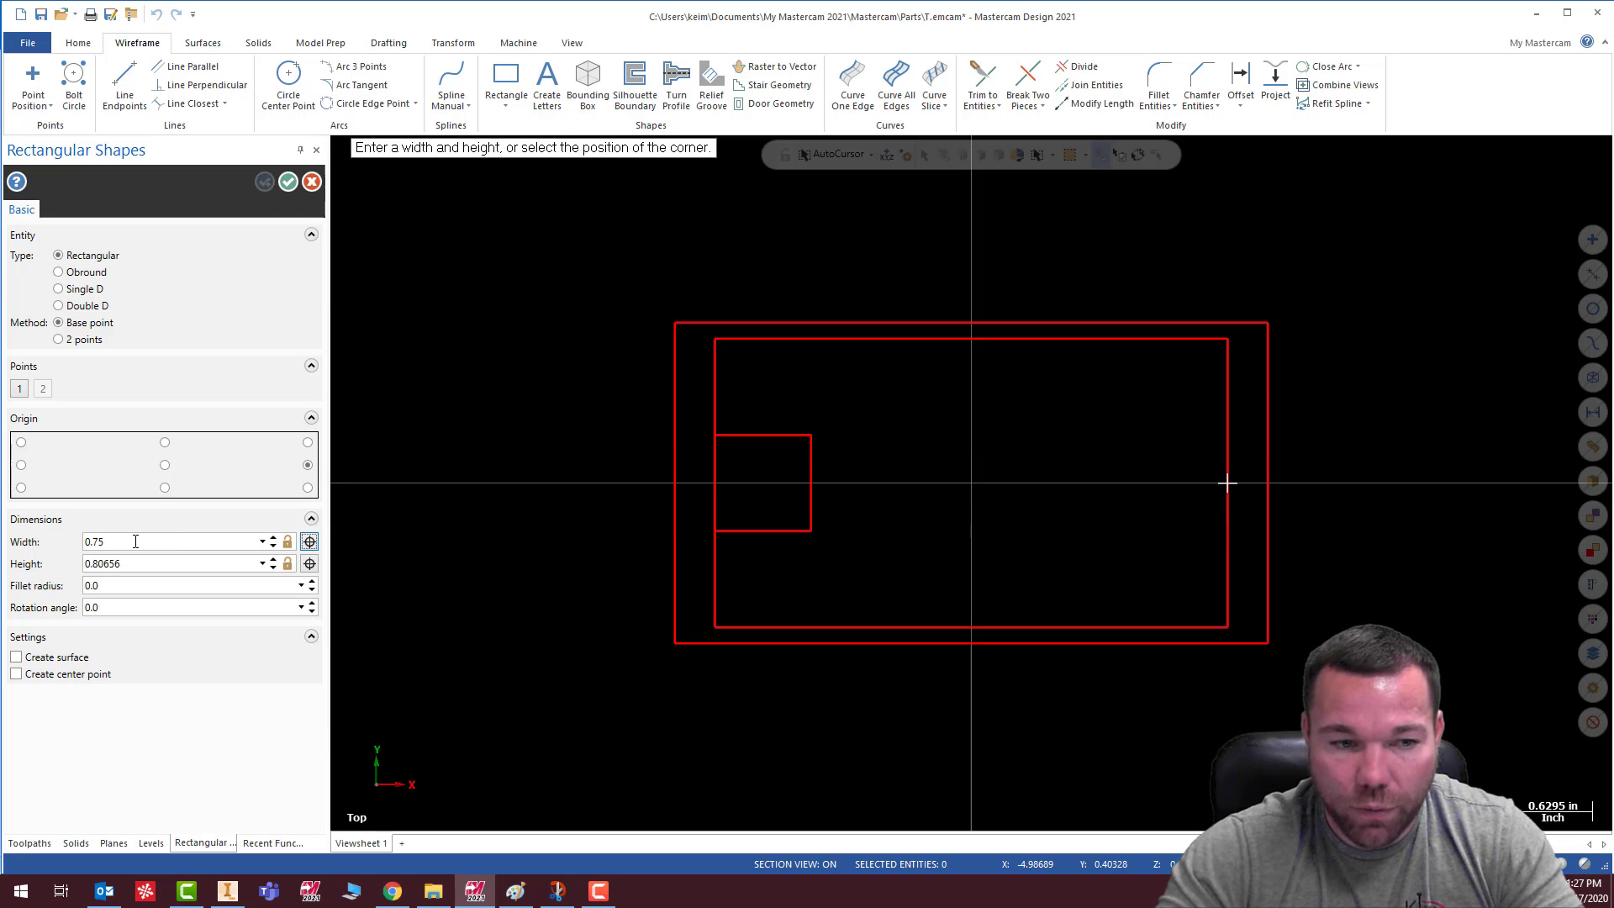
{"action": "left_click", "coordinate": [168, 567]}
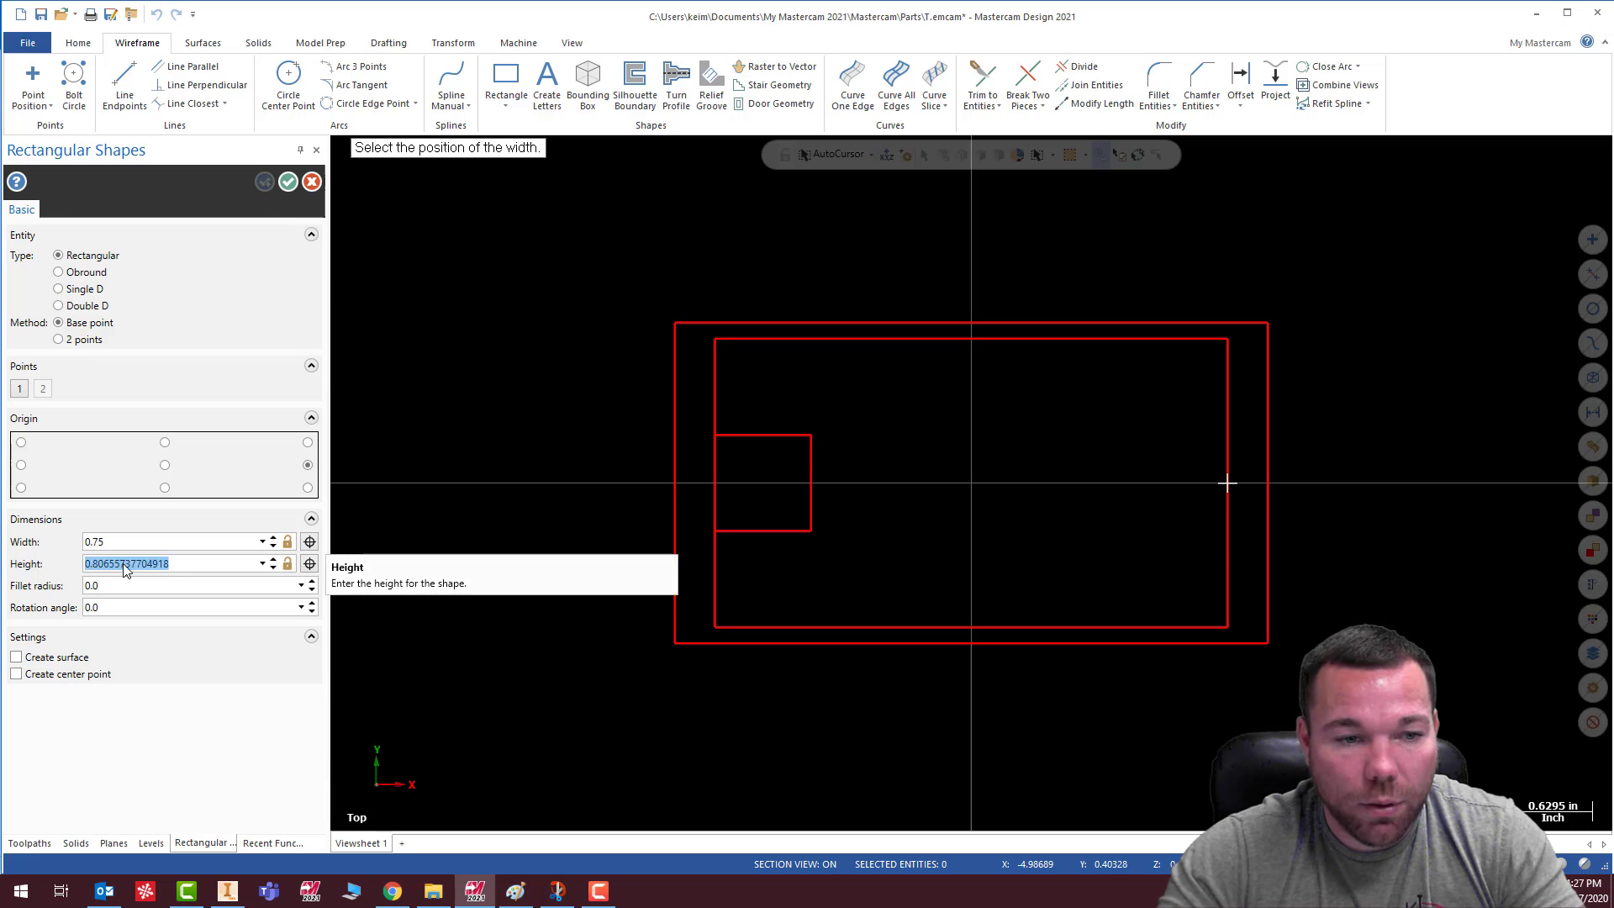
{"action": "type", "text": ".75"}
{"action": "key", "text": "Return"}
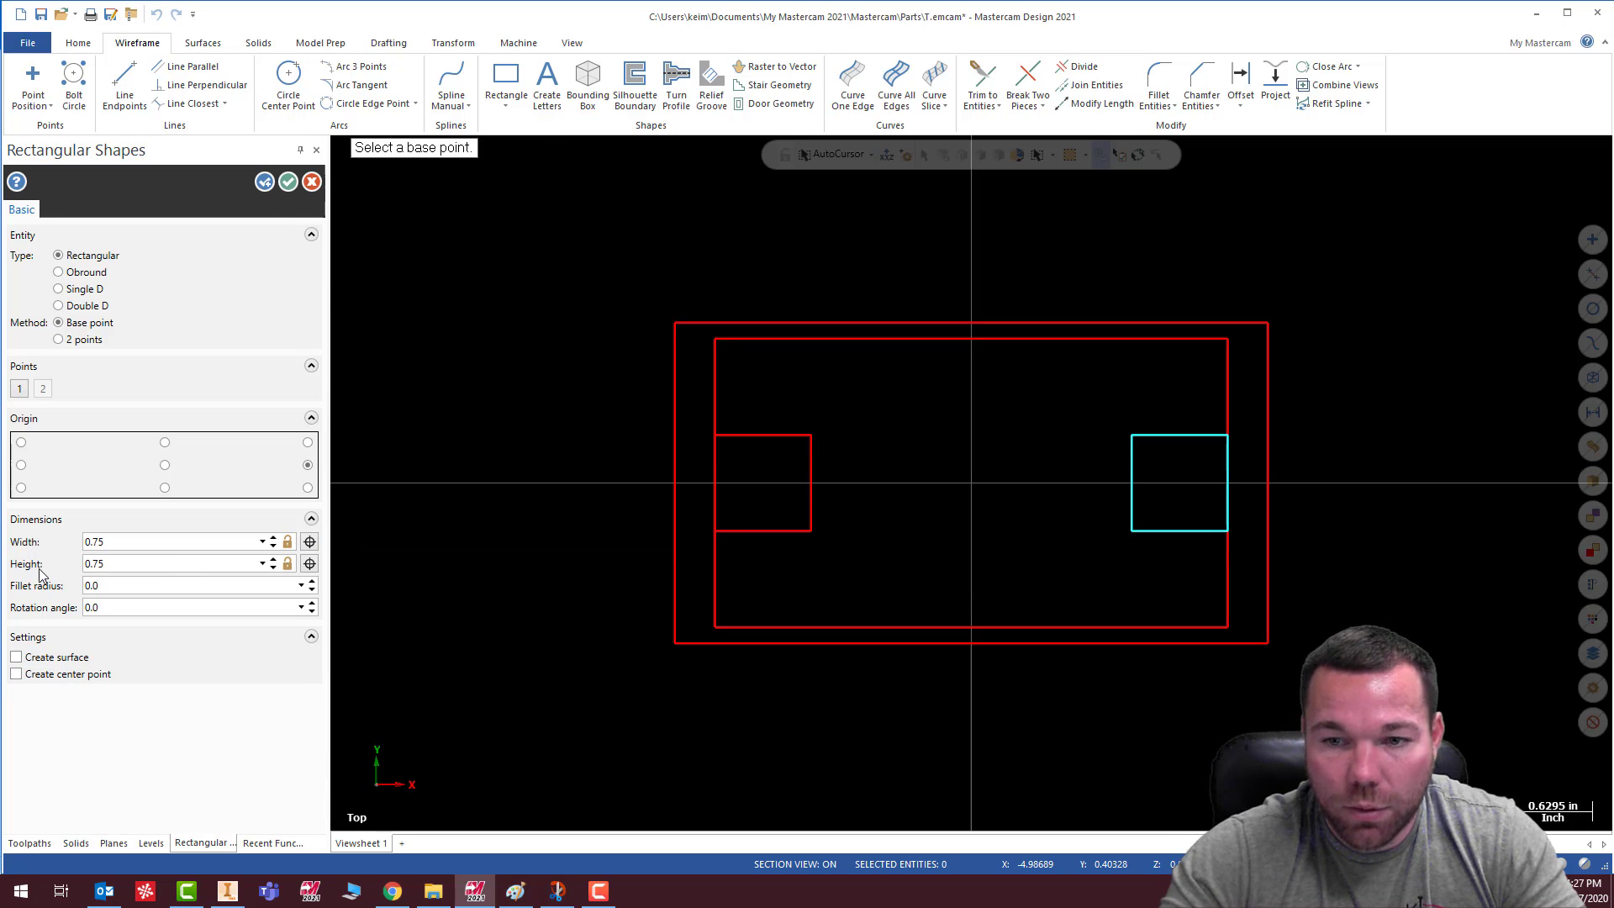
{"action": "left_click", "coordinate": [288, 182]}
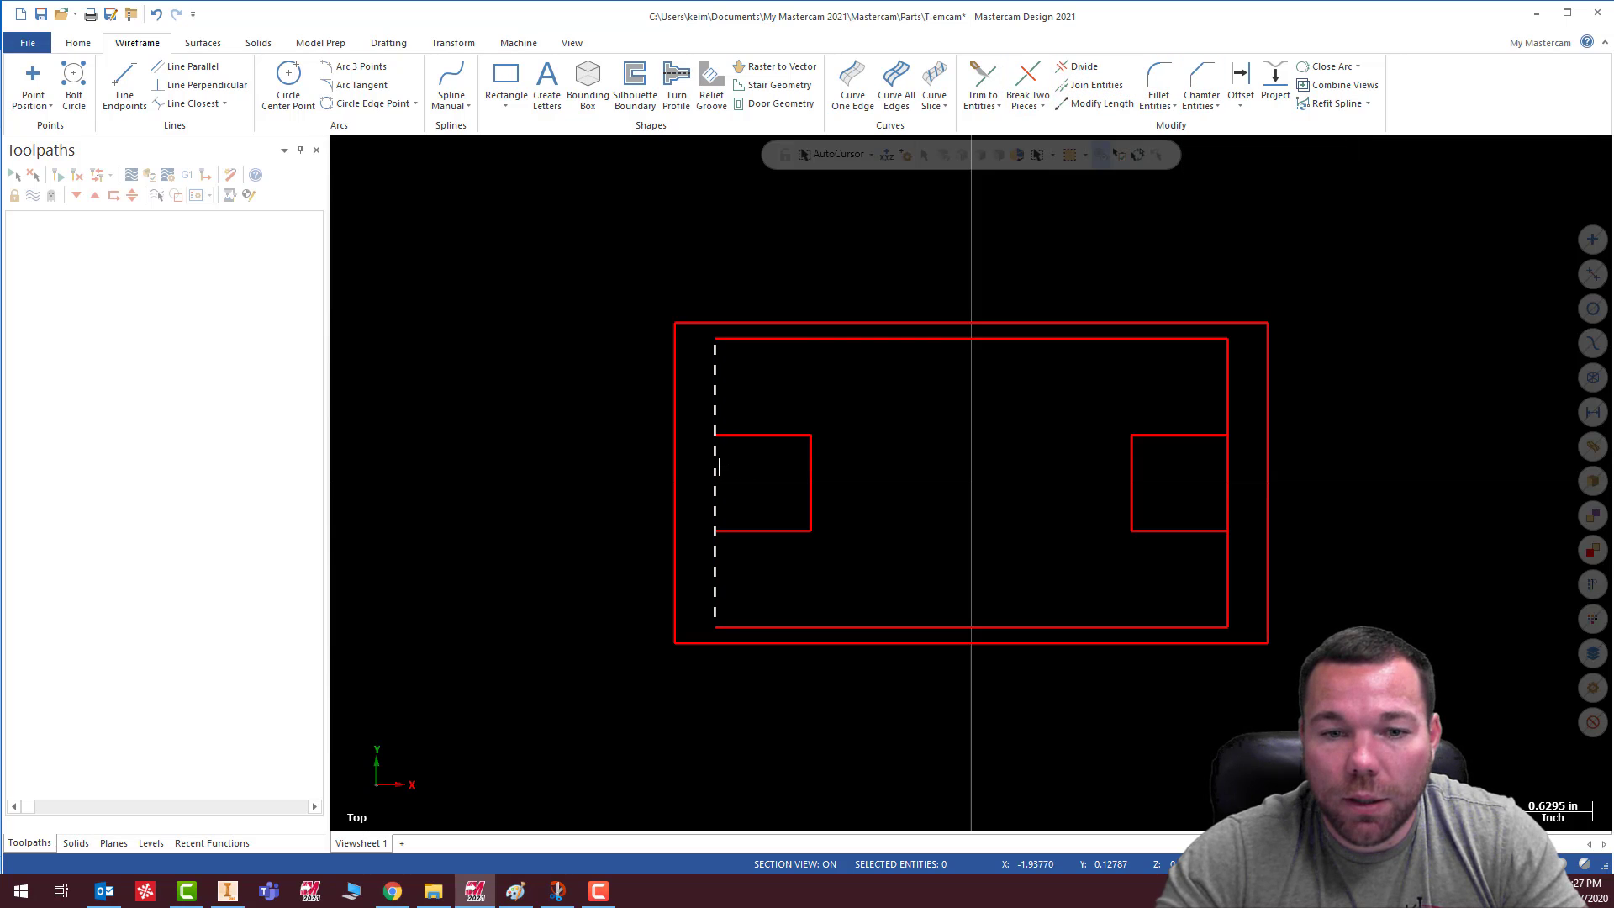
Trim away the inner rectangle's left and right edge segments across both squares with Divide to open the notches
{"action": "left_click", "coordinate": [1079, 66]}
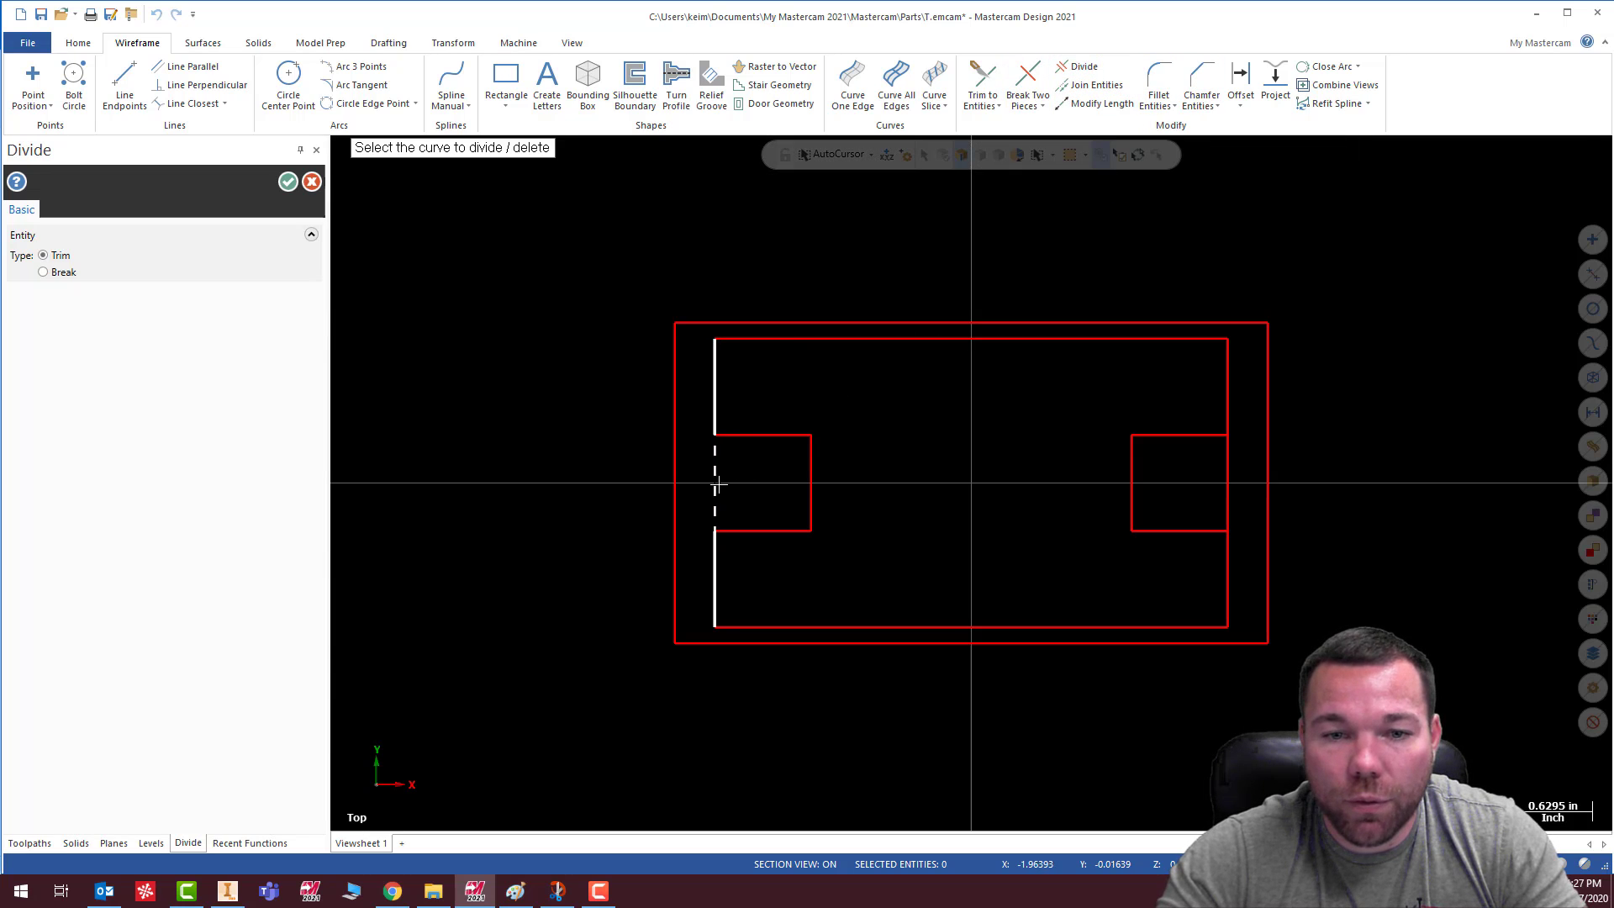
{"action": "left_click", "coordinate": [1225, 454]}
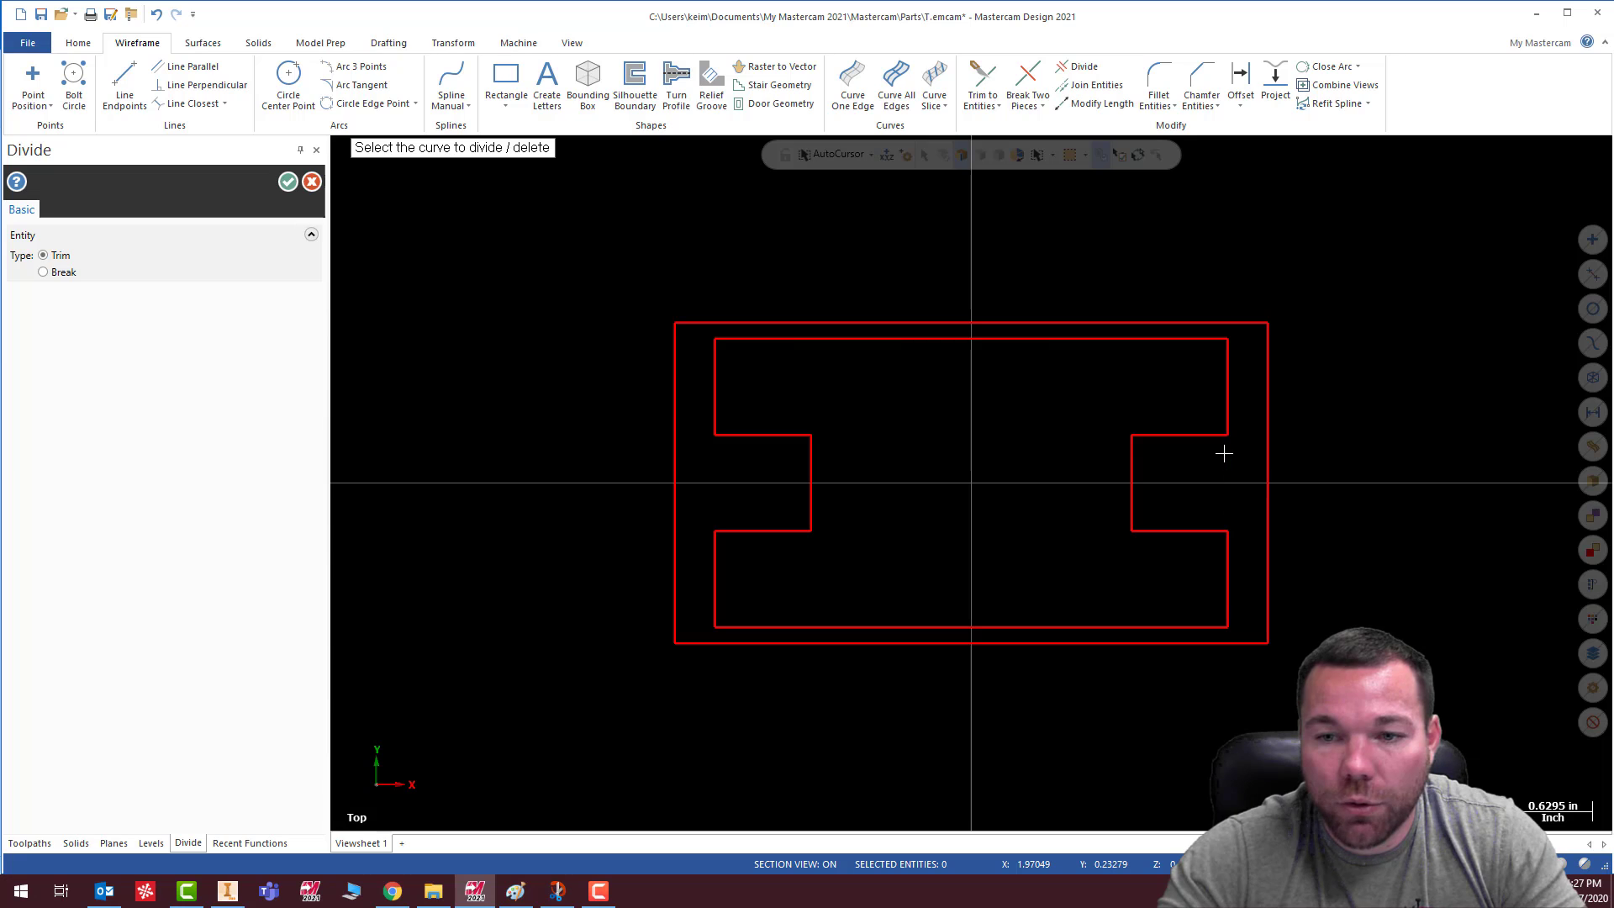
{"action": "left_click", "coordinate": [288, 182]}
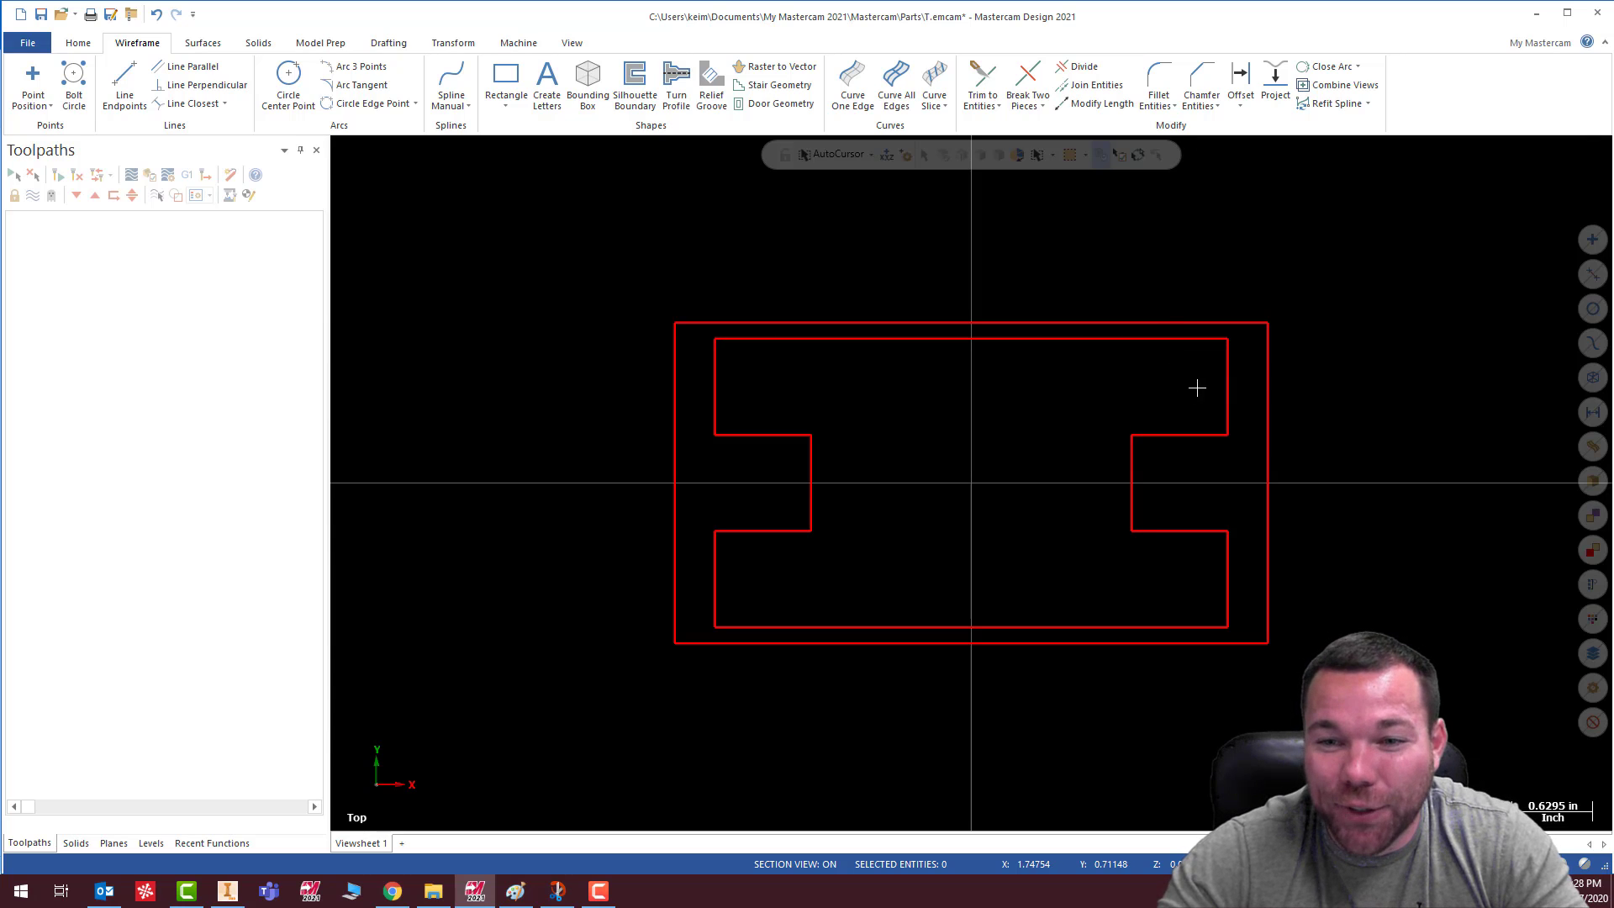
Fillet the inner profile's two left outer corners and the left notch's two inner corners with a 0.25 radius
{"action": "left_click", "coordinate": [1158, 84]}
{"action": "left_click", "coordinate": [716, 362]}
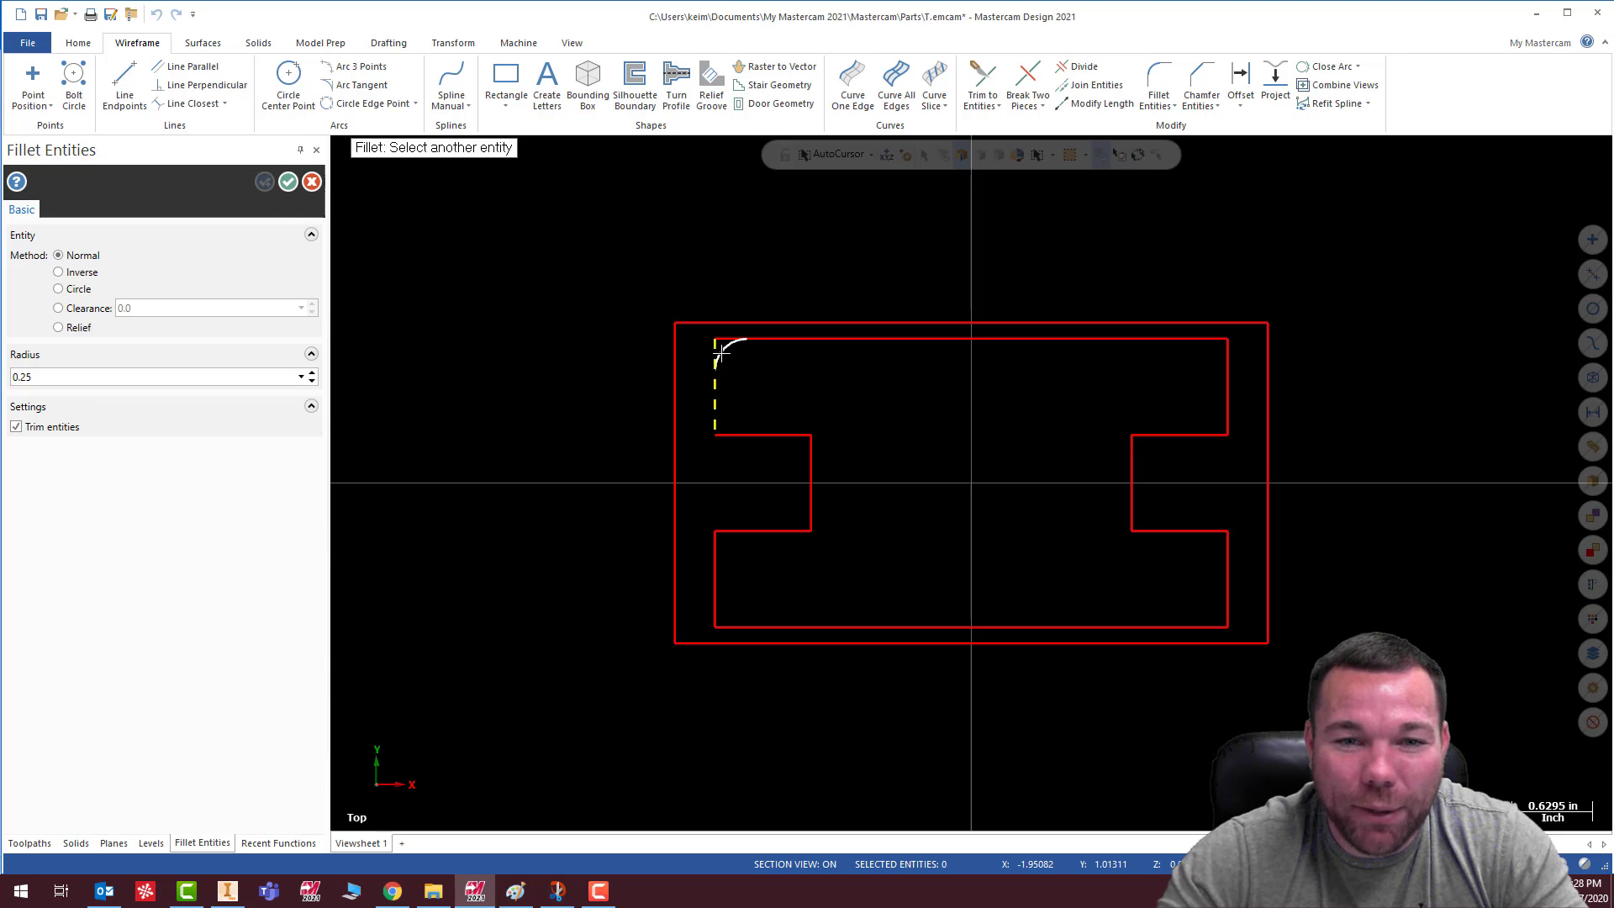
{"action": "left_click", "coordinate": [758, 337]}
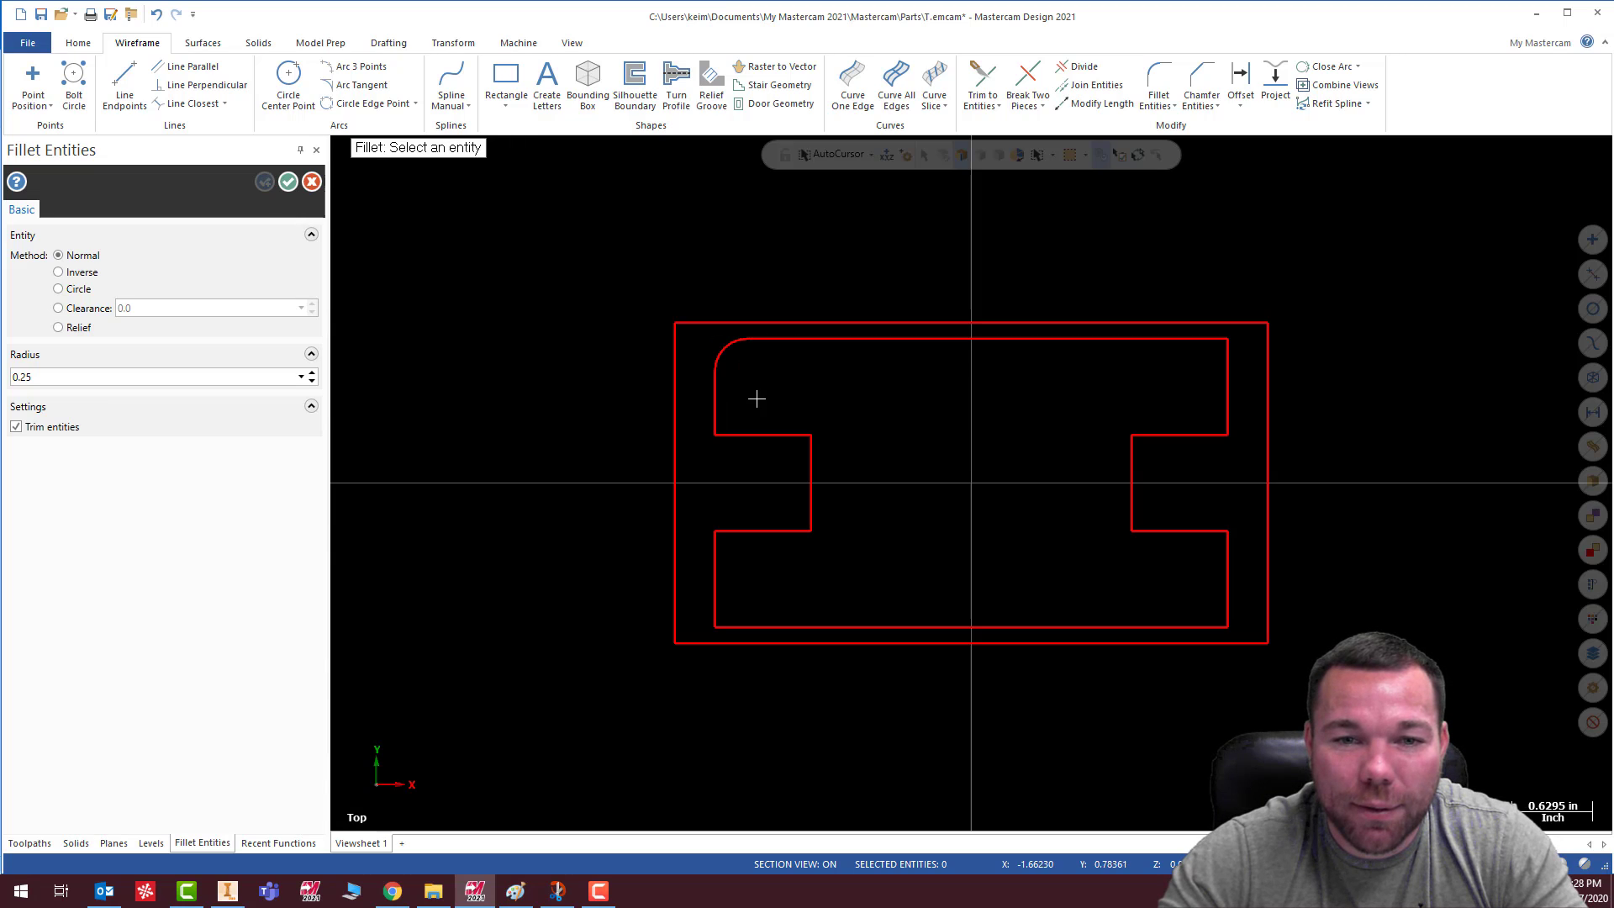
{"action": "left_click", "coordinate": [792, 435]}
{"action": "left_click", "coordinate": [811, 475]}
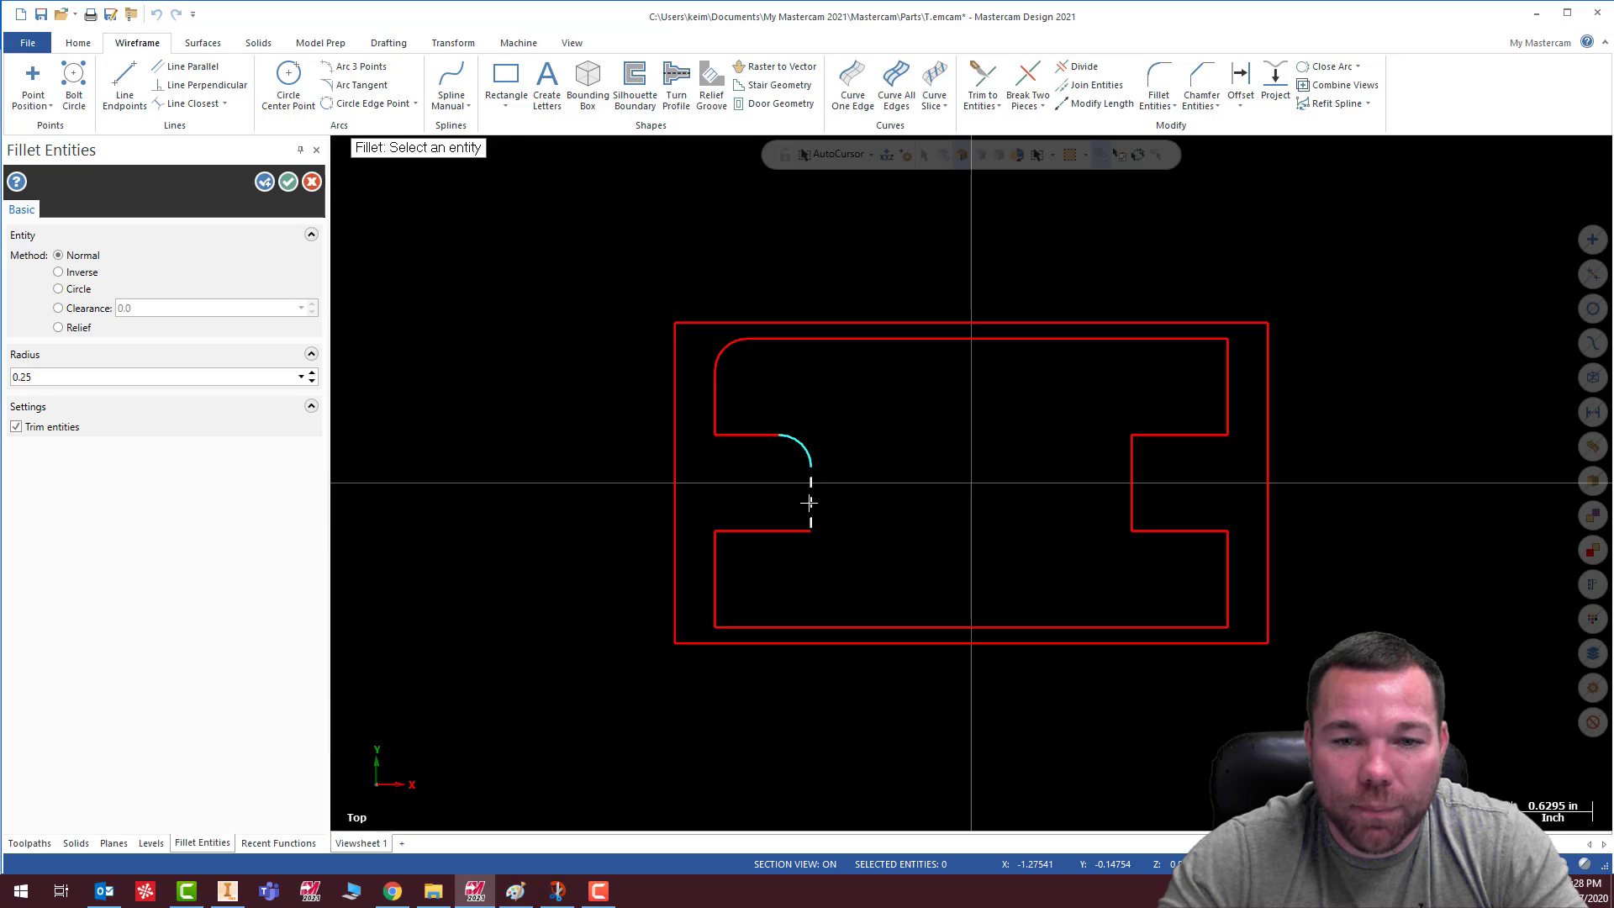
{"action": "left_click", "coordinate": [810, 504]}
{"action": "left_click", "coordinate": [800, 527]}
{"action": "left_click", "coordinate": [717, 609]}
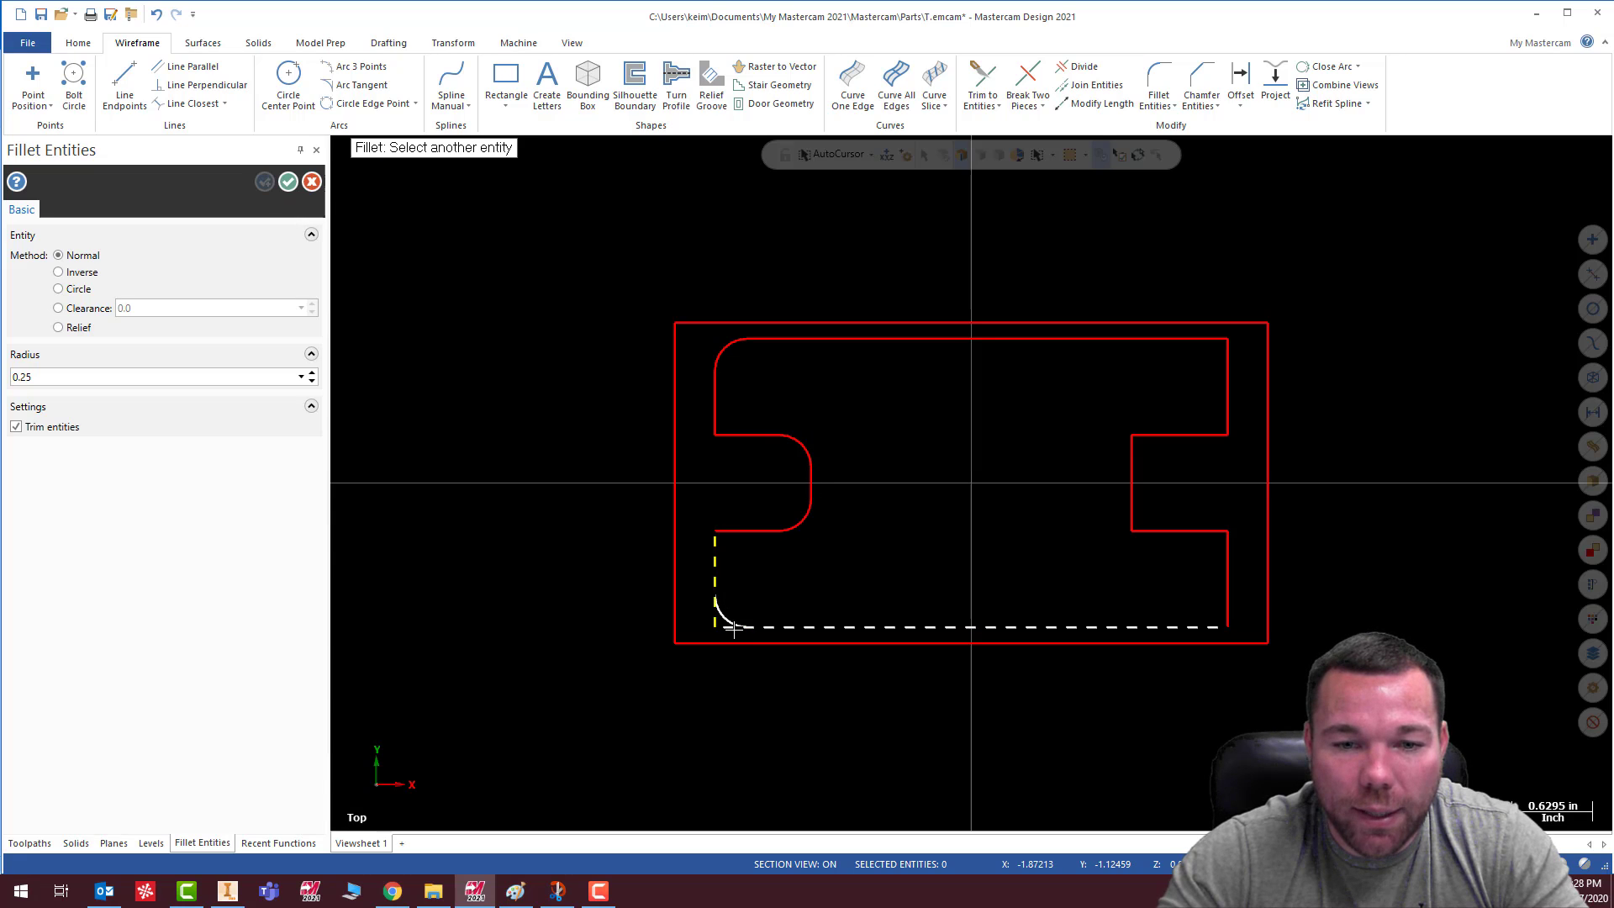
{"action": "left_click", "coordinate": [749, 627]}
Fillet the inner profile's two right outer corners and the right notch's two inner corners with a 0.25 radius
{"action": "left_click", "coordinate": [1224, 593]}
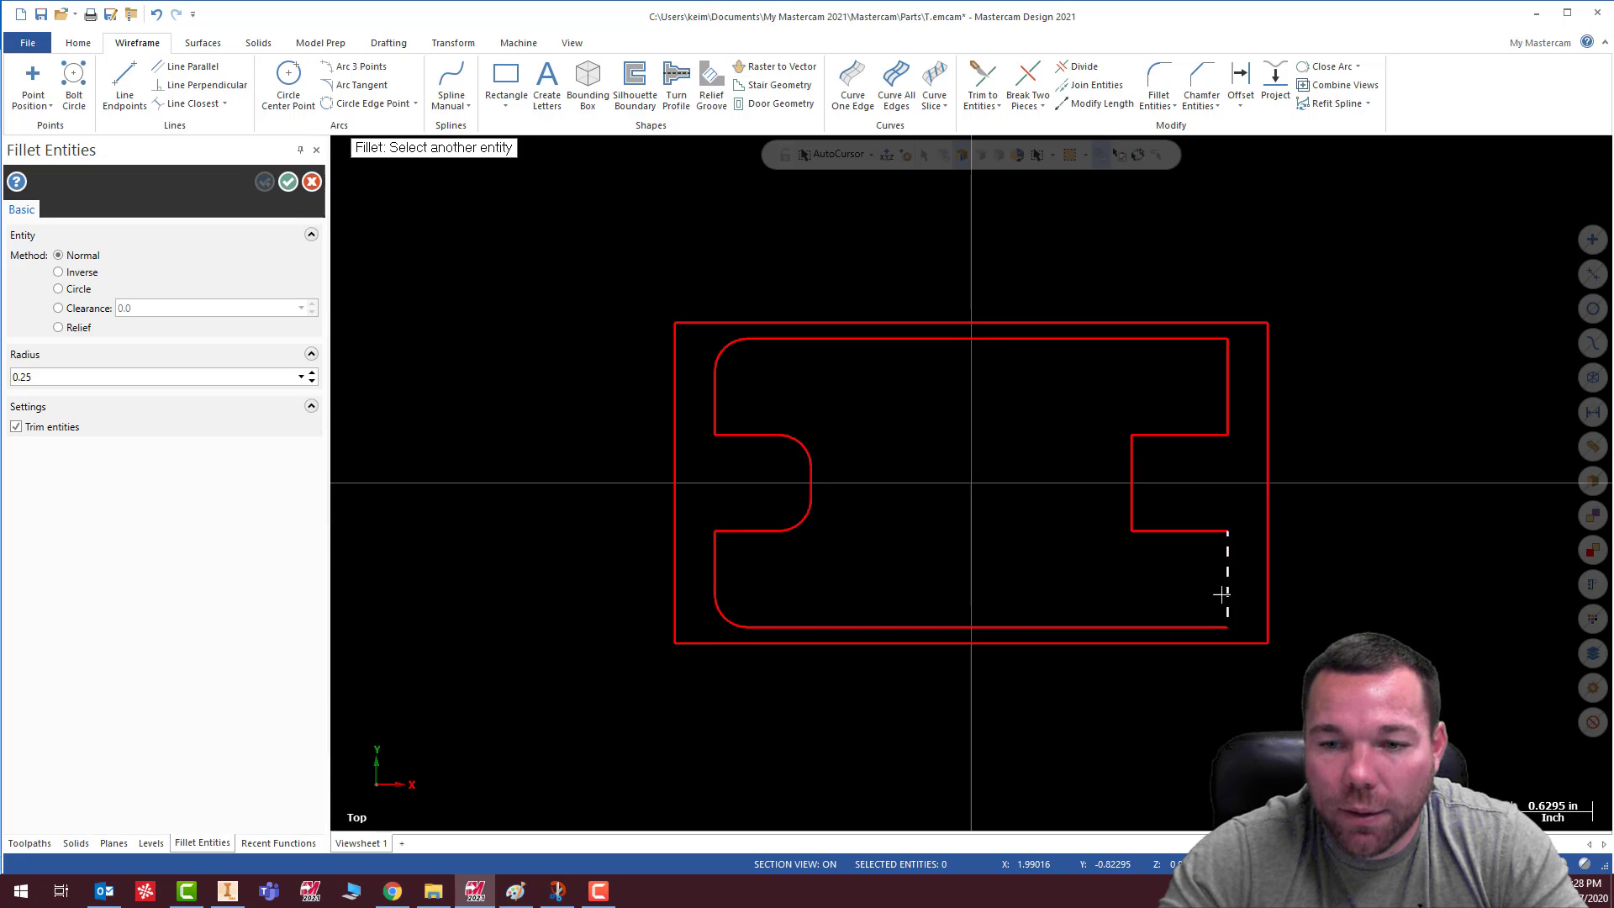
{"action": "left_click", "coordinate": [1210, 626]}
{"action": "left_click", "coordinate": [1173, 531]}
{"action": "left_click", "coordinate": [1134, 510]}
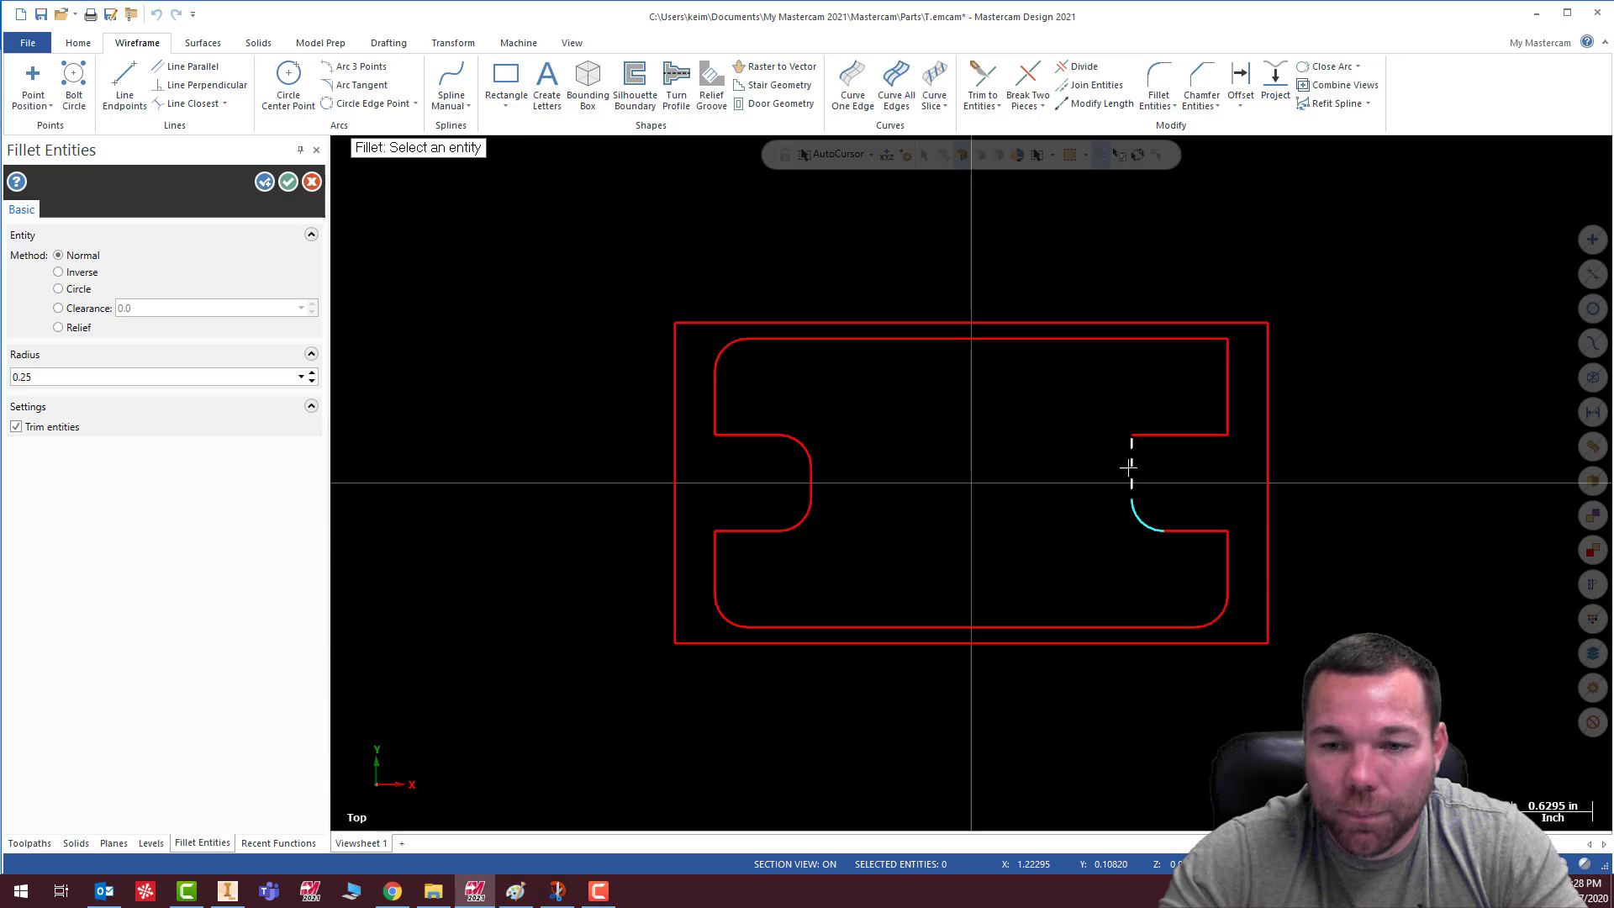
{"action": "left_click", "coordinate": [1132, 454]}
{"action": "left_click", "coordinate": [1168, 434]}
{"action": "left_click", "coordinate": [1226, 367]}
{"action": "left_click", "coordinate": [1207, 338]}
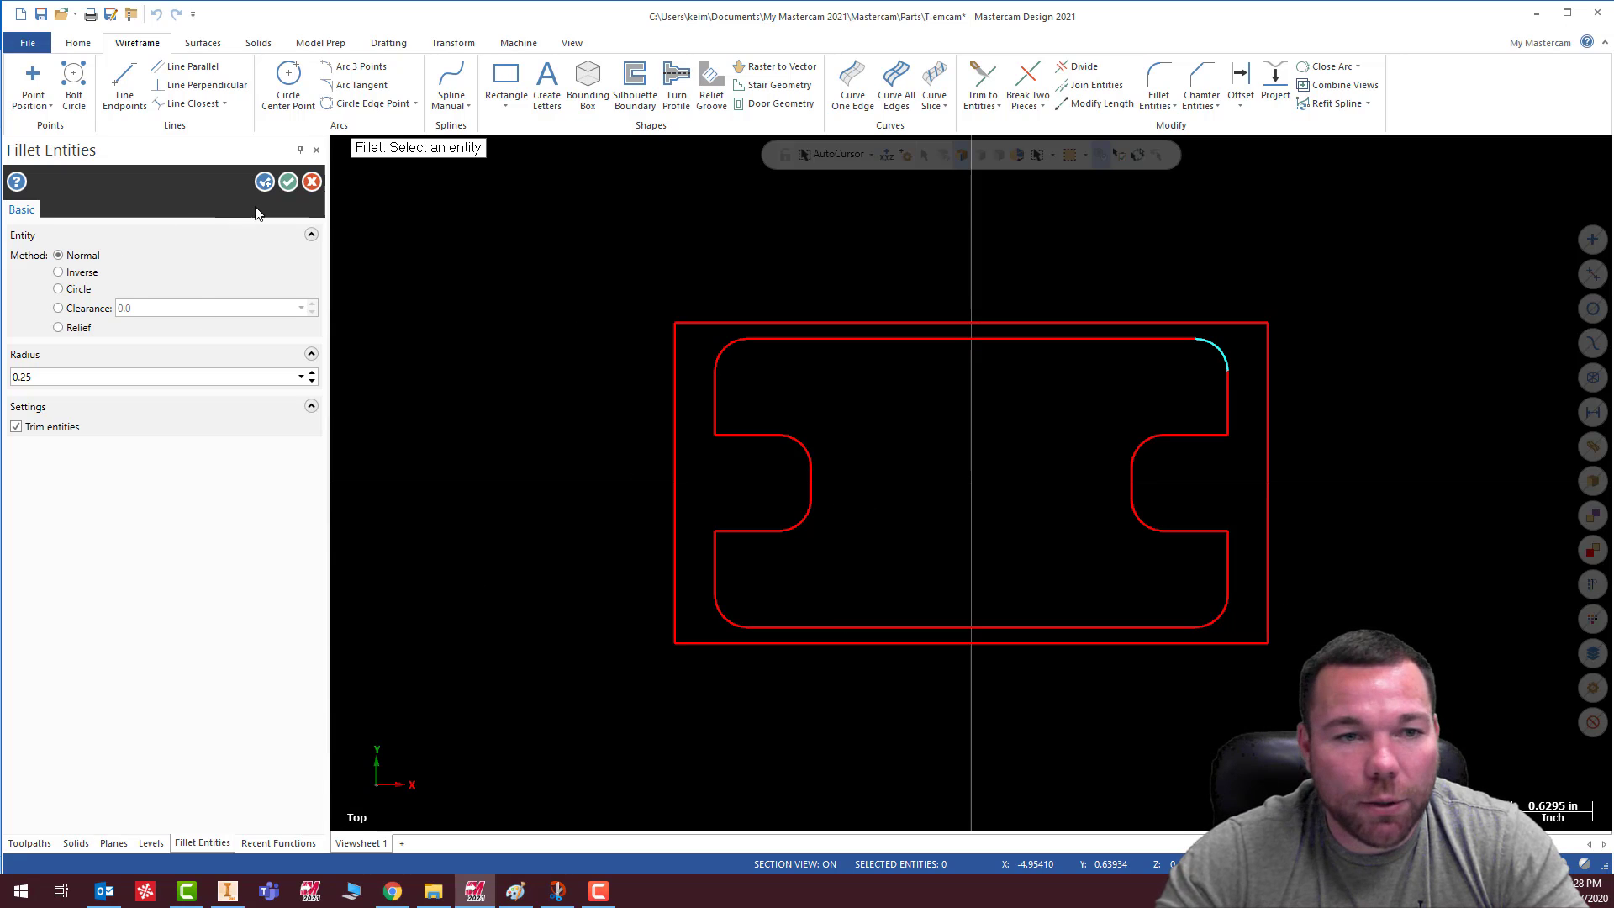
{"action": "left_click", "coordinate": [288, 182]}
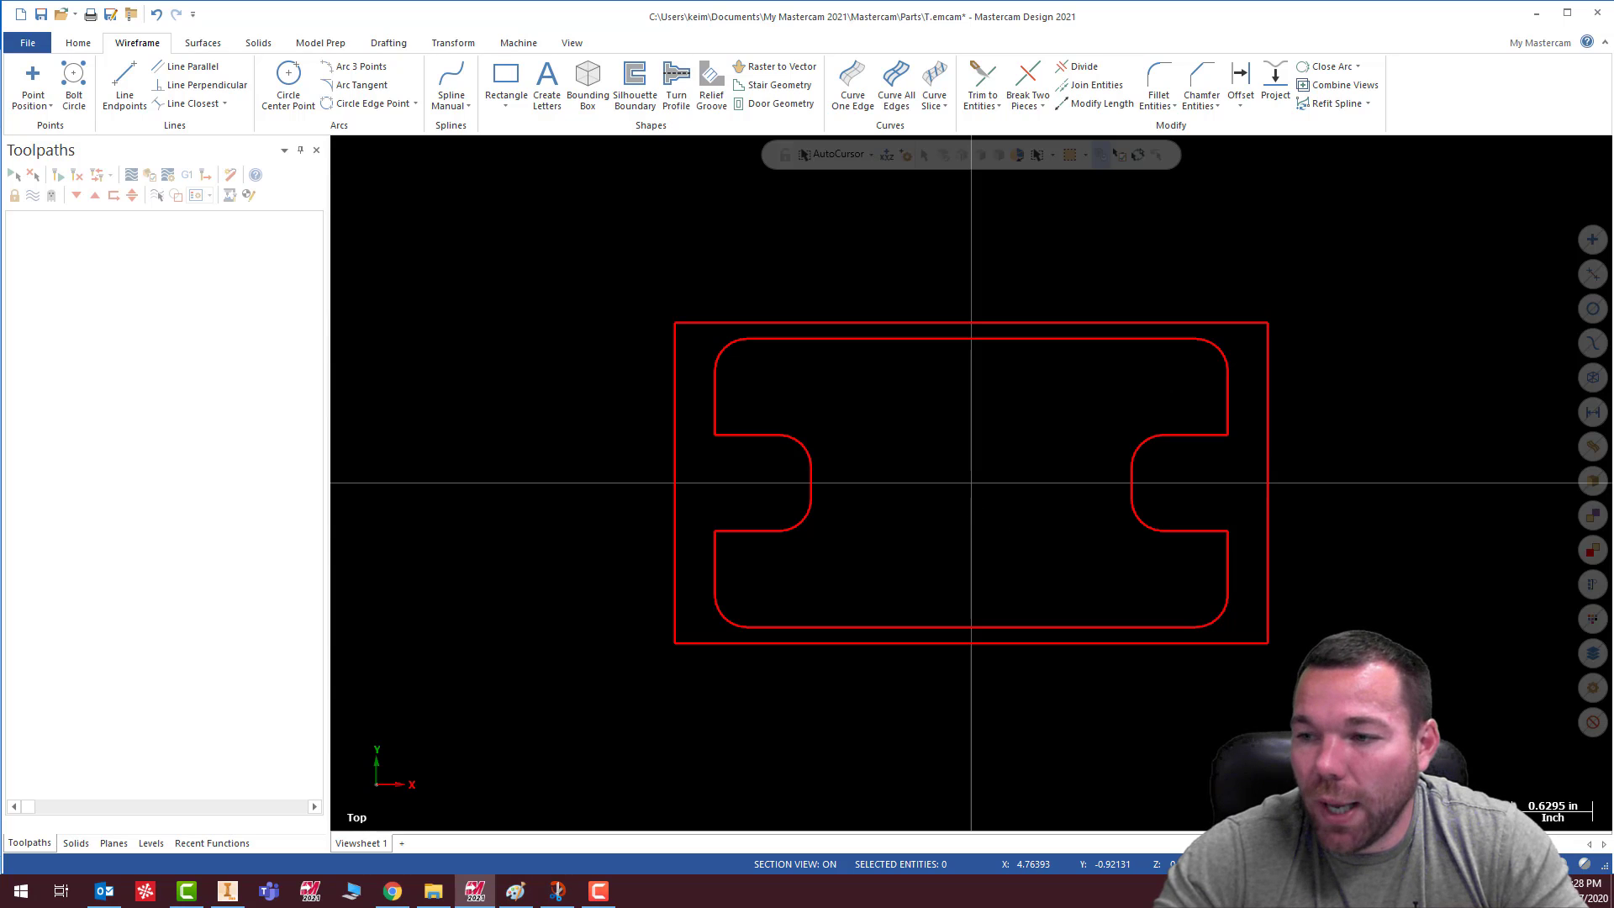
Place a six-sided polygon on the origin with a flat radius of 1.0, consulting the dimensioned drawing
{"action": "key", "text": "alt+Tab"}
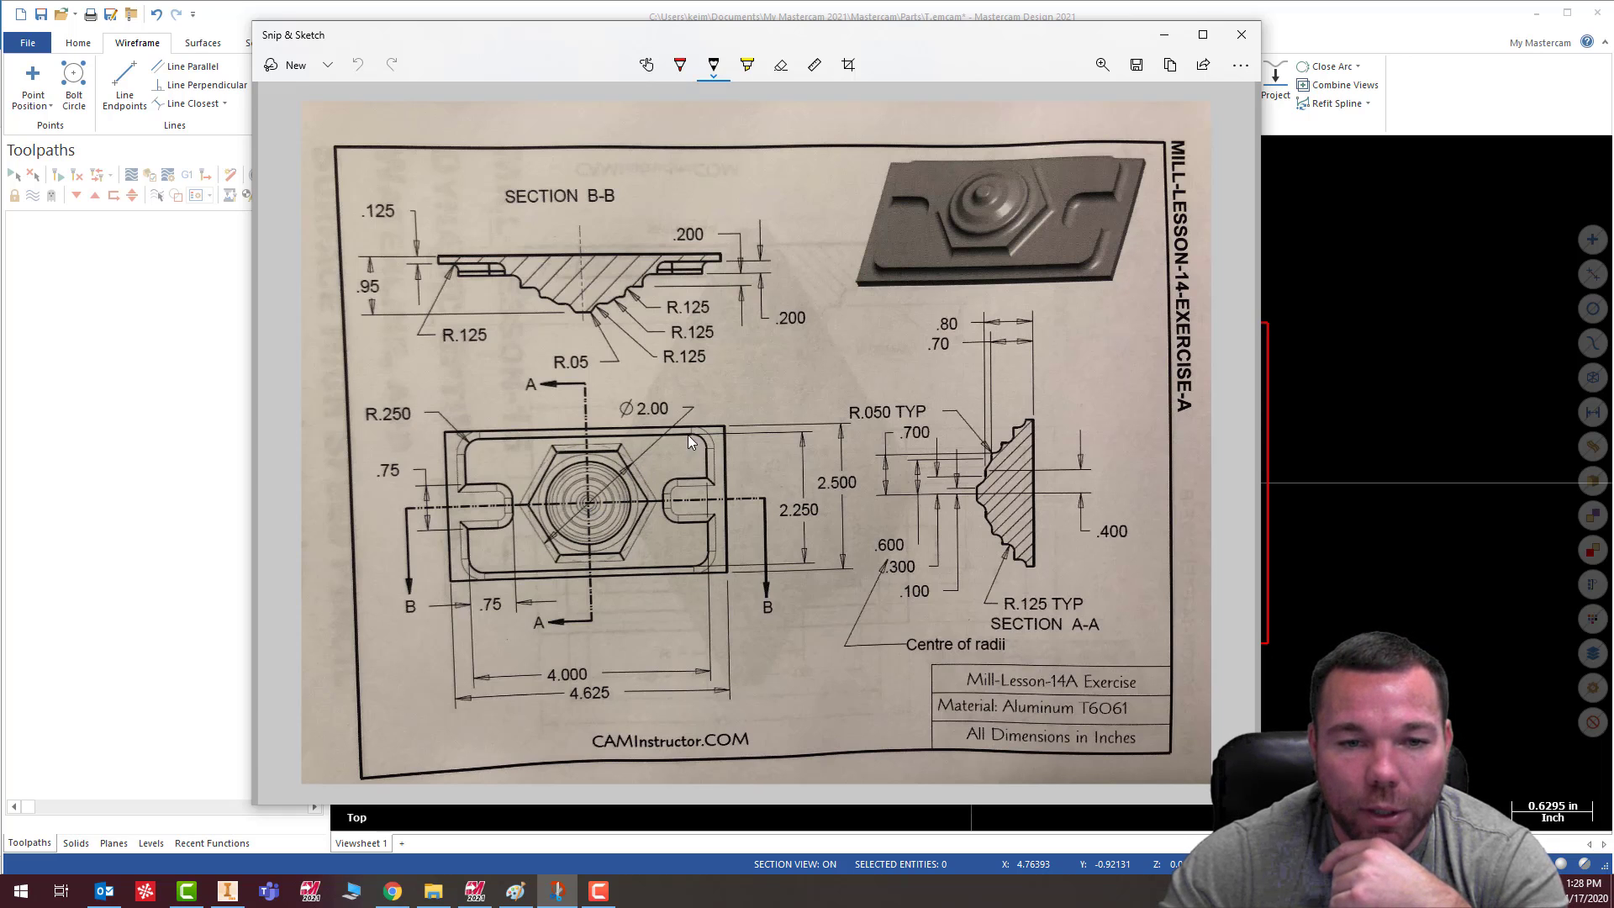
{"action": "left_click_drag", "start_coordinate": [684, 36], "coordinate": [1613, 171]}
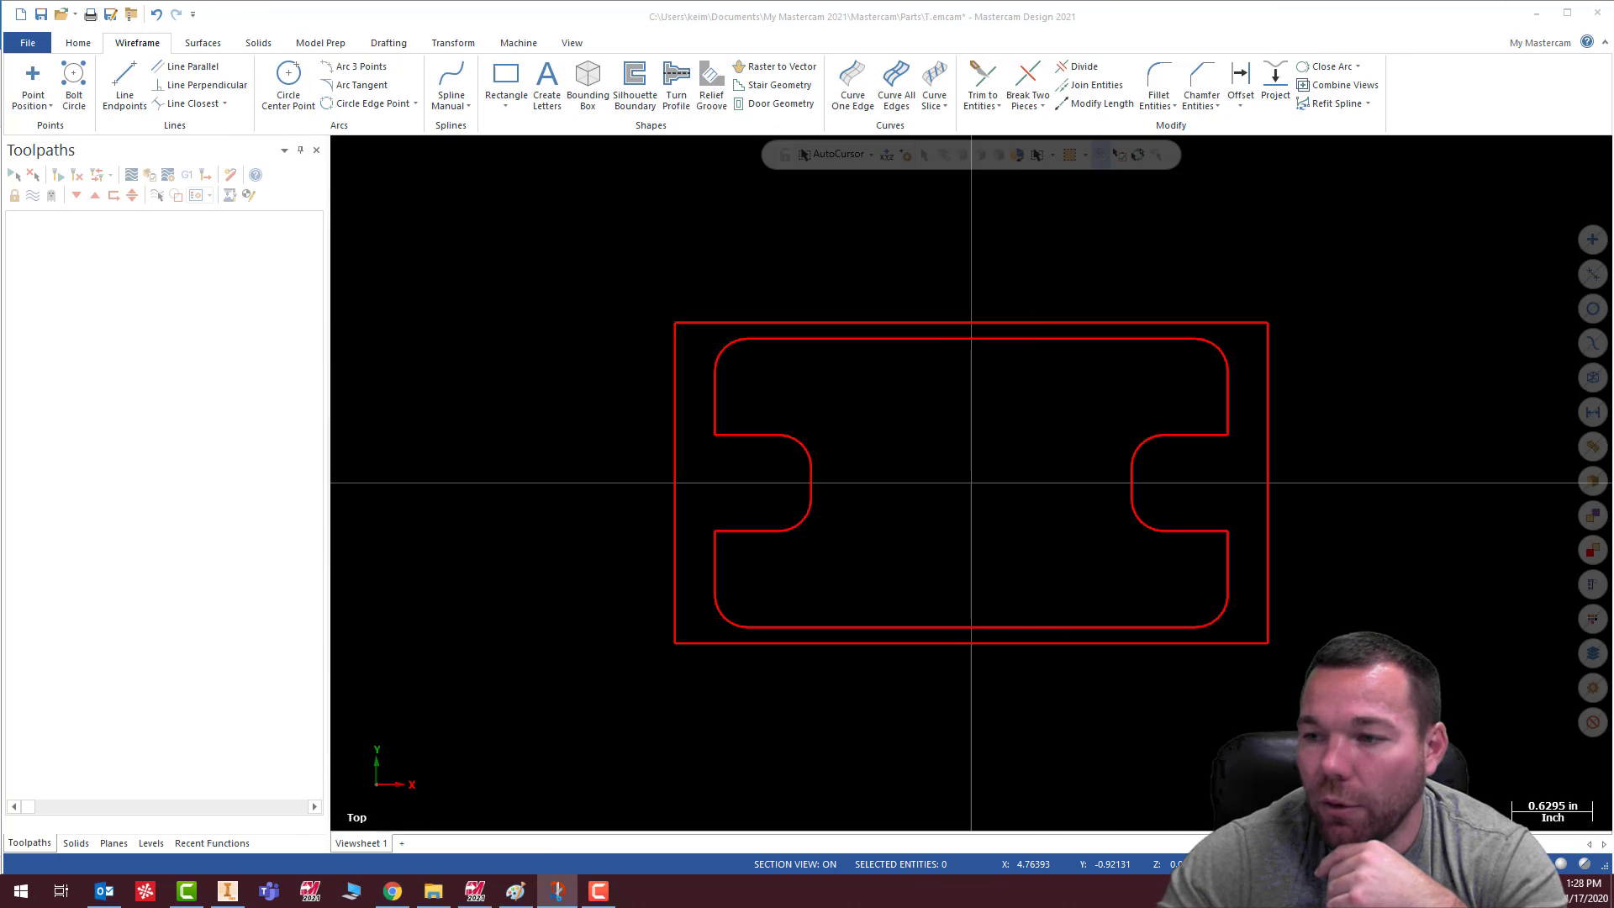
{"action": "left_click", "coordinate": [506, 106]}
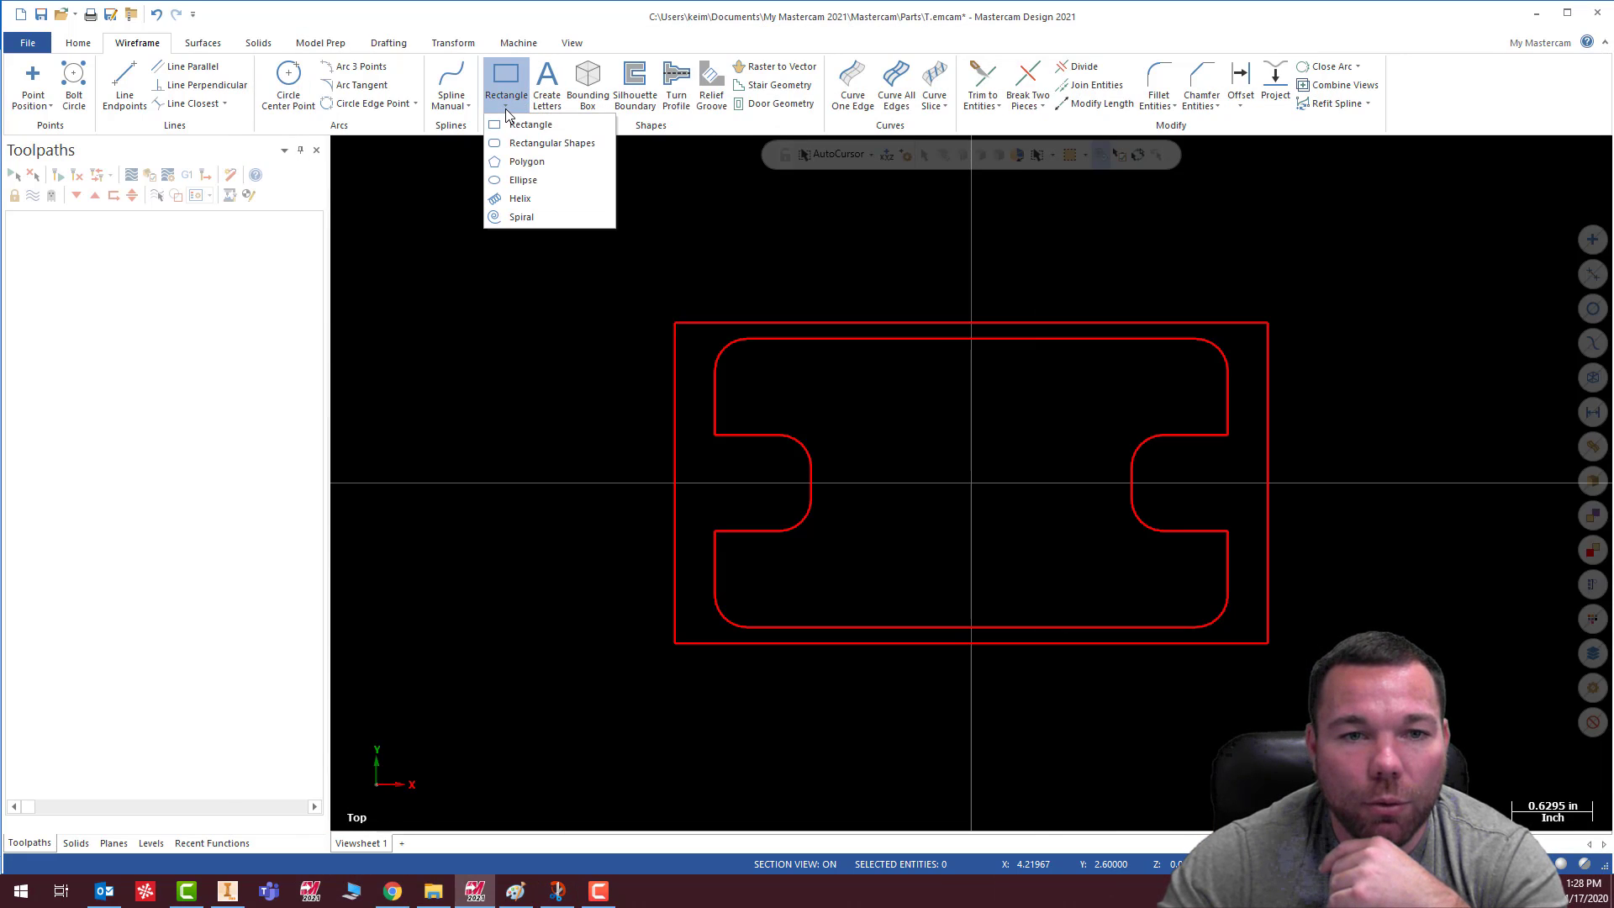
{"action": "left_click", "coordinate": [526, 162]}
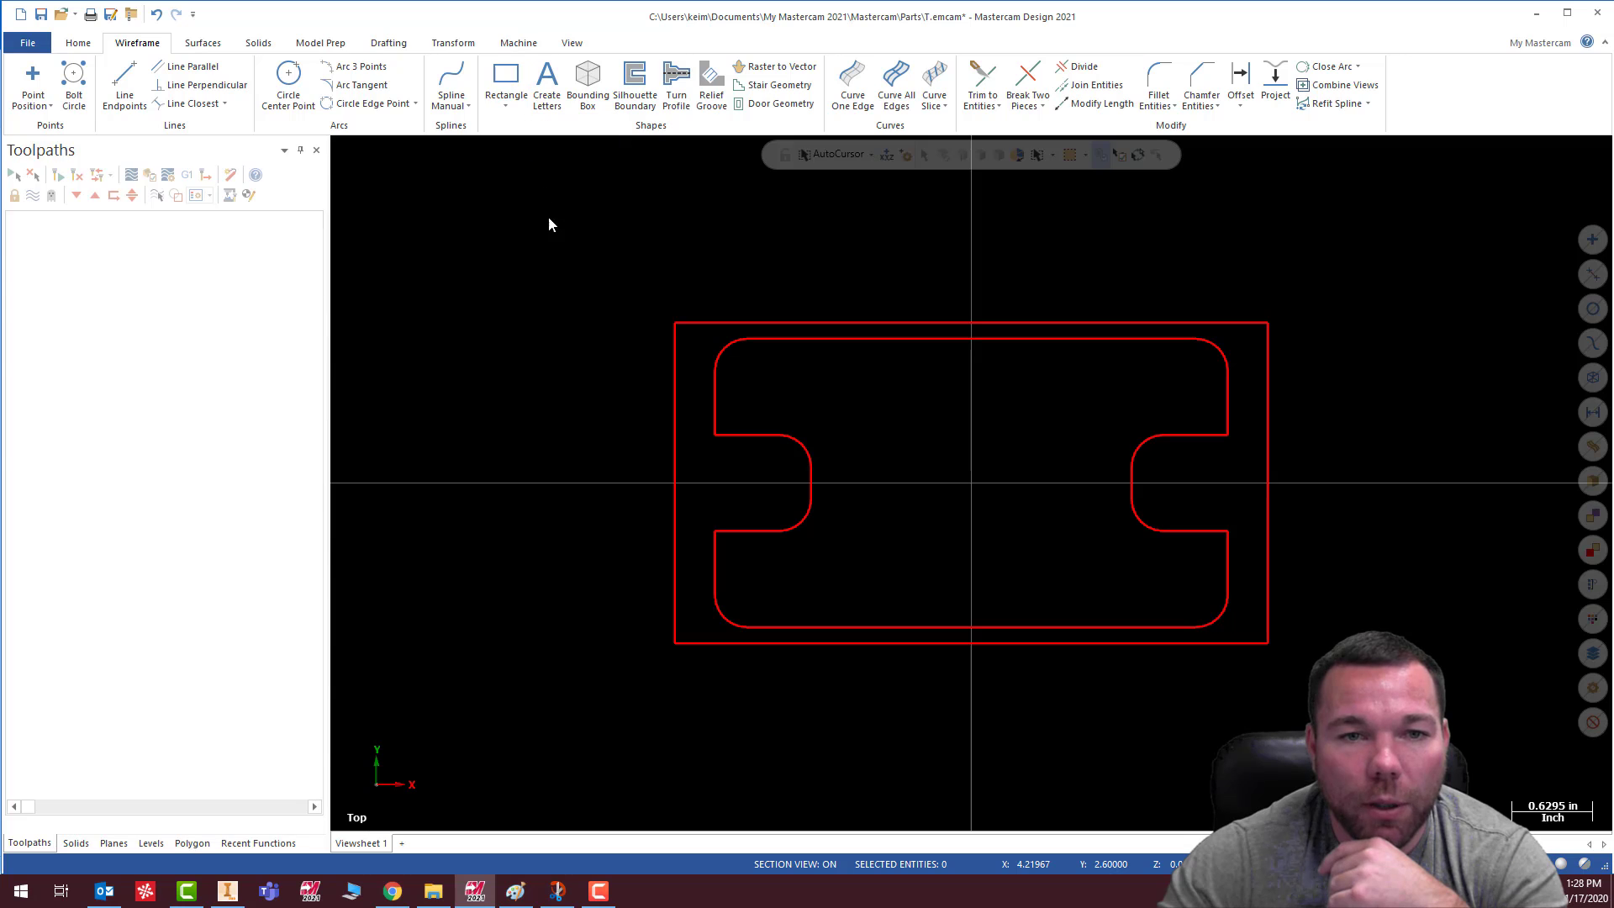
{"action": "left_click", "coordinate": [971, 483]}
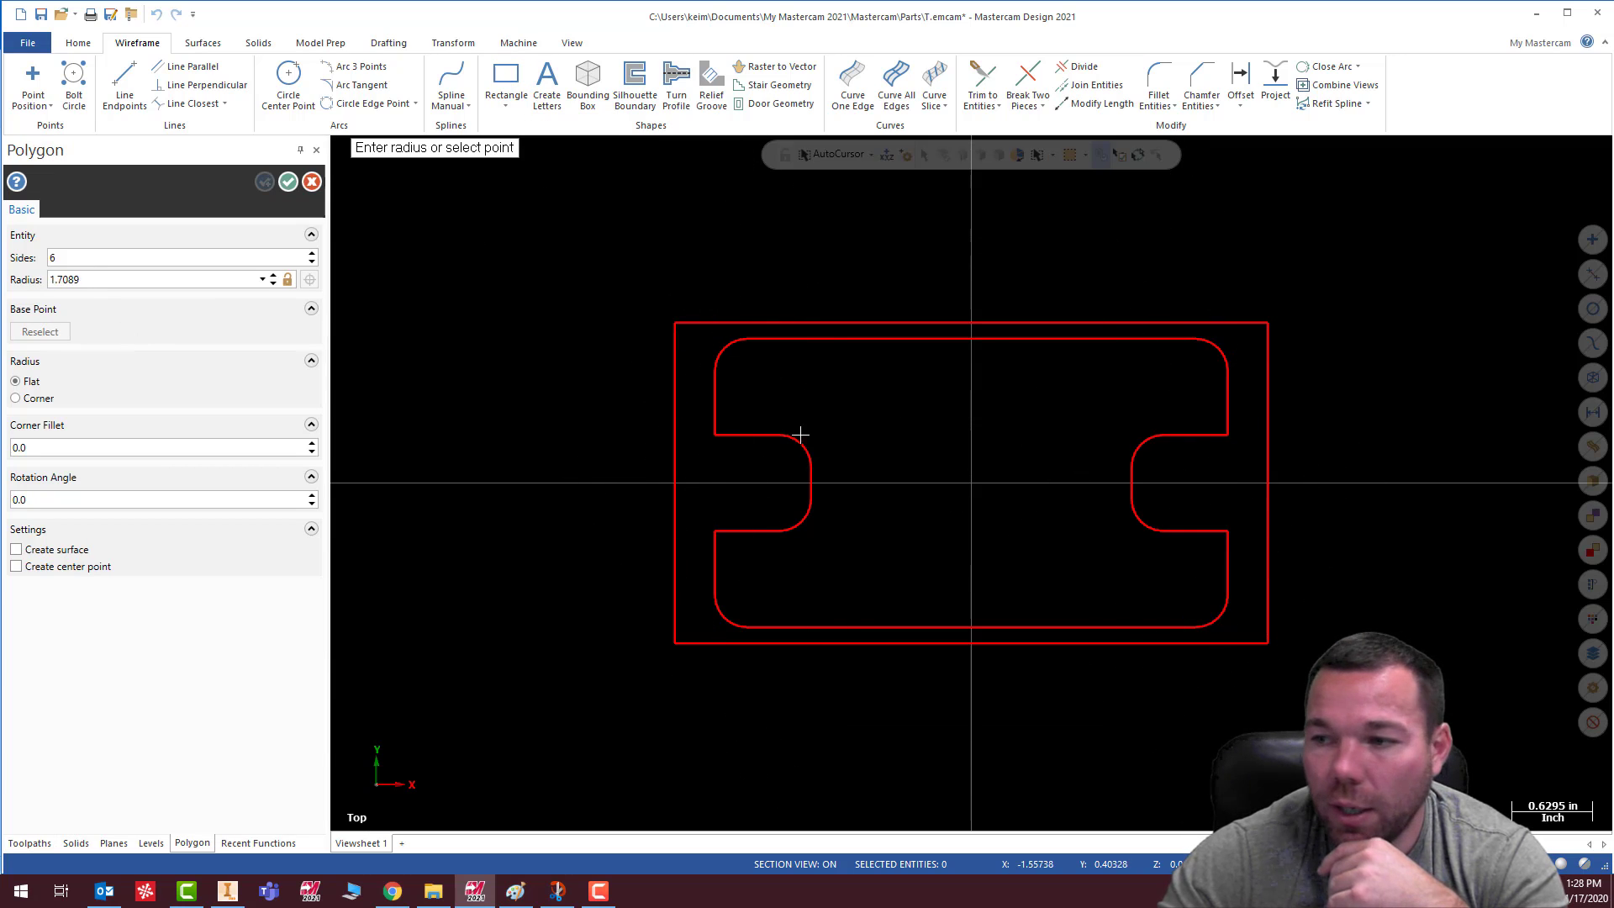
{"action": "left_click", "coordinate": [110, 284]}
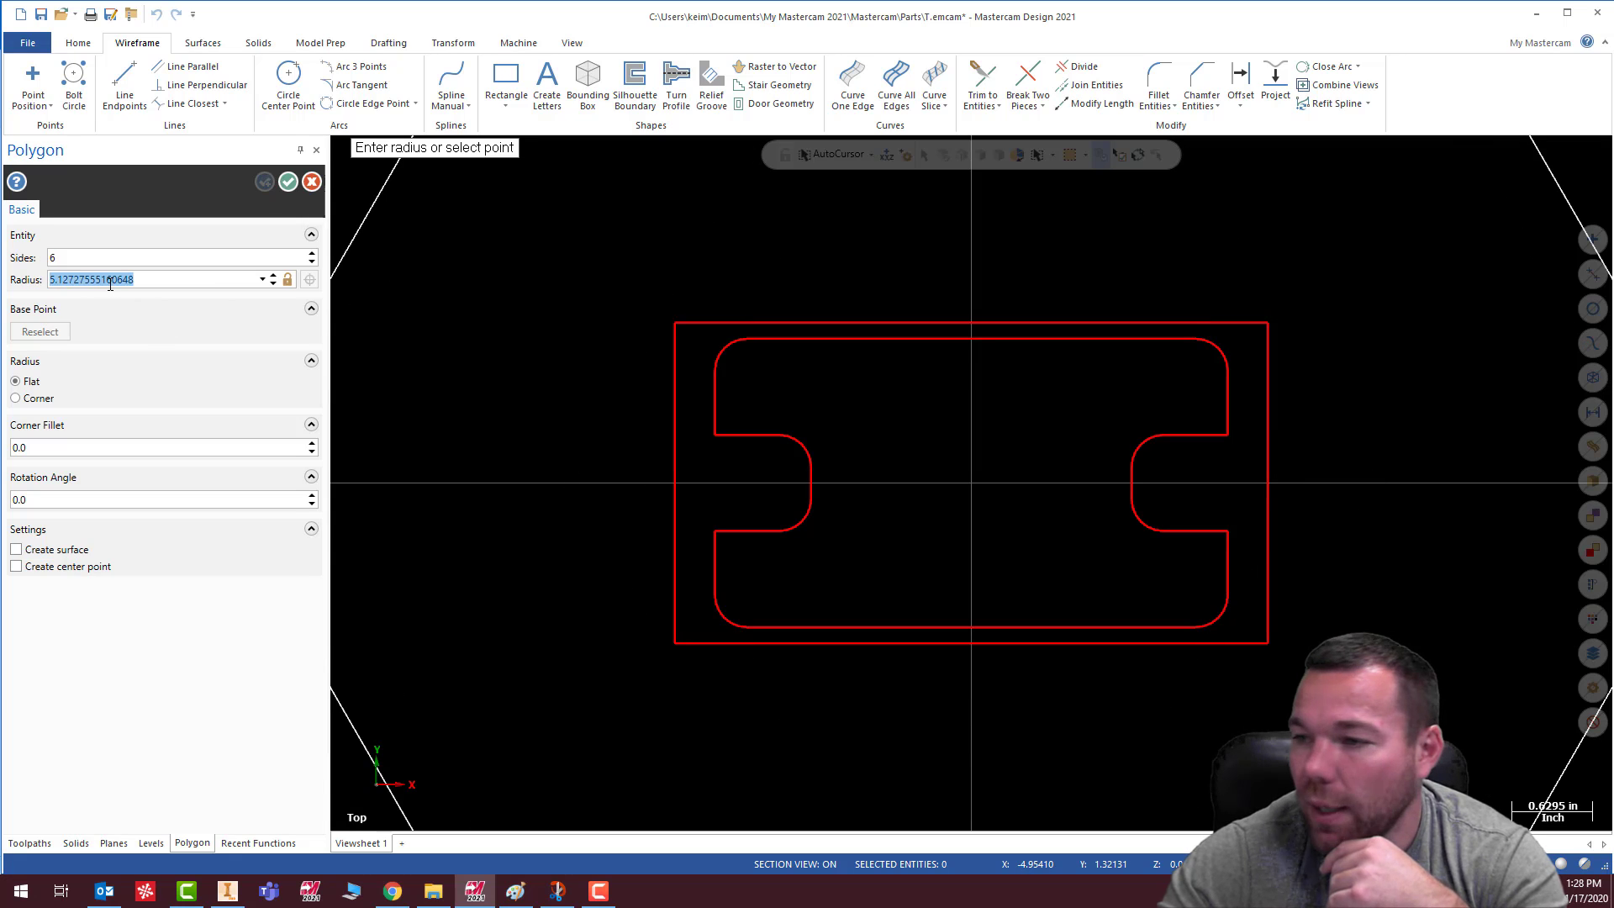
{"action": "type", "text": "1.0"}
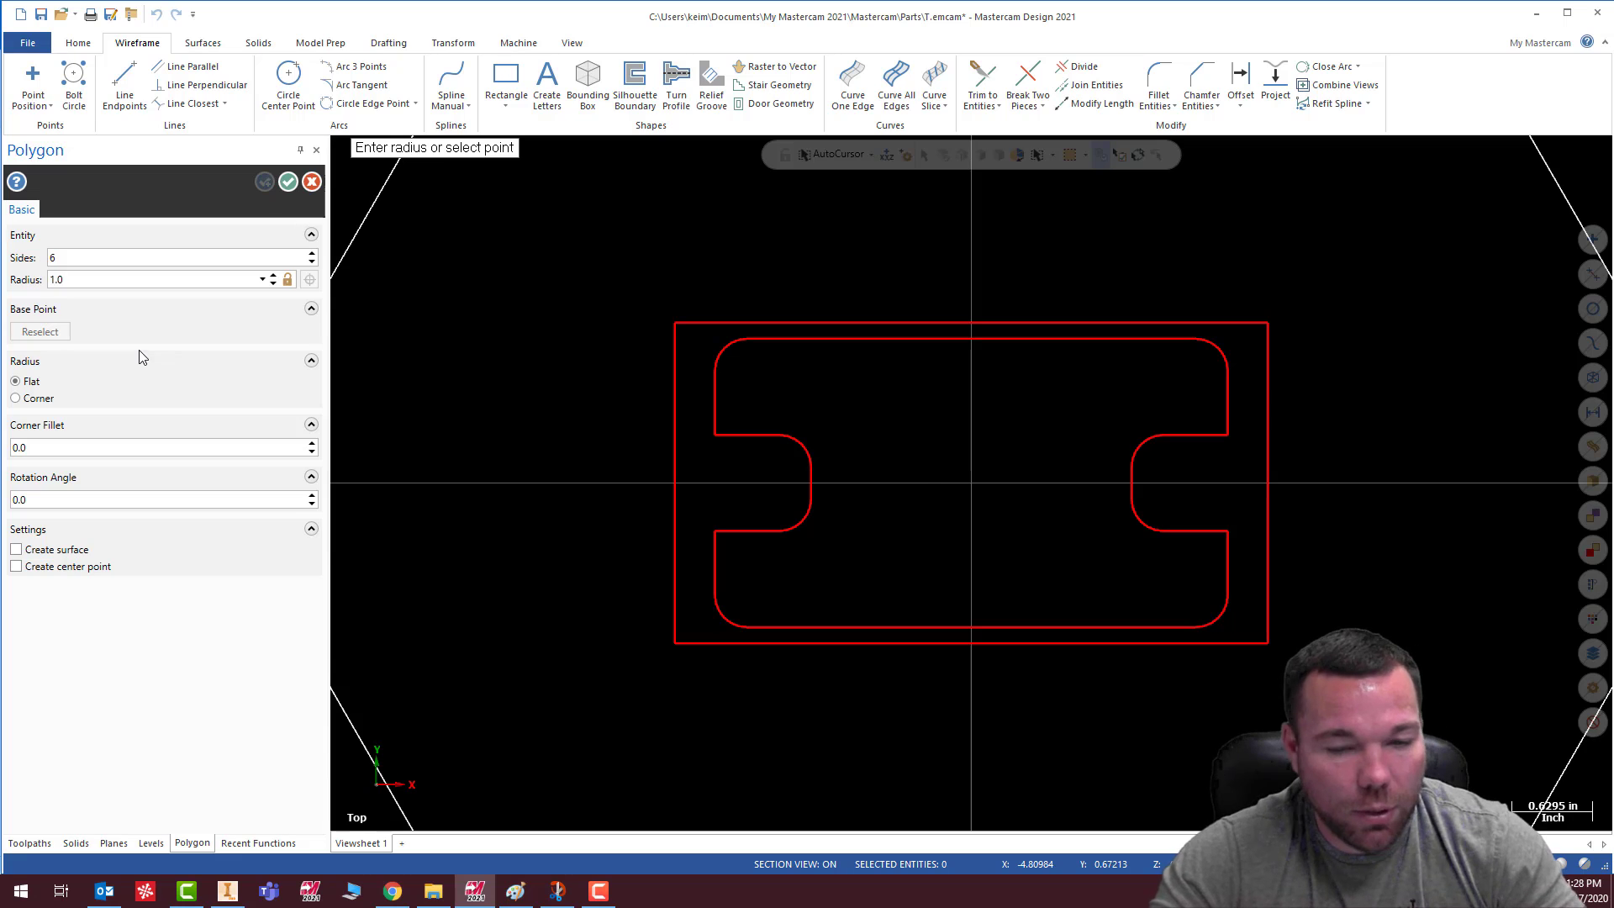
{"action": "key", "text": "Return"}
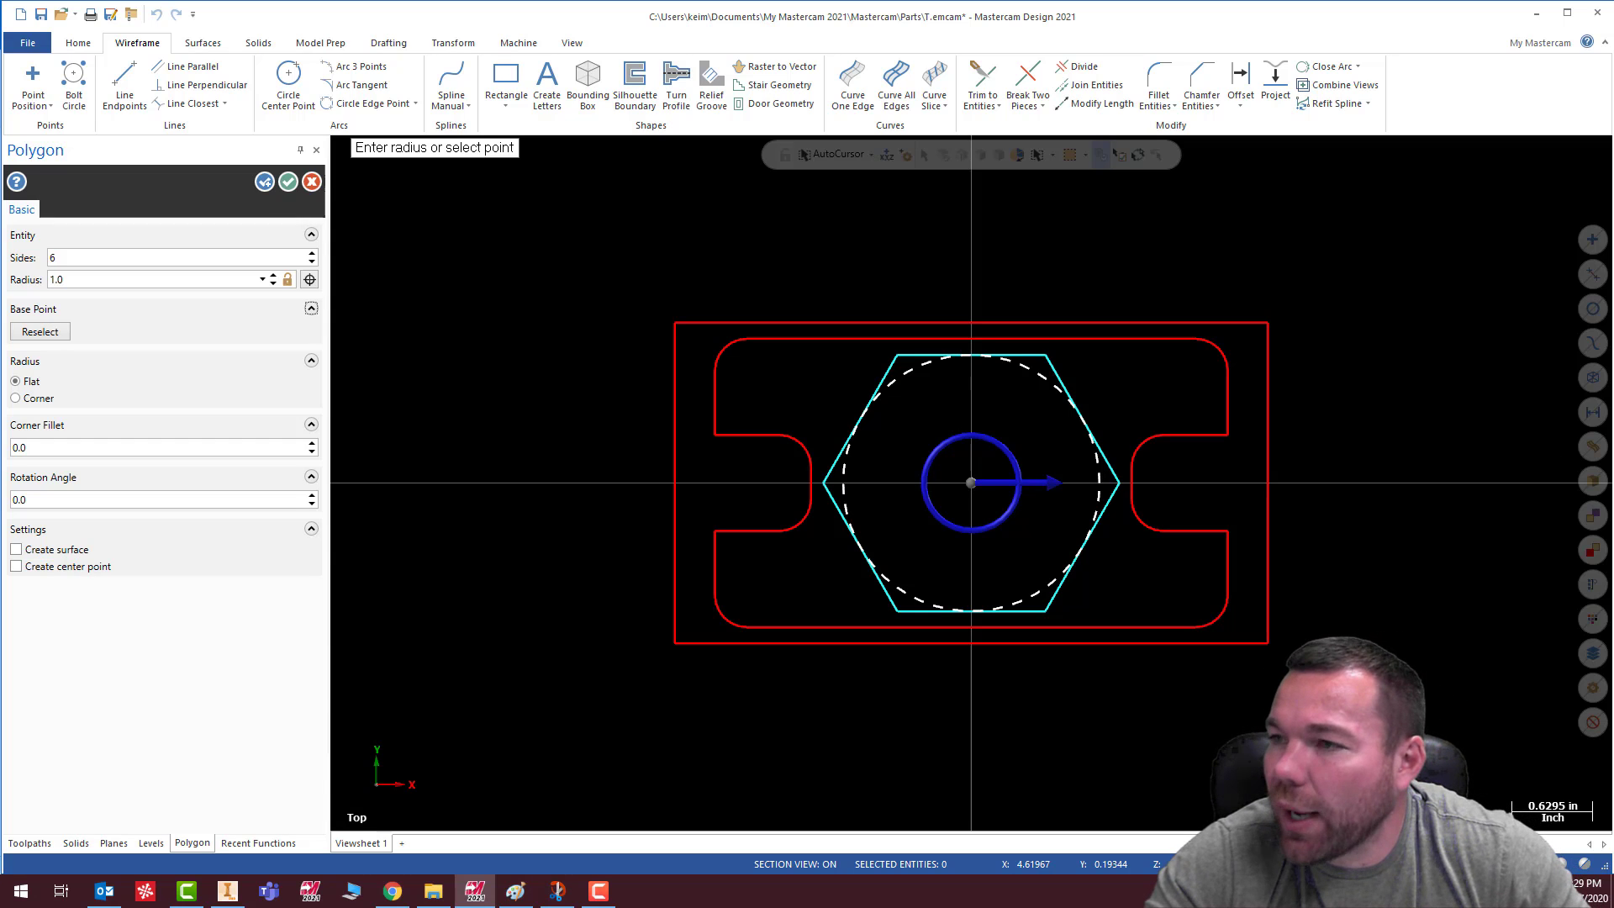
Recheck the dimensioned drawing, set the hexagon's radius to 0.875 and complete the polygon
{"action": "left_click", "coordinate": [558, 890]}
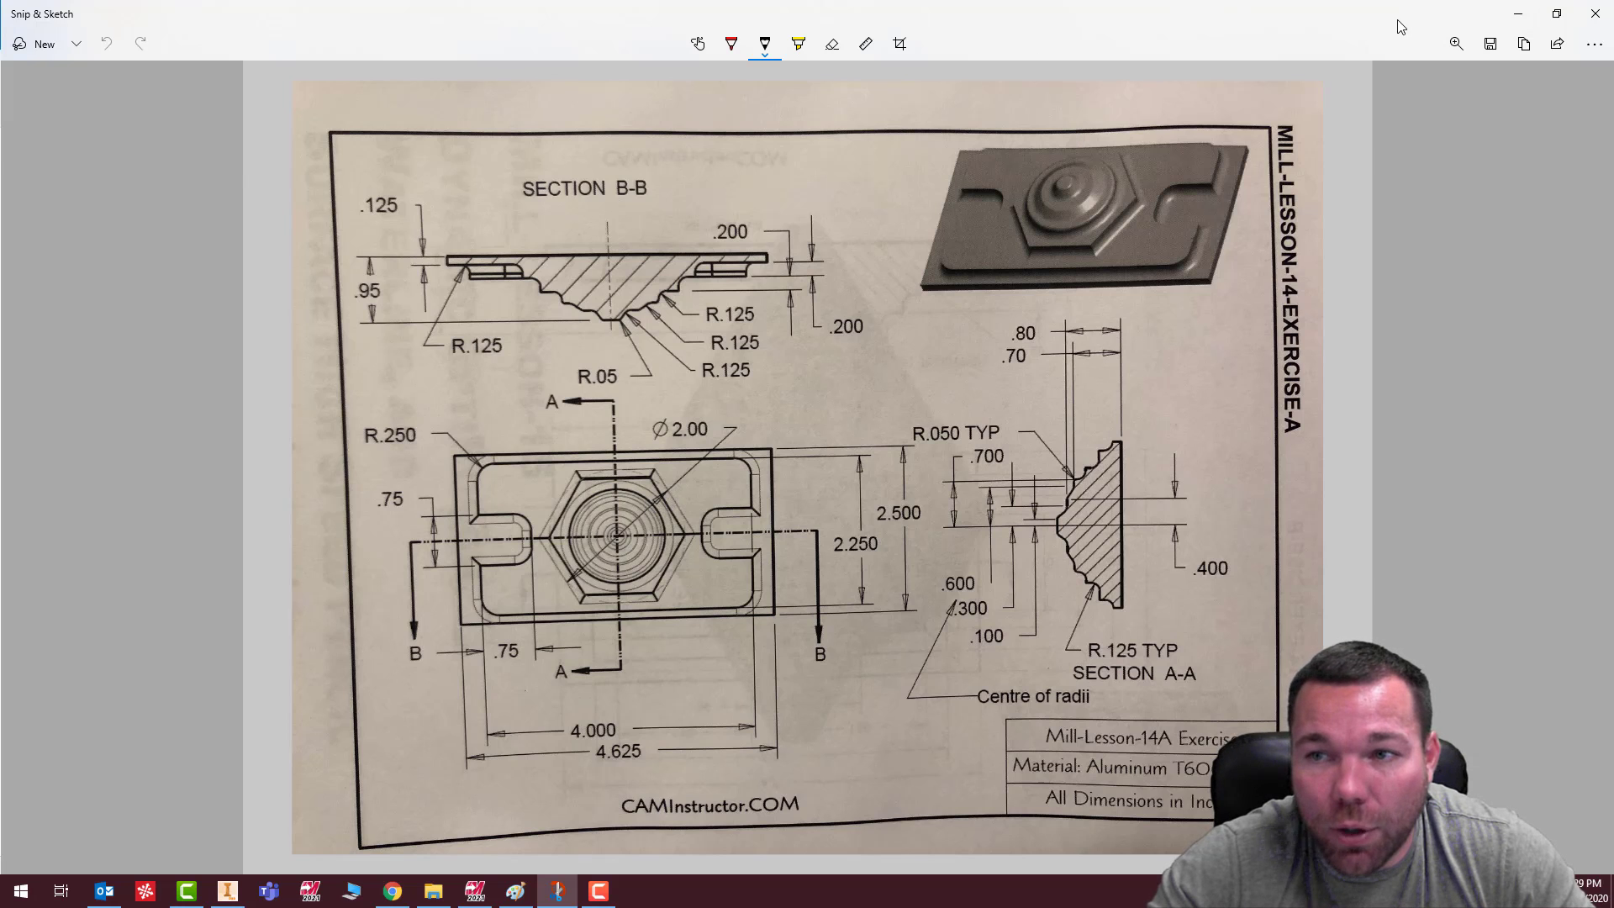
{"action": "left_click", "coordinate": [1518, 14]}
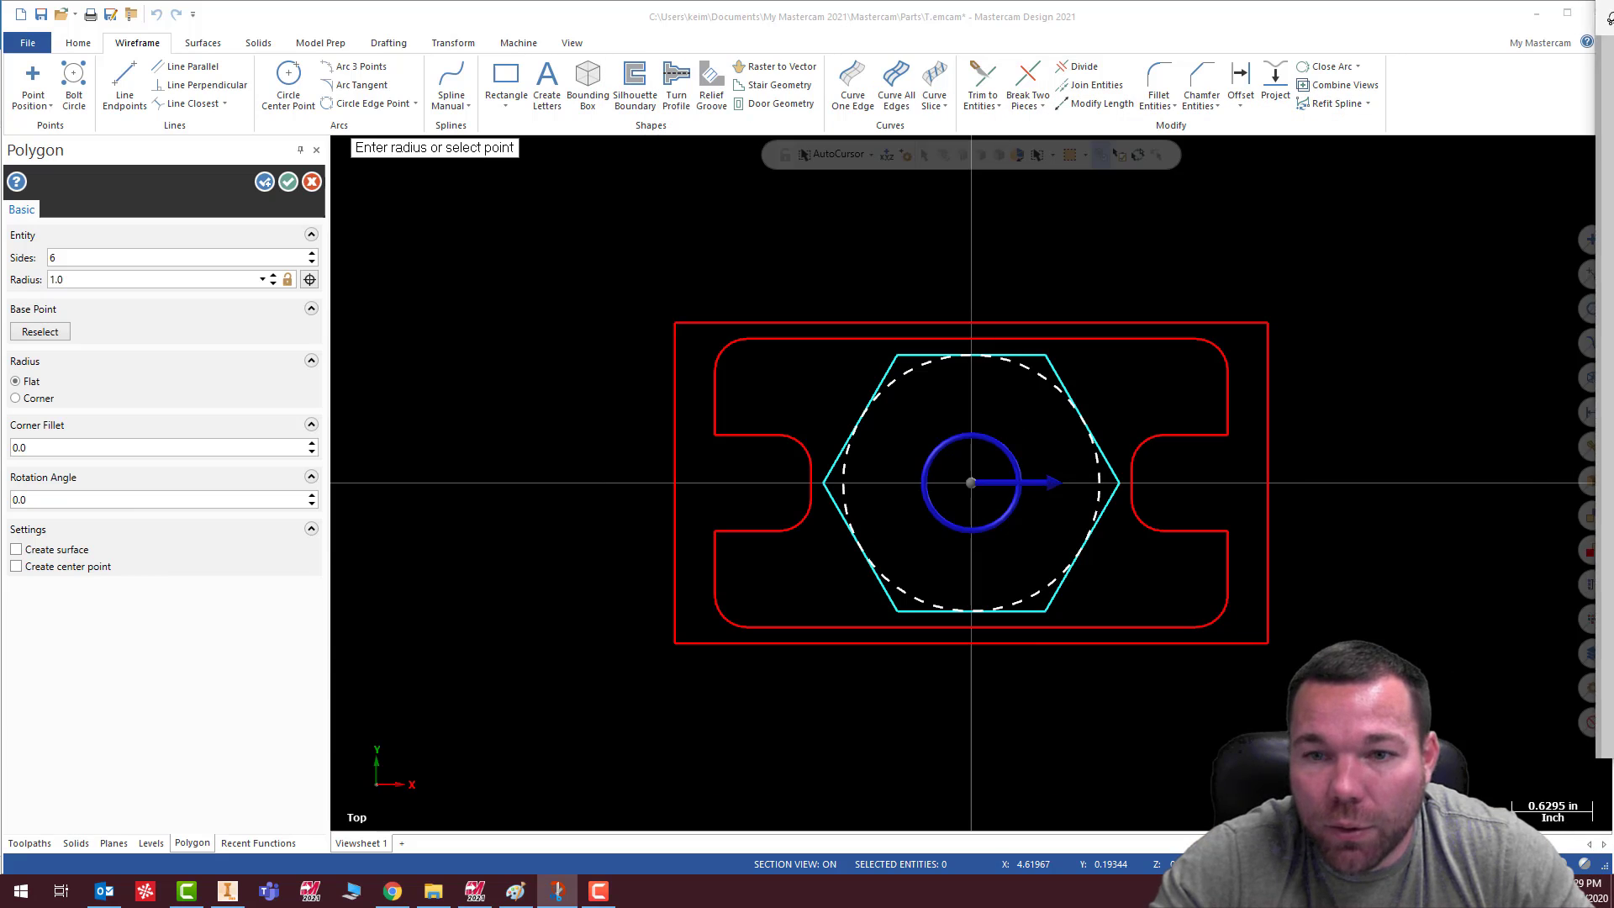
{"action": "left_click", "coordinate": [81, 280]}
{"action": "key", "text": "BackSpace"}
{"action": "key", "text": "BackSpace"}
{"action": "key", "text": "BackSpace"}
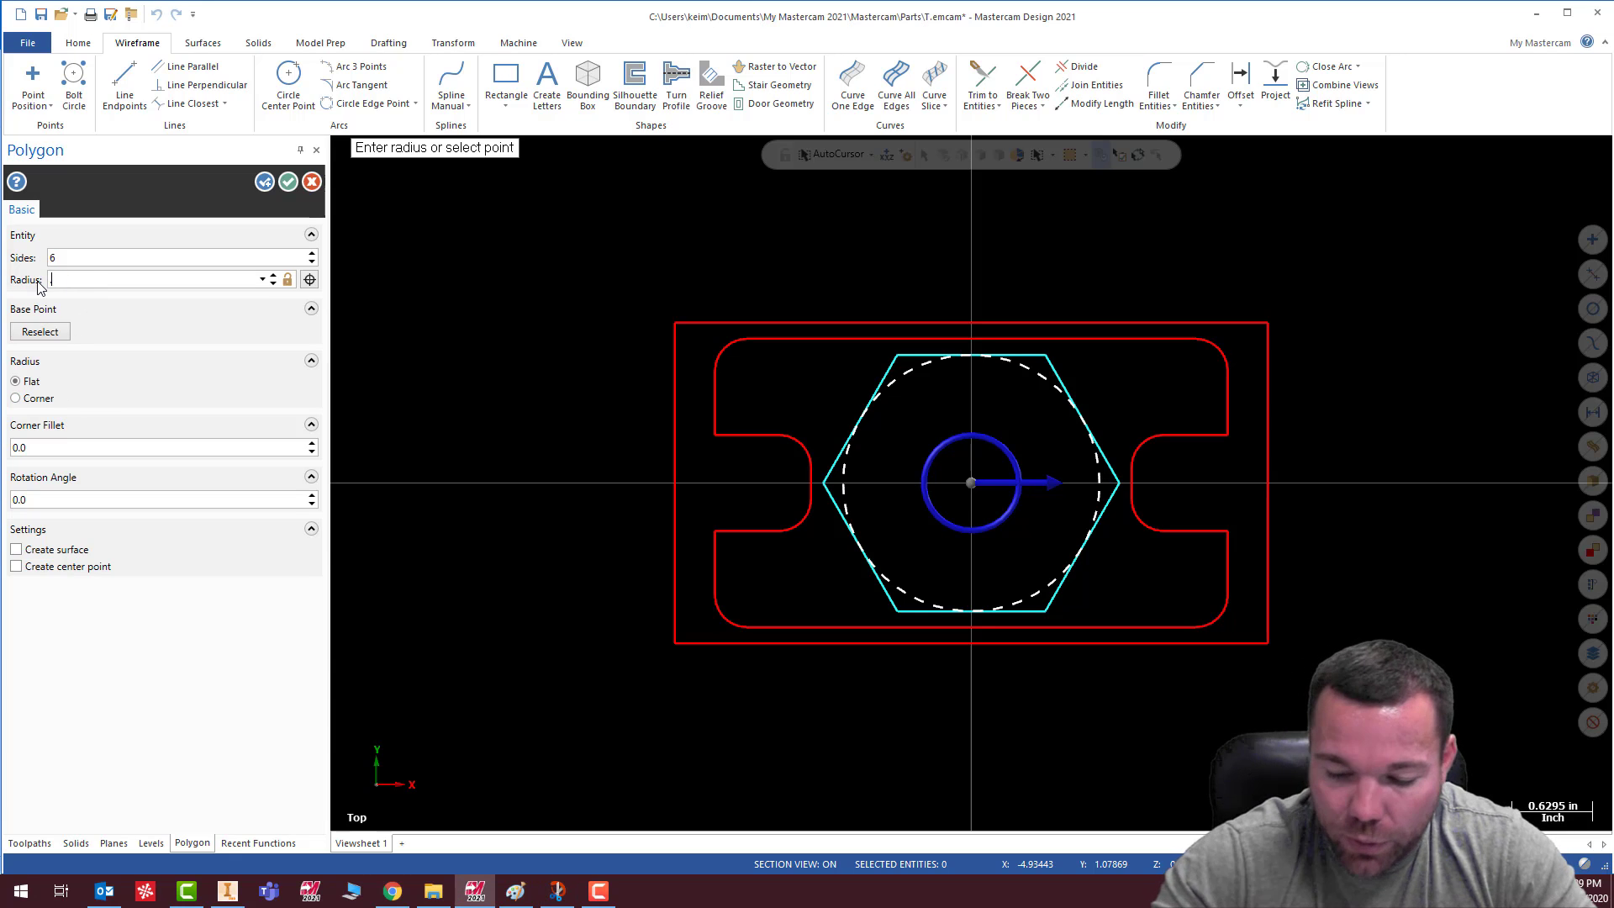
{"action": "type", "text": "0.875"}
{"action": "key", "text": "Tab"}
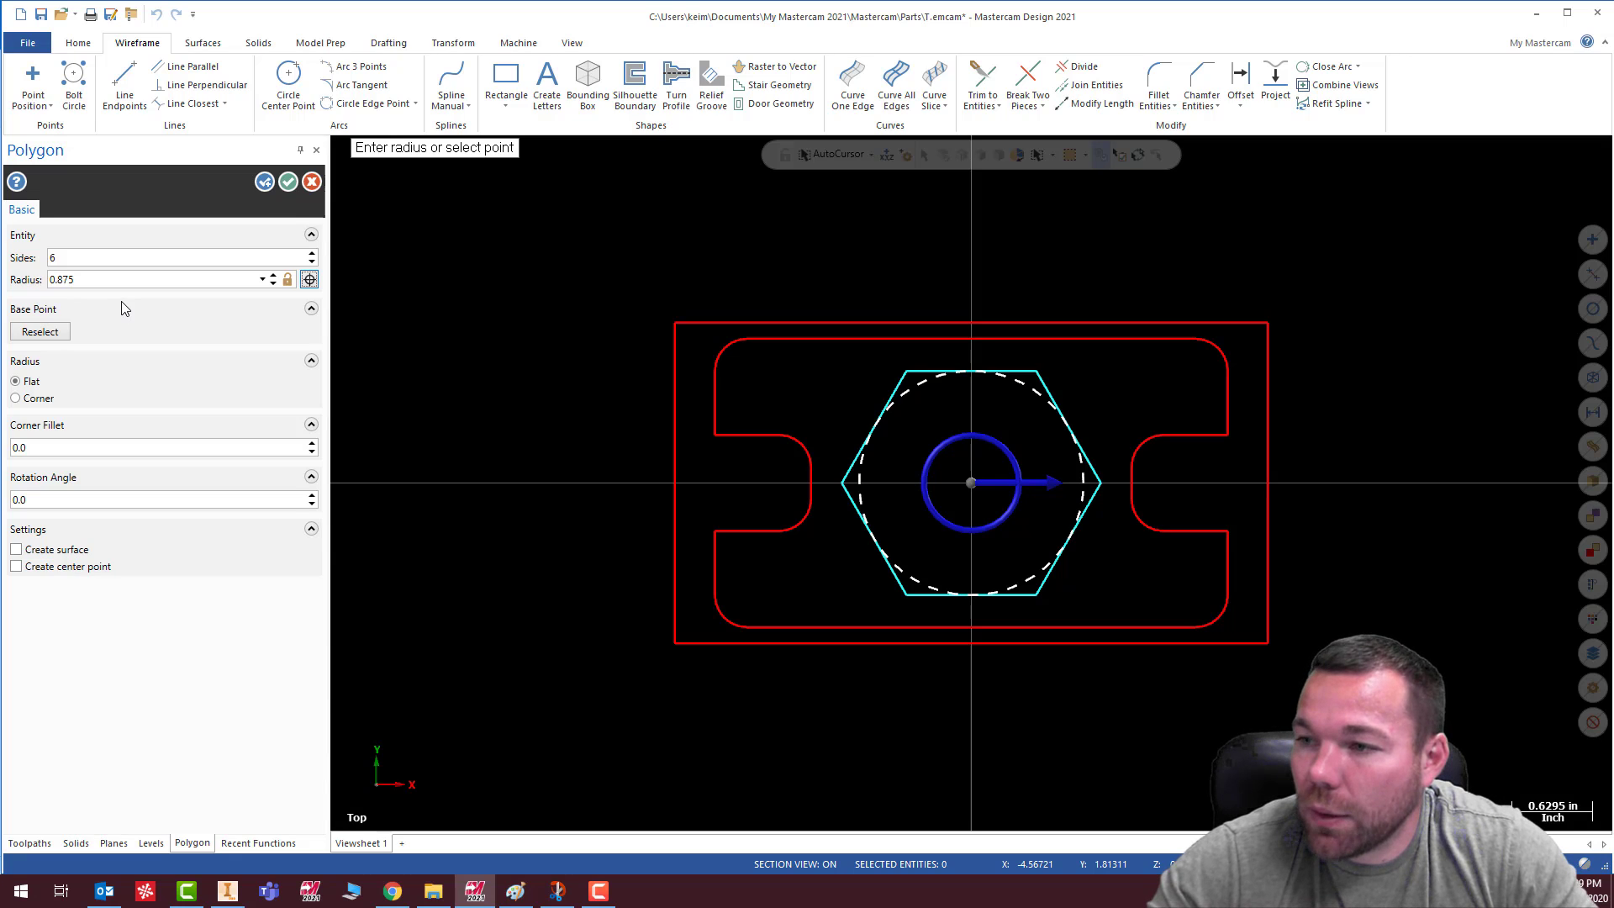
{"action": "left_click", "coordinate": [289, 183]}
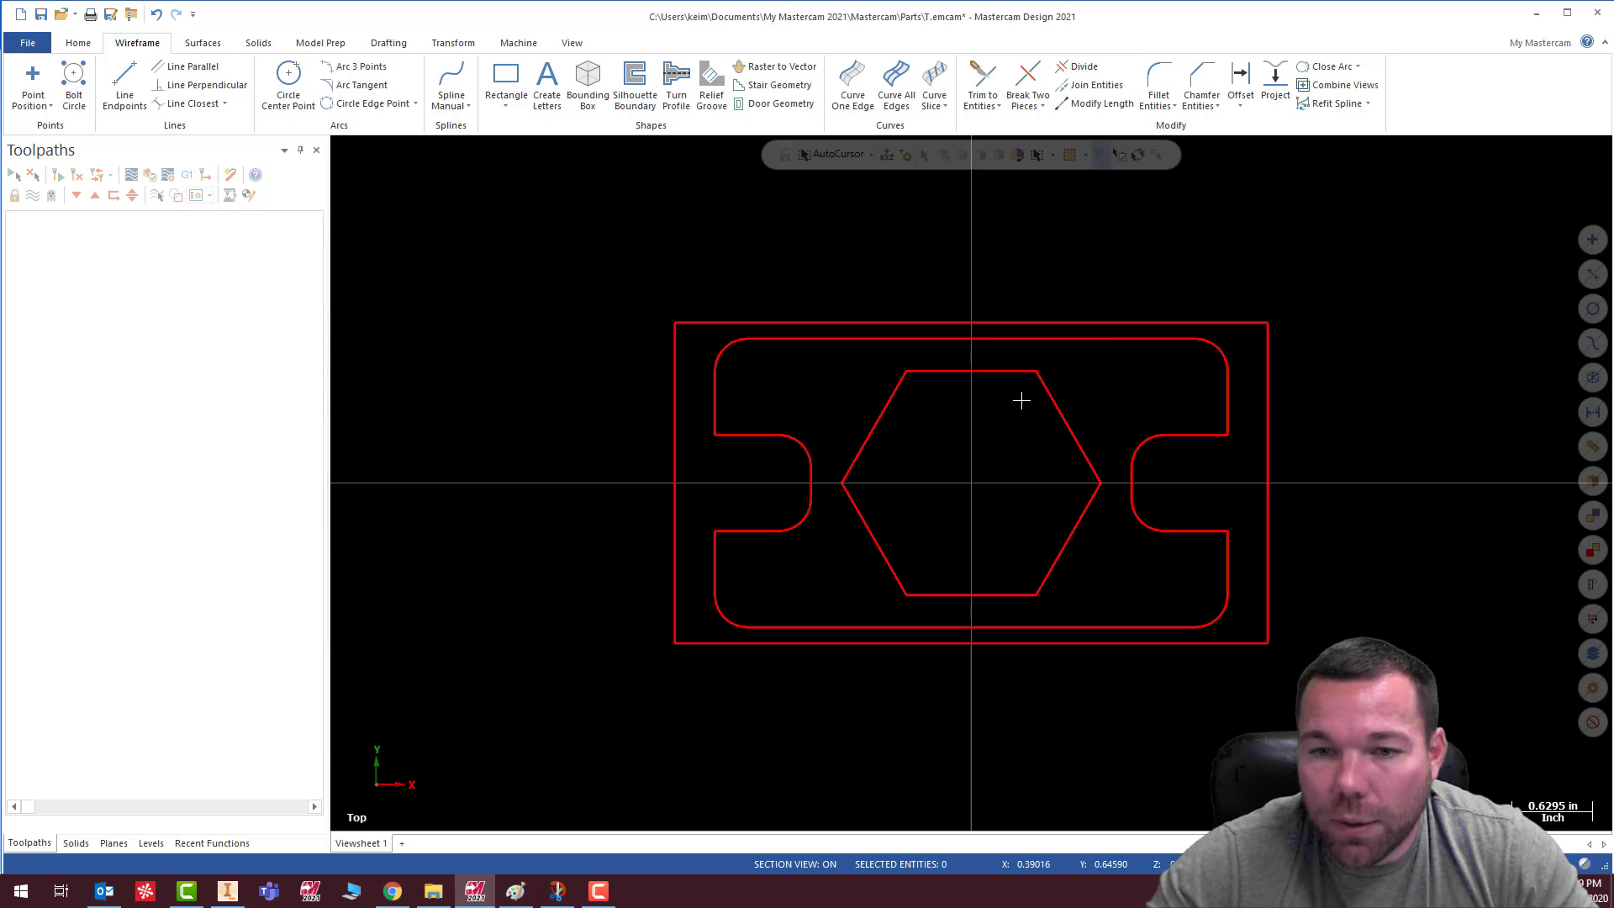
Extrude the central hexagon upward 0.525 as a new solid body
{"action": "mouse_move", "coordinate": [1362, 371]}
{"action": "middle_mouse_down"}
{"action": "mouse_move", "coordinate": [1348, 288]}
{"action": "mouse_move", "coordinate": [1300, 309]}
{"action": "mouse_move", "coordinate": [1243, 234]}
{"action": "middle_mouse_up"}
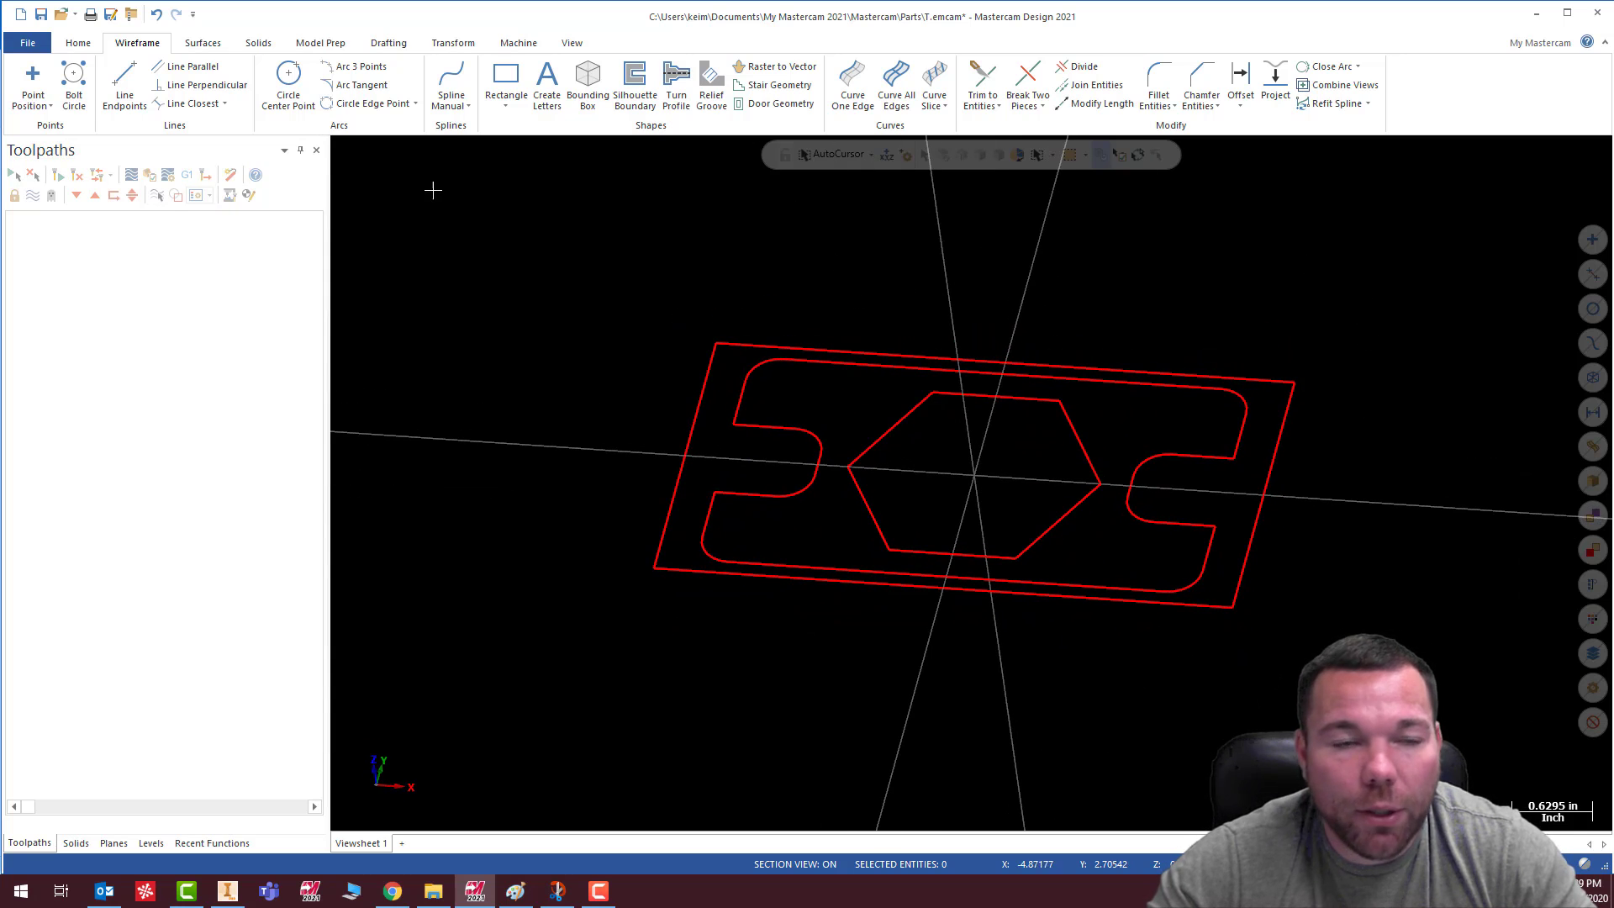
{"action": "left_click", "coordinate": [259, 43]}
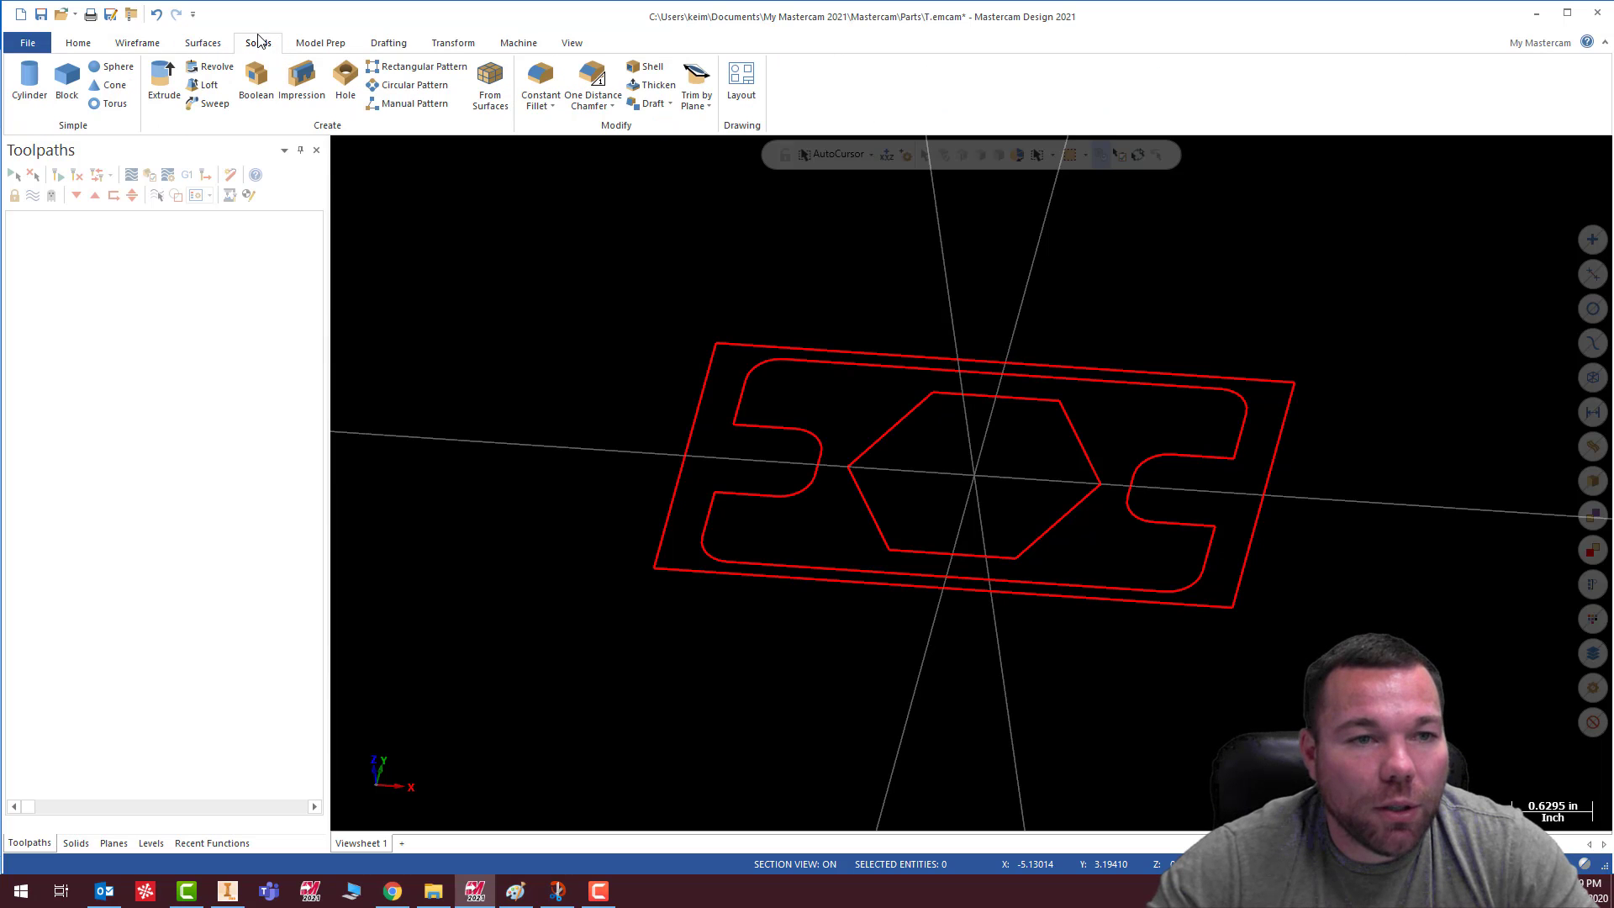
{"action": "left_click", "coordinate": [164, 84]}
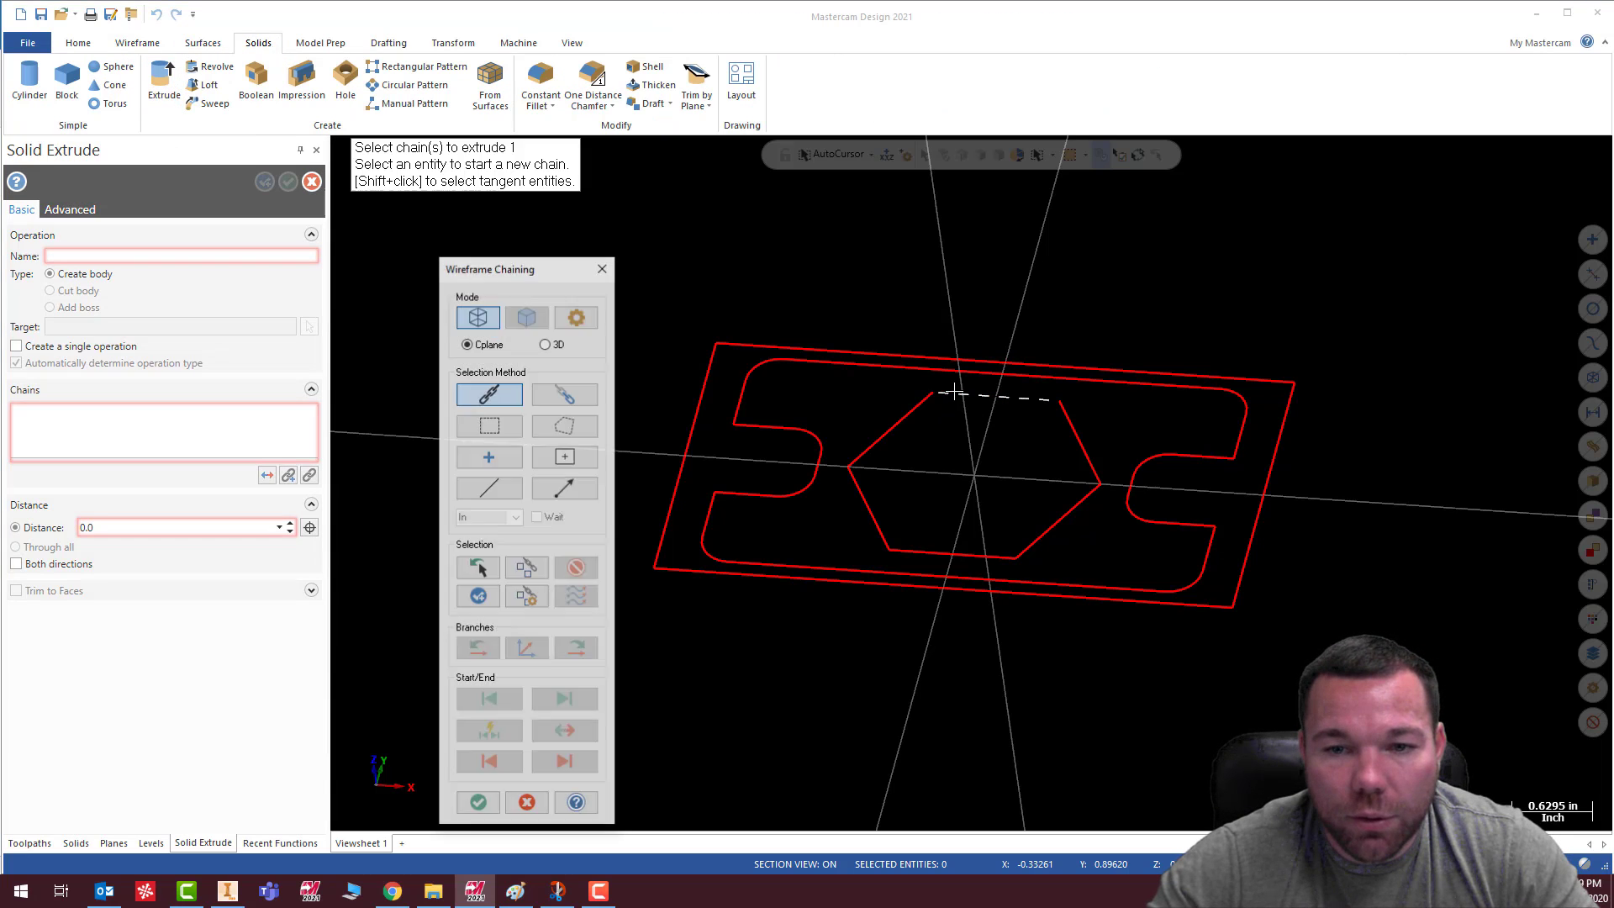
{"action": "left_click", "coordinate": [958, 392]}
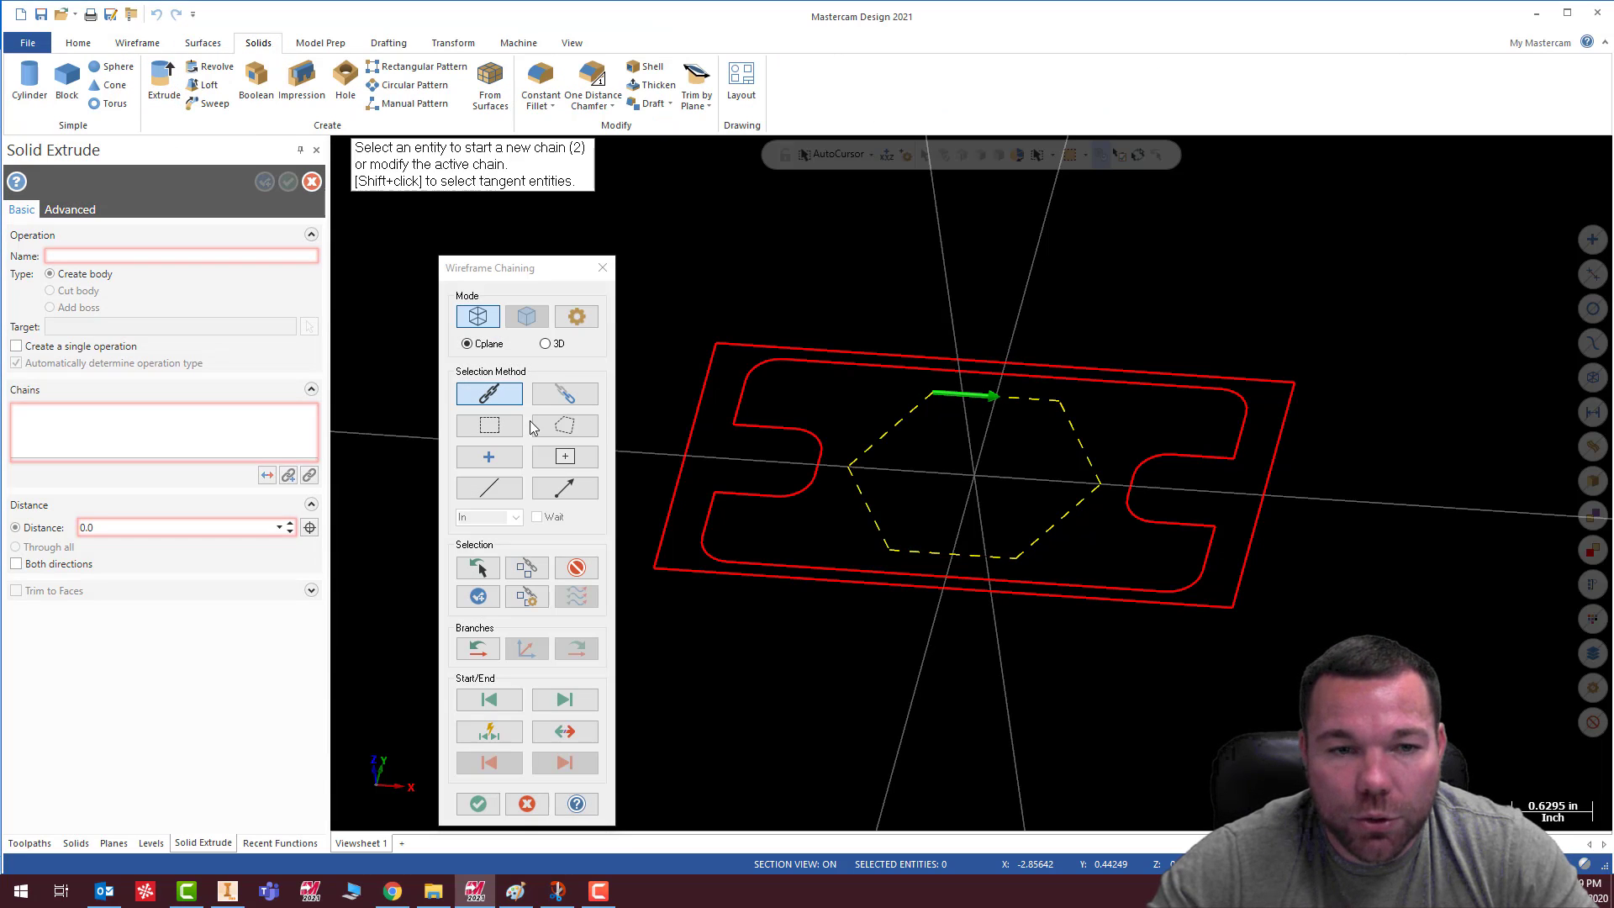
{"action": "left_click", "coordinate": [478, 804]}
{"action": "left_click", "coordinate": [44, 530]}
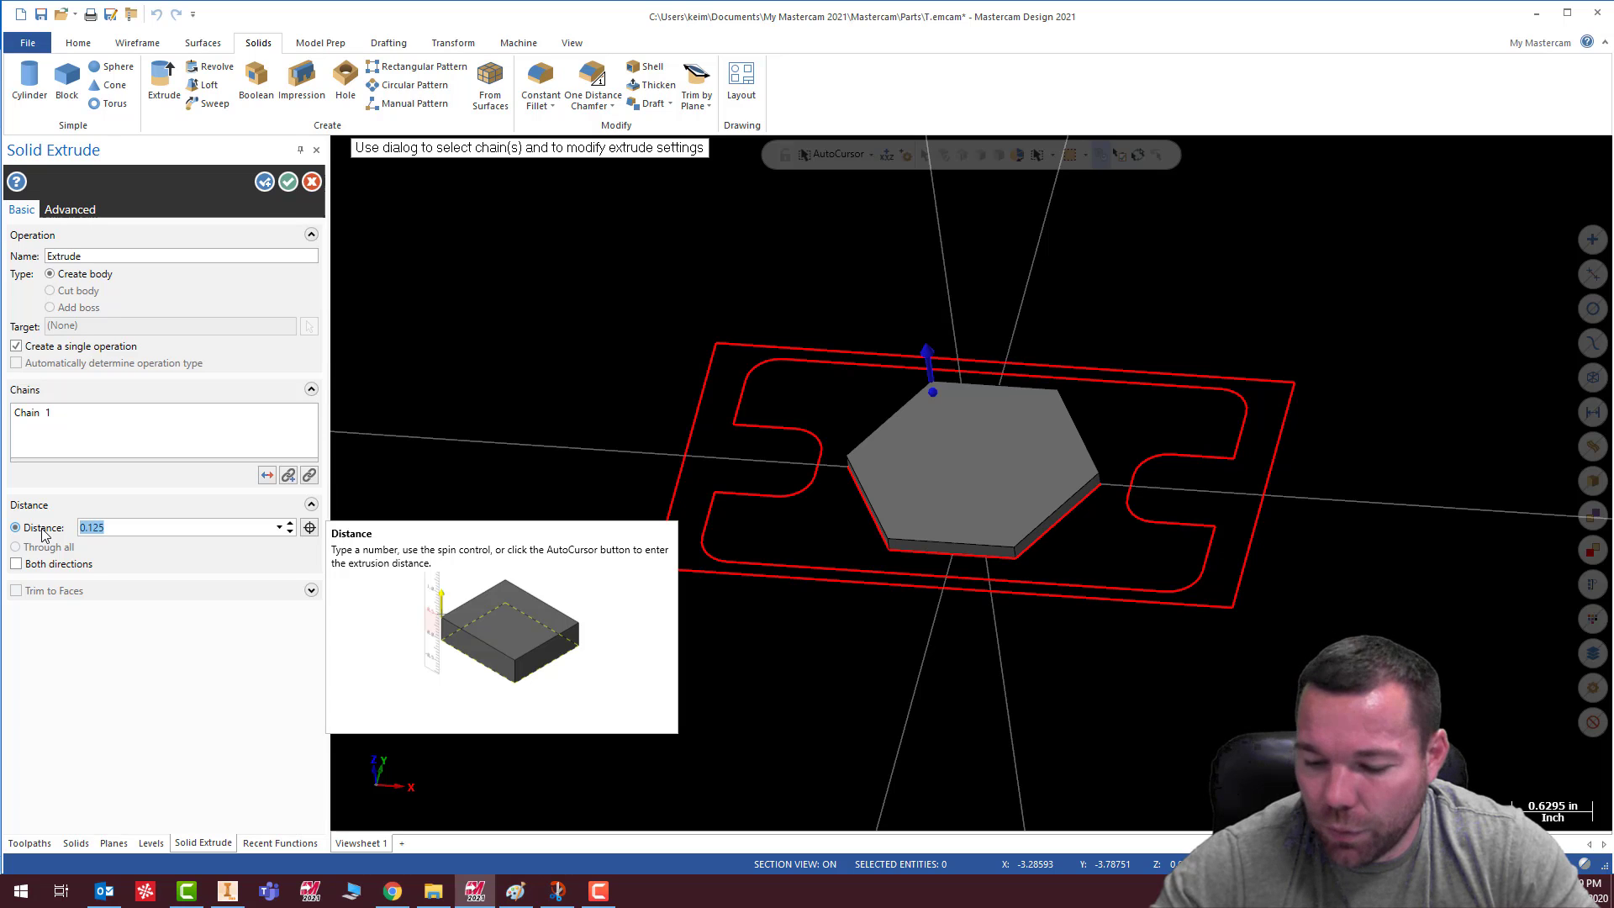
{"action": "type", "text": "0.525"}
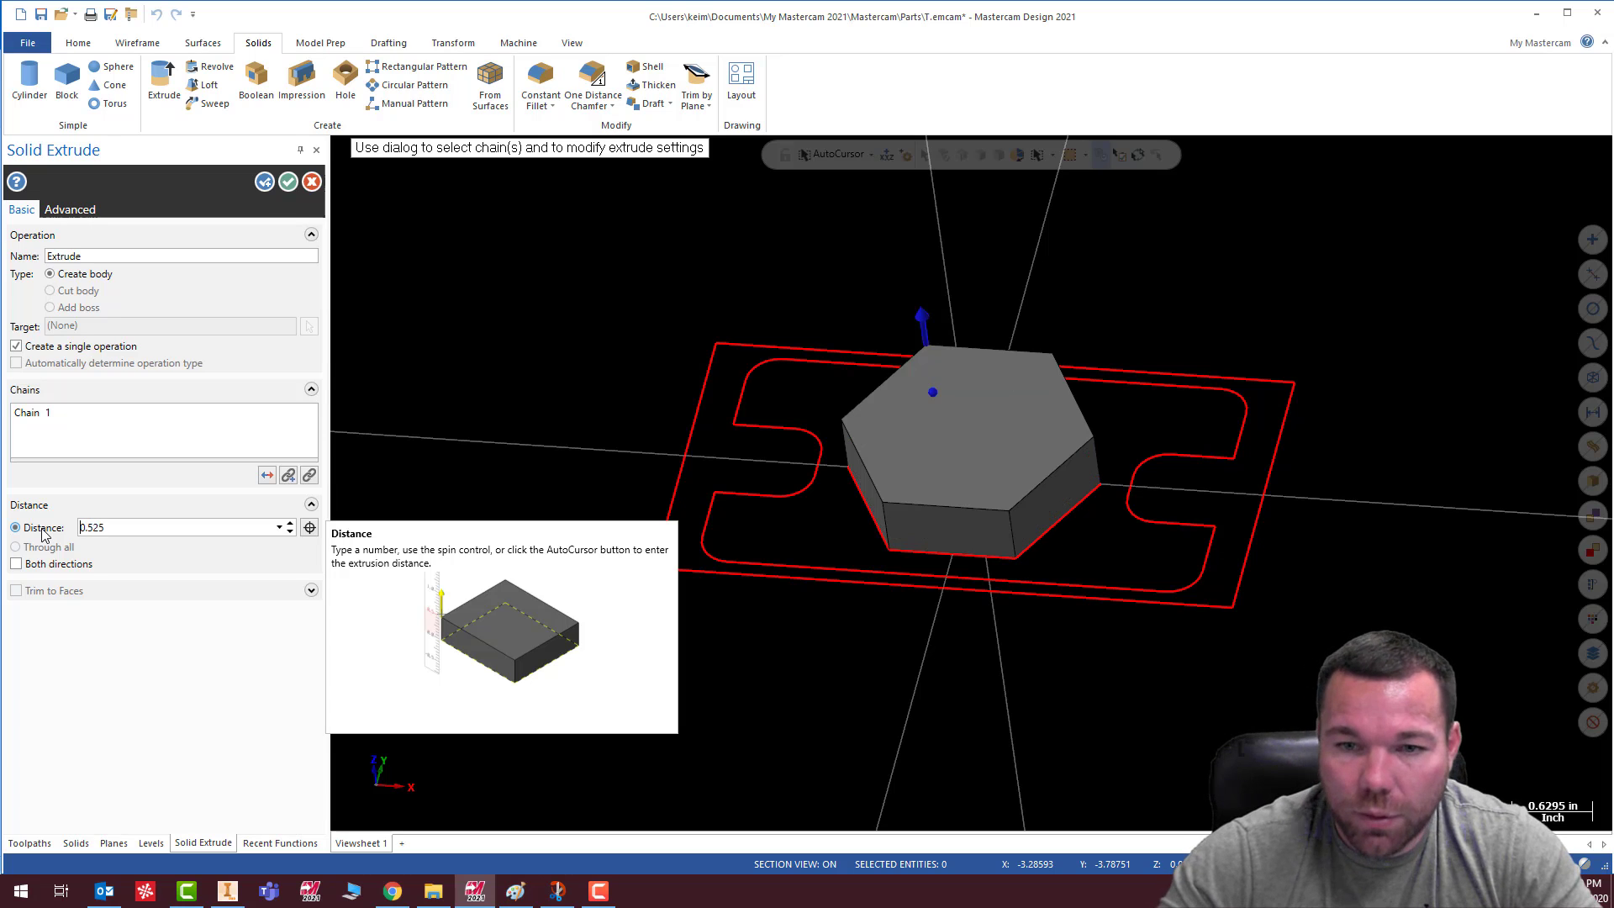
{"action": "left_click", "coordinate": [288, 182]}
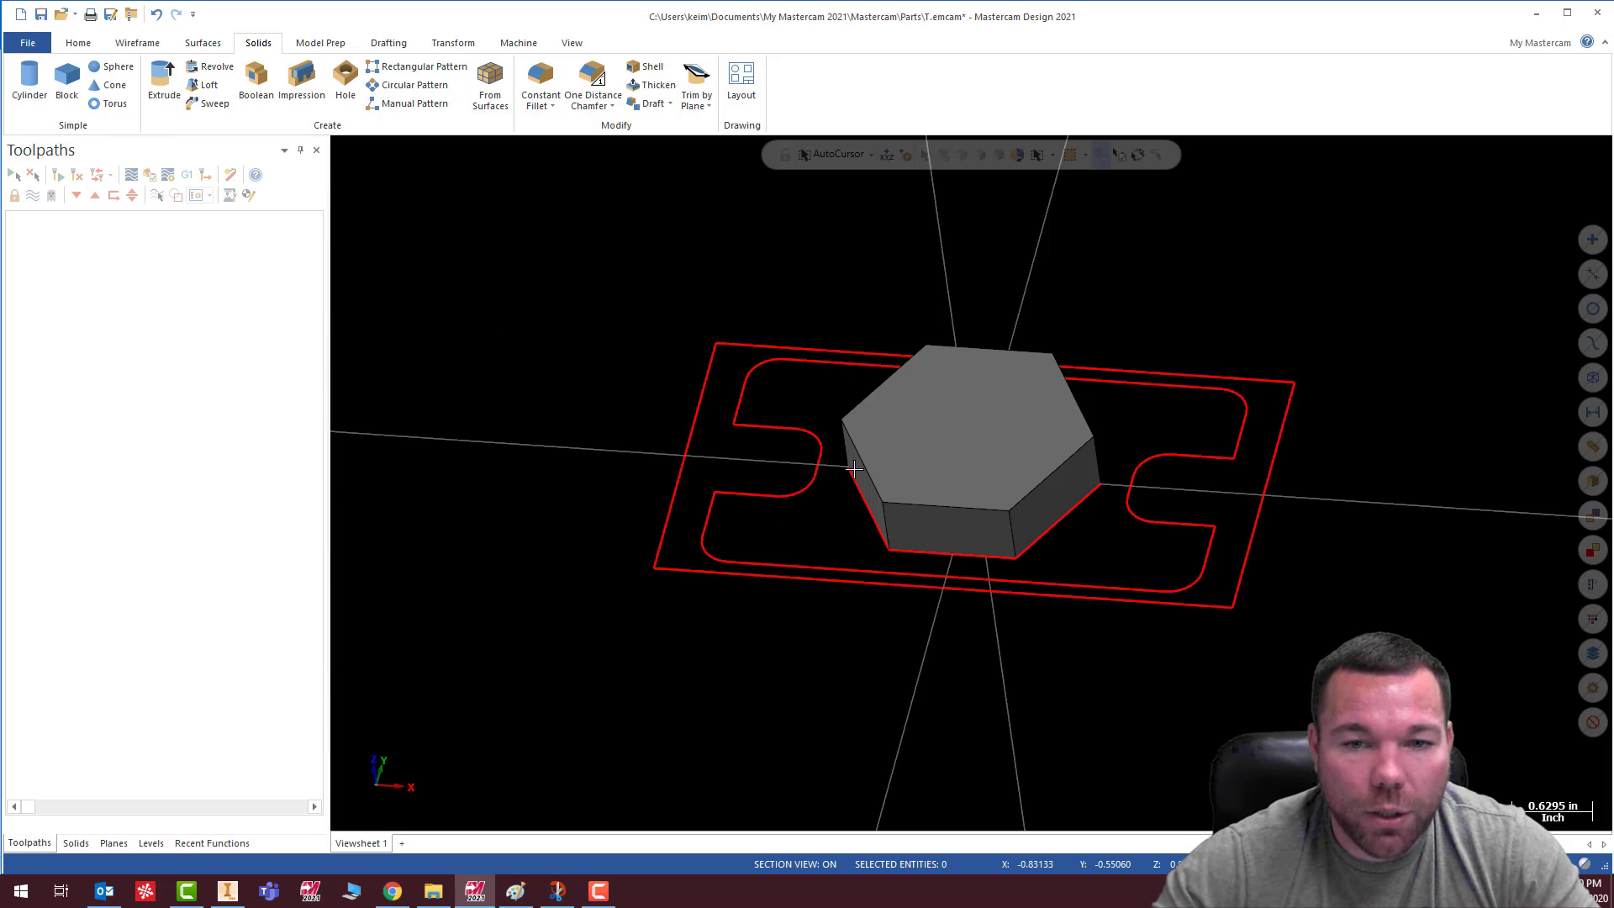
Extrude the notched inner profile 0.325 as a boss added to the hexagon solid
{"action": "left_click", "coordinate": [165, 83]}
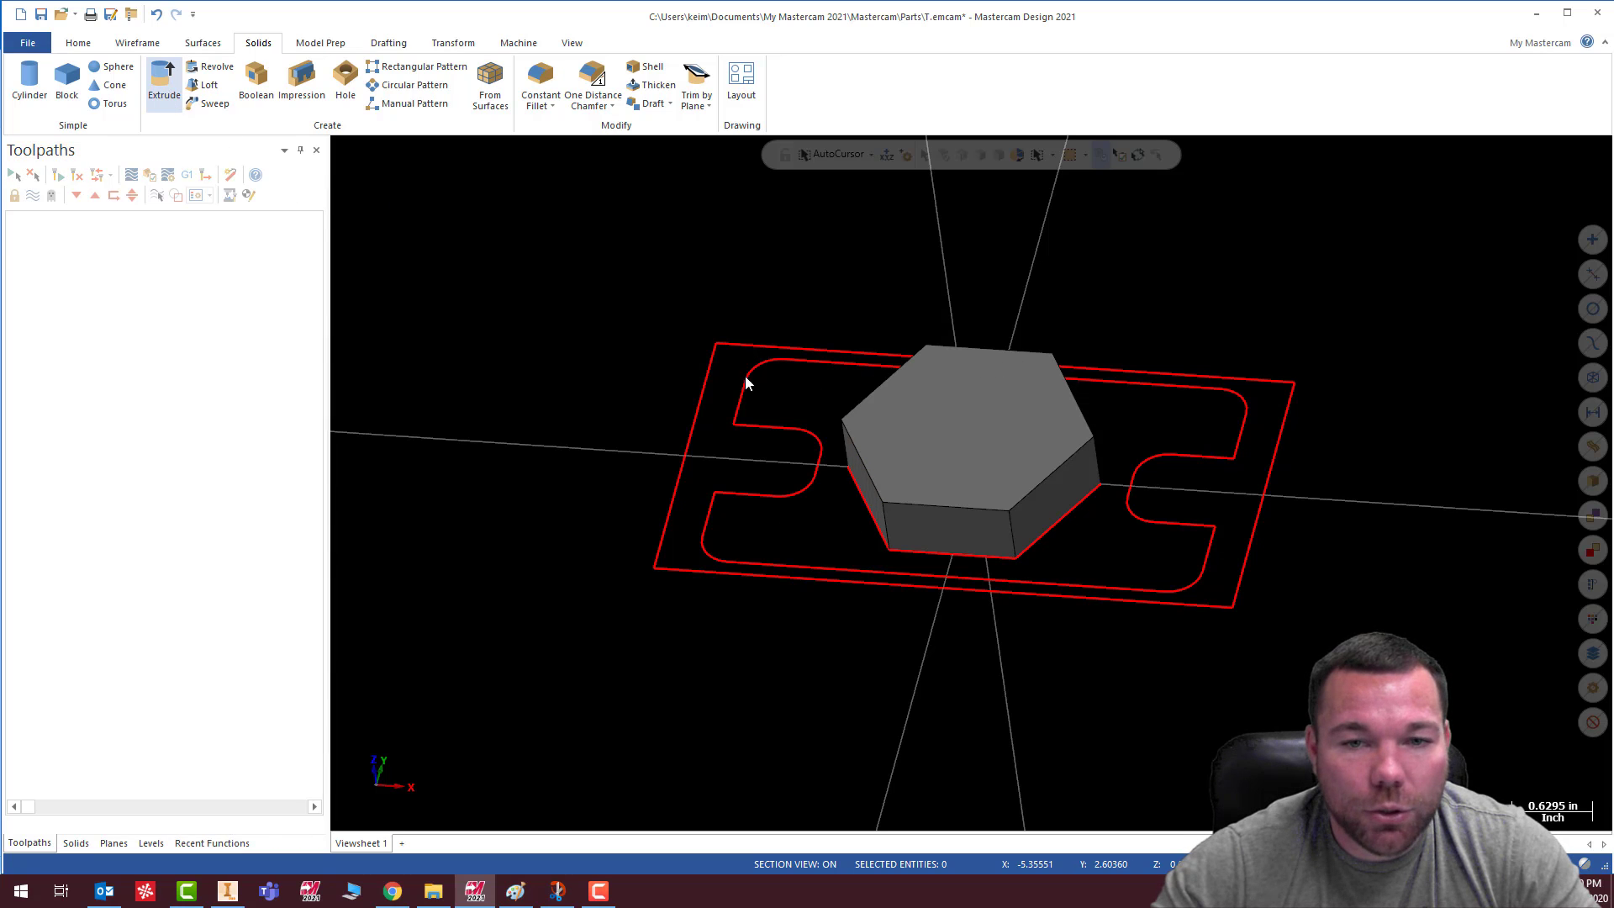
{"action": "left_click", "coordinate": [839, 364]}
{"action": "left_click", "coordinate": [477, 804]}
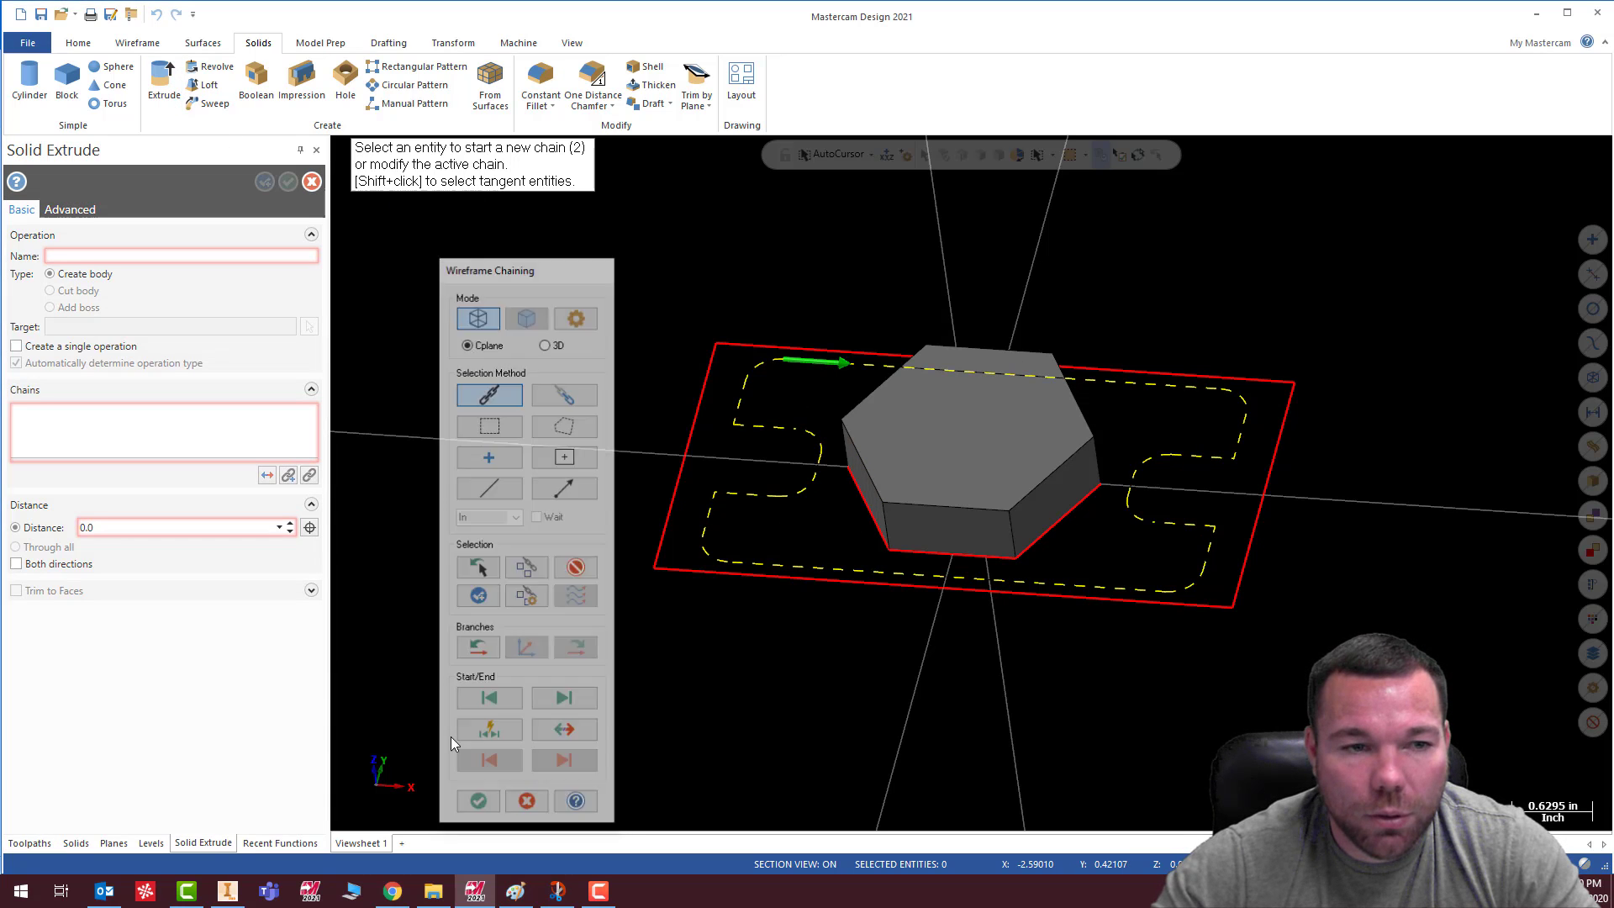
{"action": "left_click_drag", "start_coordinate": [164, 531], "coordinate": [76, 531]}
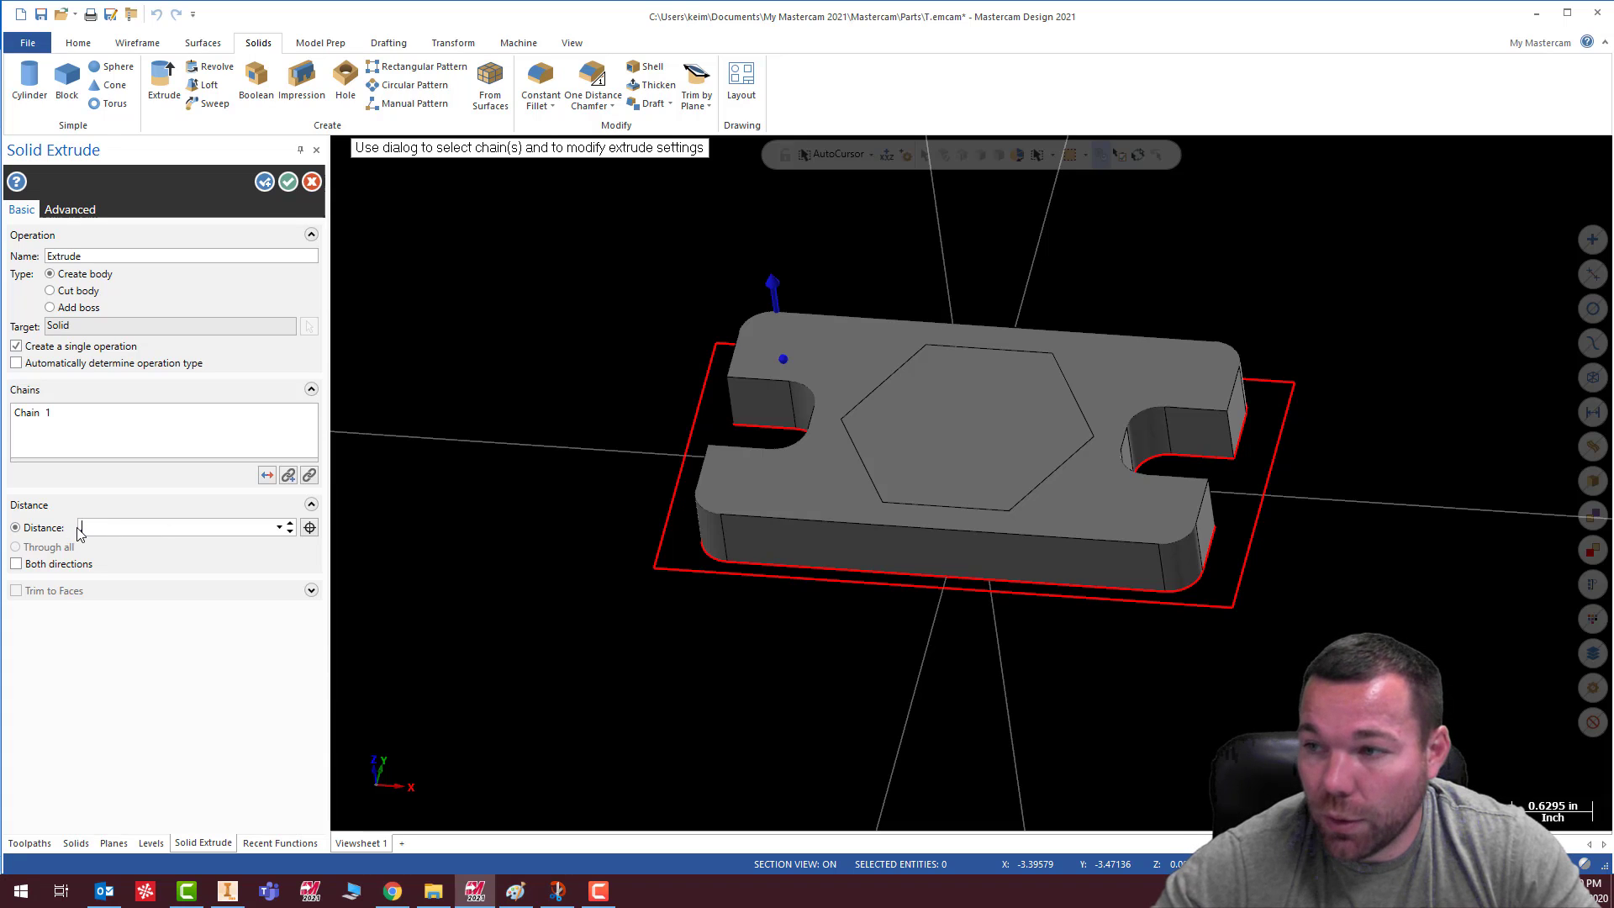
{"action": "type", "text": ".325"}
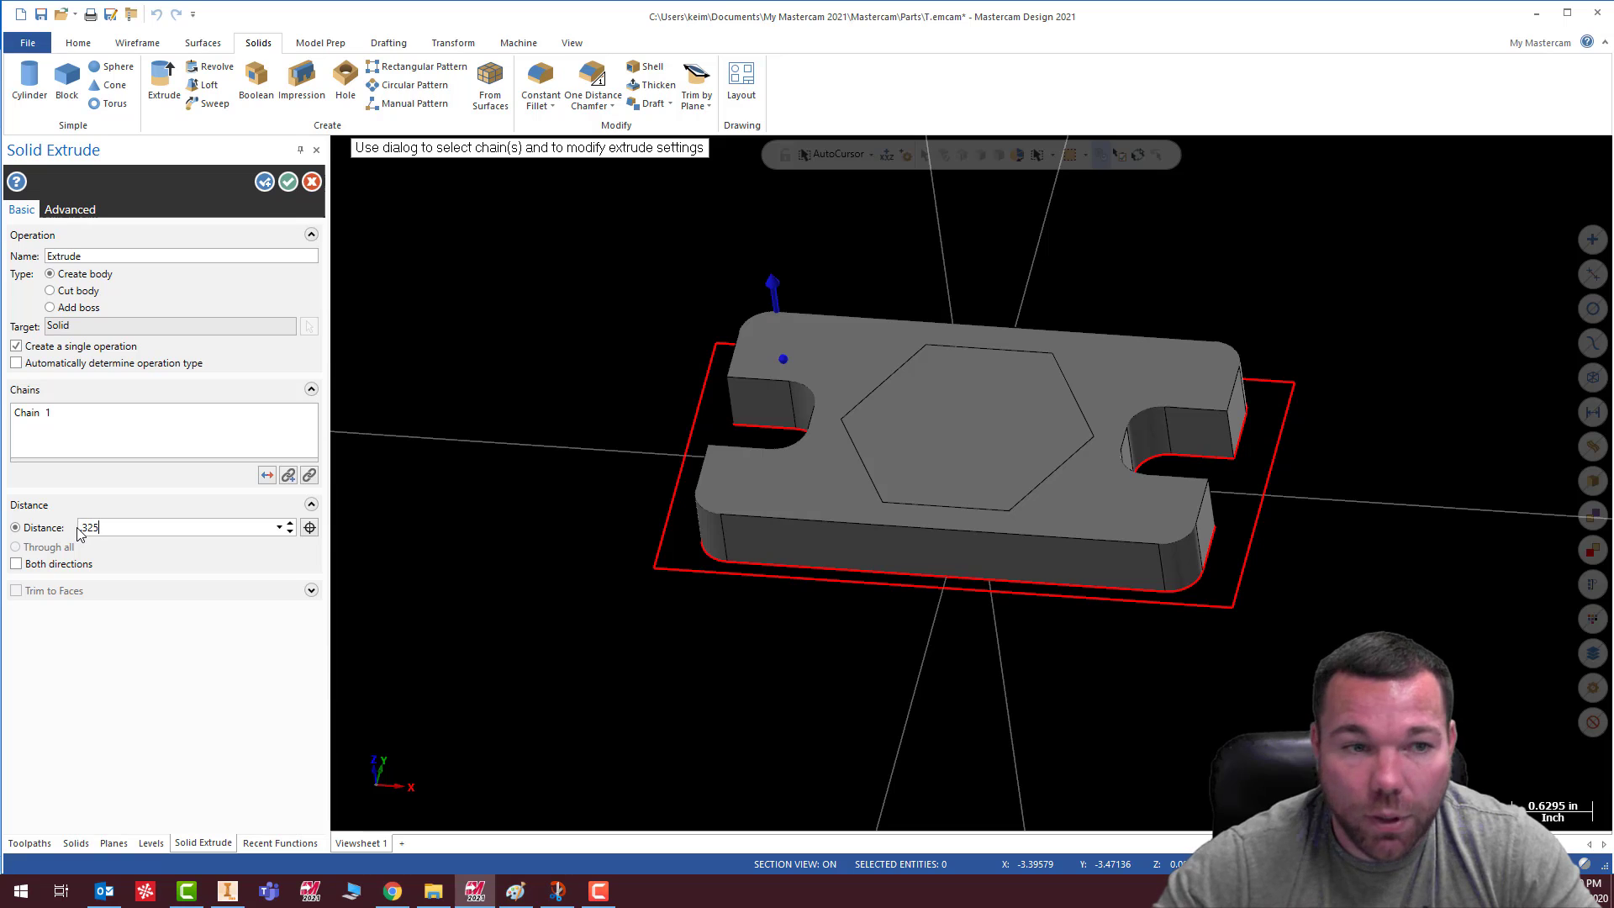
{"action": "key", "text": "Tab"}
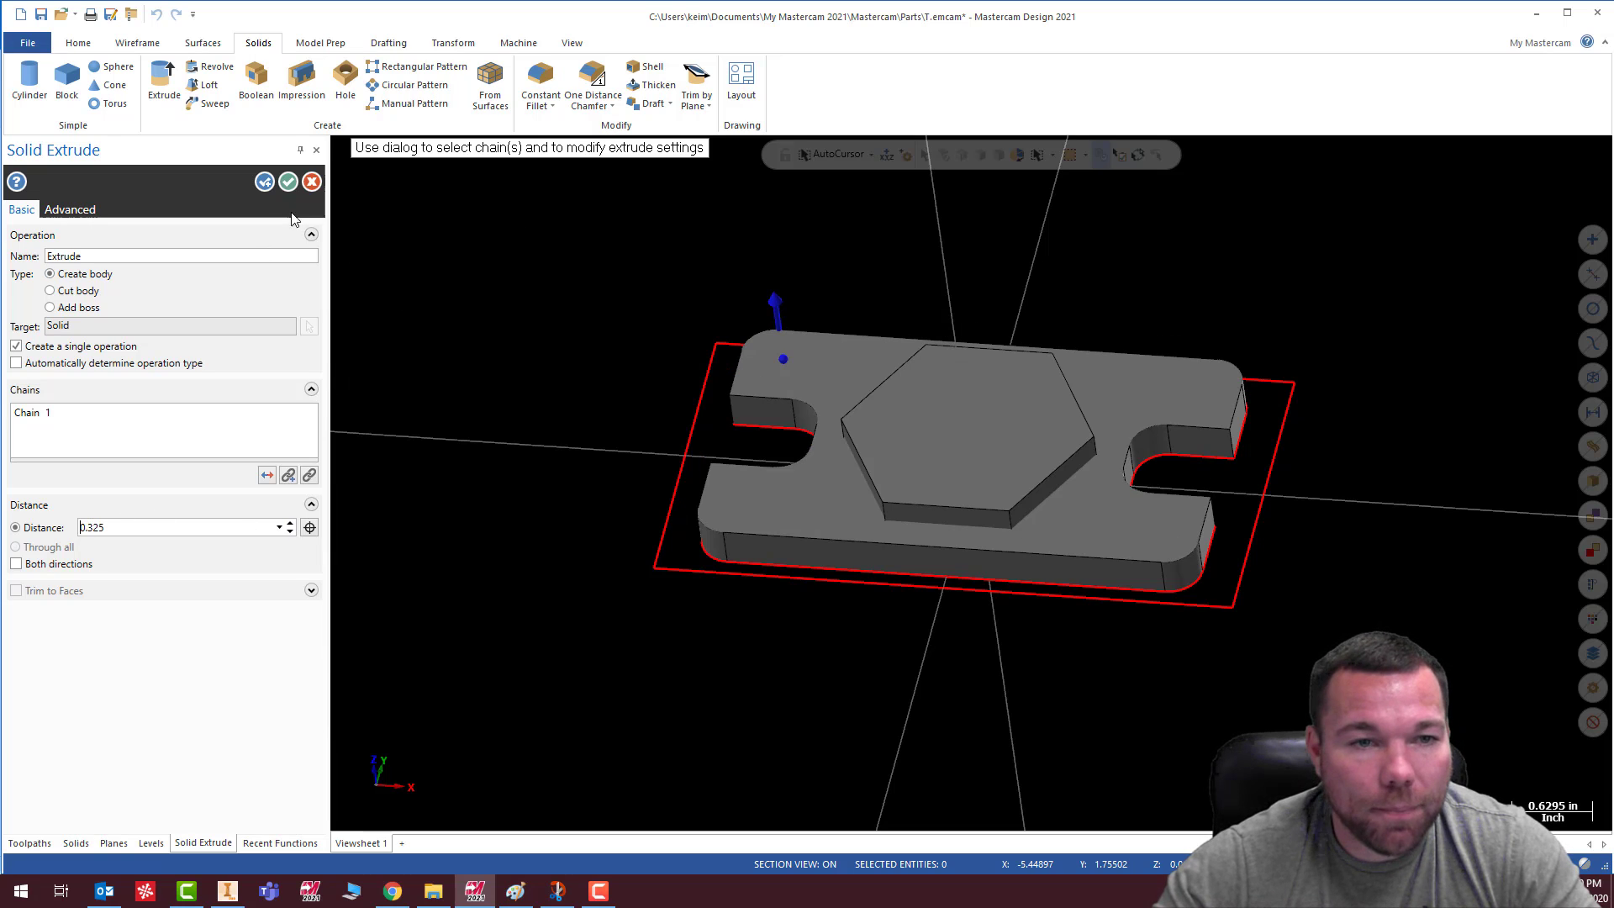
{"action": "left_click", "coordinate": [51, 308]}
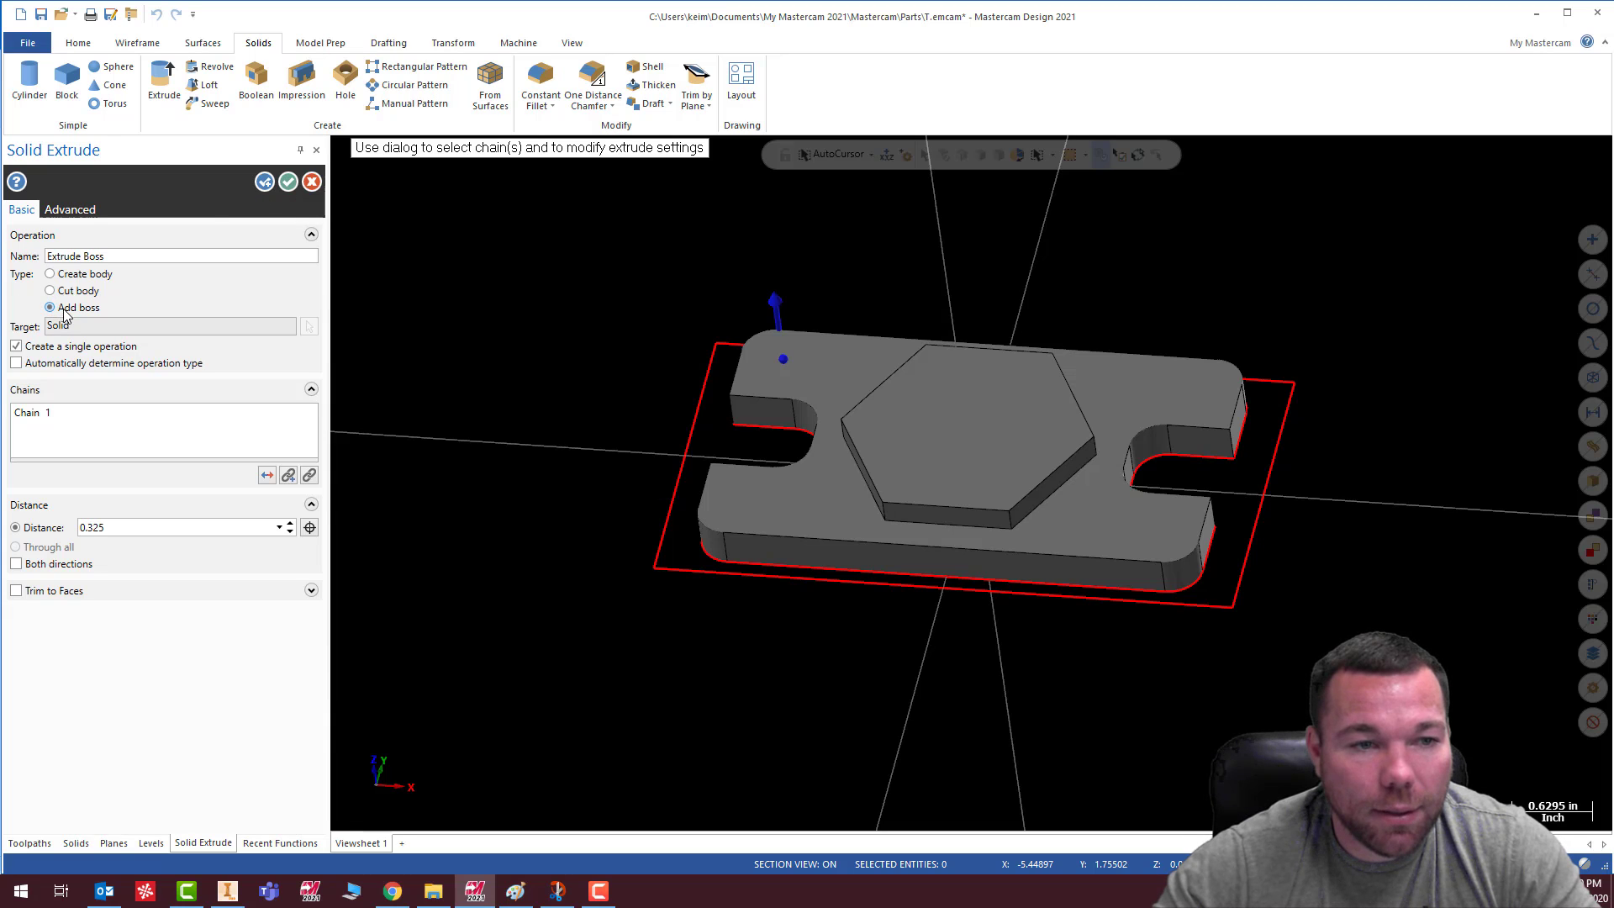
{"action": "left_click", "coordinate": [288, 183]}
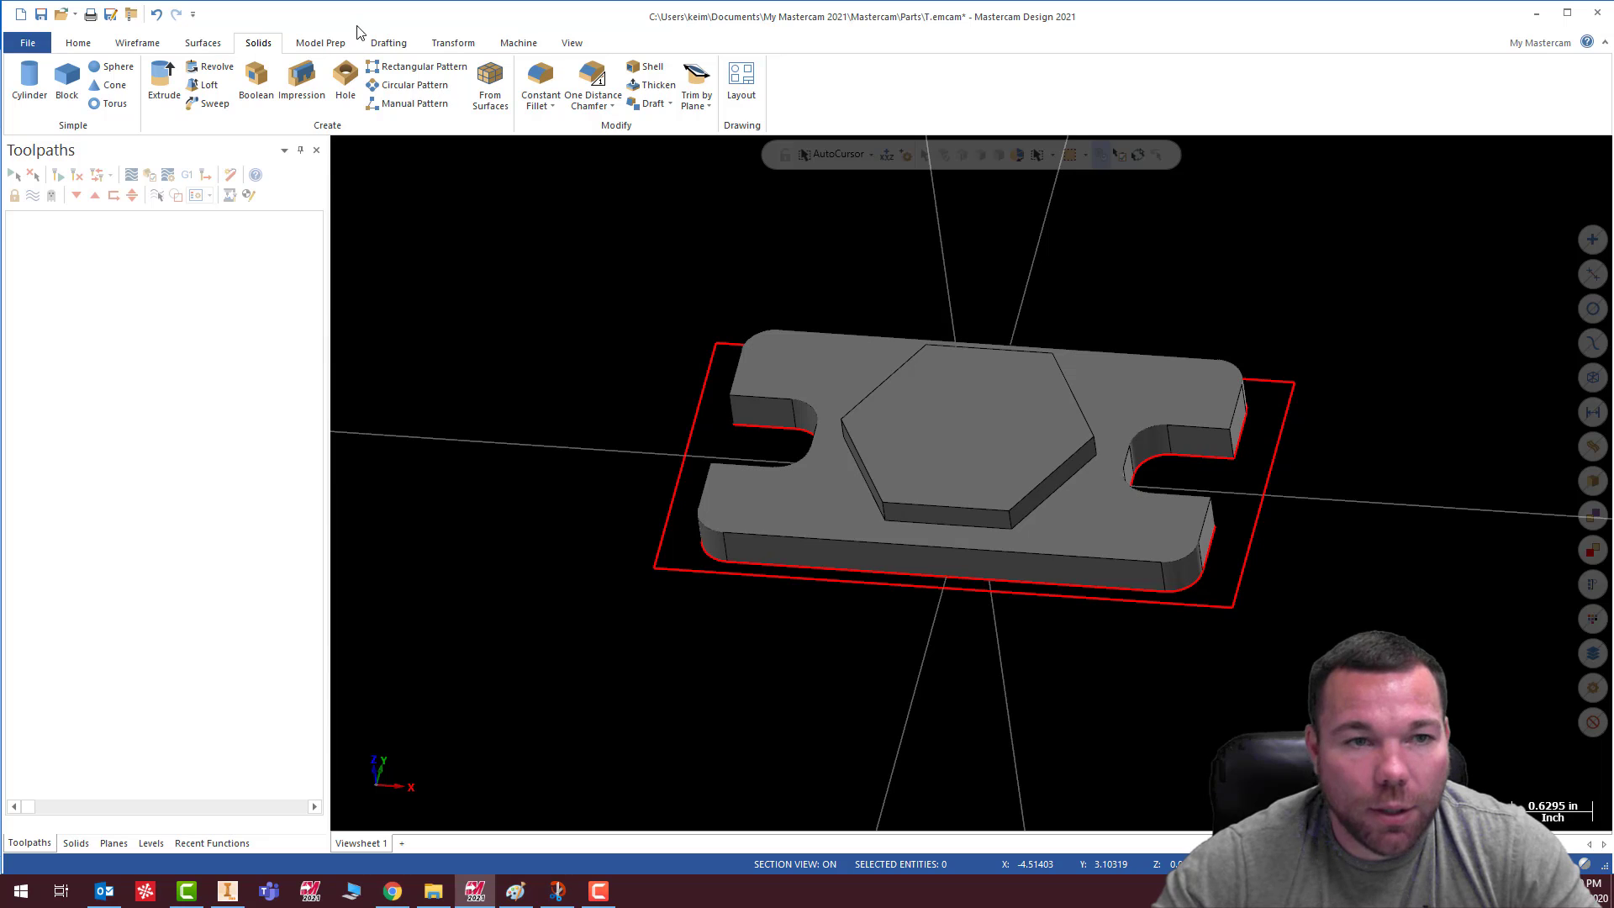
Extrude the outer rectangle 0.125 as a boss added to the existing solid to form the base plate
{"action": "left_click", "coordinate": [164, 80]}
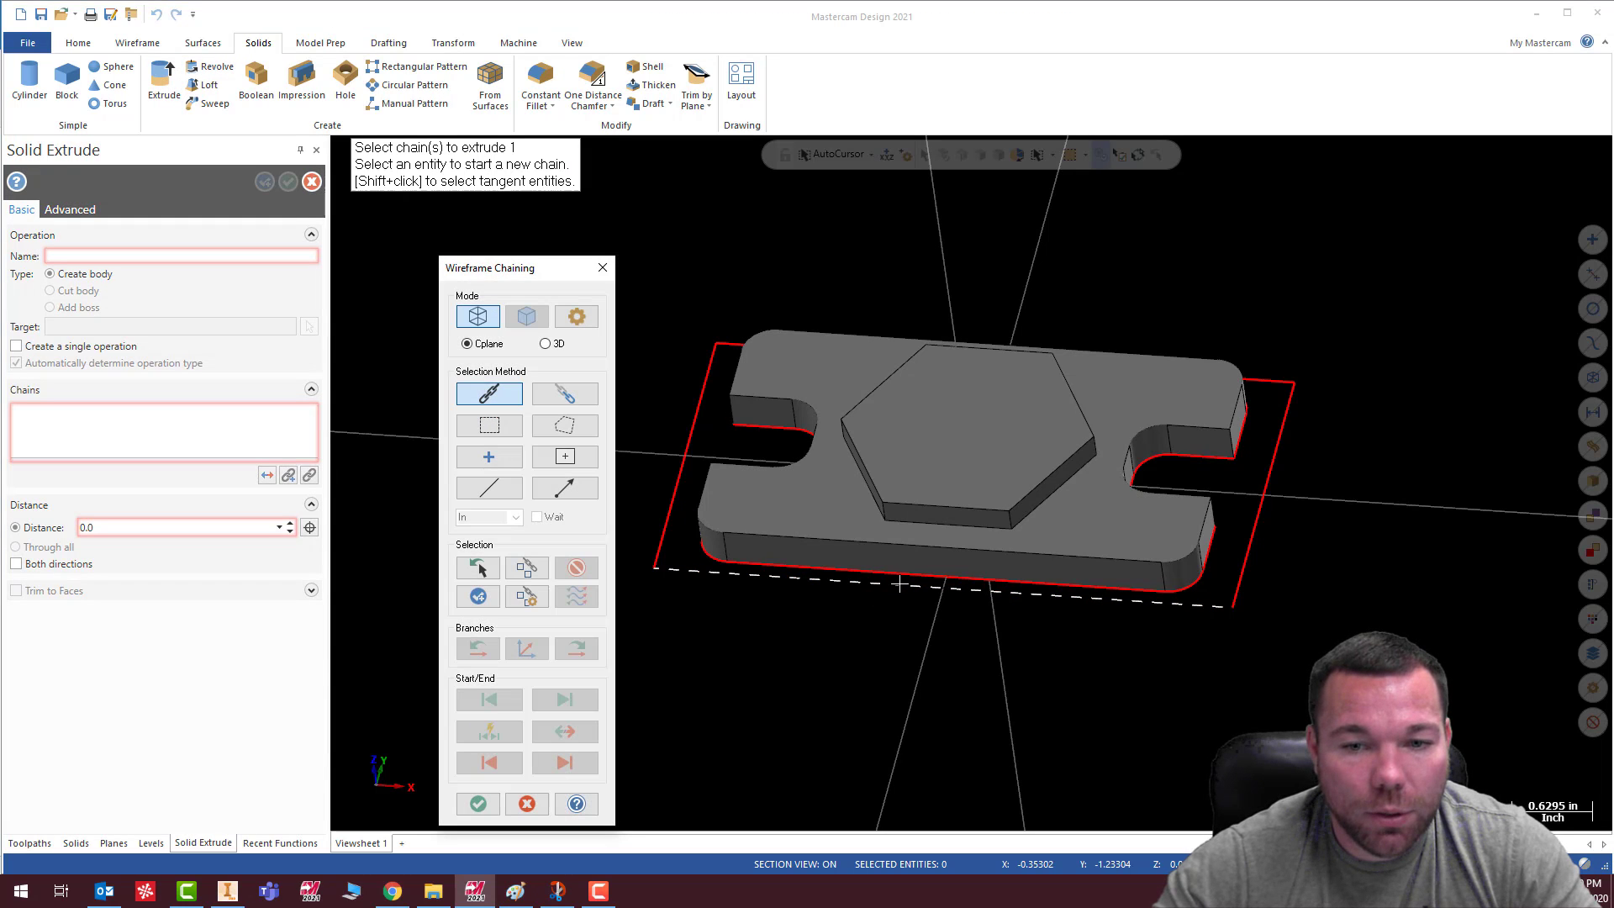
{"action": "left_click", "coordinate": [900, 583]}
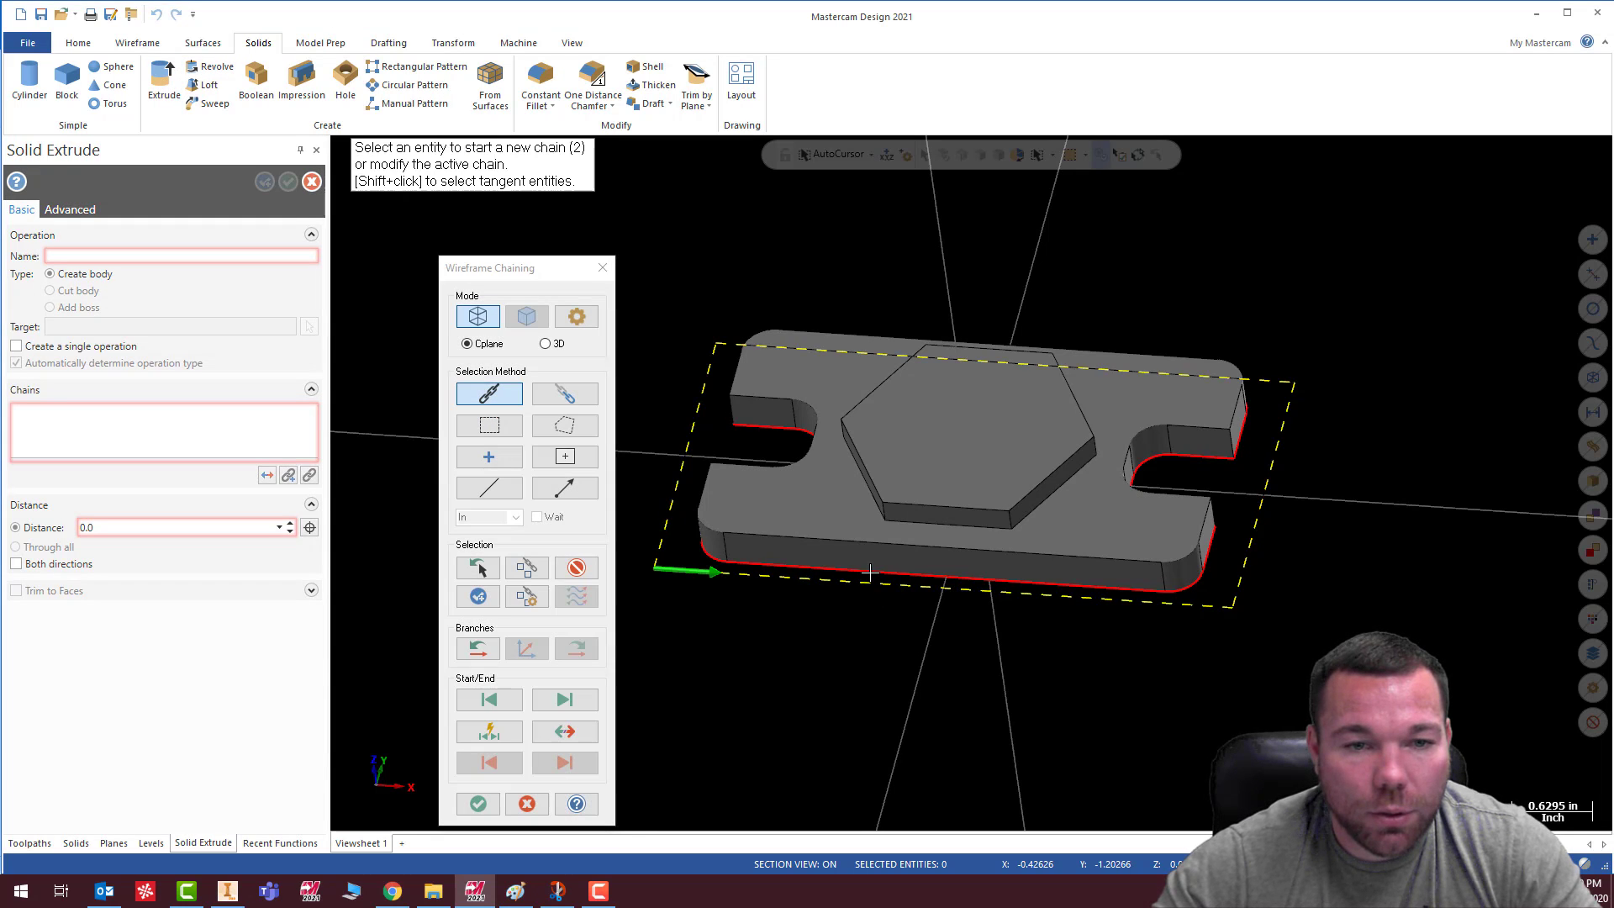
{"action": "left_click", "coordinate": [477, 803]}
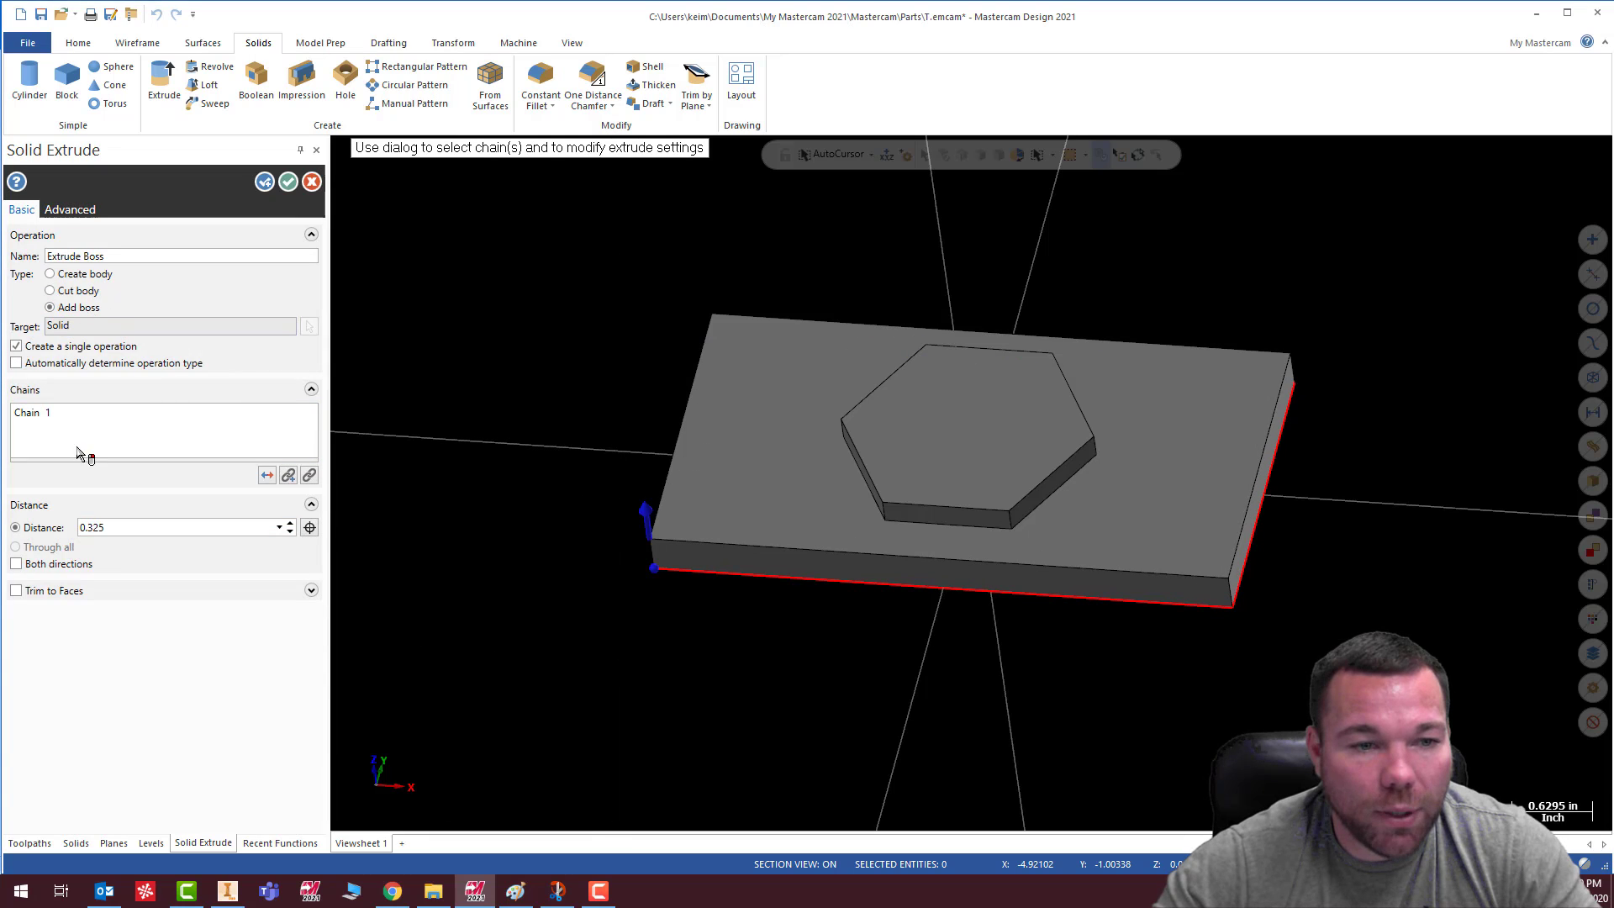
{"action": "left_click_drag", "start_coordinate": [126, 527], "coordinate": [65, 511]}
{"action": "type", "text": ".125"}
{"action": "key", "text": "Return"}
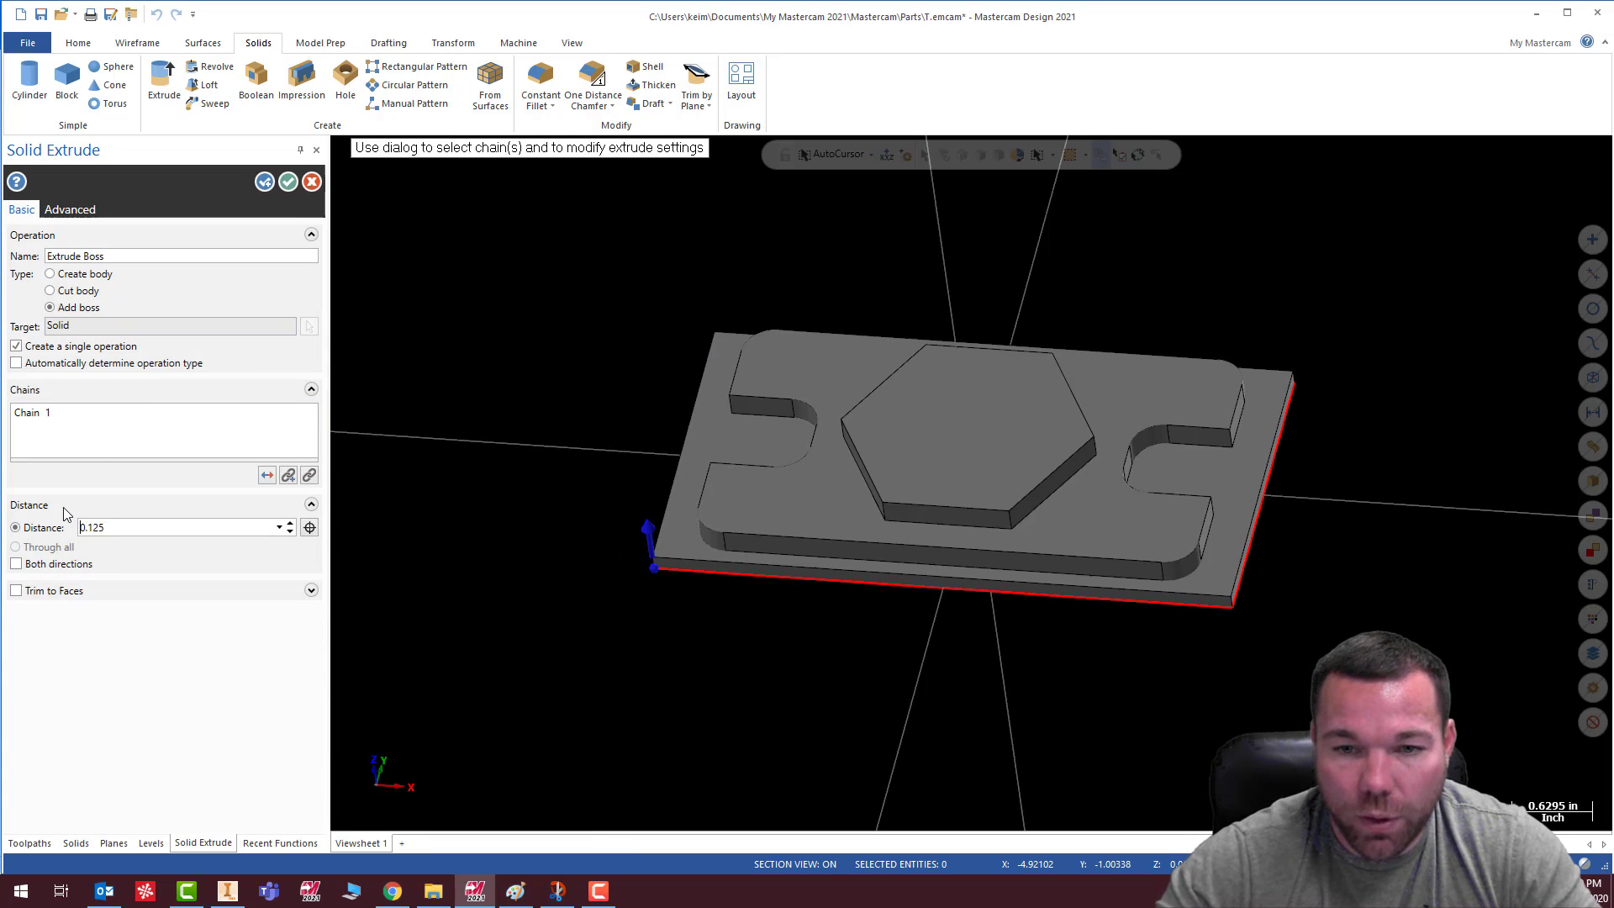
{"action": "left_click", "coordinate": [288, 182]}
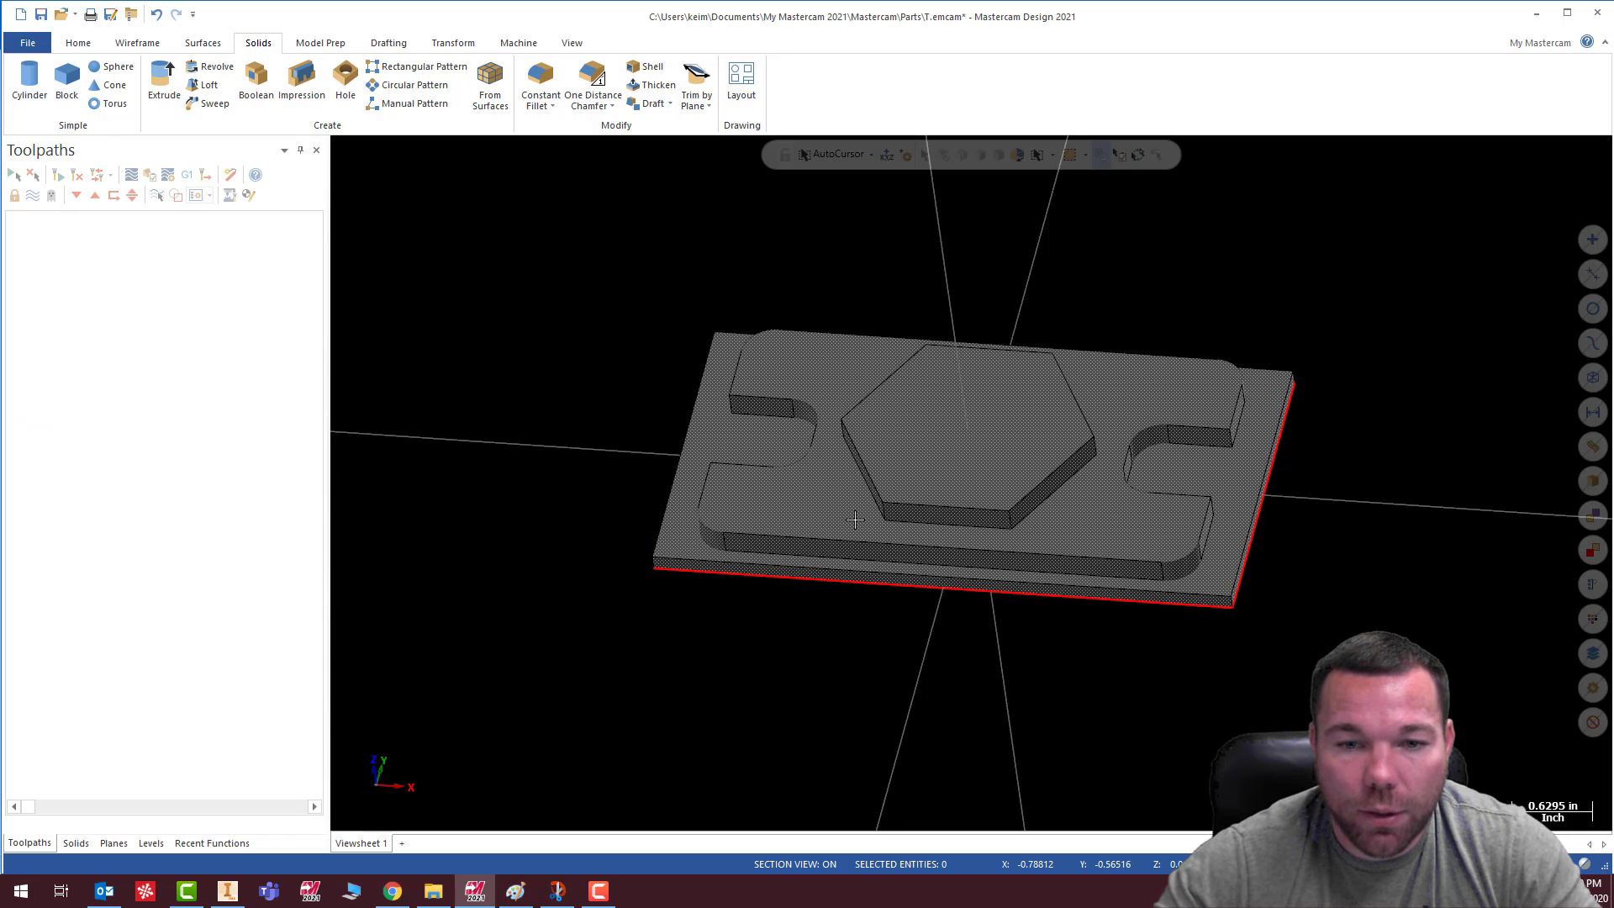
Name level 2 "solid" in the level list
{"action": "mouse_move", "coordinate": [848, 491]}
{"action": "middle_mouse_down"}
{"action": "mouse_move", "coordinate": [896, 478]}
{"action": "mouse_move", "coordinate": [880, 474]}
{"action": "middle_mouse_up"}
{"action": "left_click", "coordinate": [152, 844]}
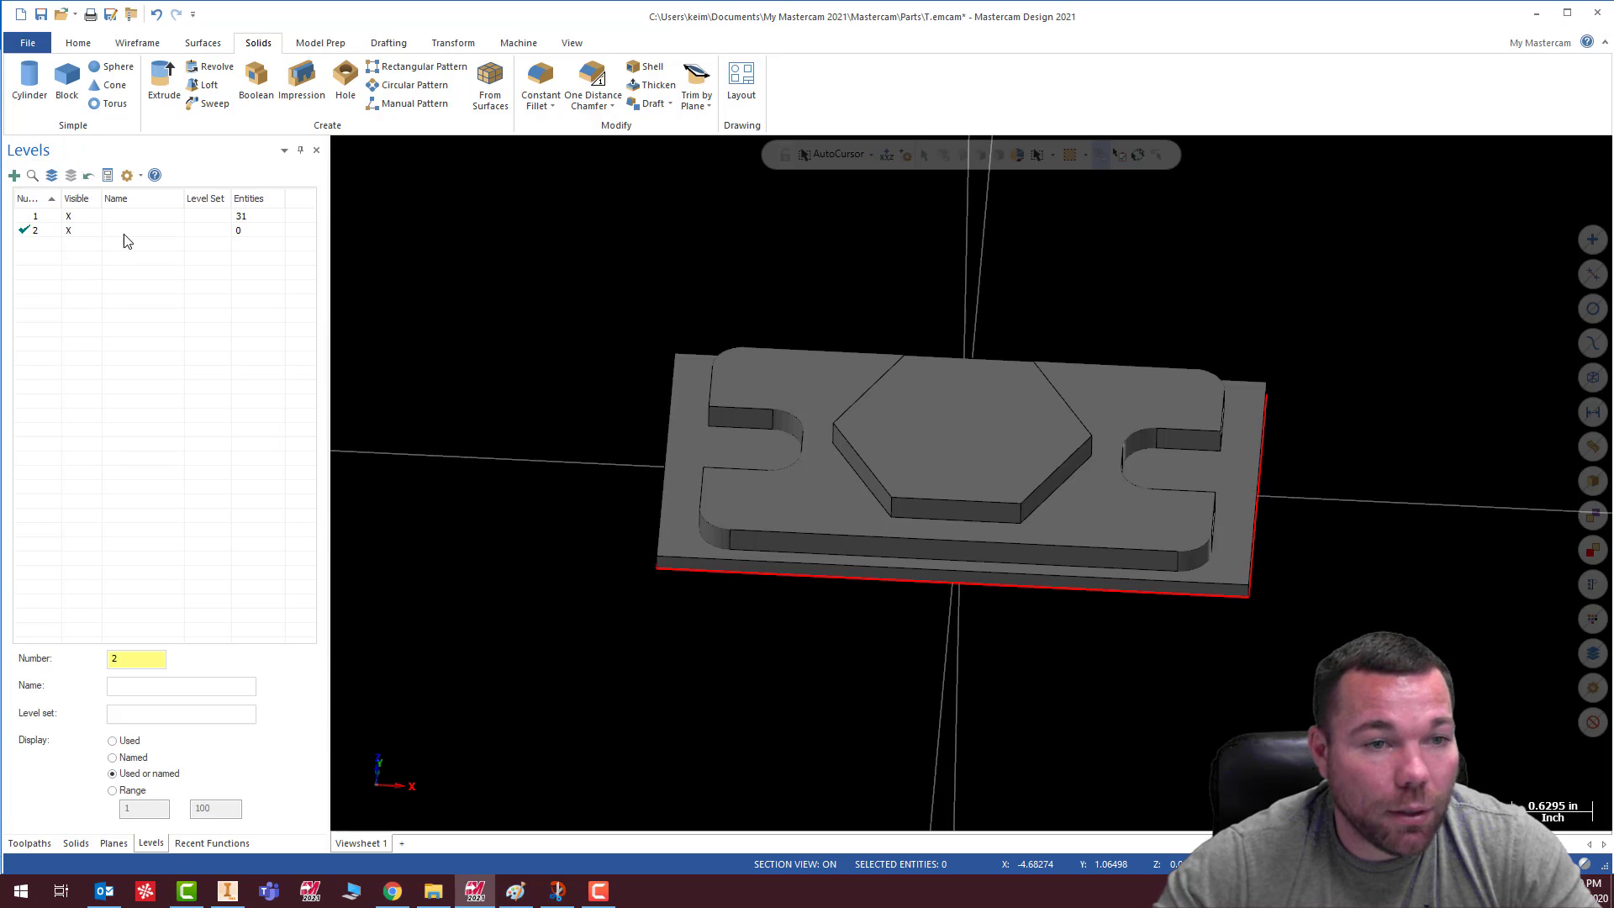
{"action": "double_click", "coordinate": [125, 233]}
{"action": "type", "text": "sol"}
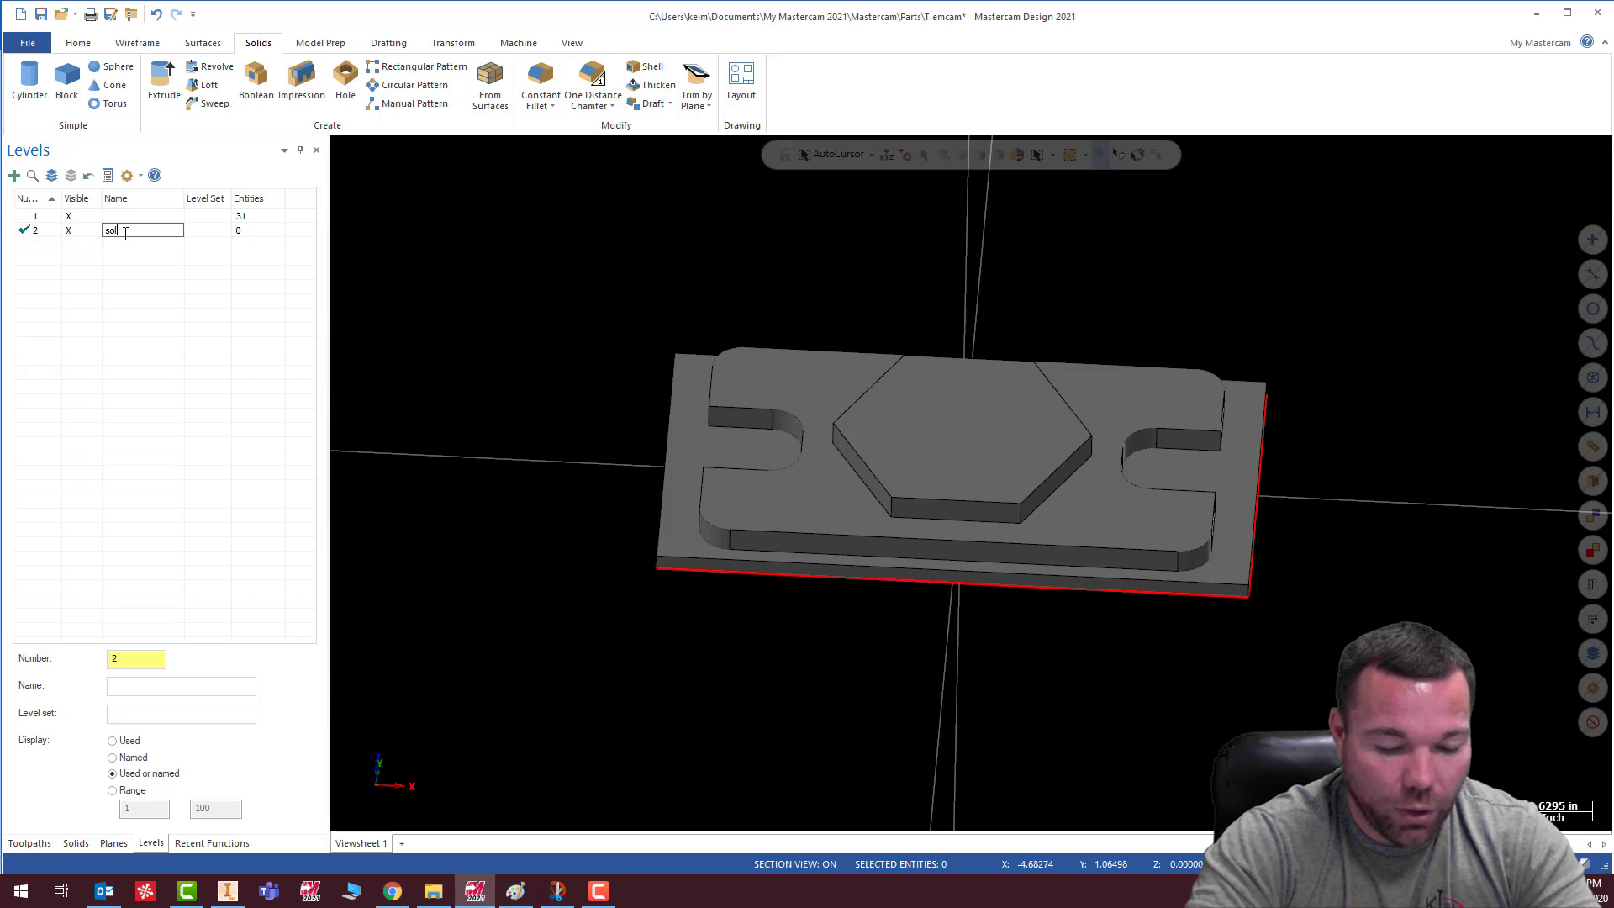
{"action": "type", "text": "id"}
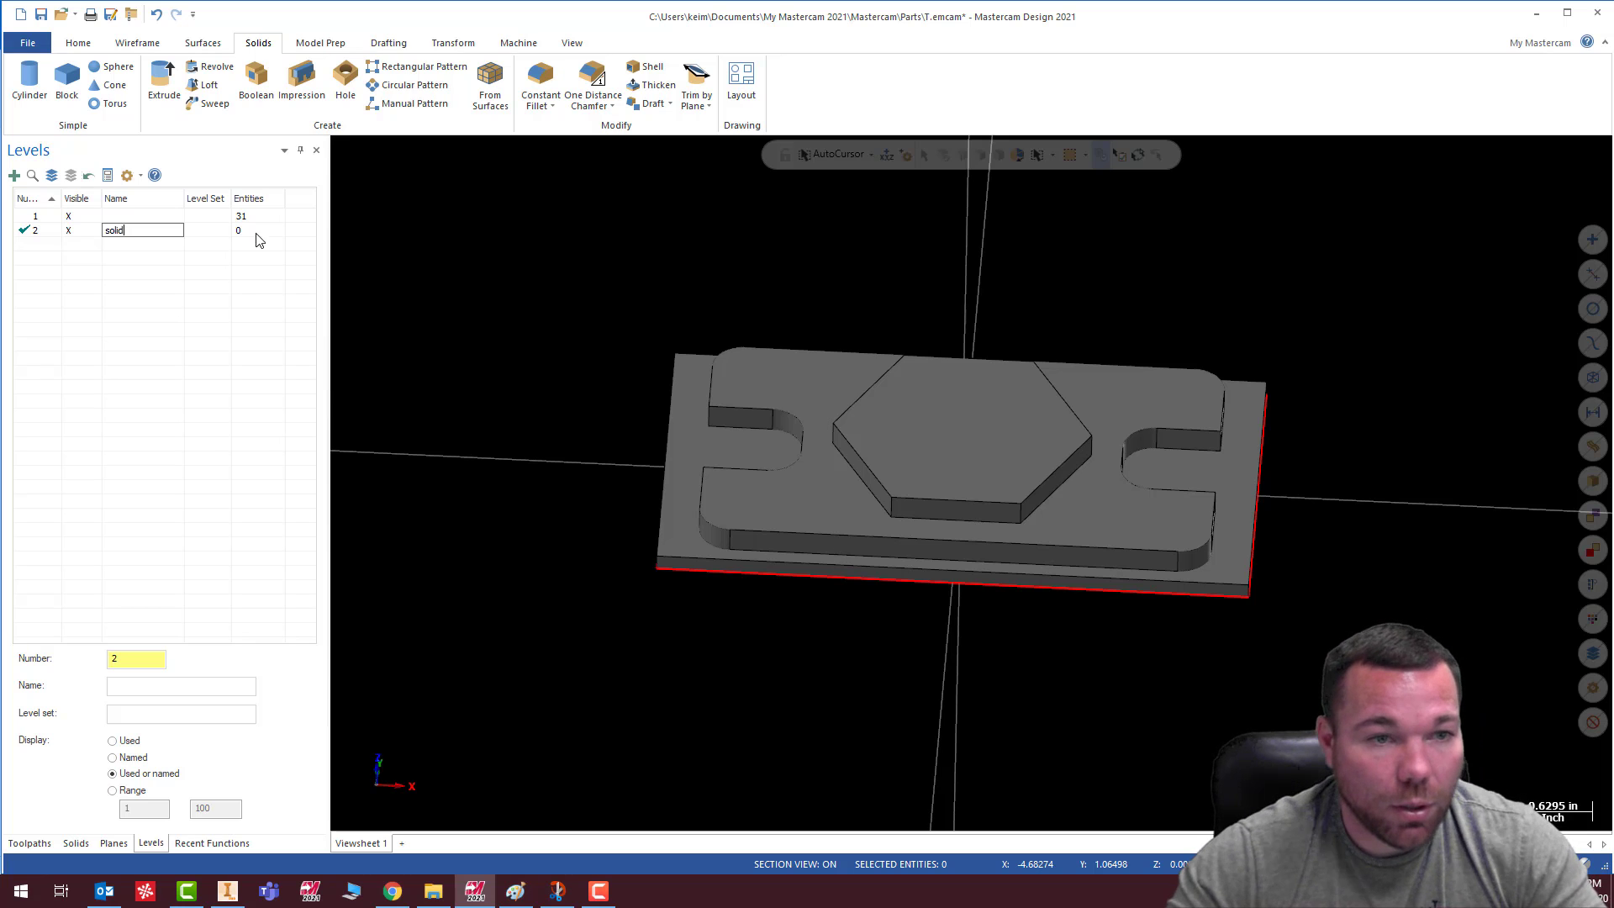
Move the solid body to the active level 2 "solid", and make level 1 the active level
{"action": "key", "text": "Return"}
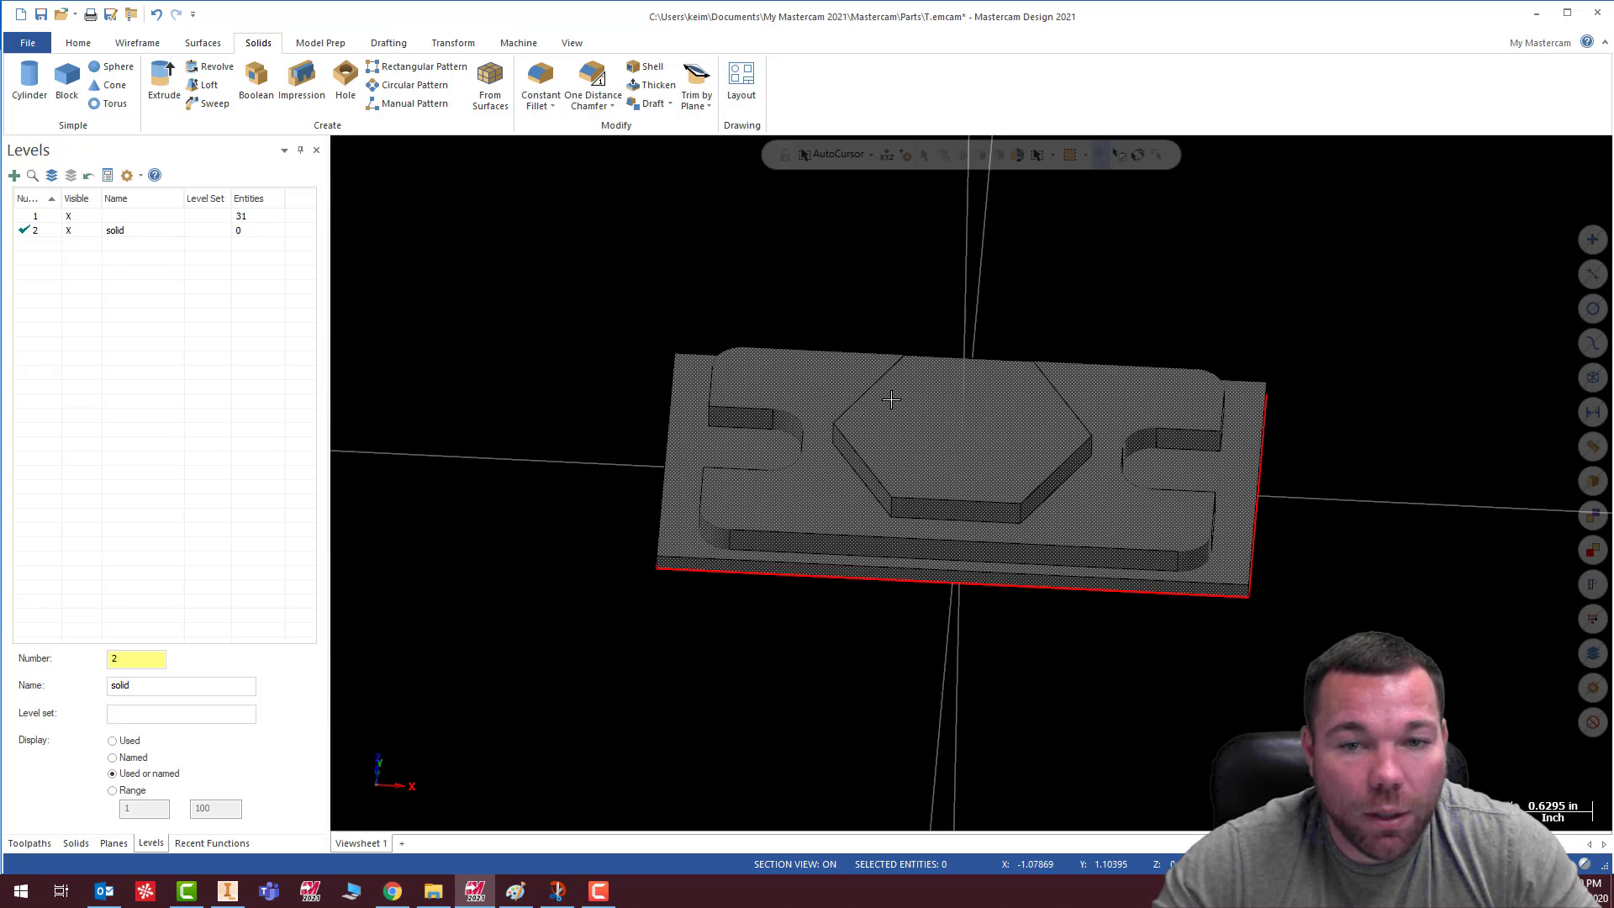
{"action": "right_click", "coordinate": [851, 263]}
{"action": "left_click", "coordinate": [807, 378]}
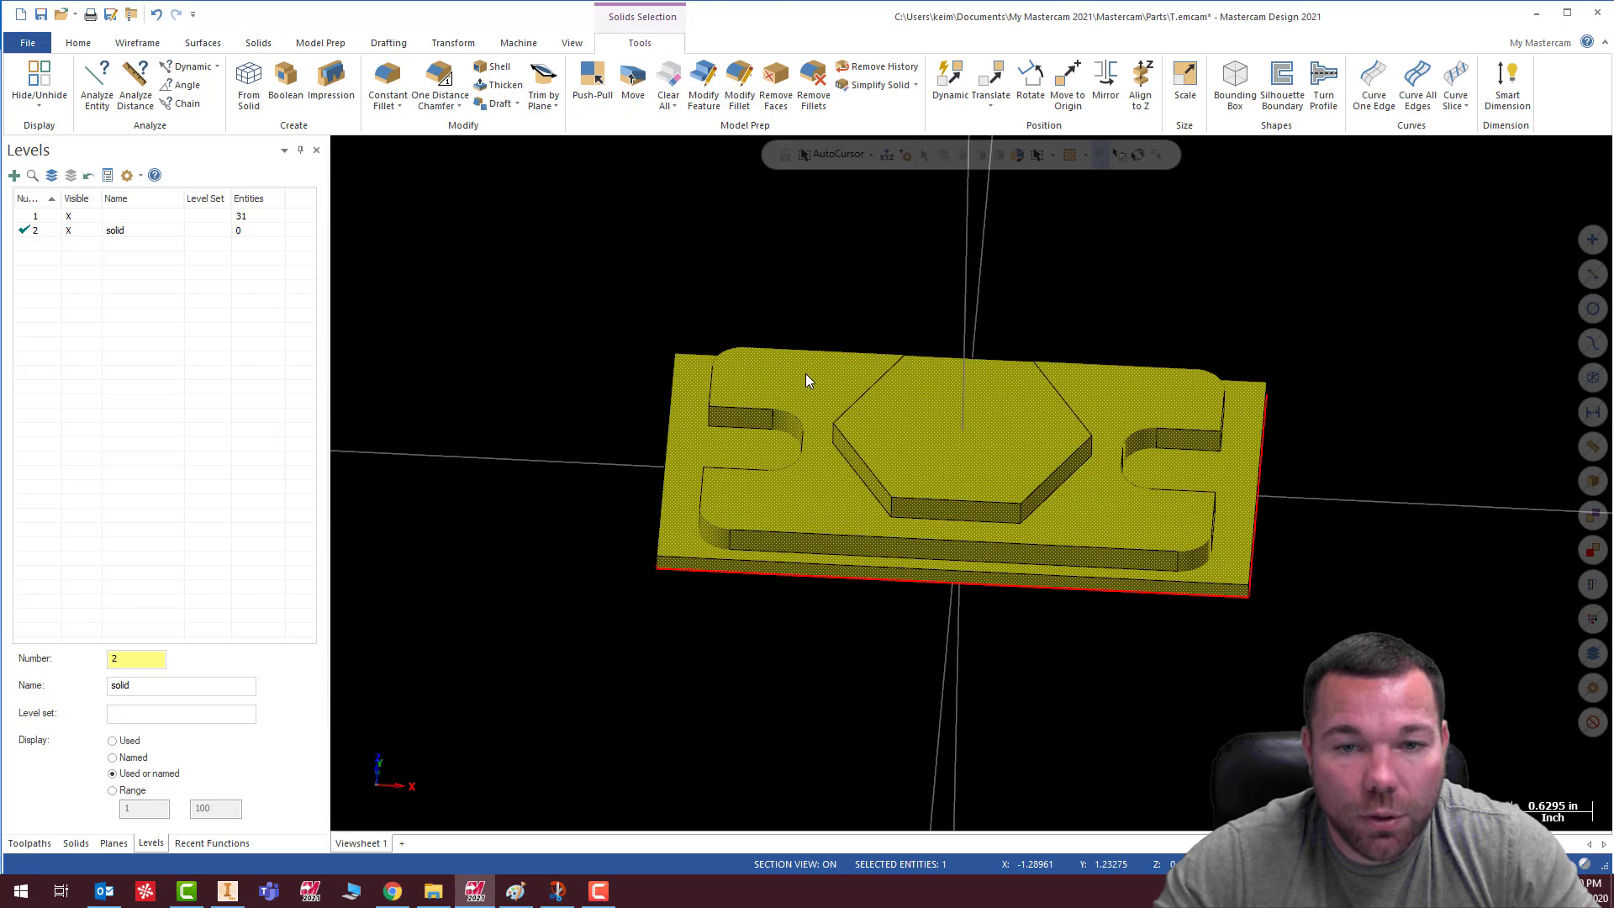
{"action": "right_click", "coordinate": [824, 280]}
{"action": "left_click", "coordinate": [995, 257]}
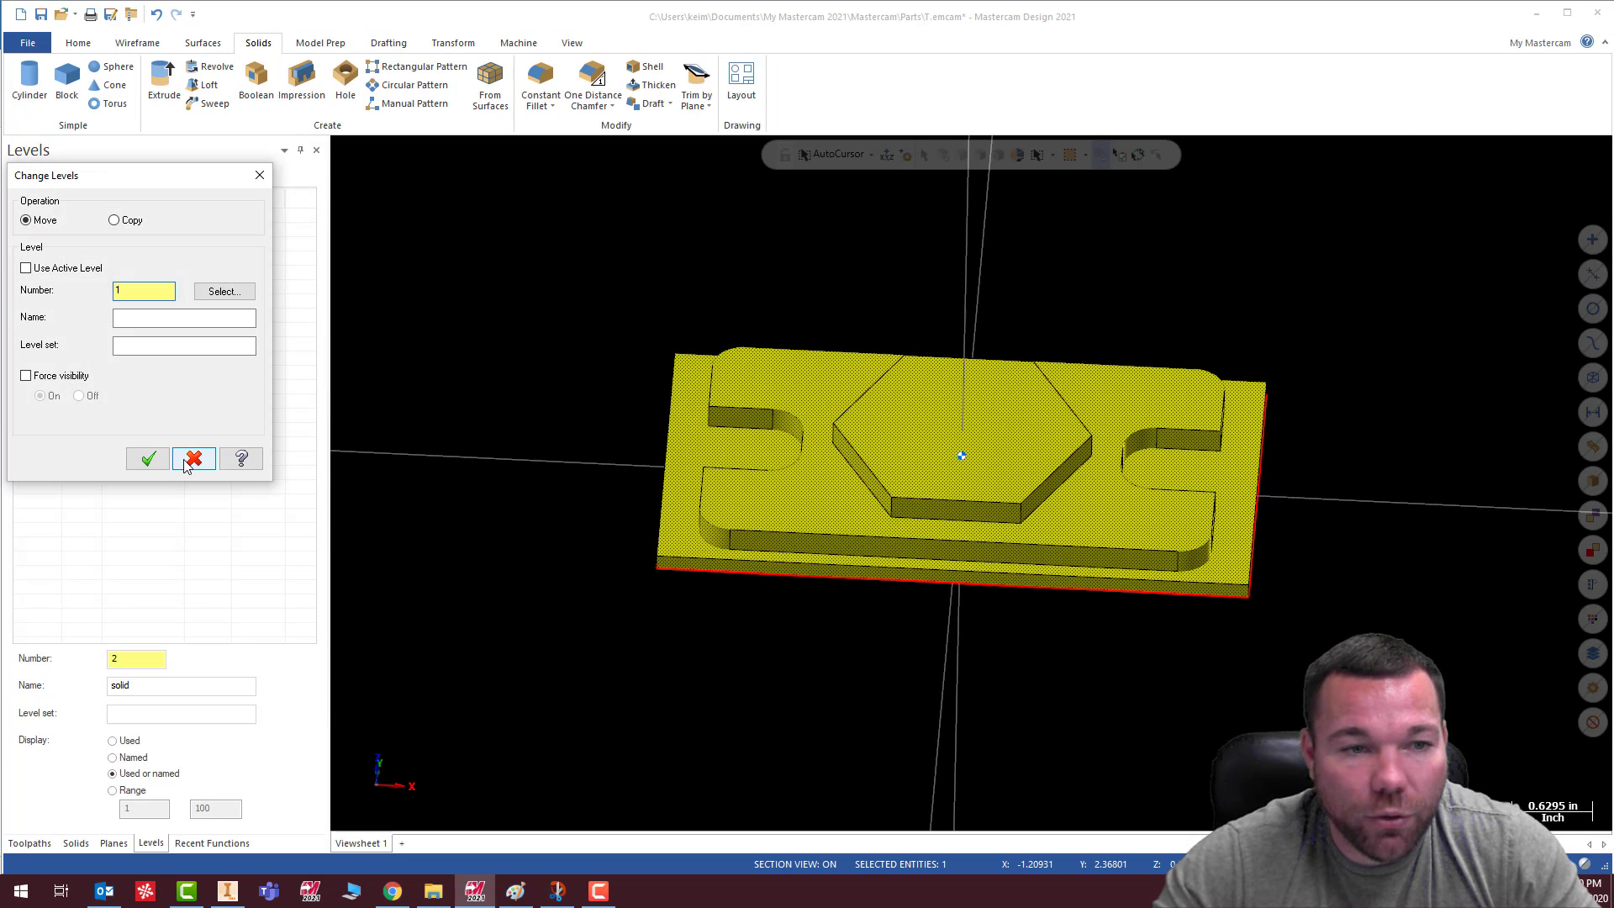
{"action": "left_click", "coordinate": [37, 268]}
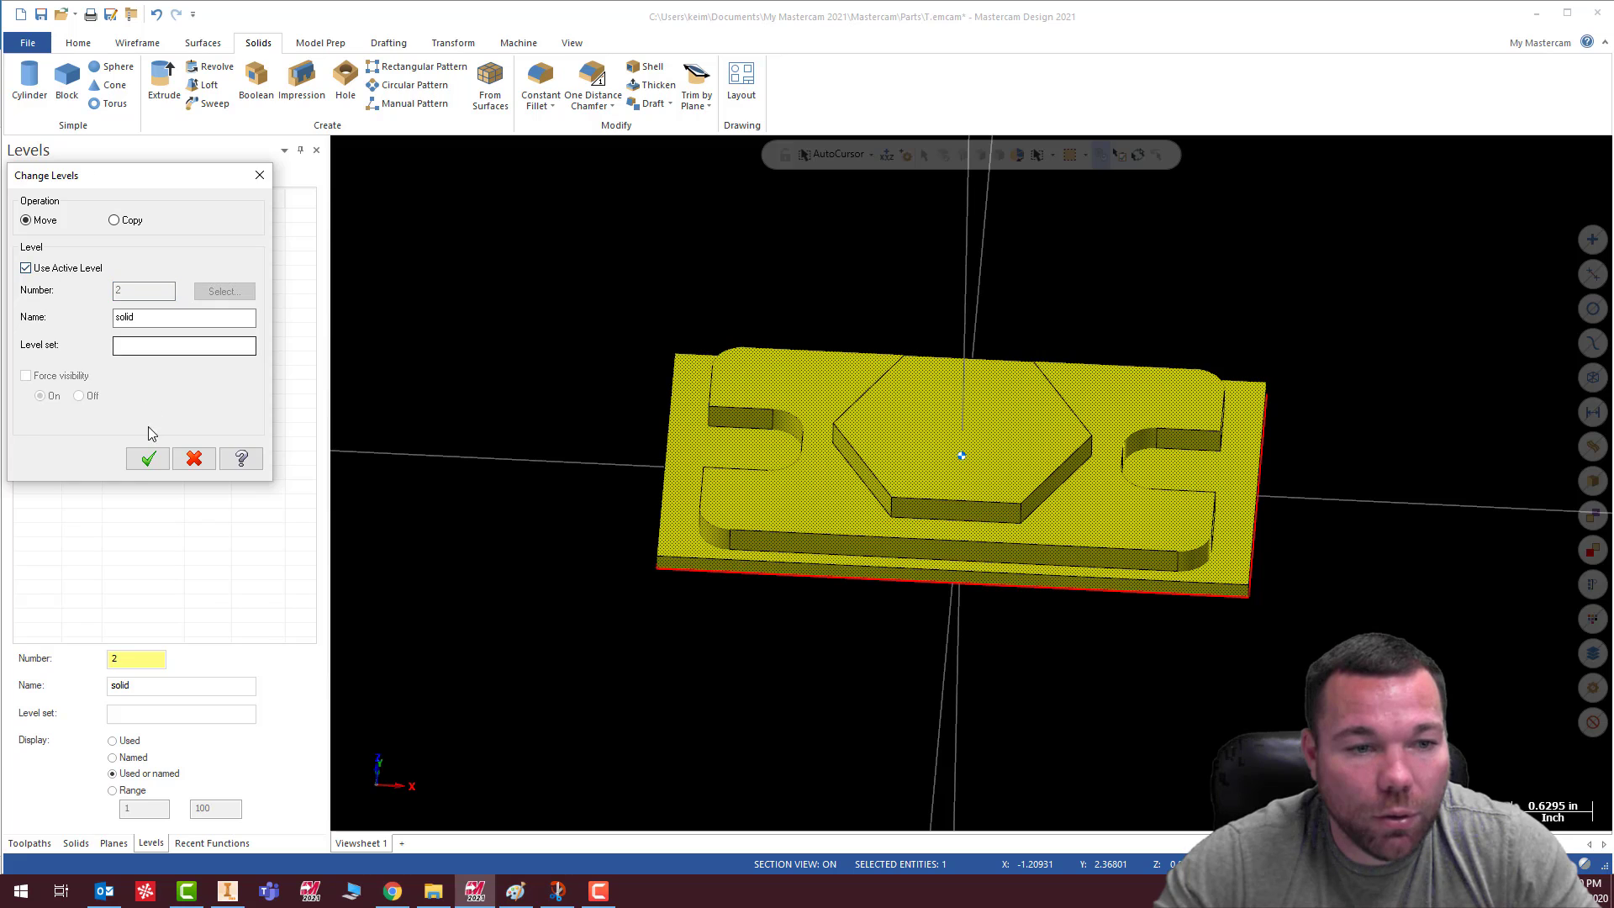
{"action": "left_click", "coordinate": [148, 458]}
{"action": "left_click", "coordinate": [25, 217]}
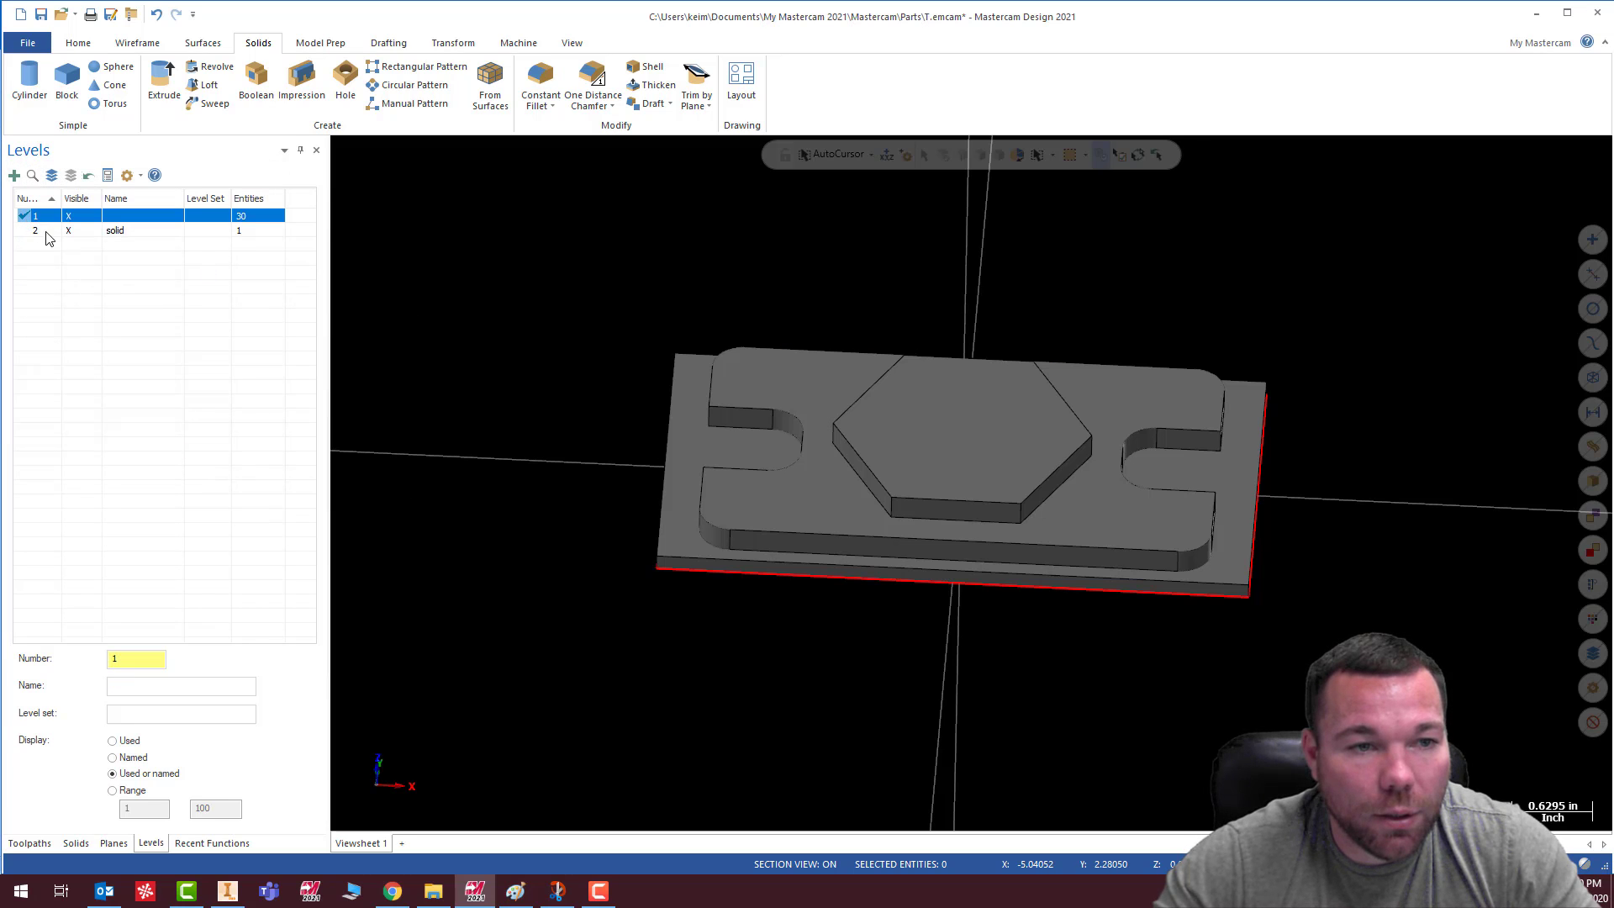
Fillet the lower edges of the notched boss where it meets the base plate with a constant radius of 0.125
{"action": "middle_click_drag", "start_coordinate": [936, 342], "coordinate": [896, 290]}
{"action": "mouse_move", "coordinate": [985, 397]}
{"action": "middle_mouse_down"}
{"action": "mouse_move", "coordinate": [937, 472]}
{"action": "mouse_move", "coordinate": [1004, 420]}
{"action": "mouse_move", "coordinate": [986, 407]}
{"action": "middle_mouse_up"}
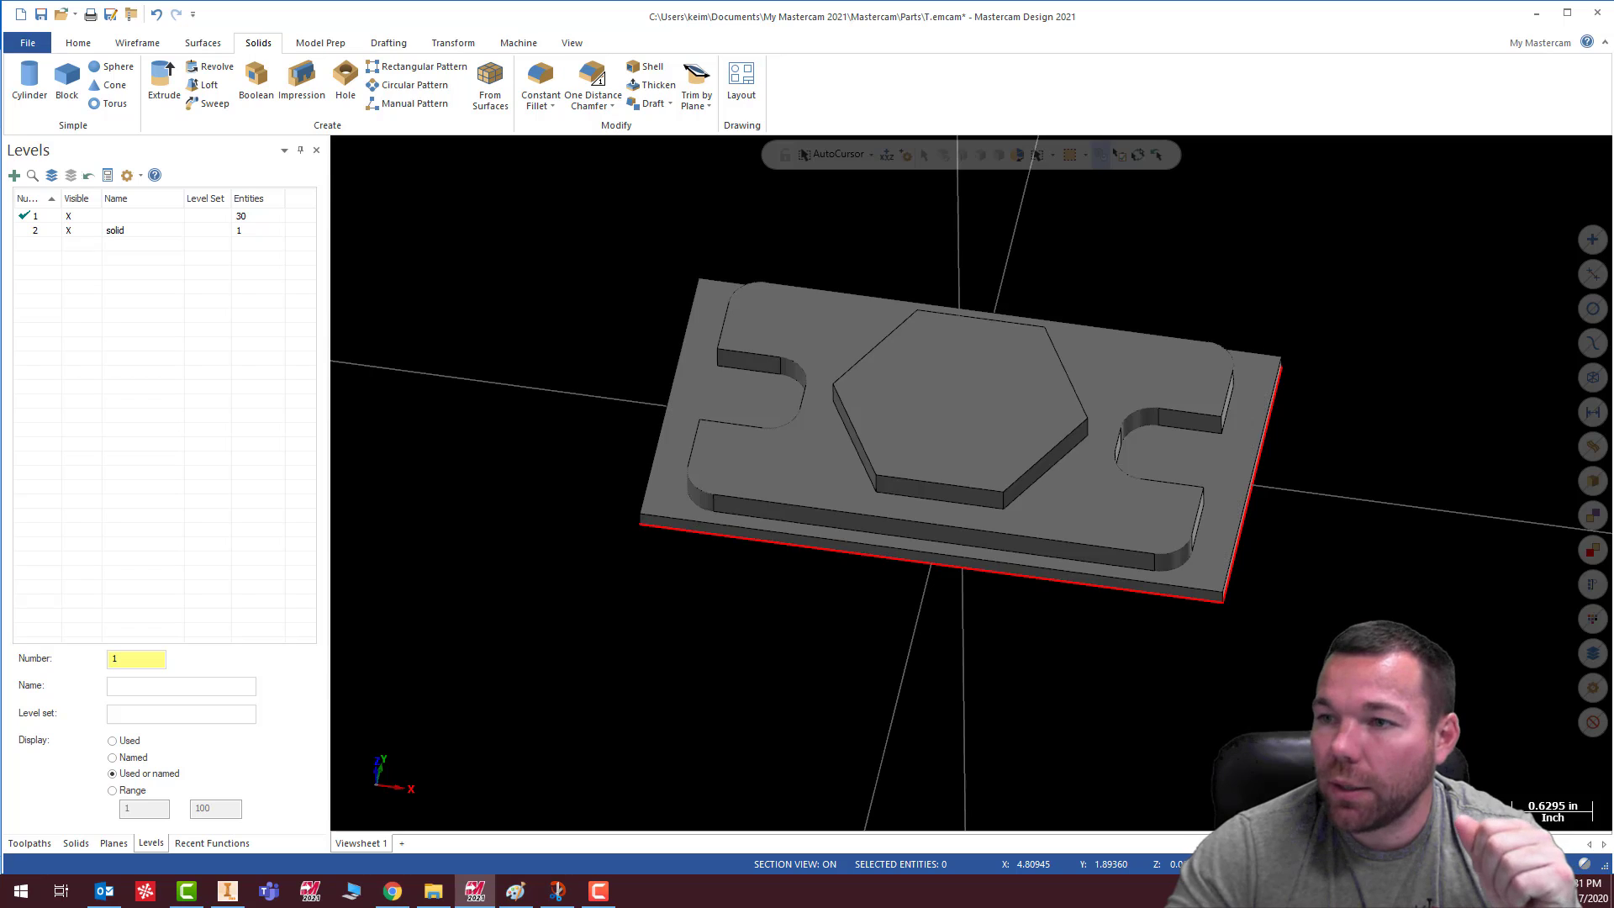
{"action": "mouse_move", "coordinate": [1613, 42]}
{"action": "left_mouse_down"}
{"action": "mouse_move", "coordinate": [743, 33]}
{"action": "mouse_move", "coordinate": [725, 49]}
{"action": "left_mouse_up"}
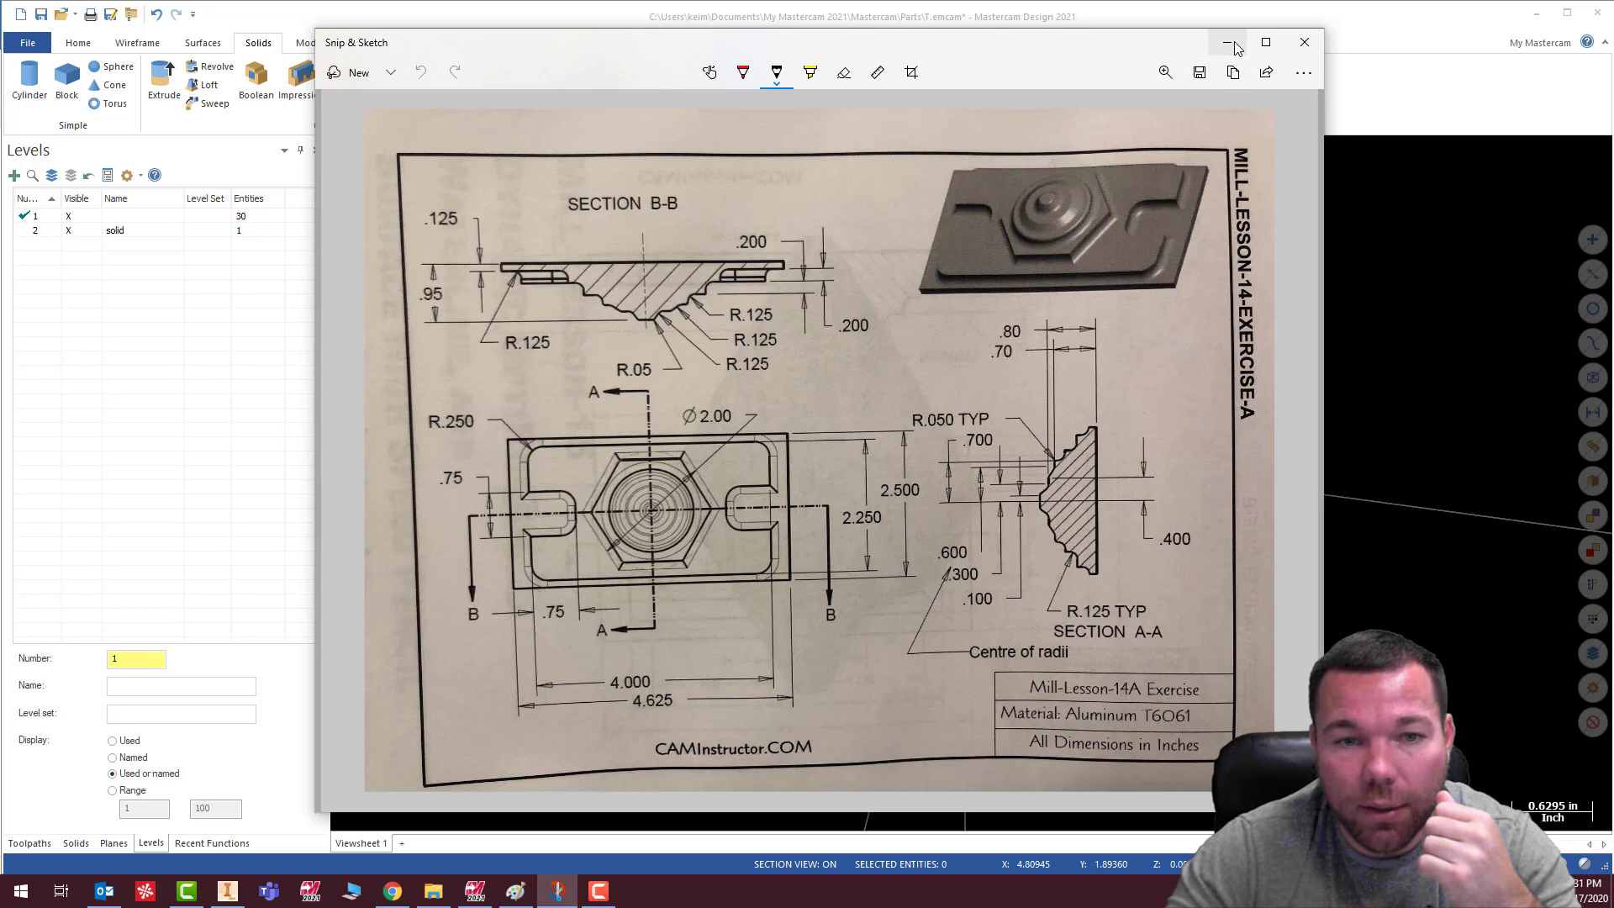
{"action": "left_click", "coordinate": [1208, 46]}
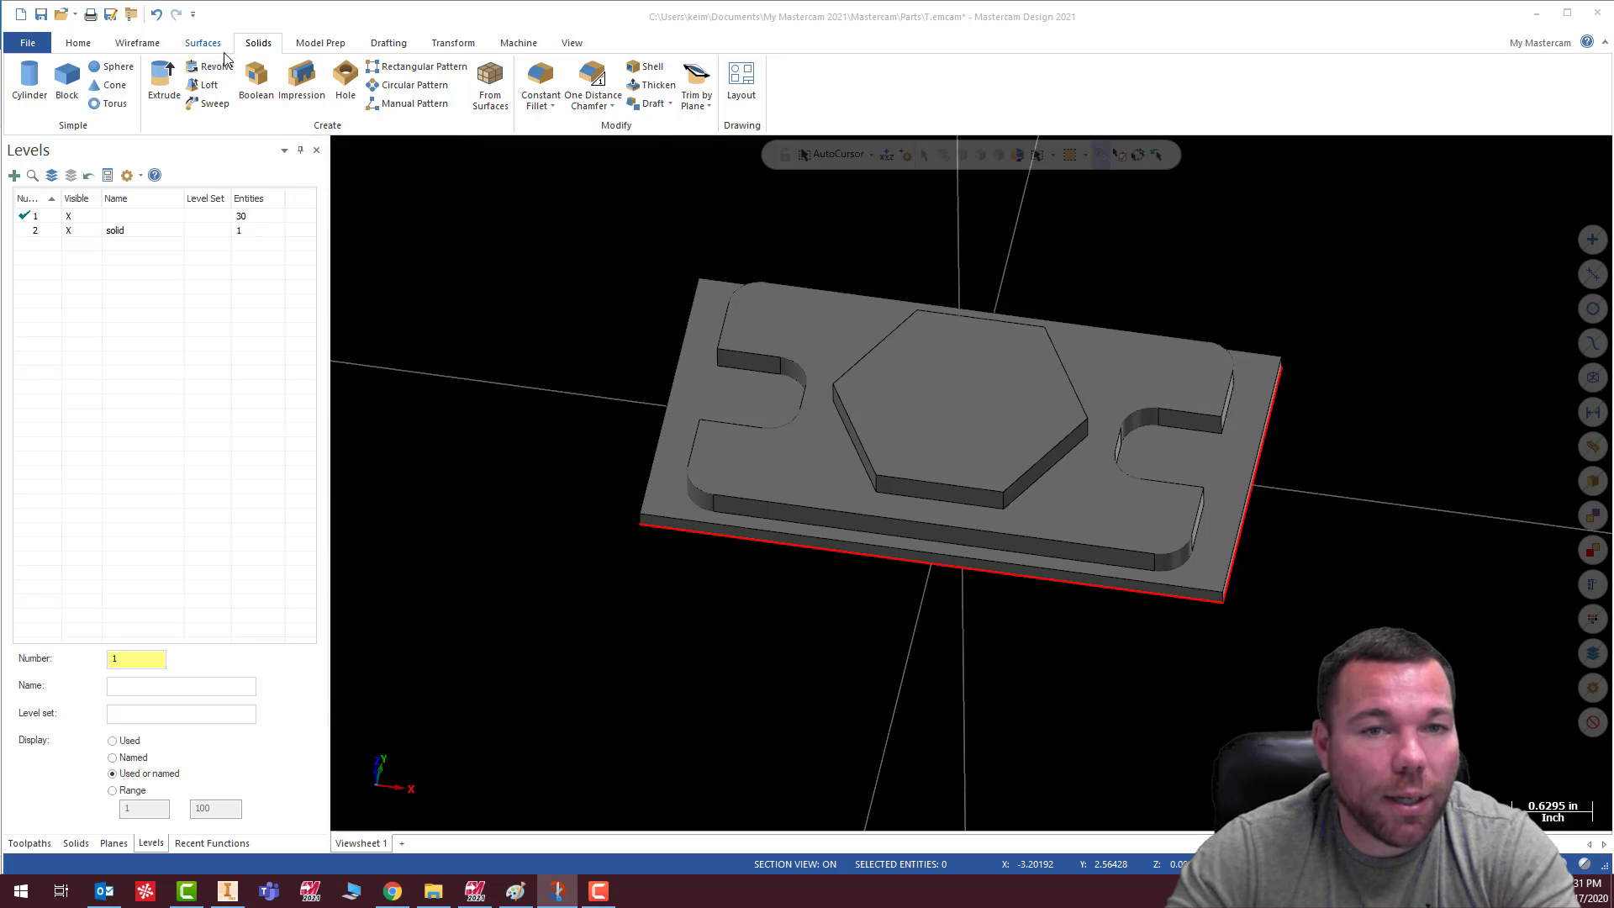
{"action": "left_click", "coordinate": [541, 83]}
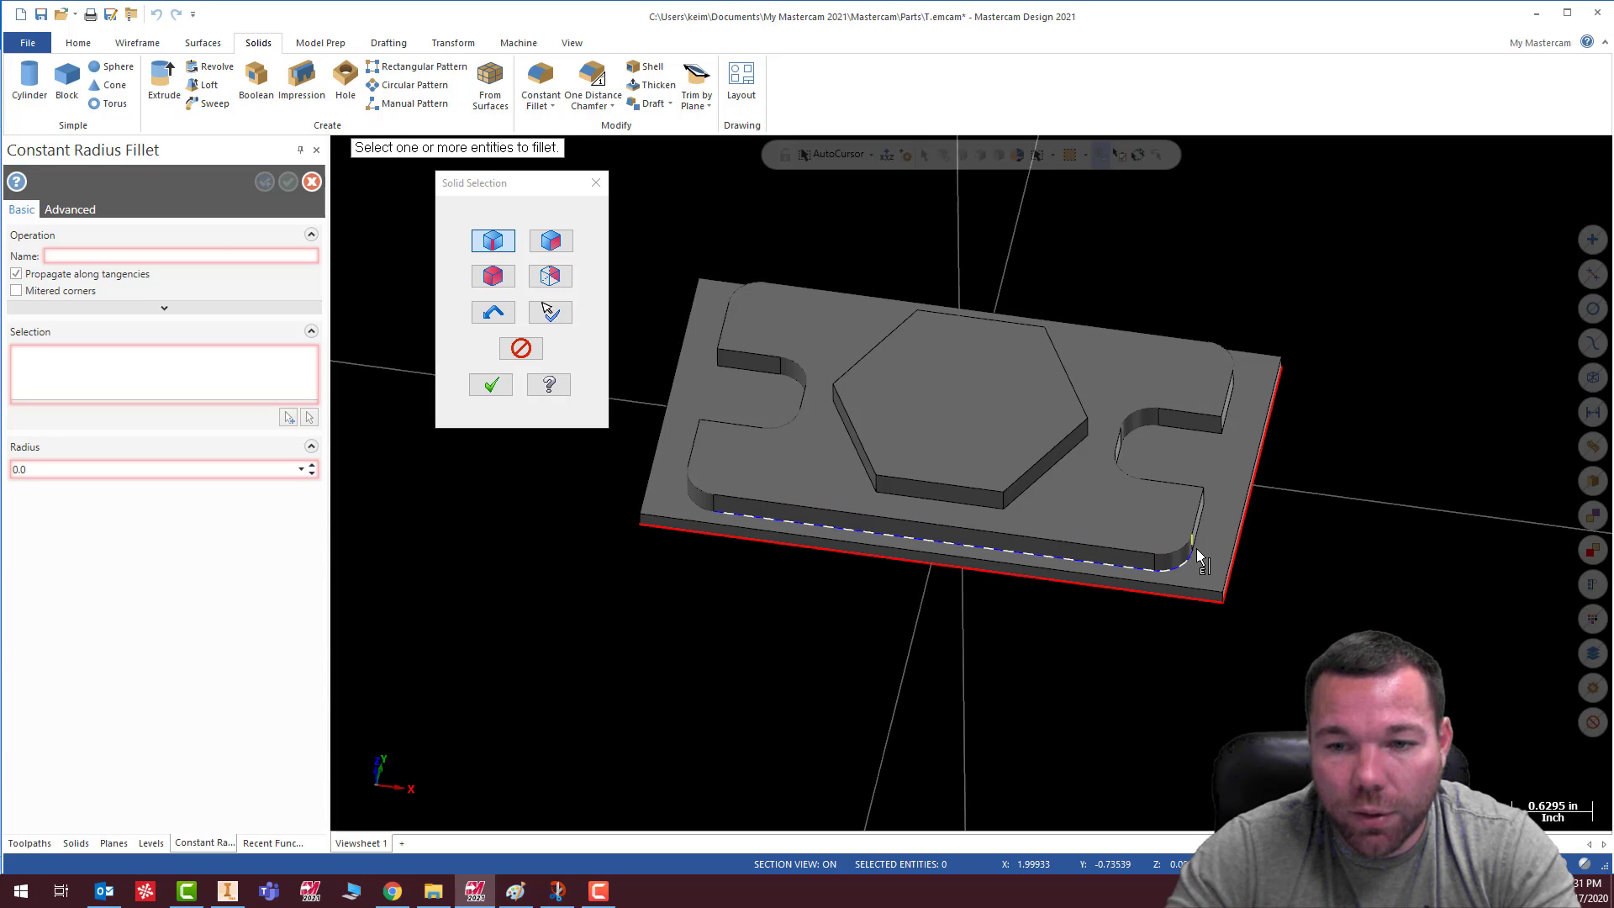
{"action": "middle_click_drag", "start_coordinate": [1200, 548], "coordinate": [1093, 570]}
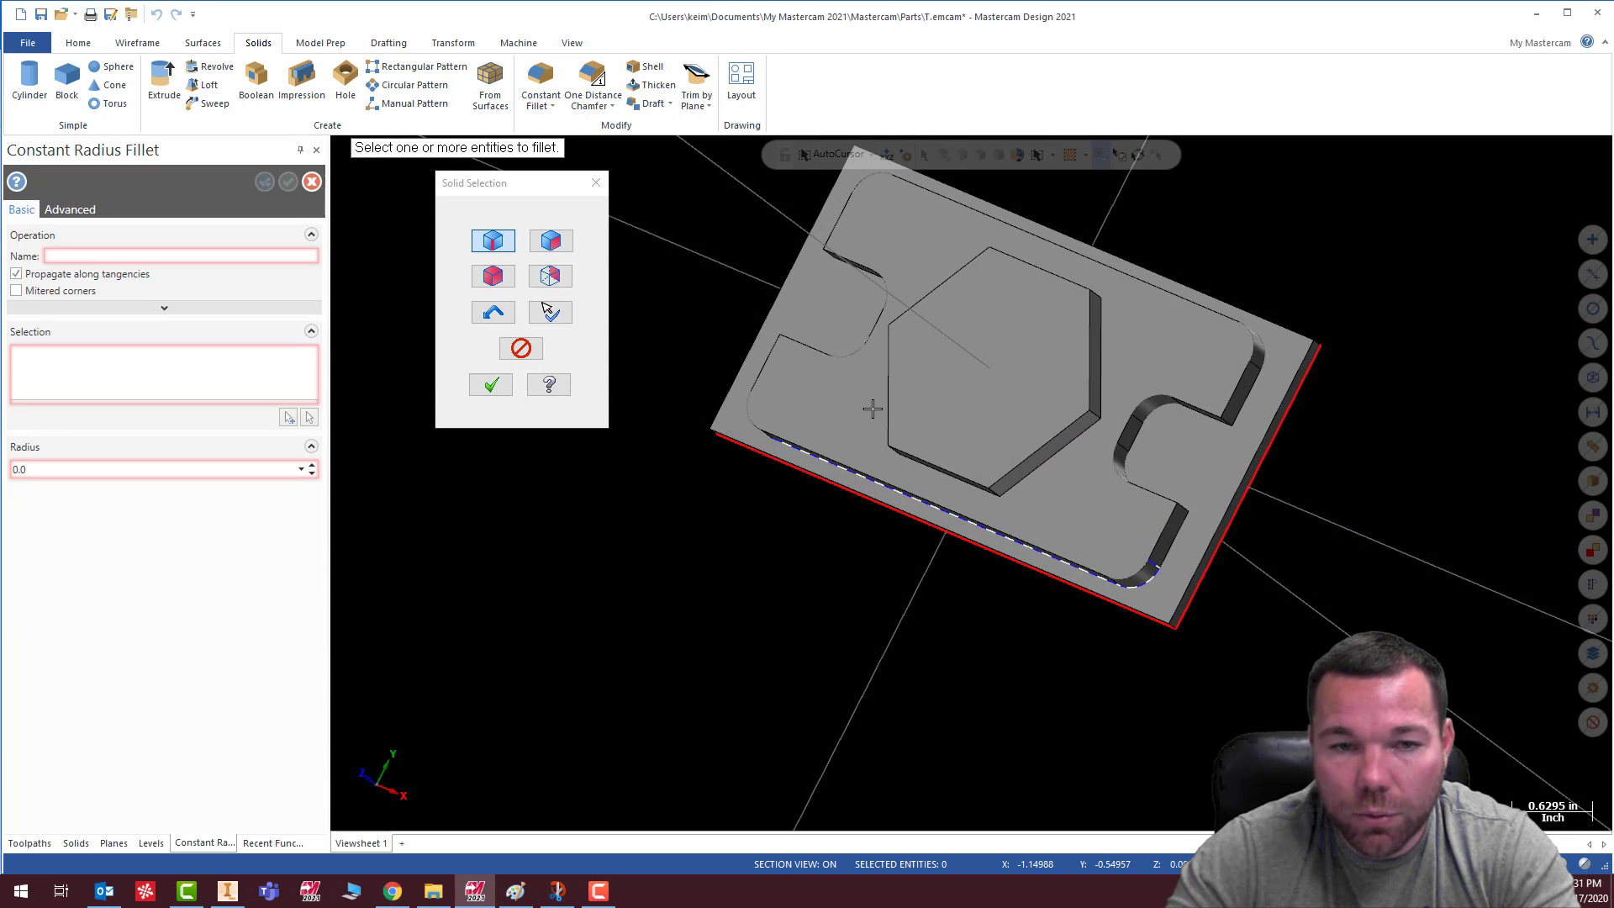
{"action": "scroll", "coordinate": [1101, 573], "scroll_direction": "up", "scroll_amount": 3}
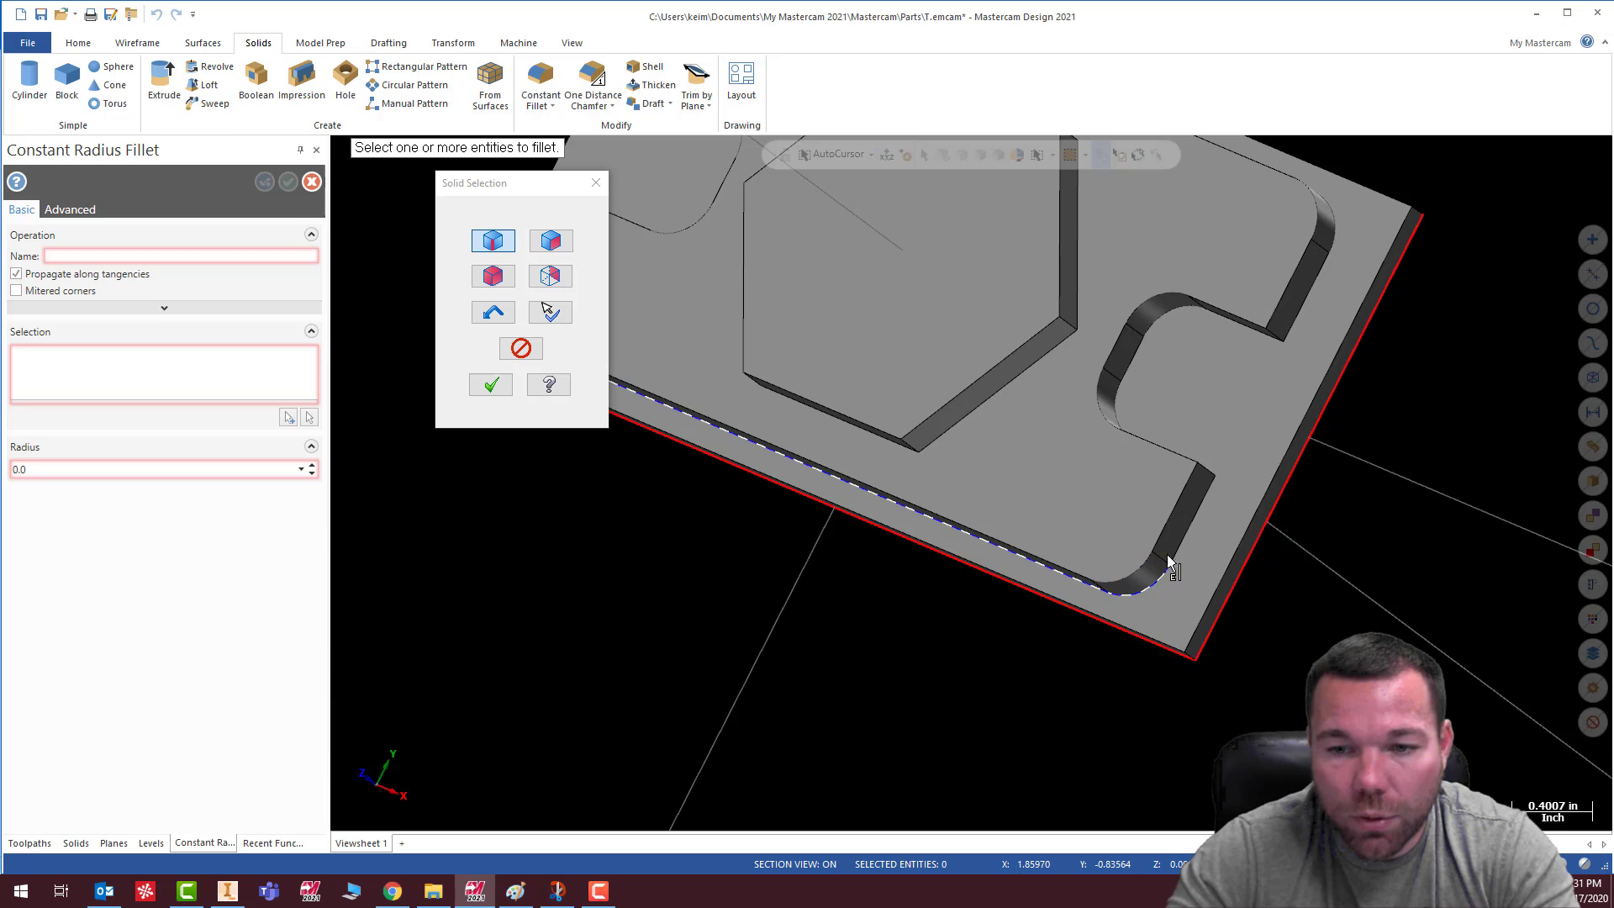
{"action": "middle_click_drag", "start_coordinate": [1194, 538], "coordinate": [1192, 465]}
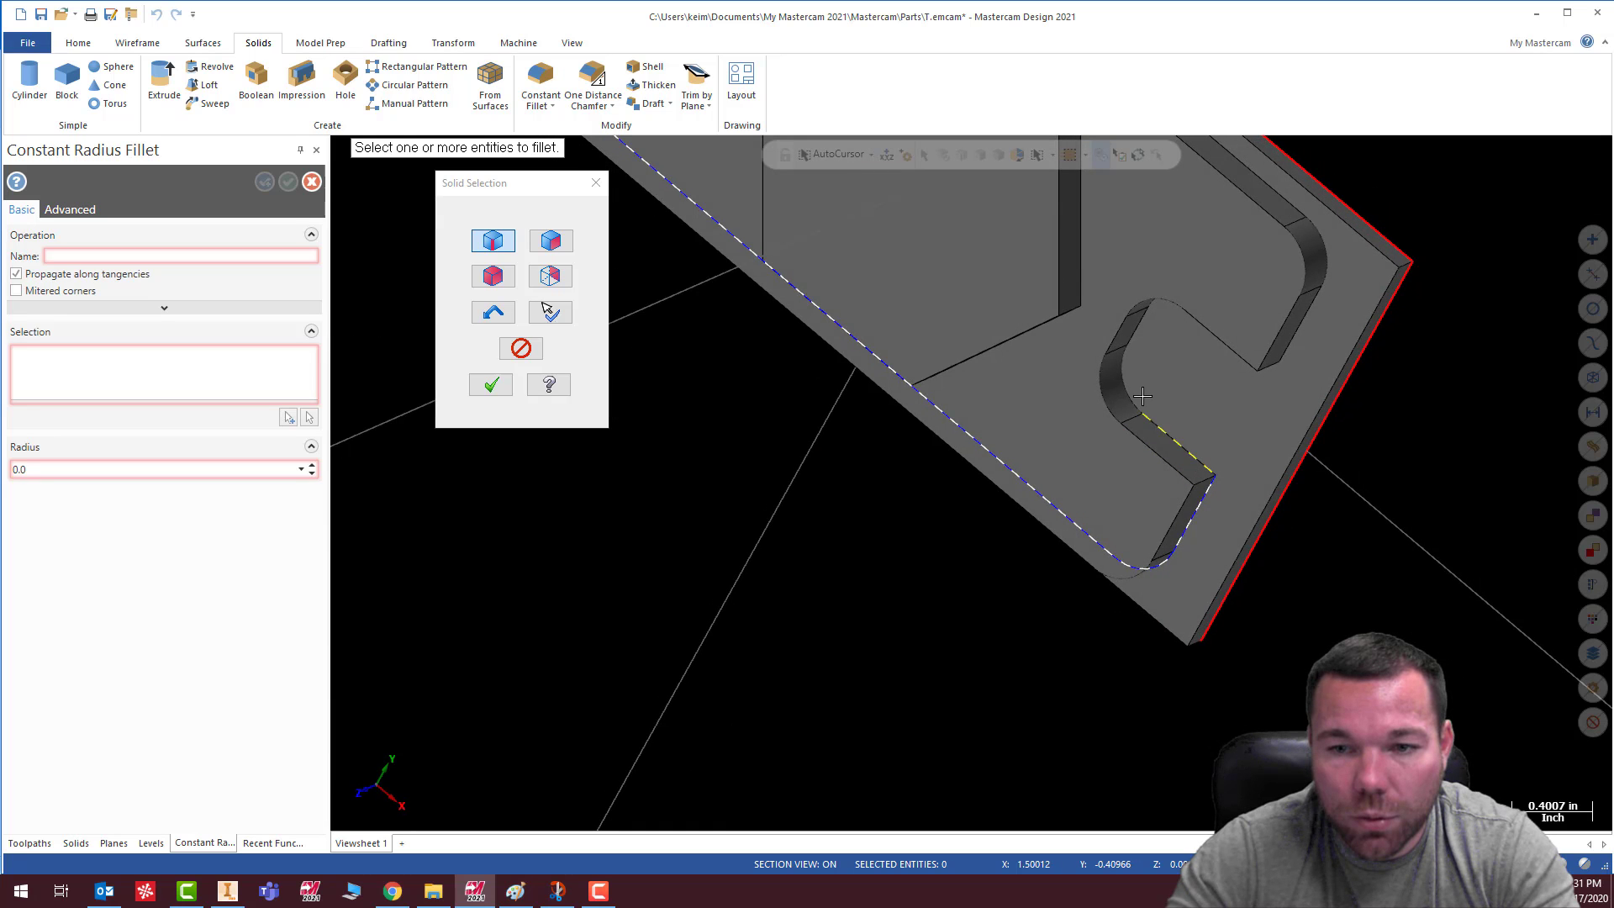
{"action": "middle_click_drag", "start_coordinate": [1135, 331], "coordinate": [1239, 265]}
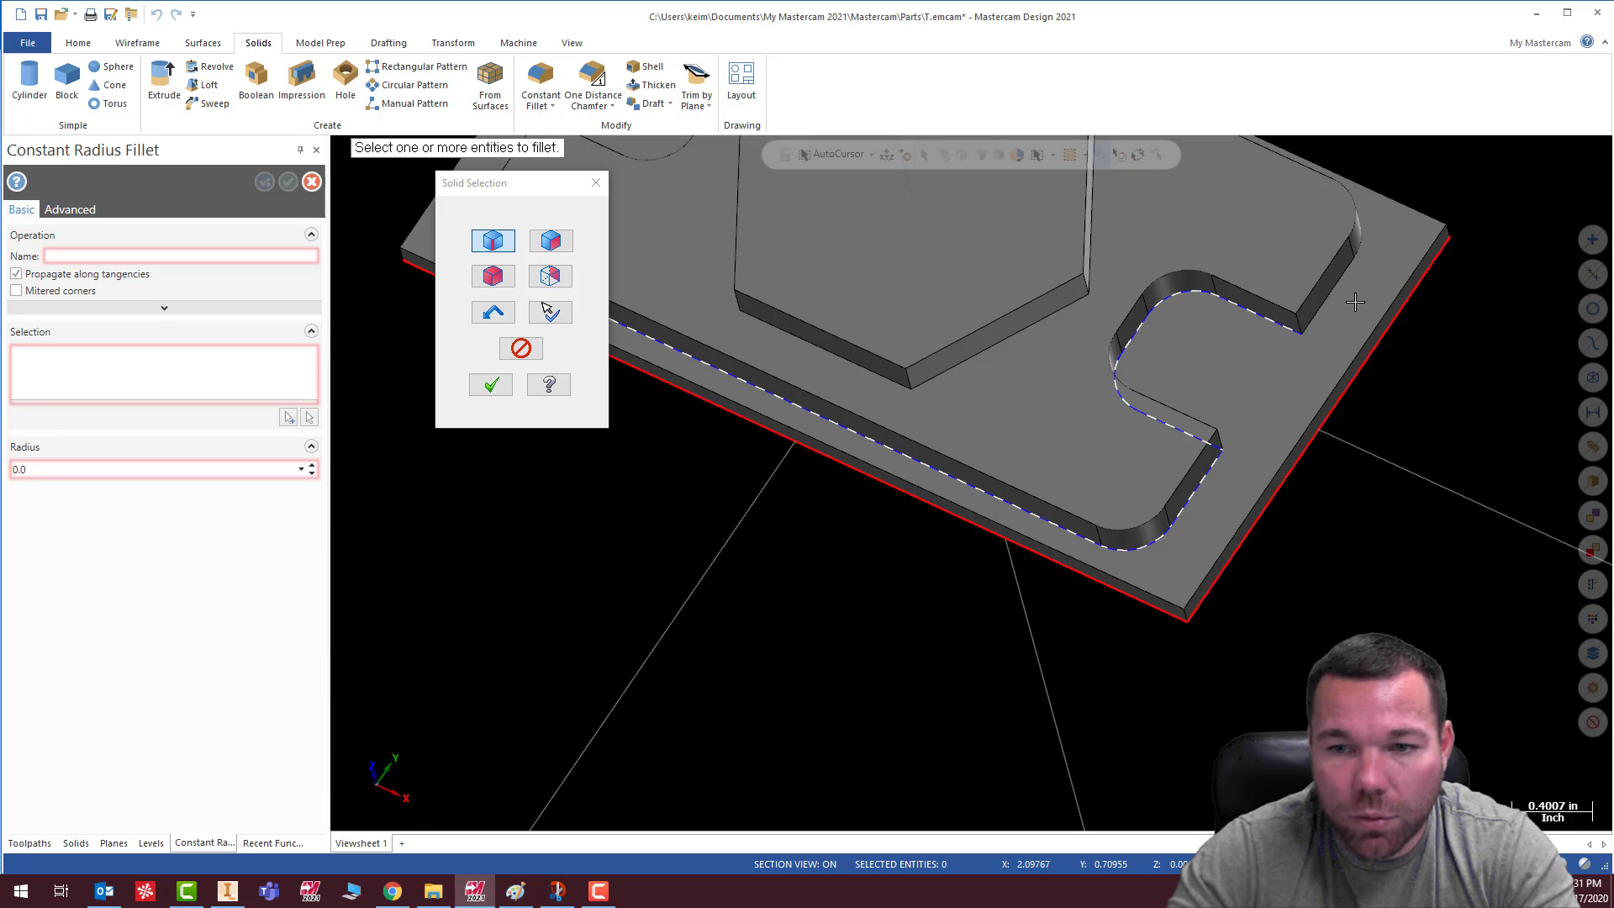
{"action": "middle_click_drag", "start_coordinate": [1335, 302], "coordinate": [1292, 474]}
{"action": "left_click", "coordinate": [1290, 492]}
{"action": "left_click", "coordinate": [1253, 444]}
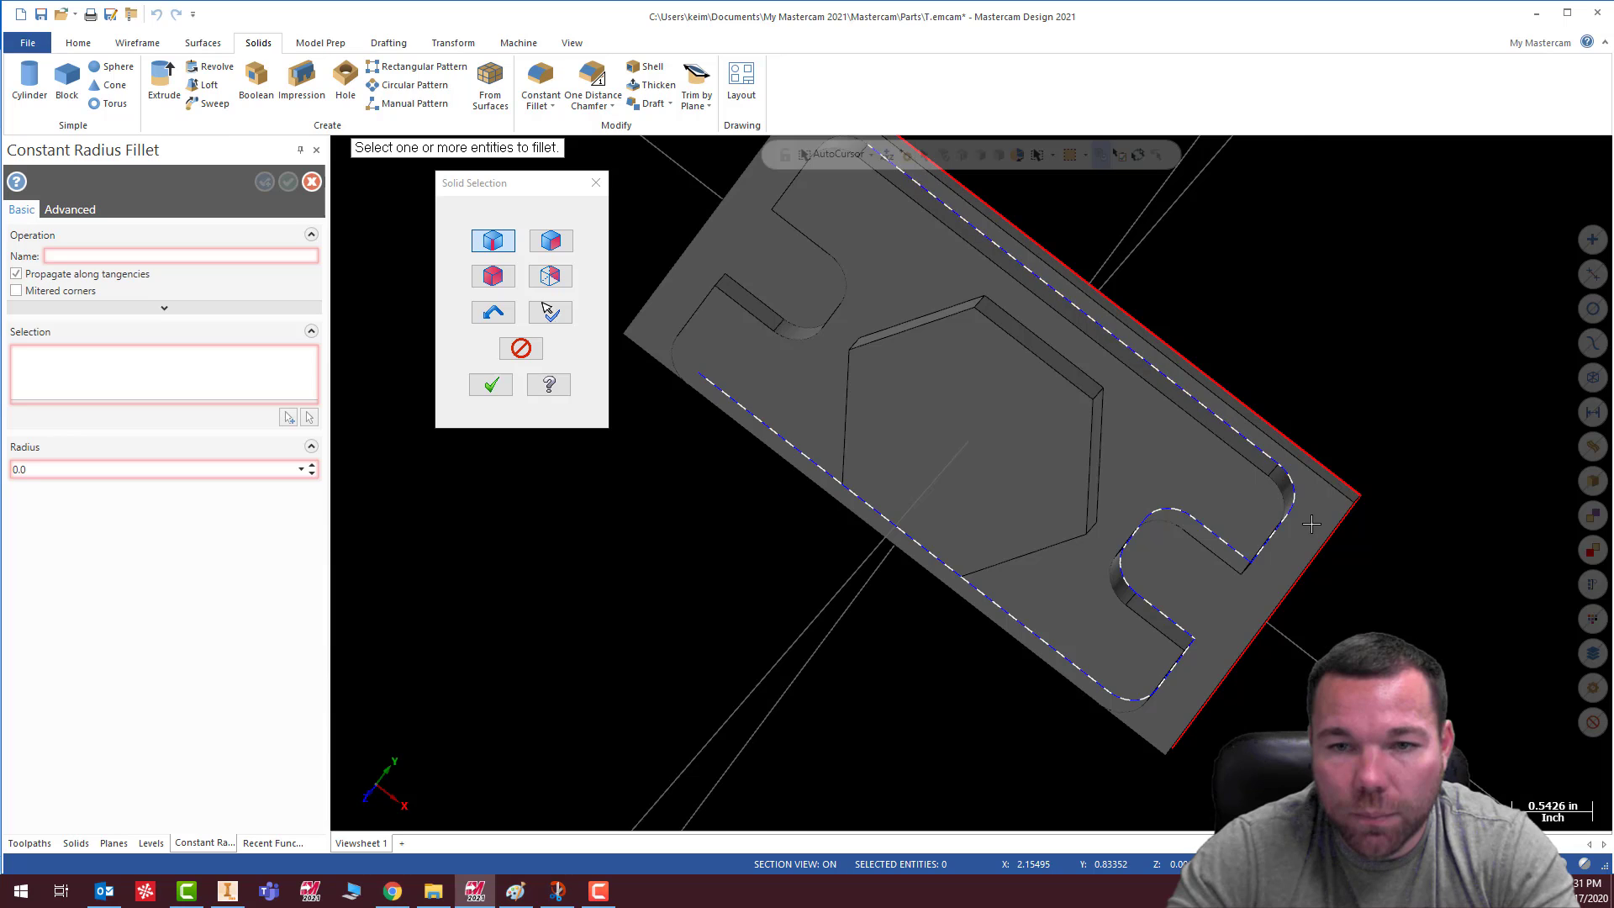
{"action": "scroll", "coordinate": [1304, 526], "scroll_direction": "down", "scroll_amount": 2}
{"action": "middle_click_drag", "start_coordinate": [966, 247], "coordinate": [1043, 267]}
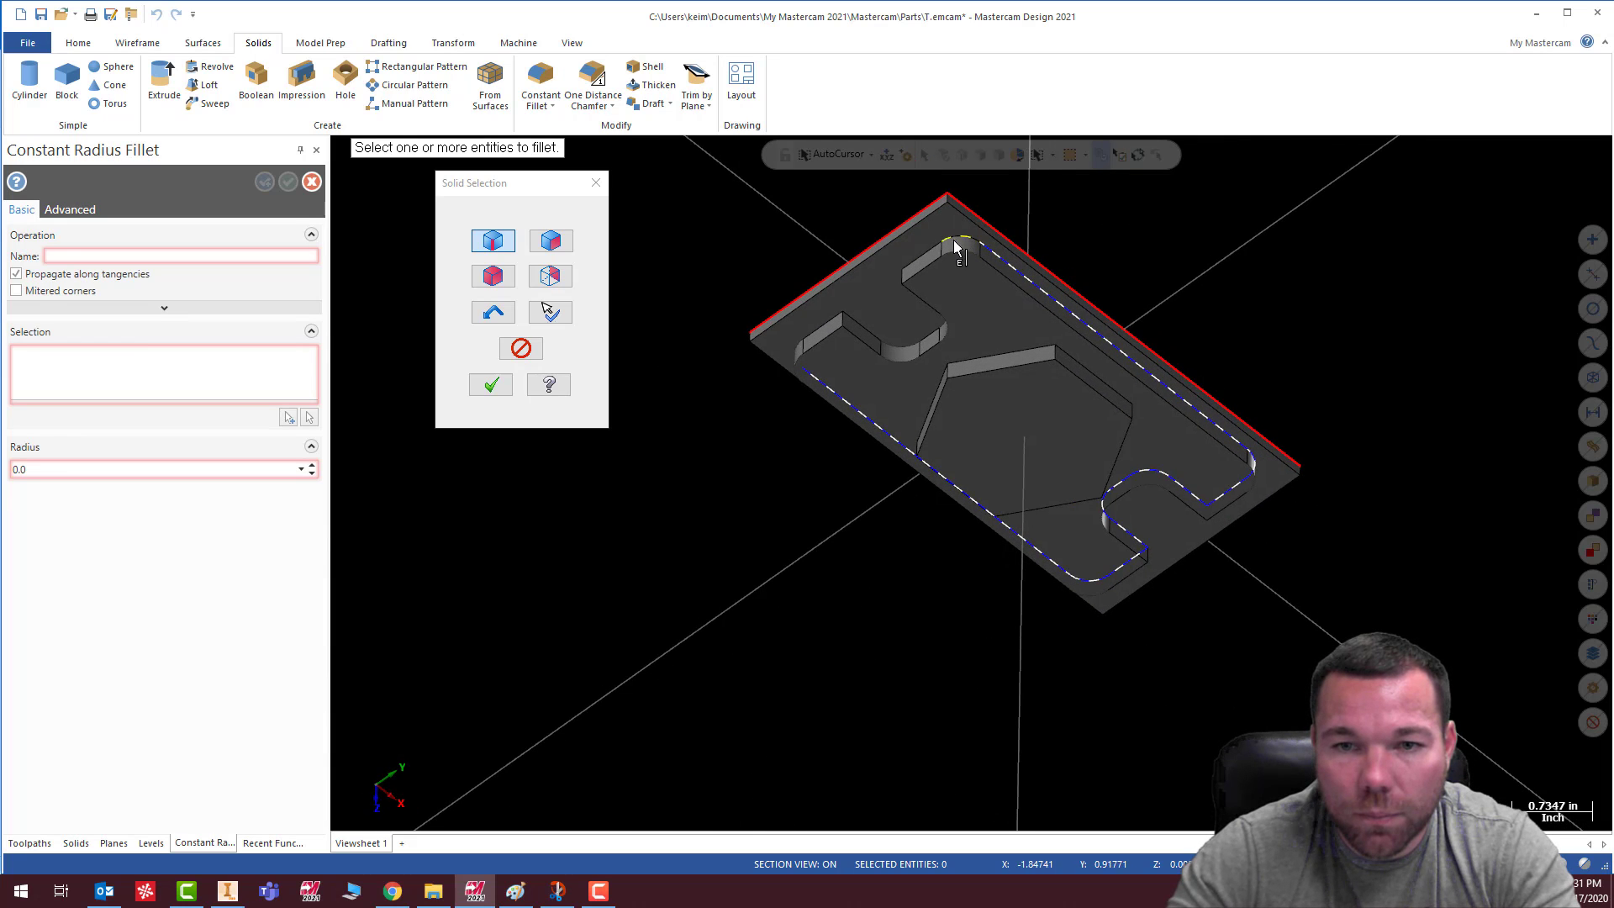
{"action": "left_click", "coordinate": [955, 241]}
{"action": "middle_click_drag", "start_coordinate": [934, 256], "coordinate": [997, 289]}
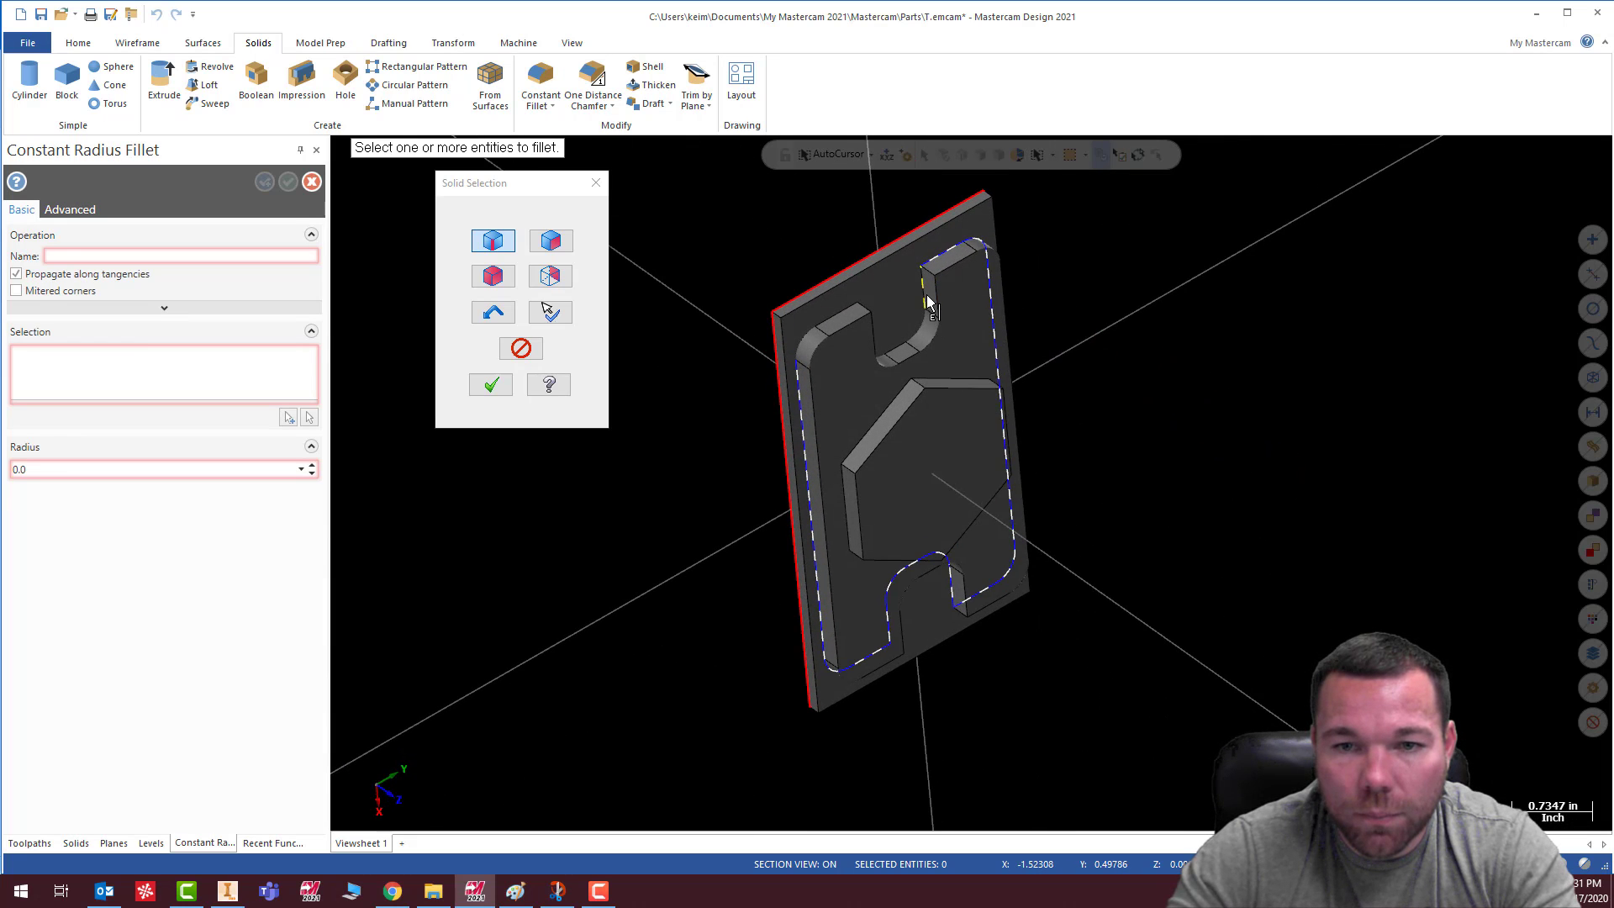
{"action": "middle_click_drag", "start_coordinate": [910, 358], "coordinate": [811, 332]}
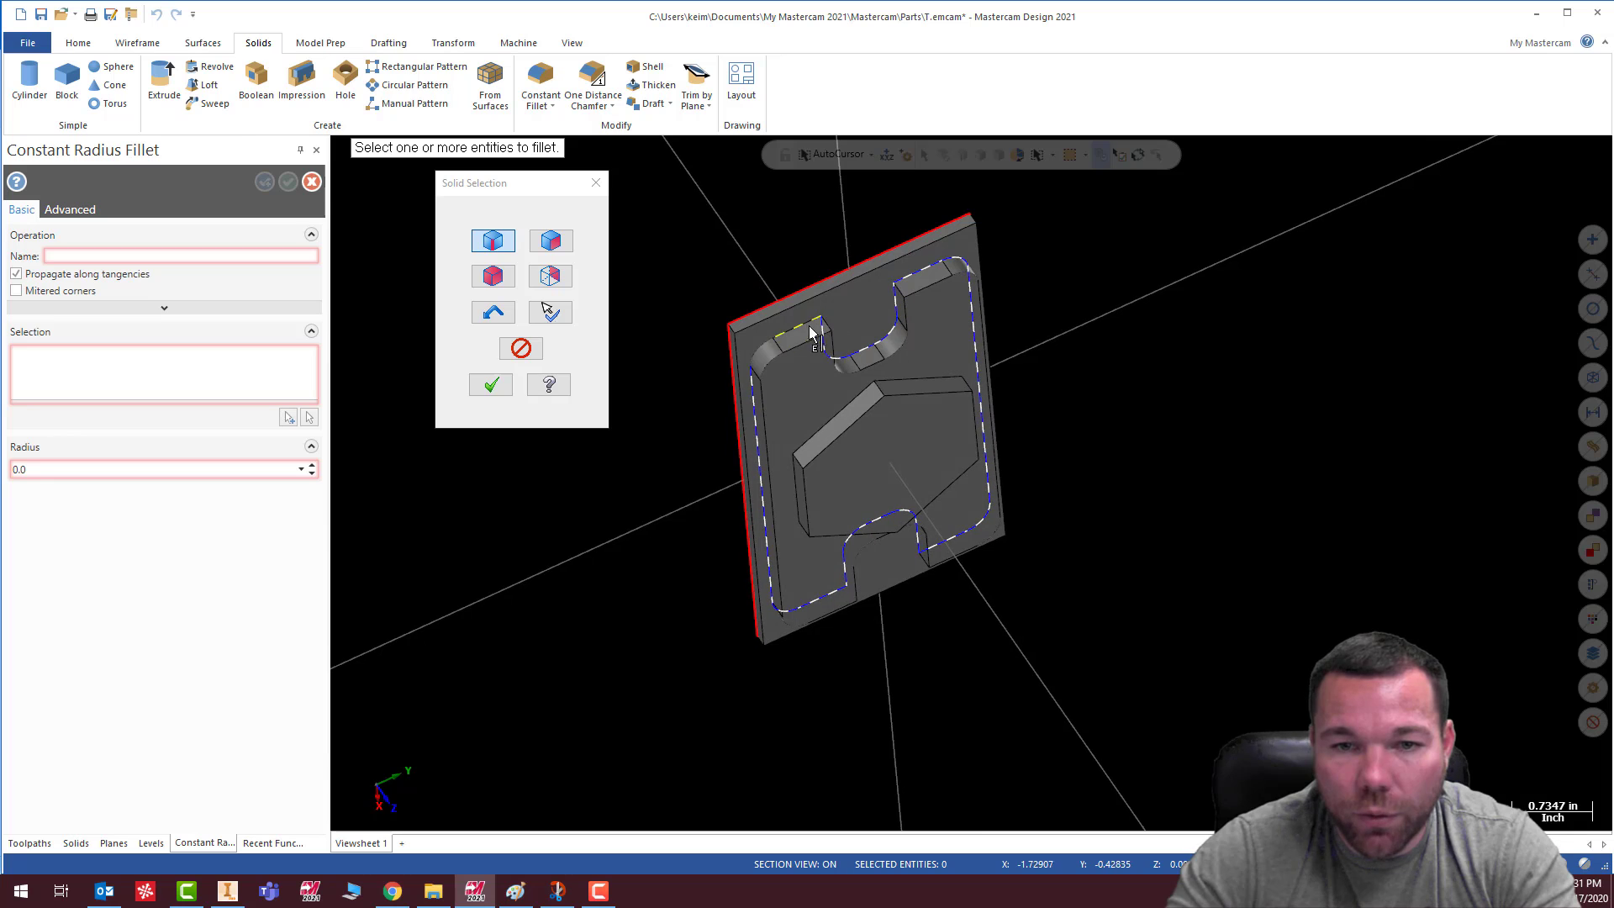
{"action": "left_click", "coordinate": [491, 384]}
{"action": "mouse_move", "coordinate": [955, 540]}
{"action": "middle_mouse_down"}
{"action": "mouse_move", "coordinate": [908, 288]}
{"action": "mouse_move", "coordinate": [966, 317]}
{"action": "mouse_move", "coordinate": [832, 284]}
{"action": "mouse_move", "coordinate": [915, 274]}
{"action": "mouse_move", "coordinate": [883, 286]}
{"action": "middle_mouse_up"}
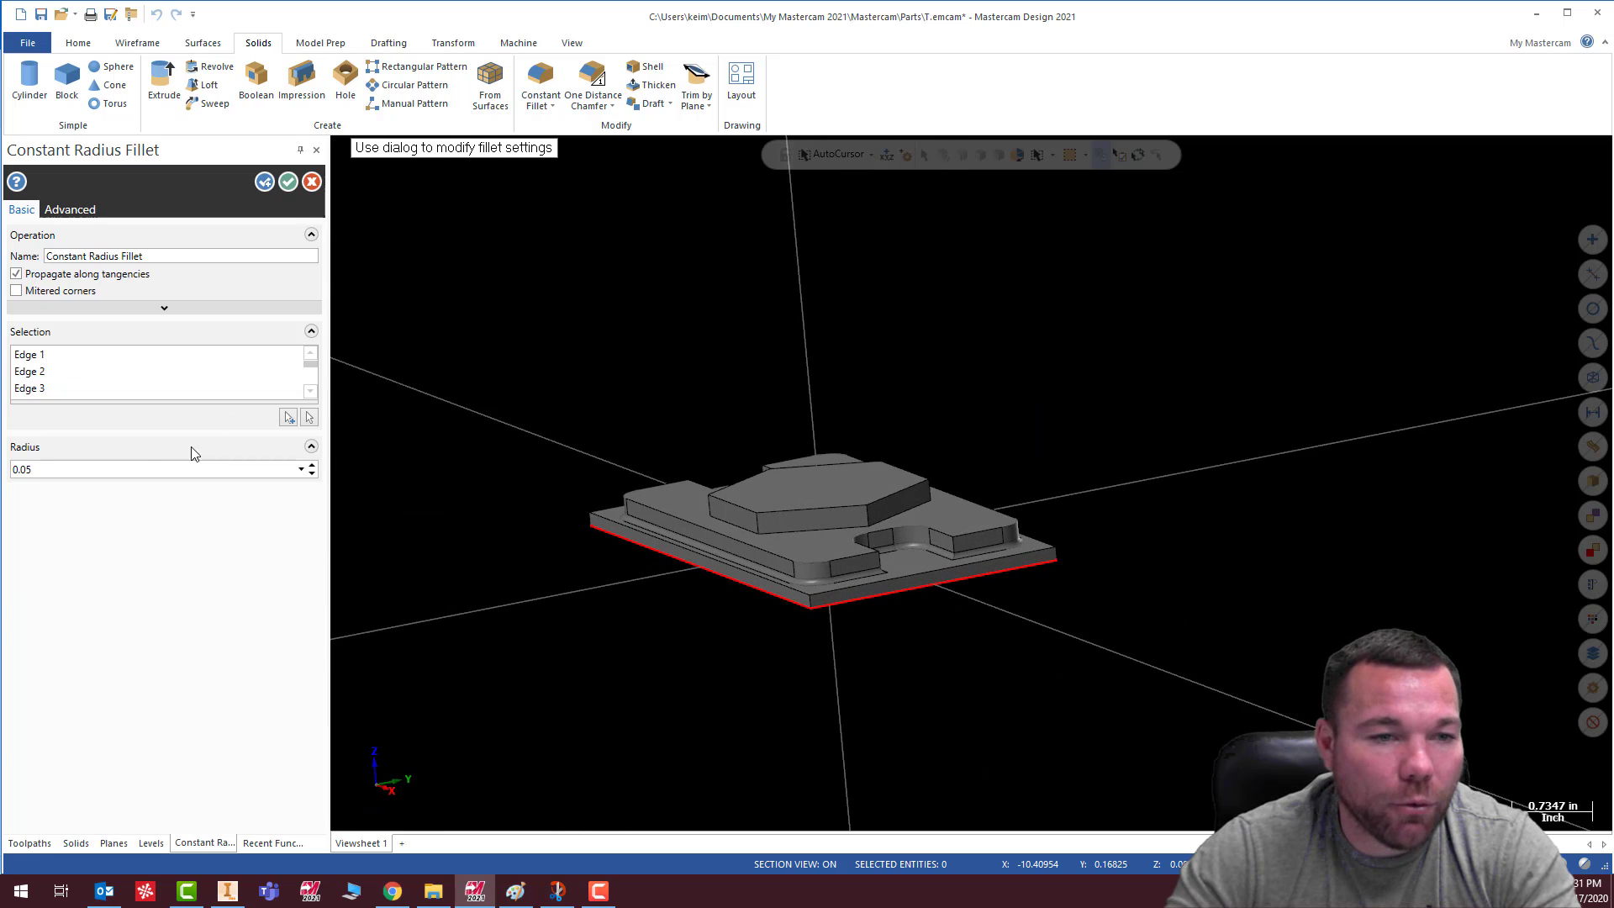
{"action": "type", "text": ".125"}
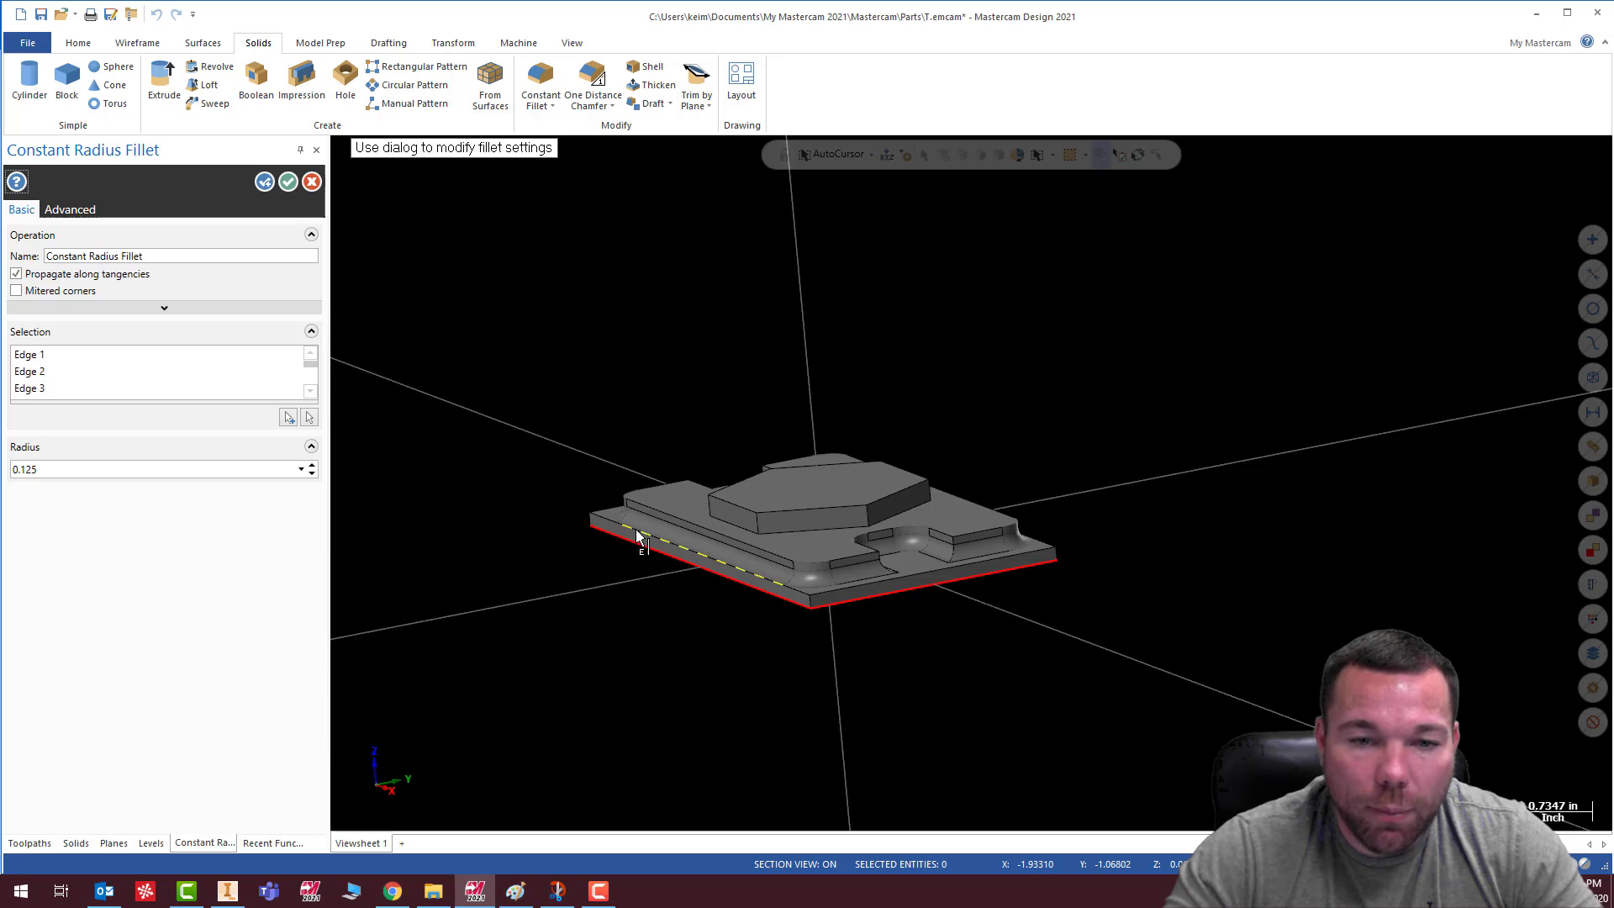
{"action": "mouse_move", "coordinate": [719, 507]}
{"action": "middle_mouse_down"}
{"action": "mouse_move", "coordinate": [747, 550]}
{"action": "mouse_move", "coordinate": [761, 483]}
{"action": "mouse_move", "coordinate": [771, 551]}
{"action": "middle_mouse_up"}
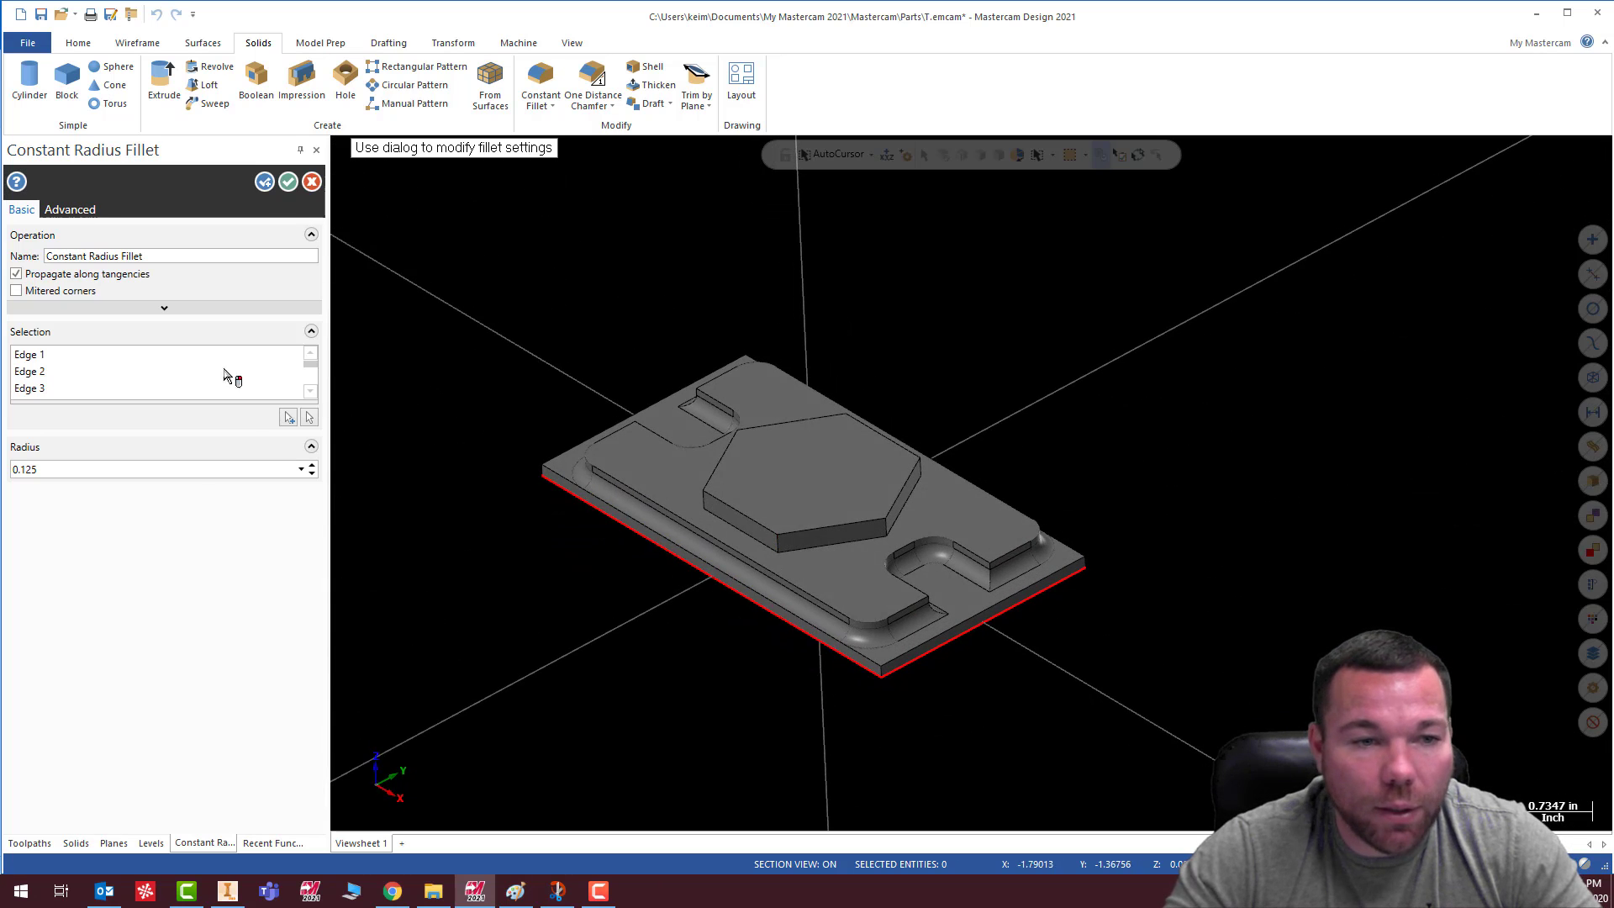
{"action": "left_click", "coordinate": [265, 181]}
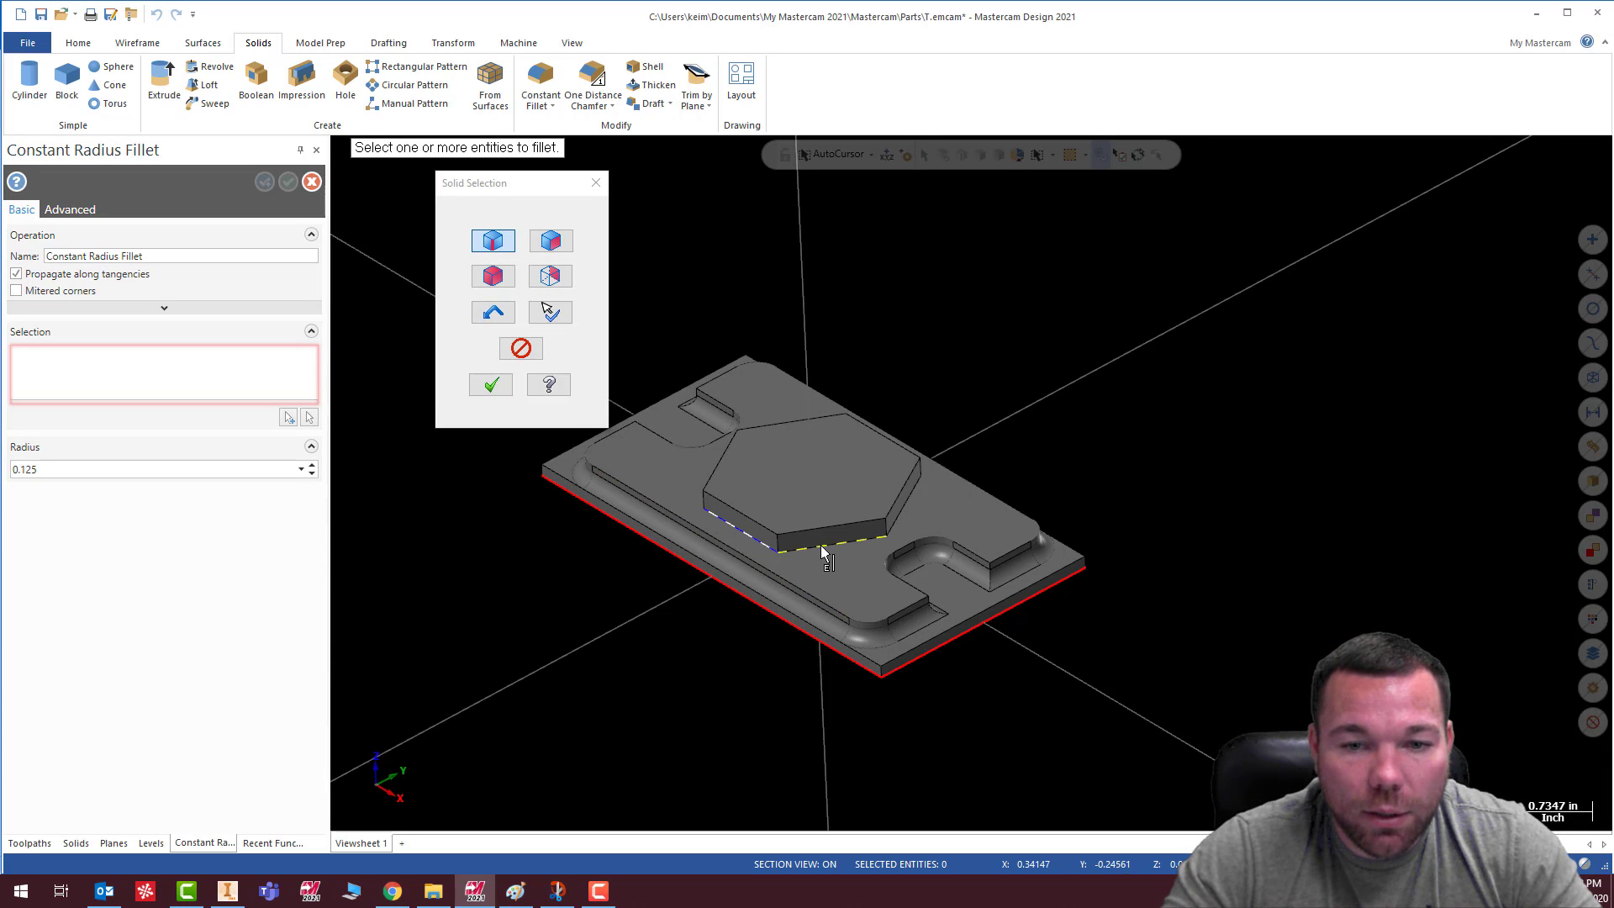
Fillet the six lower edges of the hexagon where it meets the notched boss with a constant radius of 0.125
{"action": "middle_click_drag", "start_coordinate": [912, 504], "coordinate": [925, 466]}
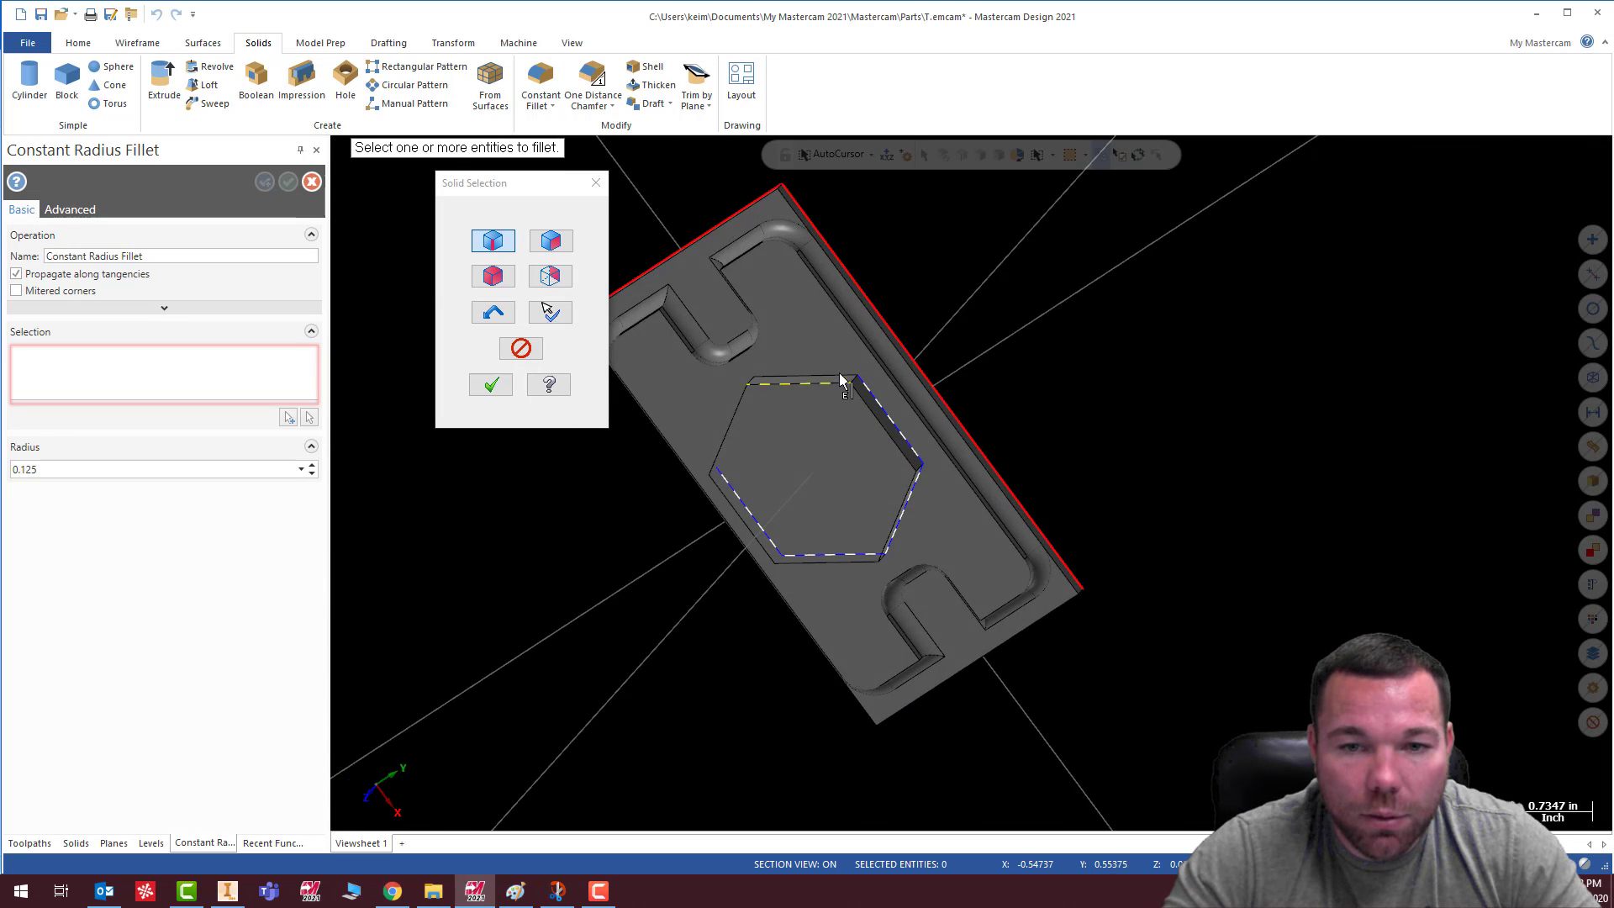
{"action": "mouse_move", "coordinate": [757, 387]}
{"action": "middle_mouse_down"}
{"action": "mouse_move", "coordinate": [894, 412]}
{"action": "mouse_move", "coordinate": [749, 425]}
{"action": "middle_mouse_up"}
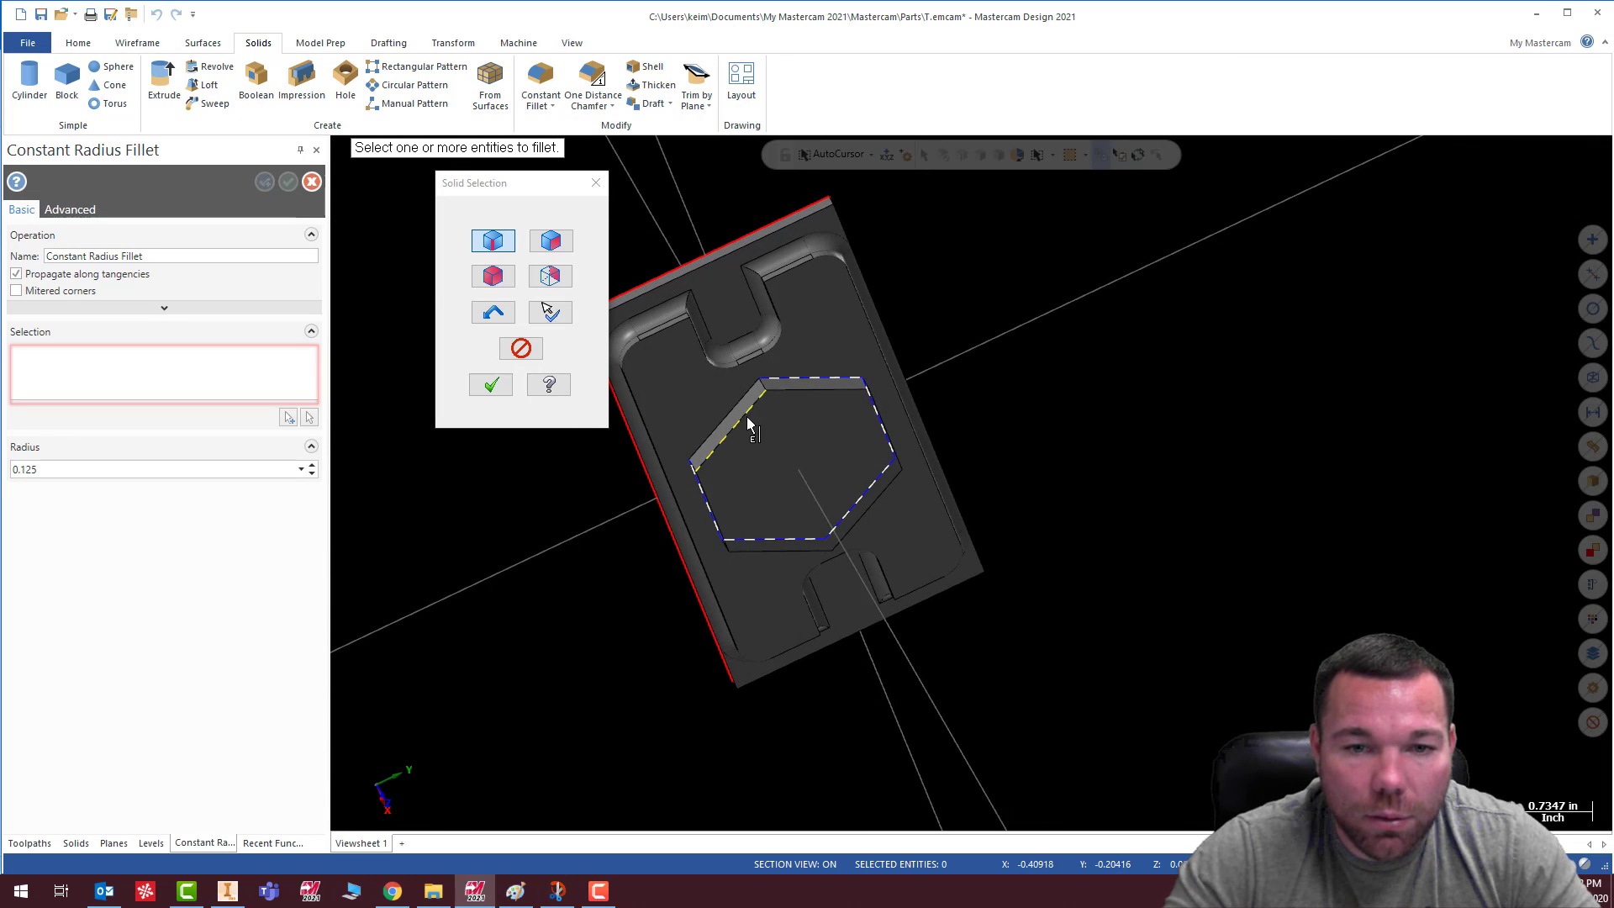
{"action": "left_click", "coordinate": [491, 385]}
{"action": "mouse_move", "coordinate": [487, 389]}
{"action": "middle_mouse_down"}
{"action": "mouse_move", "coordinate": [854, 494]}
{"action": "mouse_move", "coordinate": [782, 263]}
{"action": "mouse_move", "coordinate": [825, 209]}
{"action": "mouse_move", "coordinate": [954, 337]}
{"action": "mouse_move", "coordinate": [930, 386]}
{"action": "mouse_move", "coordinate": [980, 300]}
{"action": "mouse_move", "coordinate": [937, 295]}
{"action": "mouse_move", "coordinate": [887, 338]}
{"action": "mouse_move", "coordinate": [505, 252]}
{"action": "middle_mouse_up"}
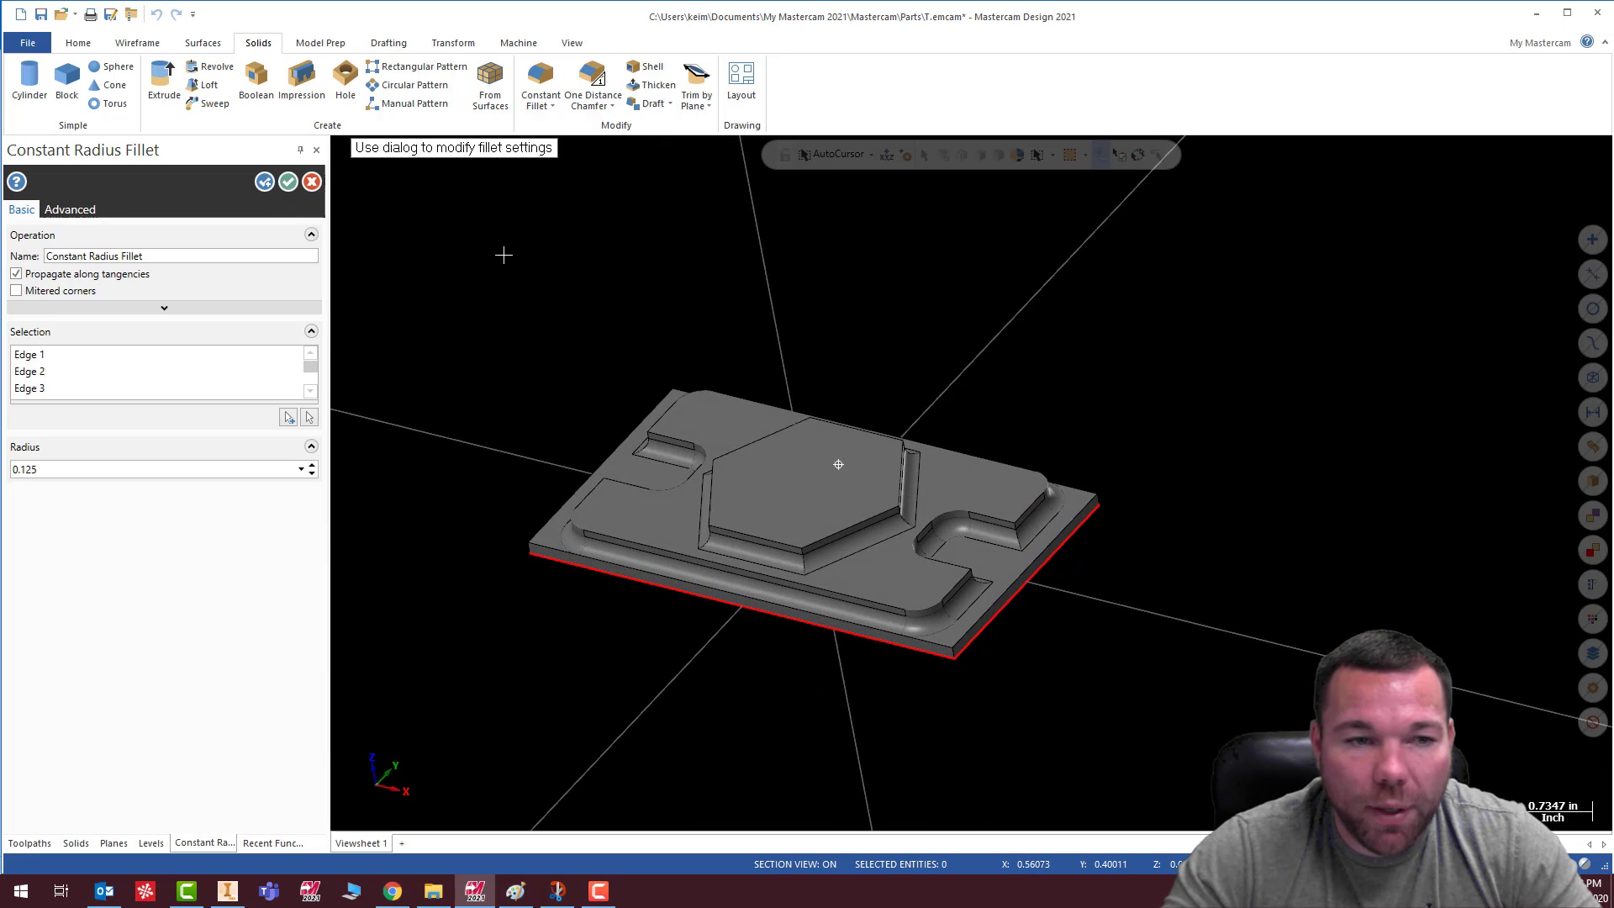
{"action": "left_click", "coordinate": [289, 181]}
{"action": "scroll", "coordinate": [878, 502], "scroll_direction": "up", "scroll_amount": 1}
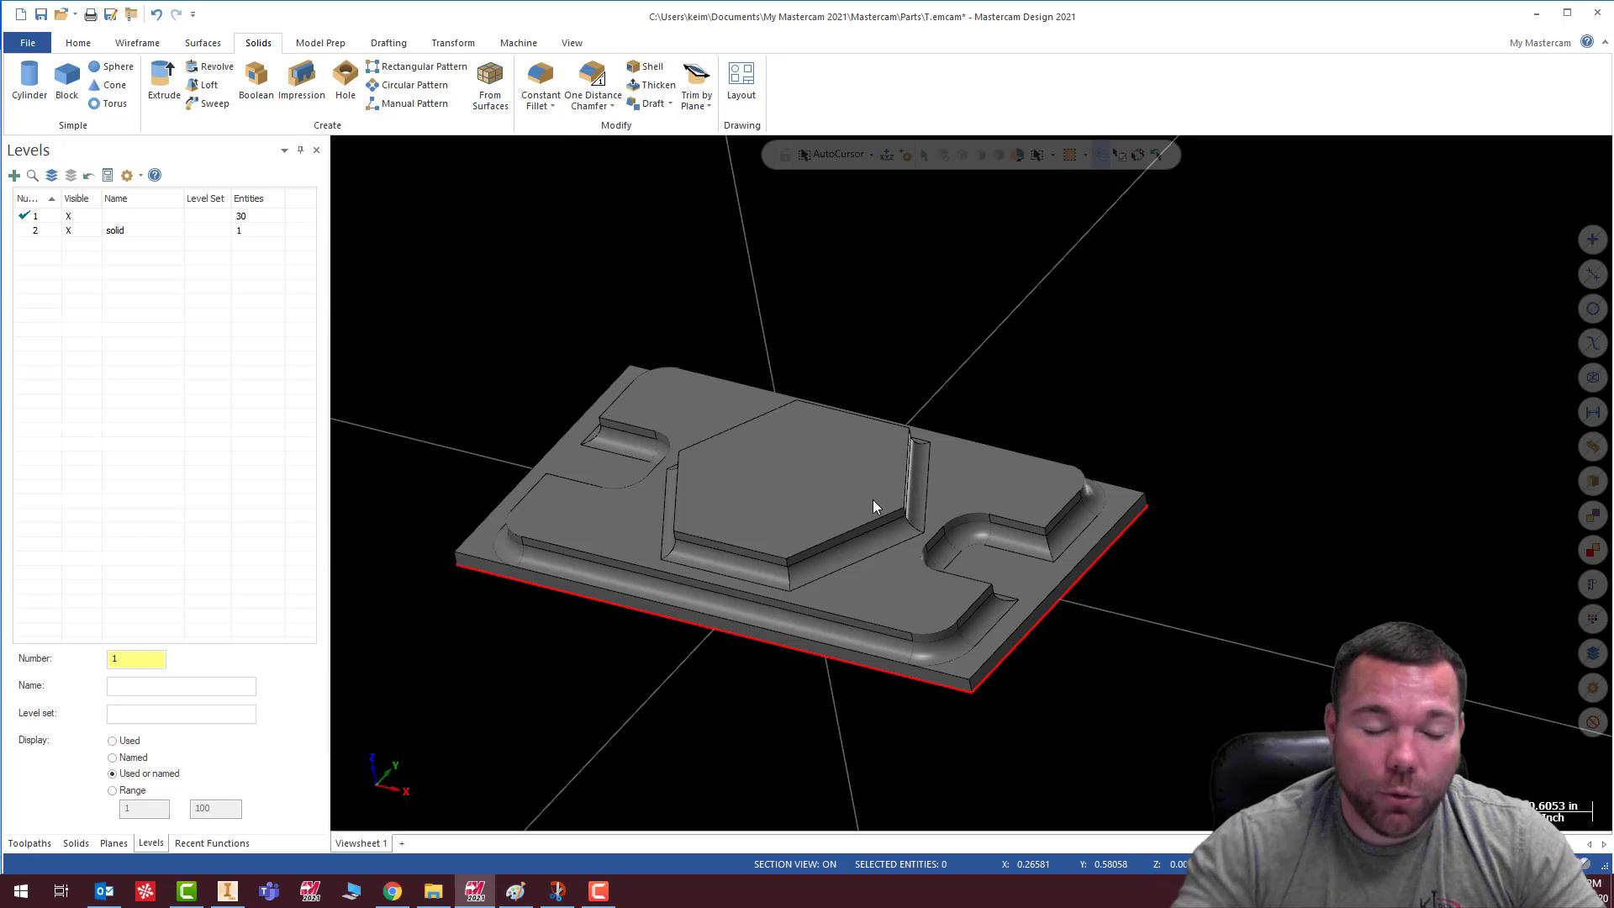
{"action": "left_click", "coordinate": [129, 218]}
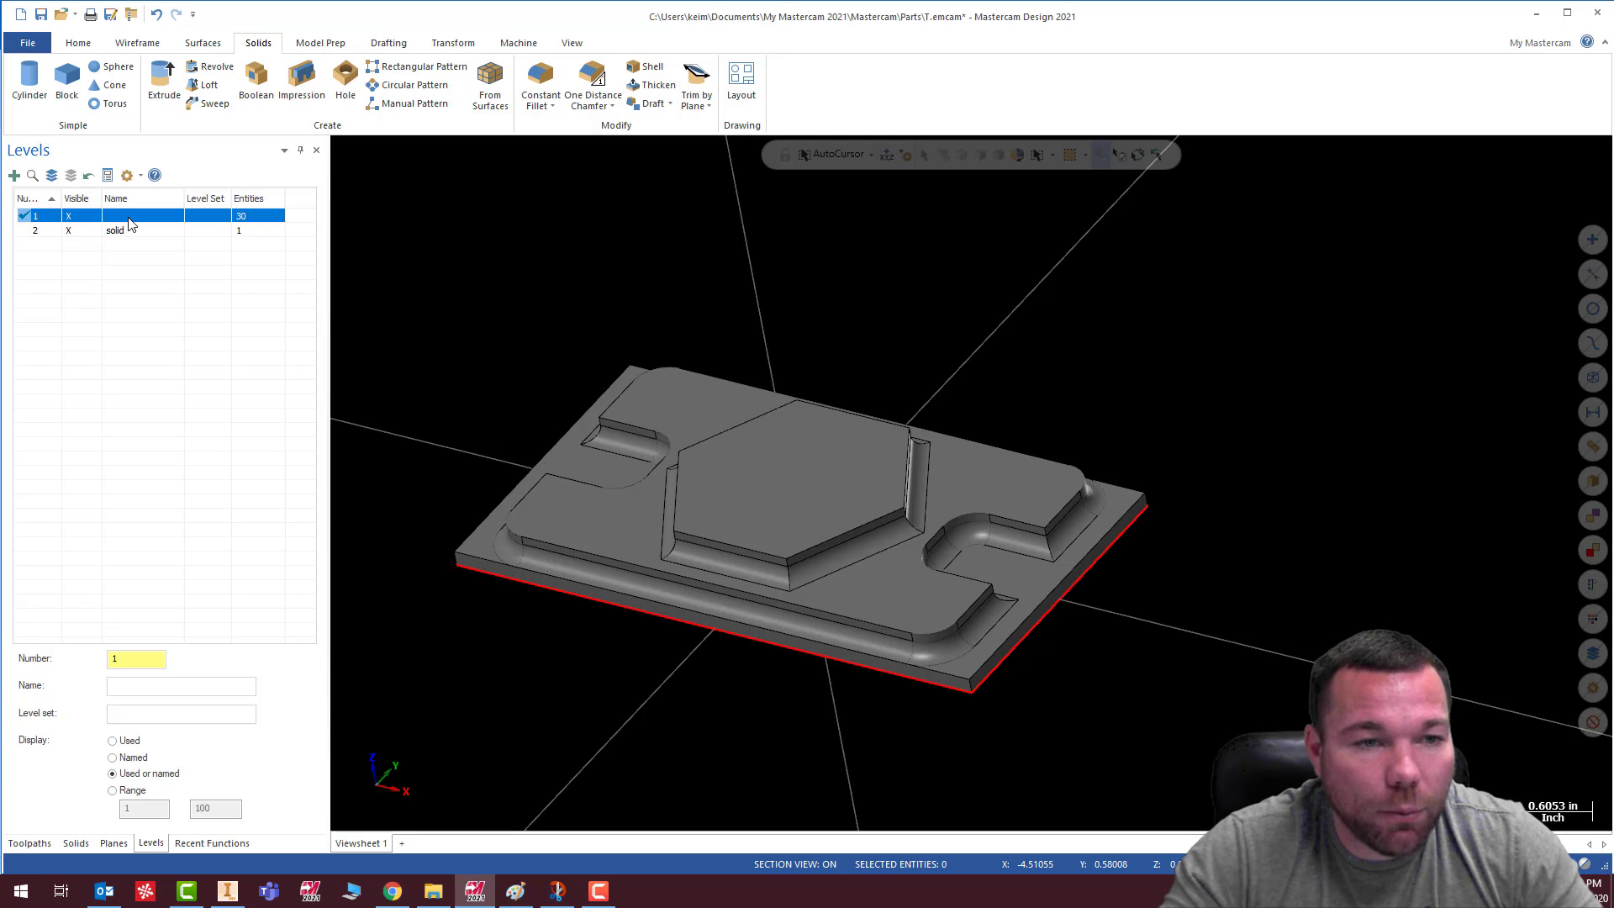
{"action": "left_click", "coordinate": [49, 232]}
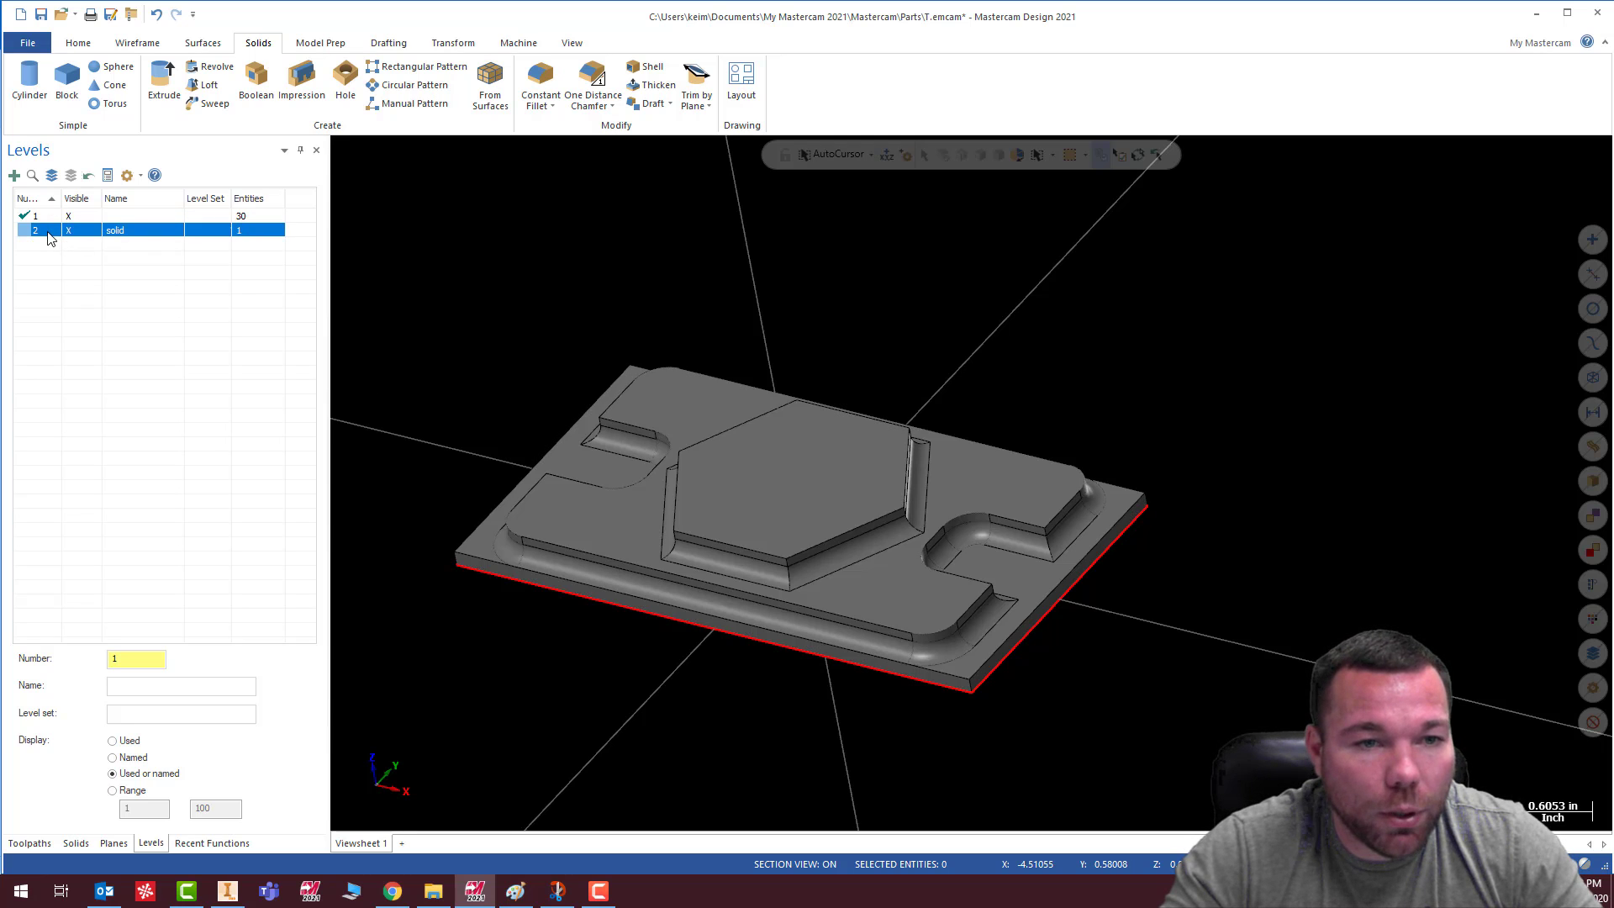
{"action": "left_click", "coordinate": [774, 456]}
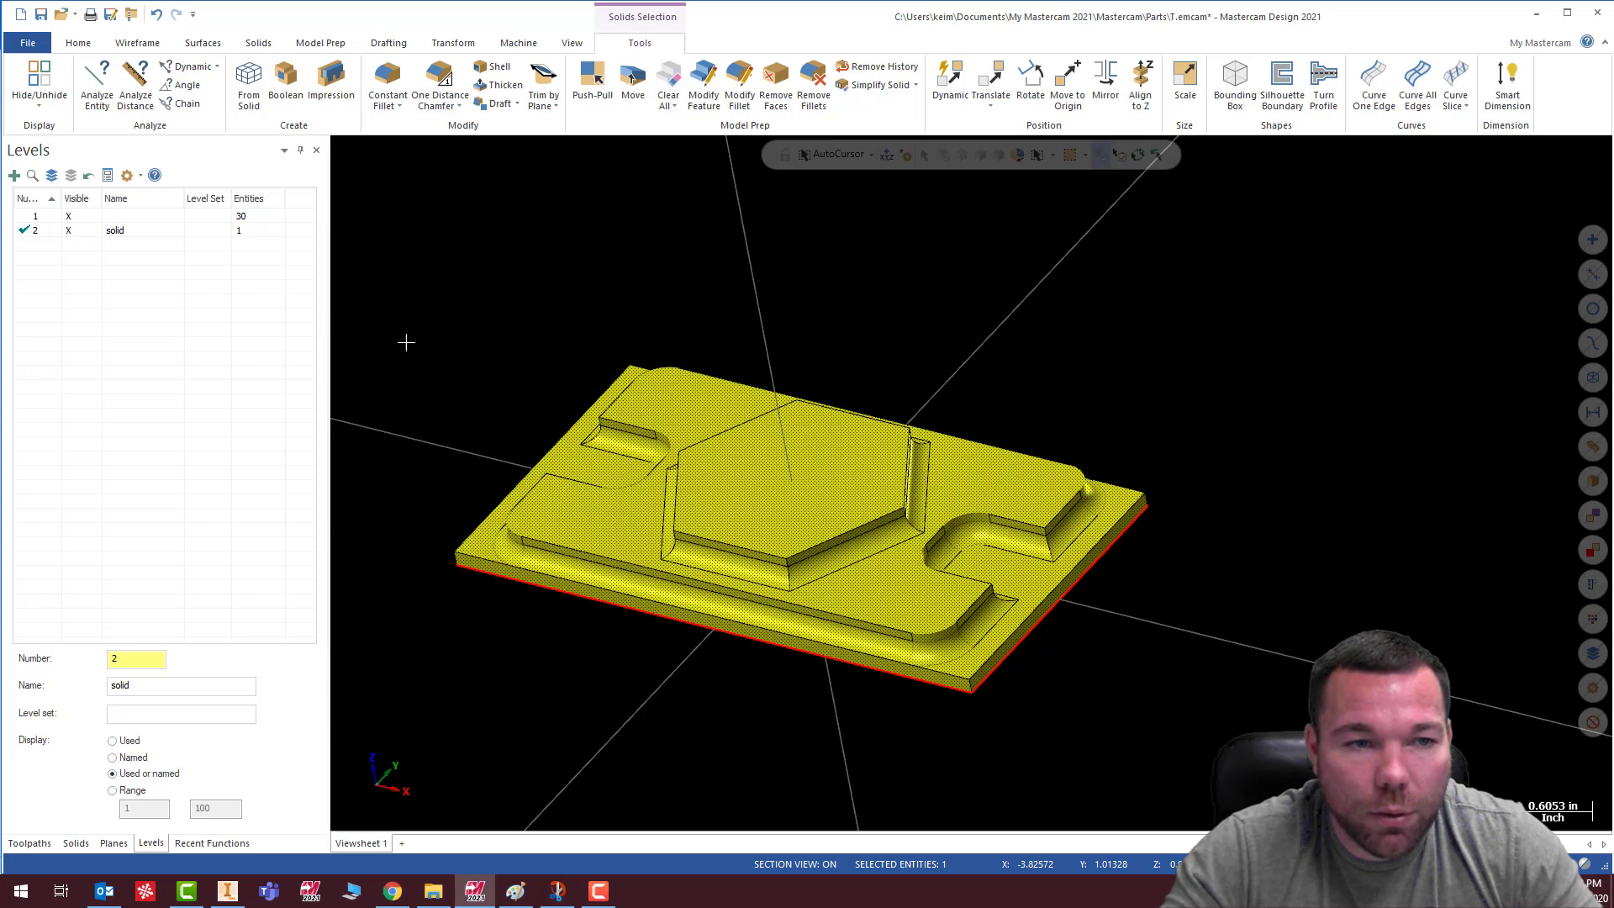
{"action": "left_click", "coordinate": [50, 217]}
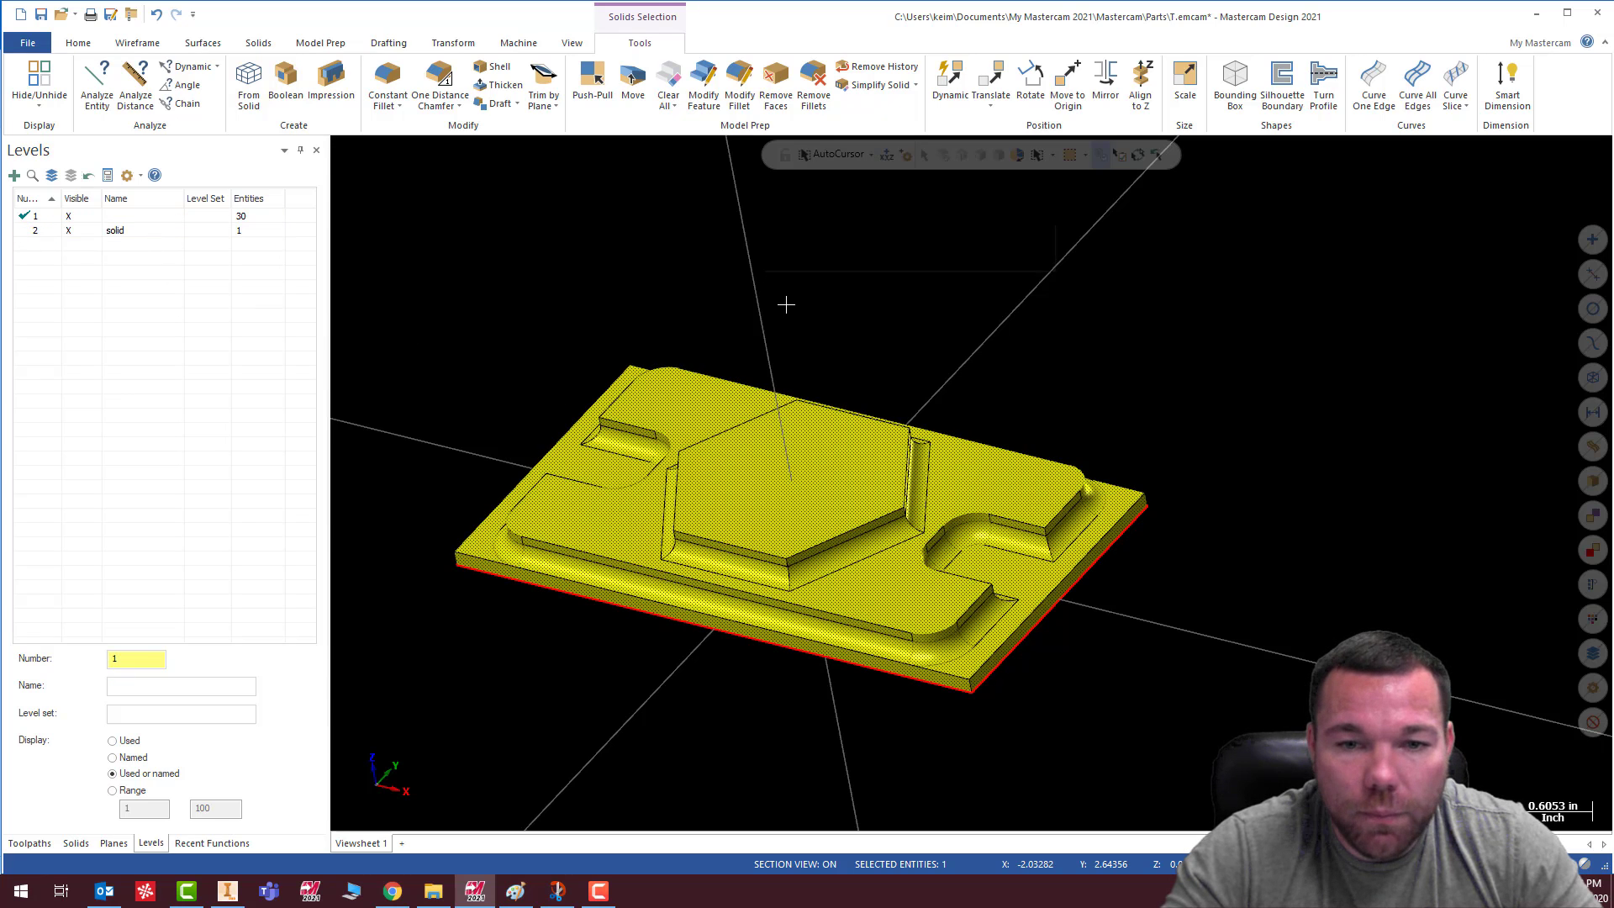
Set the front view and check the section dimensions of the stepped centre on the part drawing in Snip & Sketch
{"action": "right_click", "coordinate": [765, 282]}
{"action": "left_click", "coordinate": [886, 399]}
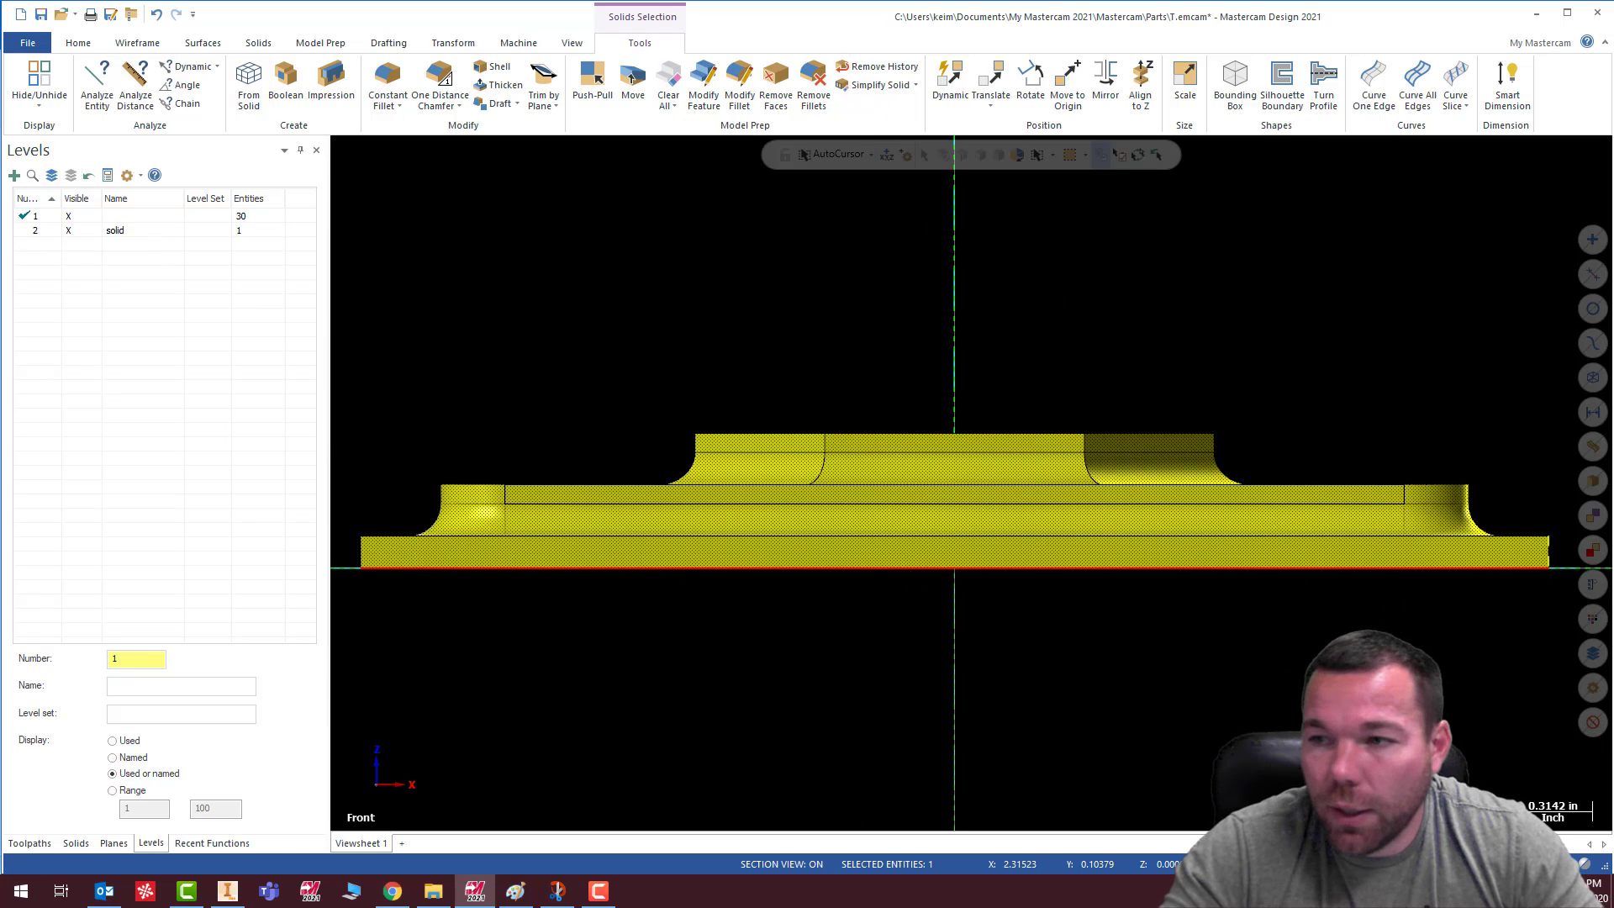
{"action": "mouse_move", "coordinate": [1093, 907]}
{"action": "left_mouse_down"}
{"action": "mouse_move", "coordinate": [723, 235]}
{"action": "mouse_move", "coordinate": [571, 44]}
{"action": "left_mouse_up"}
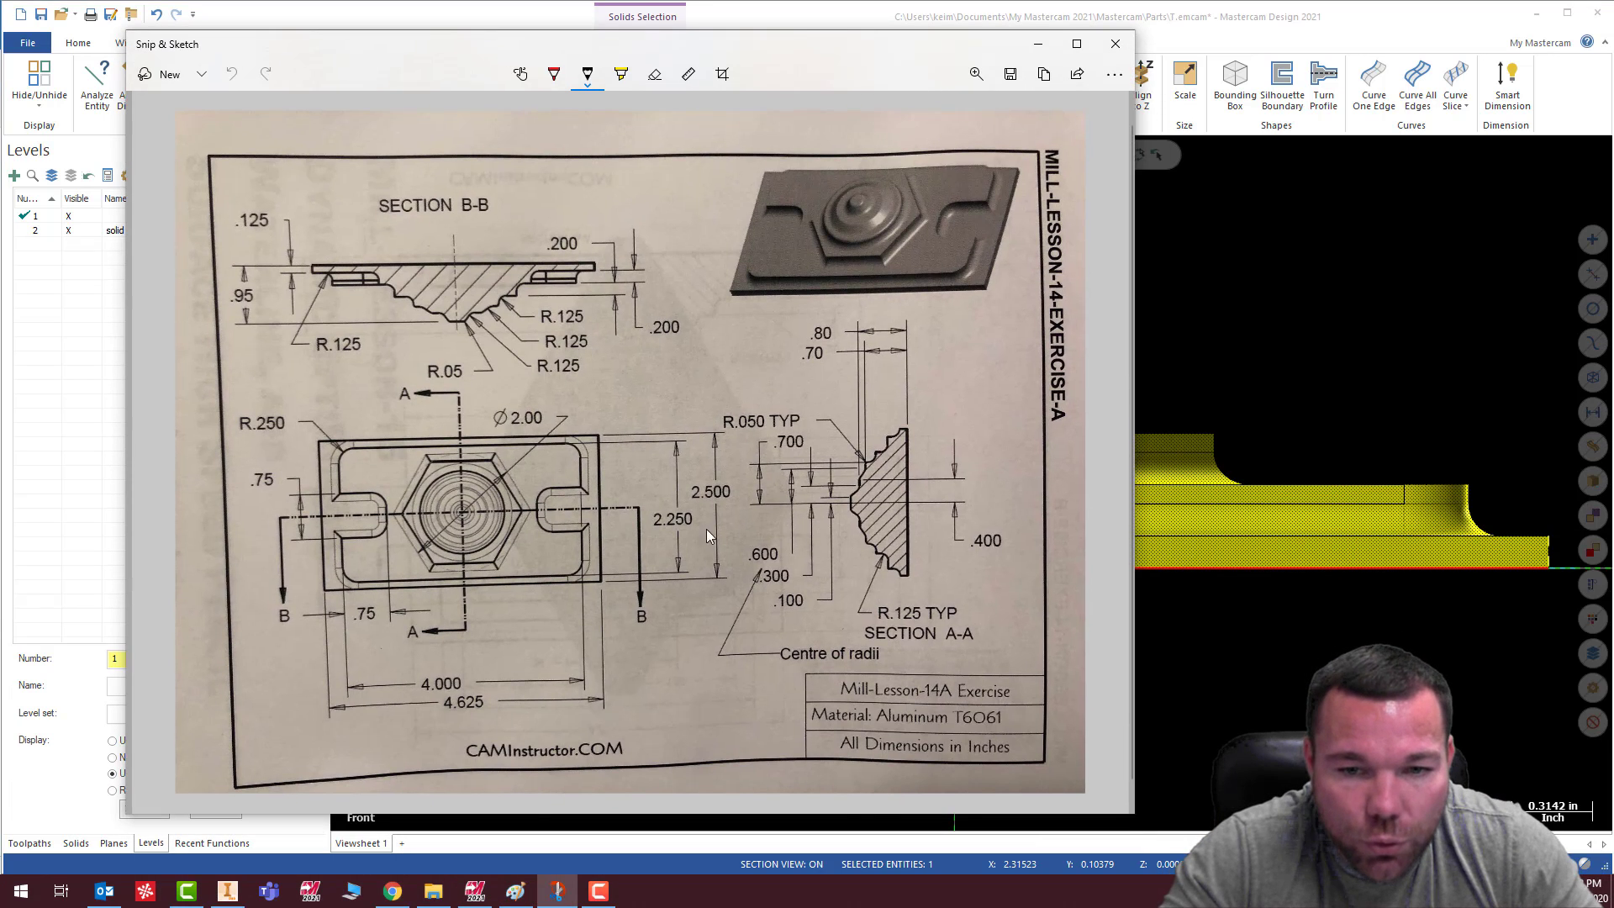
{"action": "left_click", "coordinate": [1076, 44]}
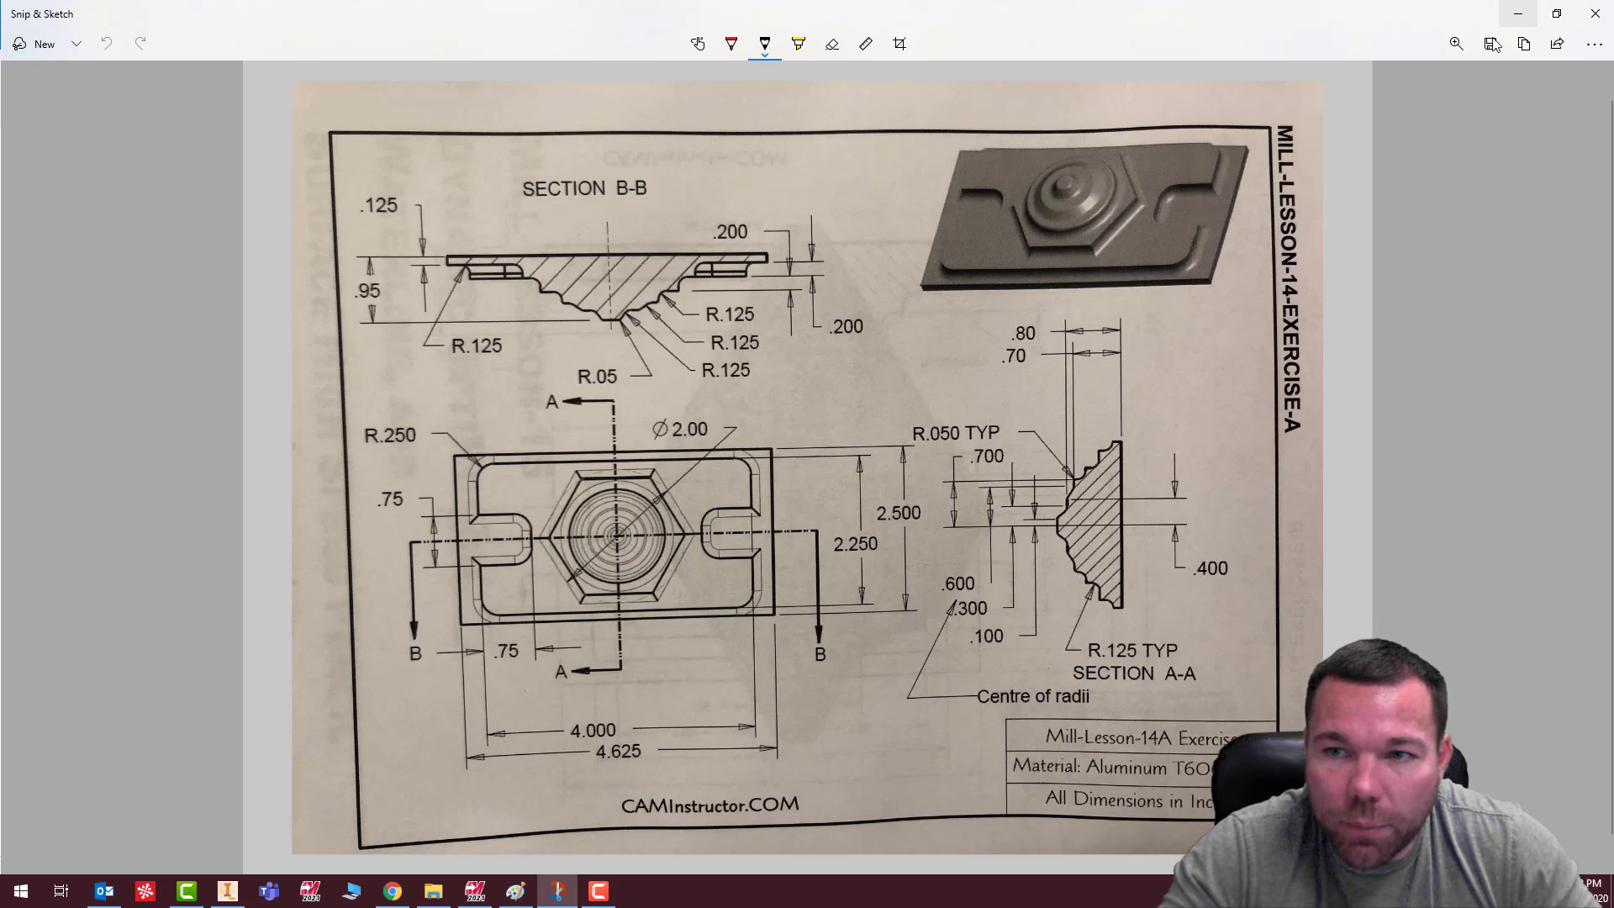
{"action": "left_click", "coordinate": [1519, 13]}
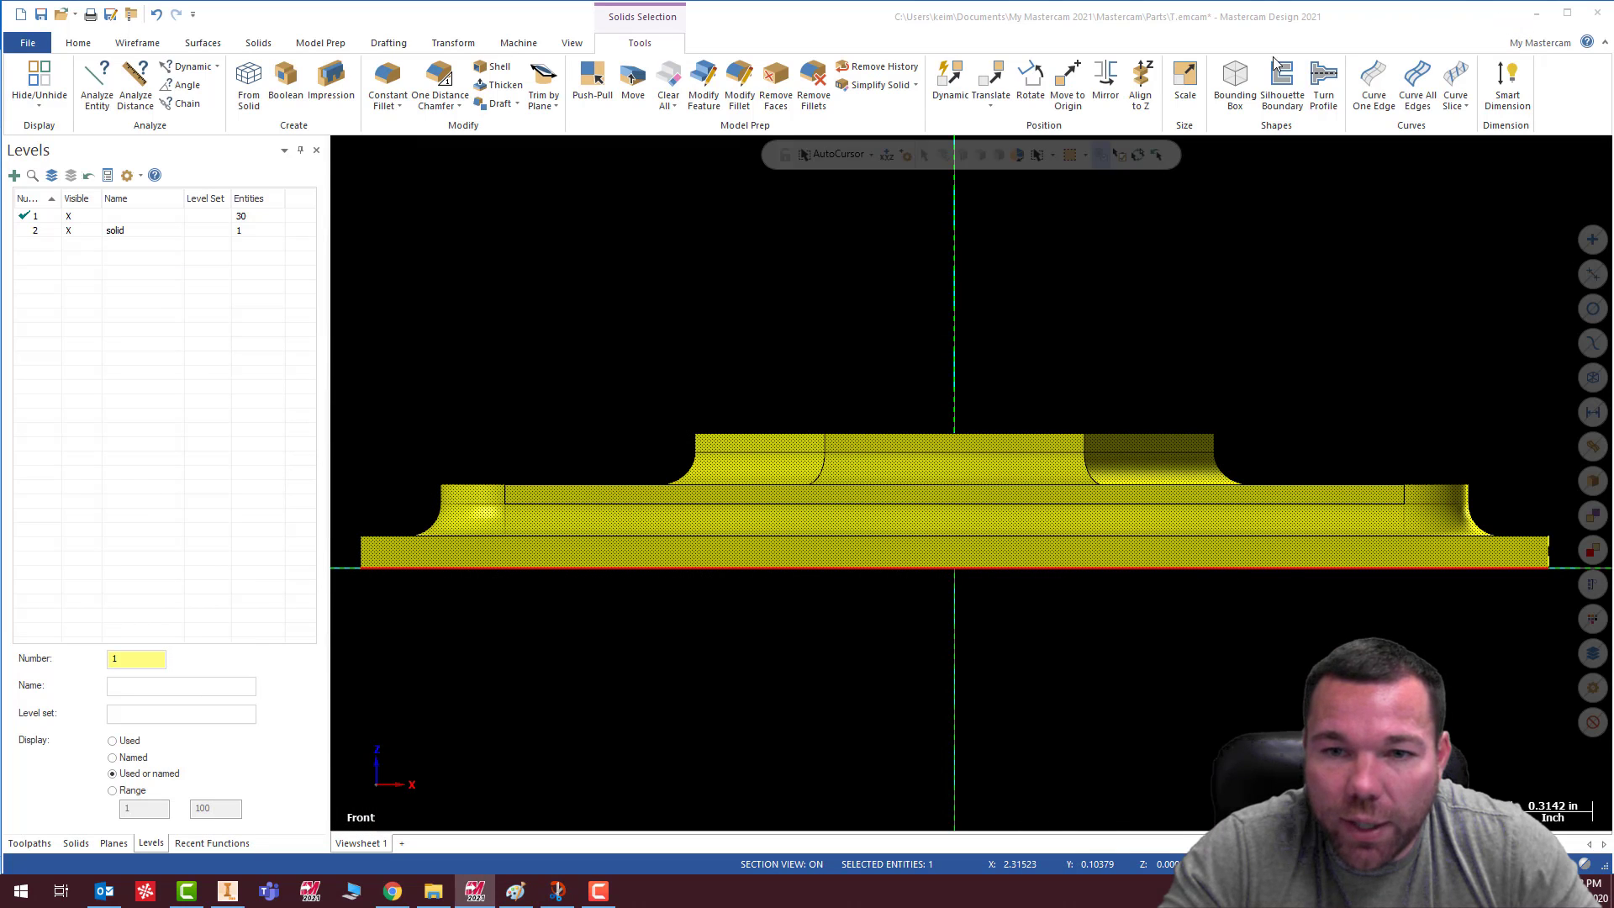
Draw a vertical centre line from 0,.525 to 0,.95 with Line Endpoints
{"action": "left_click", "coordinate": [139, 42]}
{"action": "left_click", "coordinate": [124, 84]}
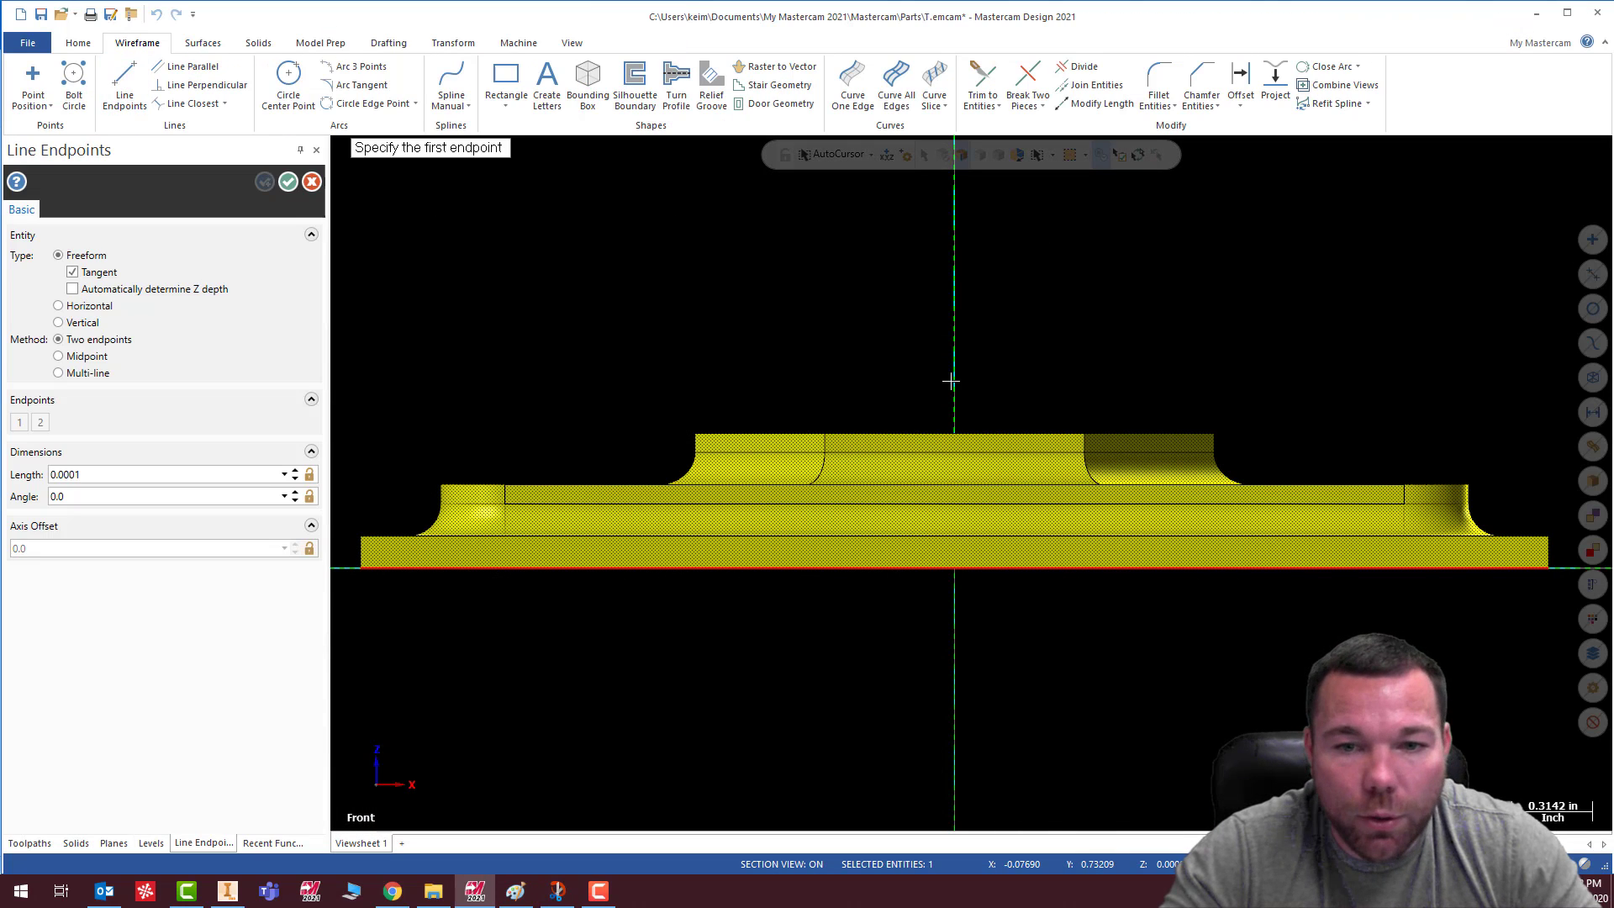
{"action": "key", "text": "space"}
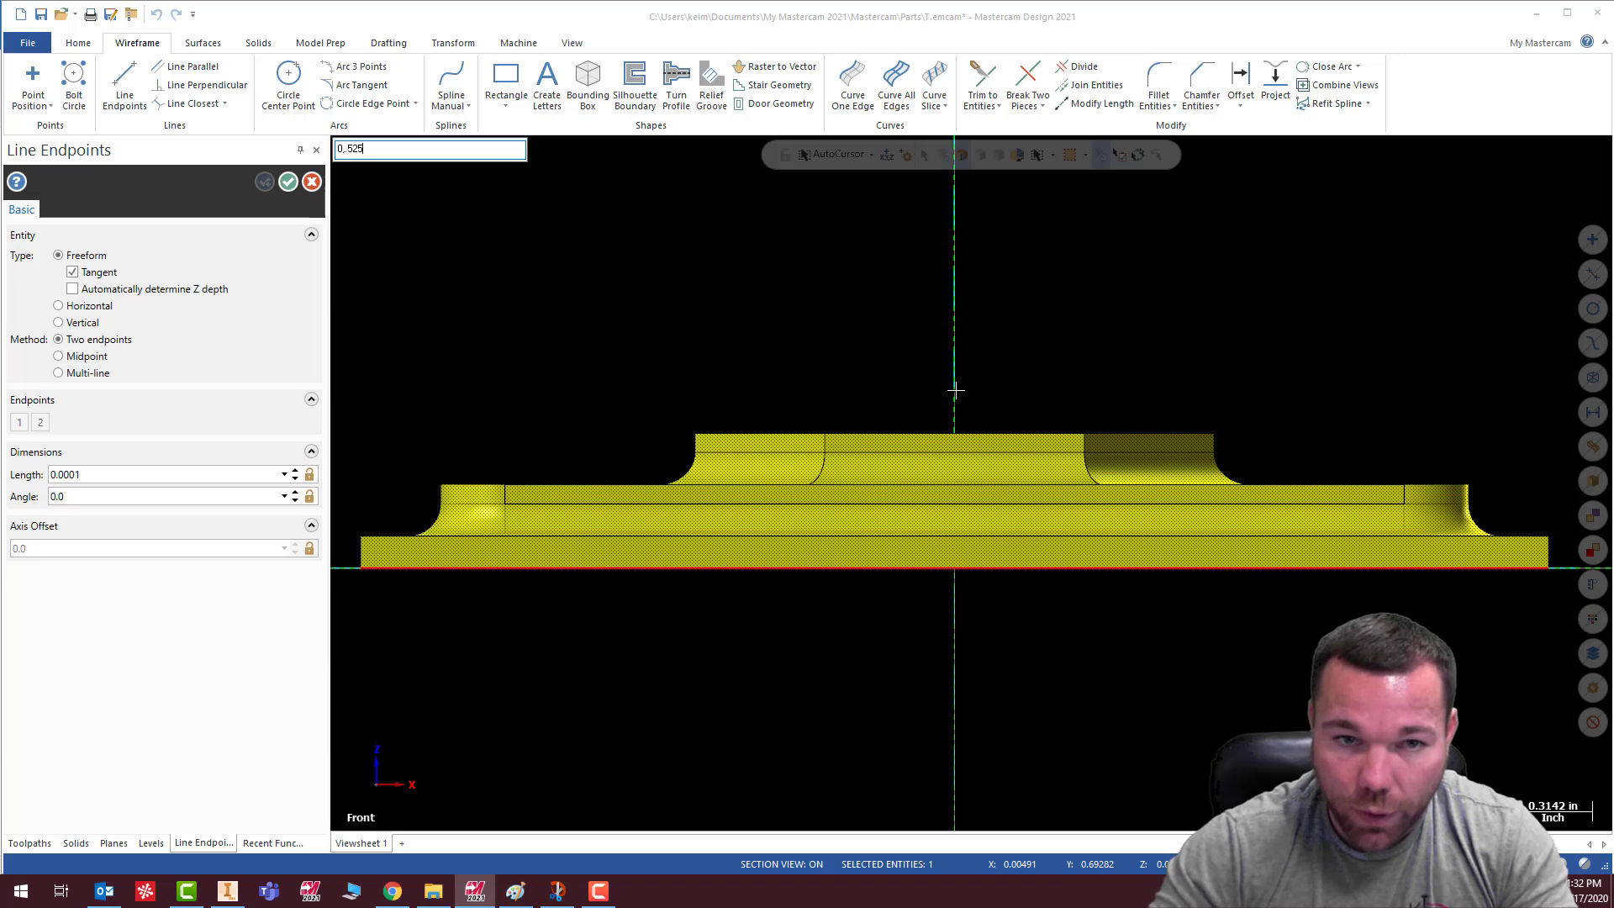
{"action": "key", "text": "Return"}
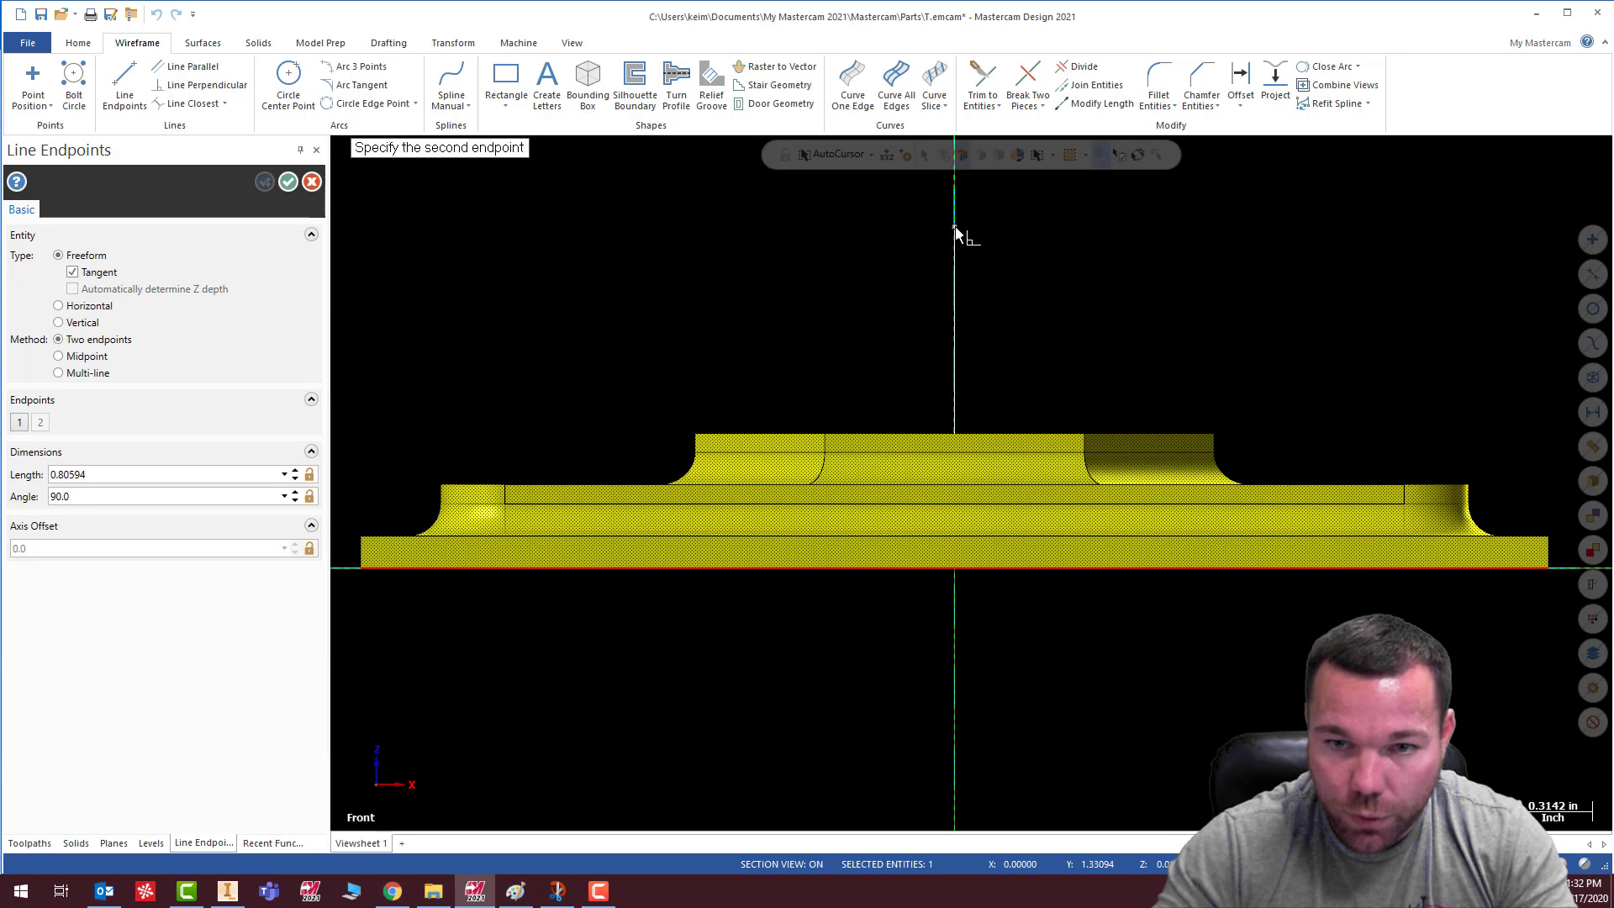
{"action": "key", "text": "space"}
{"action": "type", "text": "0,.95"}
{"action": "key", "text": "Return"}
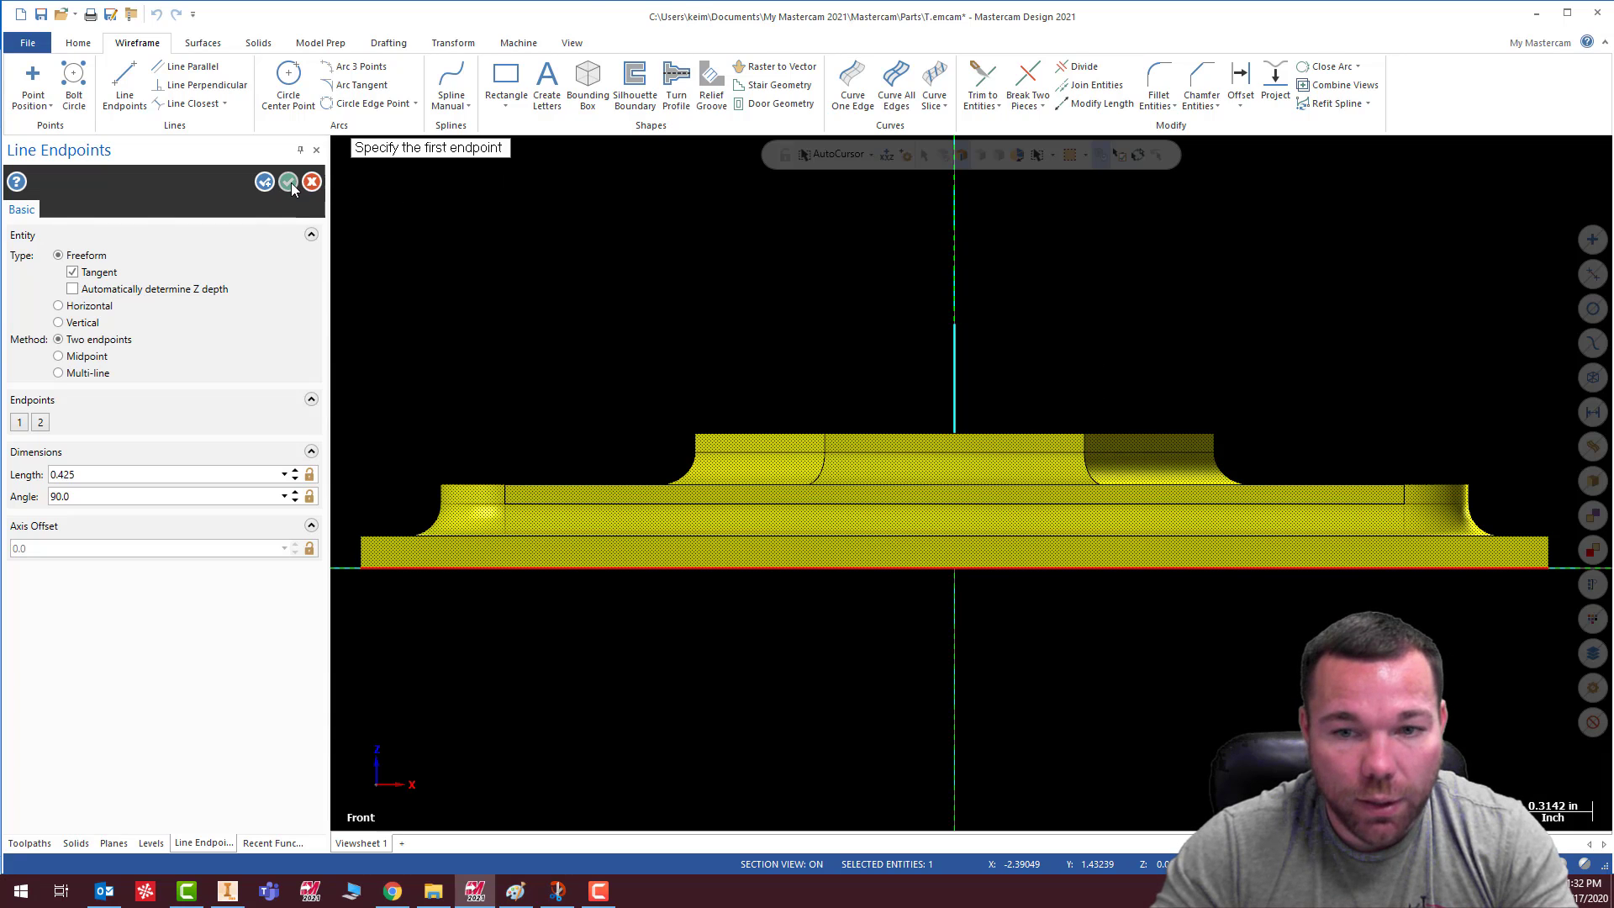
{"action": "left_click", "coordinate": [290, 185]}
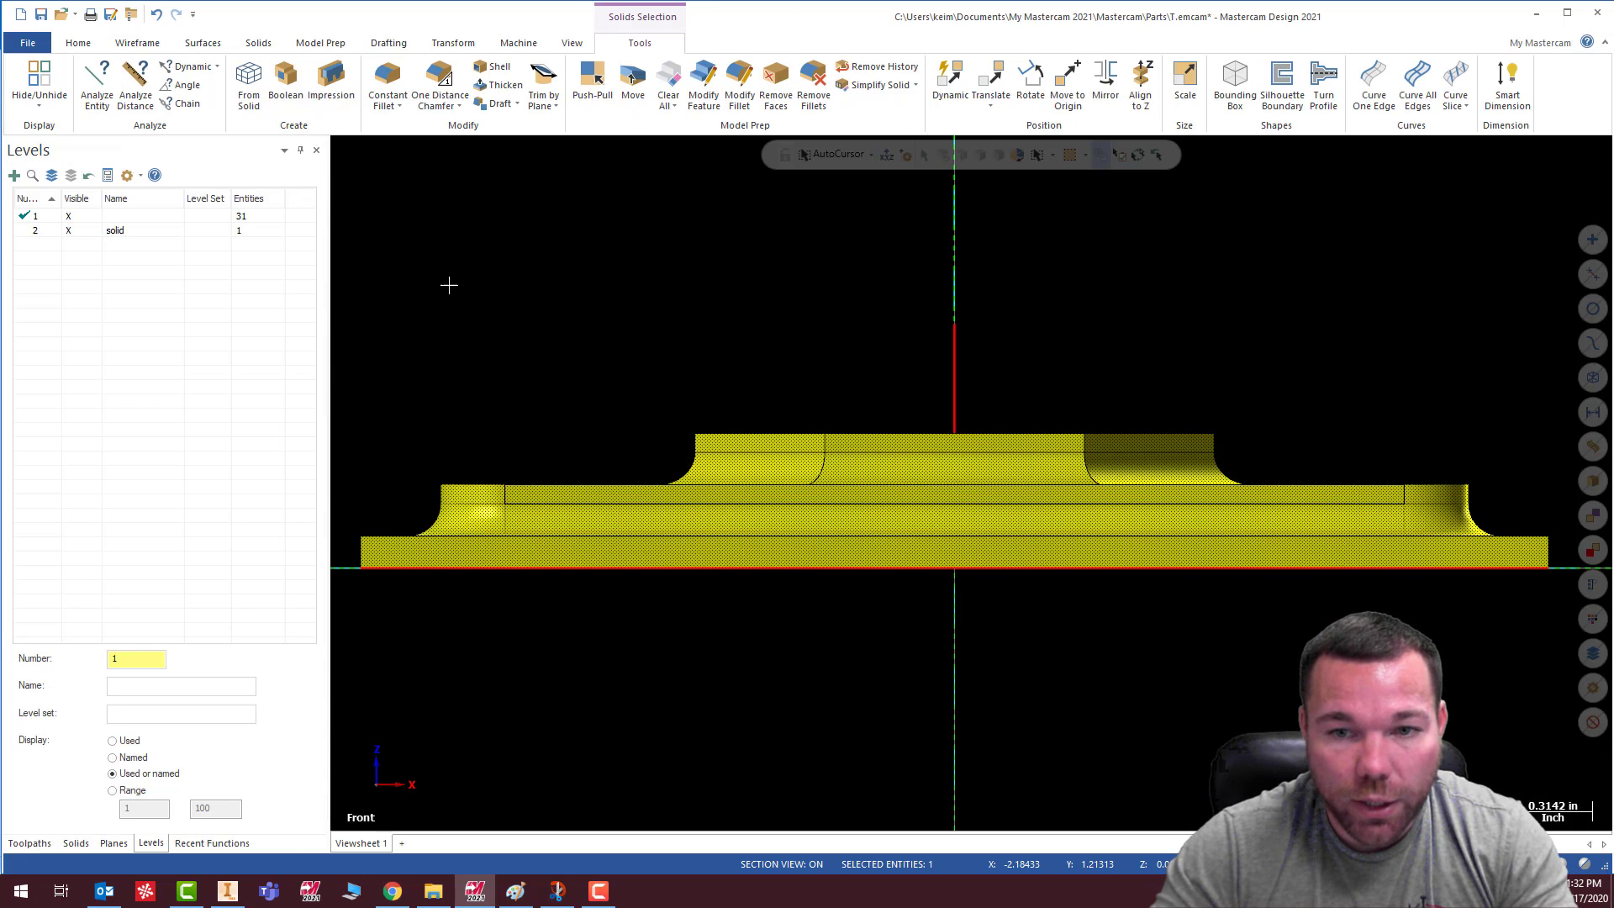
Check Section A-A on the part drawing and draw a vertical line about 0.28 long upward from .7,.525
{"action": "left_click", "coordinate": [135, 44]}
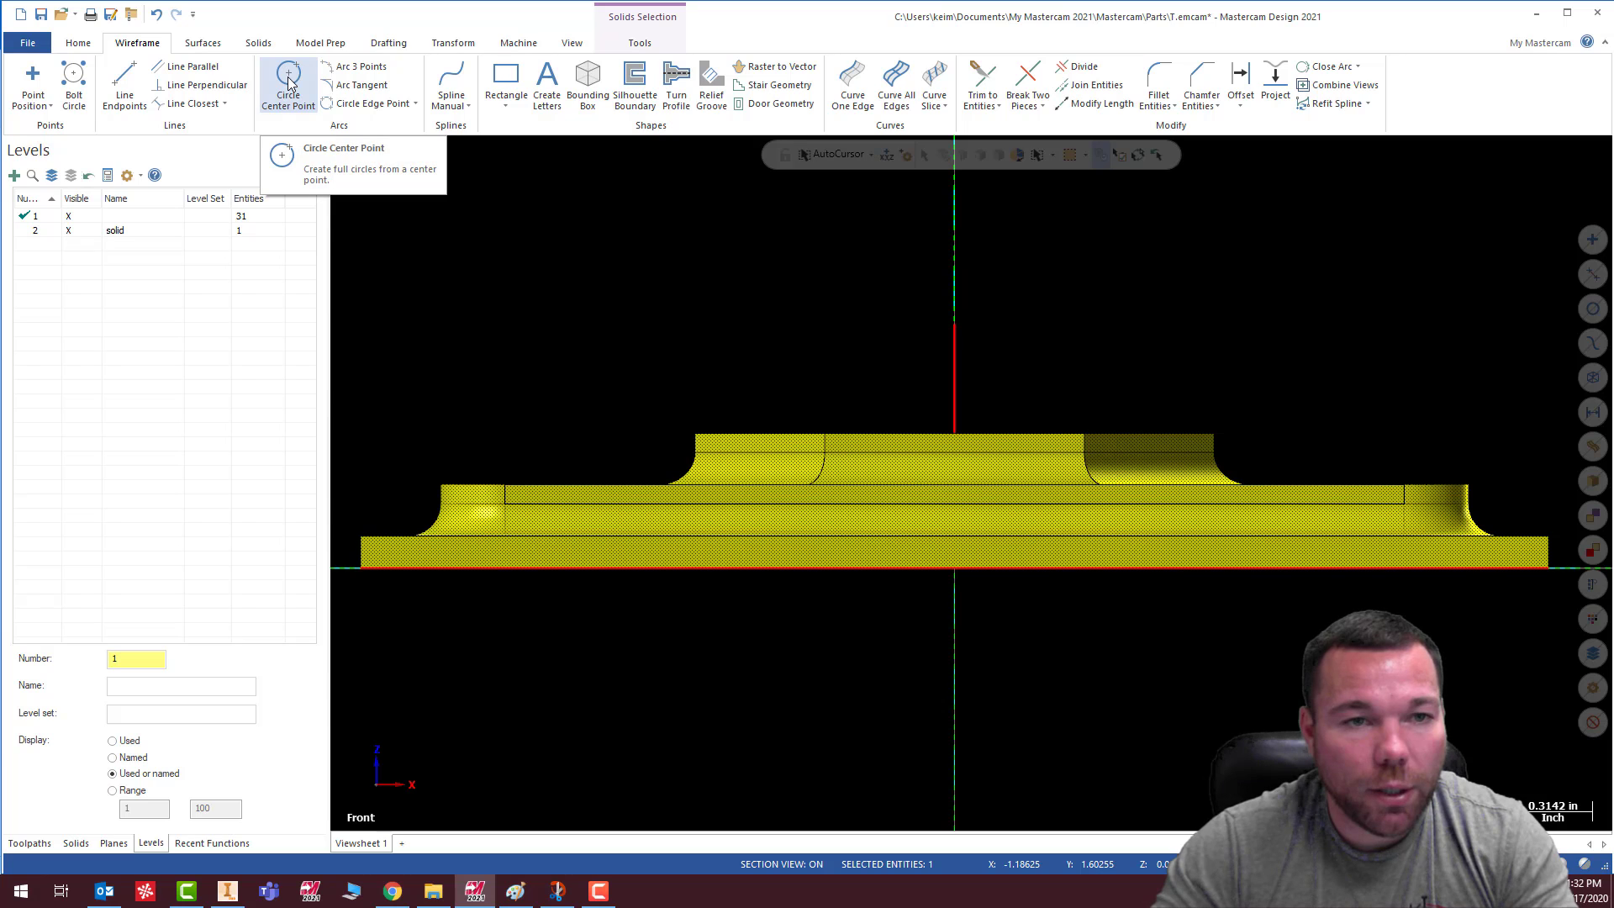
{"action": "left_click", "coordinate": [558, 891]}
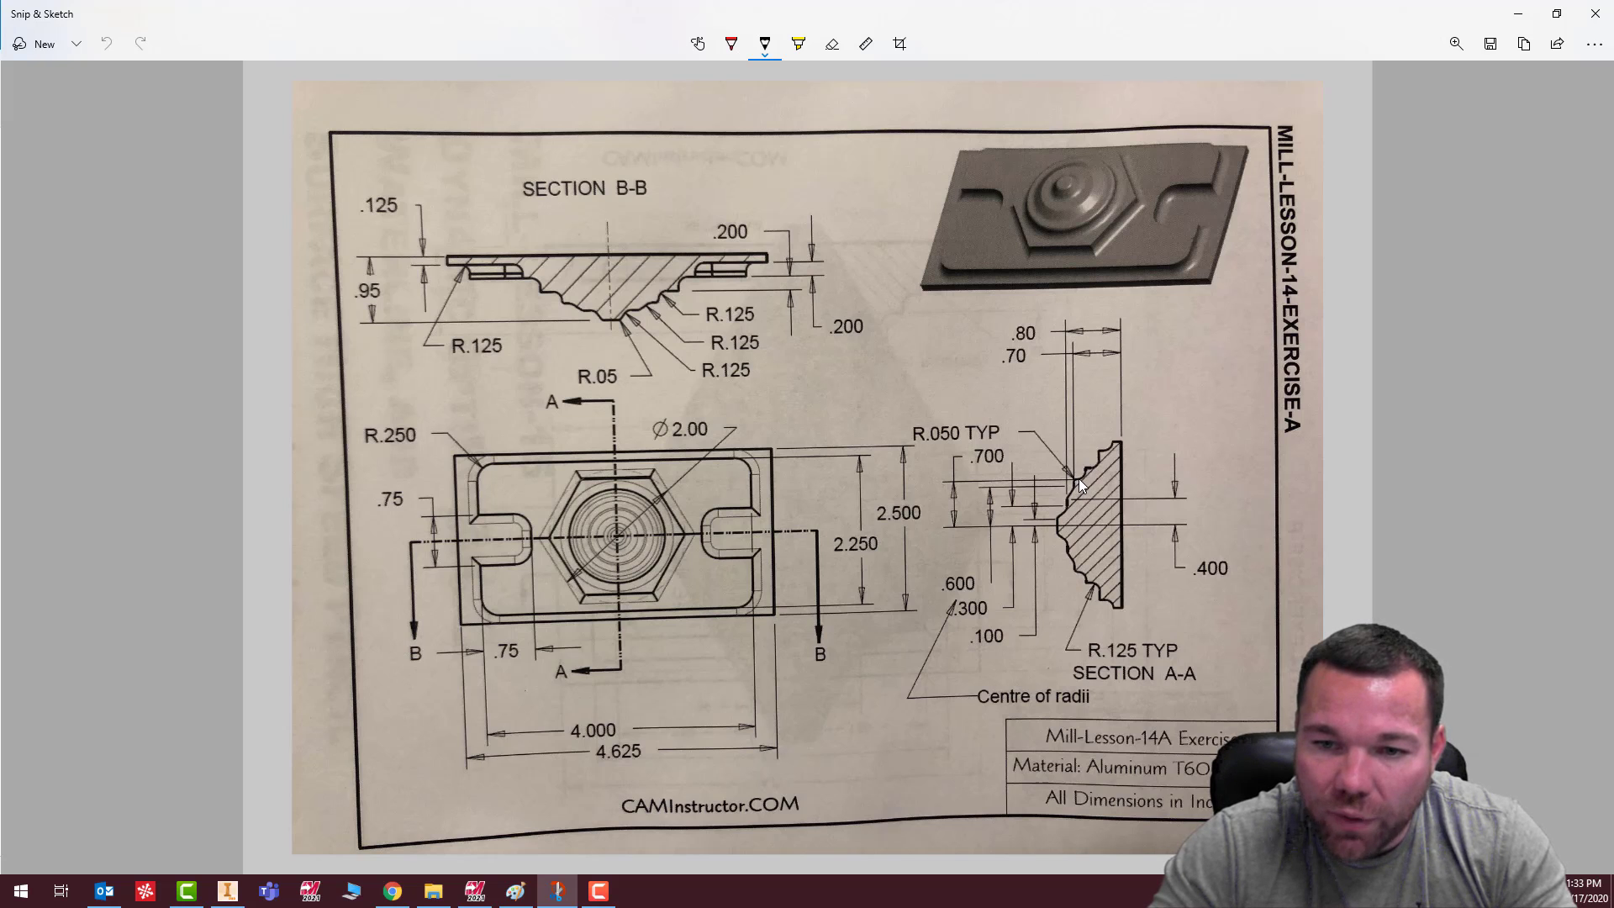
{"action": "scroll", "coordinate": [1081, 487], "scroll_direction": "up", "scroll_amount": 5, "text": "ctrl"}
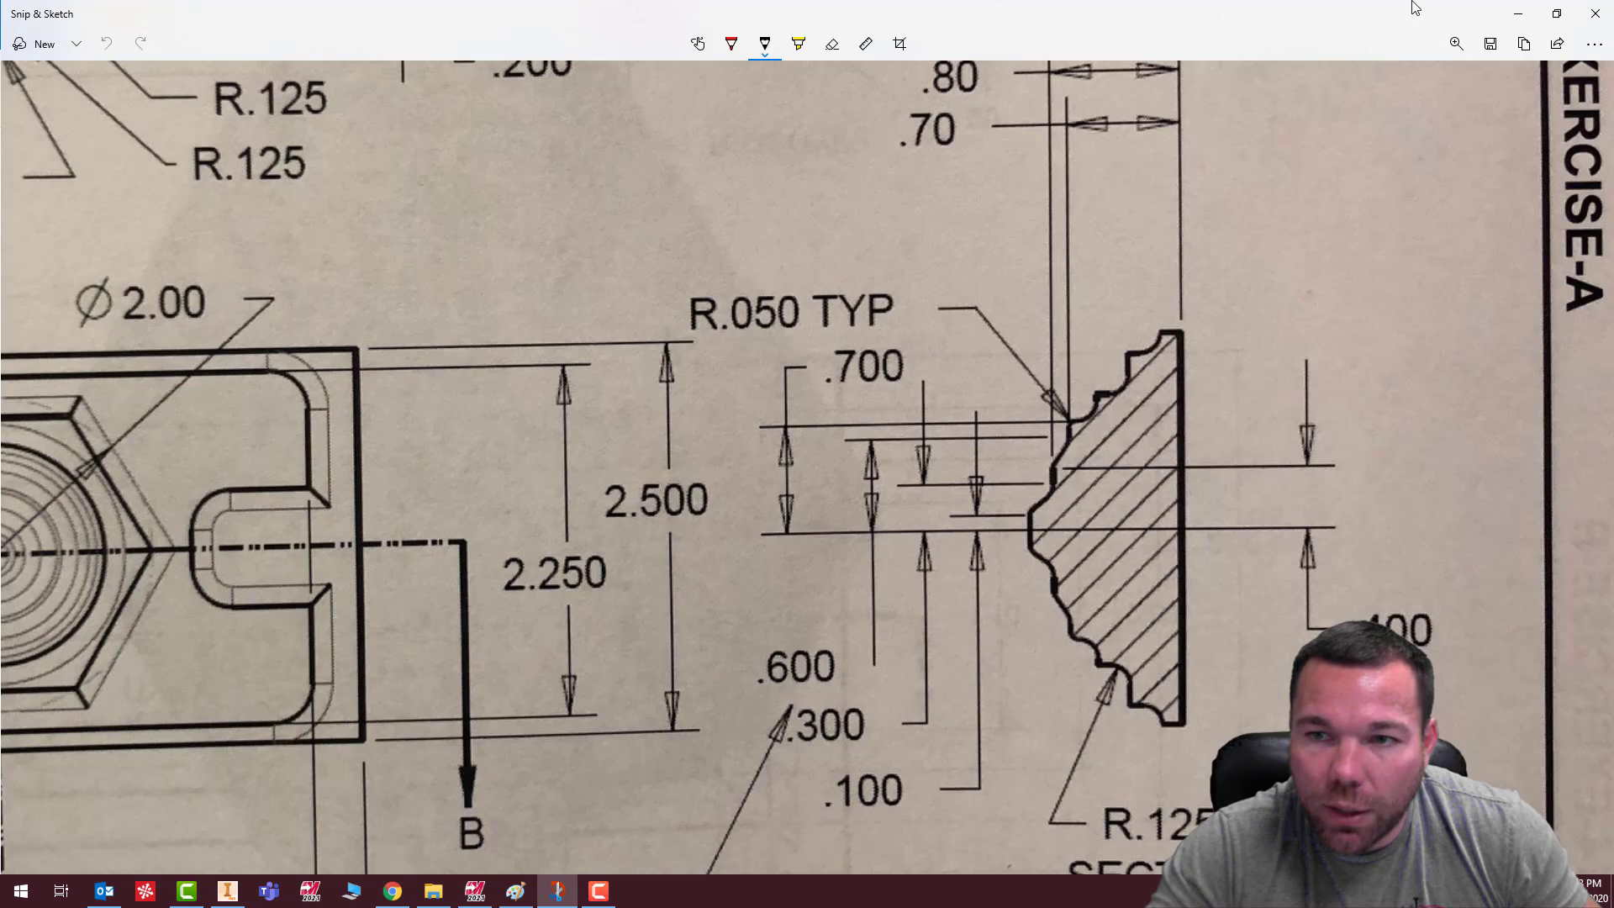
{"action": "left_click", "coordinate": [1518, 18]}
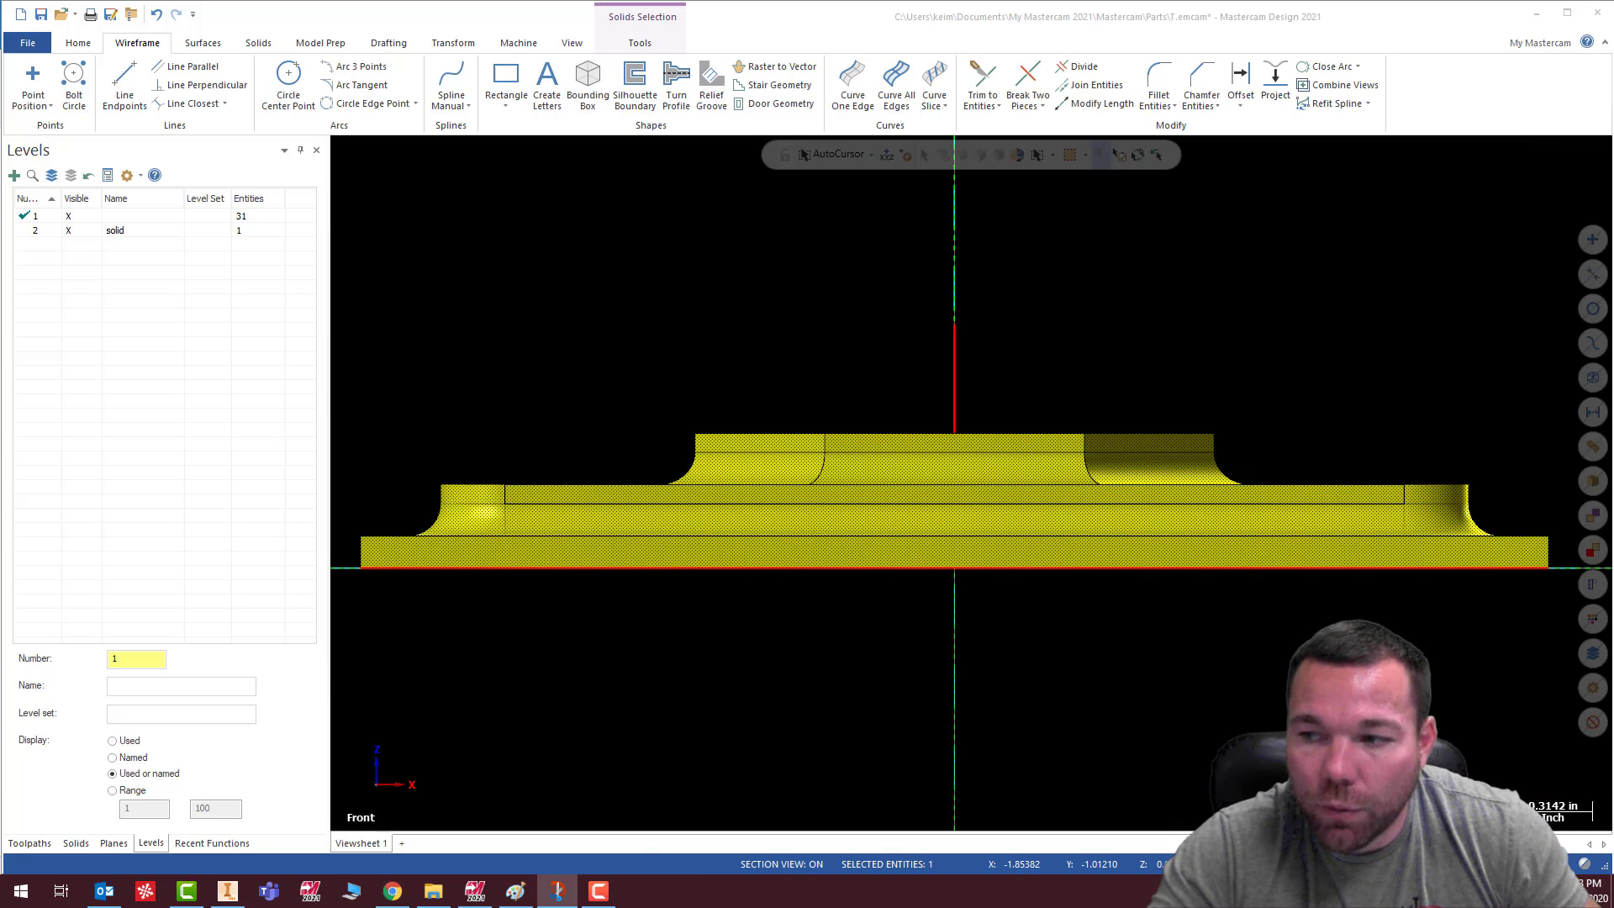
{"action": "left_click", "coordinate": [134, 81]}
{"action": "type", "text": ".7"}
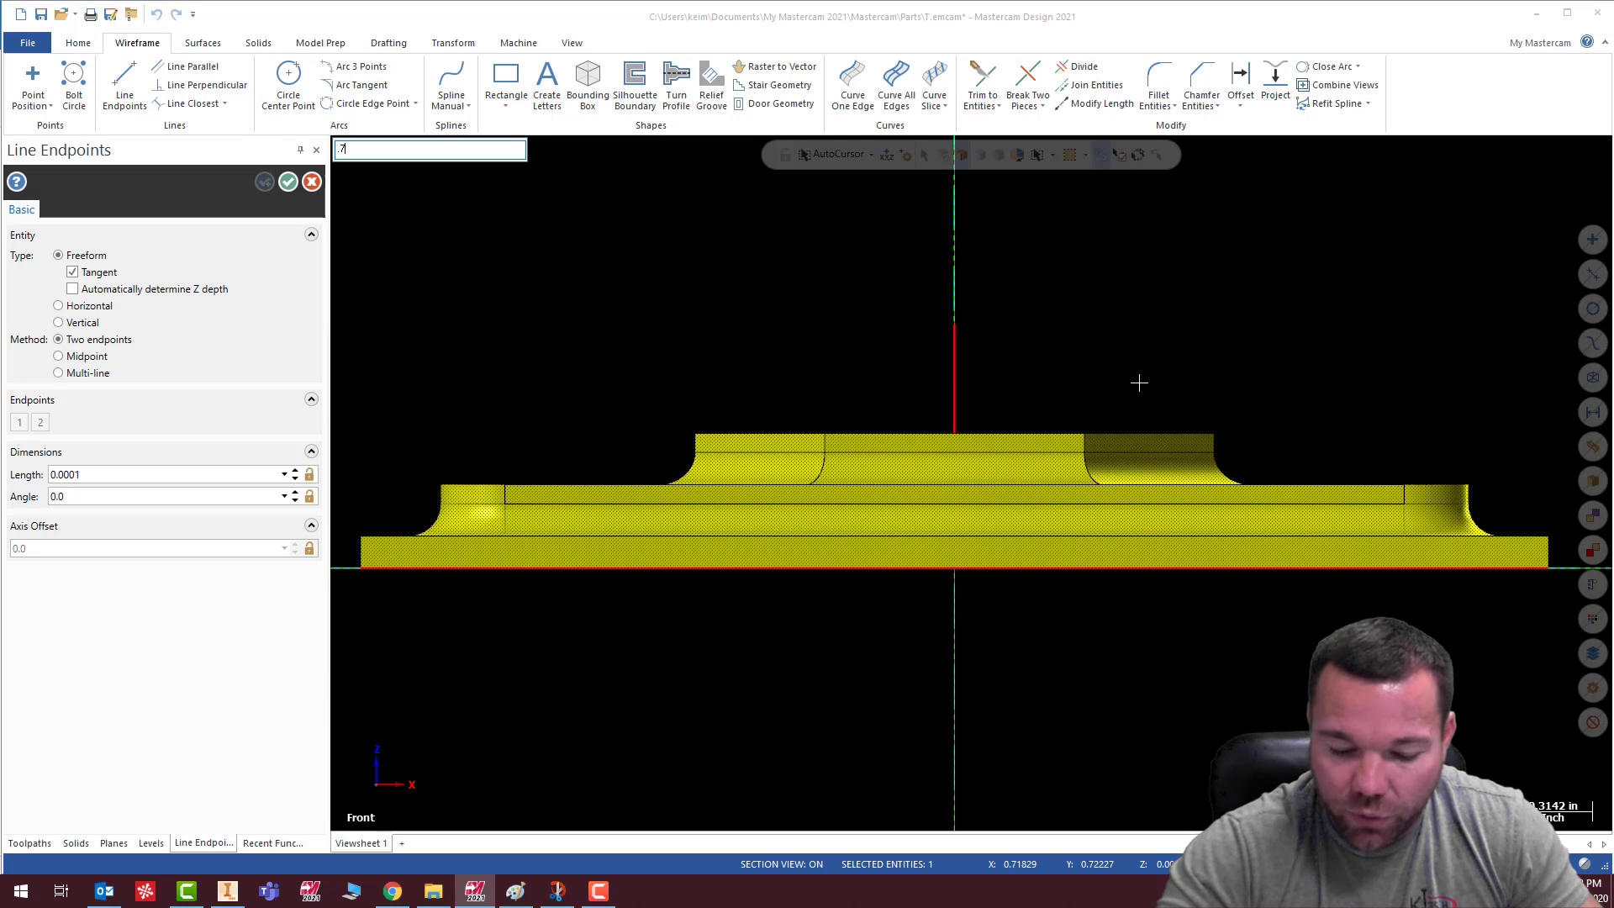
{"action": "type", "text": ",.525"}
{"action": "key", "text": "Return"}
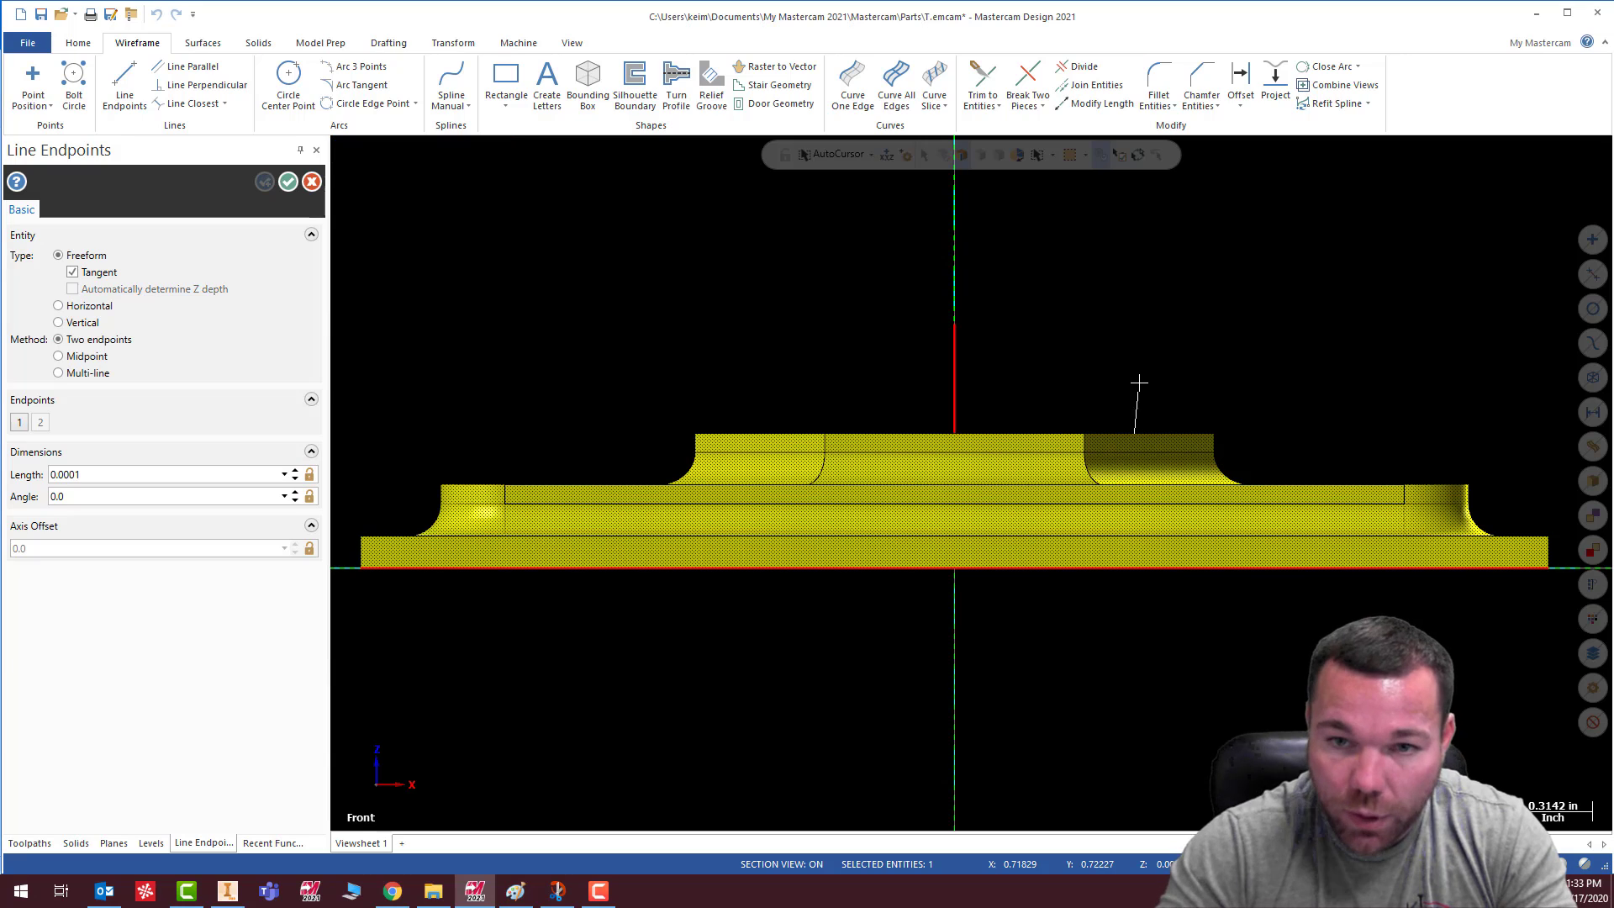
{"action": "left_click", "coordinate": [1136, 363]}
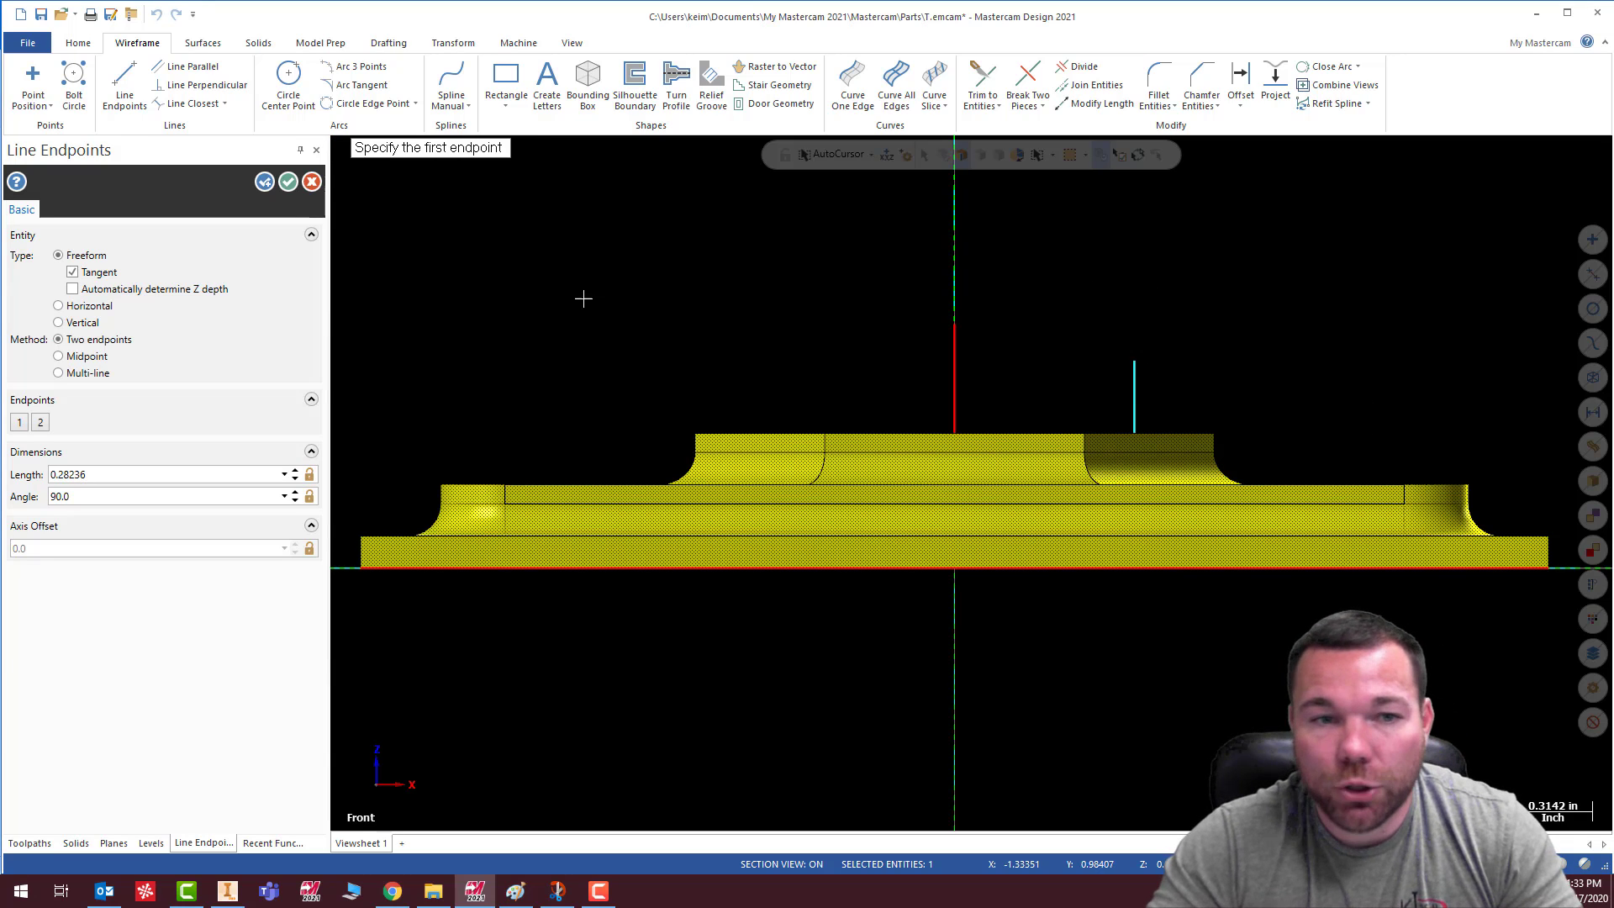
{"action": "left_click", "coordinate": [288, 182]}
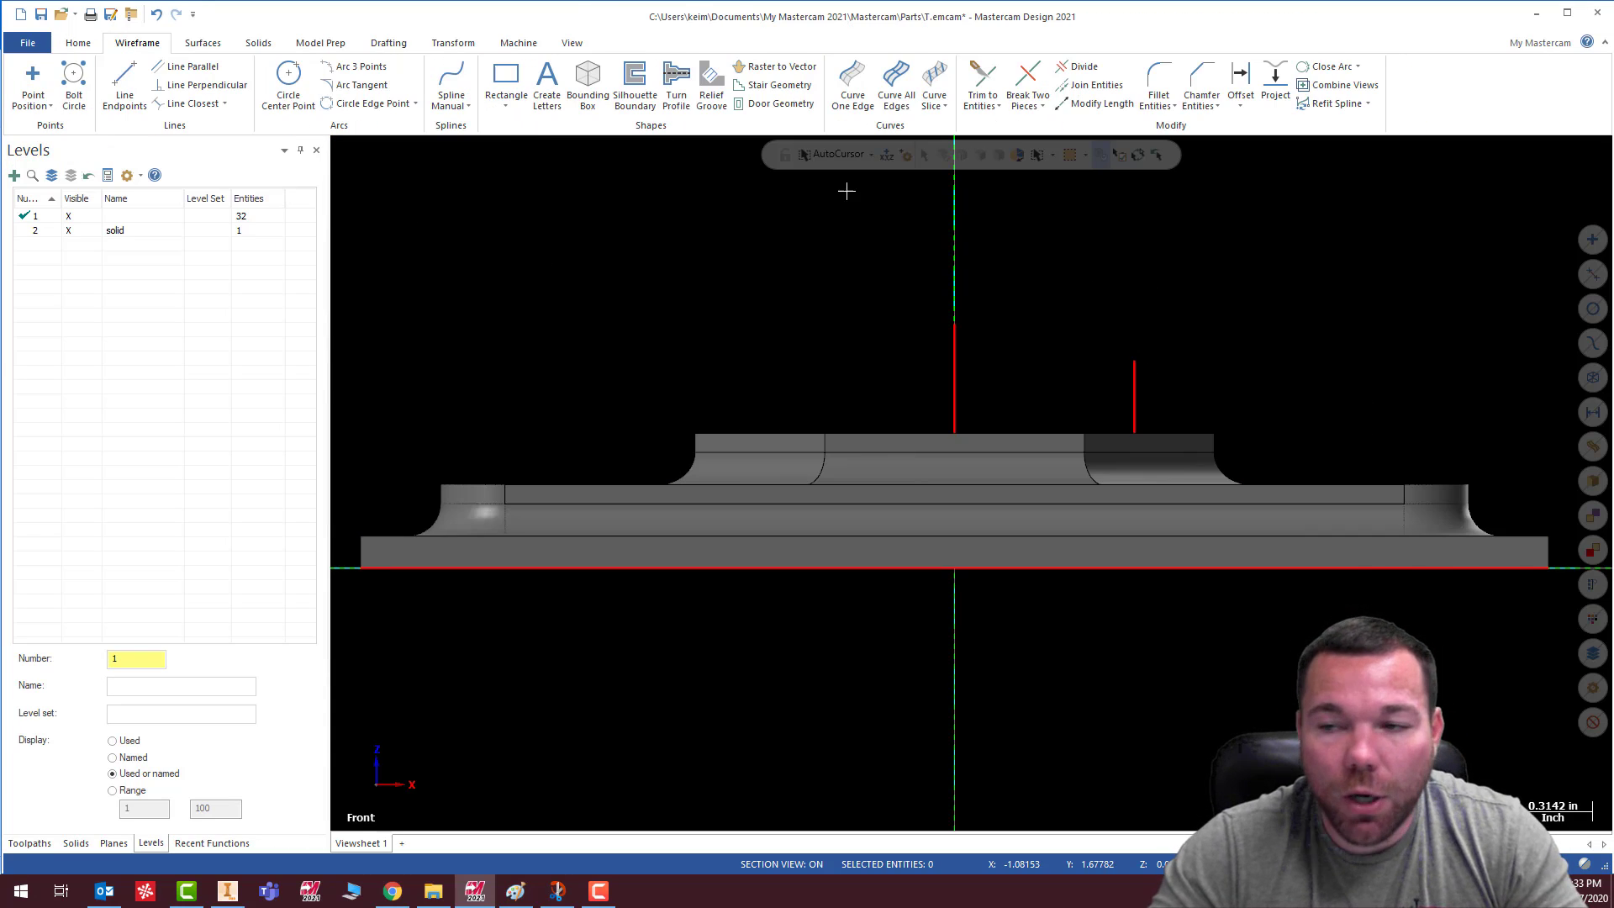
Examine Section A-A on the part drawing in Snip & Sketch for the heights, radii and centre-of-radii distances of the stepped centre
{"action": "key", "text": "alt+Tab"}
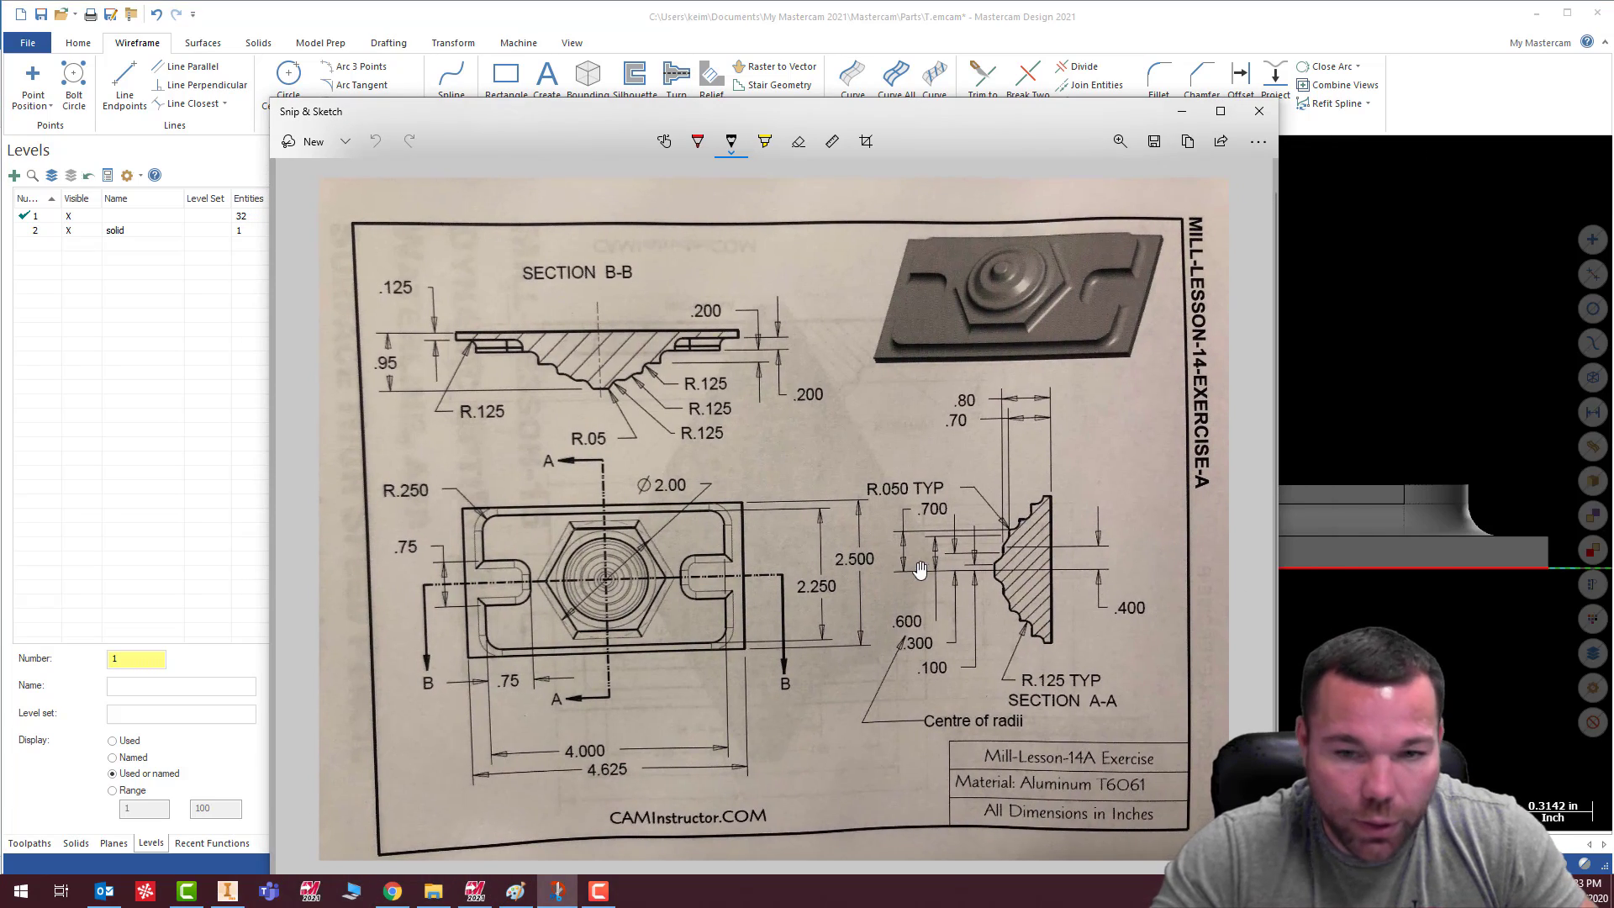
{"action": "scroll", "coordinate": [1013, 581], "scroll_direction": "up", "scroll_amount": 5, "text": "ctrl"}
{"action": "scroll", "coordinate": [898, 424], "scroll_direction": "down", "scroll_amount": 3, "text": "ctrl"}
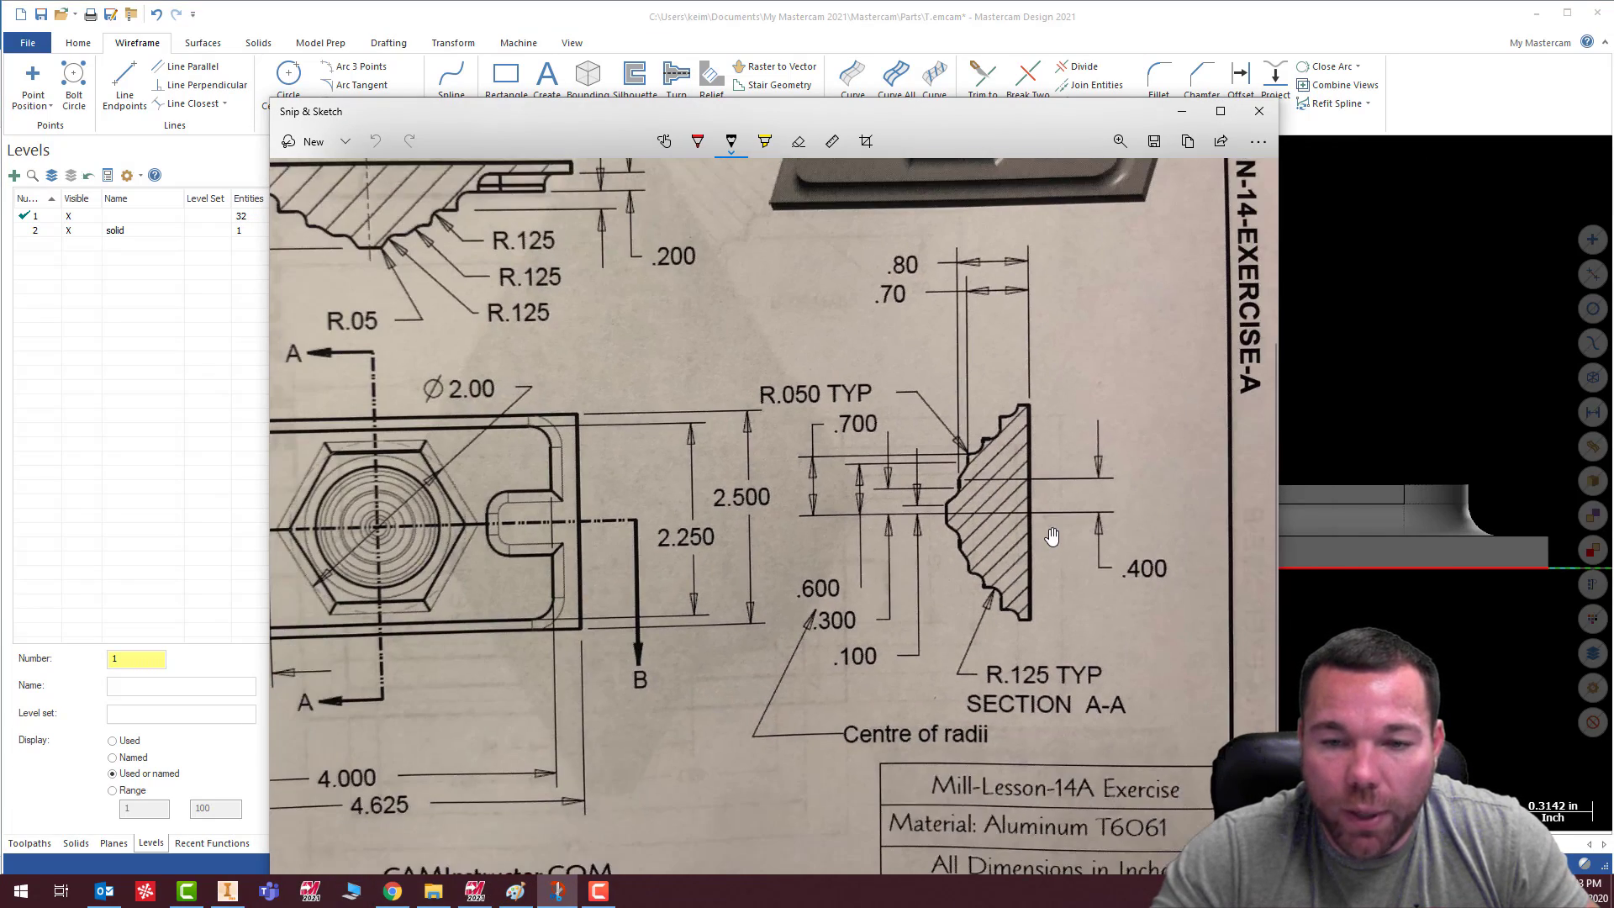
{"action": "scroll", "coordinate": [1053, 536], "scroll_direction": "up", "scroll_amount": 2, "text": "ctrl"}
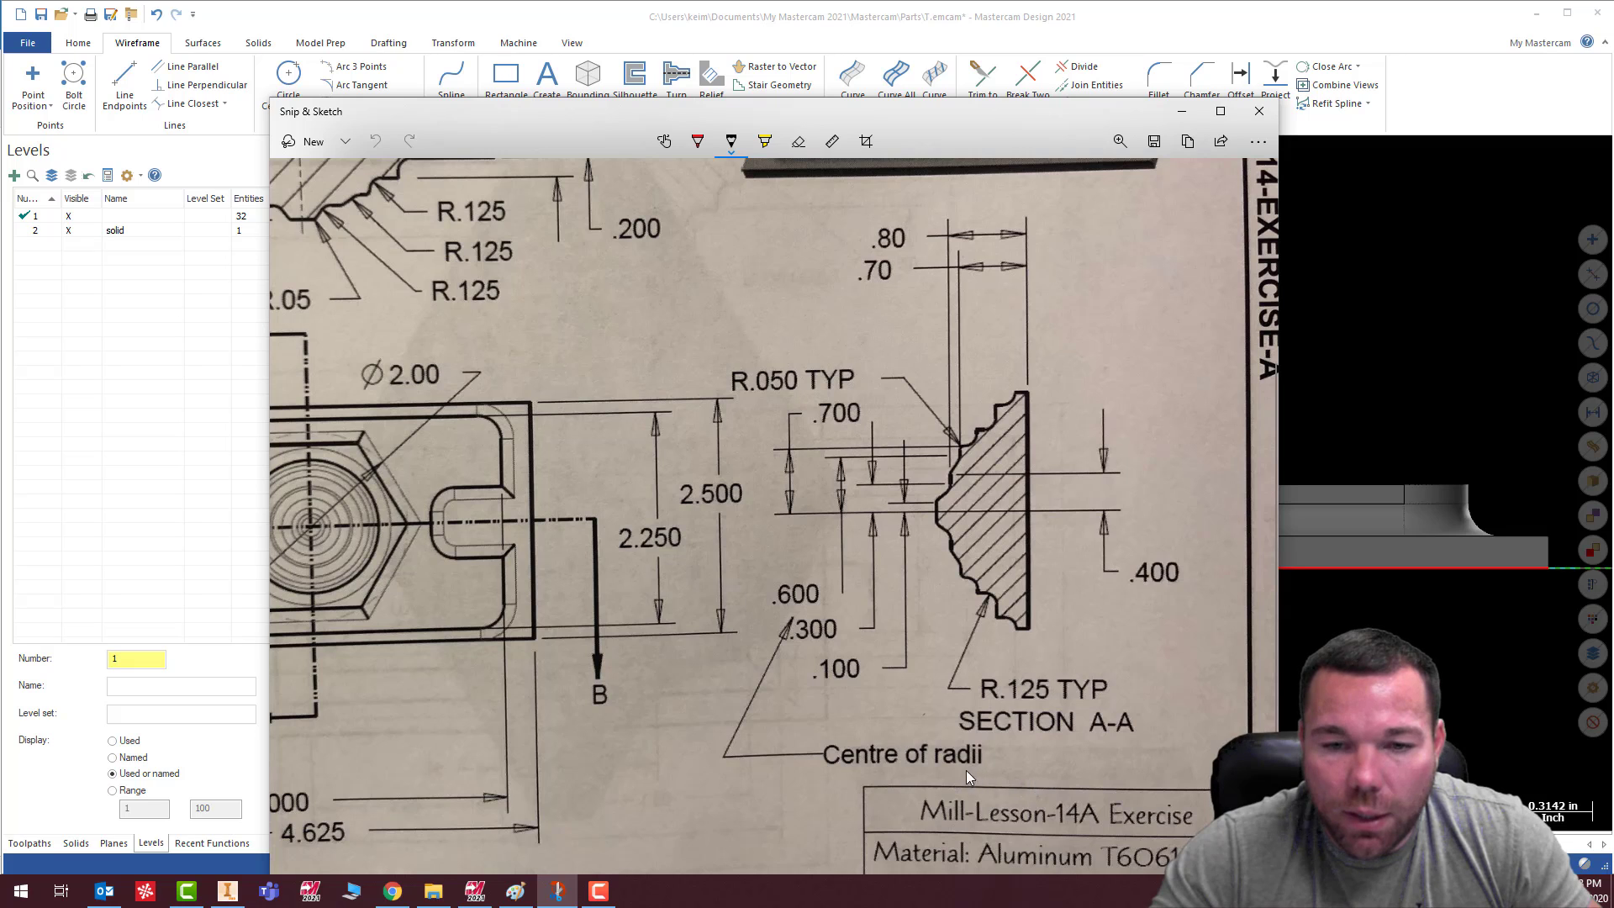
{"action": "scroll", "coordinate": [1005, 609], "scroll_direction": "down", "scroll_amount": 3, "text": "ctrl"}
{"action": "scroll", "coordinate": [1002, 605], "scroll_direction": "up", "scroll_amount": 1, "text": "ctrl"}
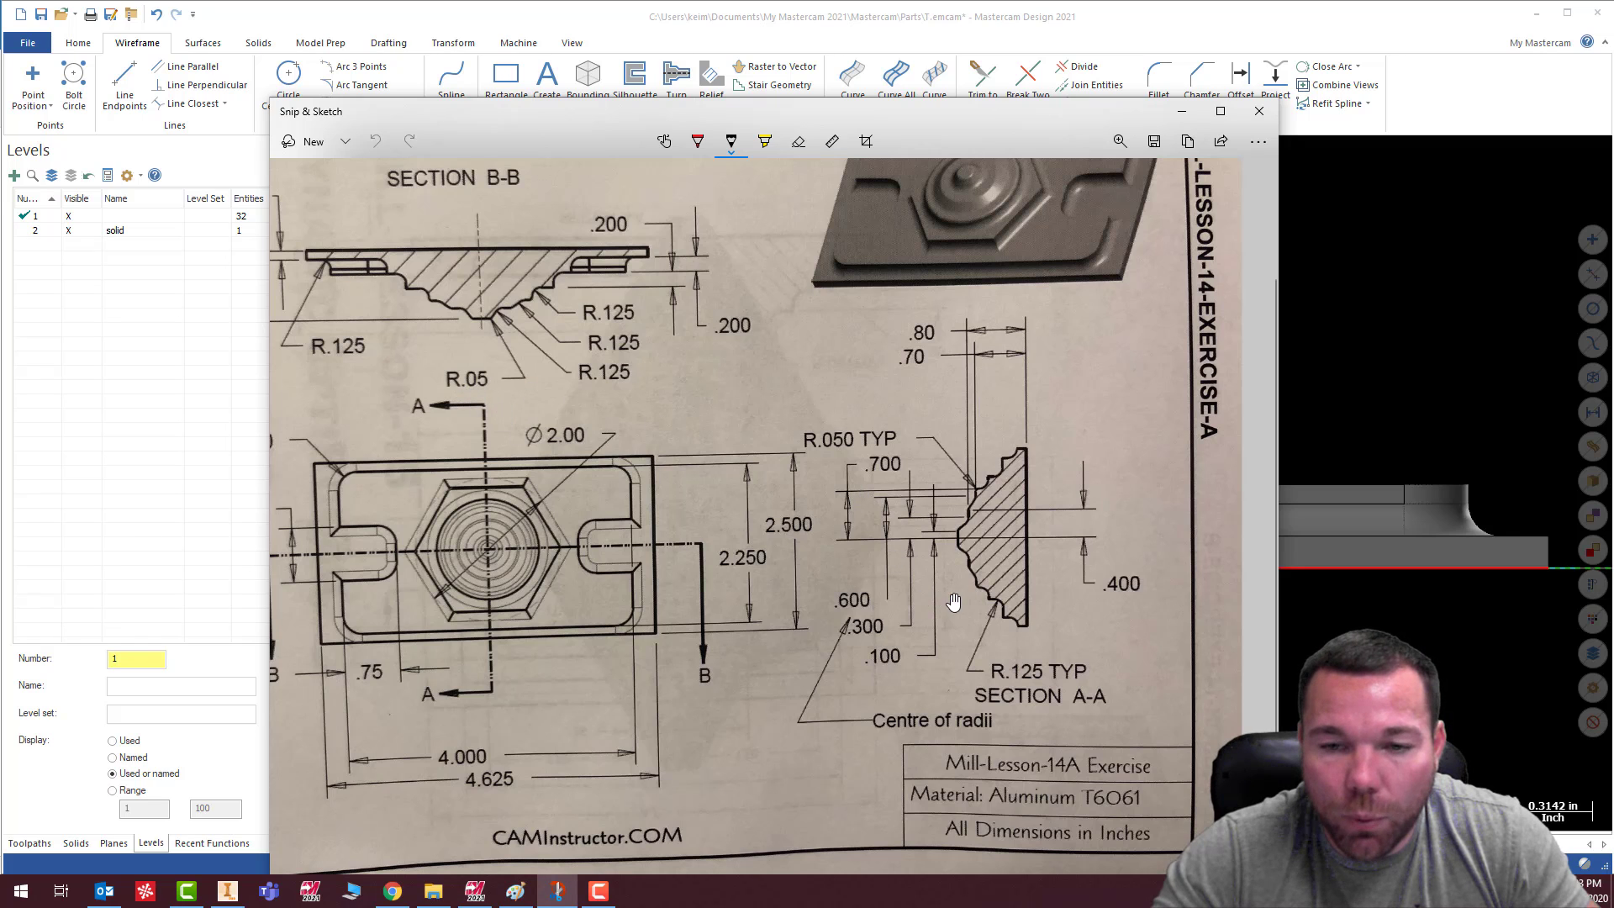
{"action": "scroll", "coordinate": [988, 568], "scroll_direction": "up", "scroll_amount": 1, "text": "ctrl"}
{"action": "scroll", "coordinate": [988, 569], "scroll_direction": "up", "scroll_amount": 2, "text": "ctrl"}
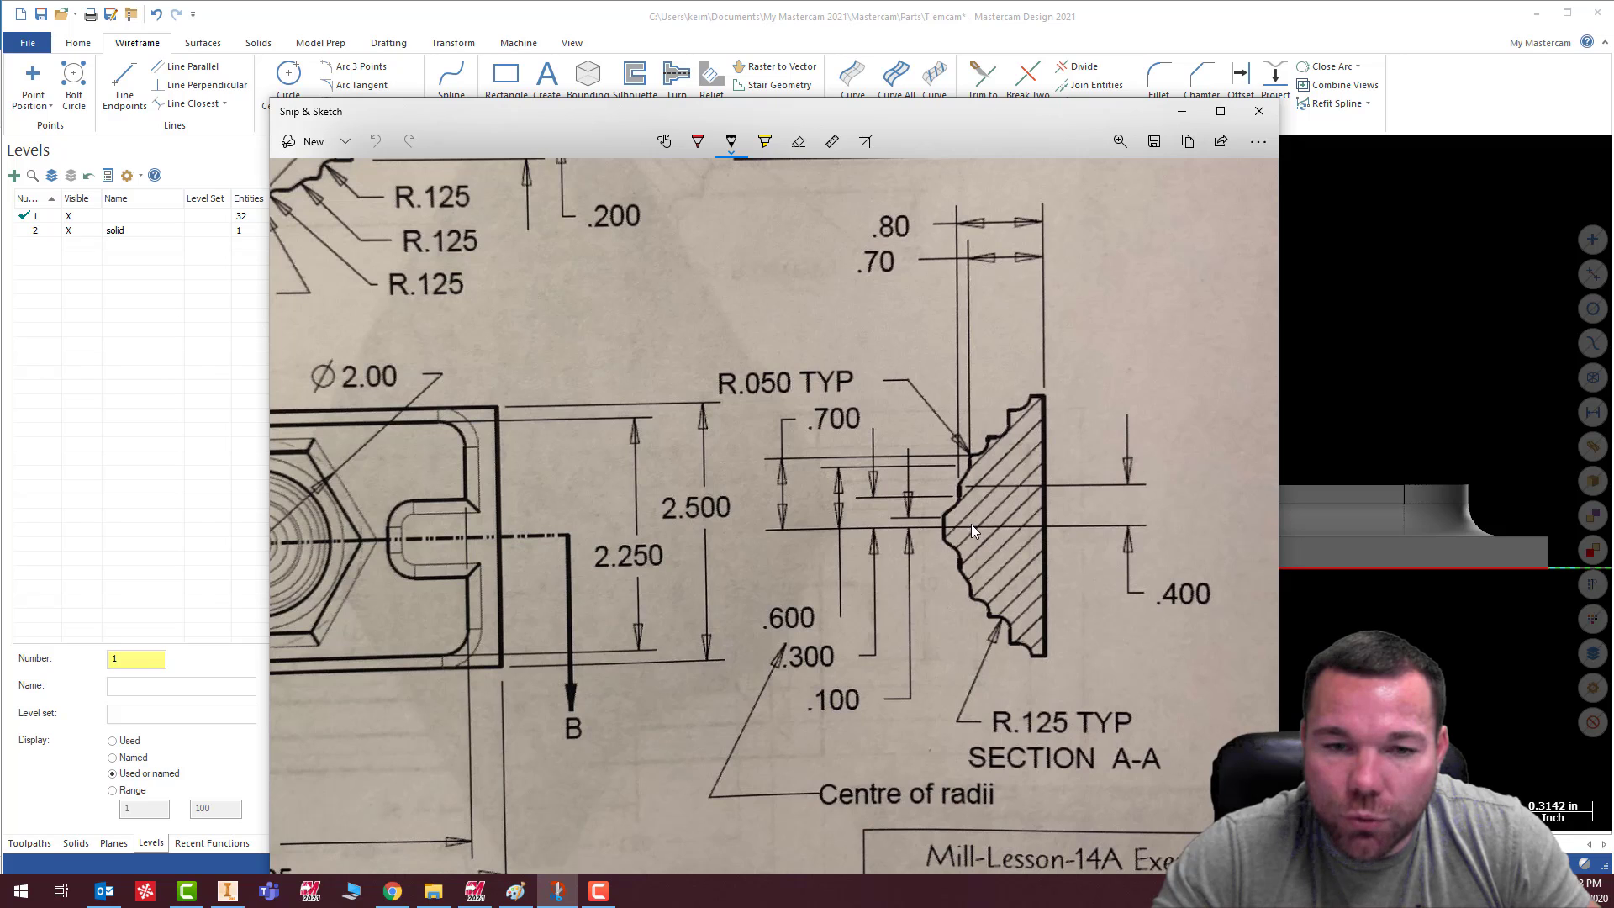
{"action": "scroll", "coordinate": [955, 508], "scroll_direction": "down", "scroll_amount": 1, "text": "ctrl"}
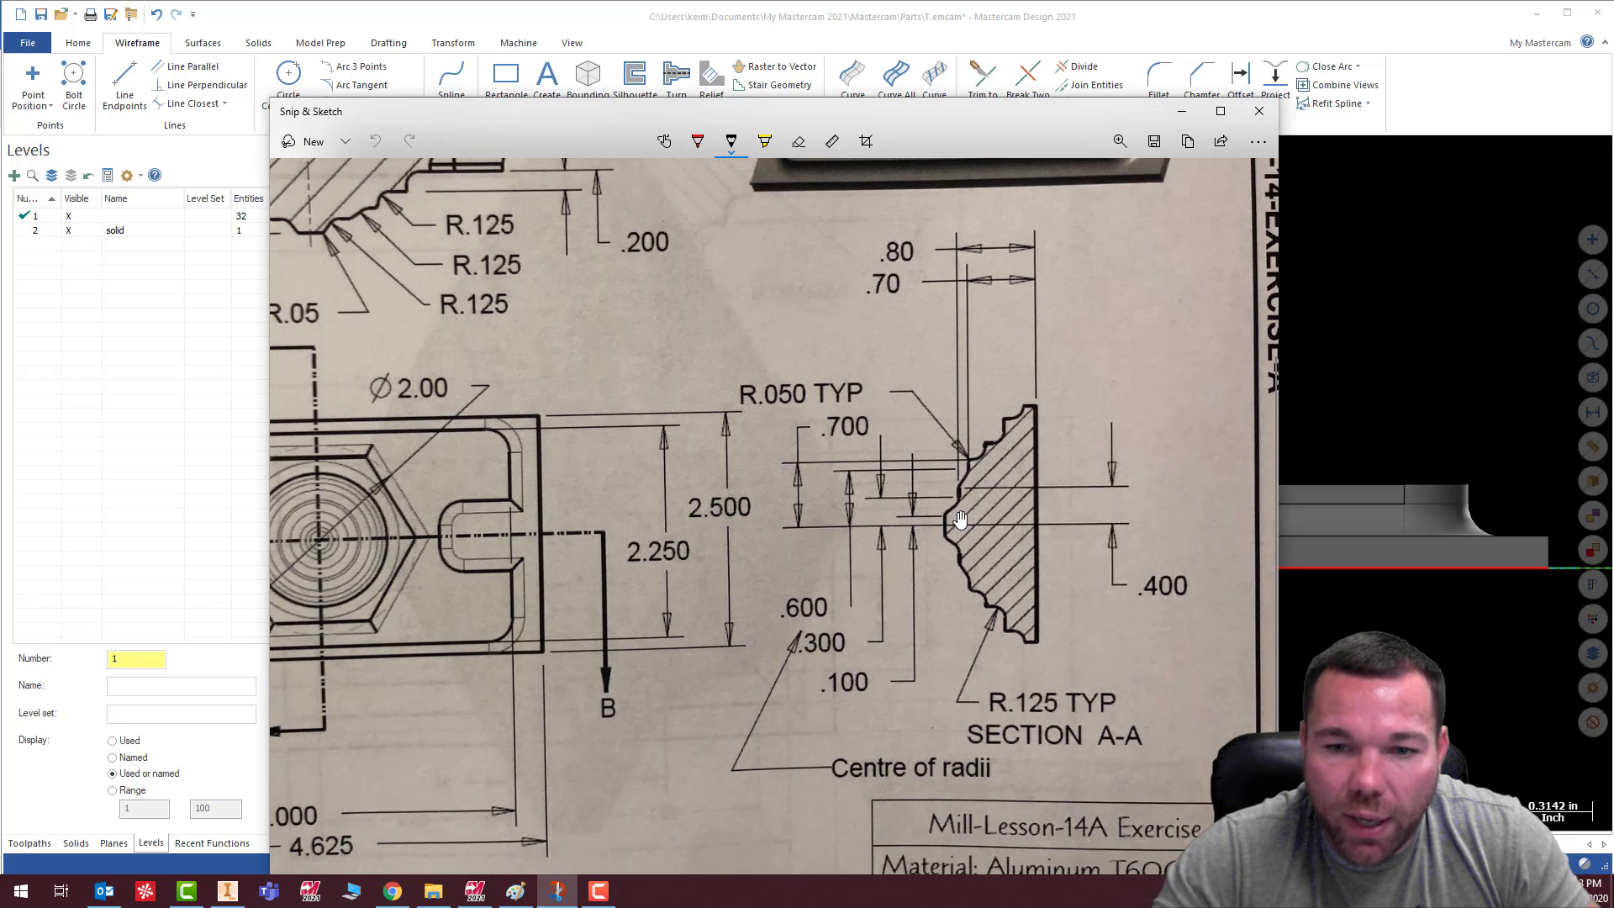
{"action": "scroll", "coordinate": [959, 519], "scroll_direction": "up", "scroll_amount": 2, "text": "ctrl"}
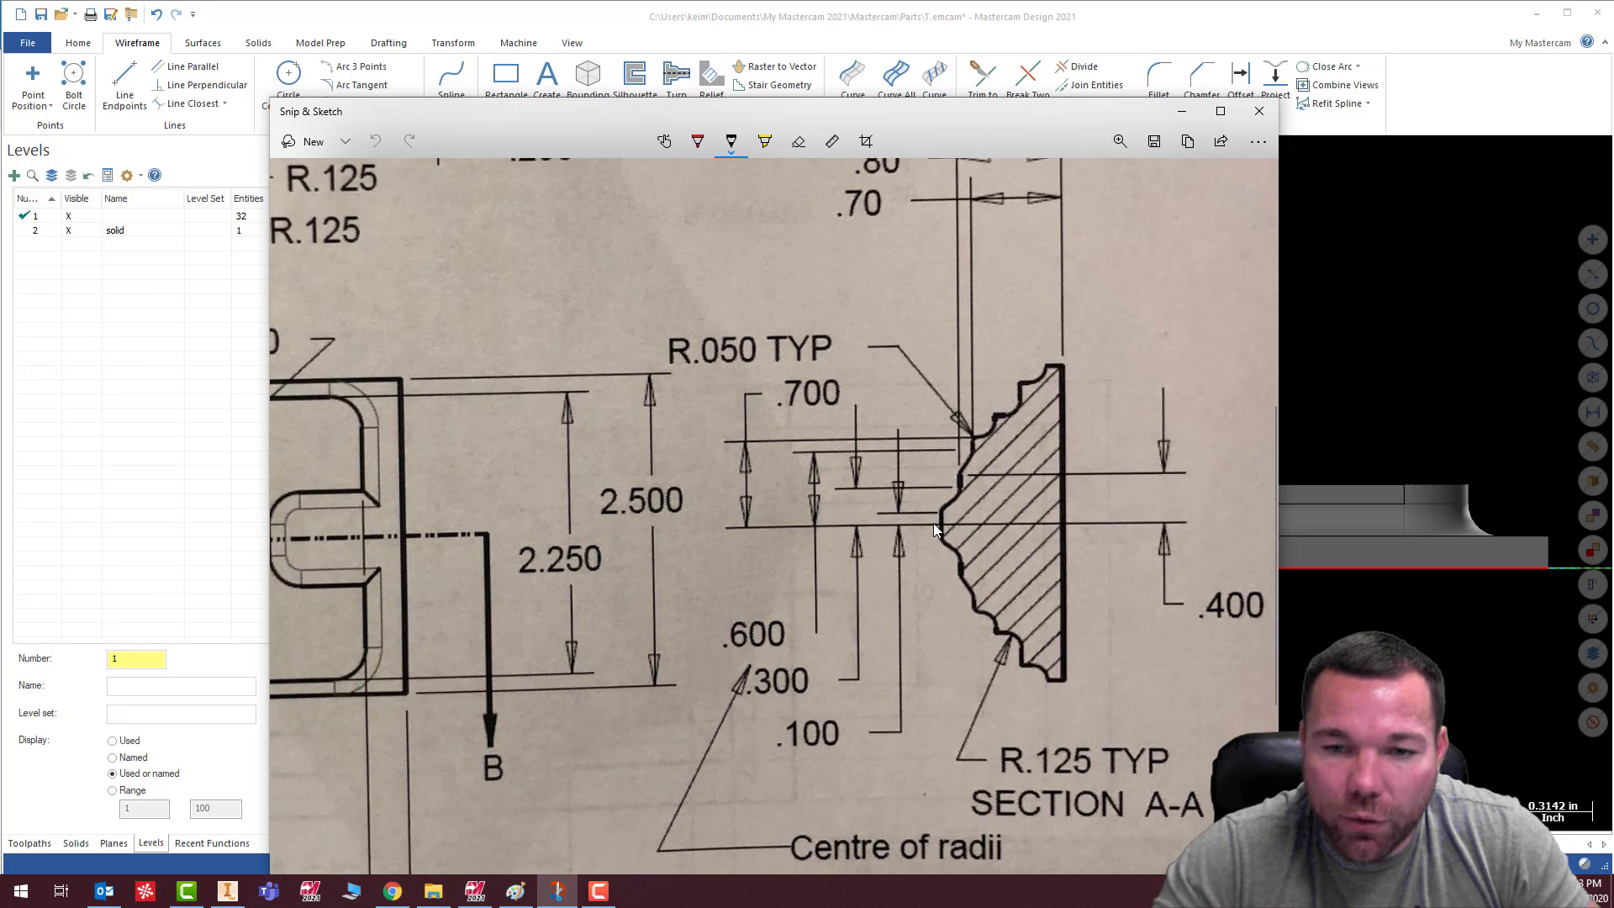
{"action": "scroll", "coordinate": [881, 505], "scroll_direction": "down", "scroll_amount": 1, "text": "ctrl"}
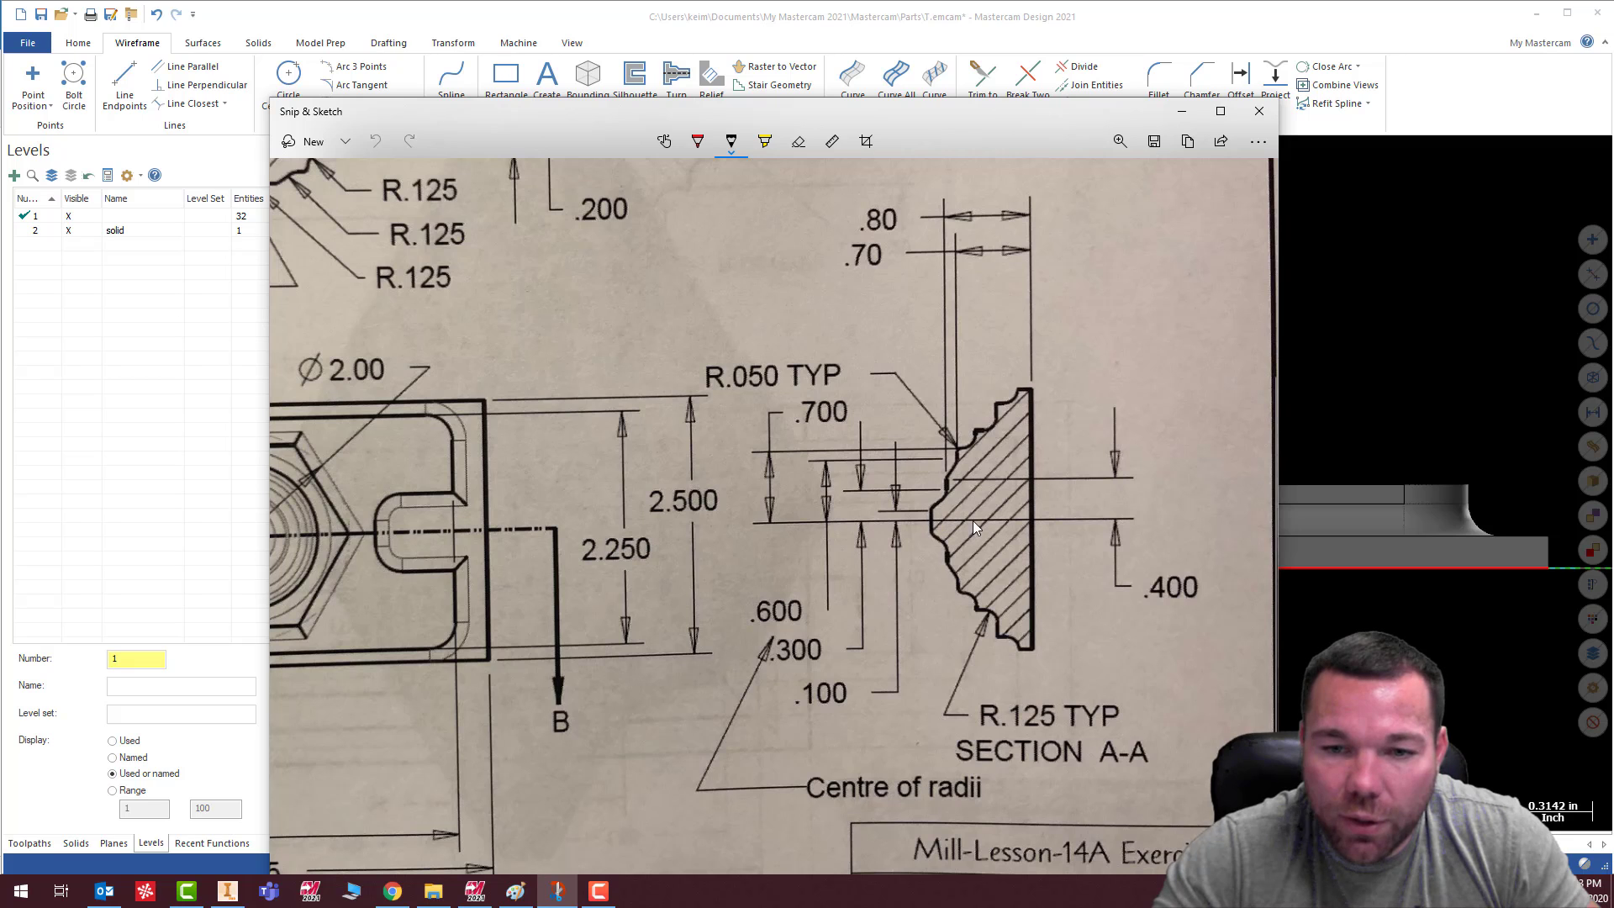
{"action": "left_click_drag", "start_coordinate": [1001, 119], "coordinate": [1613, 105]}
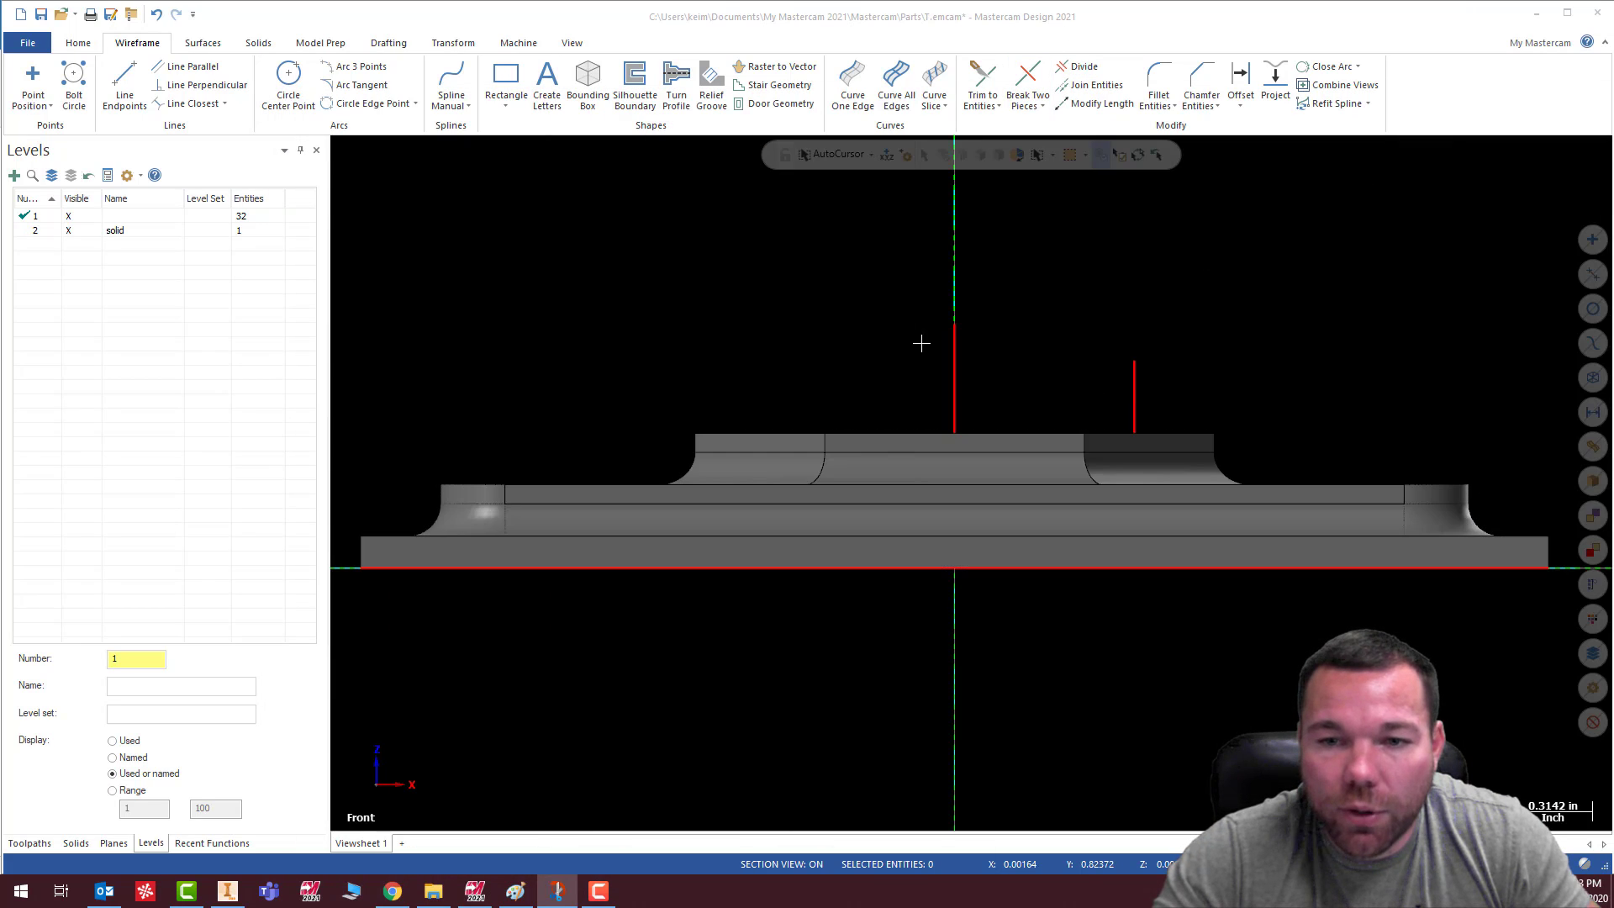
Draw a circle of radius .05 centred at X .1, with its top level with the upper end of the centre line
{"action": "left_click", "coordinate": [289, 82]}
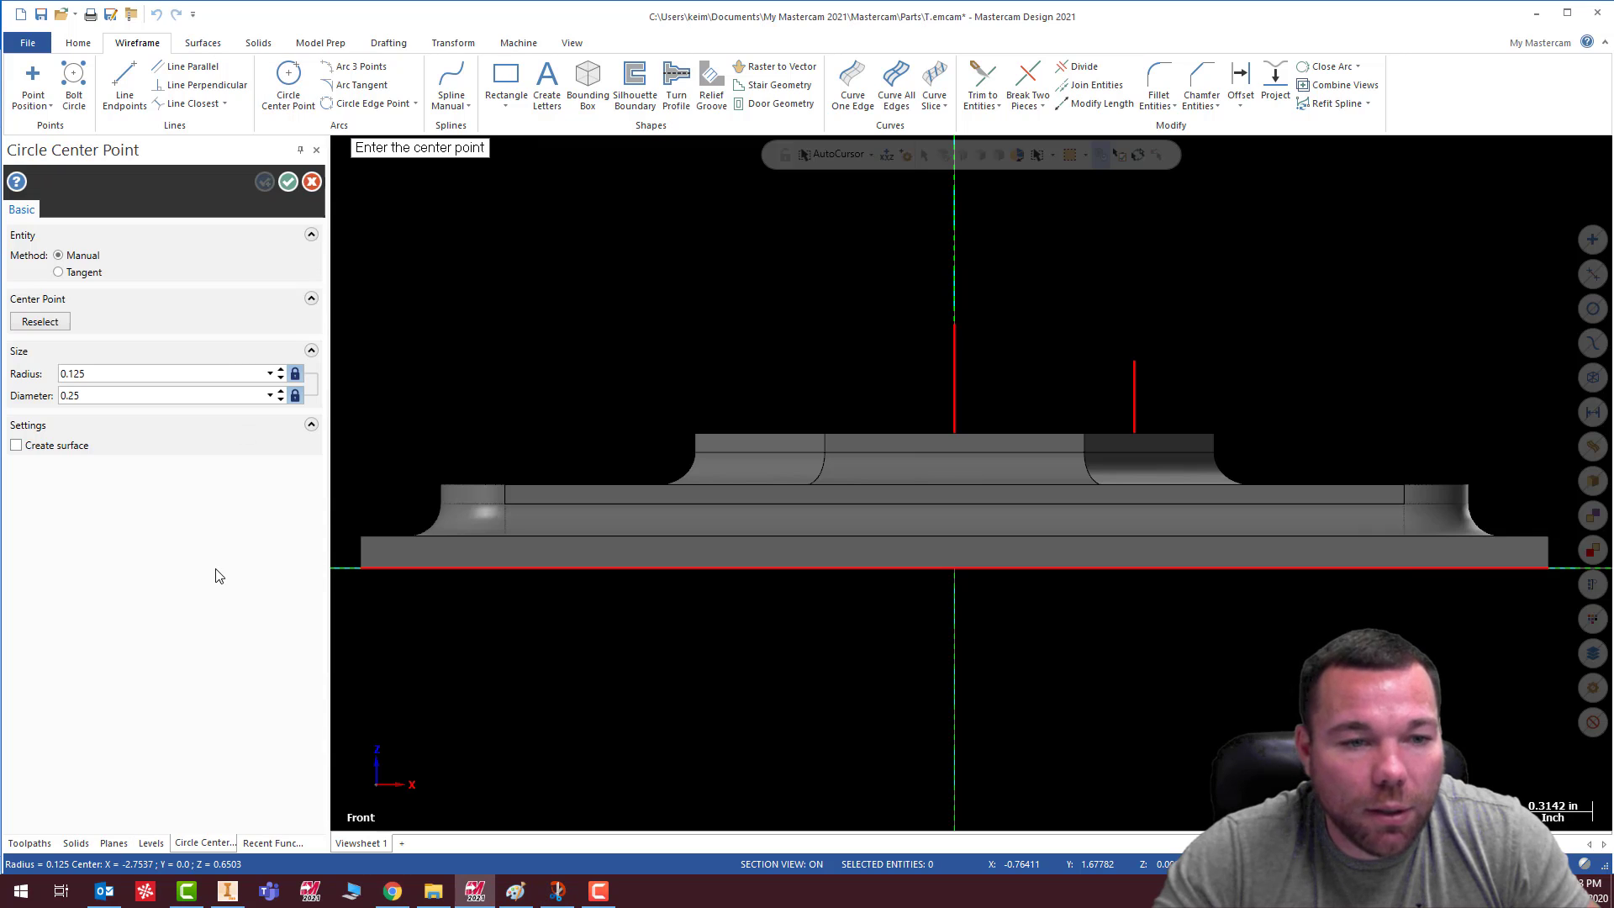
{"action": "double_click", "coordinate": [170, 380]}
{"action": "type", "text": ".05"}
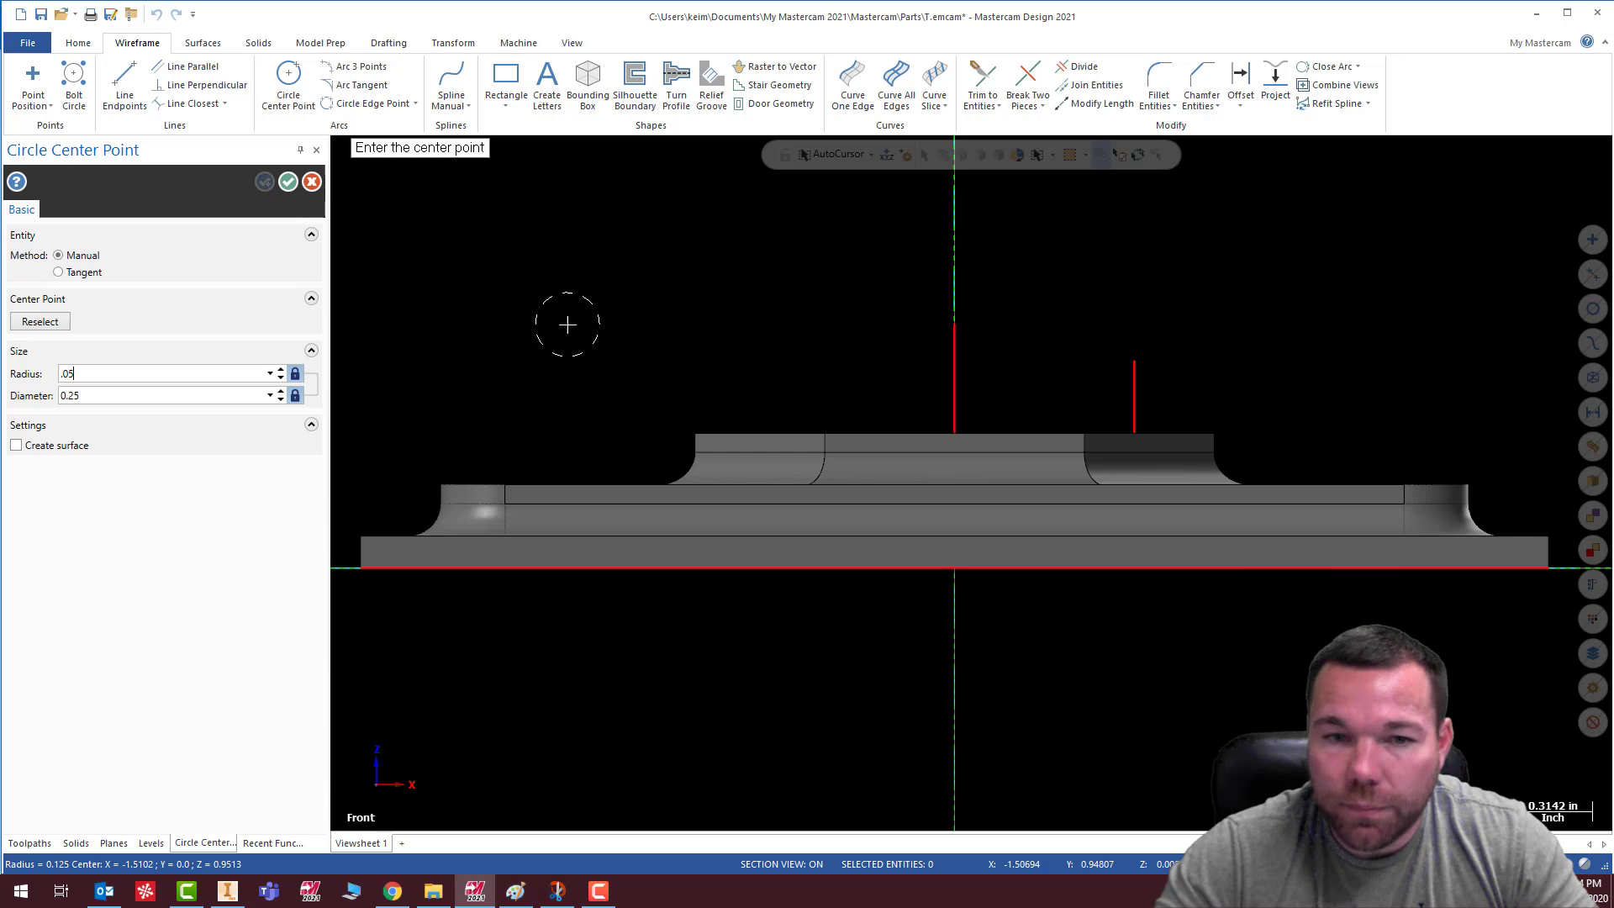
{"action": "key", "text": "Tab"}
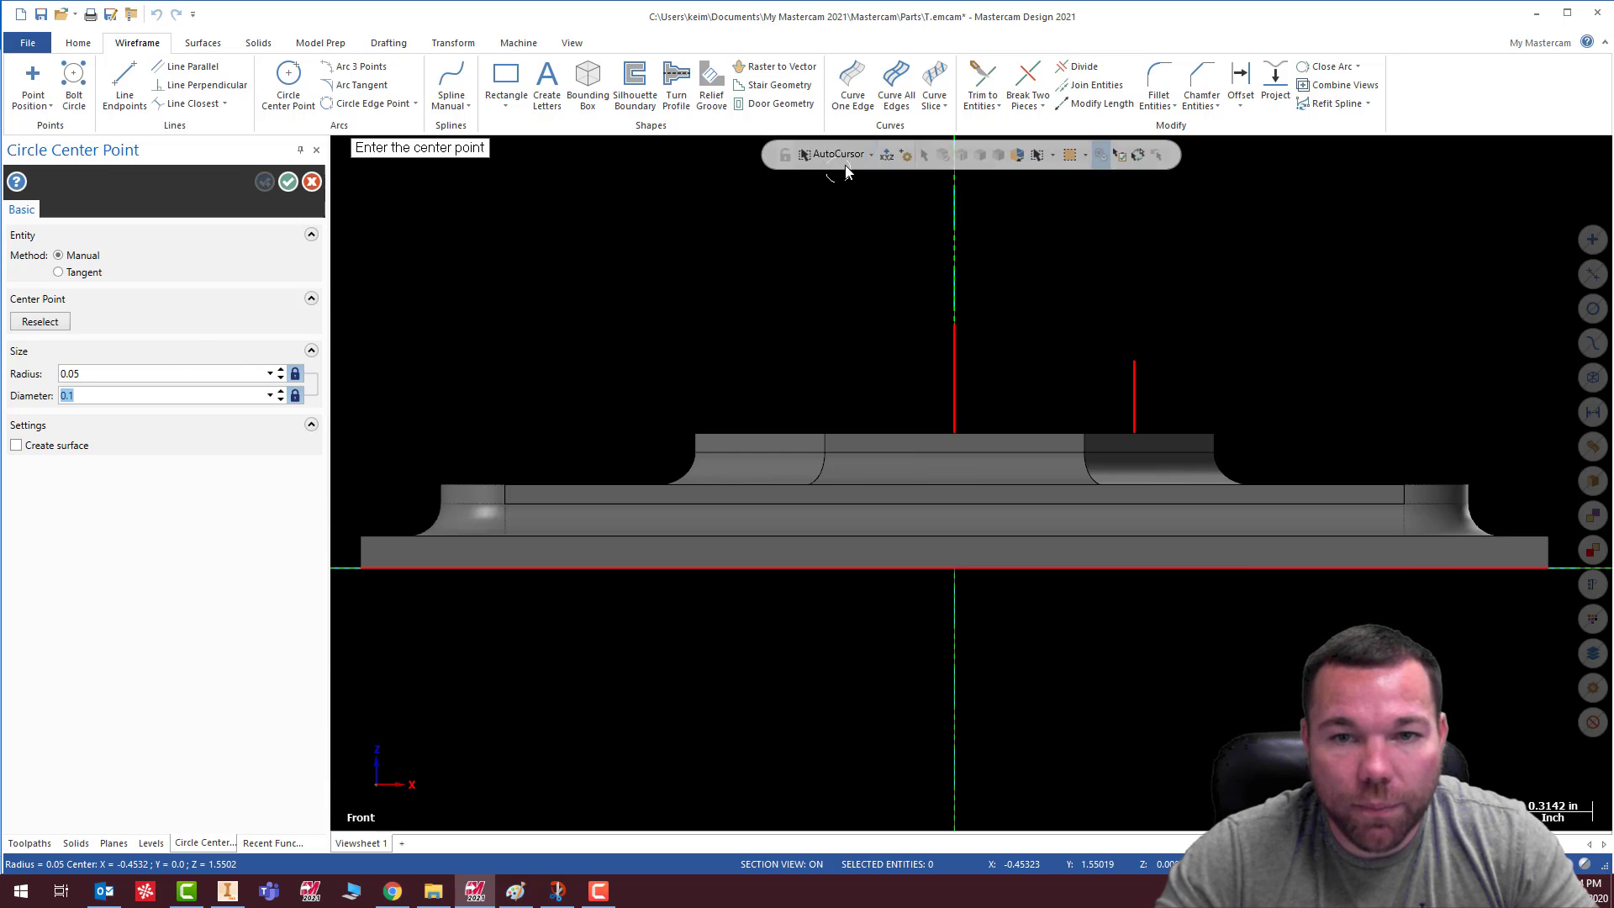
{"action": "left_click", "coordinate": [906, 158]}
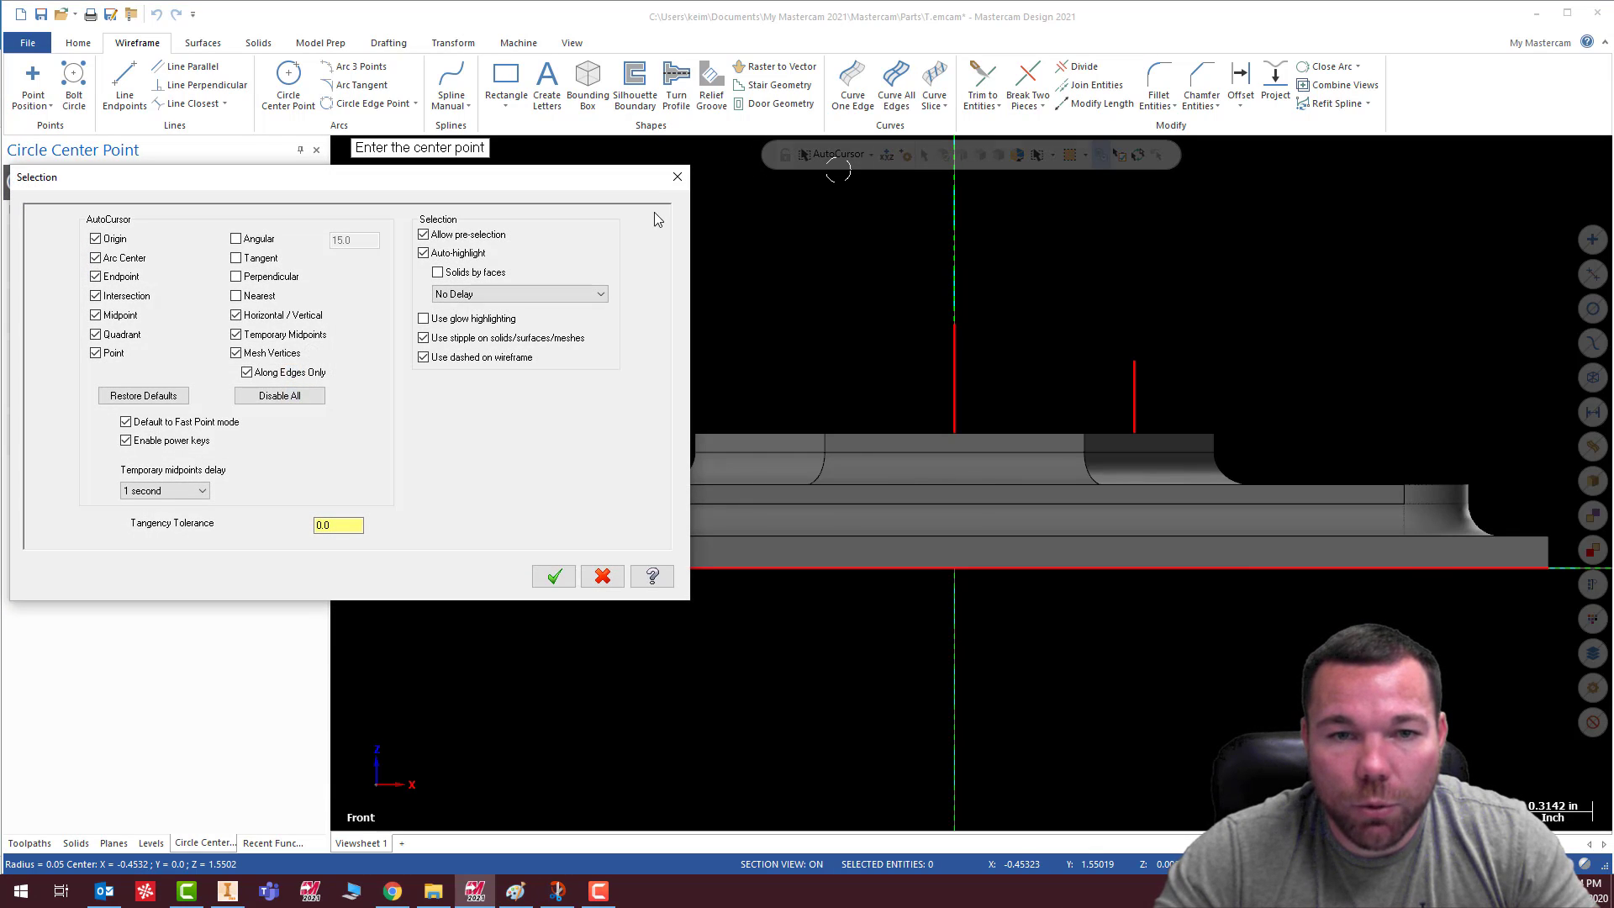
{"action": "left_click", "coordinate": [675, 169]}
{"action": "key", "text": "space"}
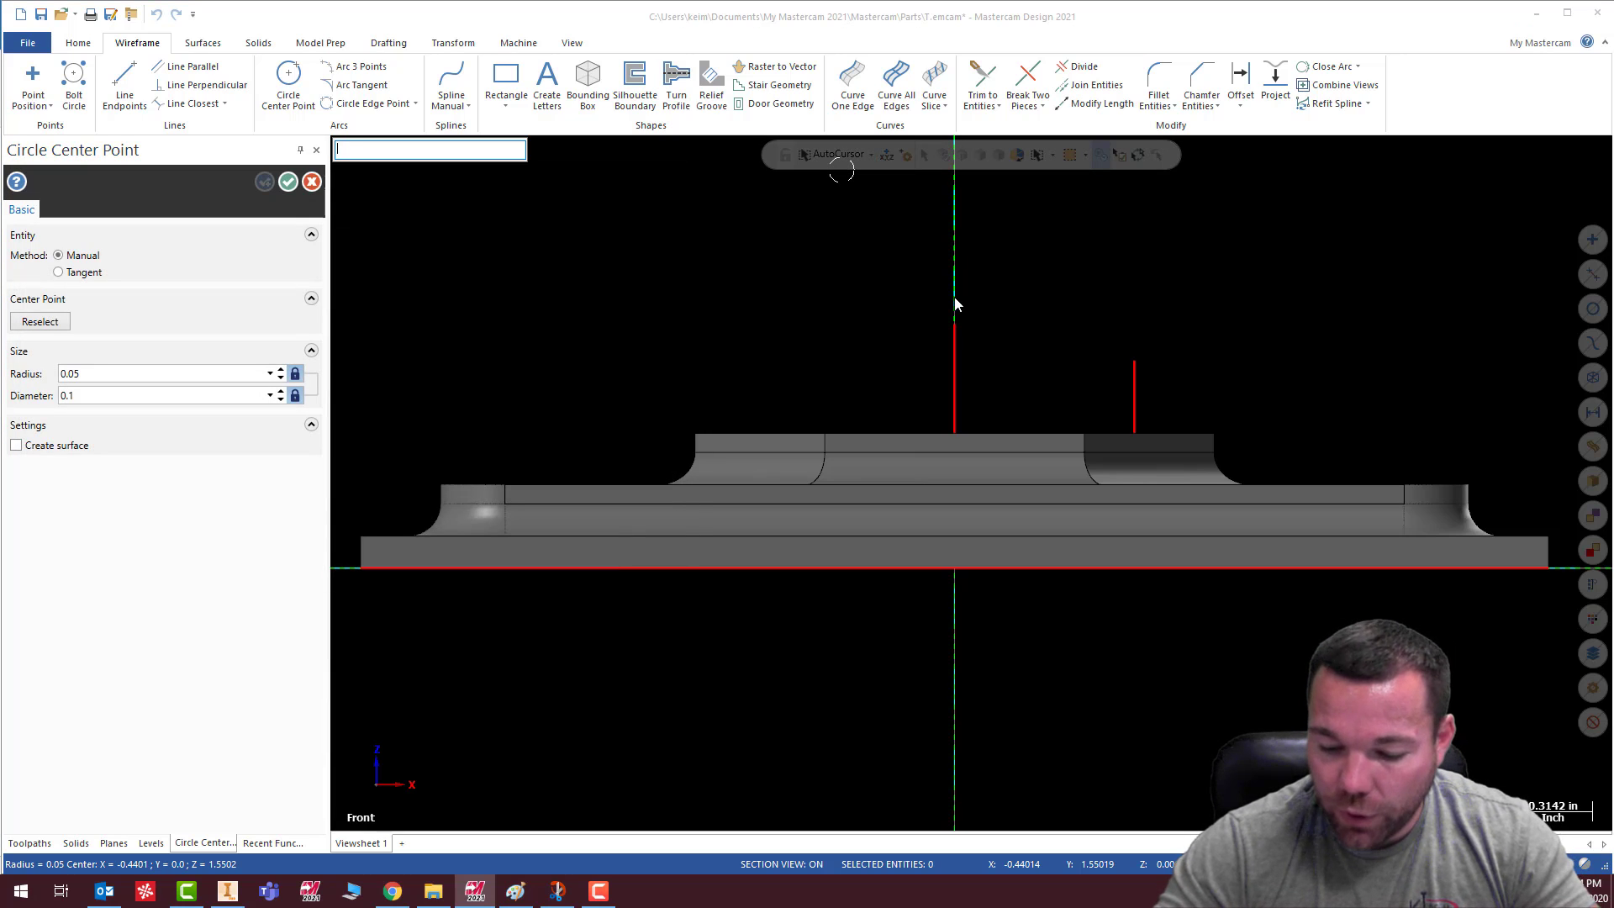
{"action": "type", "text": ".1,"}
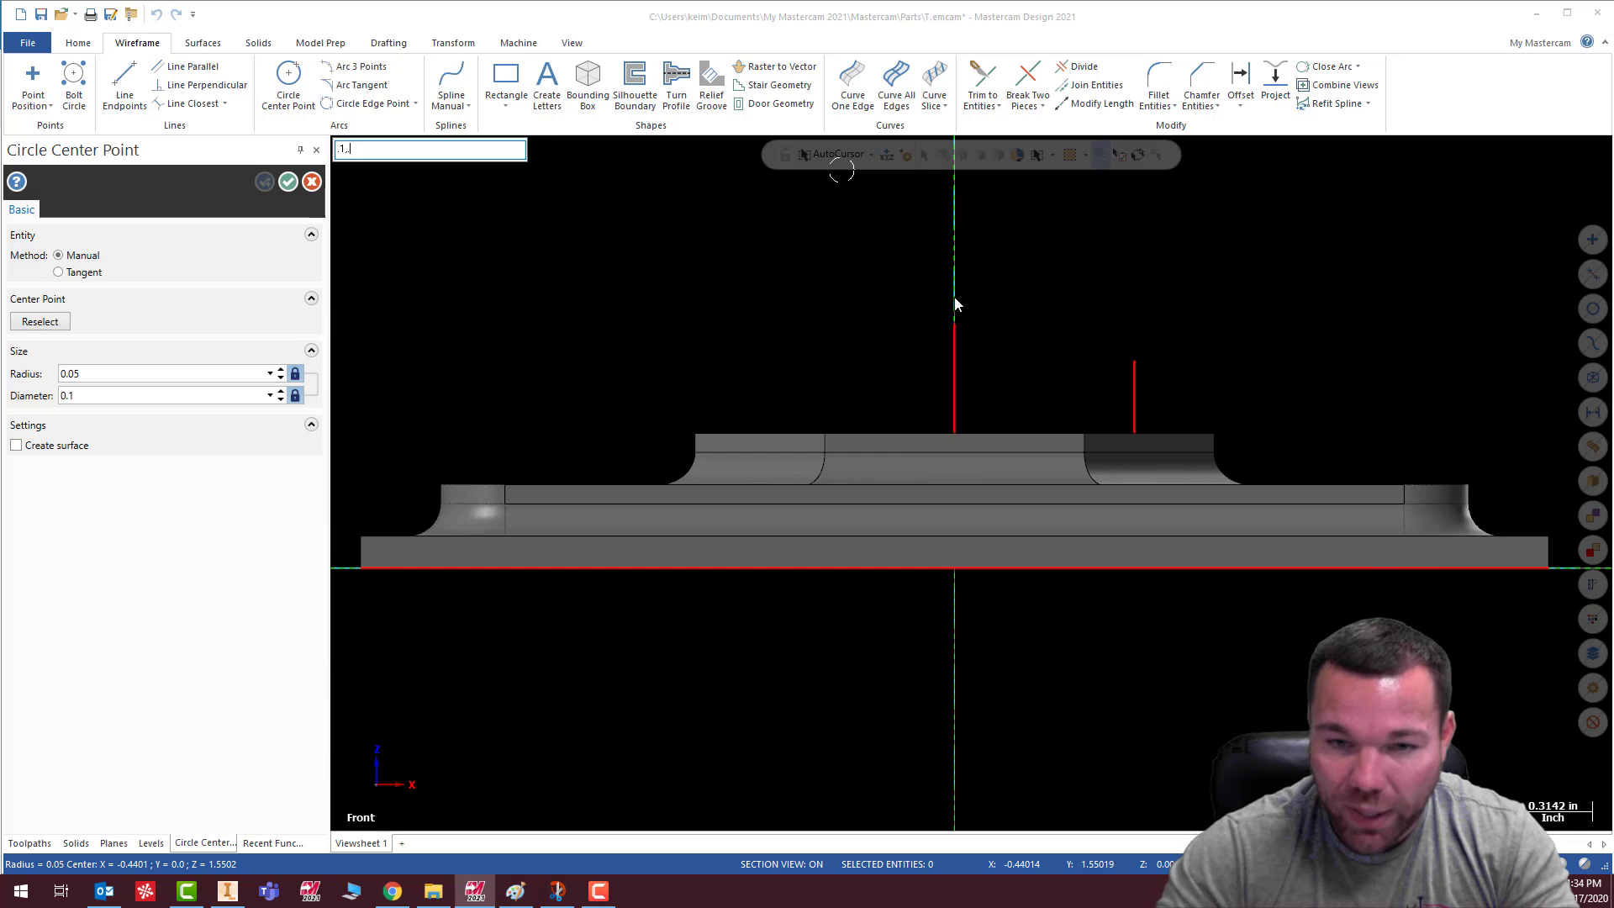
{"action": "key", "text": "Return"}
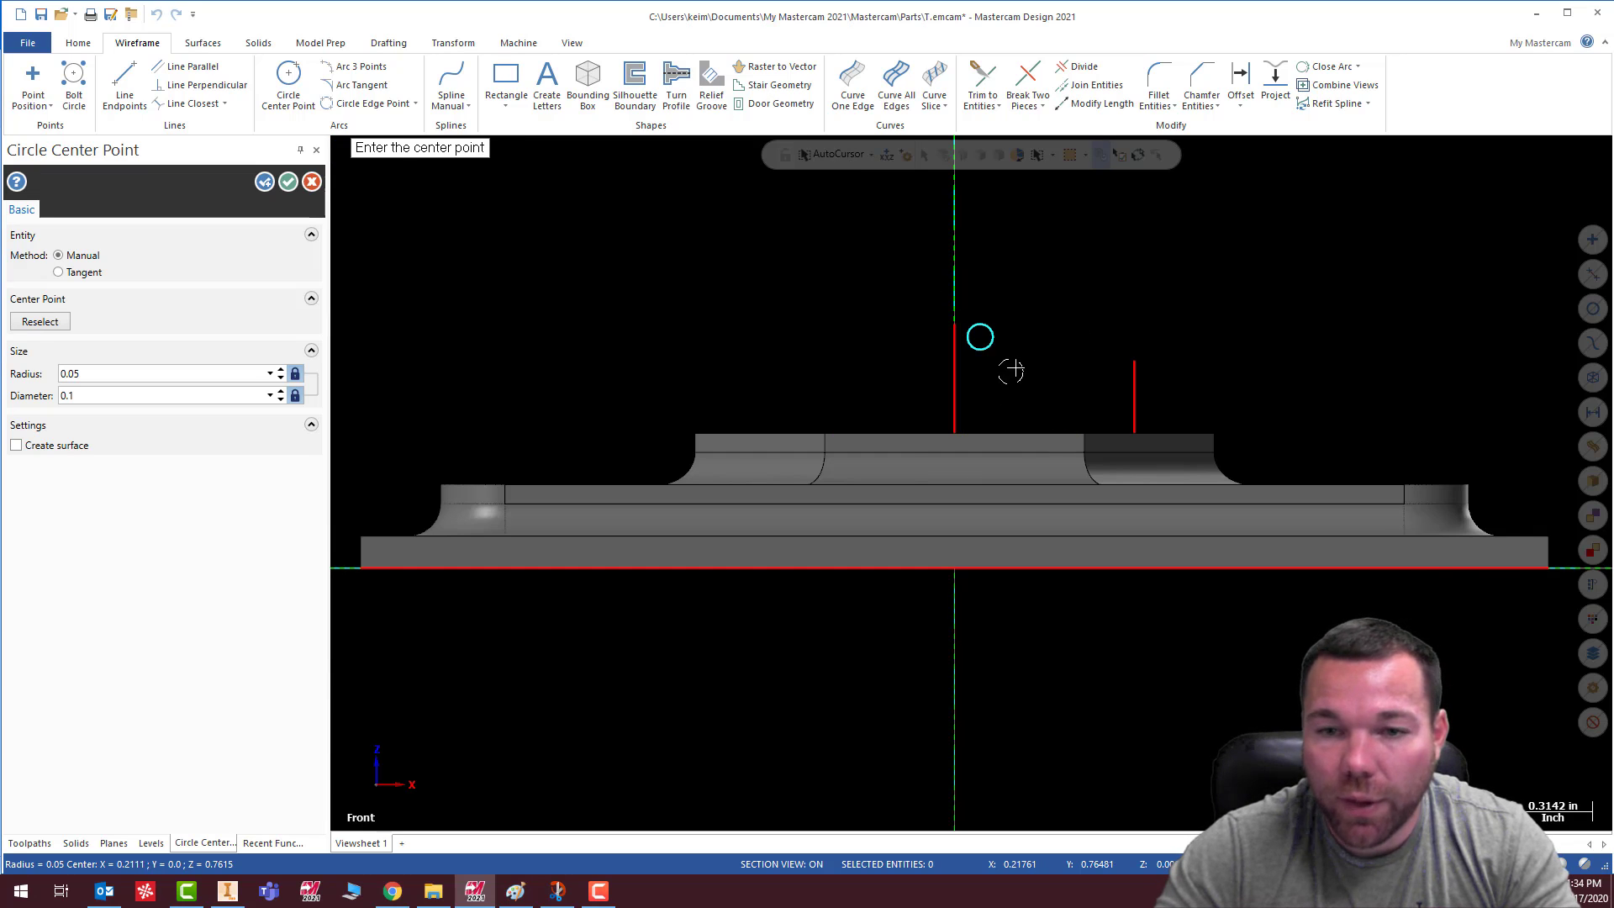
Check Section A-A on the part drawing and draw a circle of radius .05 centred at 0.4,0.75
{"action": "key", "text": "alt+Tab"}
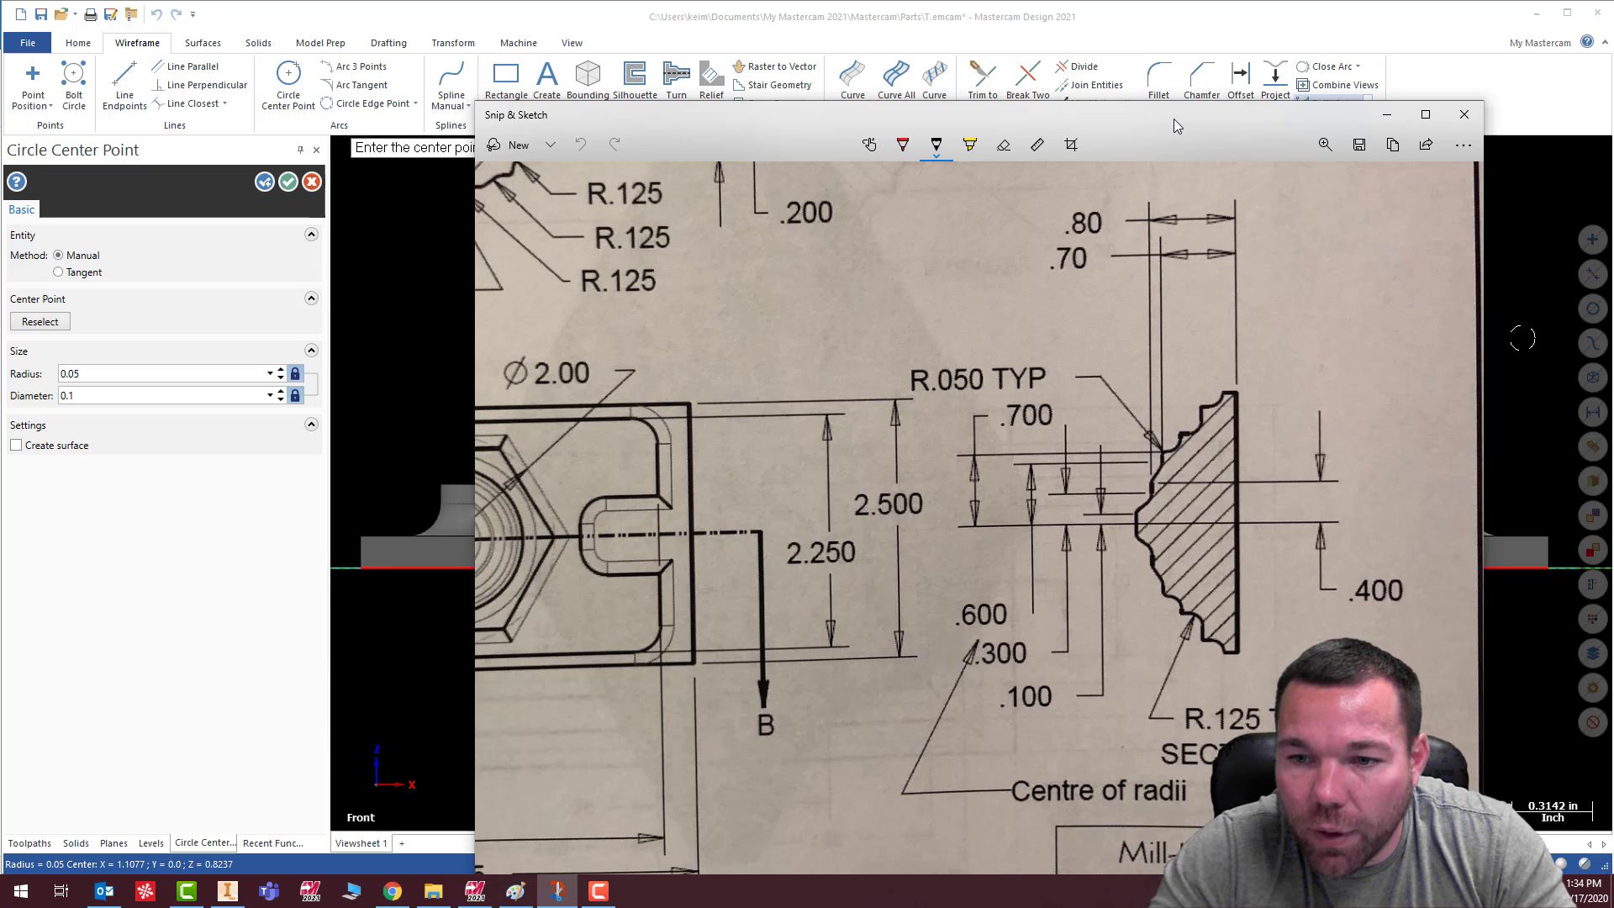
{"action": "left_click", "coordinate": [1387, 115]}
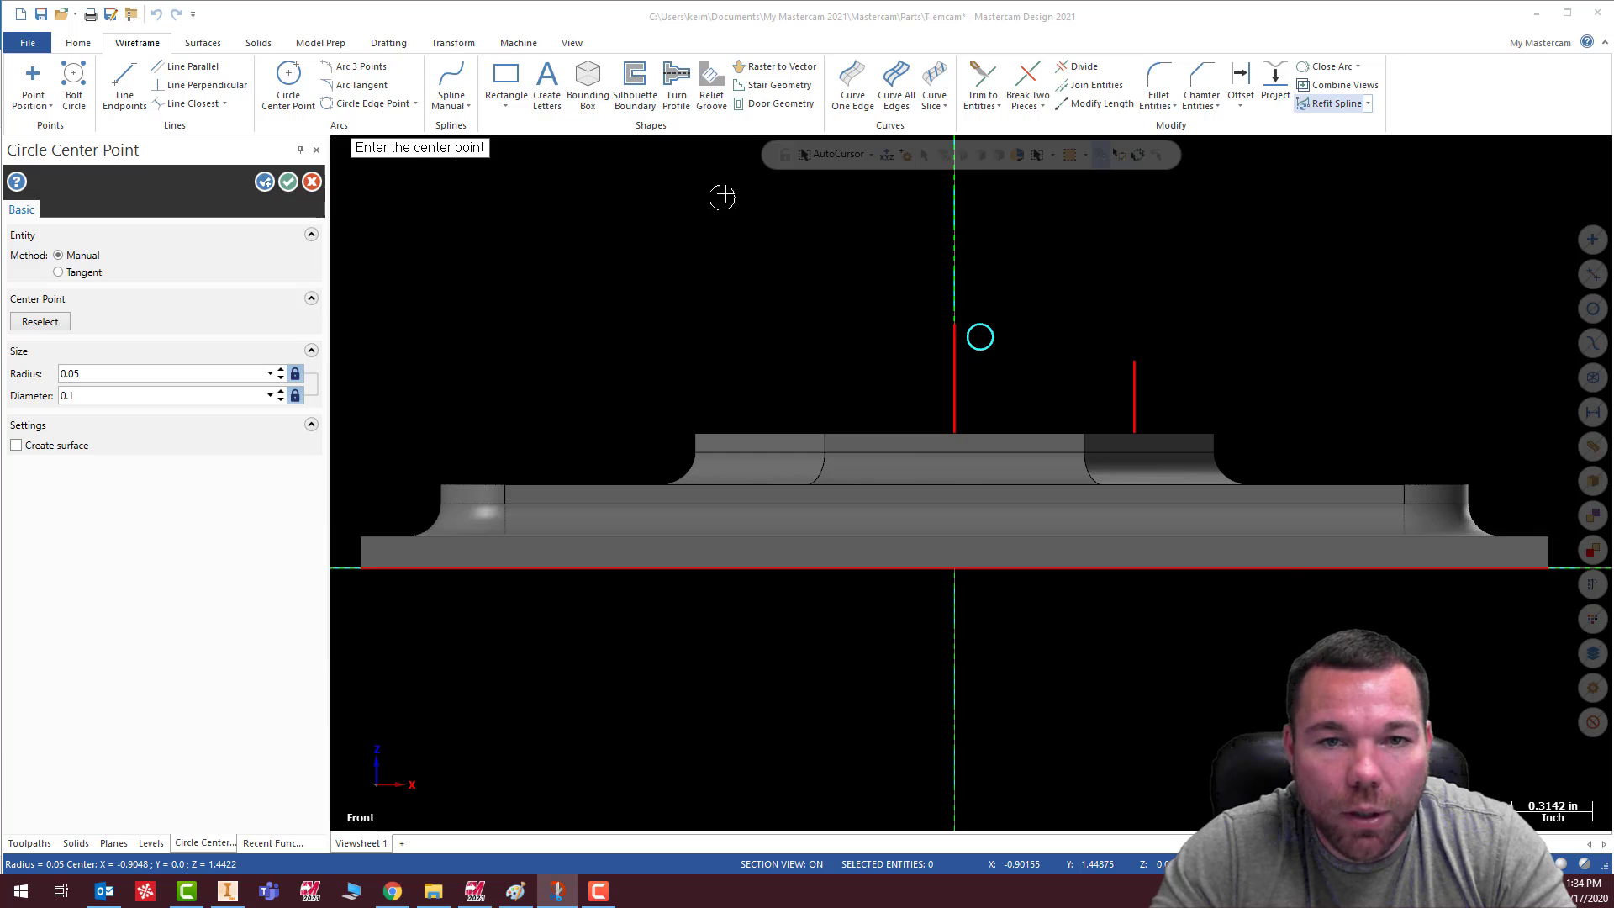
{"action": "left_click", "coordinate": [887, 155]}
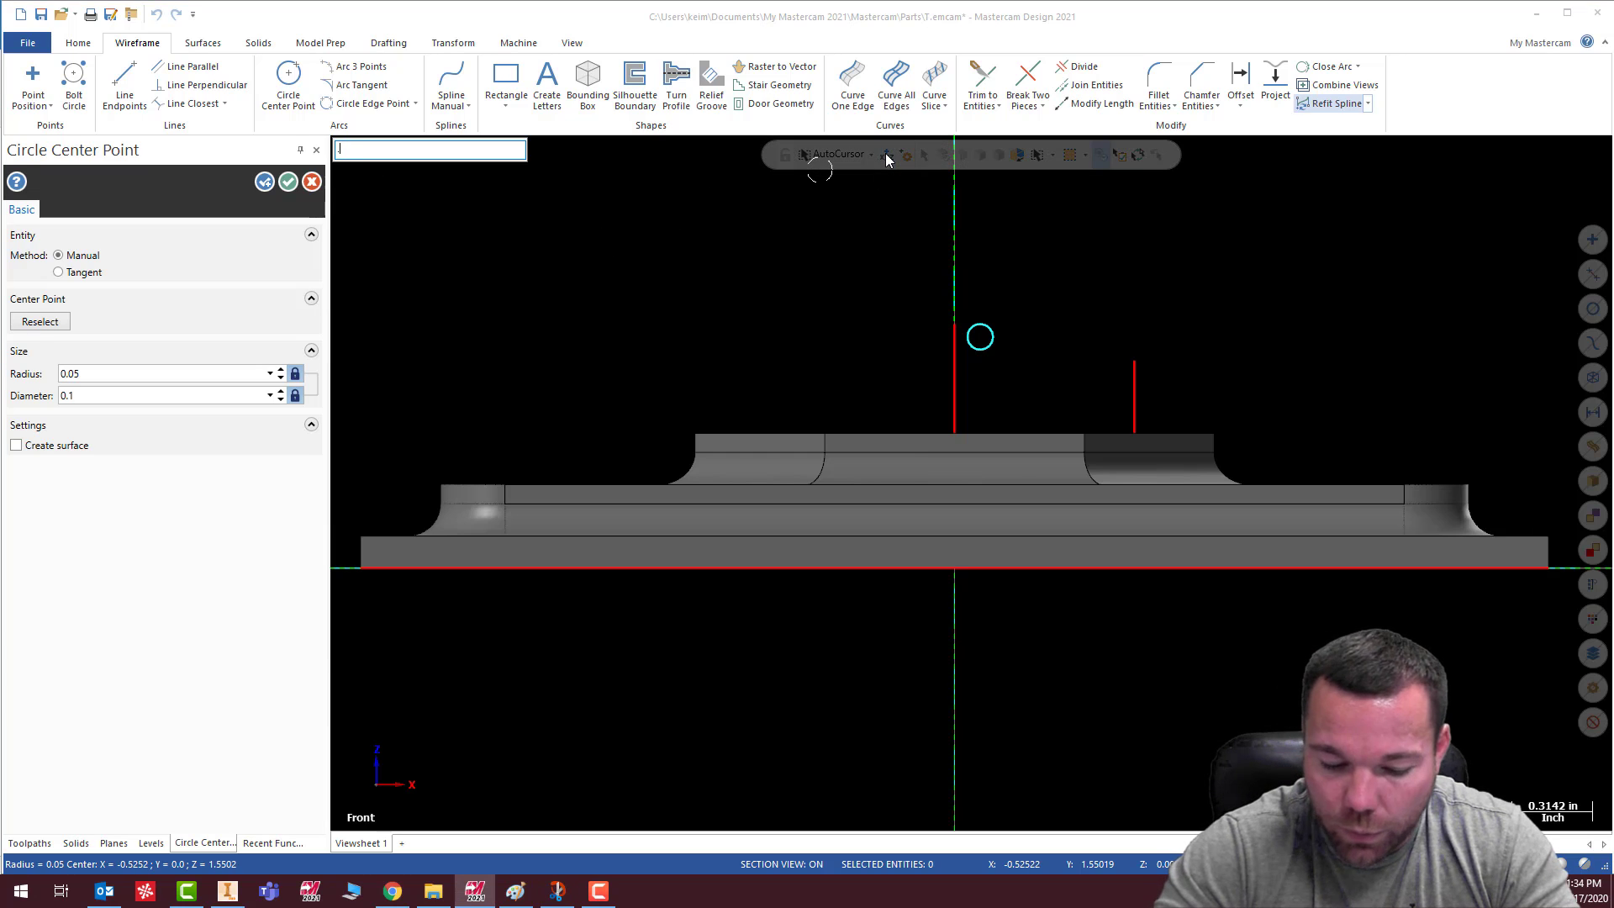
{"action": "type", "text": "0.4,0.75"}
{"action": "key", "text": "Return"}
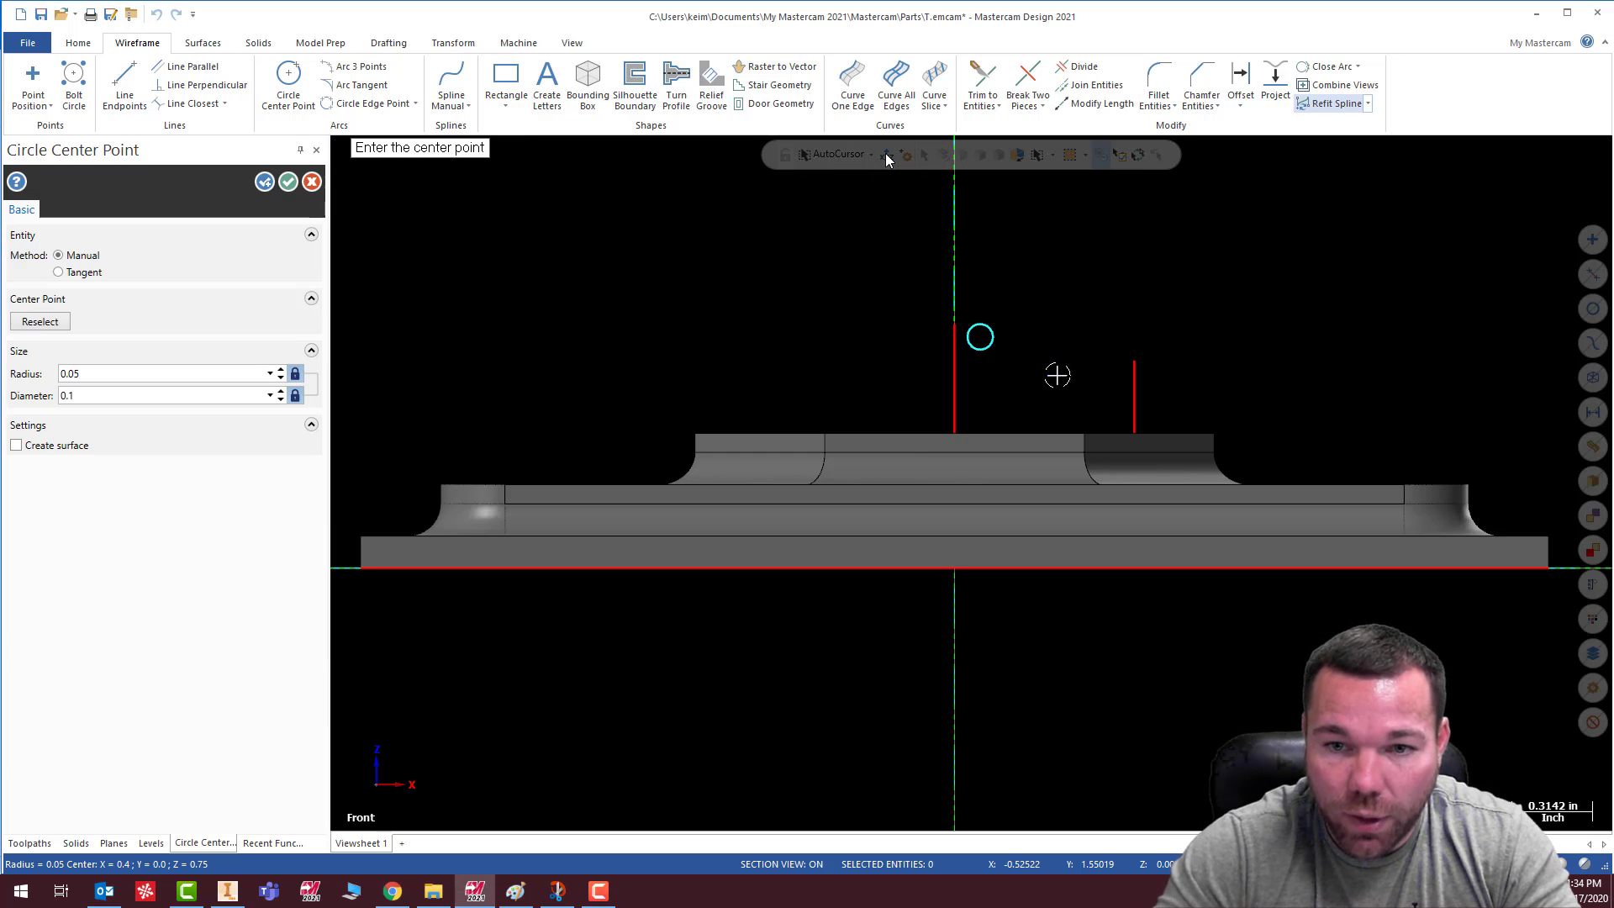
{"action": "left_click", "coordinate": [1058, 376]}
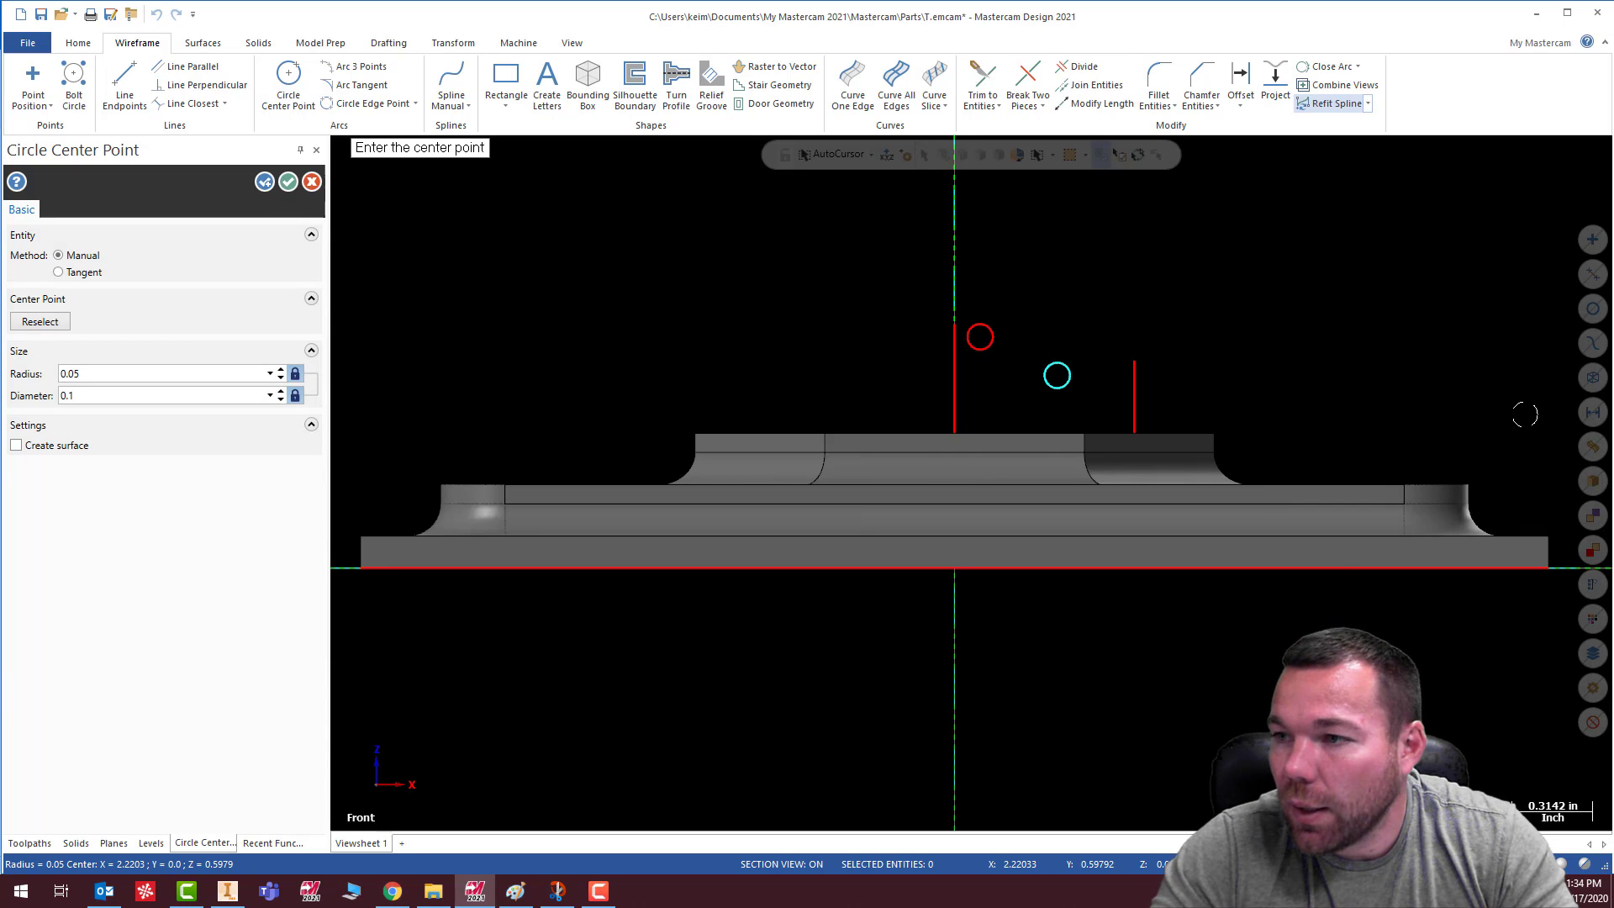
Check Section A-A again and draw a circle of radius .05 centred at X .65, its top at height .70, tangent inside the outer vertical line
{"action": "left_click_drag", "start_coordinate": [1613, 139], "coordinate": [799, 124]}
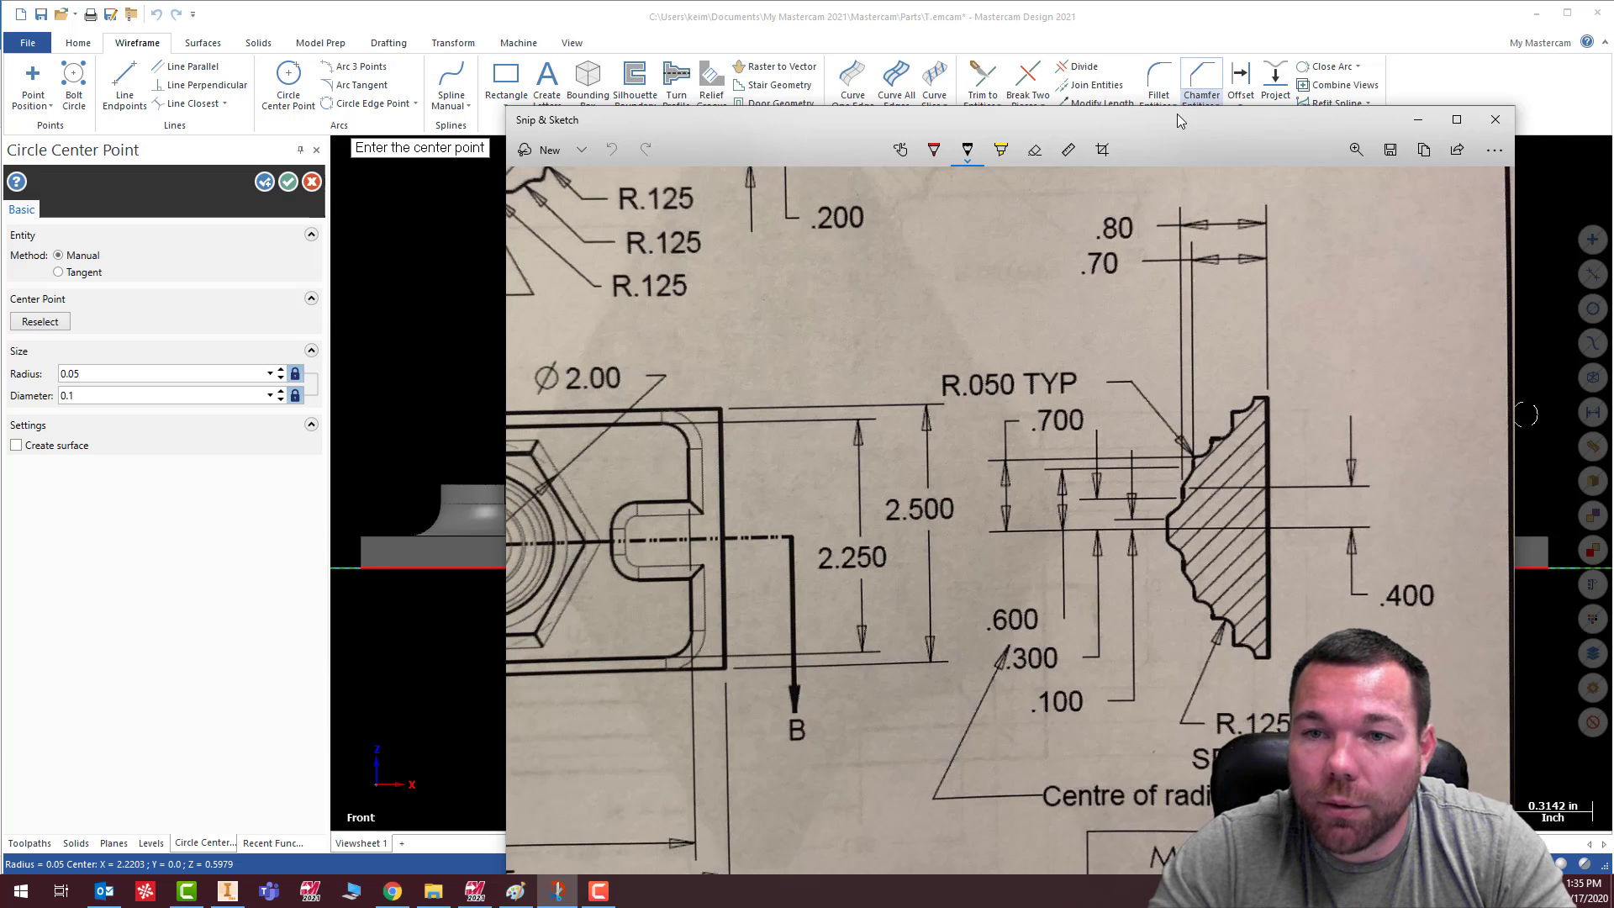
{"action": "left_click", "coordinate": [1201, 88]}
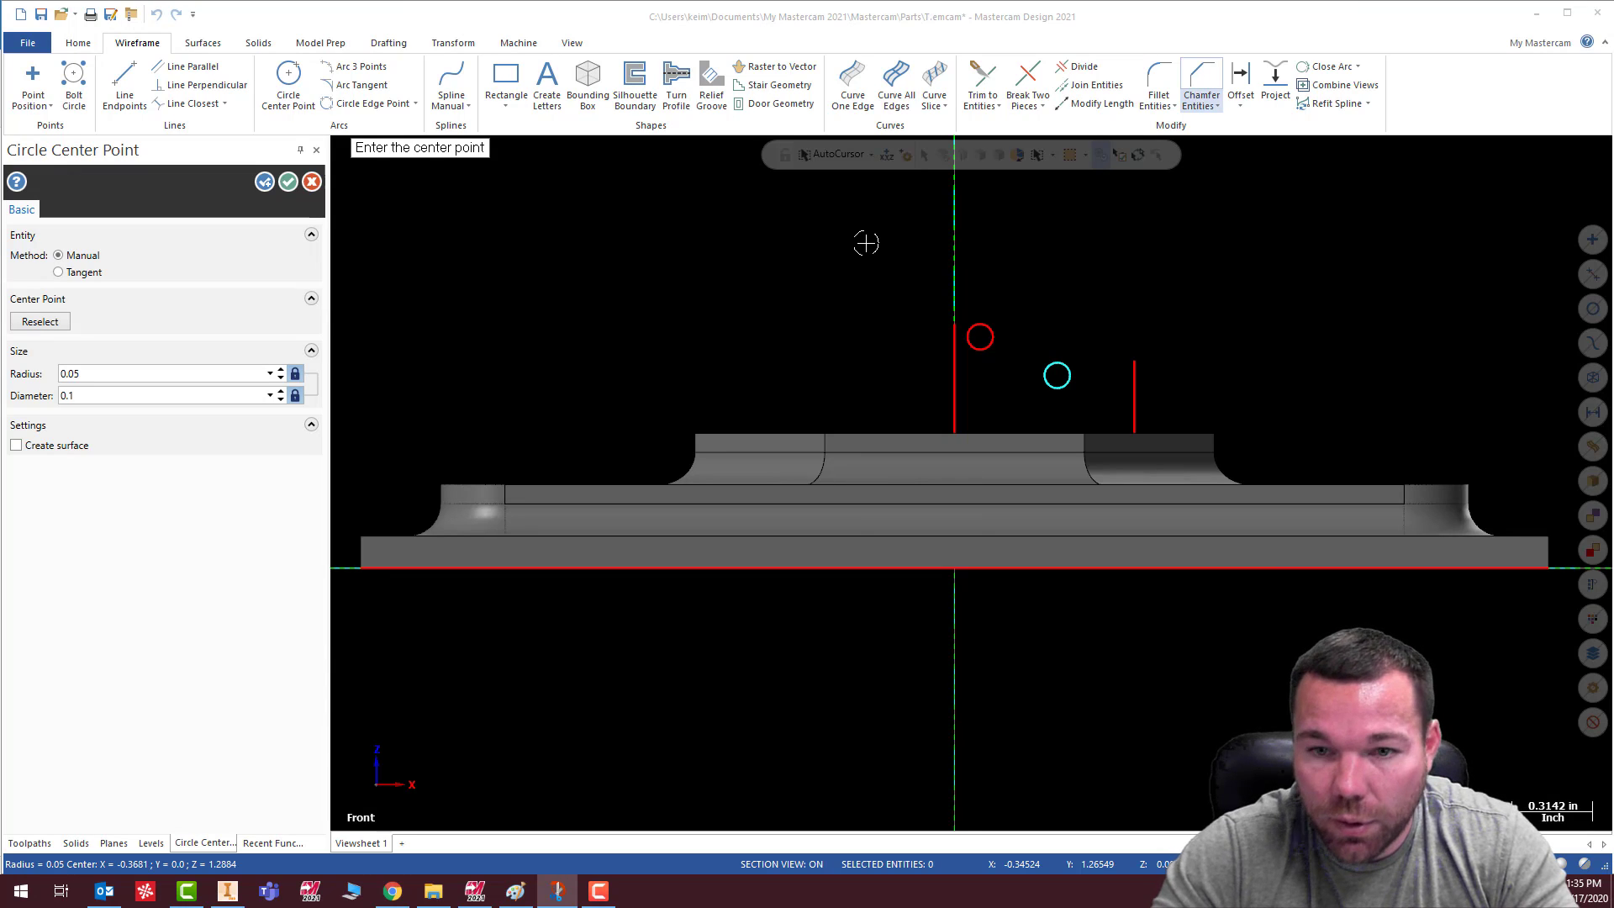
{"action": "key", "text": "space"}
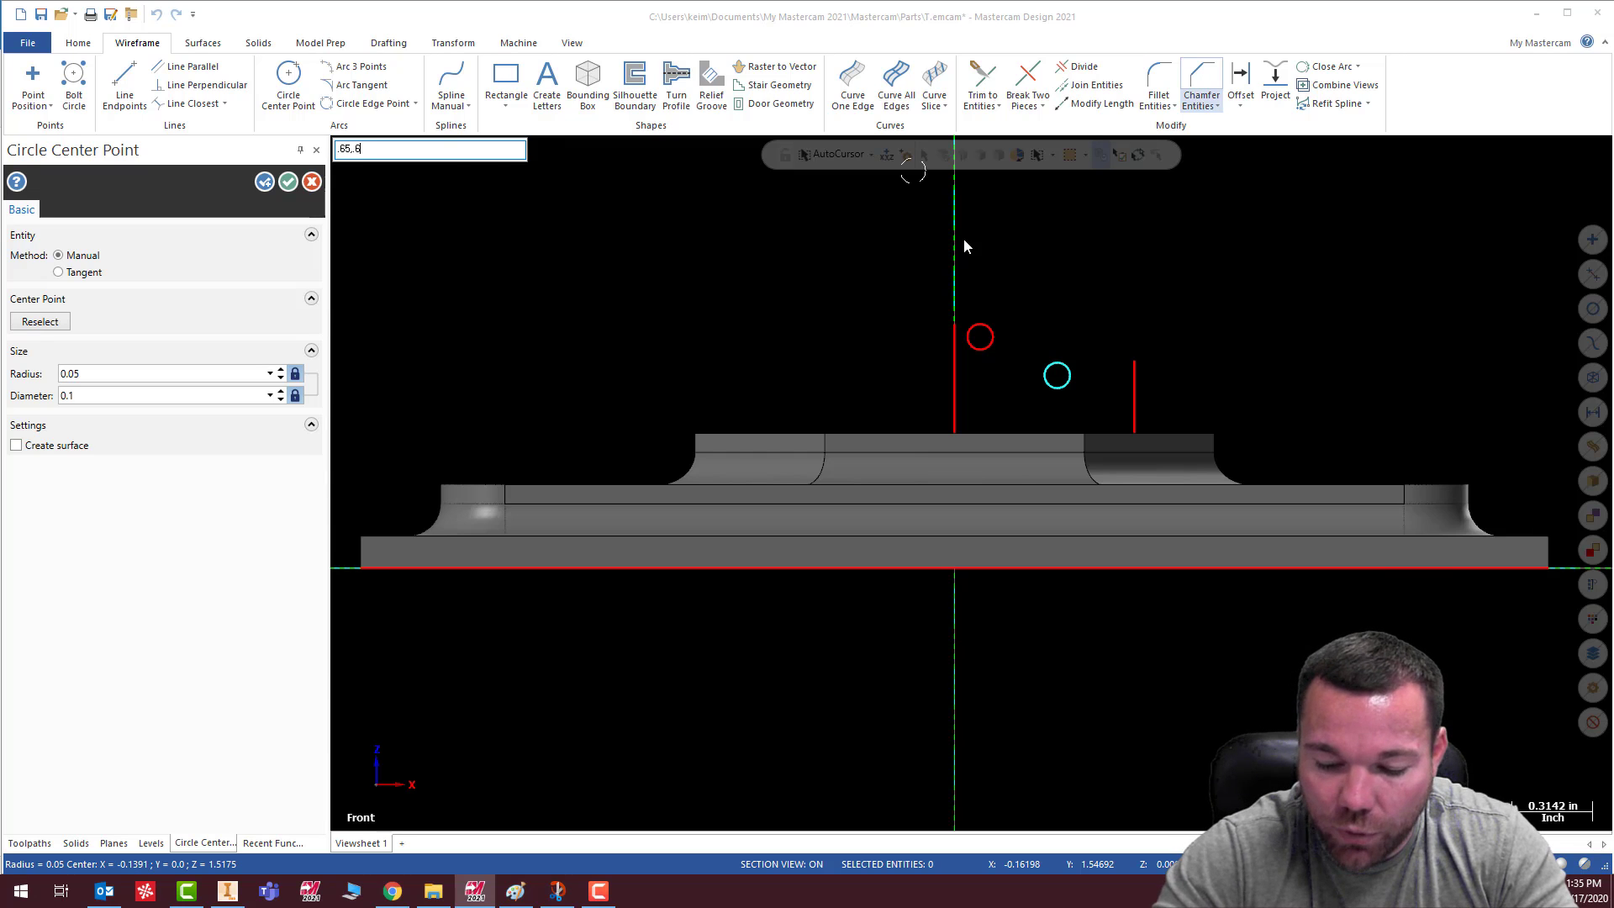
{"action": "type", "text": ".65,.6"}
{"action": "key", "text": "Return"}
{"action": "scroll", "coordinate": [1129, 395], "scroll_direction": "up", "scroll_amount": 4}
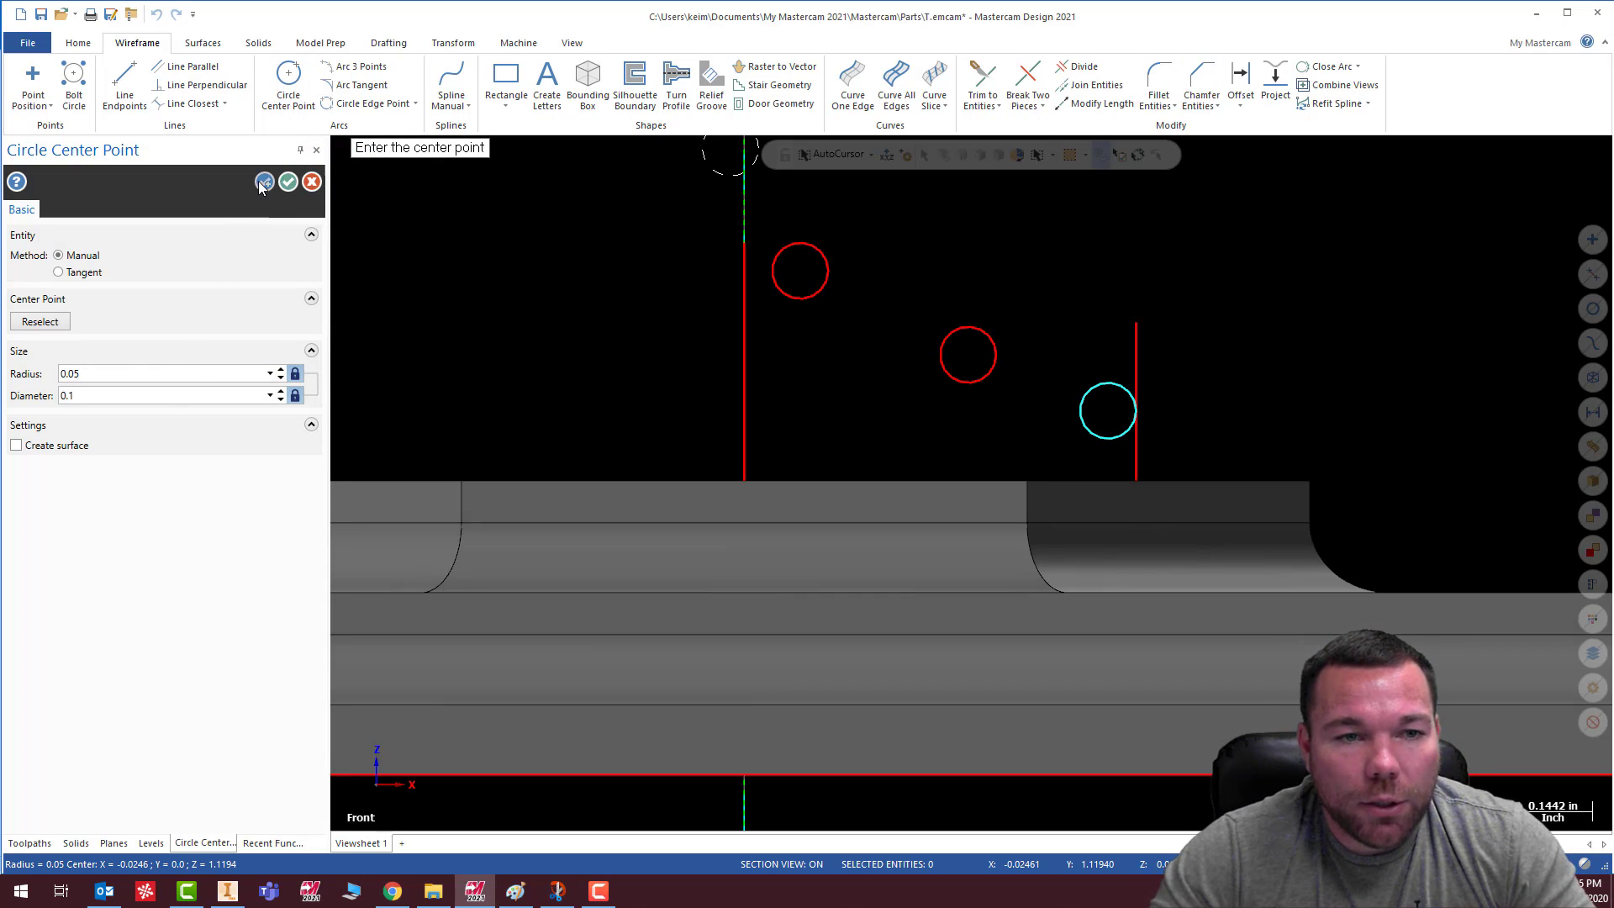
{"action": "left_click", "coordinate": [263, 183]}
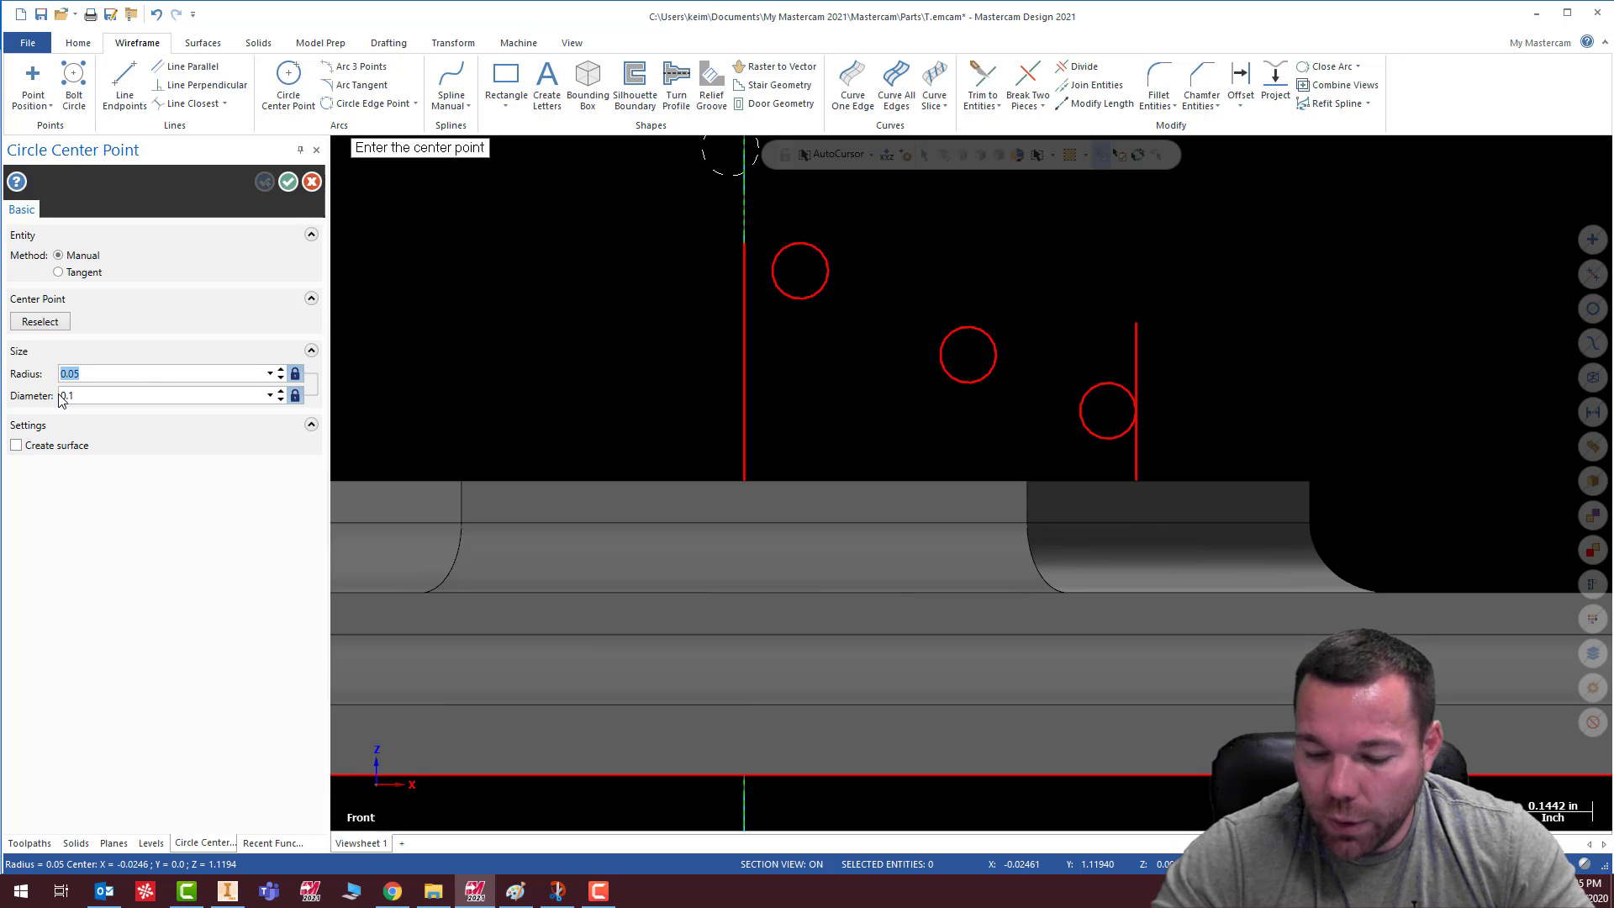
Set the circle radius to .125, consult Section A-A, and draw a circle centred at X .3 with its lowest point at height .80
{"action": "type", "text": ".12"}
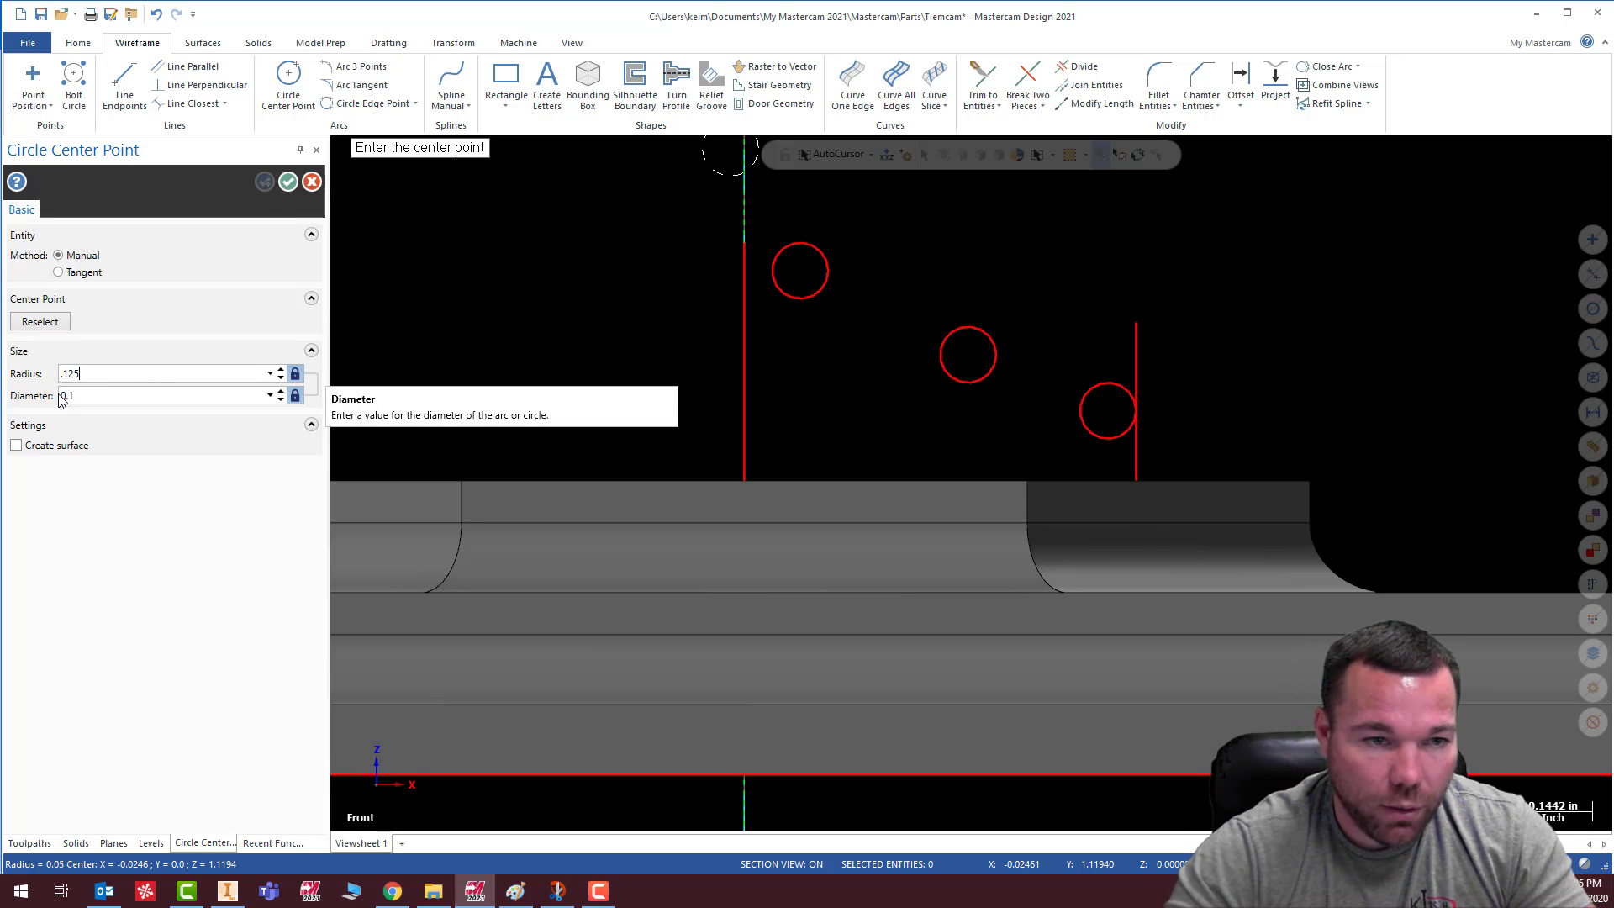
{"action": "key", "text": "Tab"}
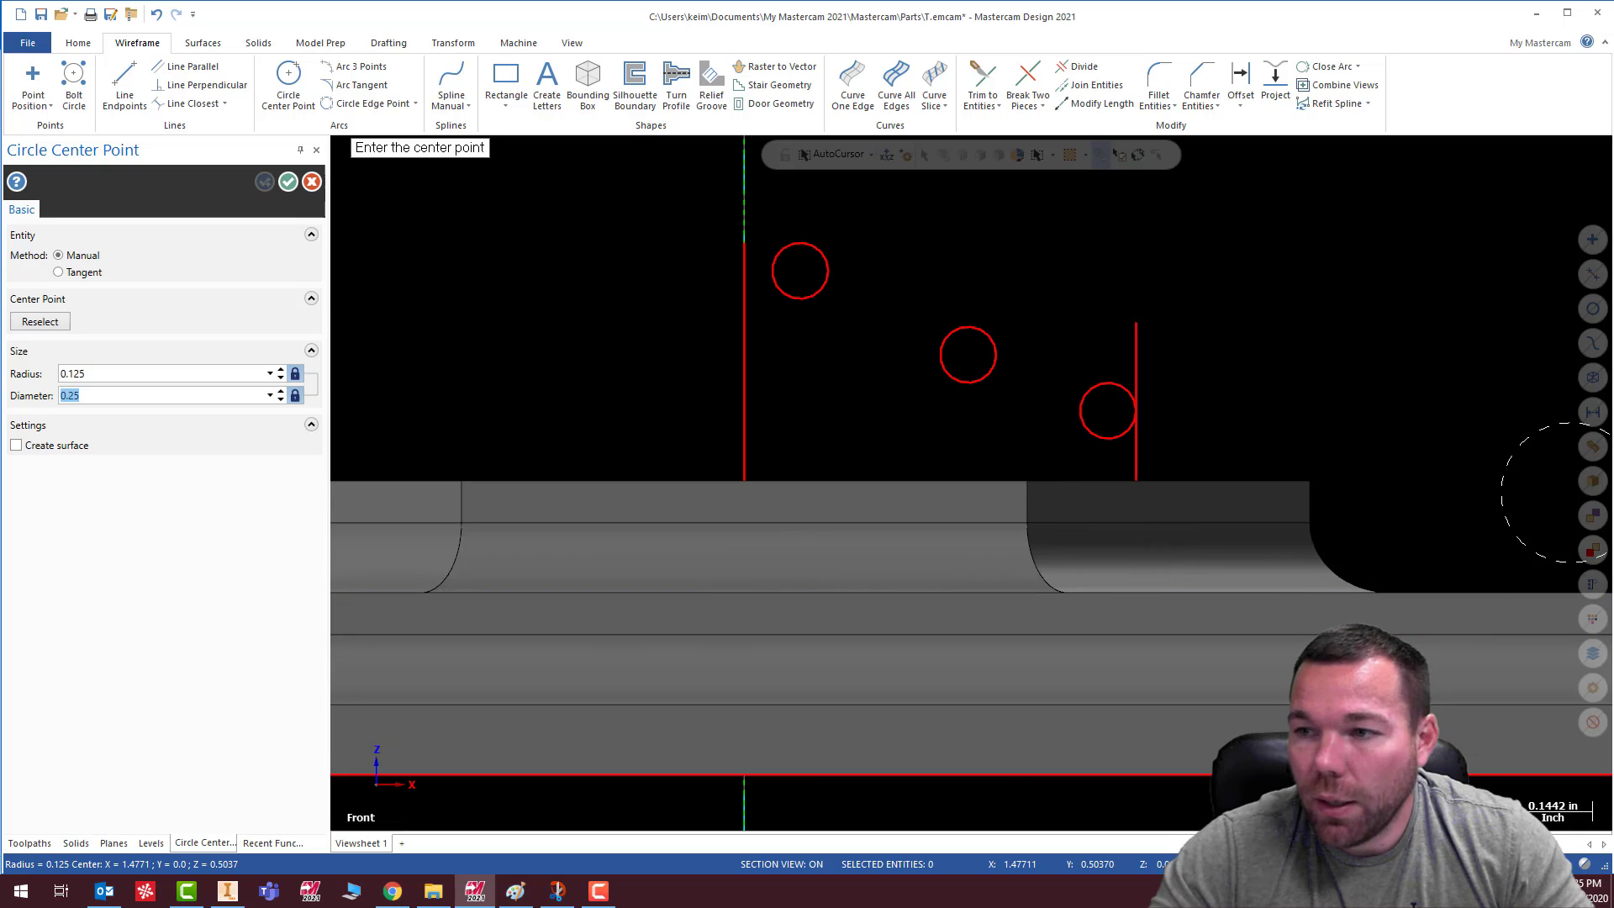
{"action": "key", "text": "alt+Tab"}
{"action": "double_click", "coordinate": [1251, 149]}
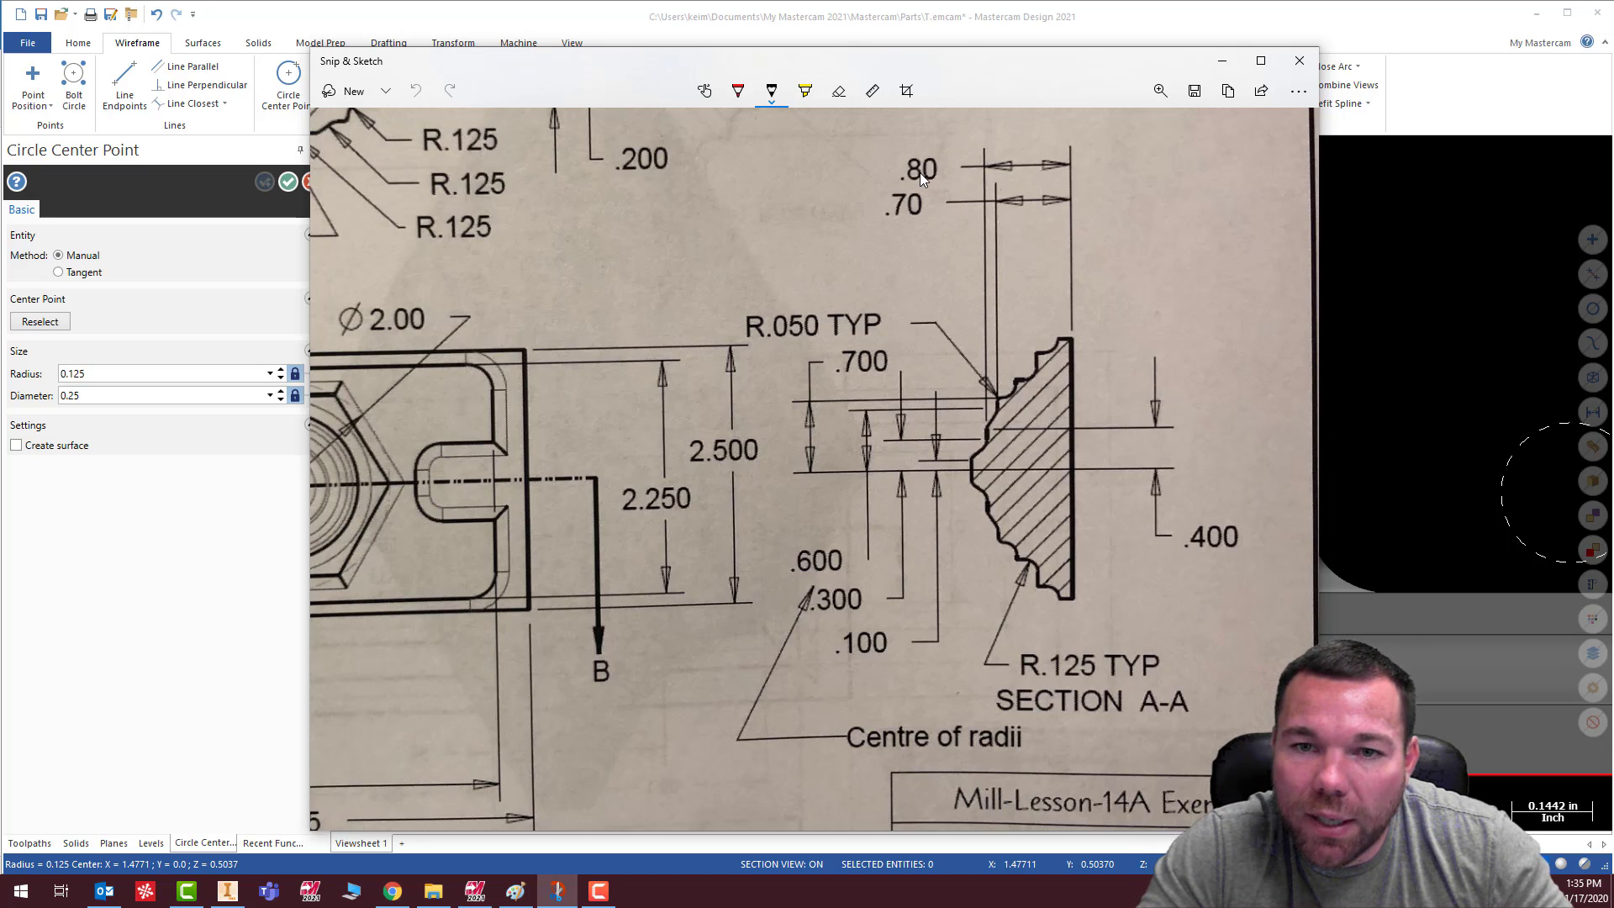
{"action": "left_click_drag", "start_coordinate": [978, 63], "coordinate": [1613, 90]}
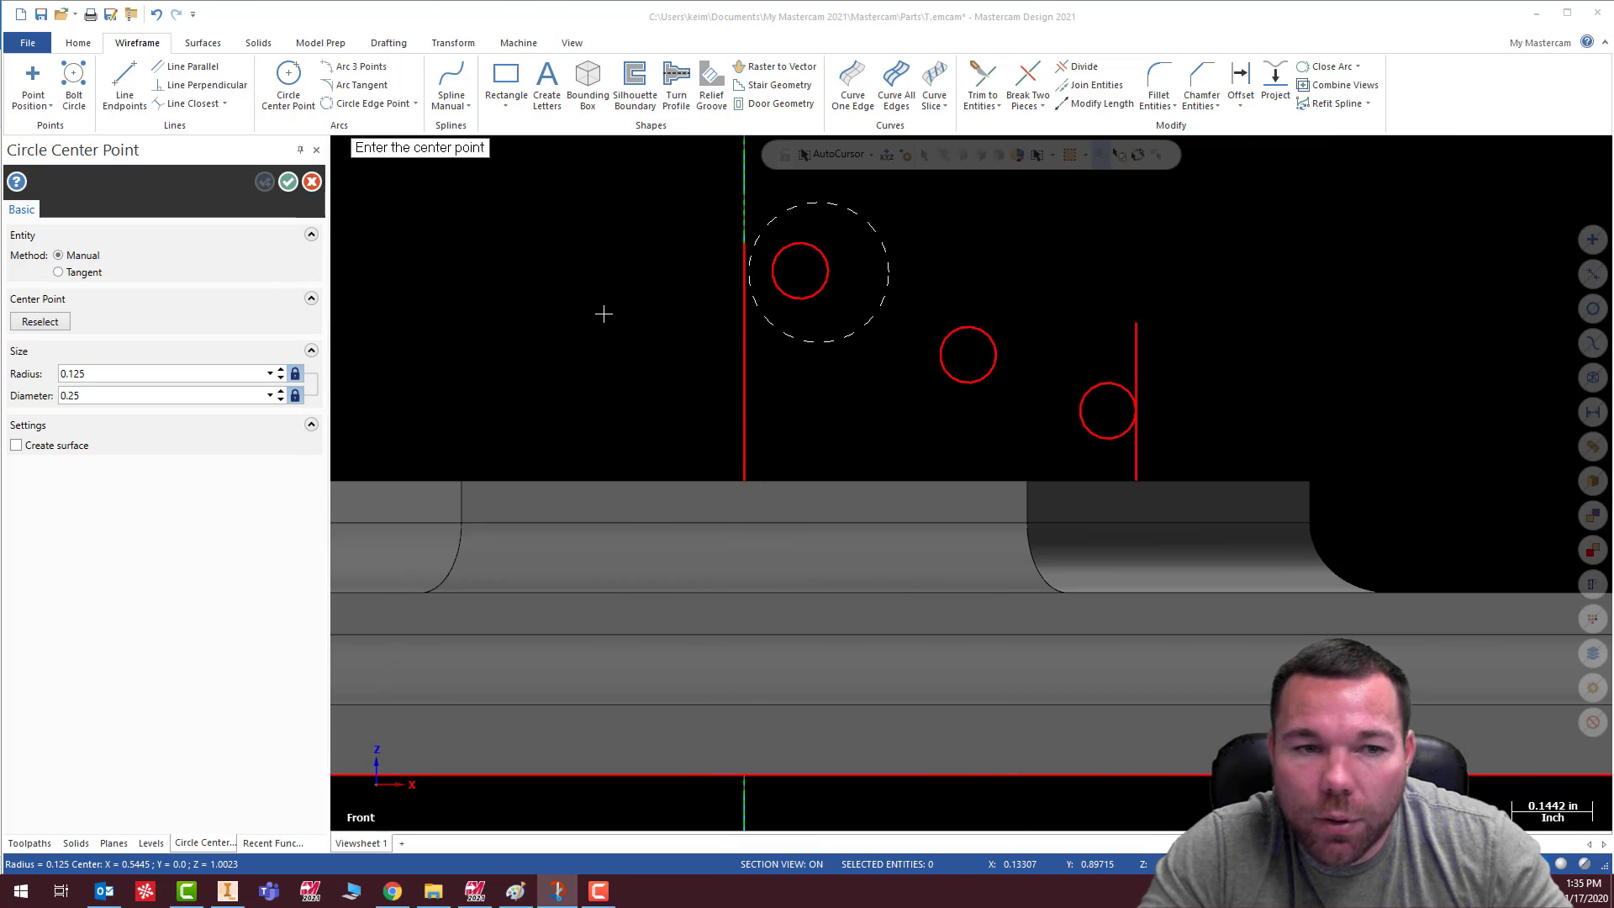
{"action": "type", "text": ".3.92"}
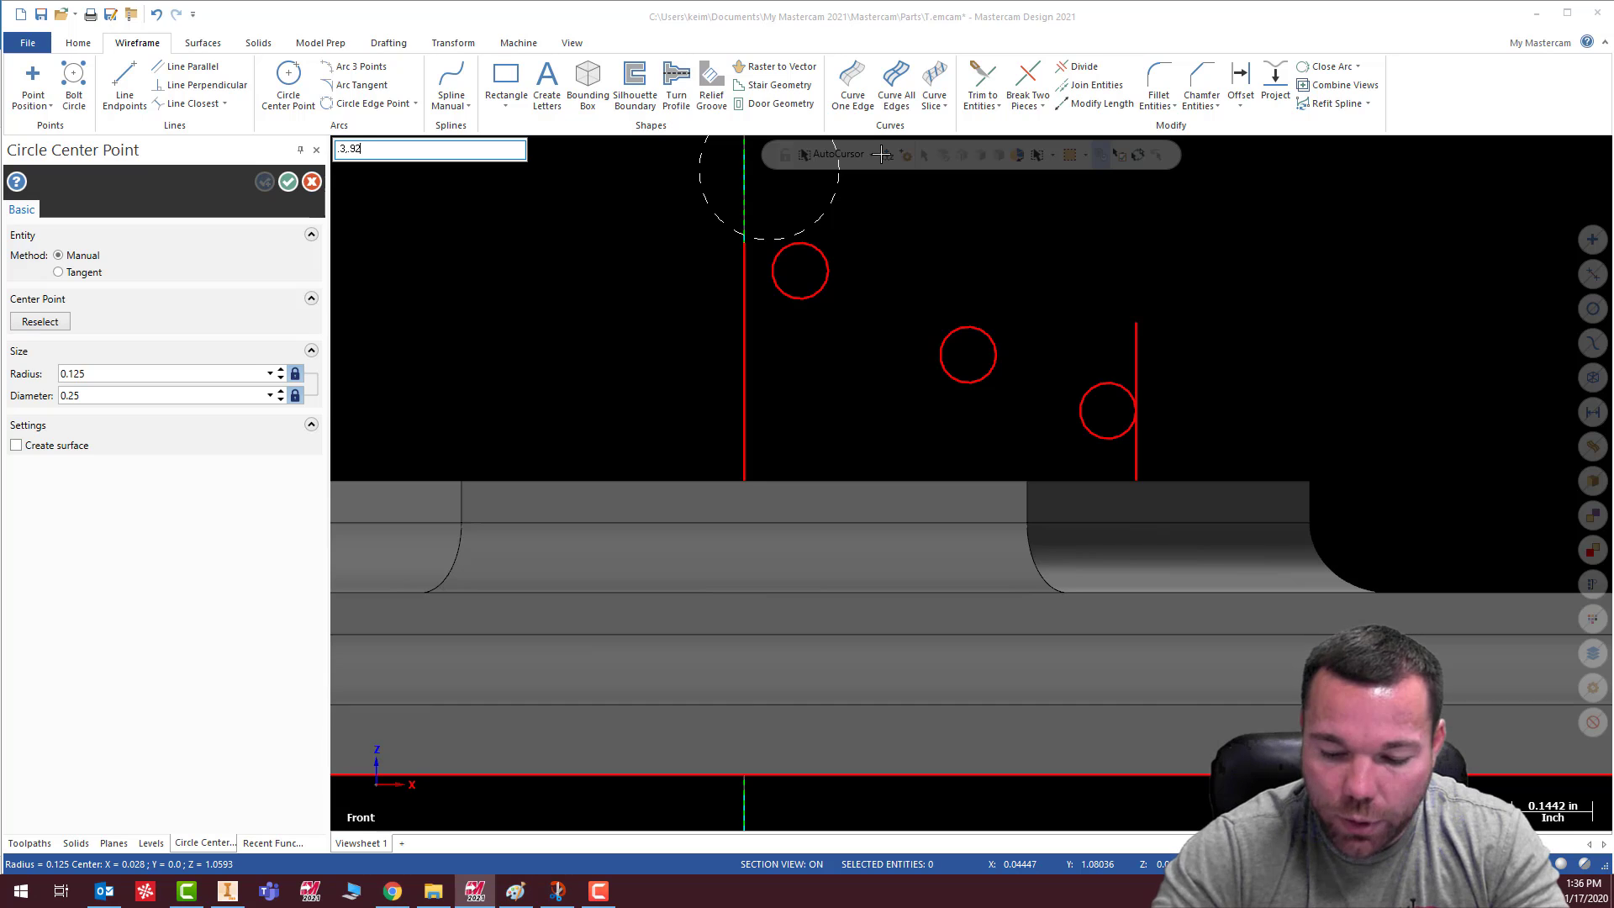
{"action": "key", "text": "Escape"}
{"action": "left_click", "coordinate": [912, 257]}
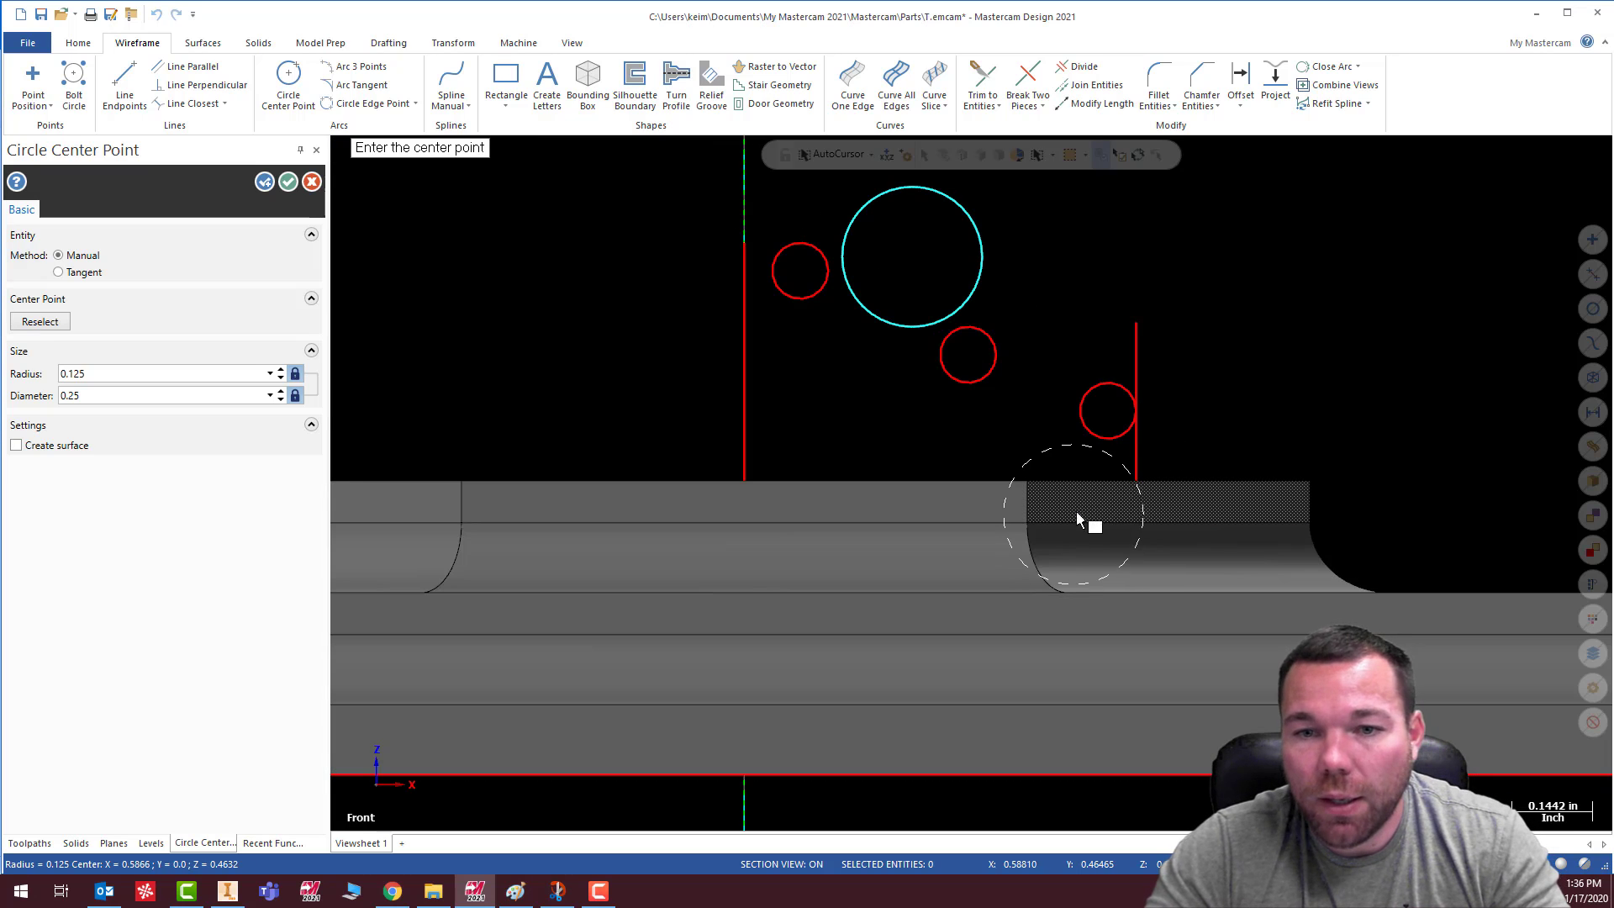
Check Section A-A for the second large radius and draw a circle of radius .125 centred at .6,.825
{"action": "key", "text": "alt+Tab"}
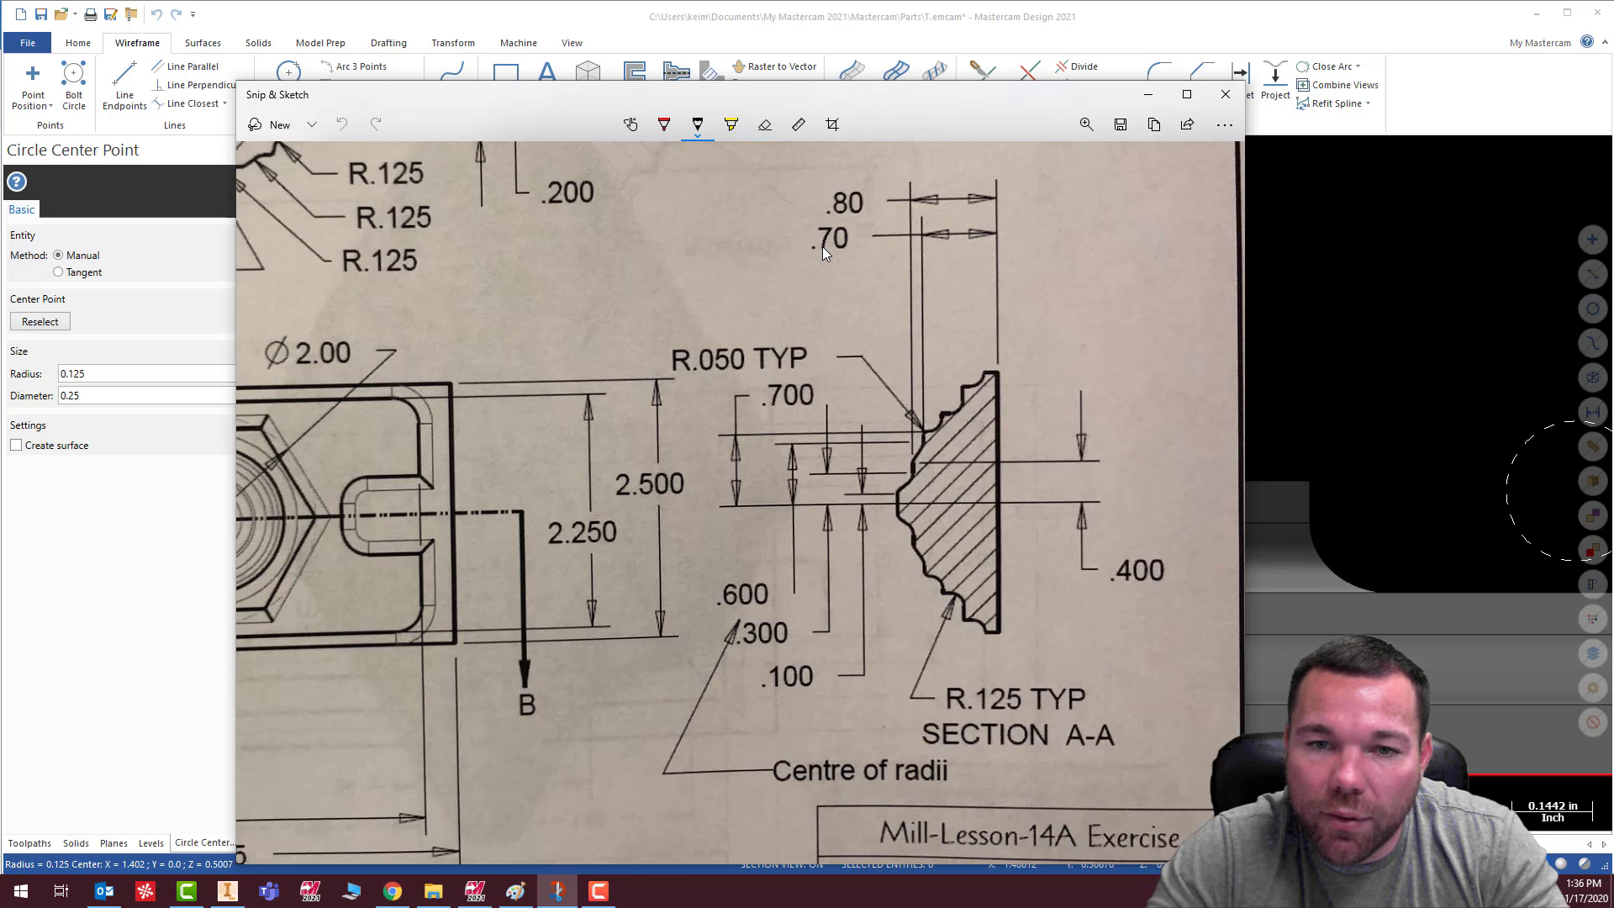
{"action": "left_click", "coordinate": [1148, 94]}
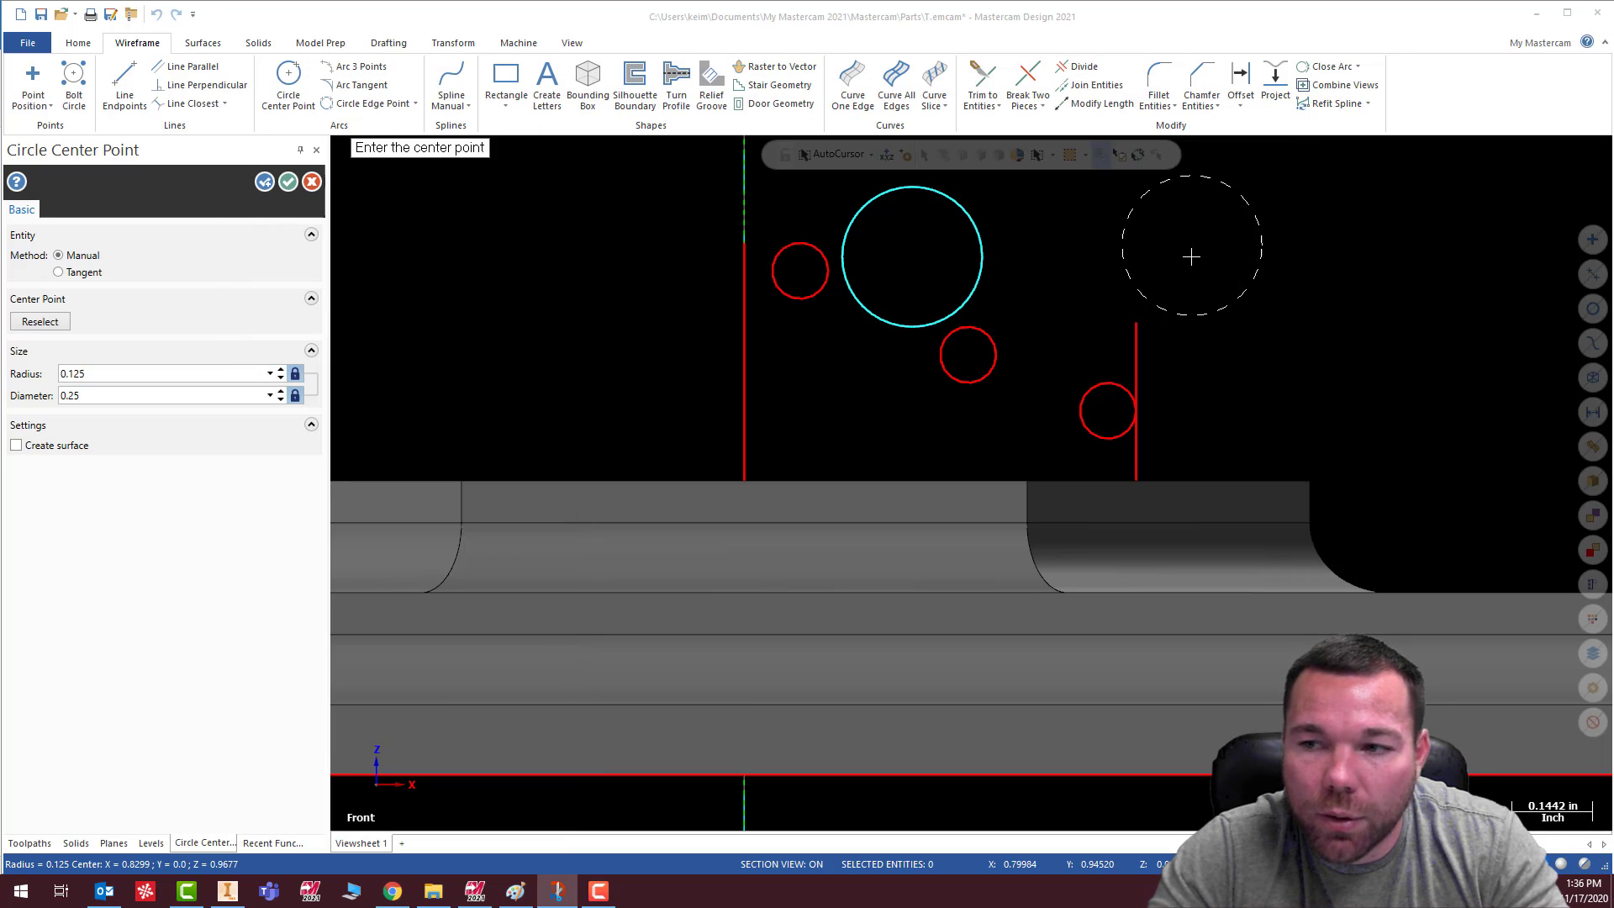
{"action": "left_click", "coordinate": [939, 354]}
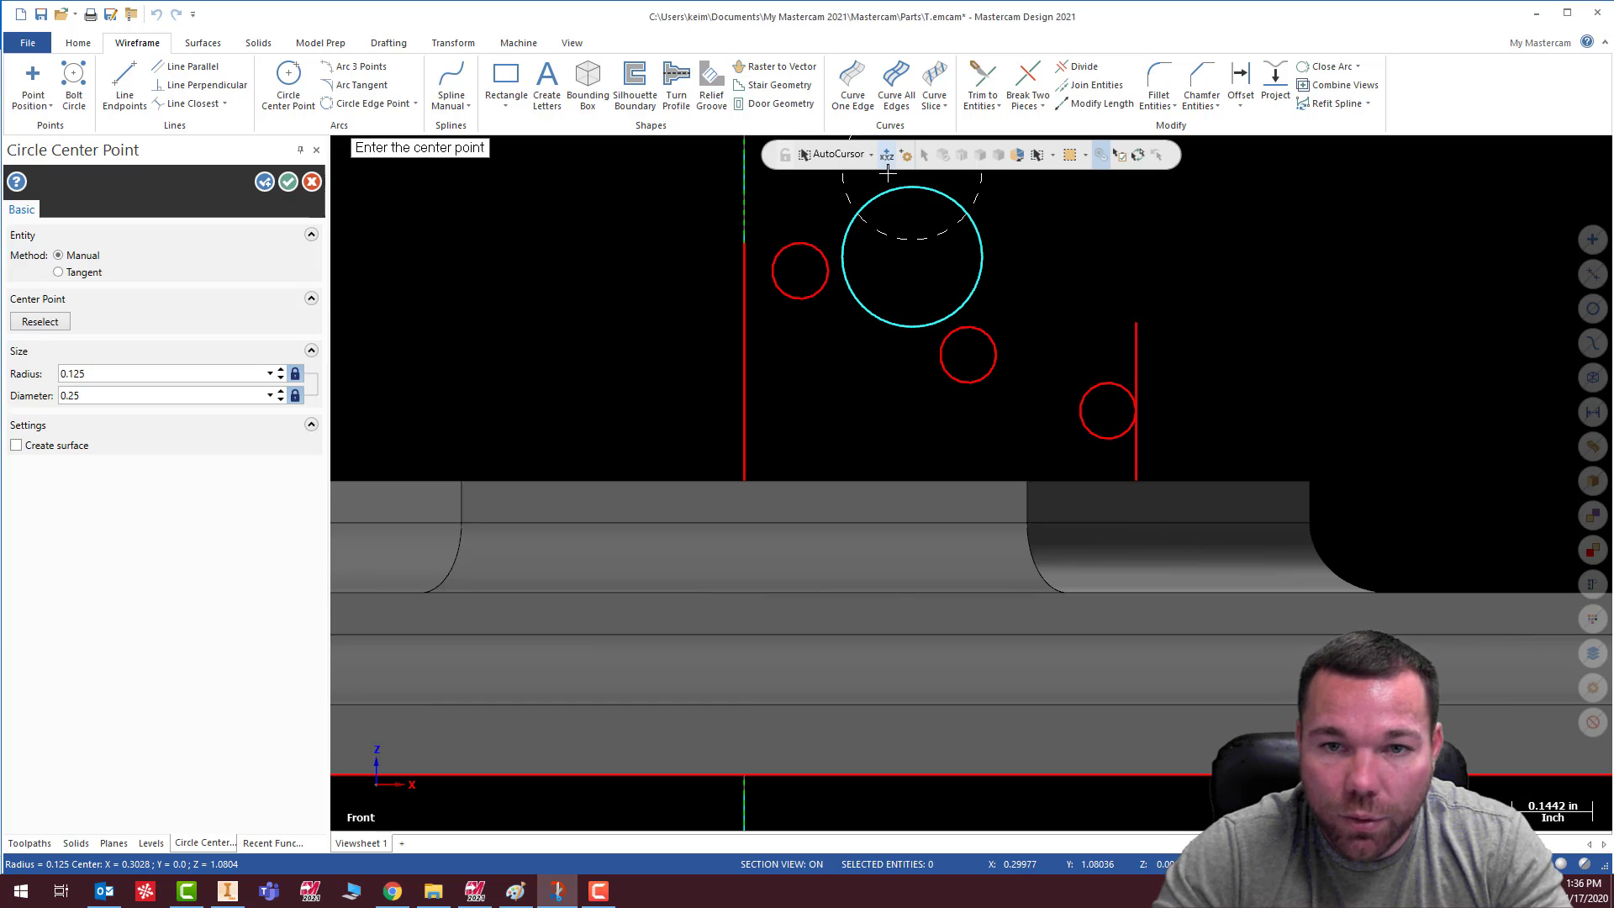
{"action": "key", "text": "space"}
{"action": "type", "text": ".6,.825"}
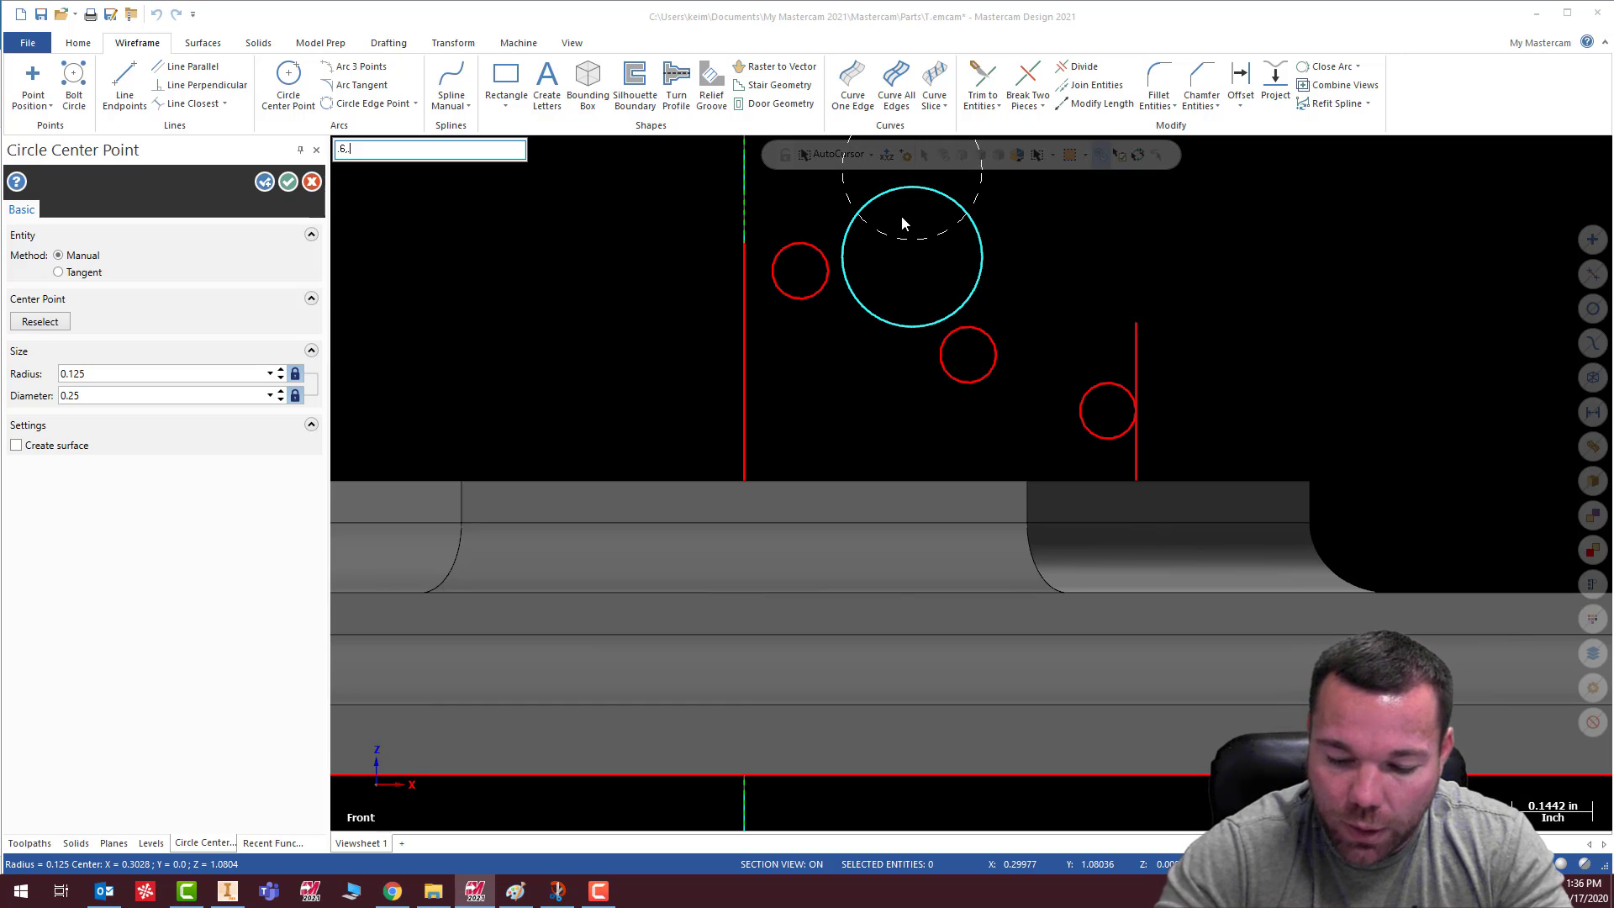
{"action": "key", "text": "Return"}
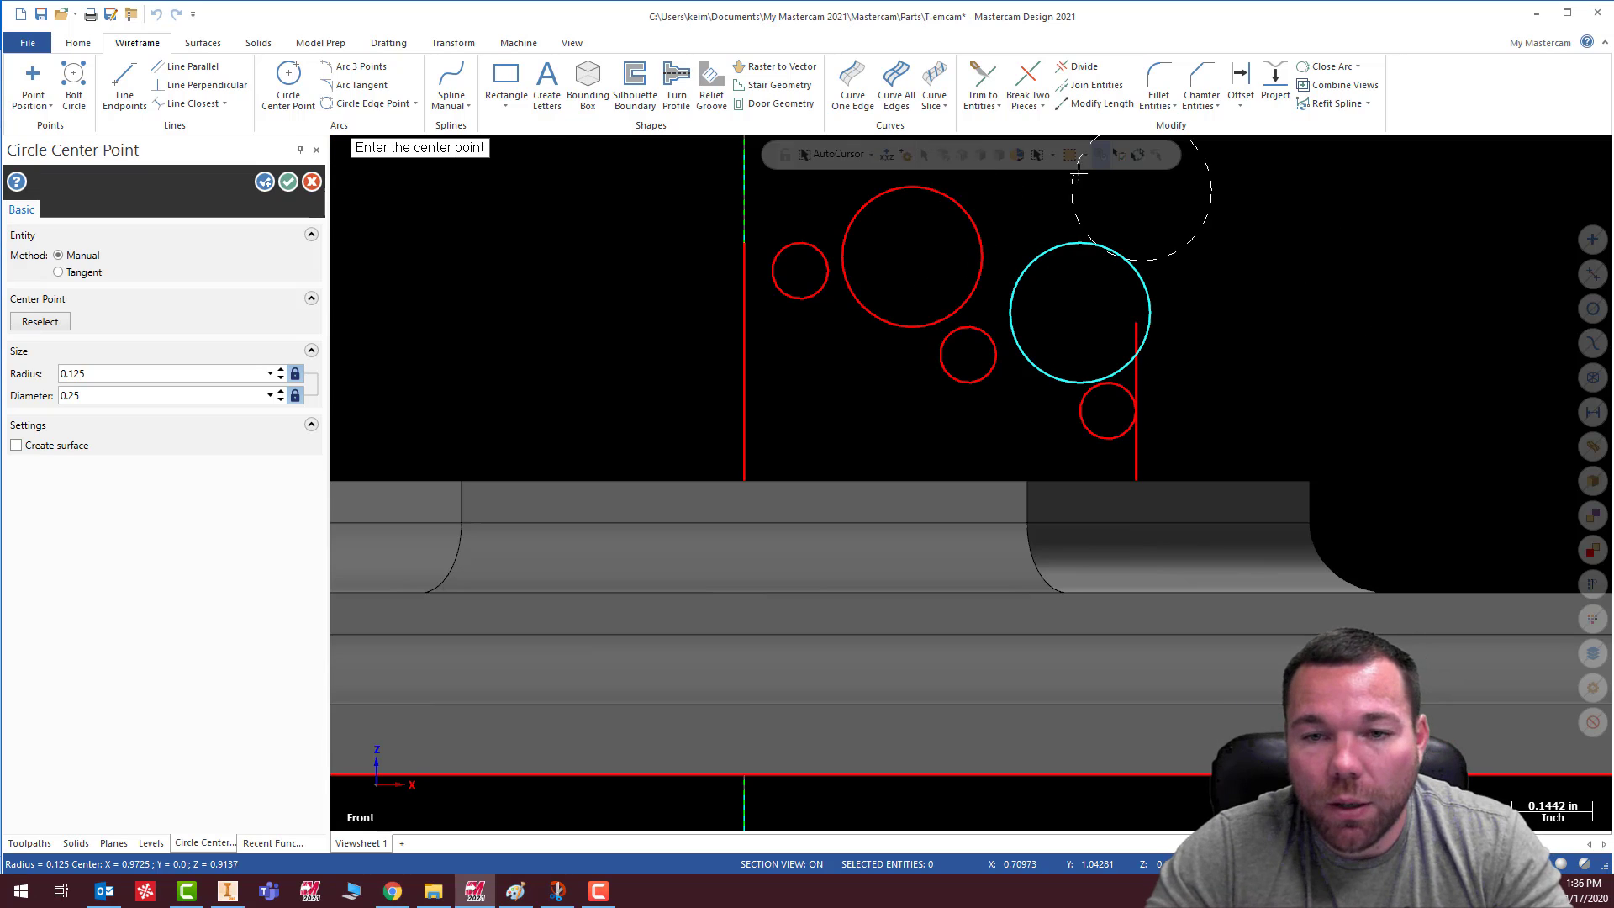
{"action": "left_click", "coordinate": [288, 181]}
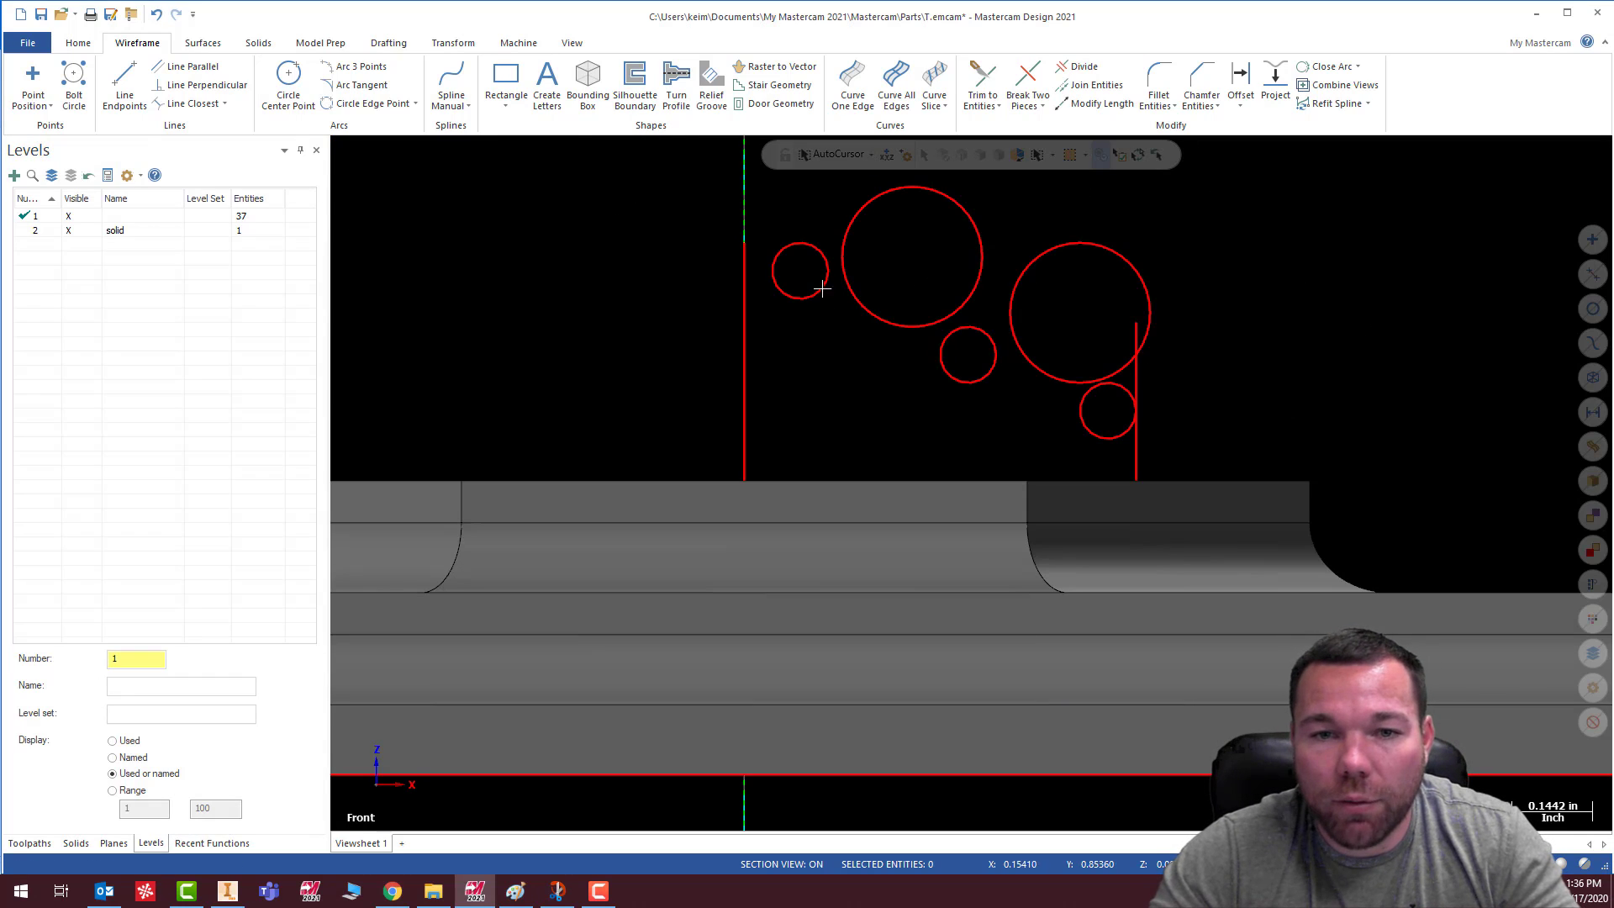
Draw a horizontal line from the centre line's upper end to the first small circle's top, and a sloped tangent to the first large circle
{"action": "left_click", "coordinate": [124, 82]}
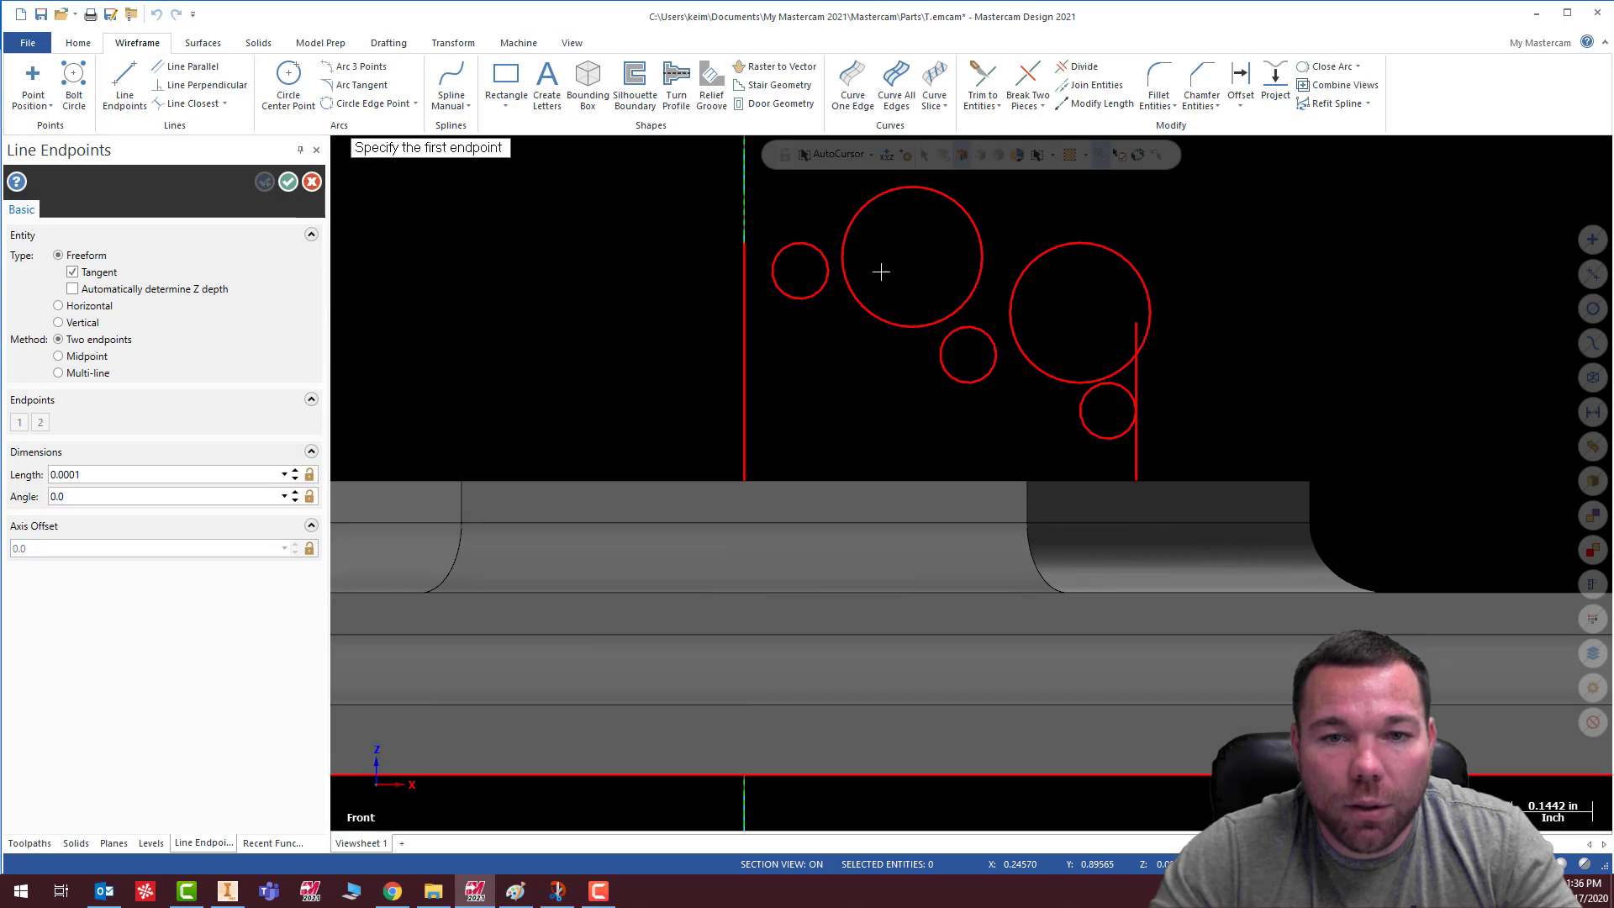
{"action": "scroll", "coordinate": [879, 269], "scroll_direction": "up", "scroll_amount": 3}
{"action": "left_click", "coordinate": [697, 238]}
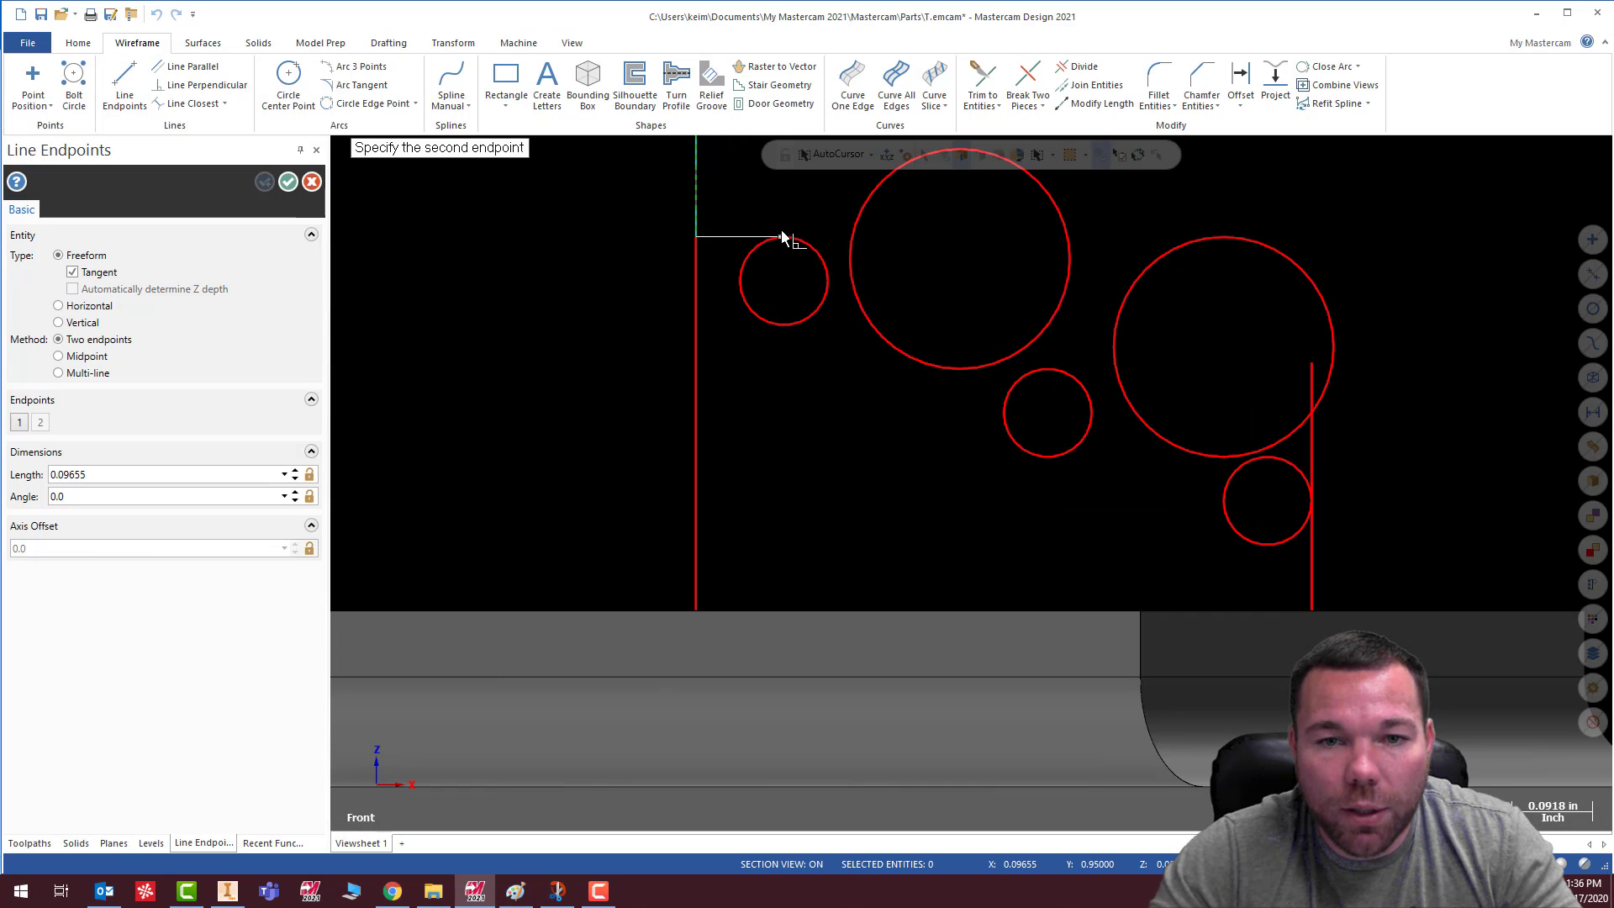
{"action": "left_click", "coordinate": [824, 261]}
{"action": "left_click", "coordinate": [819, 249]}
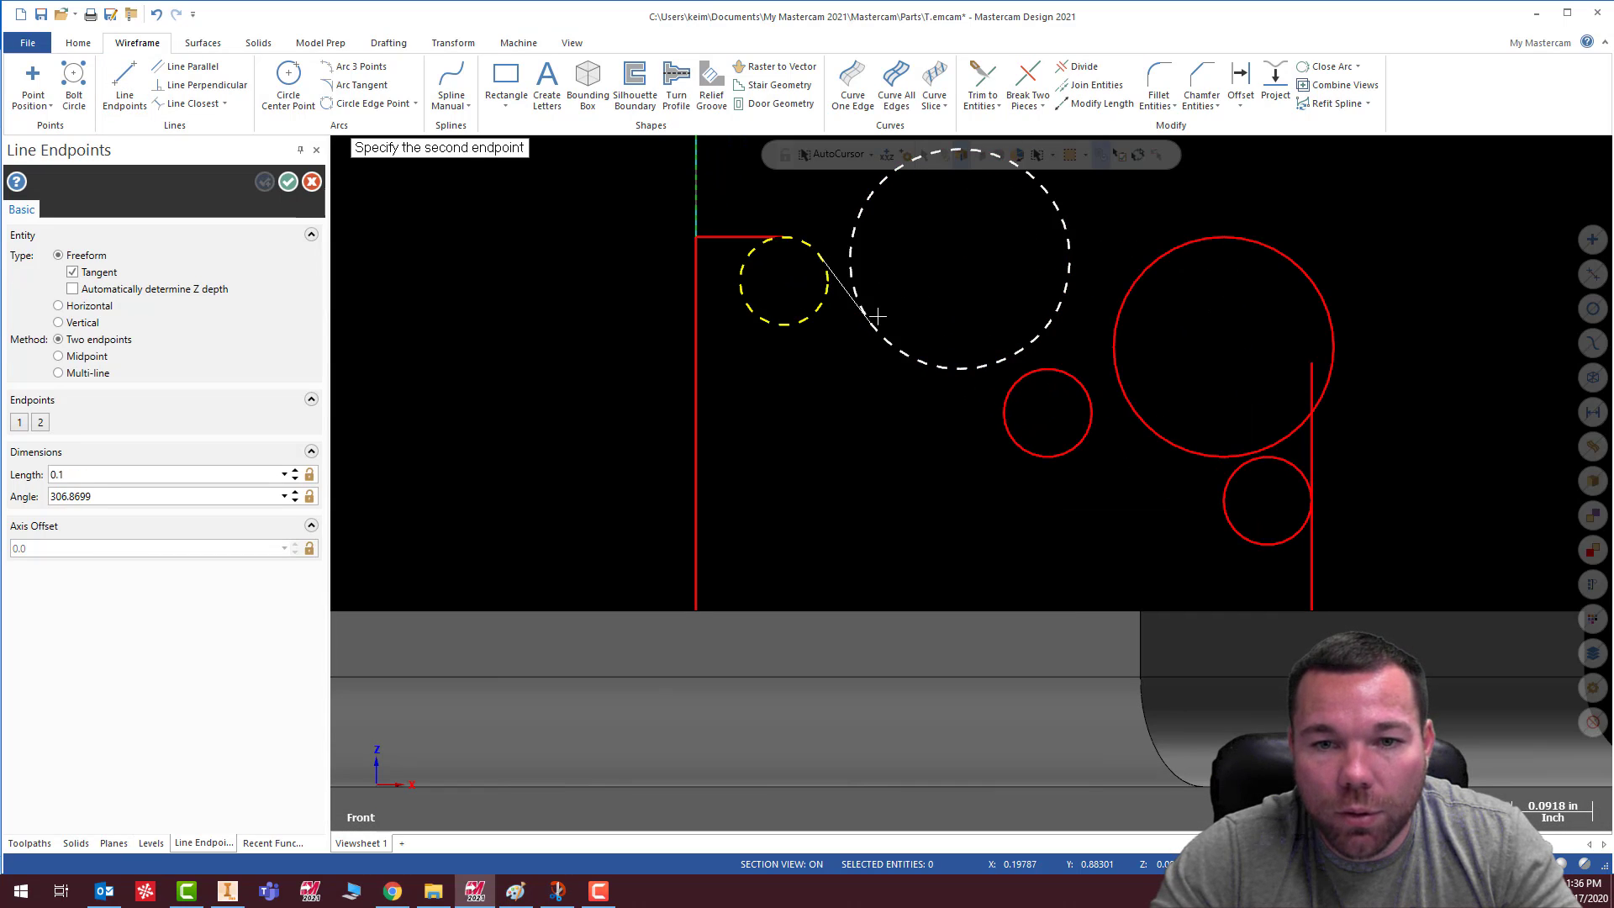
{"action": "left_click", "coordinate": [902, 360]}
Draw horizontal lines from each large circle's lowest point to the next small circle's top, plus the sloped tangent between the second small and second large circles
{"action": "left_click", "coordinate": [952, 369]}
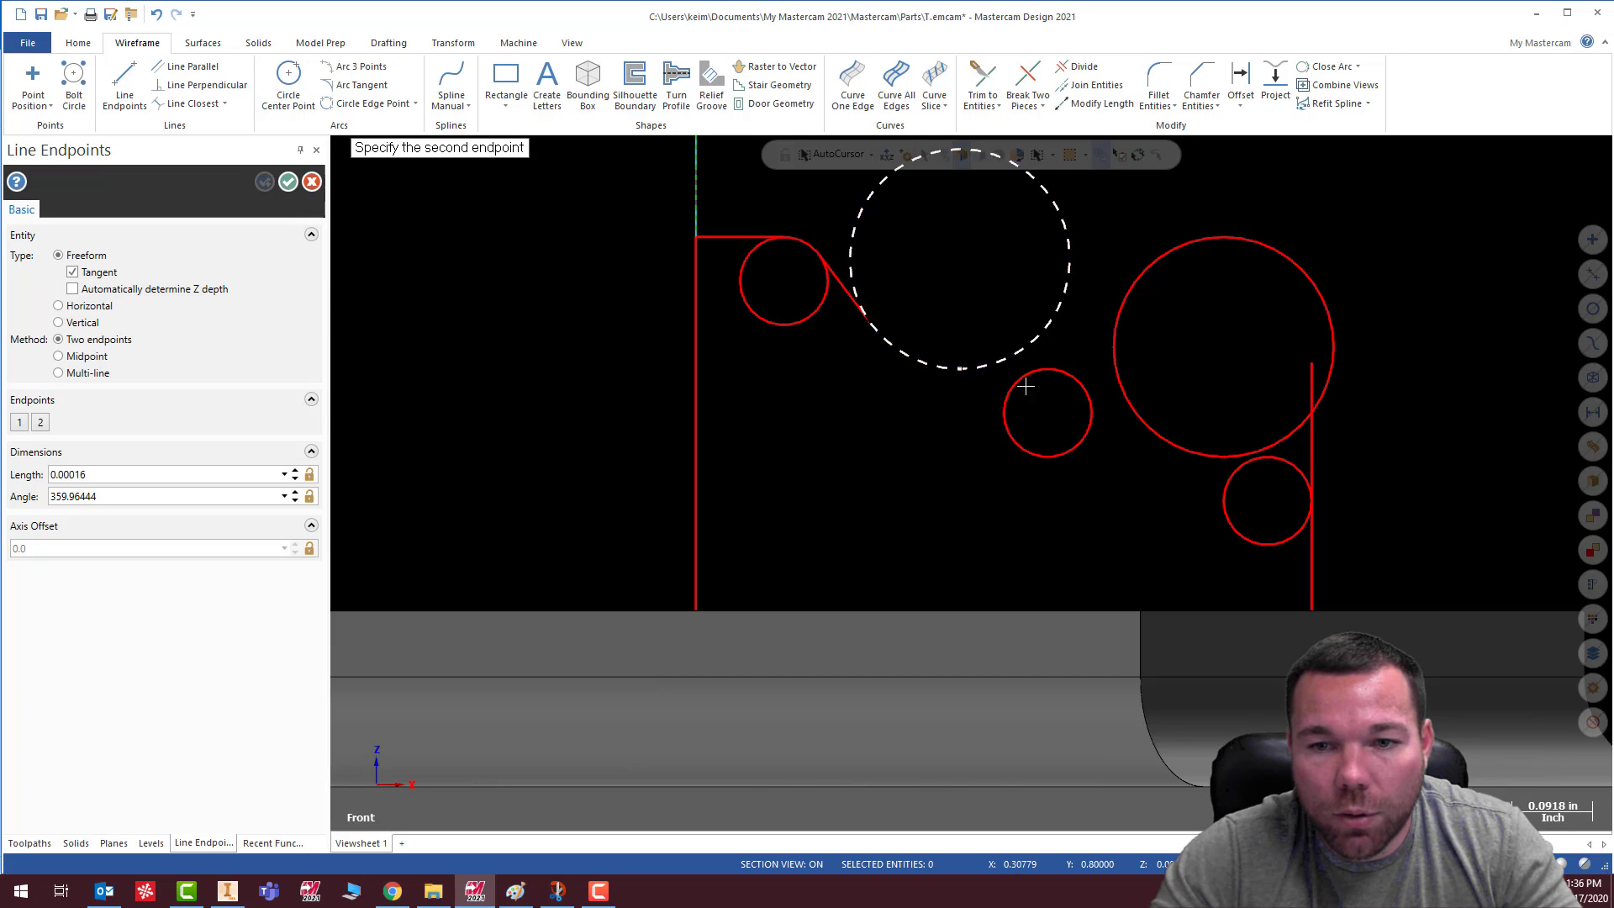
{"action": "left_click", "coordinate": [1052, 377]}
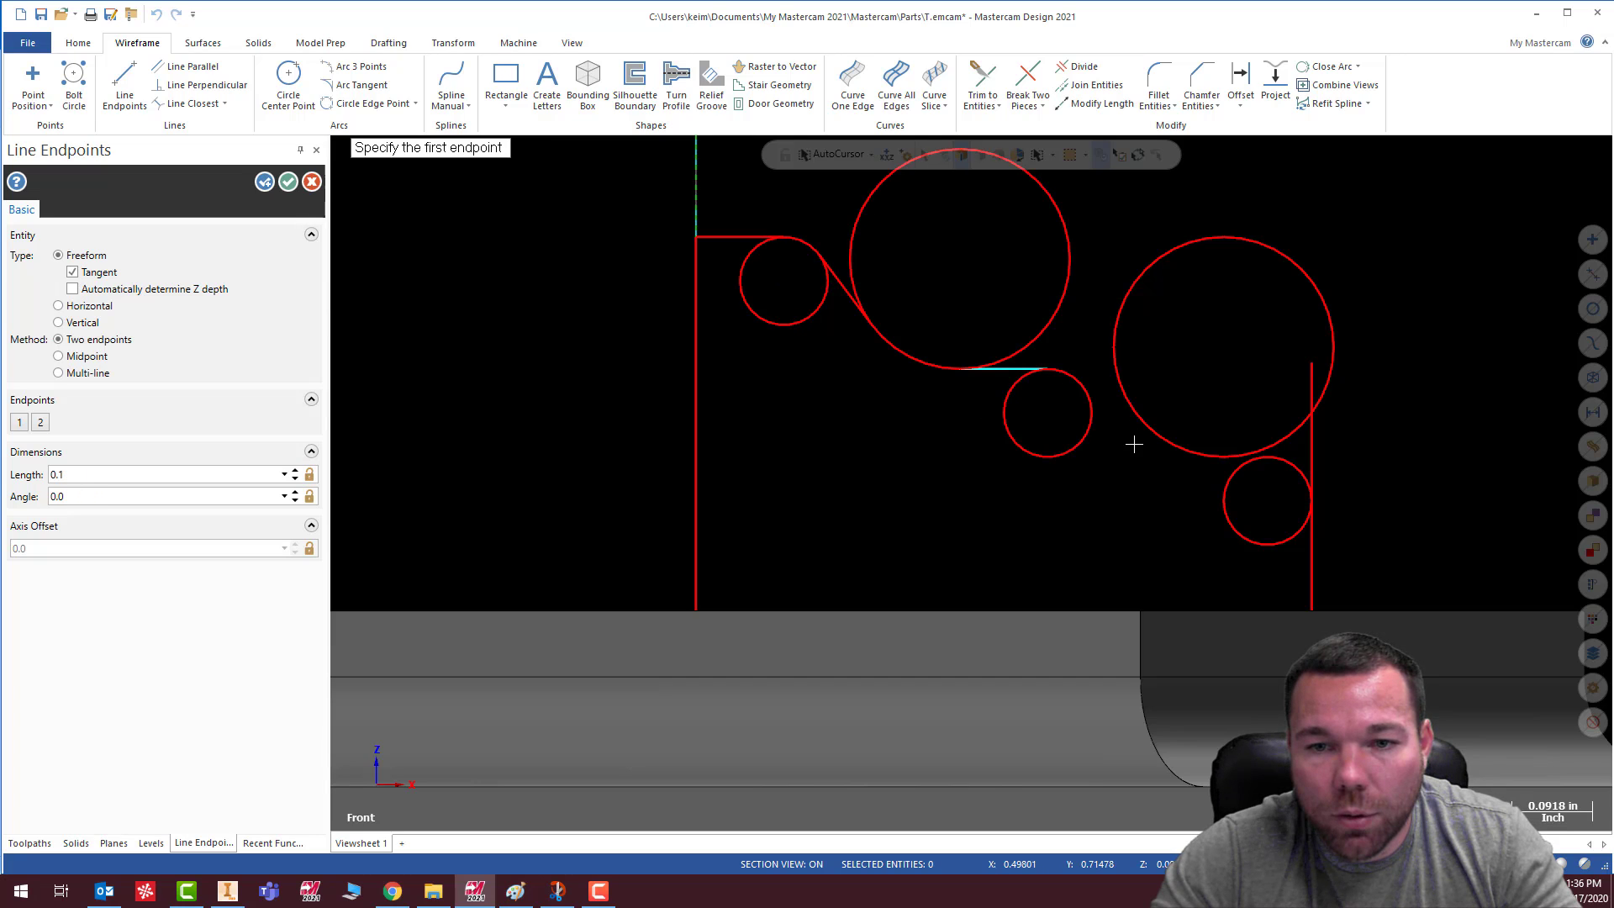
{"action": "left_click", "coordinate": [1087, 385]}
{"action": "left_click", "coordinate": [1167, 444]}
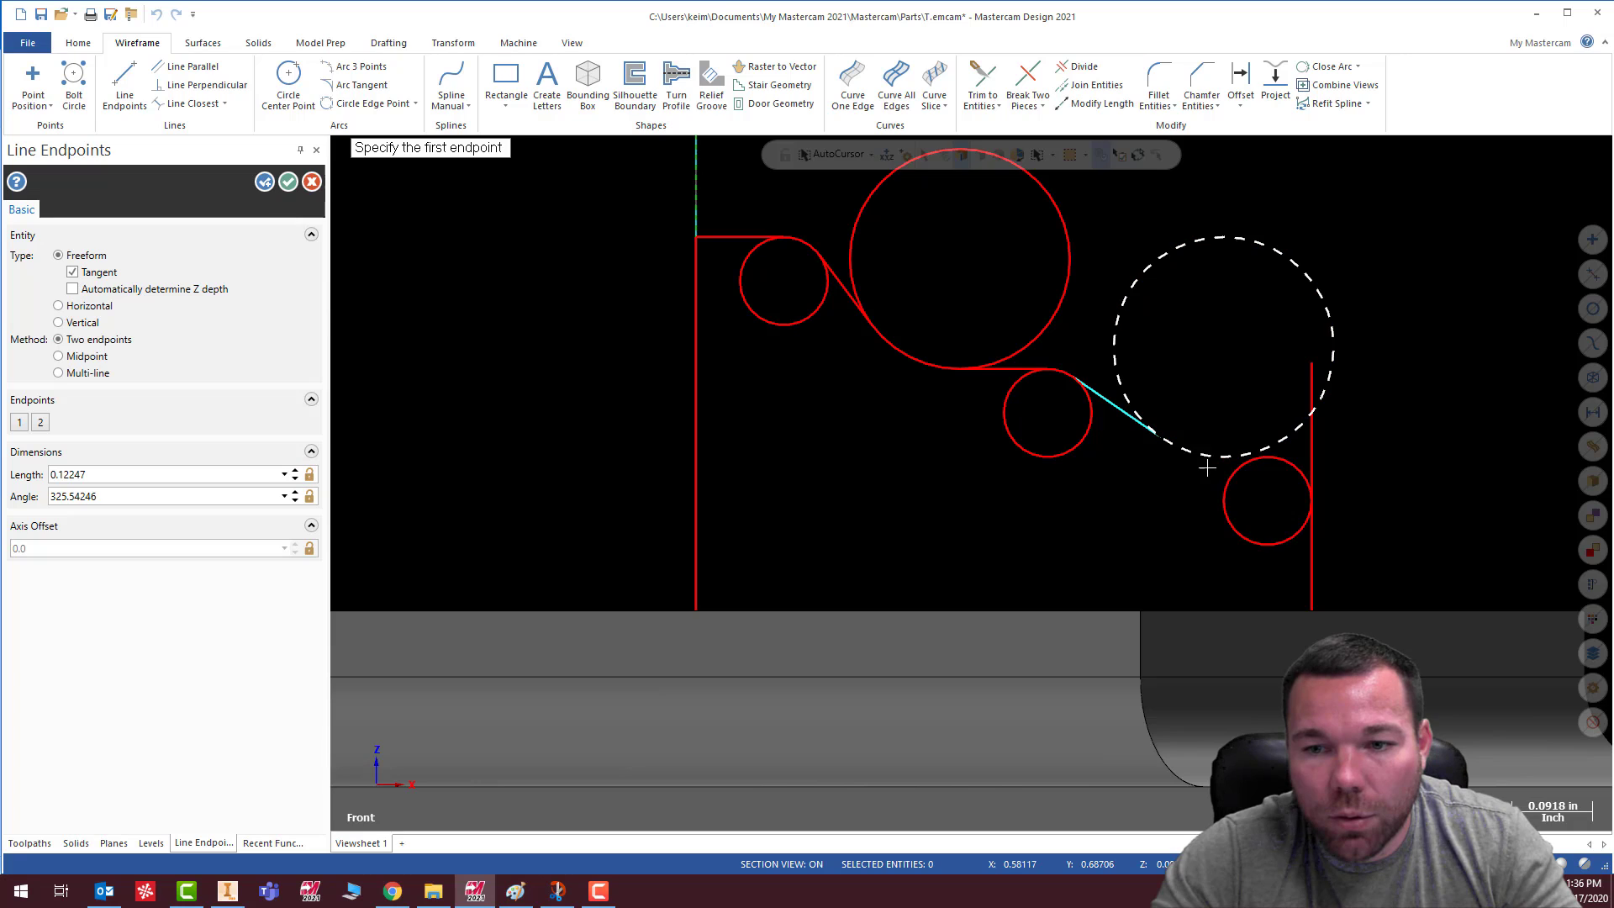
{"action": "left_click", "coordinate": [1201, 462]}
{"action": "left_click", "coordinate": [1266, 464]}
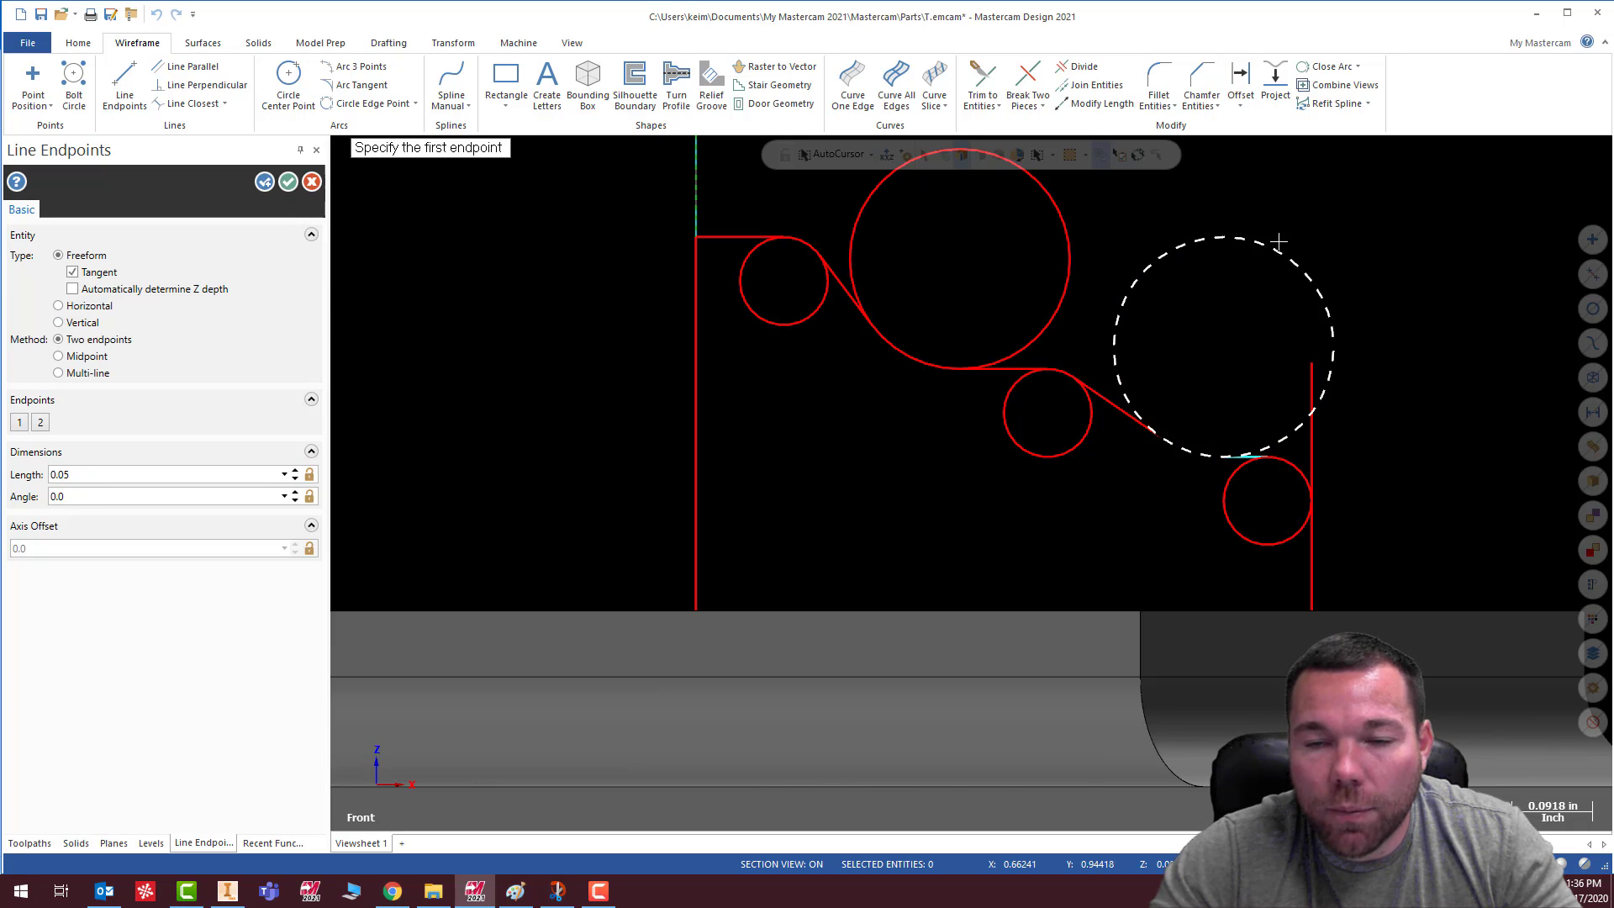
Trim the surplus arcs of all five circles and the outer vertical line's excess upper end with Divide, down to one continuous stepped profile
{"action": "left_click", "coordinate": [1079, 67]}
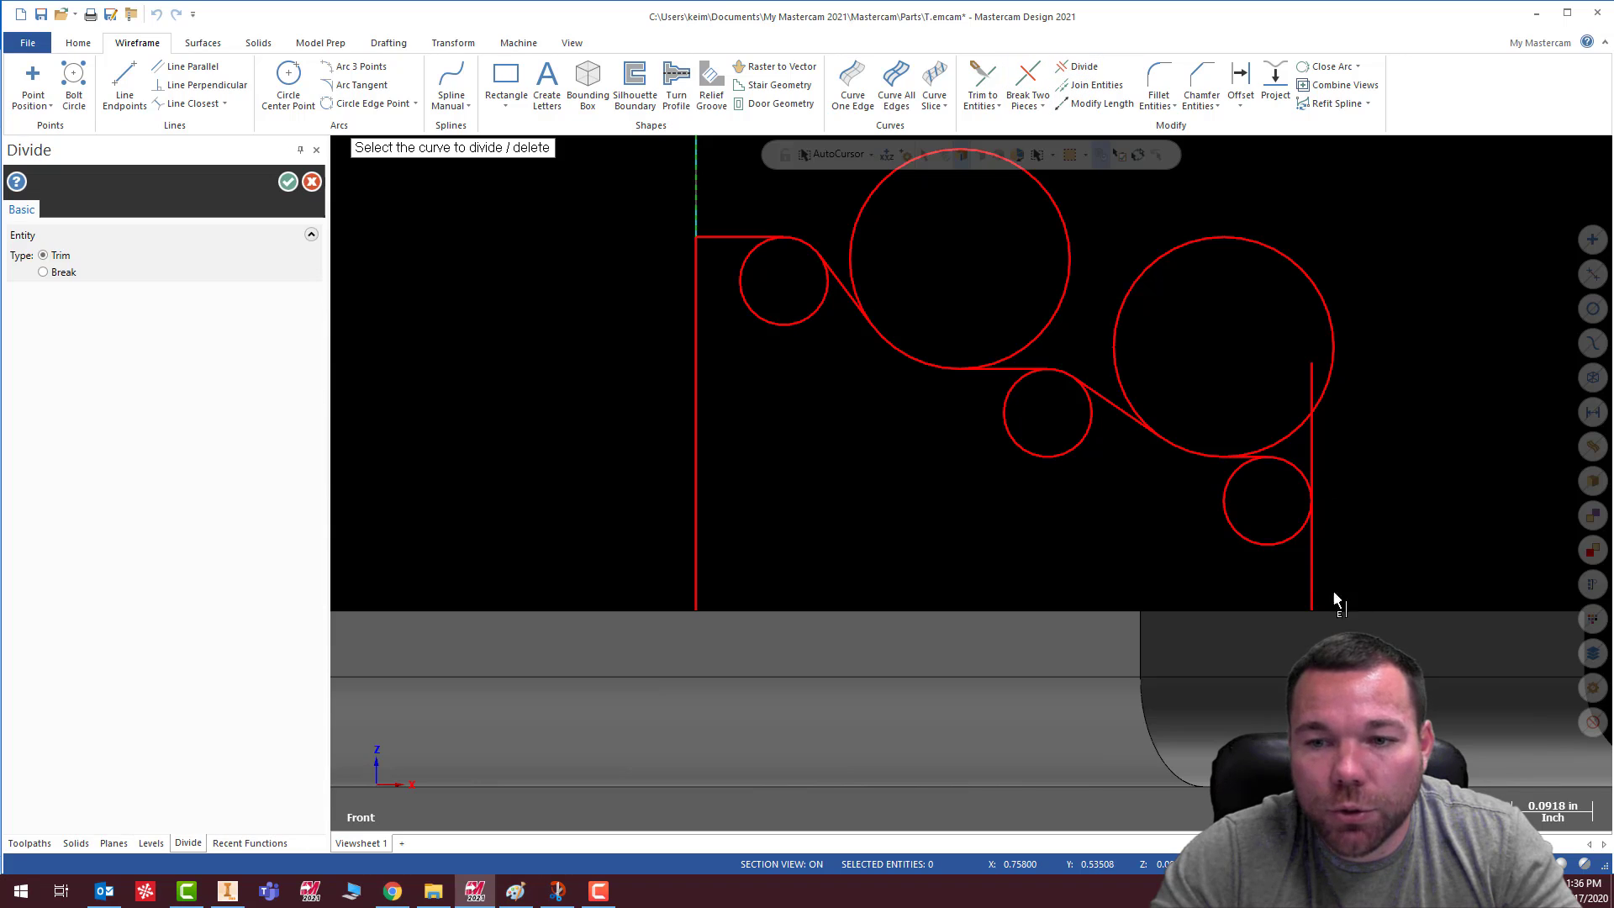
{"action": "left_click", "coordinate": [1292, 539]}
{"action": "left_click", "coordinate": [1312, 454]}
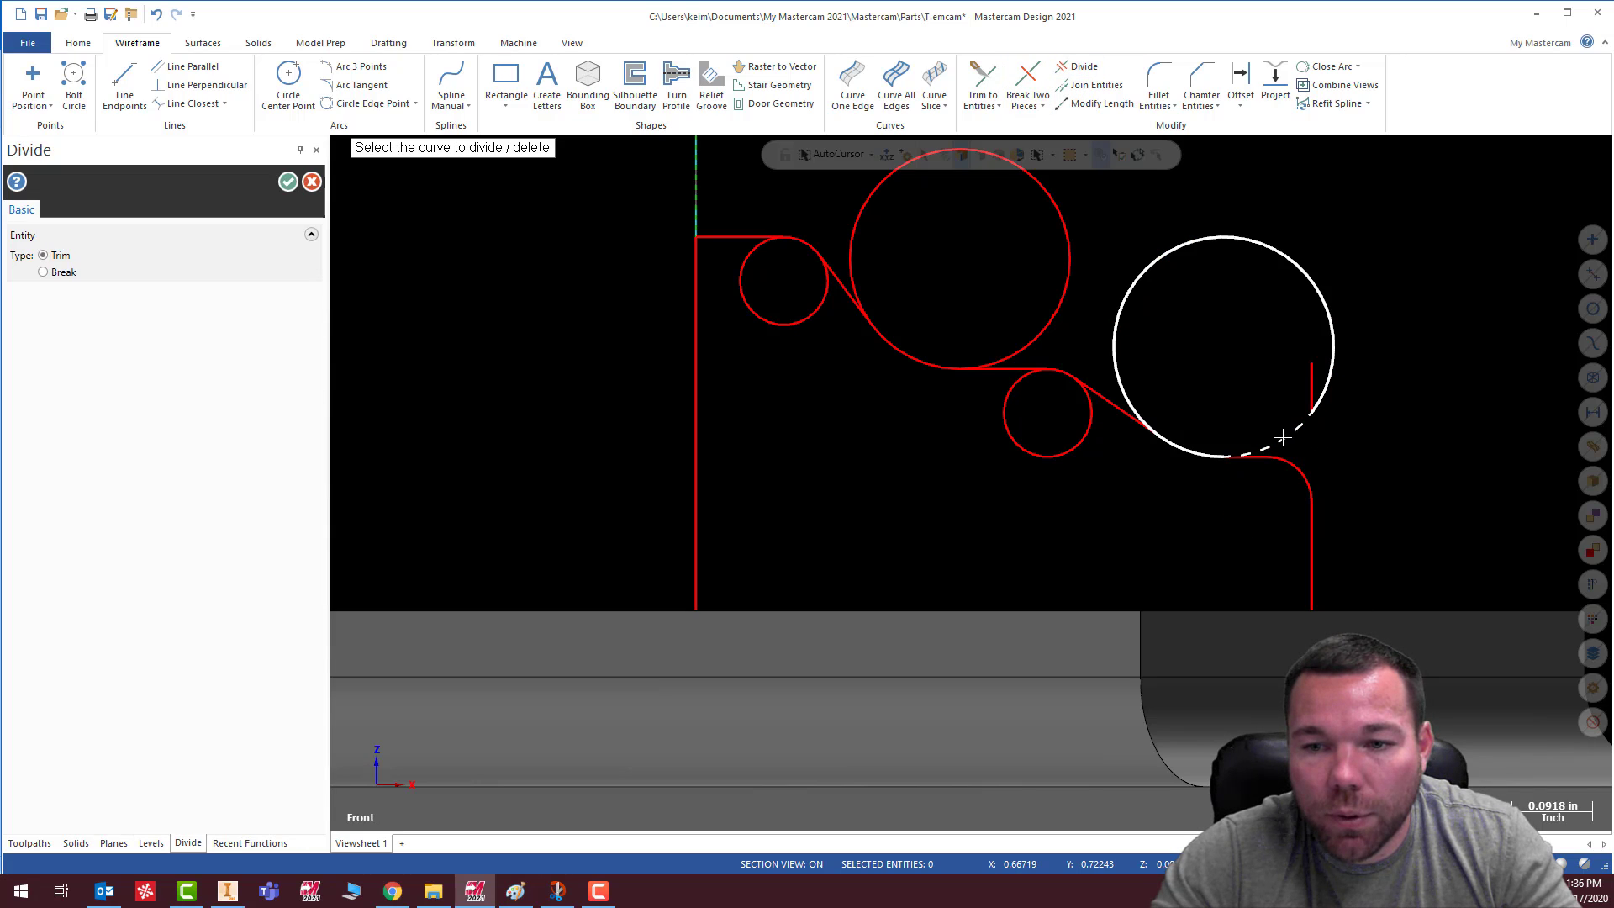
{"action": "left_click", "coordinate": [1282, 437]}
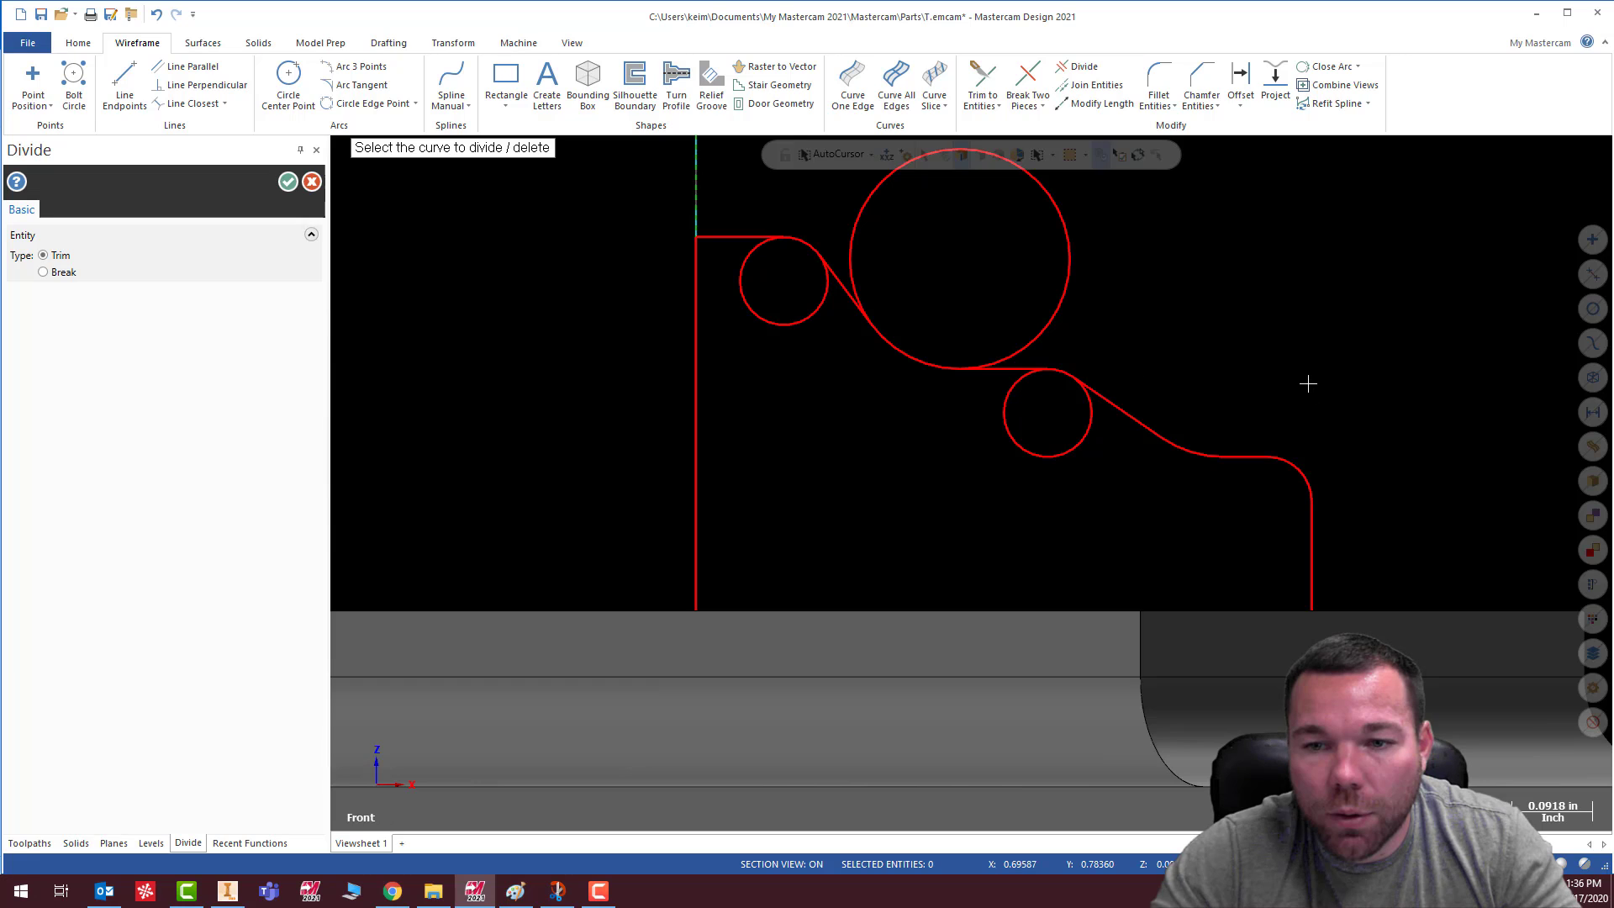
{"action": "left_click", "coordinate": [156, 14]}
{"action": "left_click", "coordinate": [1077, 409]}
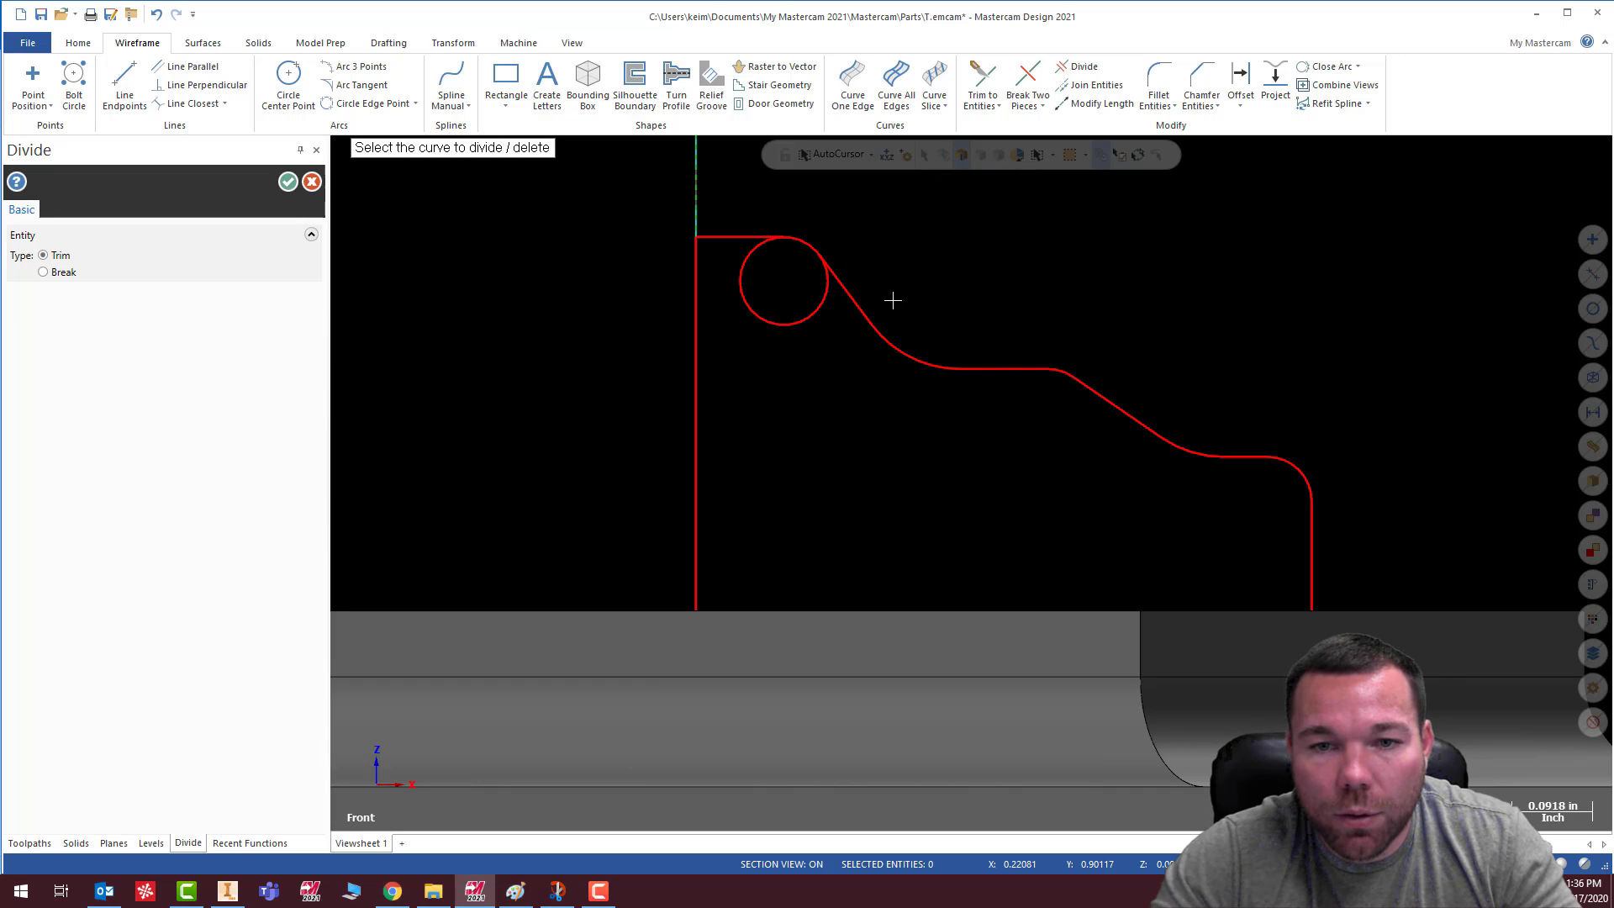
{"action": "left_click", "coordinate": [823, 281]}
{"action": "scroll", "coordinate": [1017, 462], "scroll_direction": "down", "scroll_amount": 6}
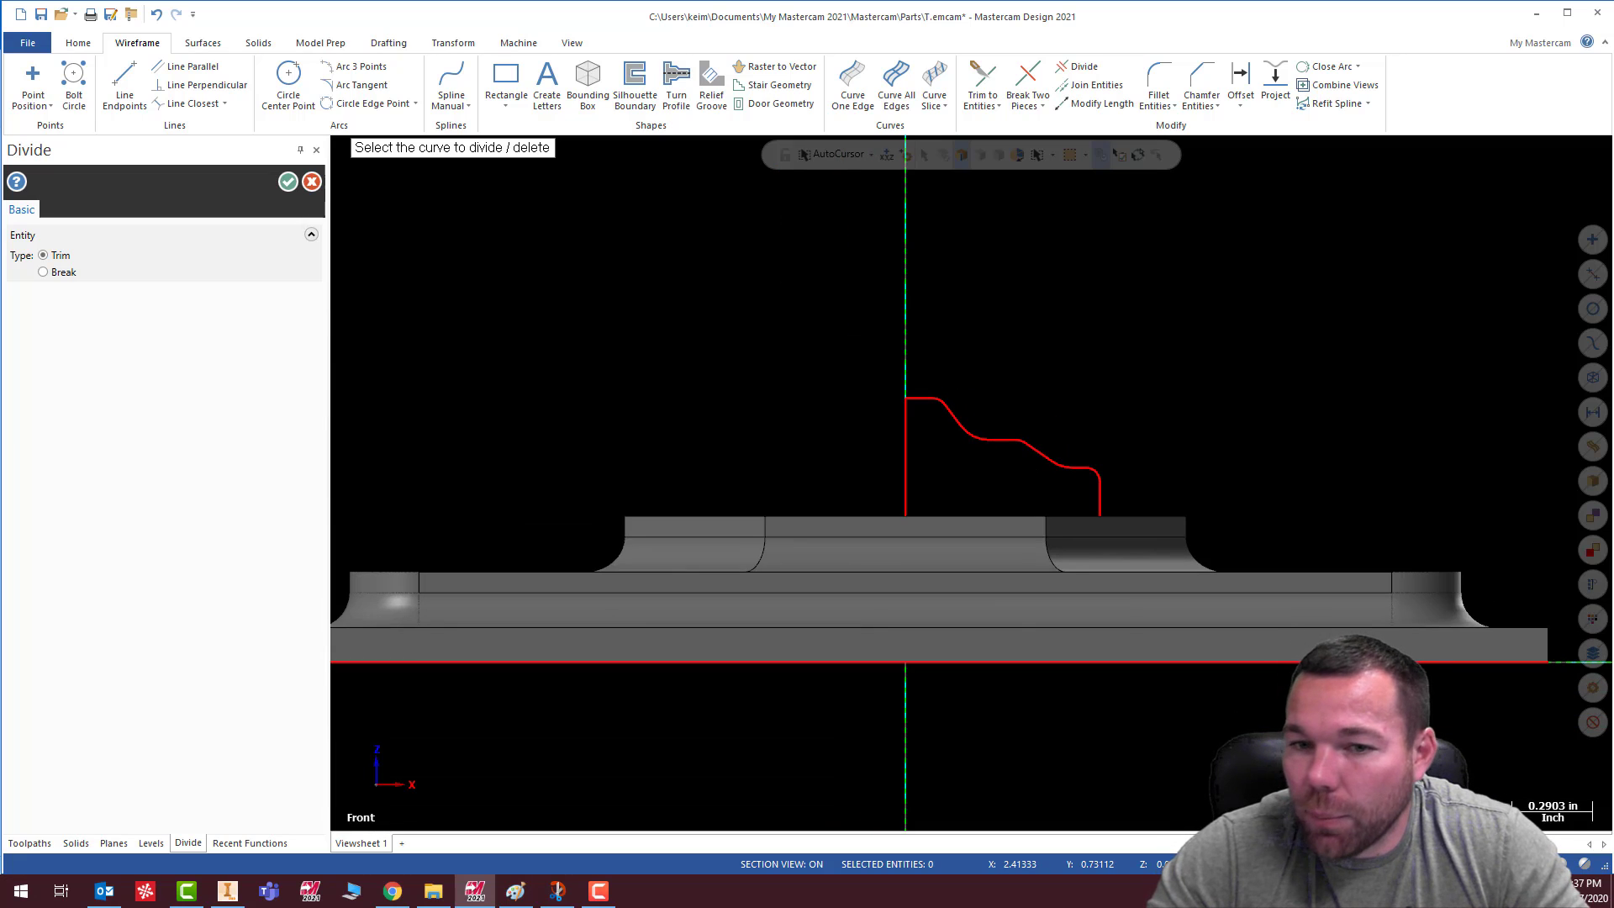
{"action": "mouse_move", "coordinate": [1613, 202]}
{"action": "left_mouse_down"}
{"action": "mouse_move", "coordinate": [437, 189]}
{"action": "mouse_move", "coordinate": [249, 95]}
{"action": "mouse_move", "coordinate": [190, 85]}
{"action": "mouse_move", "coordinate": [494, 86]}
{"action": "mouse_move", "coordinate": [1613, 181]}
{"action": "left_mouse_up"}
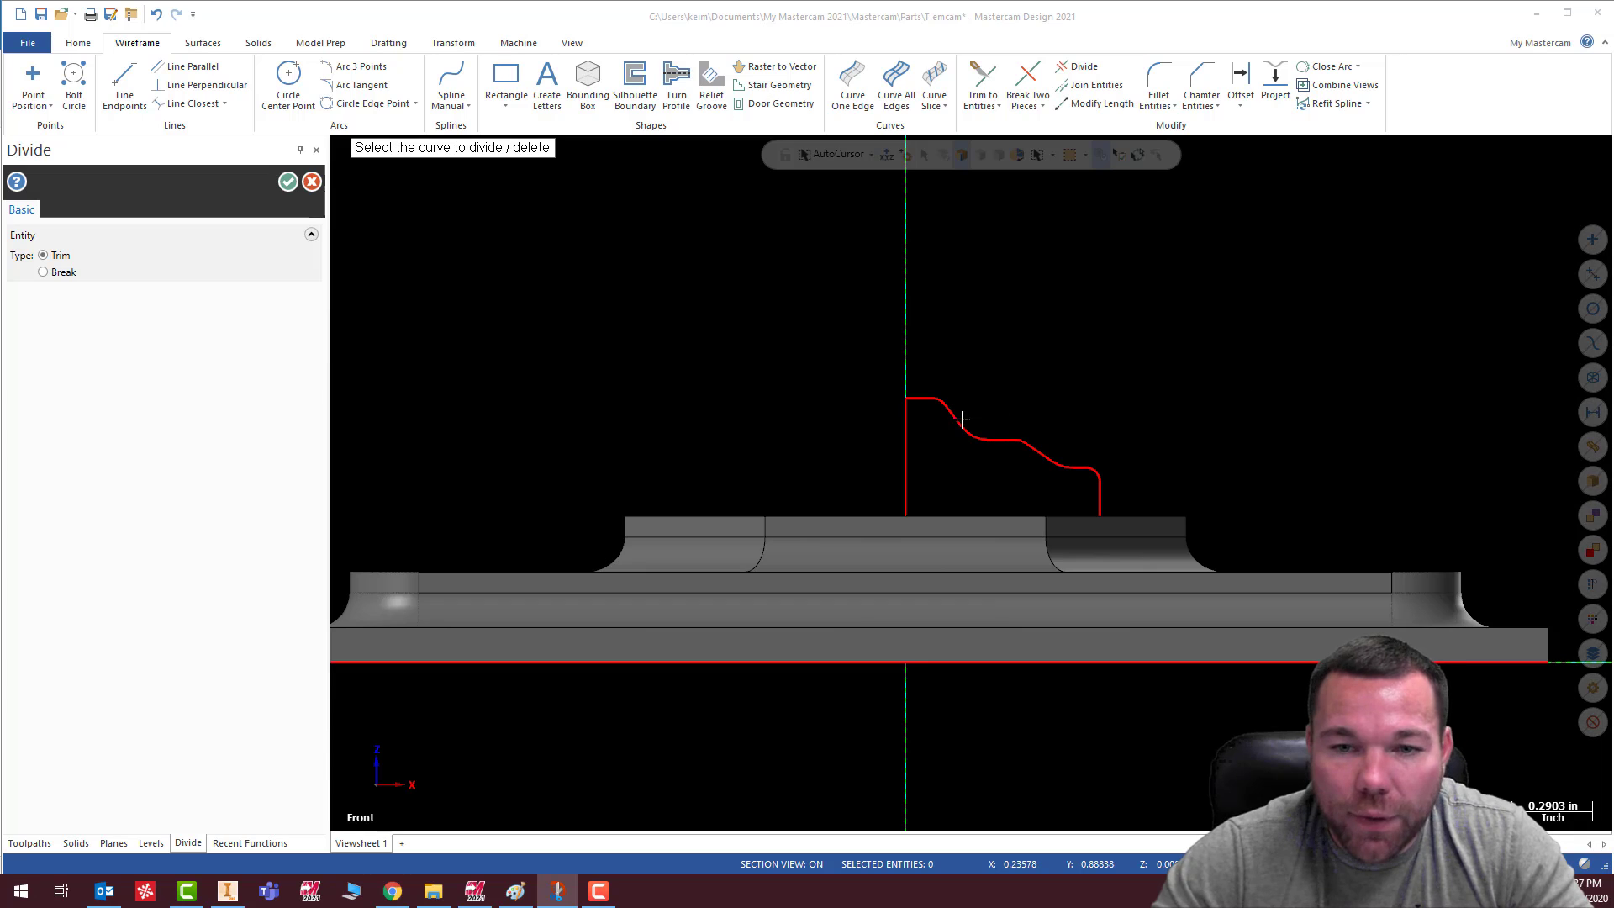
Close the stepped profile with a line from the centre line's lower end to the outer vertical line's lower end
{"action": "middle_click_drag", "start_coordinate": [1120, 414], "coordinate": [1115, 461]}
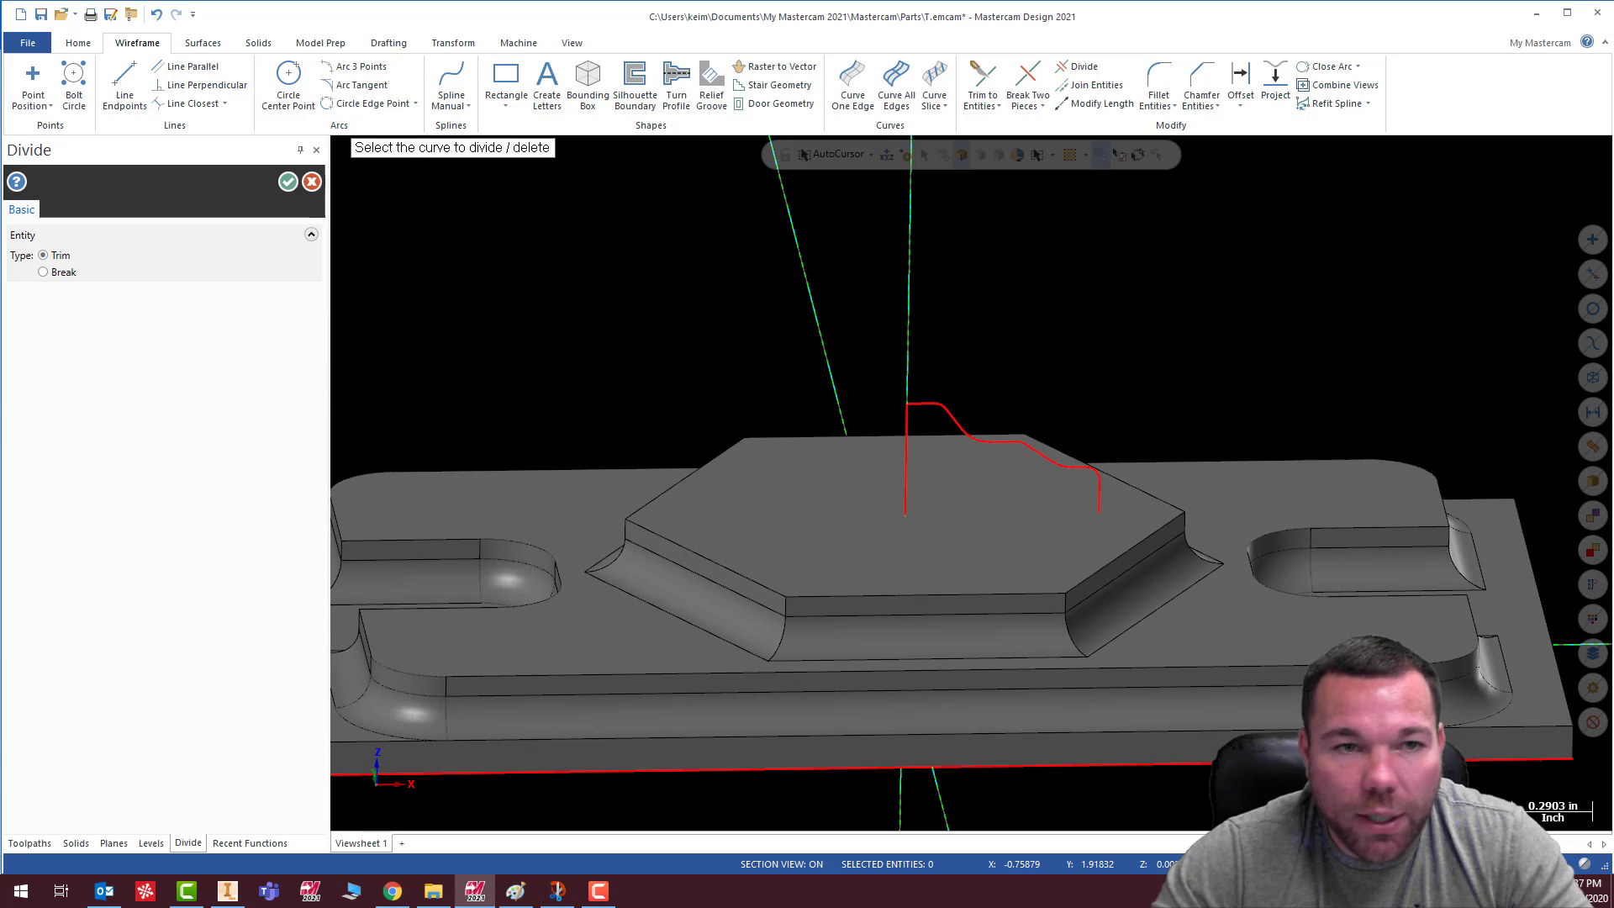
{"action": "left_click", "coordinate": [125, 86]}
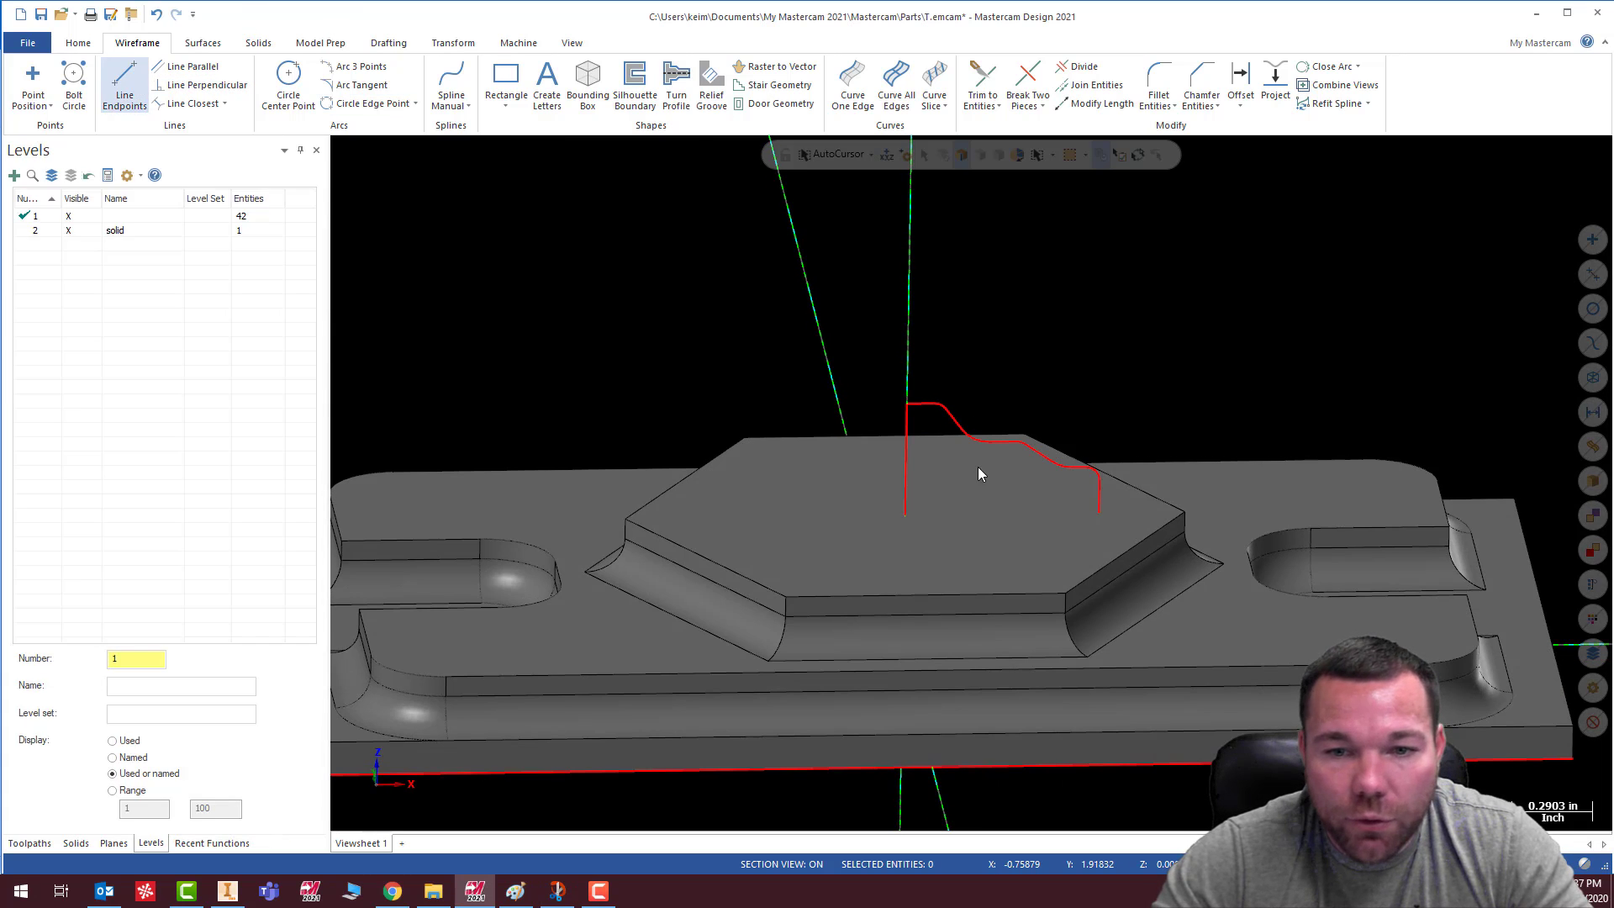
{"action": "left_click", "coordinate": [905, 514]}
{"action": "left_click", "coordinate": [1099, 513]}
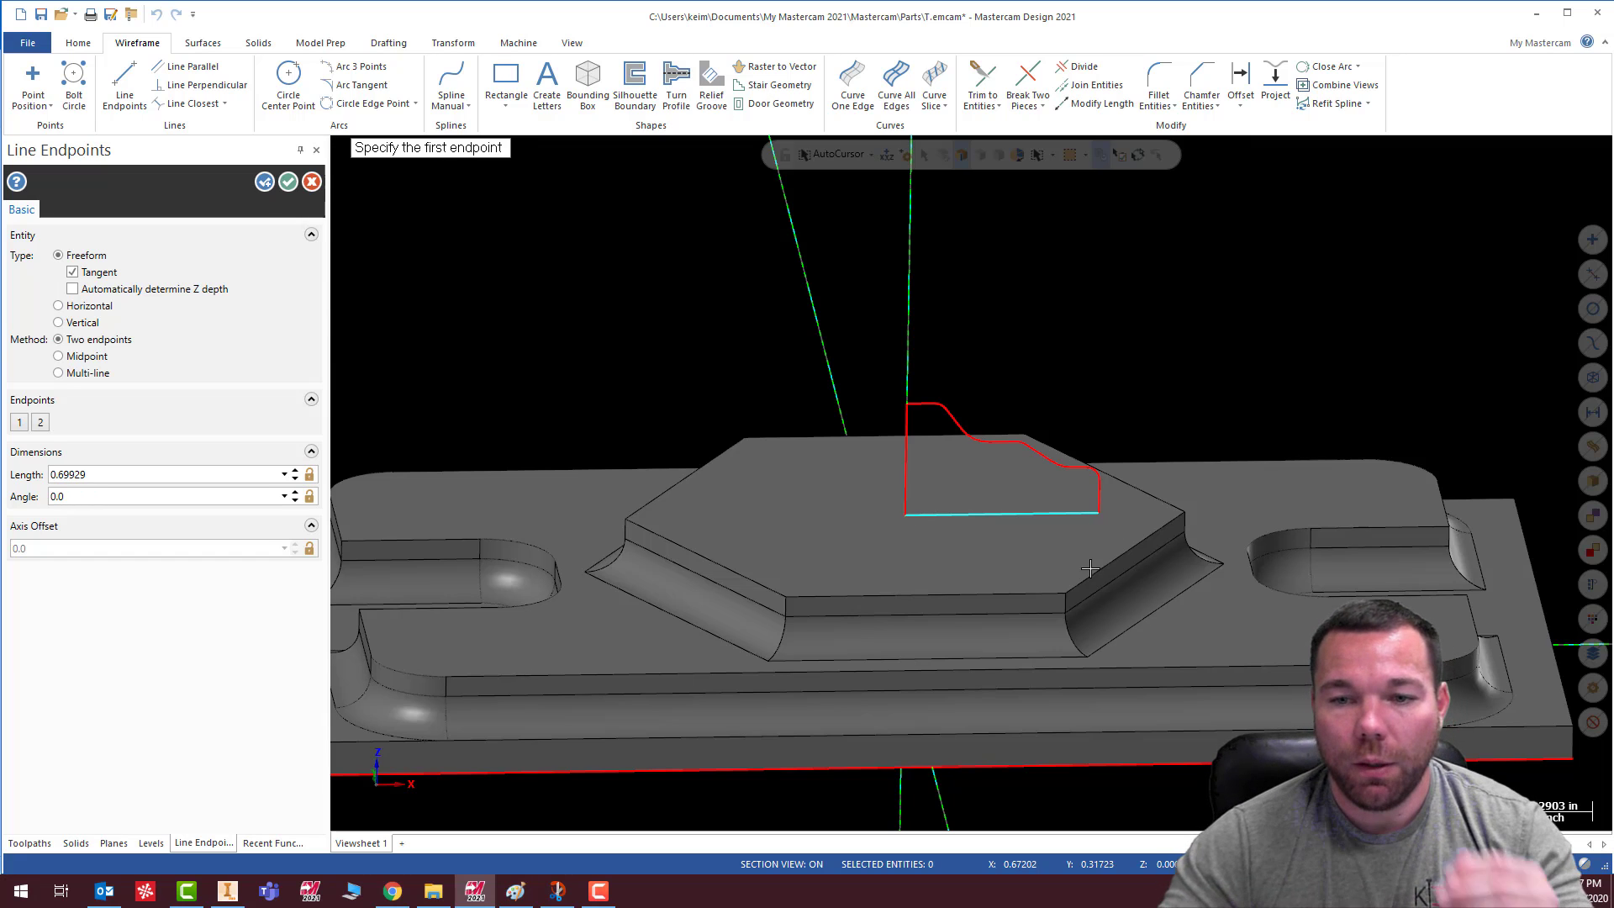
{"action": "scroll", "coordinate": [1090, 555], "scroll_direction": "up", "scroll_amount": 3}
{"action": "scroll", "coordinate": [1092, 529], "scroll_direction": "down", "scroll_amount": 4}
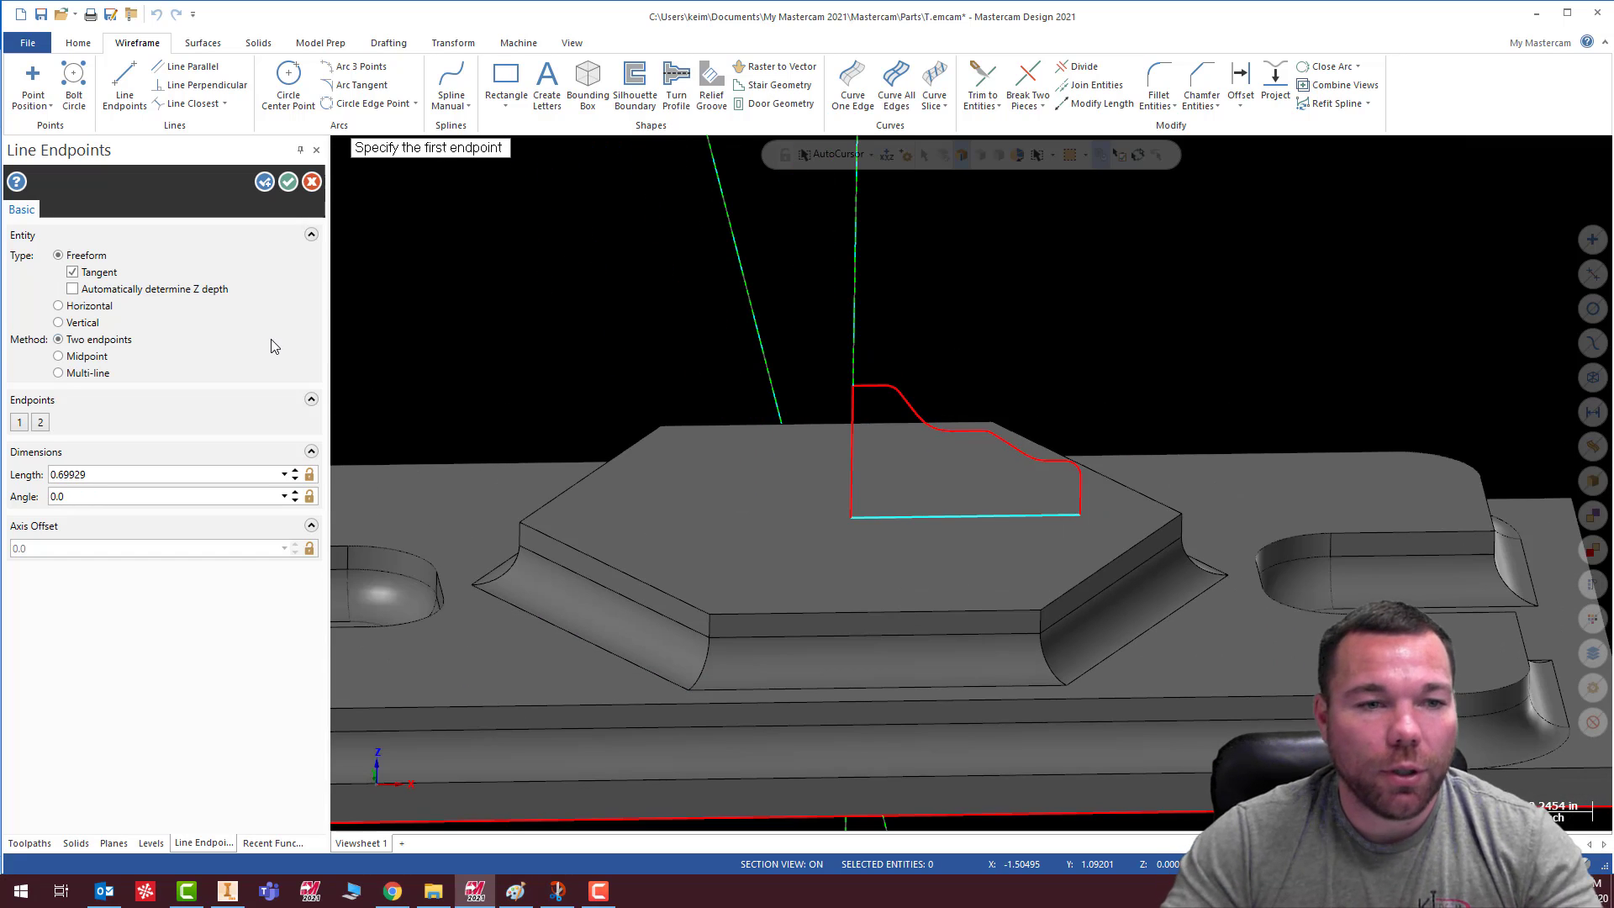
{"action": "left_click", "coordinate": [288, 181]}
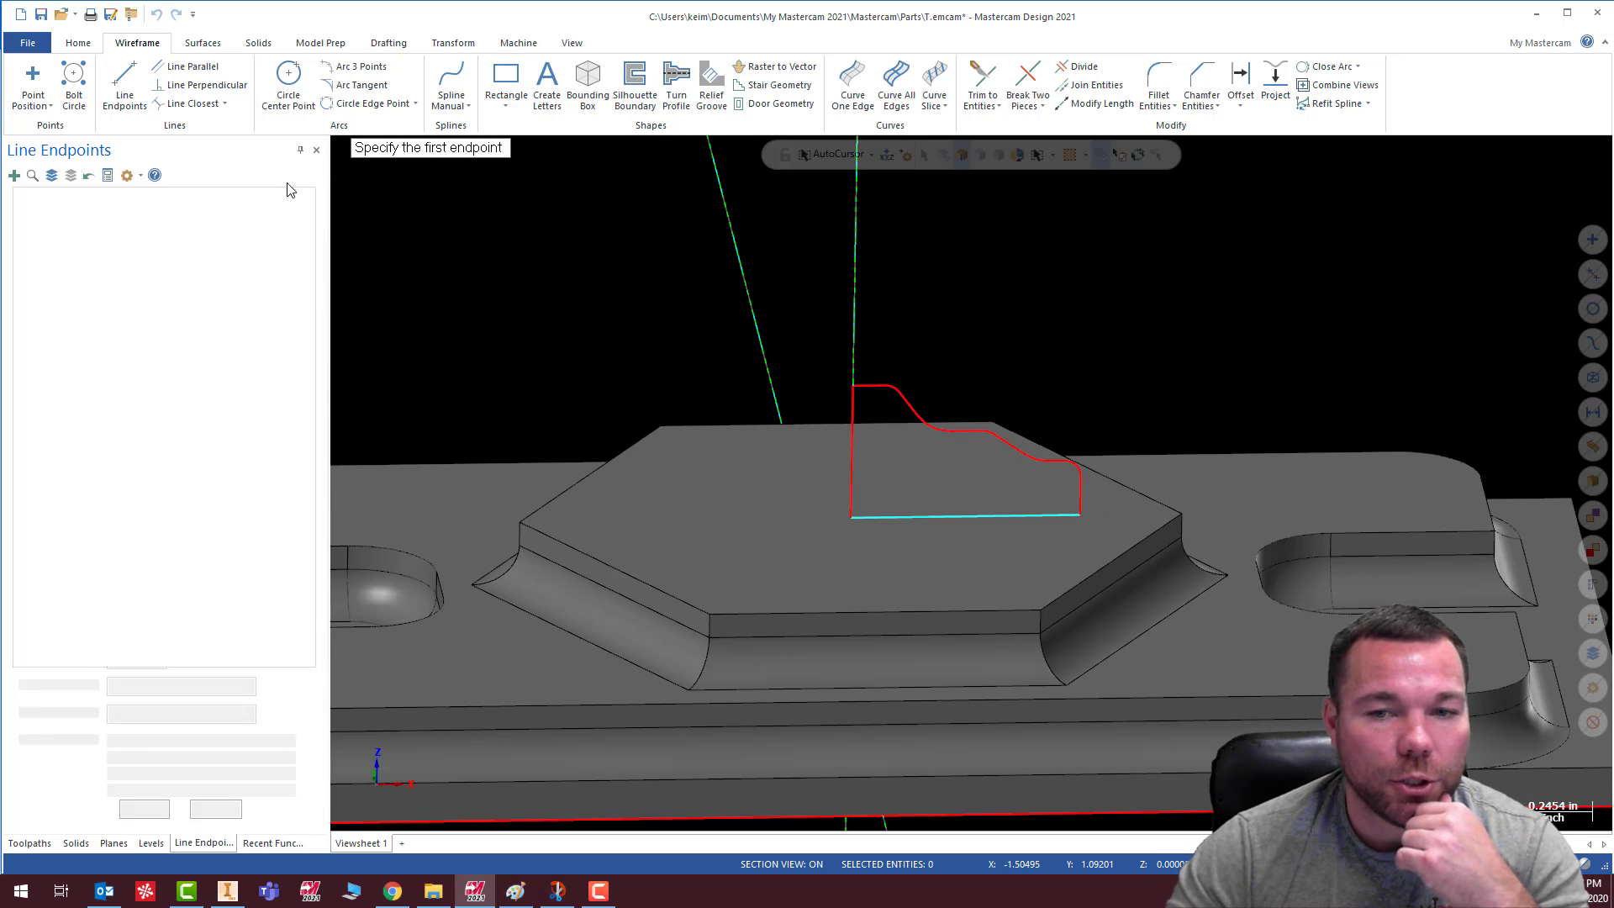
Try to revolve the stepped profile through 360 degrees about the centre line as a boss added to the solid
{"action": "left_click", "coordinate": [257, 43]}
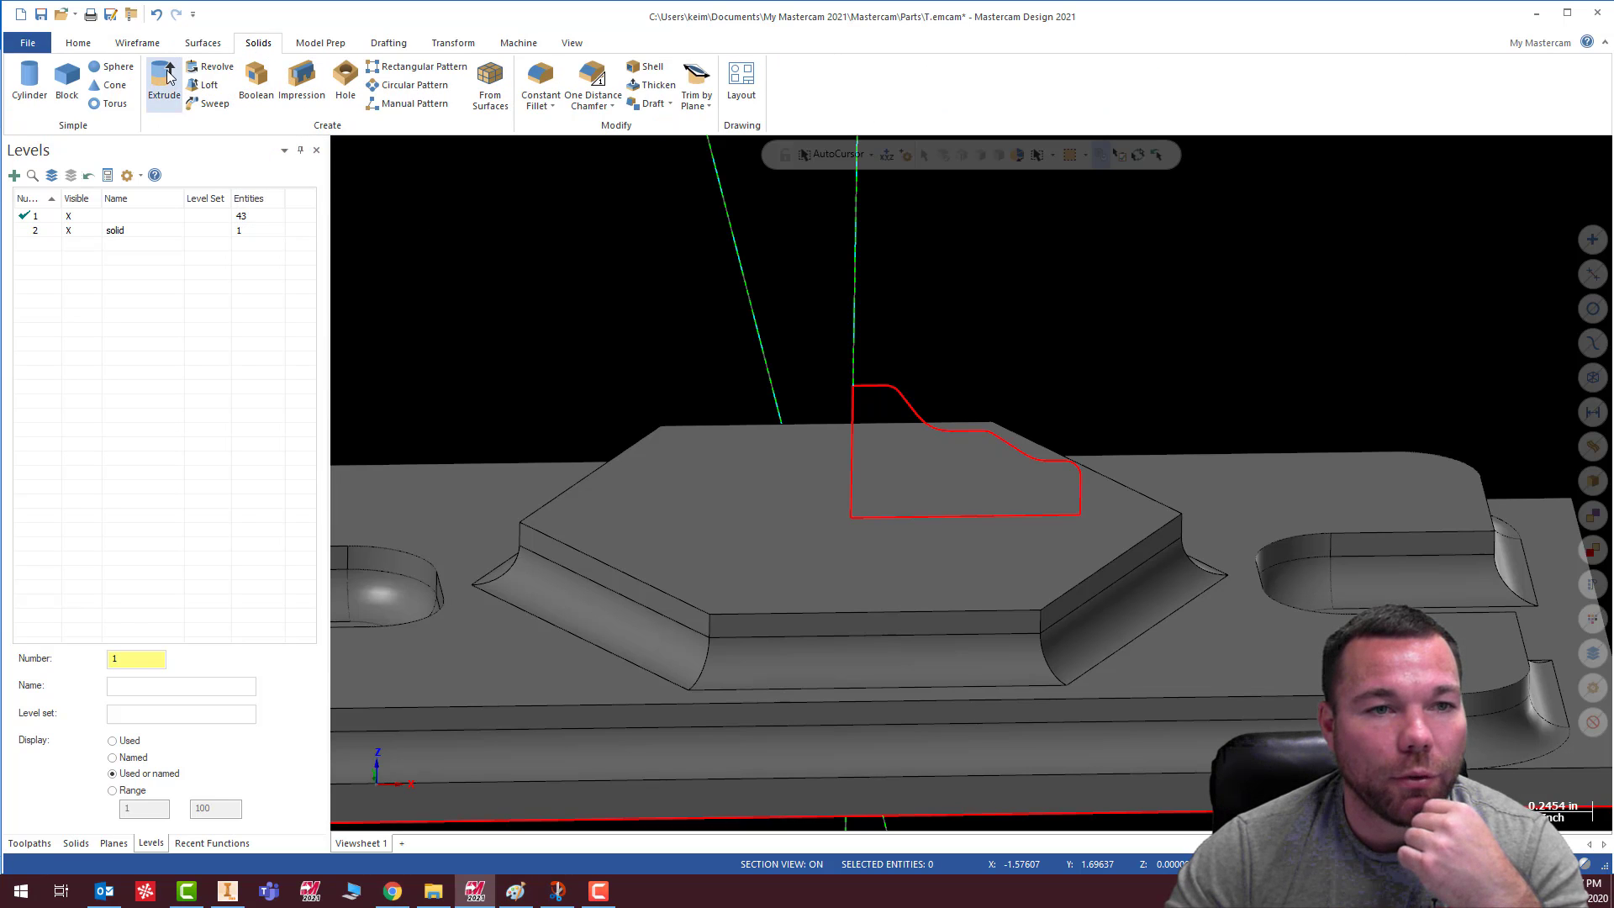
{"action": "left_click", "coordinate": [210, 68]}
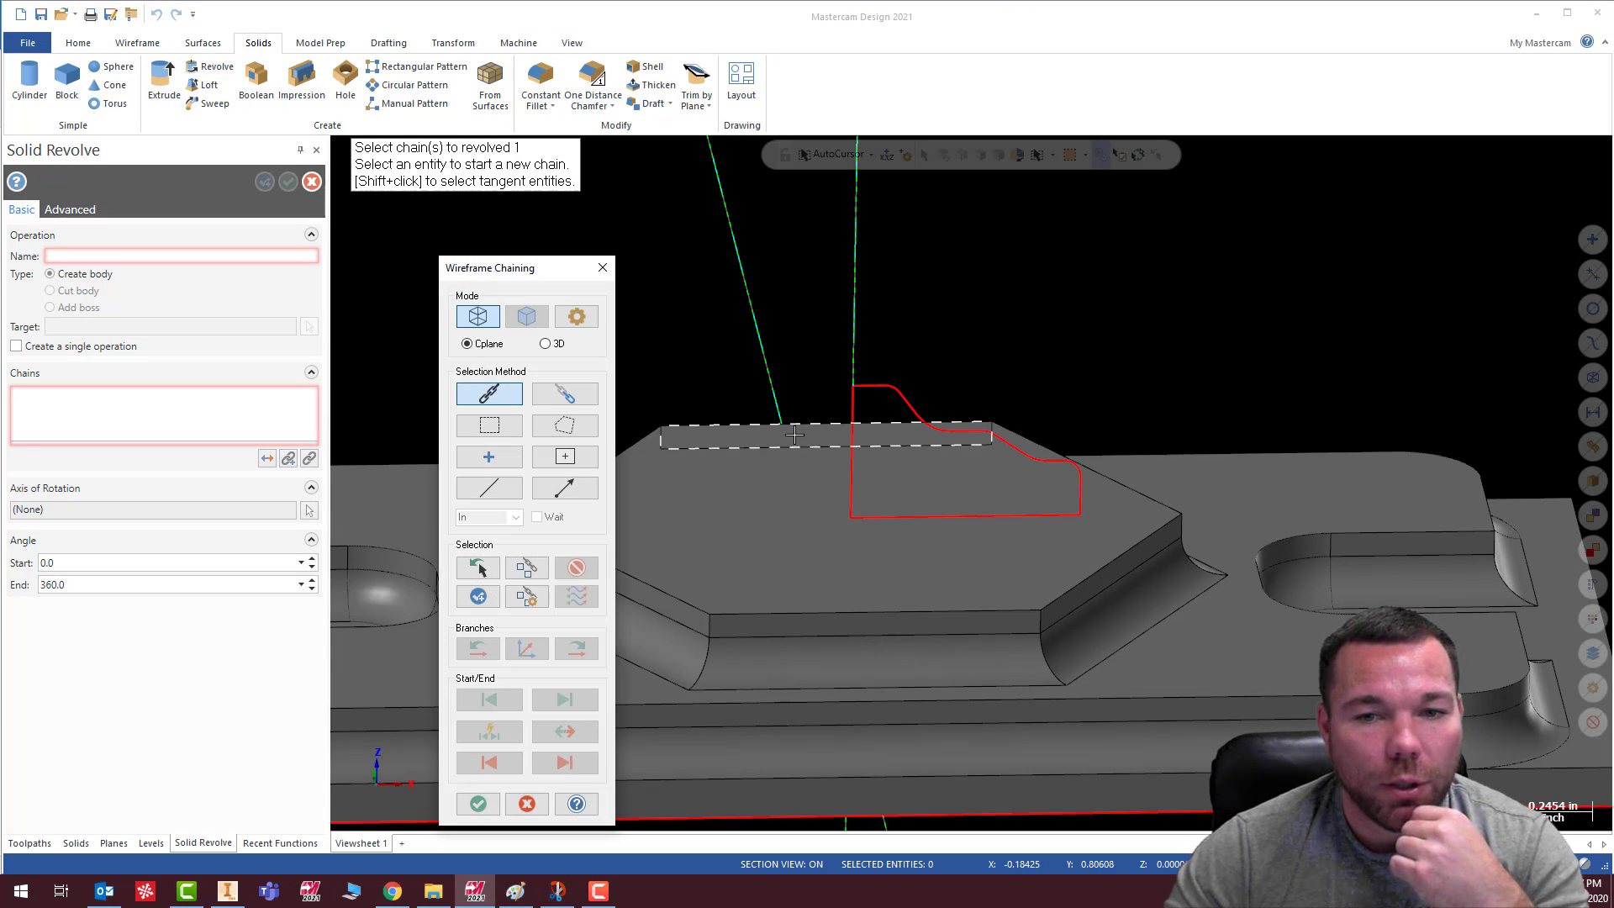
{"action": "left_click", "coordinate": [932, 430]}
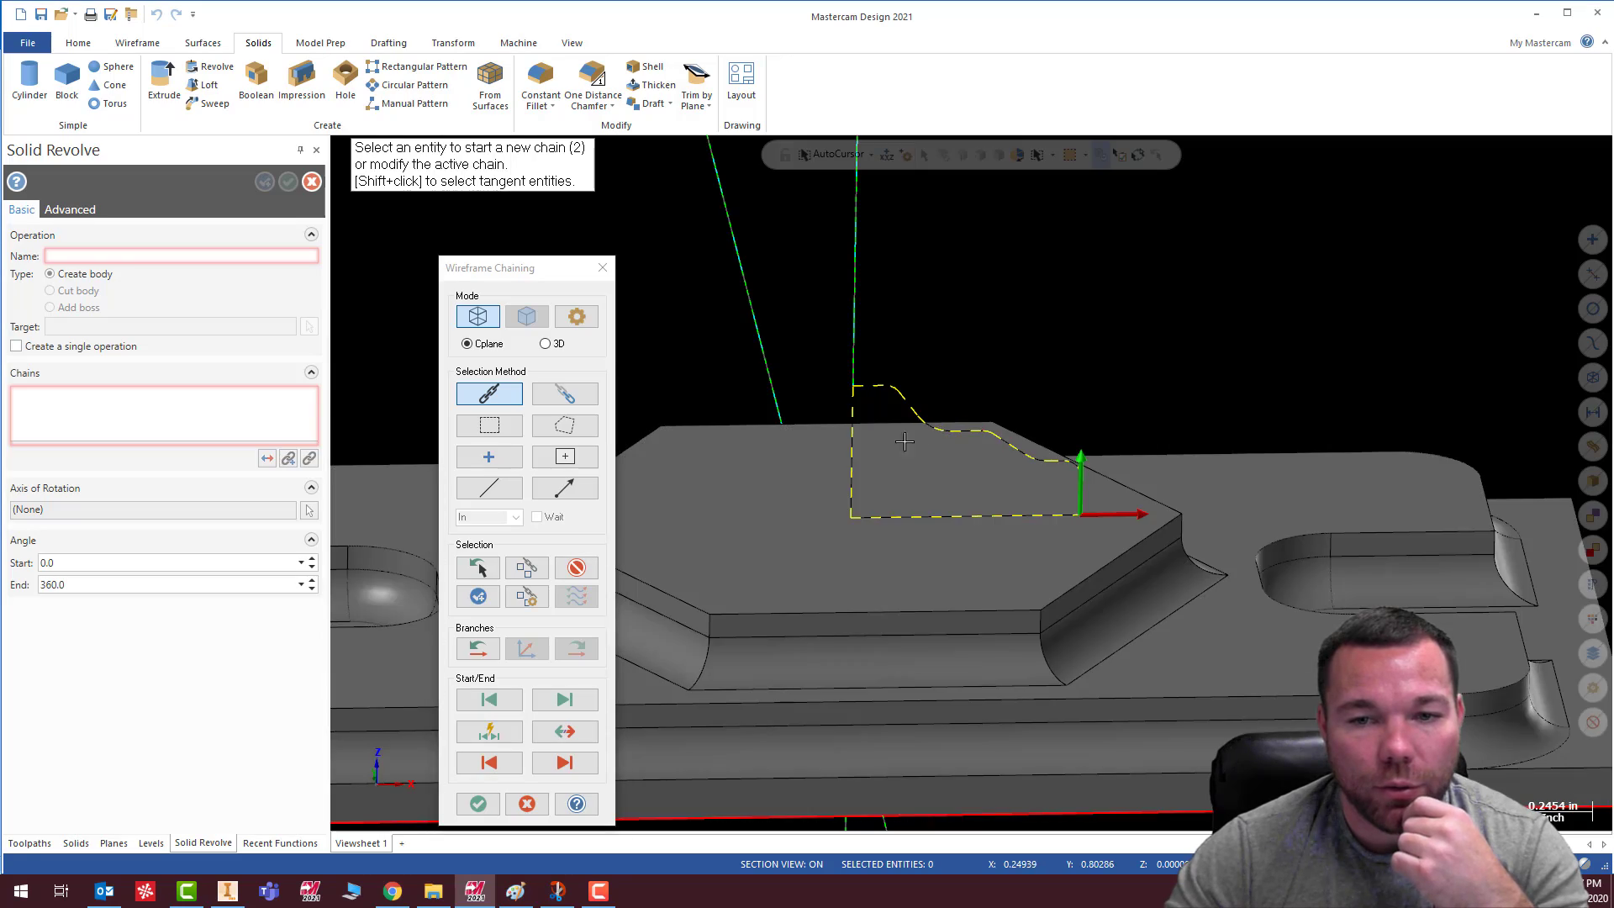
{"action": "left_click", "coordinate": [477, 804]}
{"action": "left_click", "coordinate": [853, 446]}
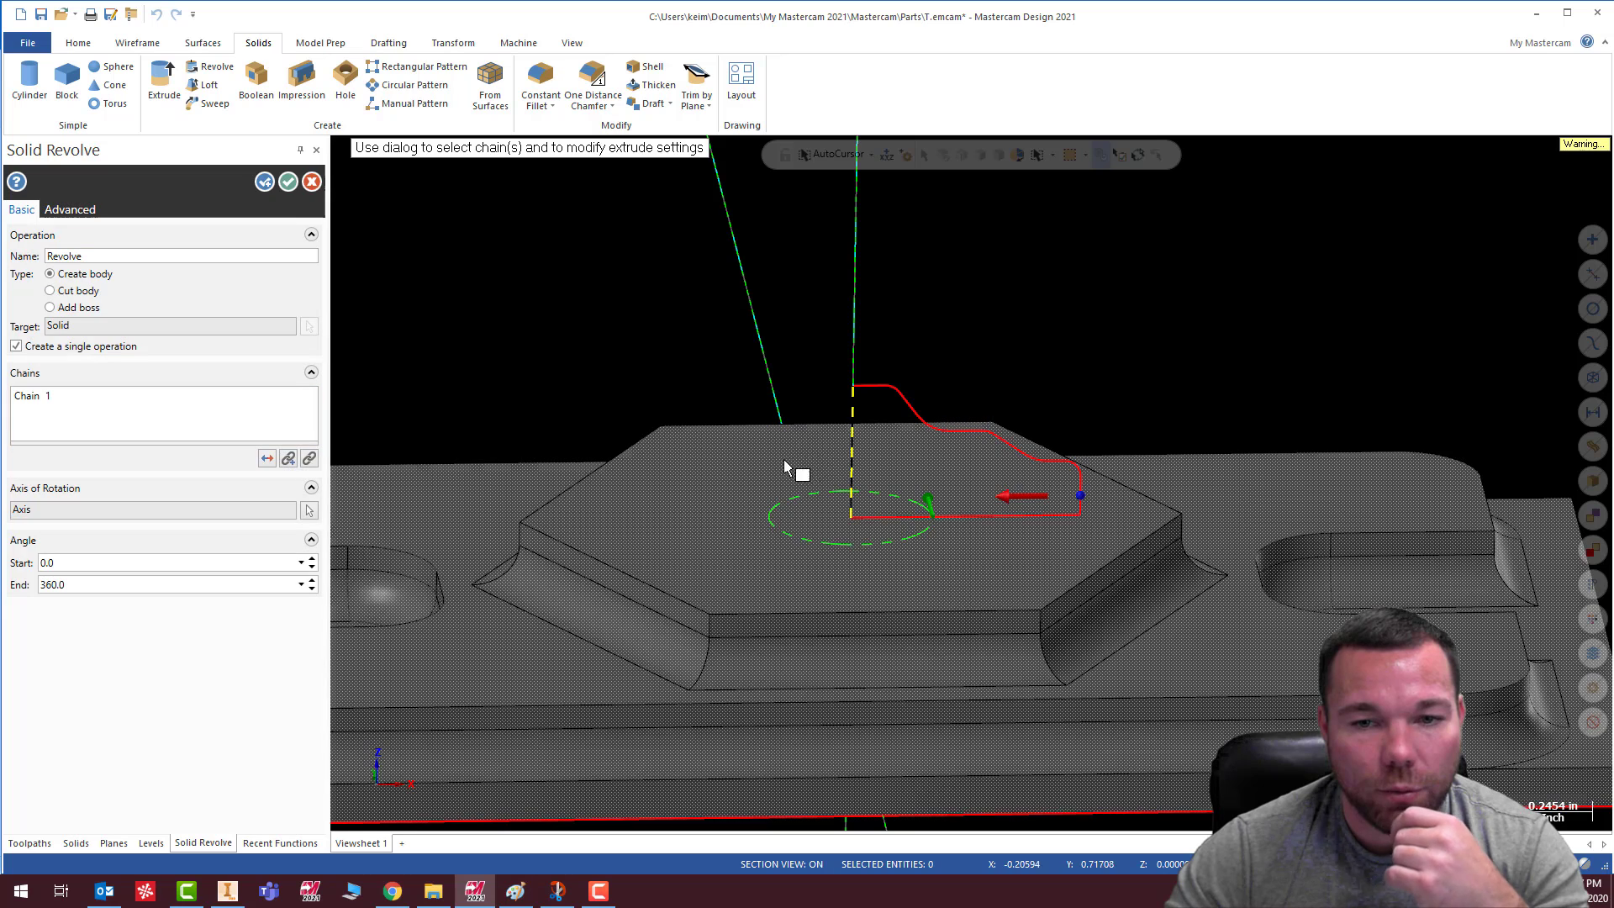
{"action": "left_click", "coordinate": [64, 309]}
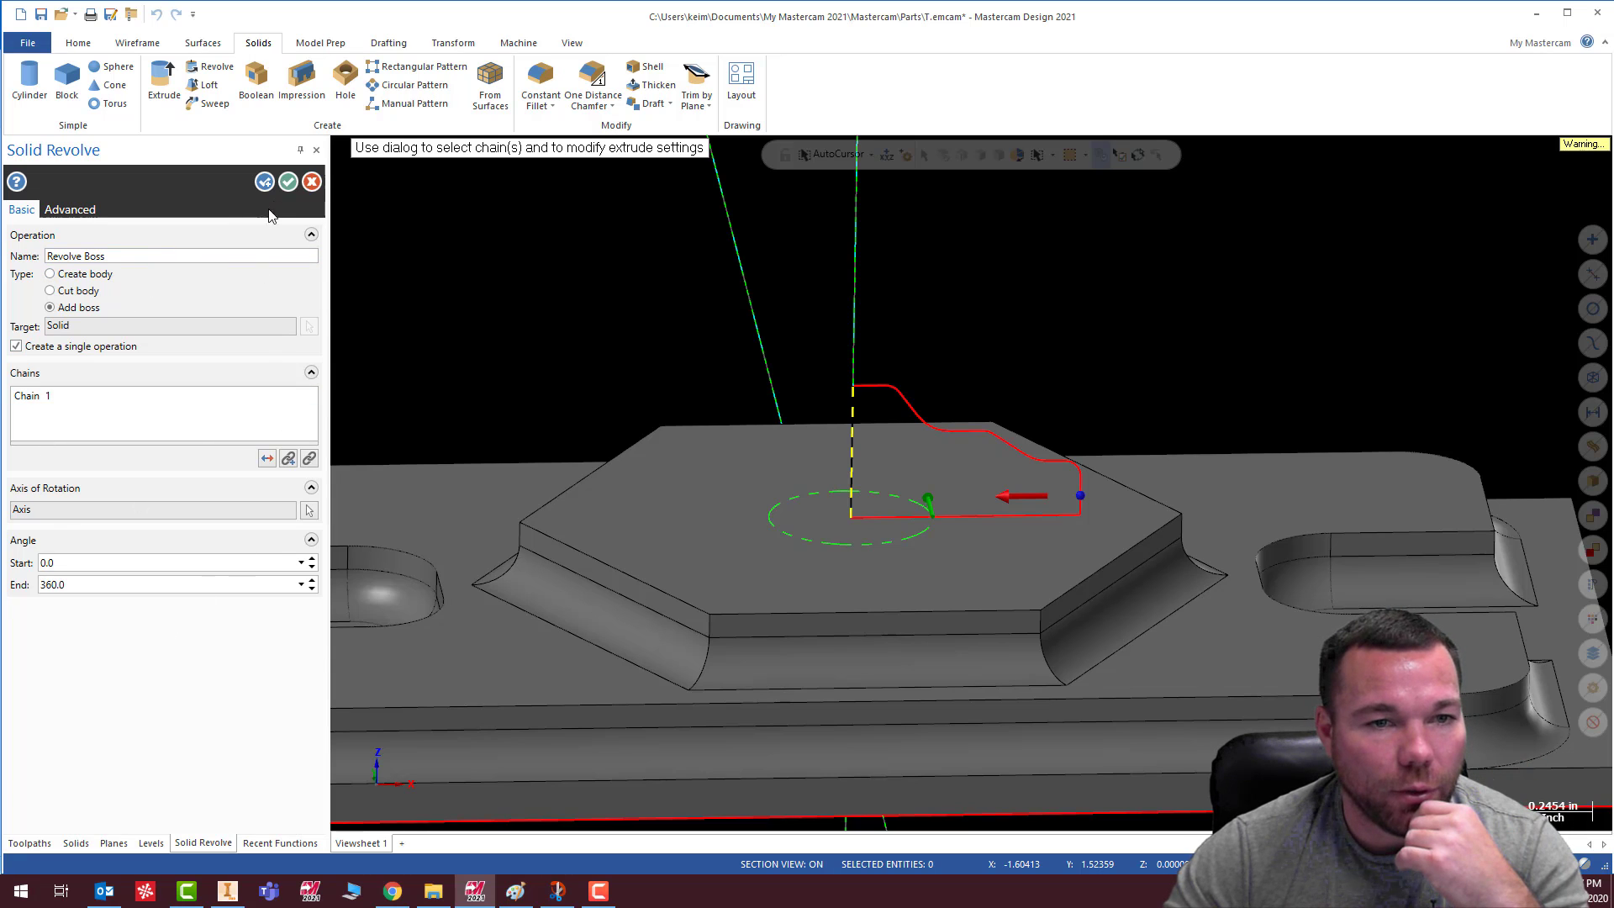
{"action": "left_click", "coordinate": [288, 182]}
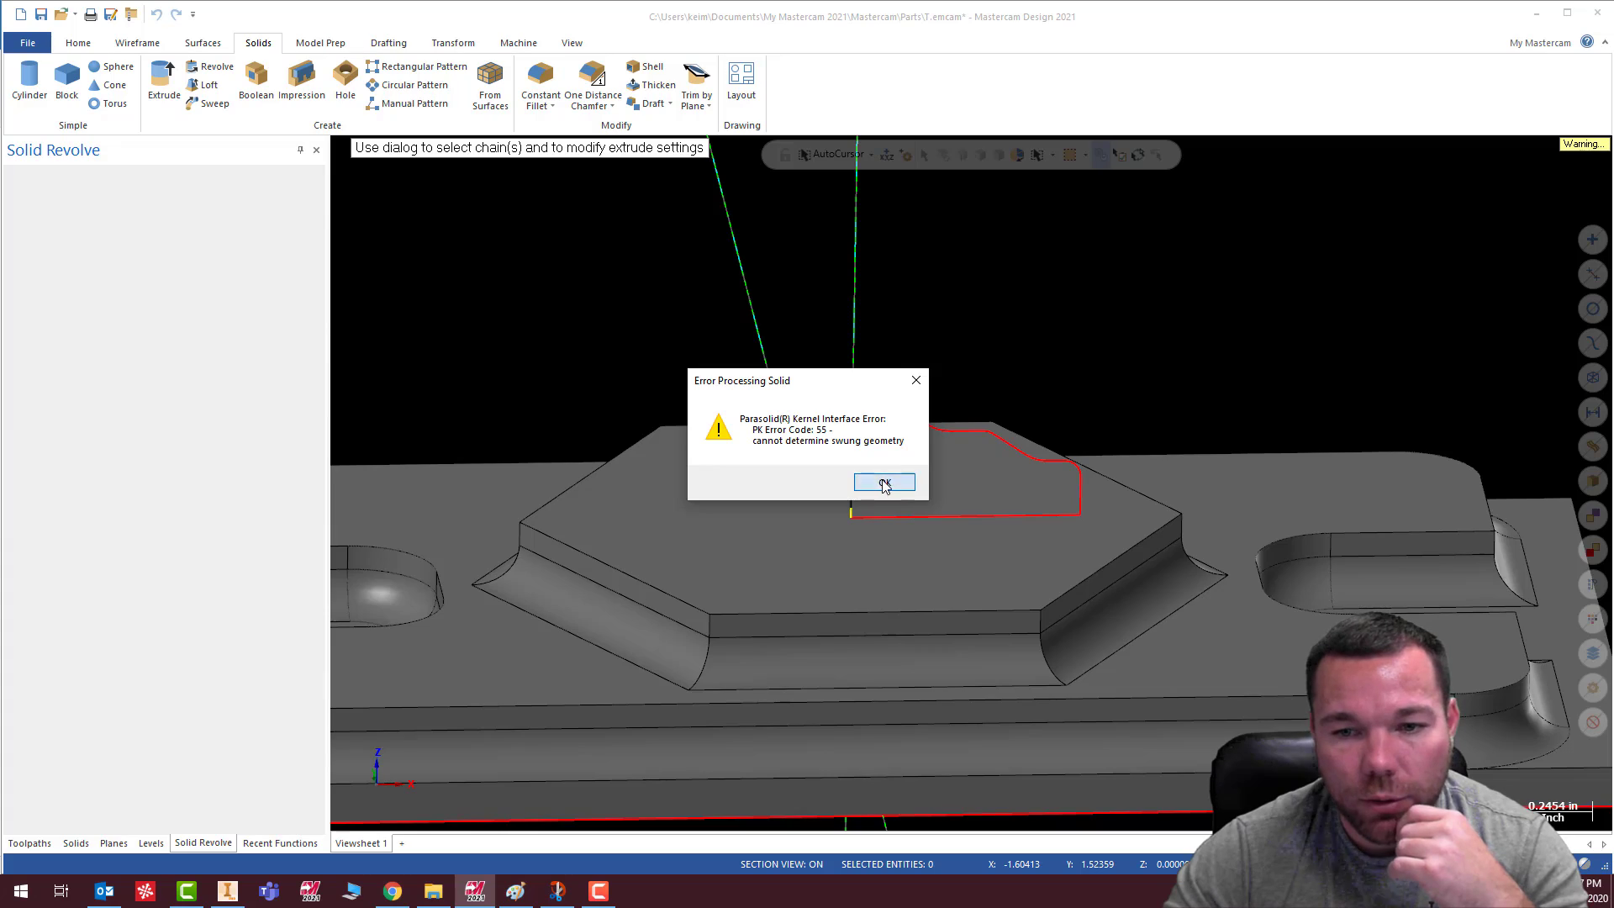
{"action": "left_click", "coordinate": [881, 482]}
Delete the profile's bottom line and redraw it 0.7 in long, snapped exactly to the lower endpoints of both vertical lines
{"action": "left_click", "coordinate": [1013, 517]}
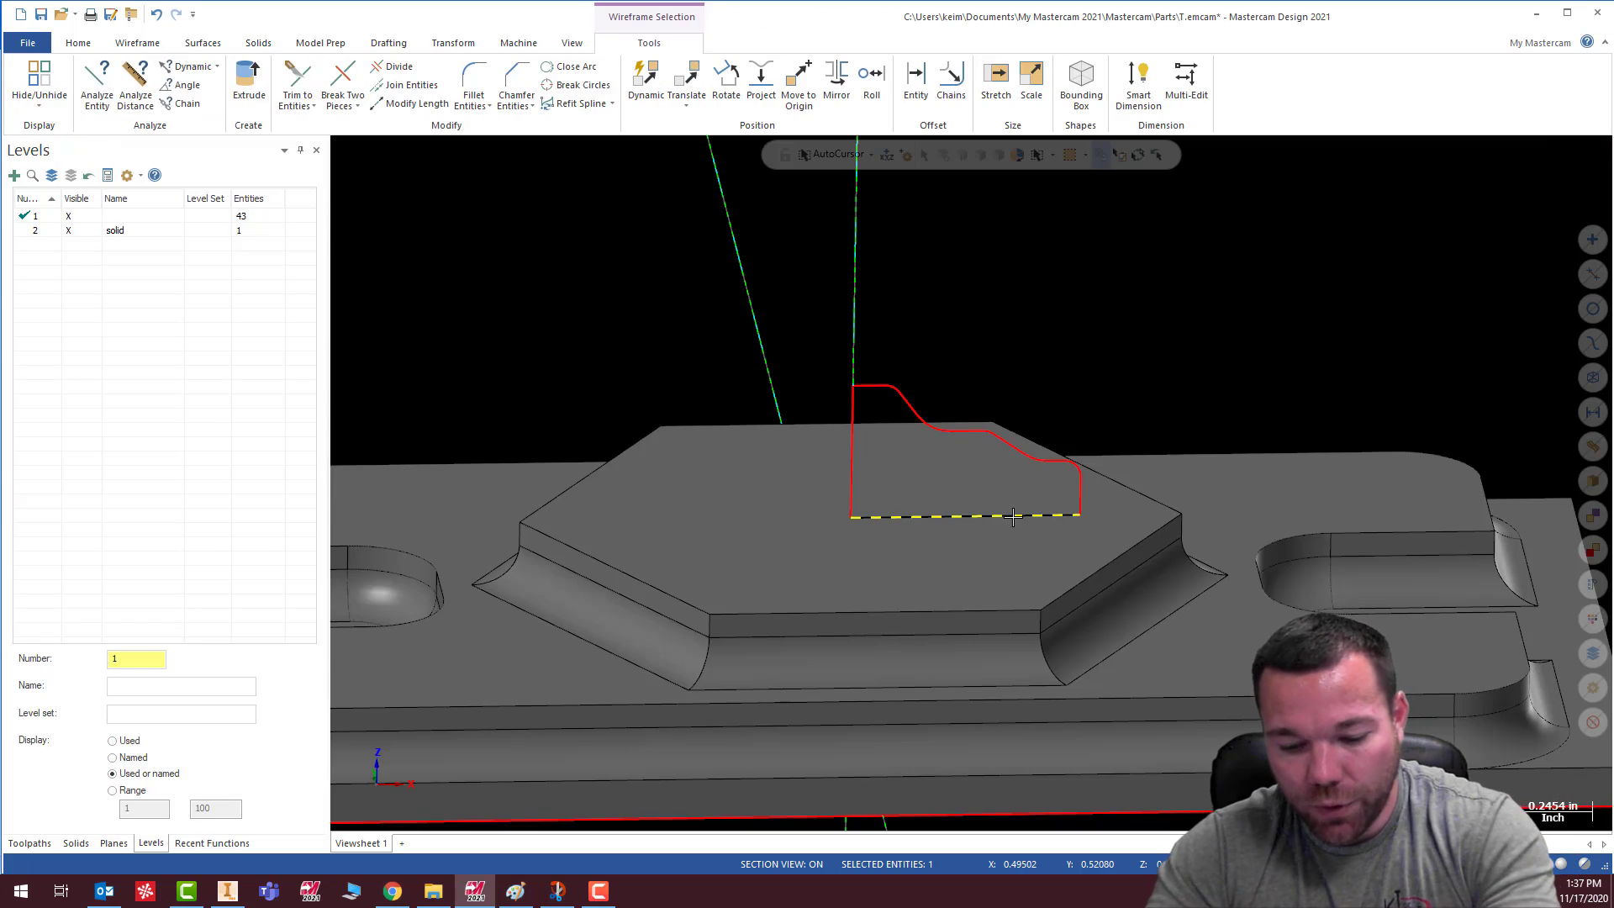
{"action": "key", "text": "Delete"}
{"action": "scroll", "coordinate": [1054, 515], "scroll_direction": "up", "scroll_amount": 3}
{"action": "left_click", "coordinate": [137, 42]}
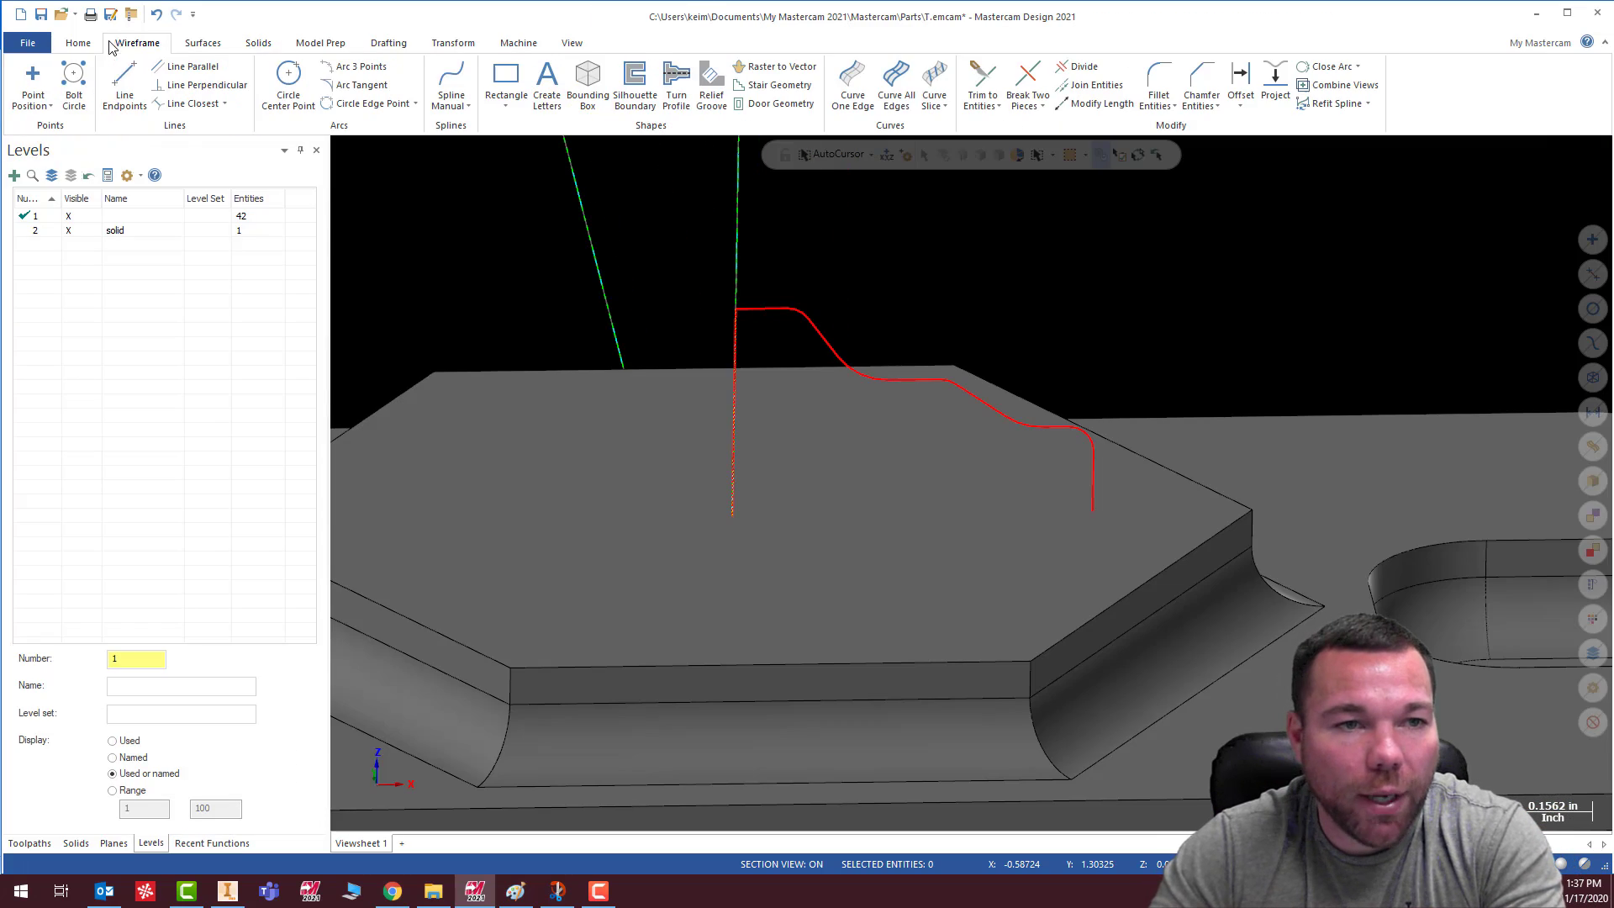
{"action": "left_click", "coordinate": [124, 84]}
{"action": "left_click", "coordinate": [733, 515]}
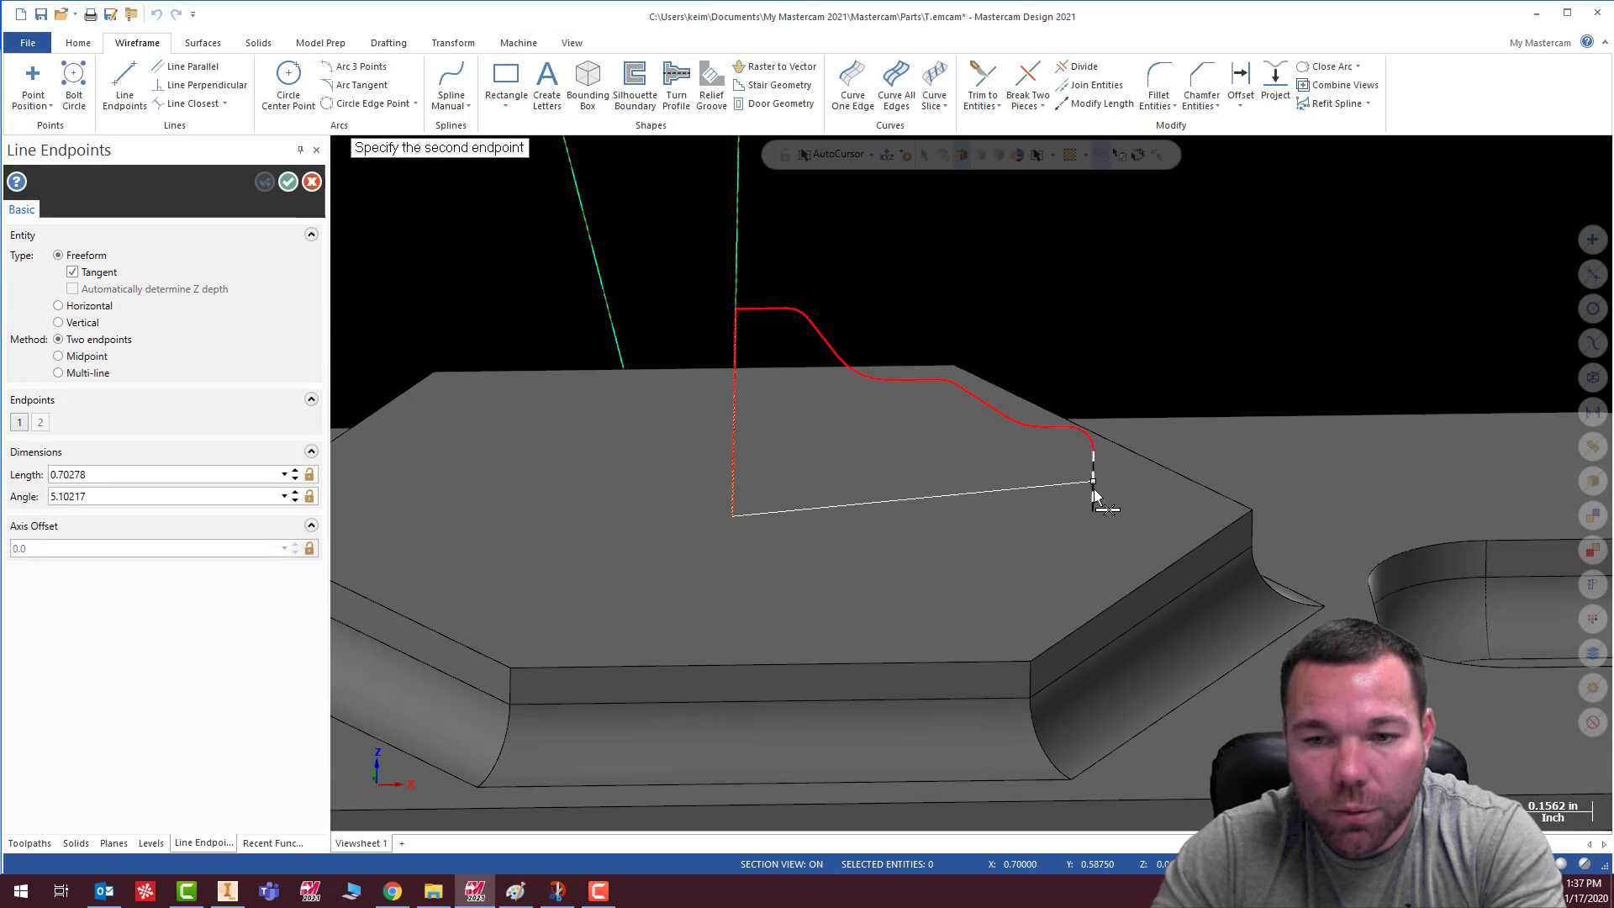
{"action": "left_click", "coordinate": [1094, 513]}
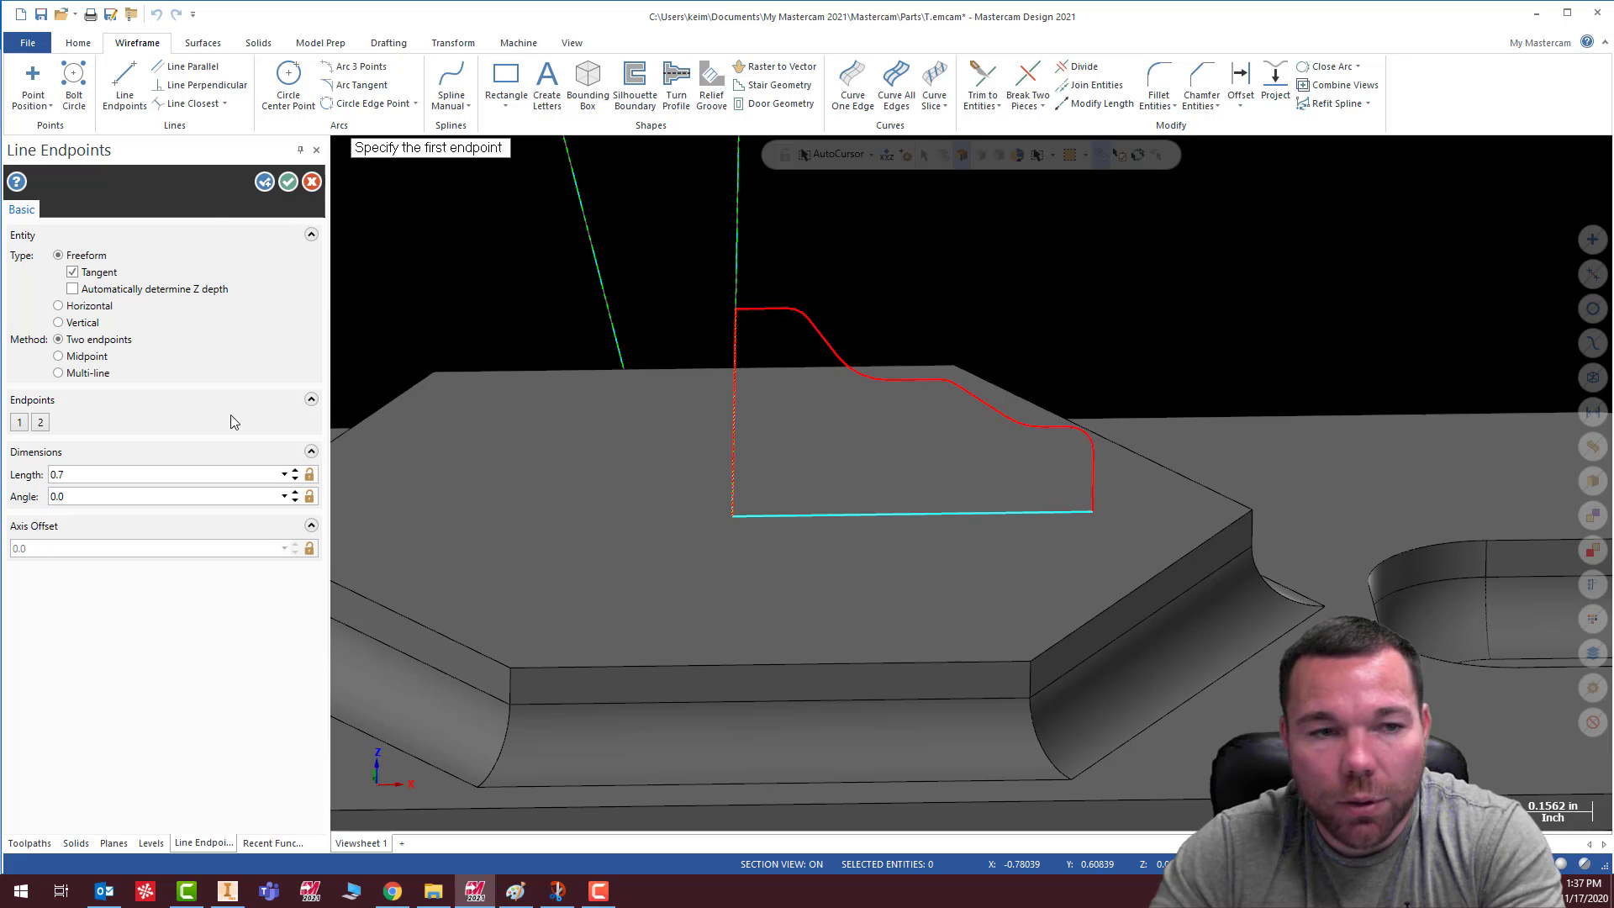
{"action": "left_click", "coordinate": [289, 181]}
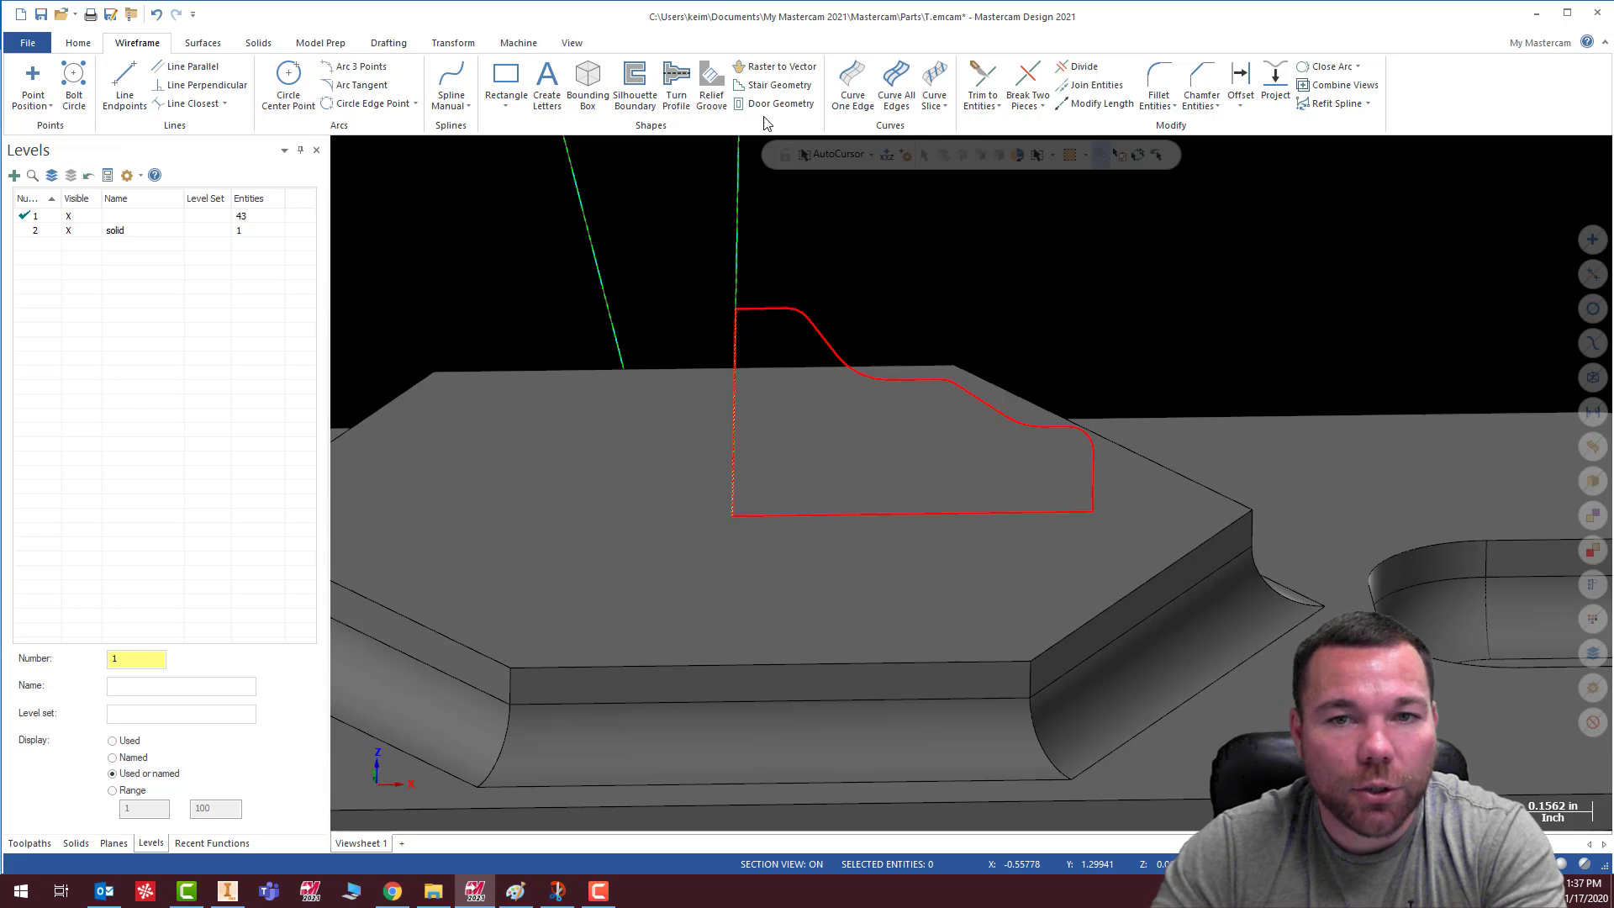
Revolve the closed stepped profile 360 degrees about its vertical centre line as a boss added to the existing solid
{"action": "left_click", "coordinate": [258, 43]}
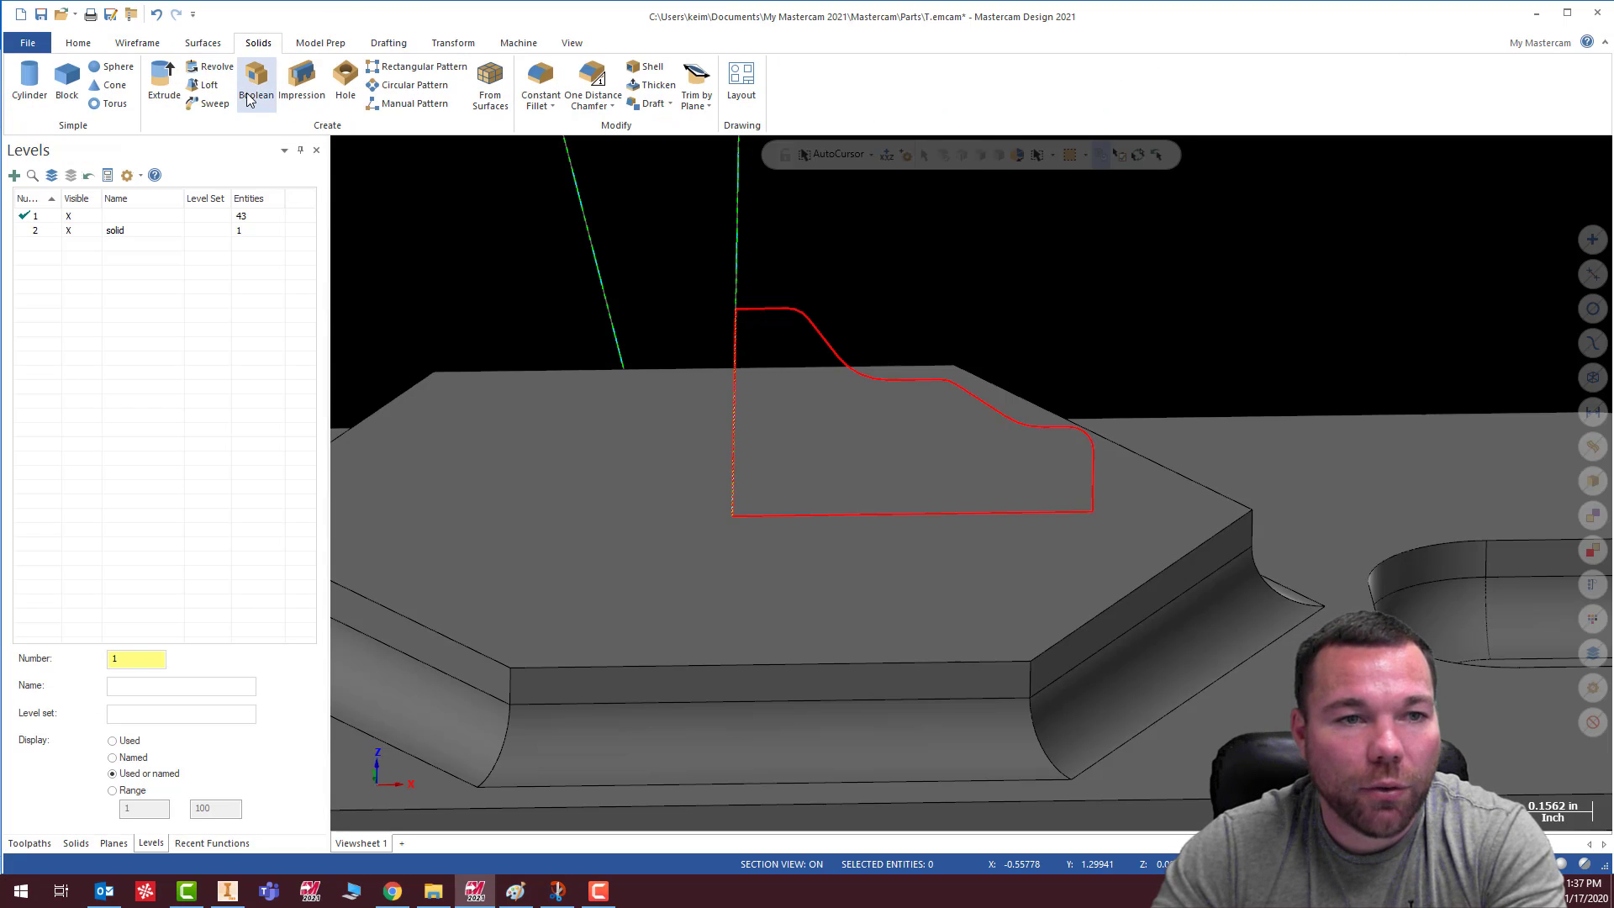
{"action": "left_click", "coordinate": [209, 69]}
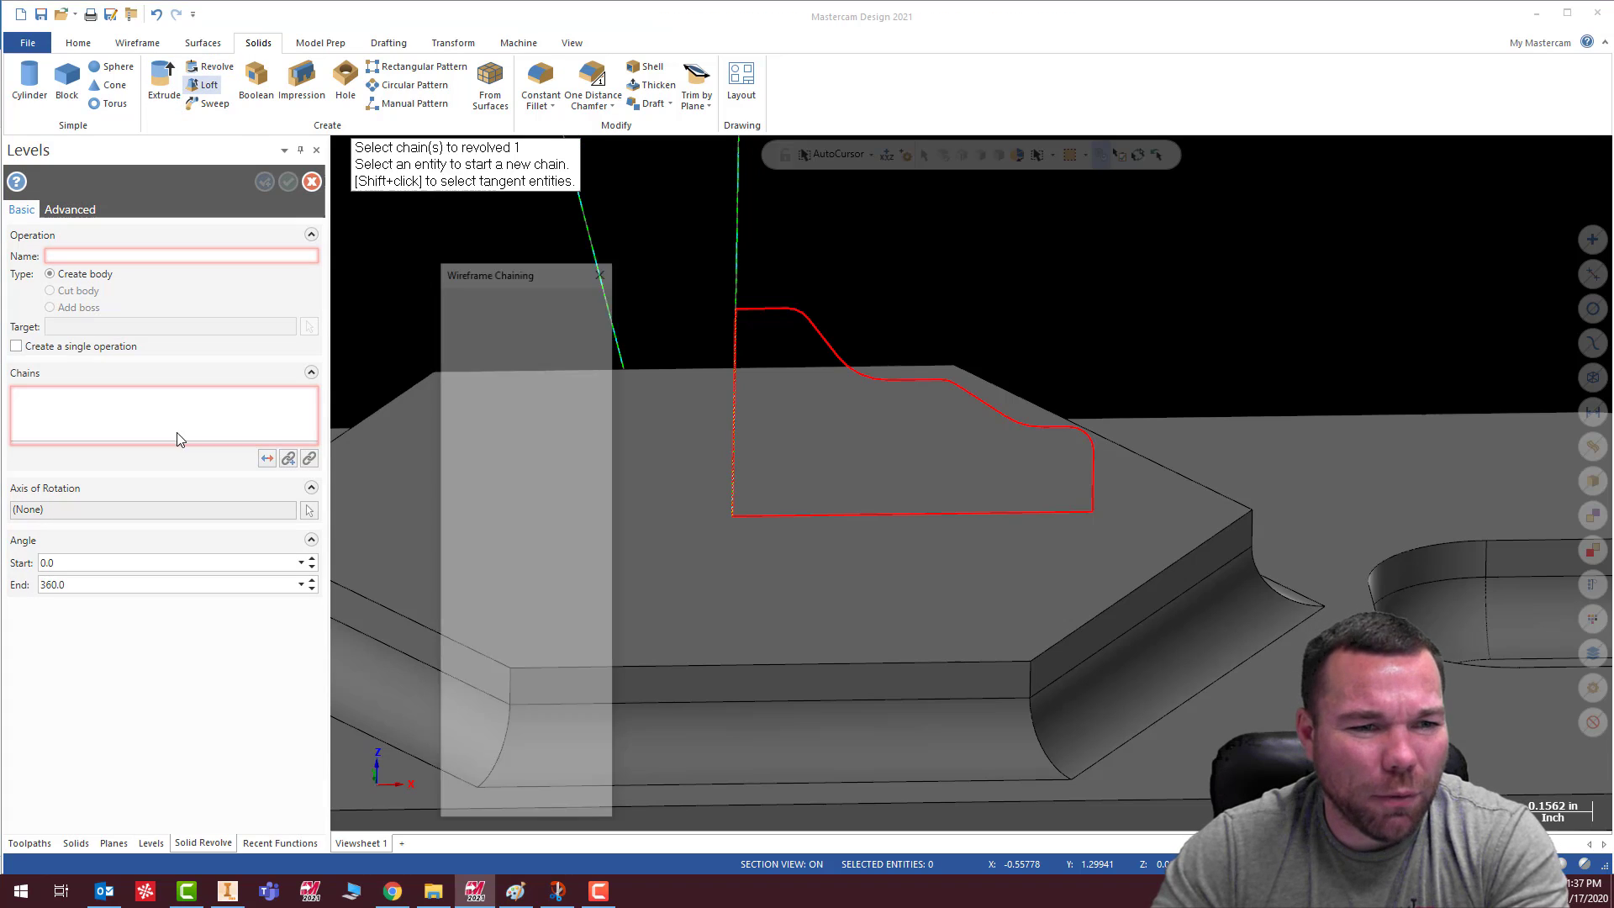
{"action": "left_click", "coordinate": [735, 394]}
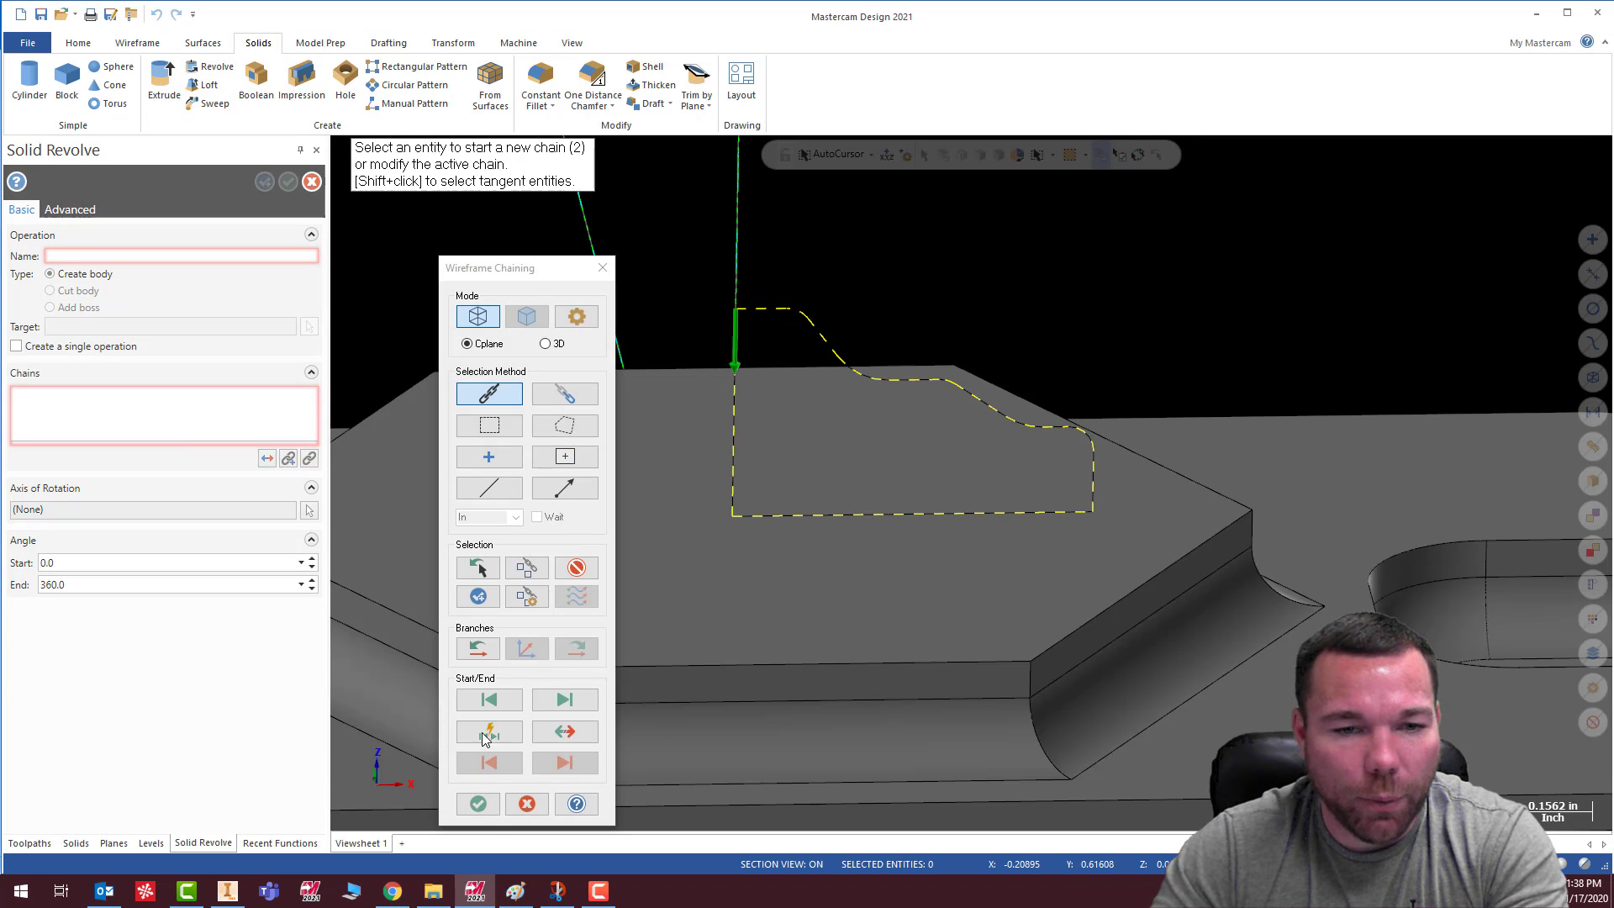
{"action": "left_click", "coordinate": [478, 805]}
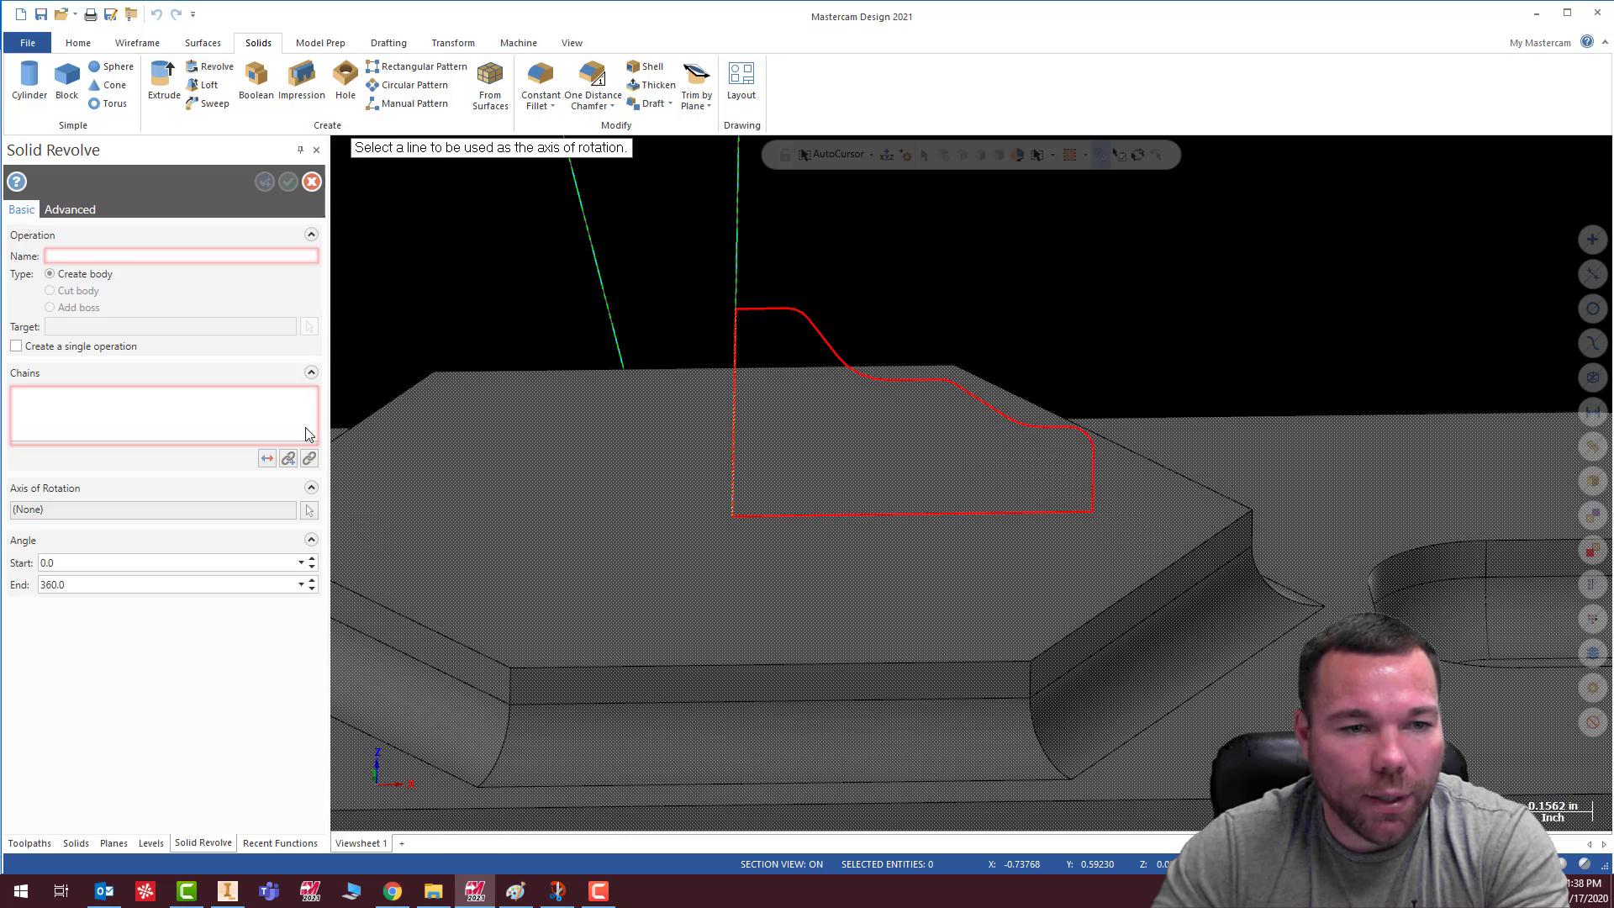
{"action": "left_click", "coordinate": [724, 376]}
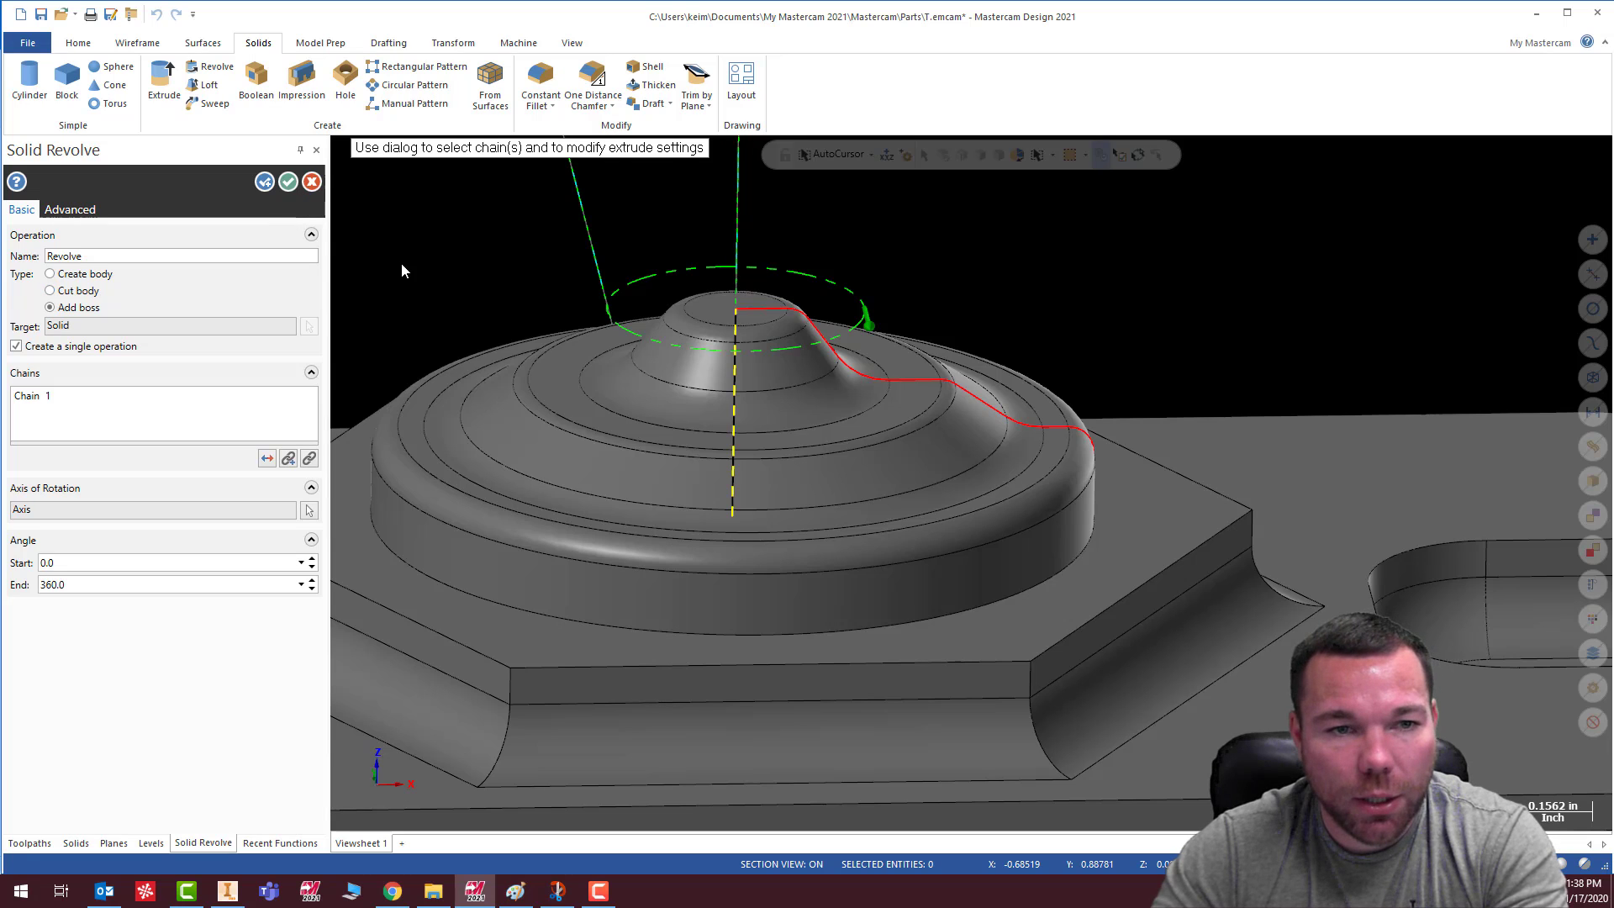
{"action": "left_click", "coordinate": [287, 183]}
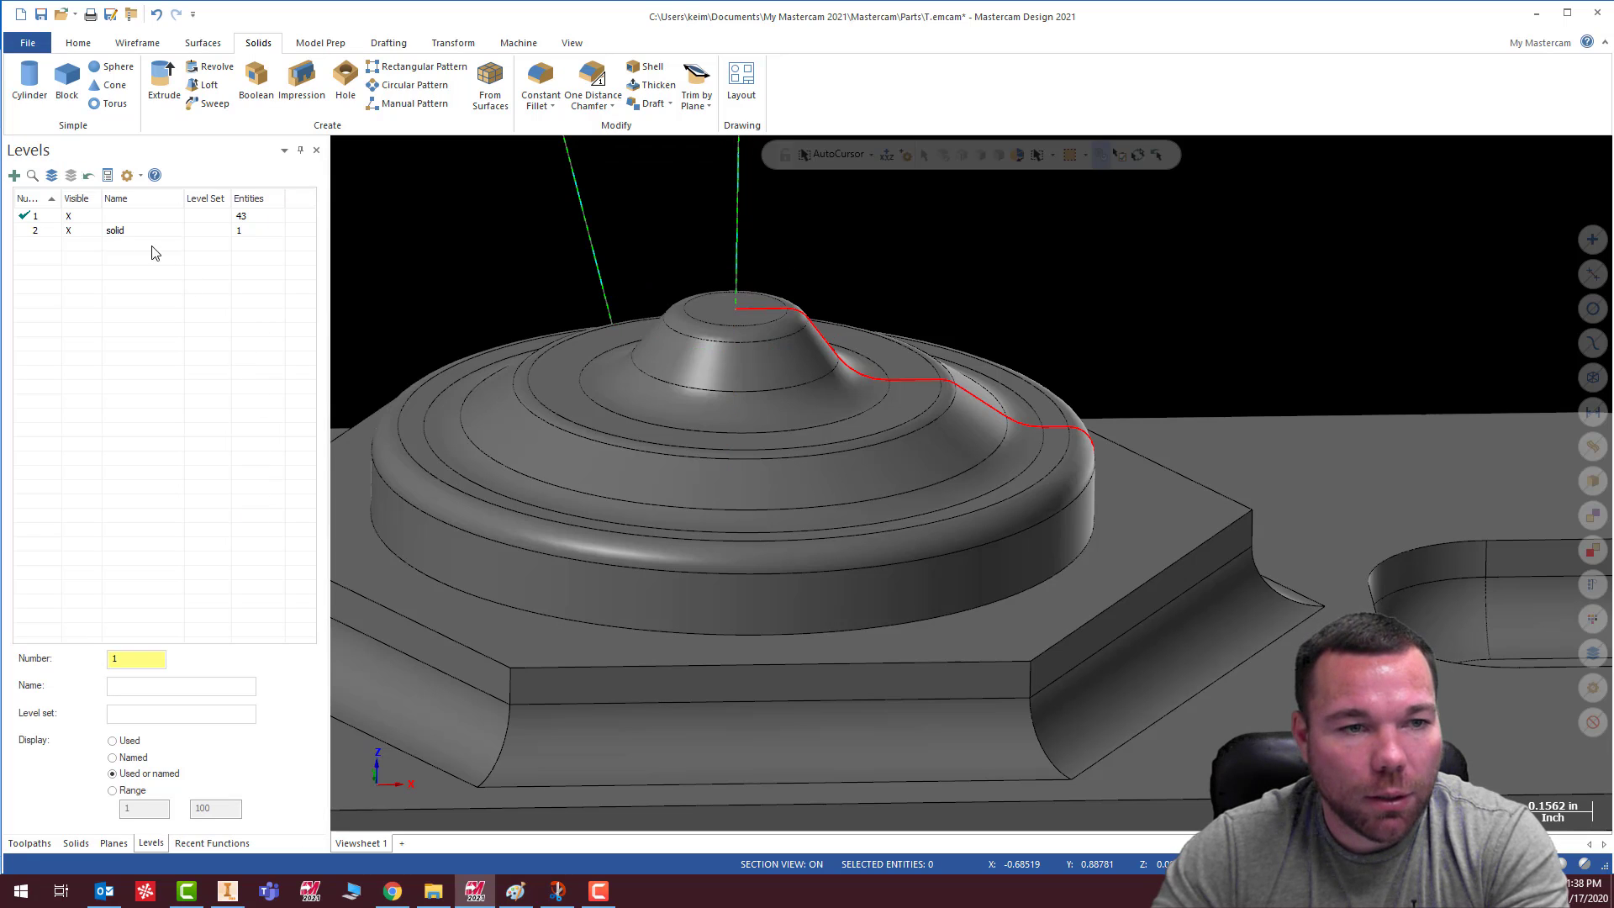
Make level 2 (solid) the active level and add a 0.125 constant radius fillet where the revolved boss meets the hexagon
{"action": "left_click", "coordinate": [45, 230]}
{"action": "left_click", "coordinate": [703, 485]}
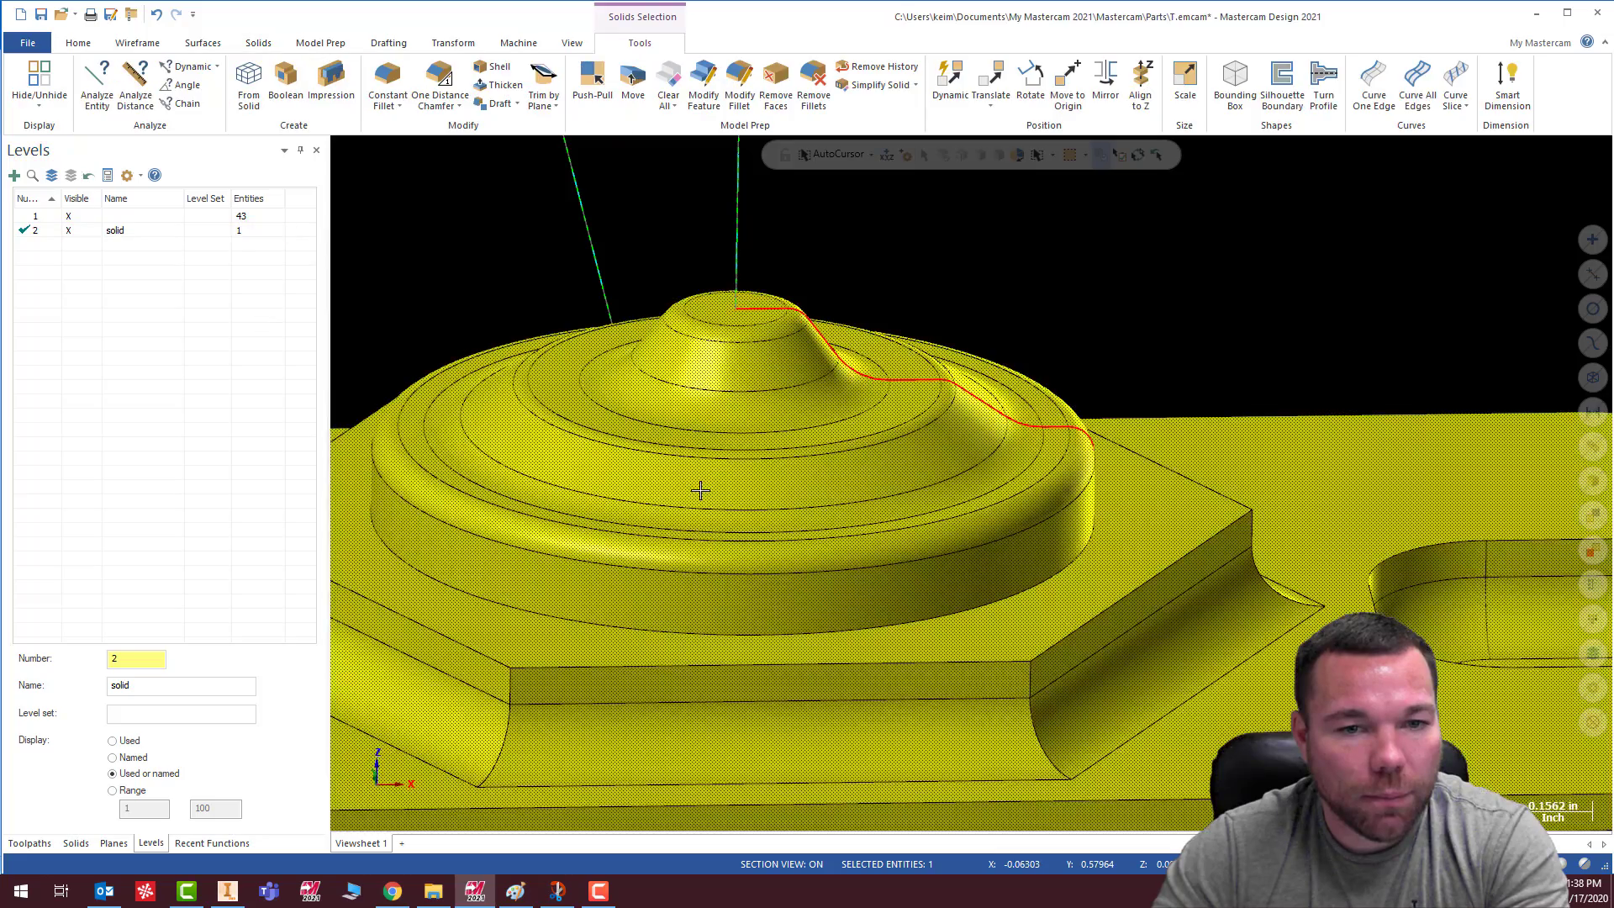
{"action": "scroll", "coordinate": [790, 455], "scroll_direction": "down", "scroll_amount": 3}
{"action": "mouse_move", "coordinate": [897, 516]}
{"action": "middle_mouse_down"}
{"action": "mouse_move", "coordinate": [1003, 521]}
{"action": "mouse_move", "coordinate": [951, 565]}
{"action": "mouse_move", "coordinate": [995, 533]}
{"action": "mouse_move", "coordinate": [958, 544]}
{"action": "middle_mouse_up"}
{"action": "scroll", "coordinate": [1003, 519], "scroll_direction": "down", "scroll_amount": 3}
{"action": "left_click", "coordinate": [470, 47]}
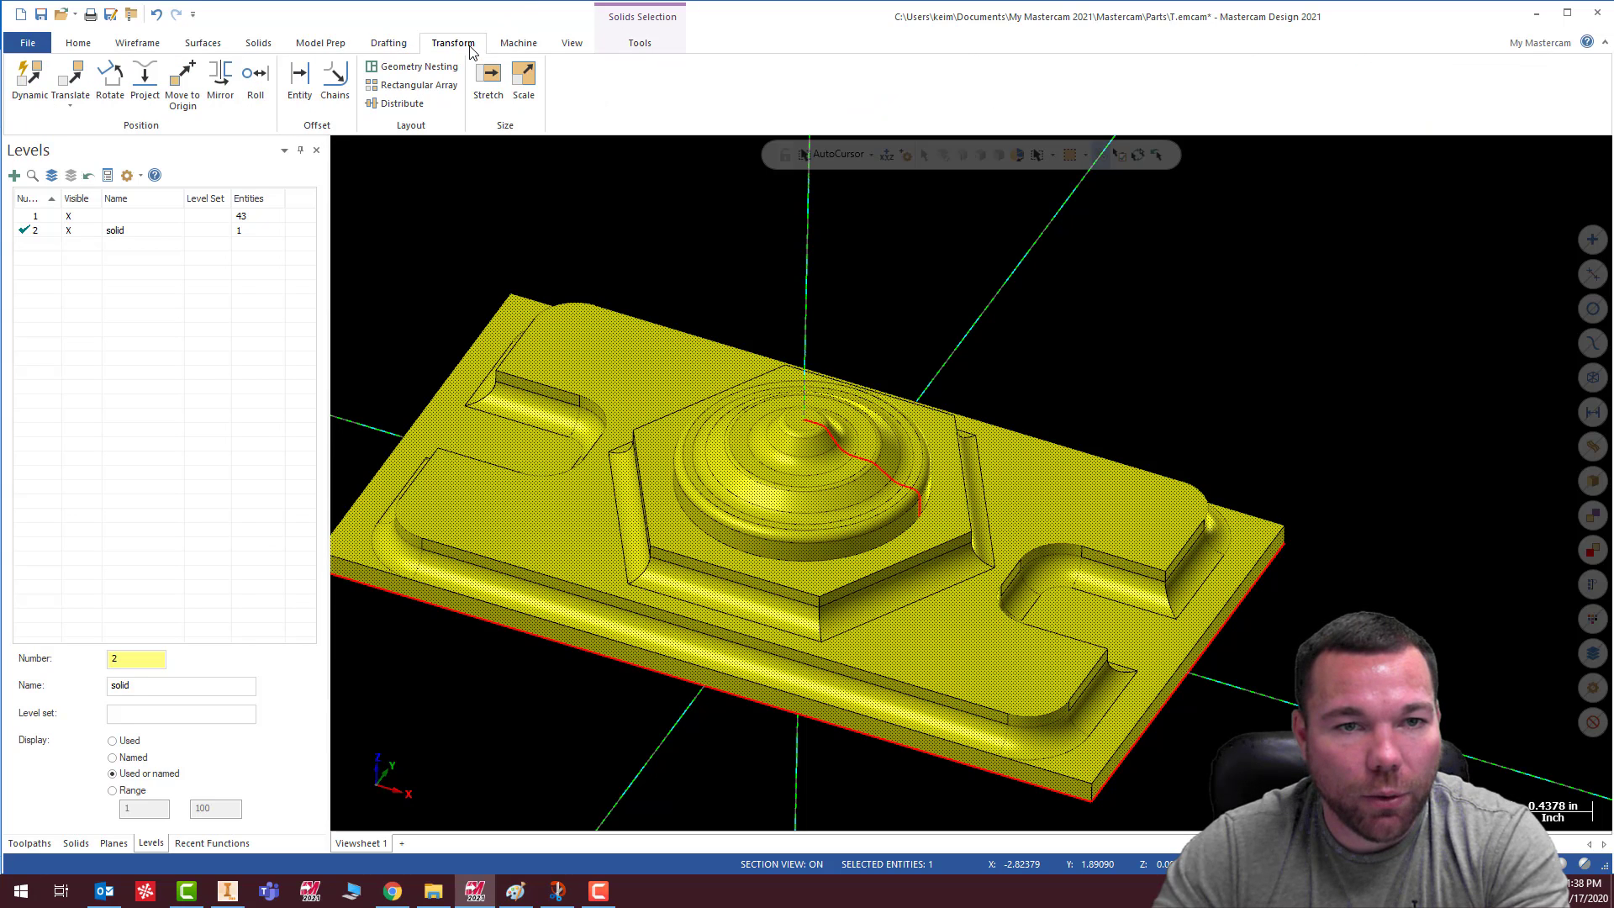
{"action": "left_click", "coordinate": [253, 48]}
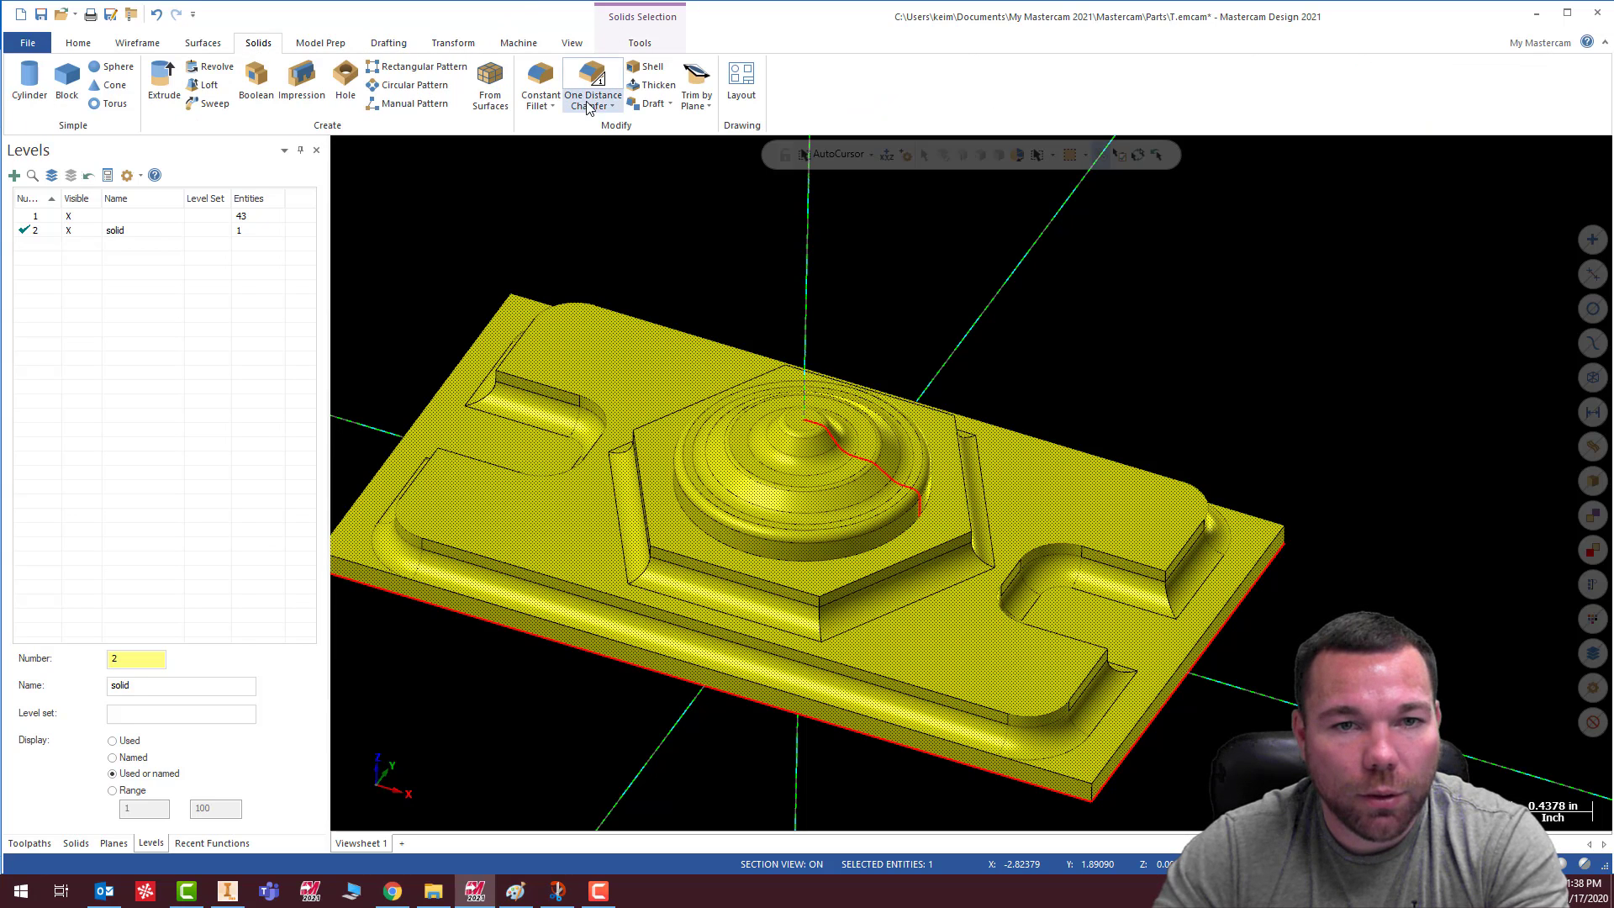
{"action": "left_click", "coordinate": [540, 80]}
{"action": "left_click", "coordinate": [790, 576]}
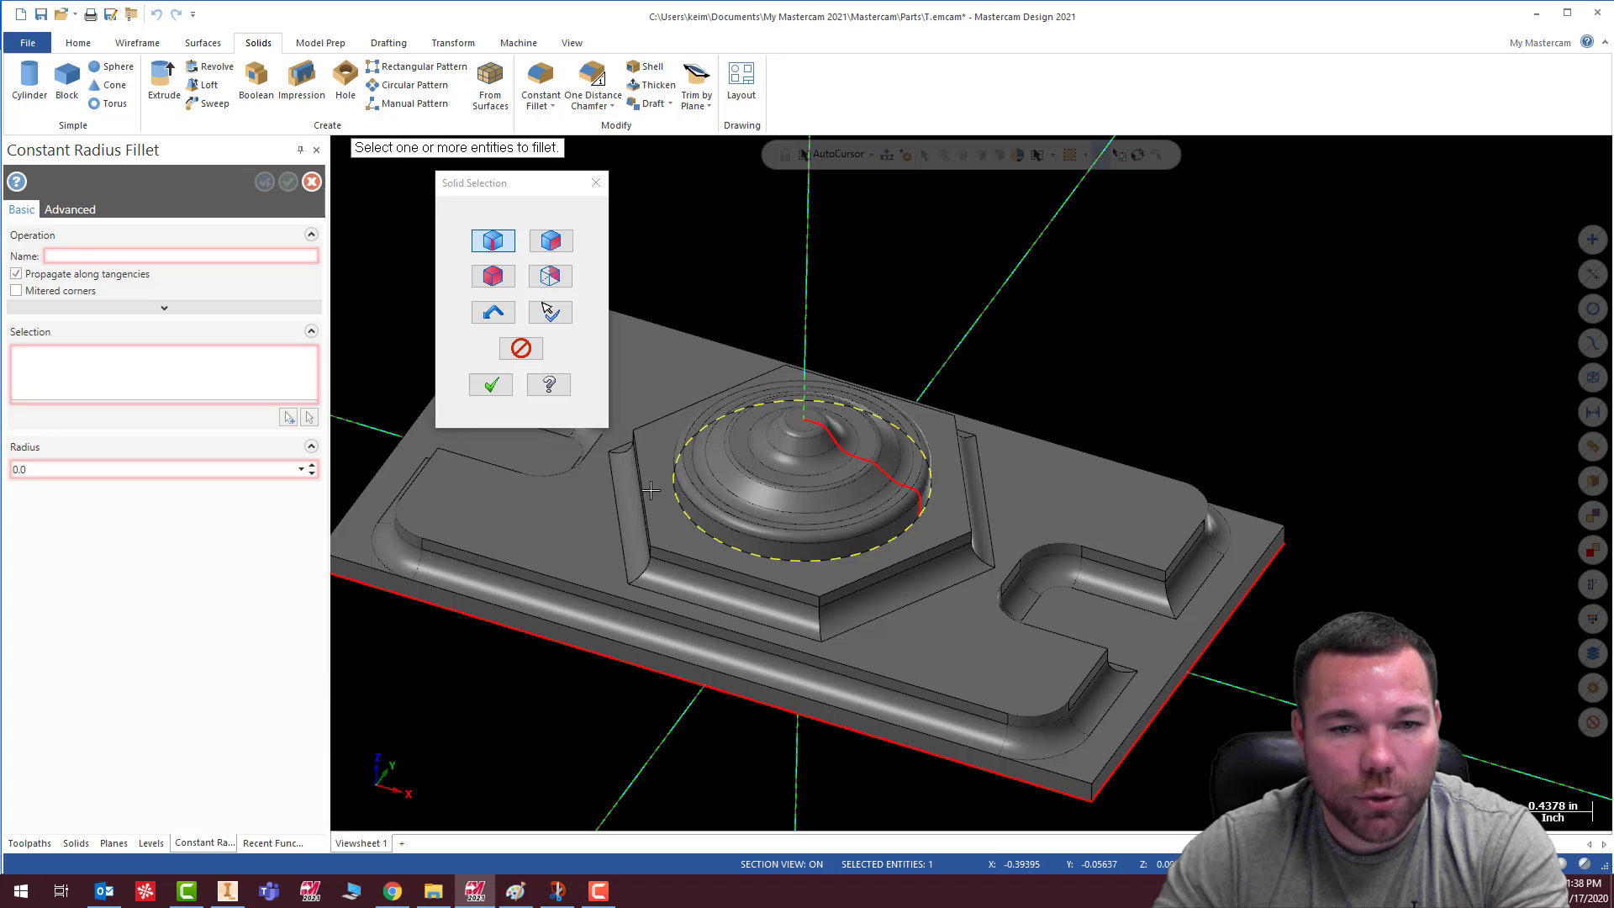
{"action": "left_click", "coordinate": [491, 384]}
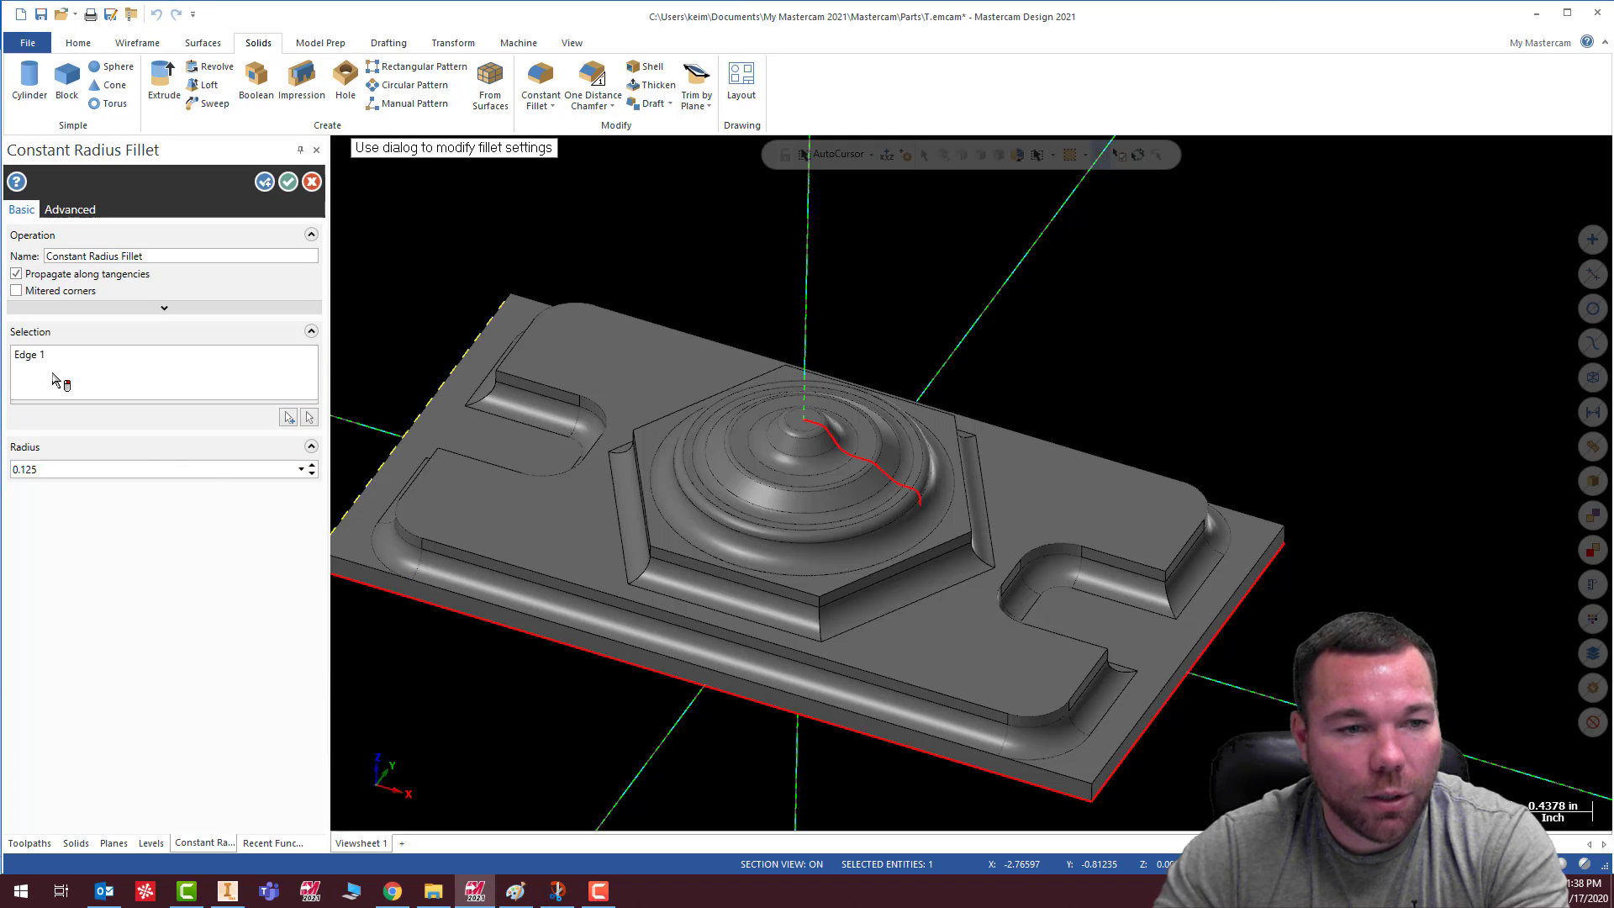
{"action": "left_click", "coordinate": [289, 190]}
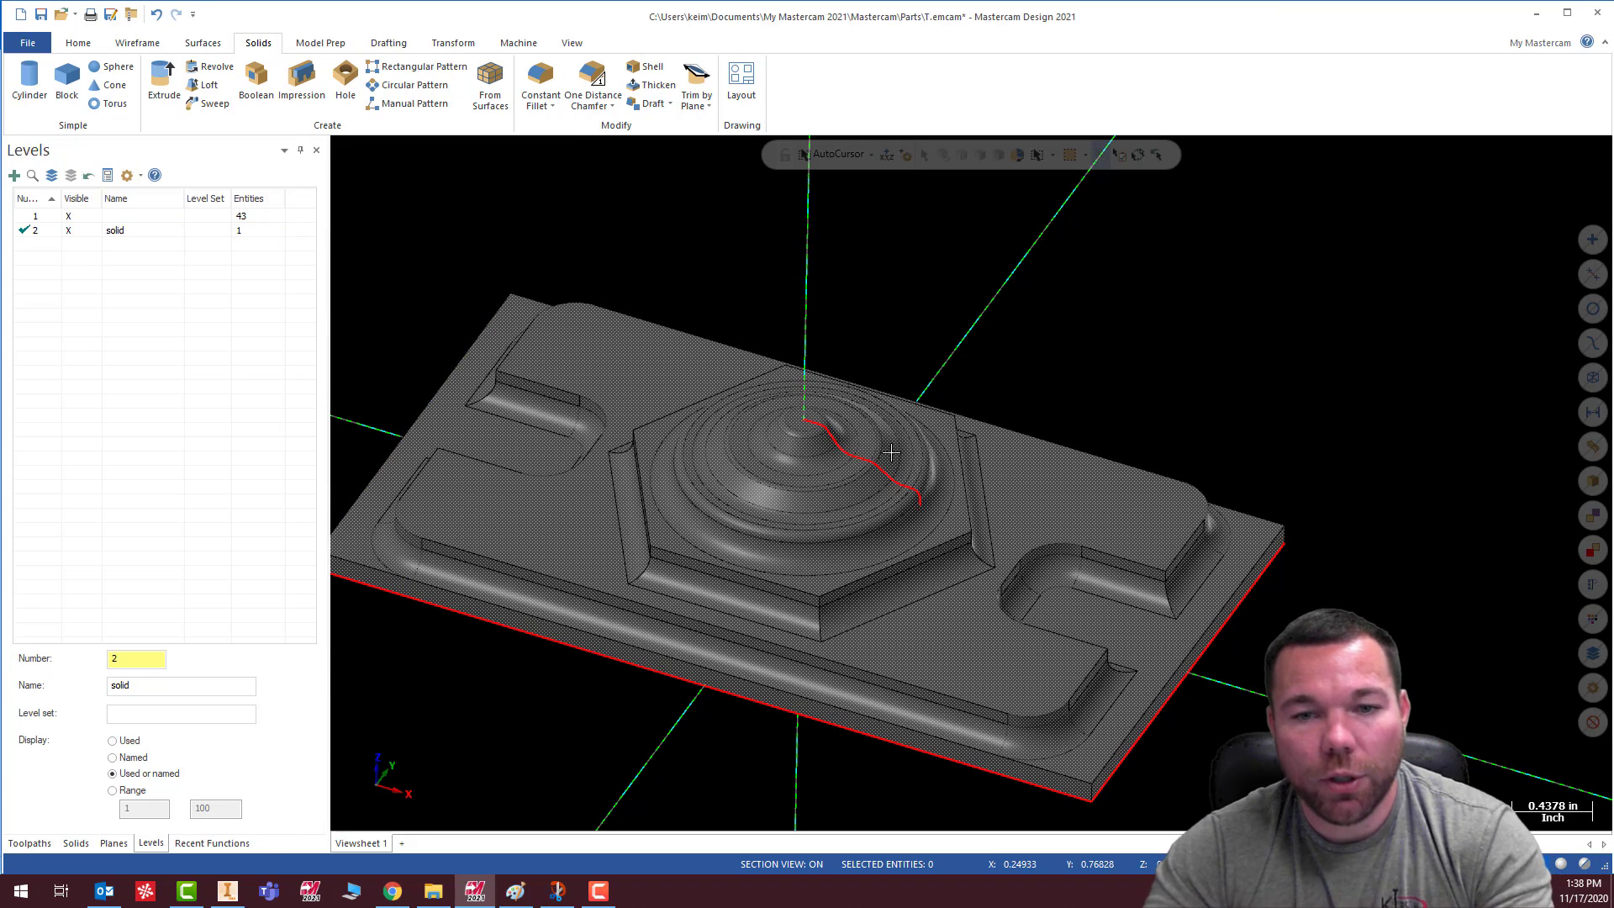
Hide the wireframe on level 1 and inspect the solid part from different angles
{"action": "left_click", "coordinate": [68, 216]}
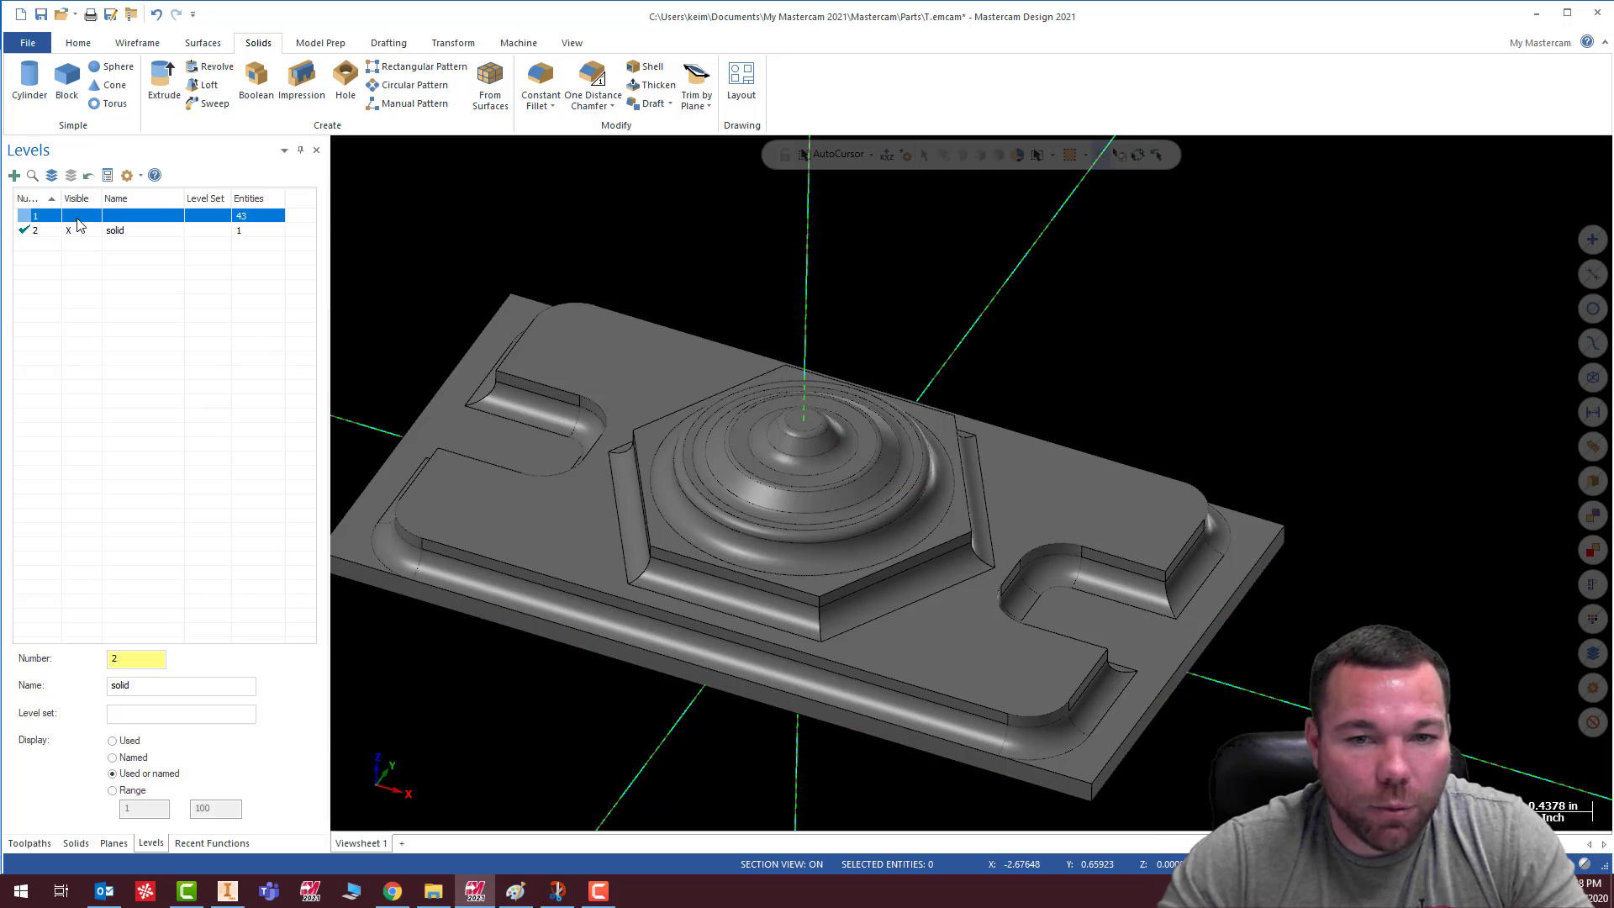
{"action": "mouse_move", "coordinate": [1013, 523]}
{"action": "middle_mouse_down"}
{"action": "mouse_move", "coordinate": [1047, 432]}
{"action": "mouse_move", "coordinate": [1076, 612]}
{"action": "mouse_move", "coordinate": [1092, 511]}
{"action": "middle_mouse_up"}
{"action": "middle_click_drag", "start_coordinate": [1101, 529], "coordinate": [1345, 643]}
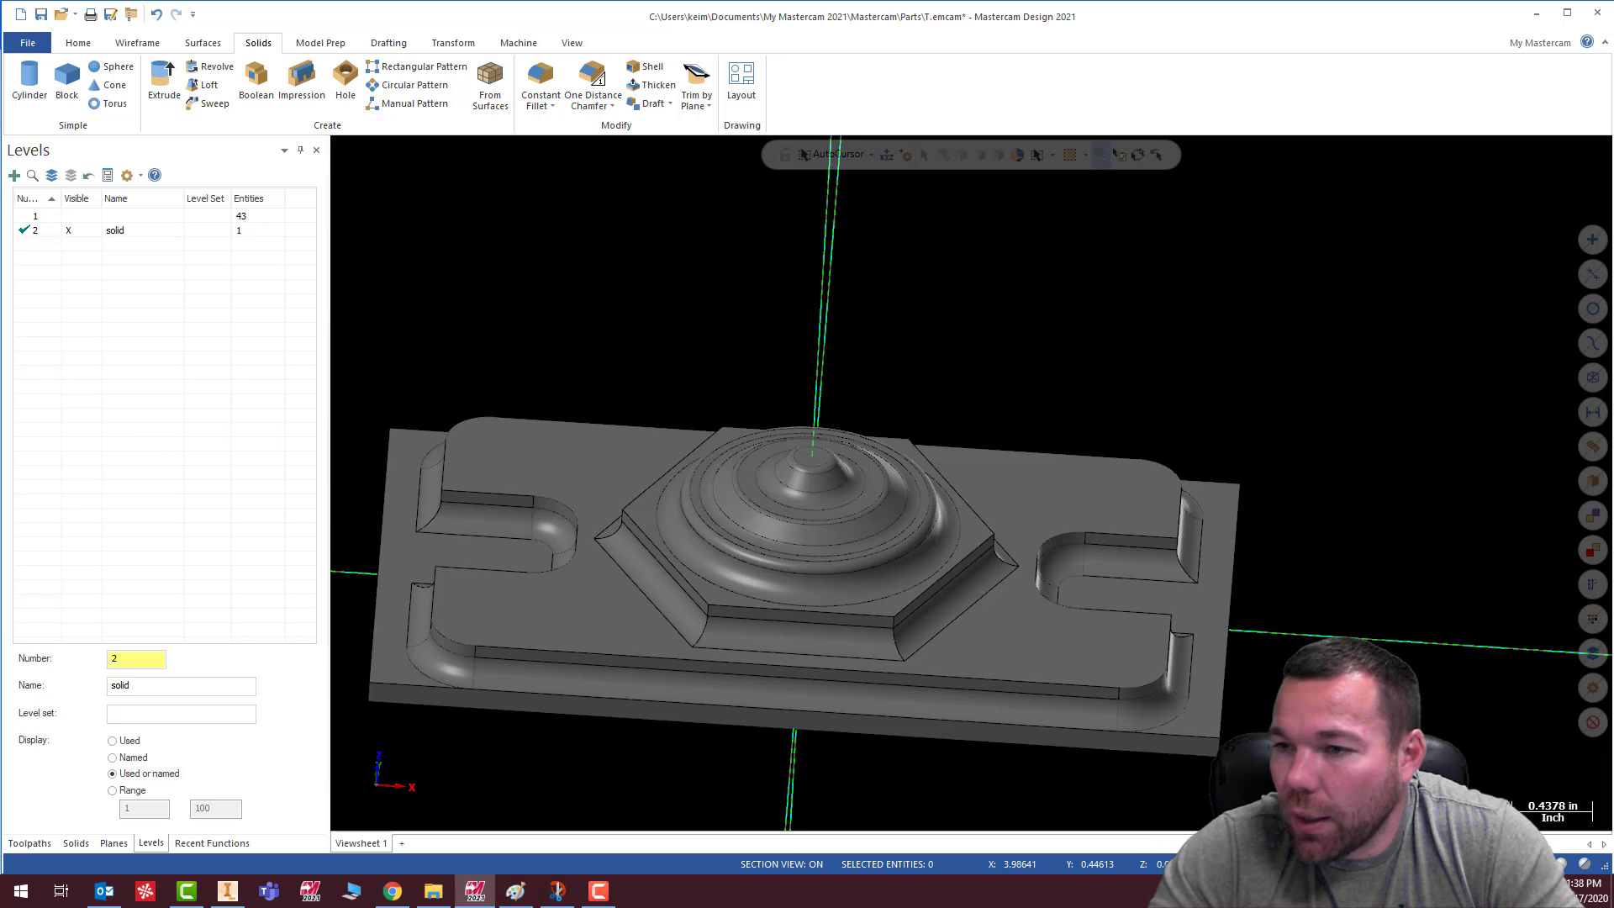
Switch to Snip & Sketch, compare the modelled part with the drawing's Sections A-A and B-B, and move the drawing aside
{"action": "key", "text": "alt+Tab"}
{"action": "scroll", "coordinate": [1043, 370], "scroll_direction": "down", "scroll_amount": 5}
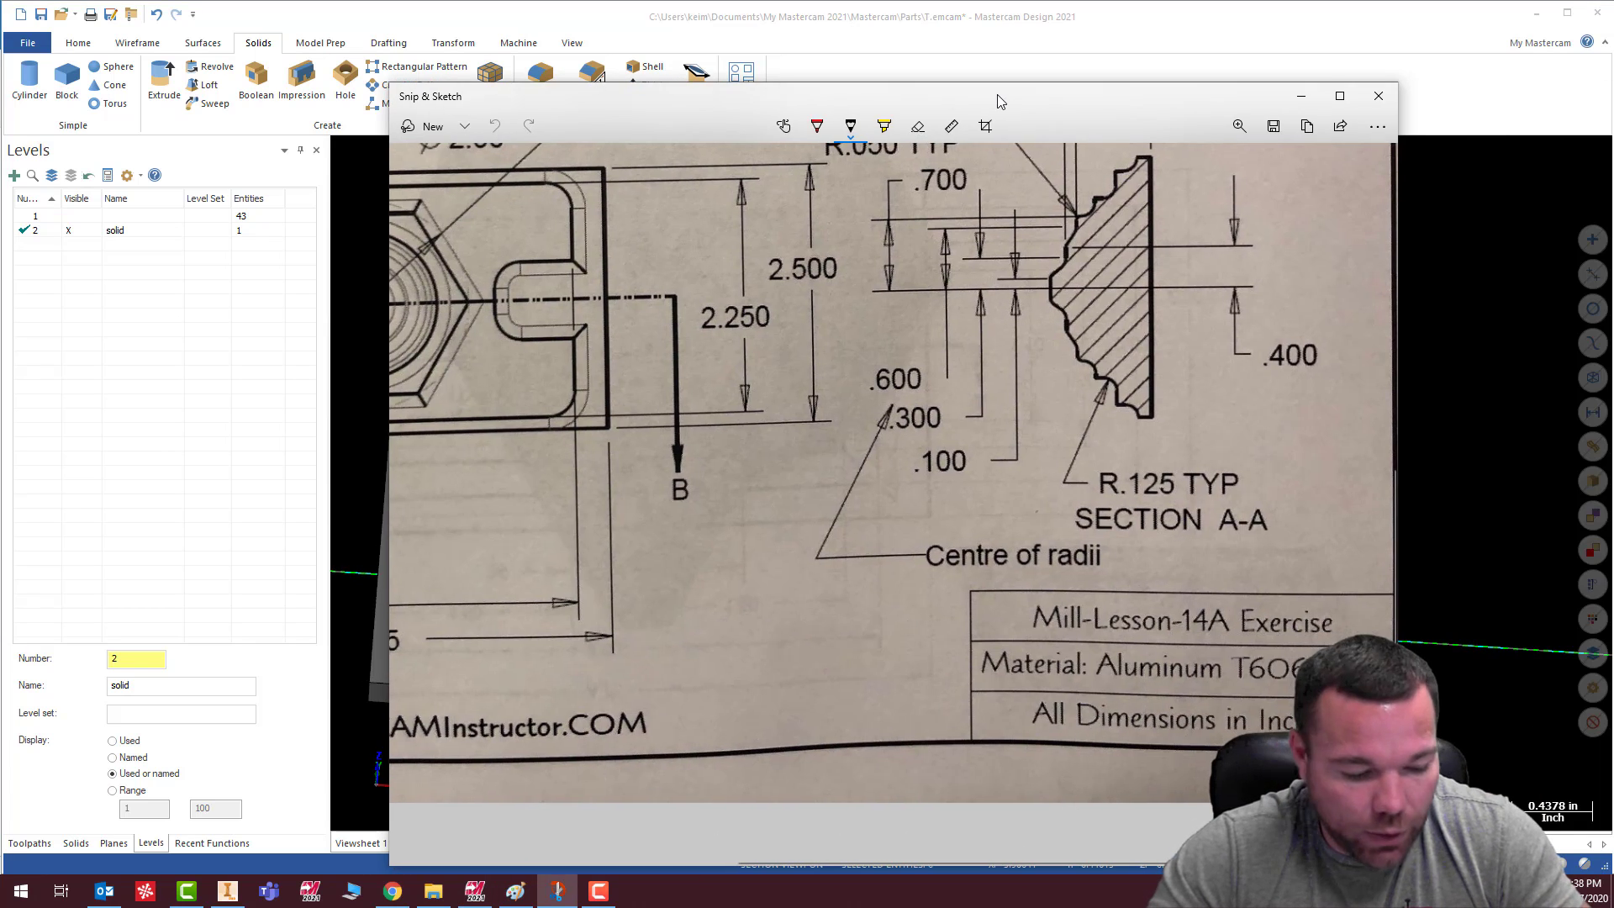
{"action": "scroll", "coordinate": [1035, 370], "scroll_direction": "down", "scroll_amount": 5, "text": "ctrl"}
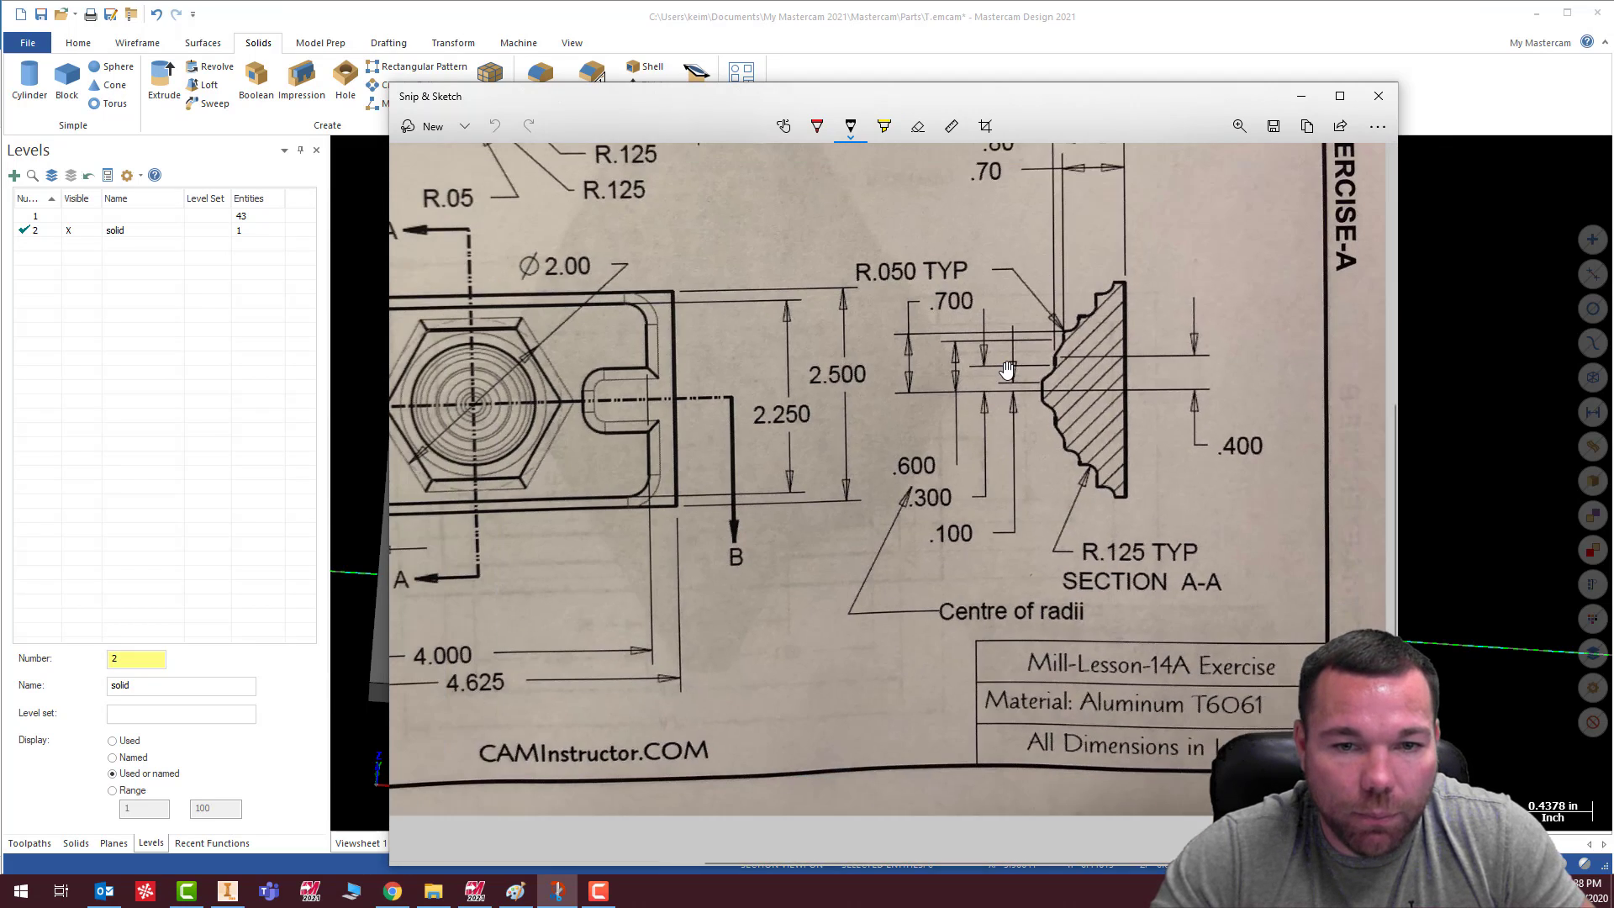
{"action": "scroll", "coordinate": [658, 280], "scroll_direction": "up", "scroll_amount": 3, "text": "ctrl"}
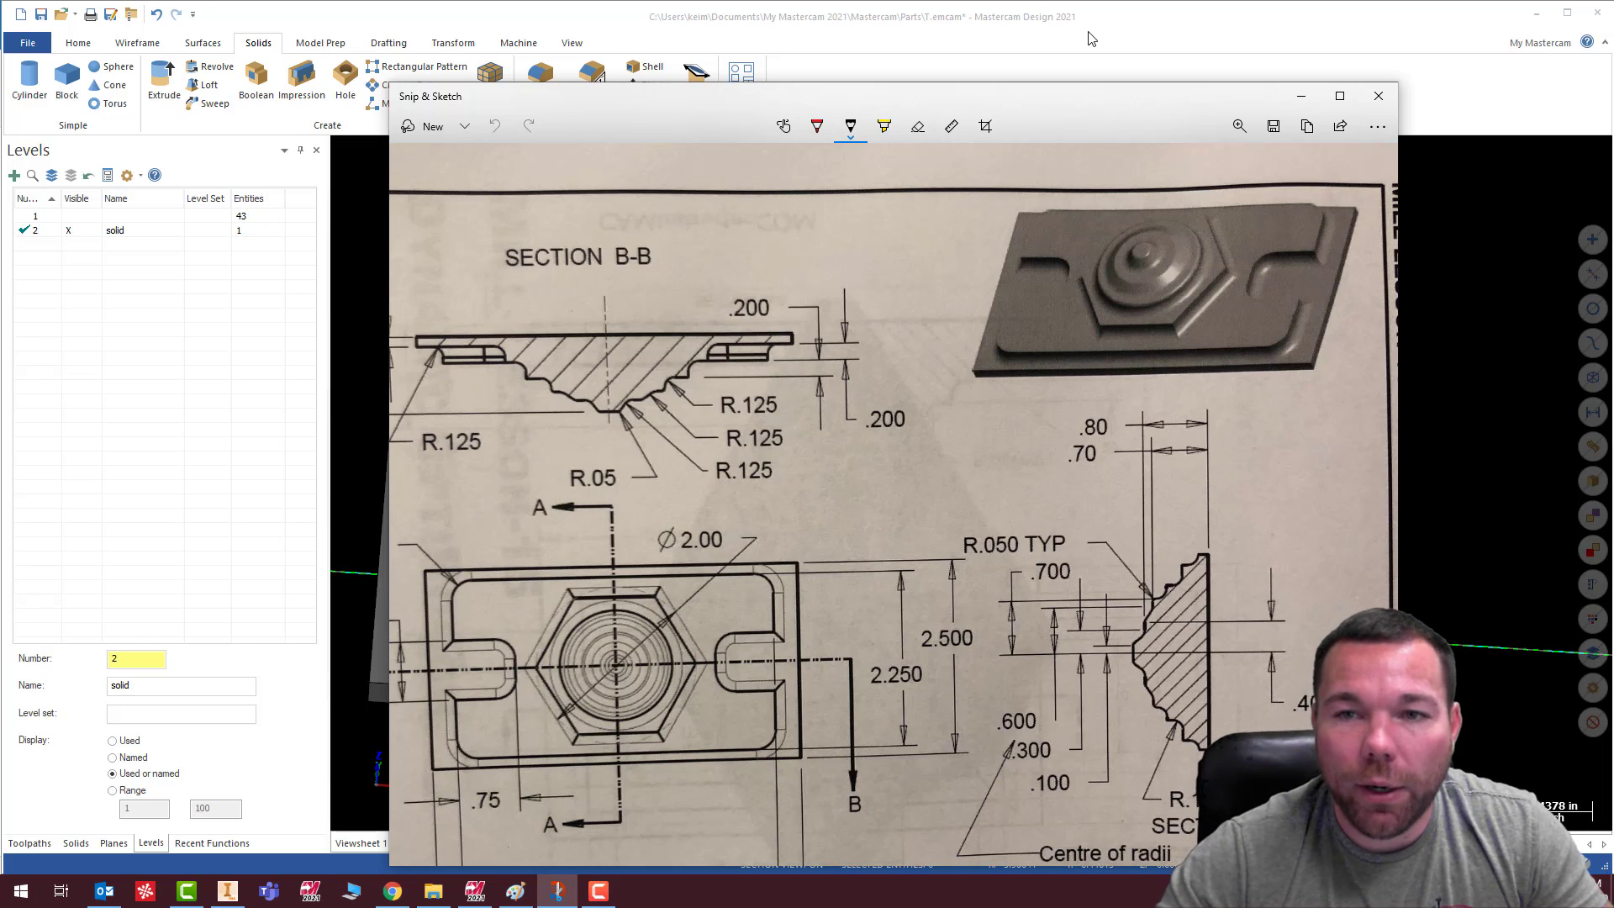
{"action": "left_click_drag", "start_coordinate": [1200, 87], "coordinate": [1613, 102]}
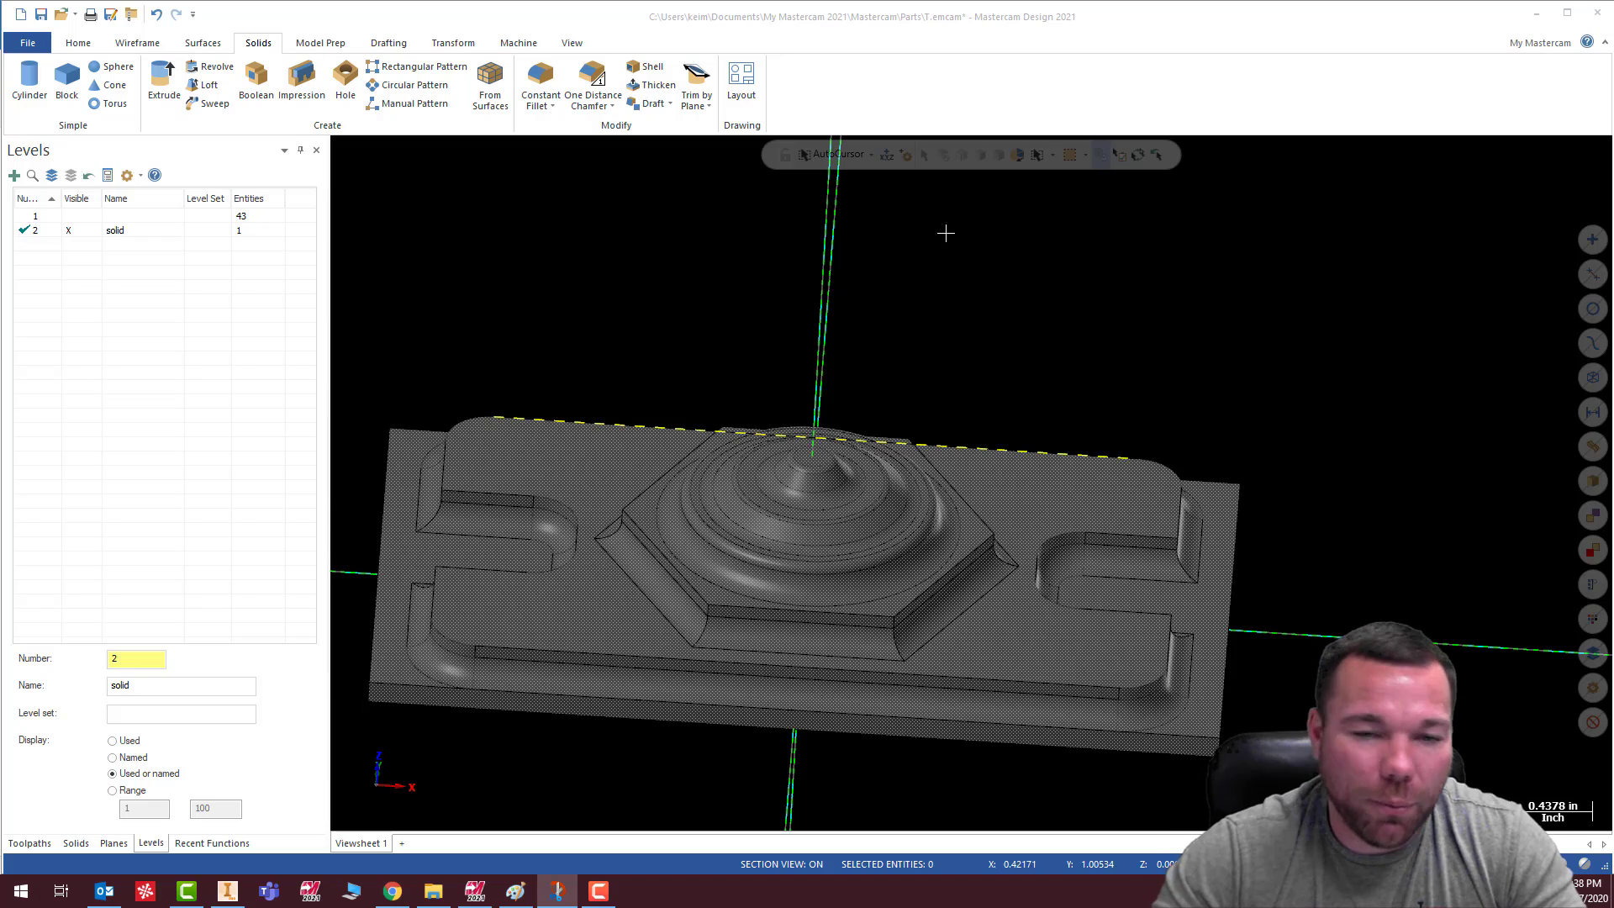
Move the solid together with its defining wireframe by X 2.3125, Y -1.25 and Z -1.0
{"action": "scroll", "coordinate": [648, 512], "scroll_direction": "down", "scroll_amount": 2}
{"action": "scroll", "coordinate": [656, 512], "scroll_direction": "down", "scroll_amount": 1}
{"action": "right_click", "coordinate": [1063, 342]}
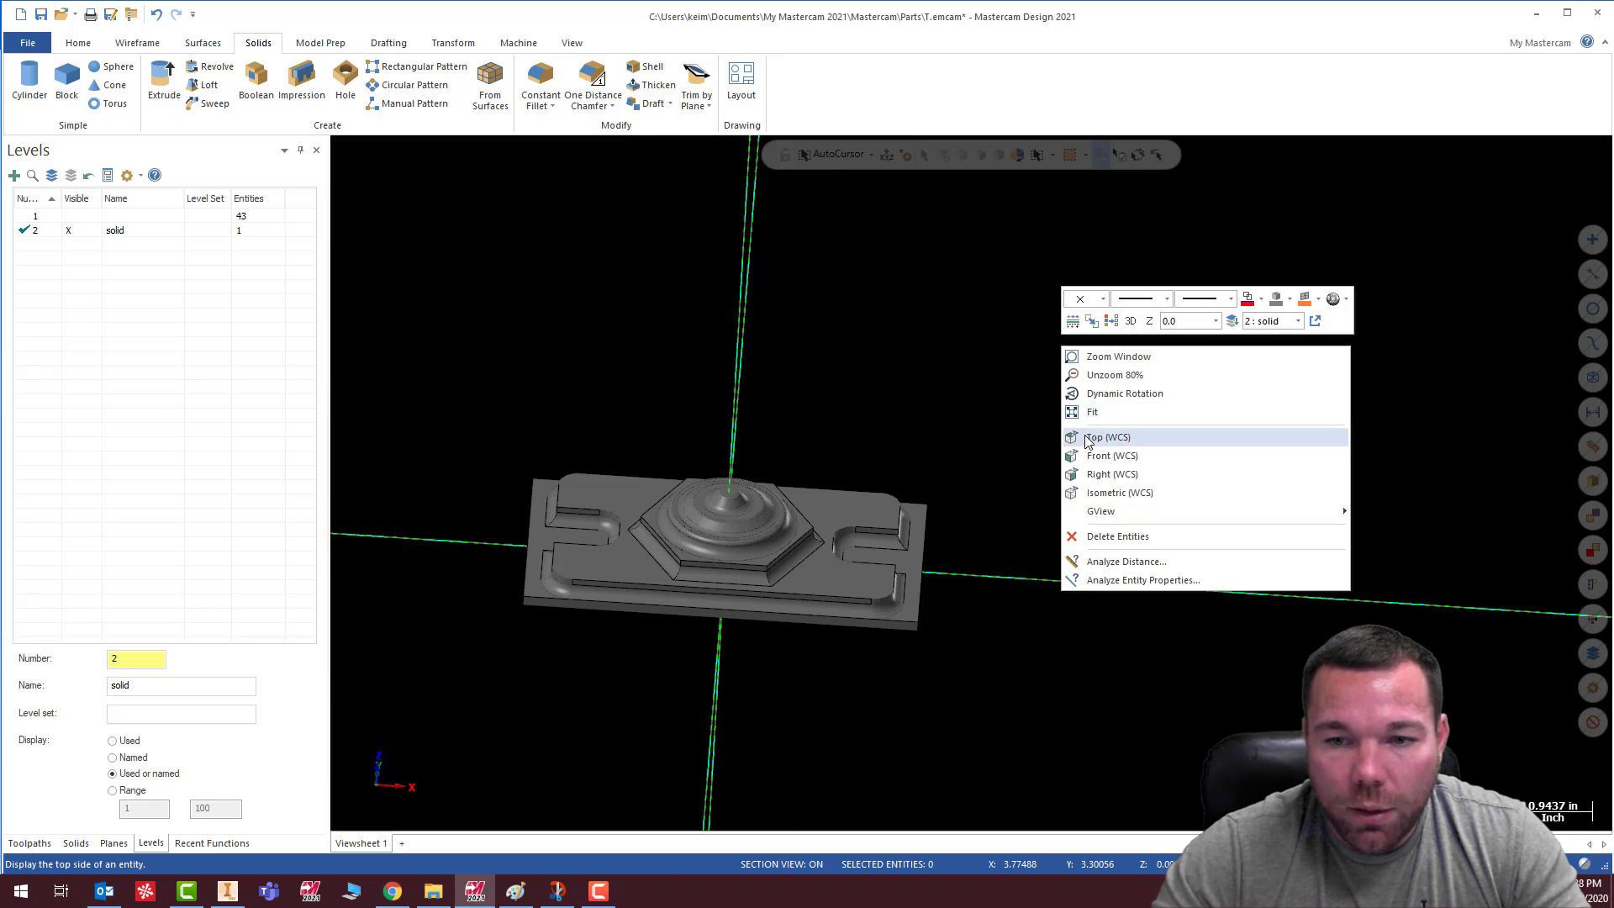
{"action": "left_click", "coordinate": [1093, 433]}
{"action": "scroll", "coordinate": [814, 407], "scroll_direction": "down", "scroll_amount": 1}
{"action": "left_click_drag", "start_coordinate": [633, 313], "coordinate": [1242, 616]}
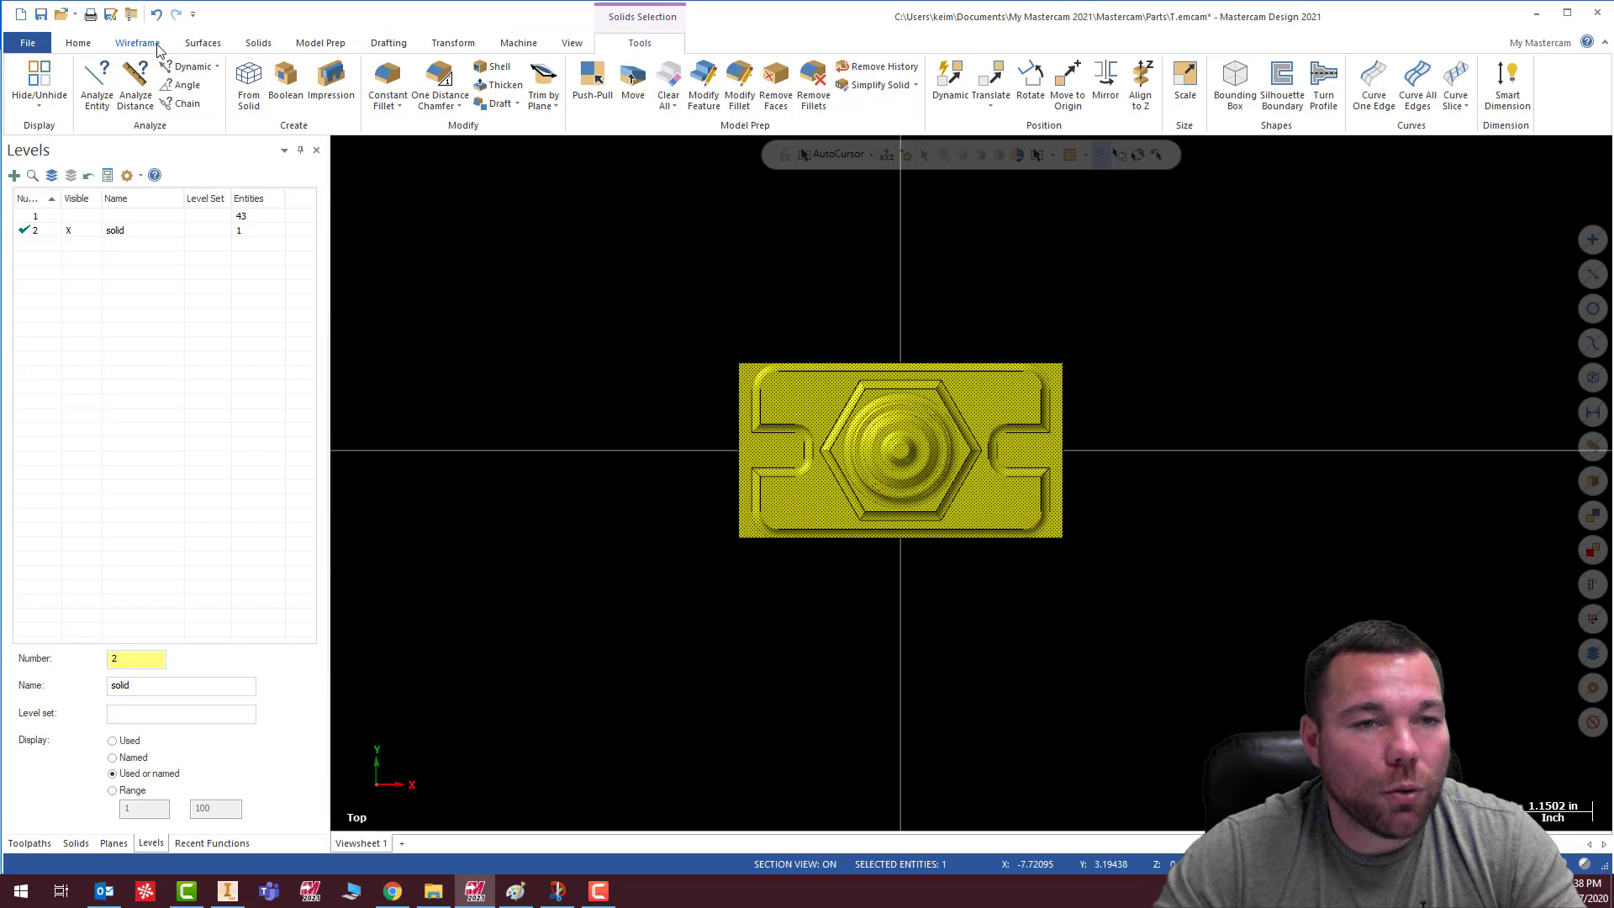
{"action": "left_click", "coordinate": [451, 45]}
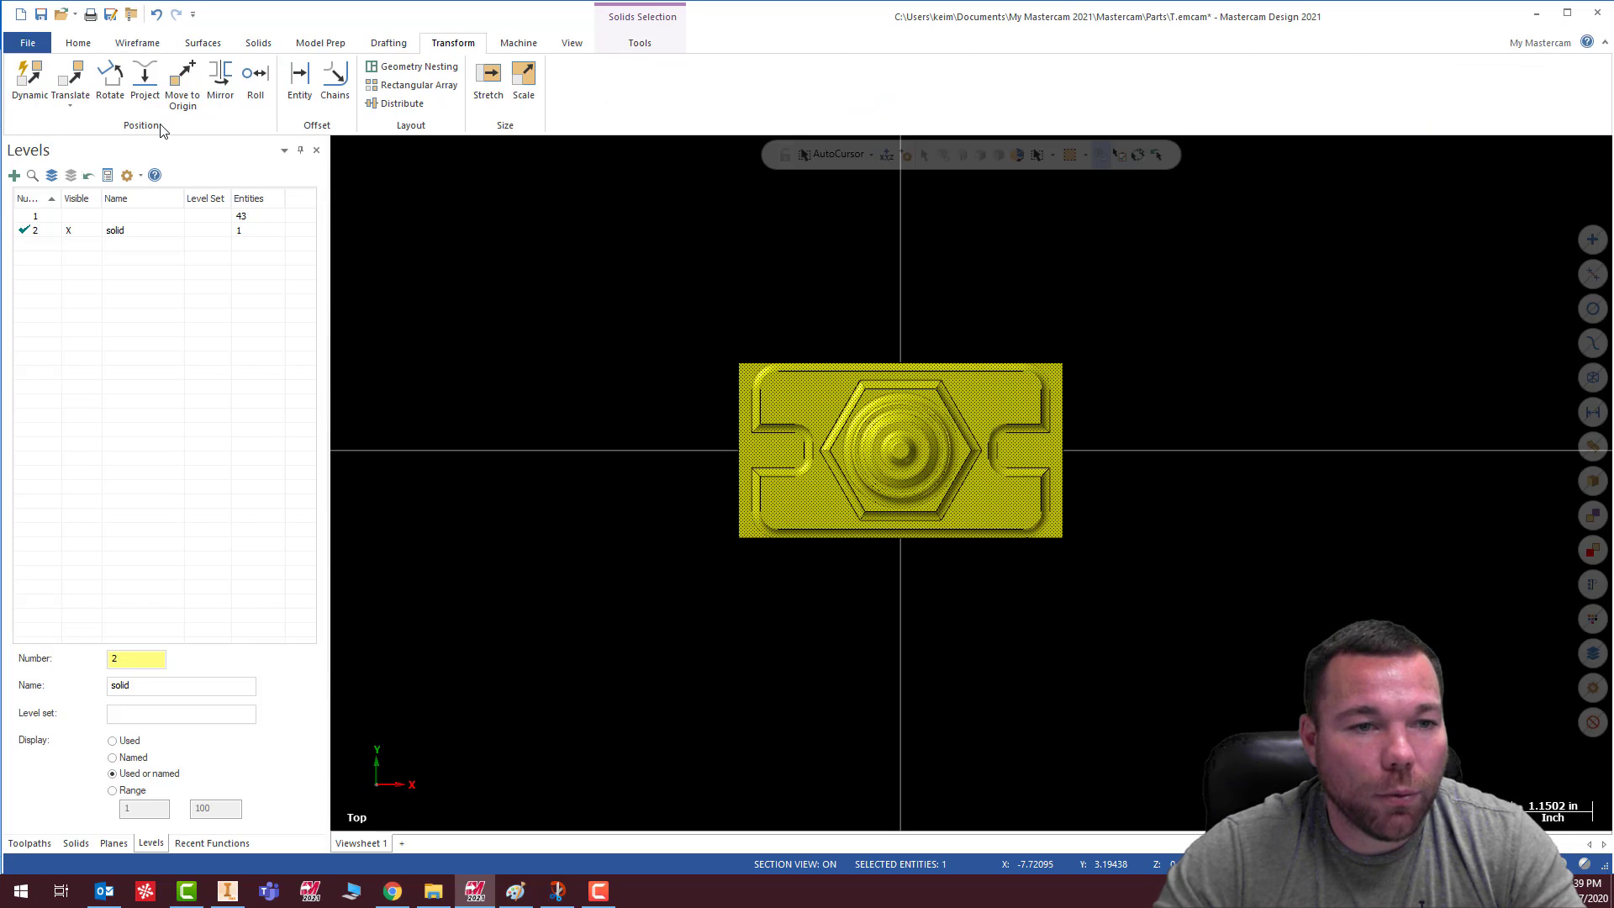
{"action": "left_click", "coordinate": [71, 77]}
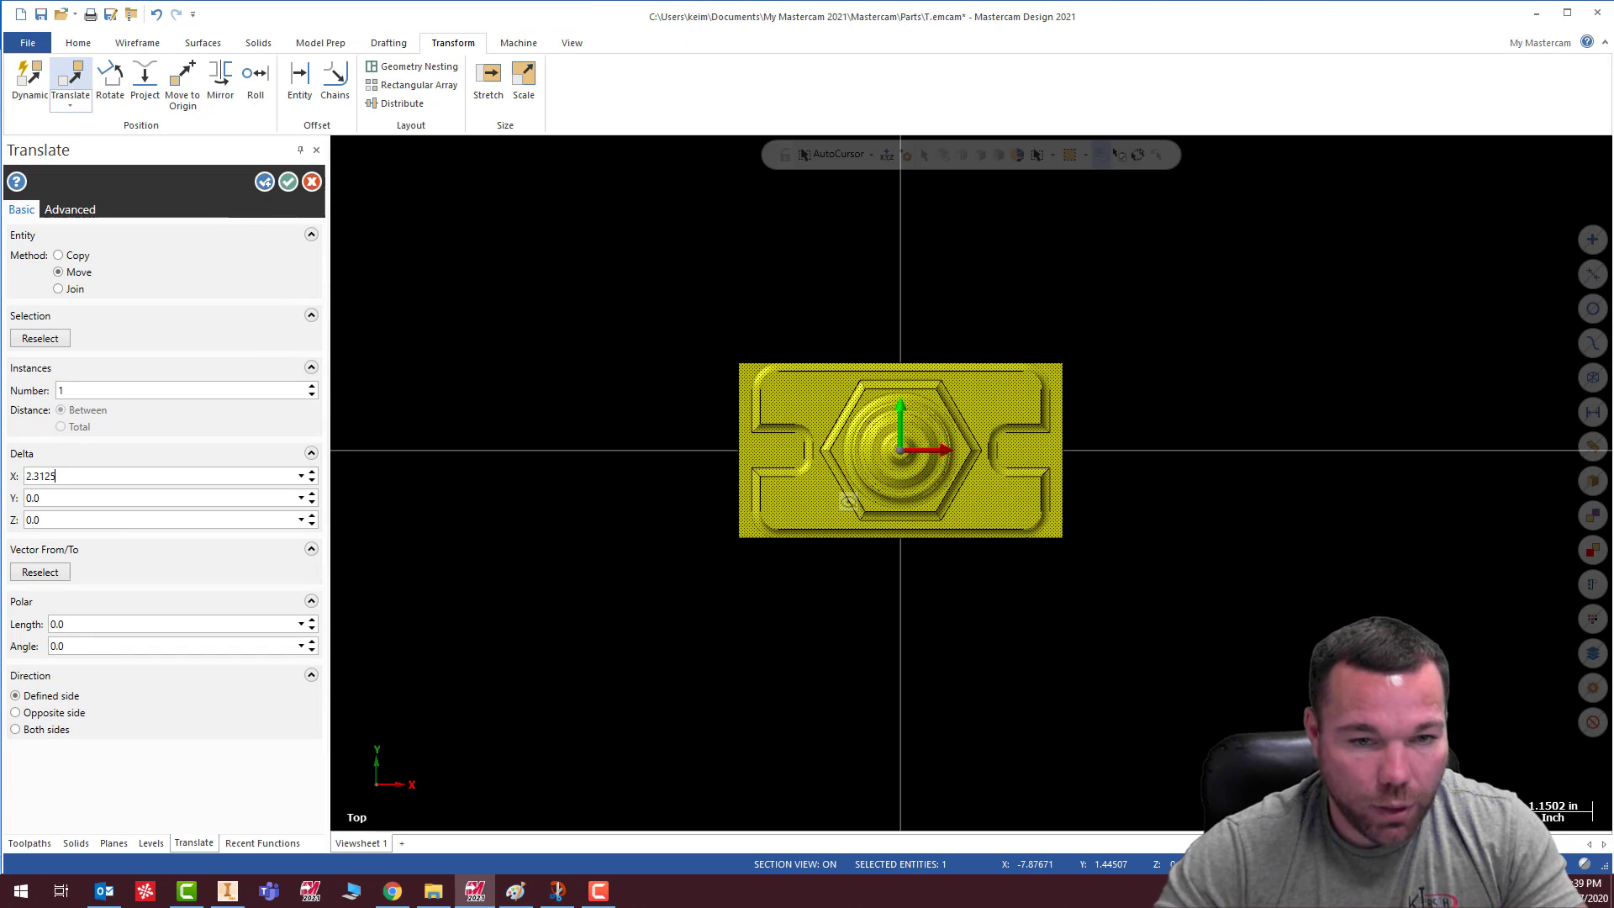
{"action": "key", "text": "Tab"}
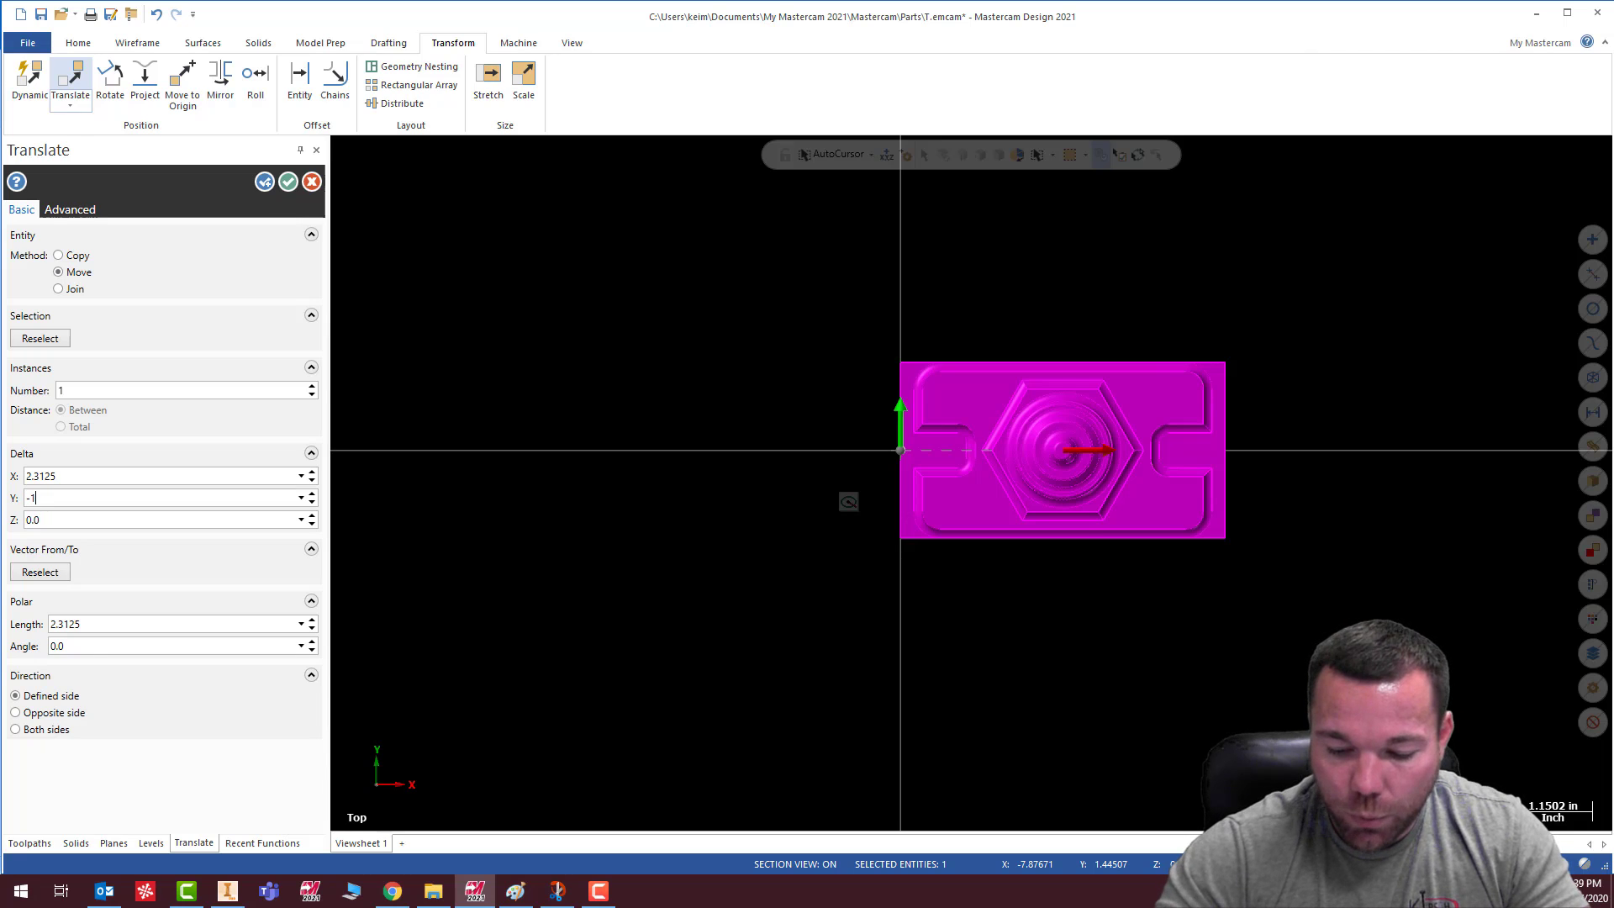
{"action": "key", "text": "Tab"}
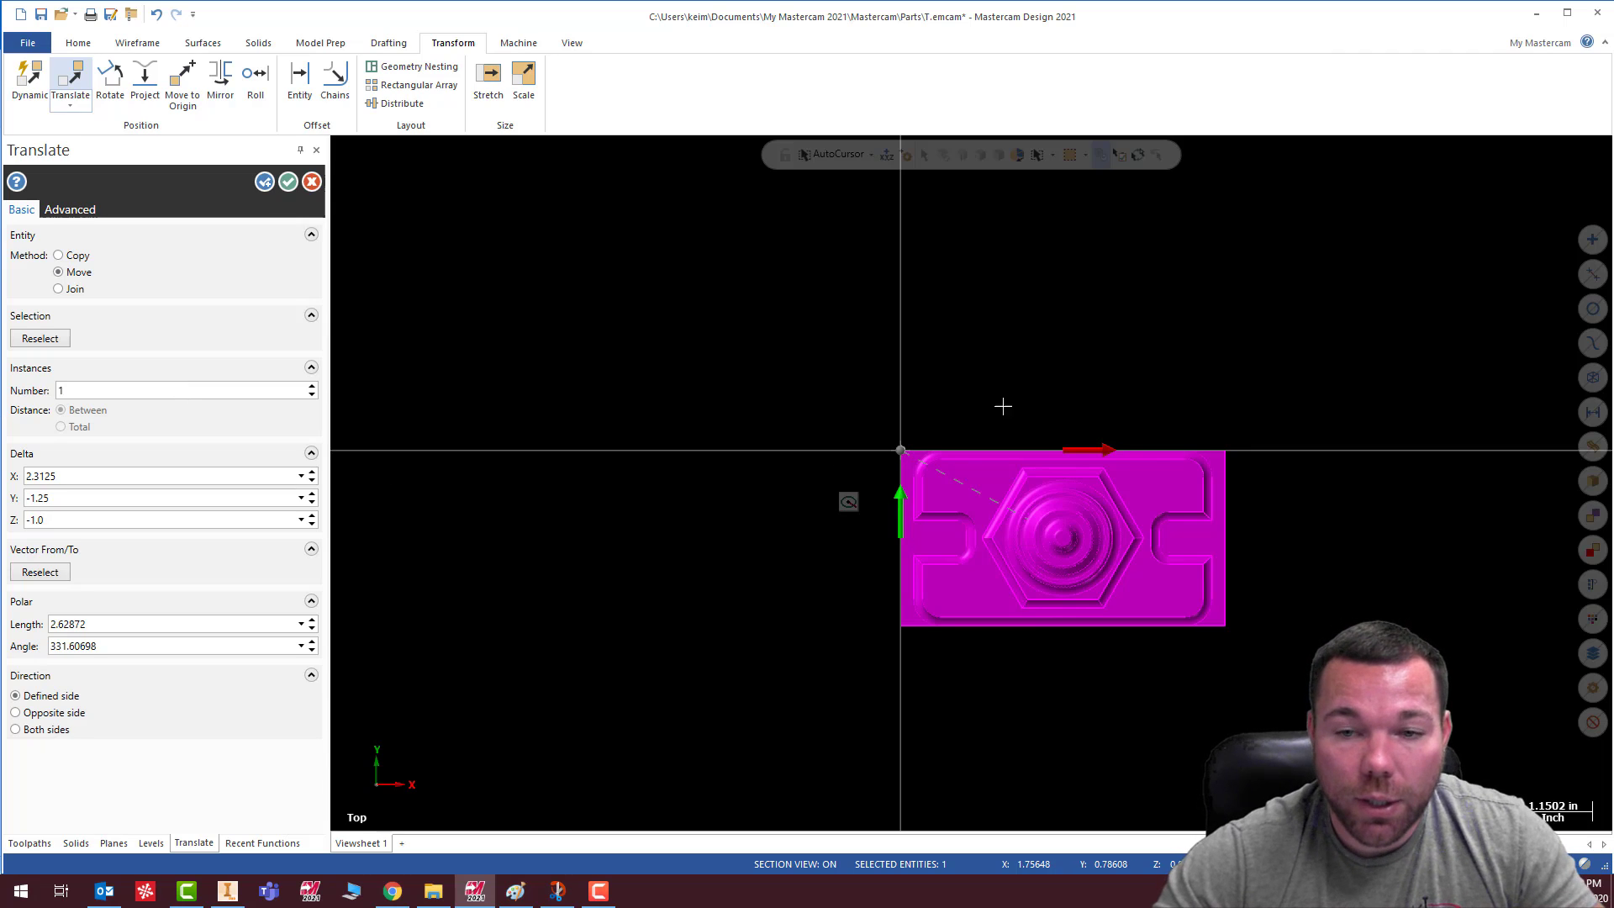
{"action": "left_click", "coordinate": [288, 182]}
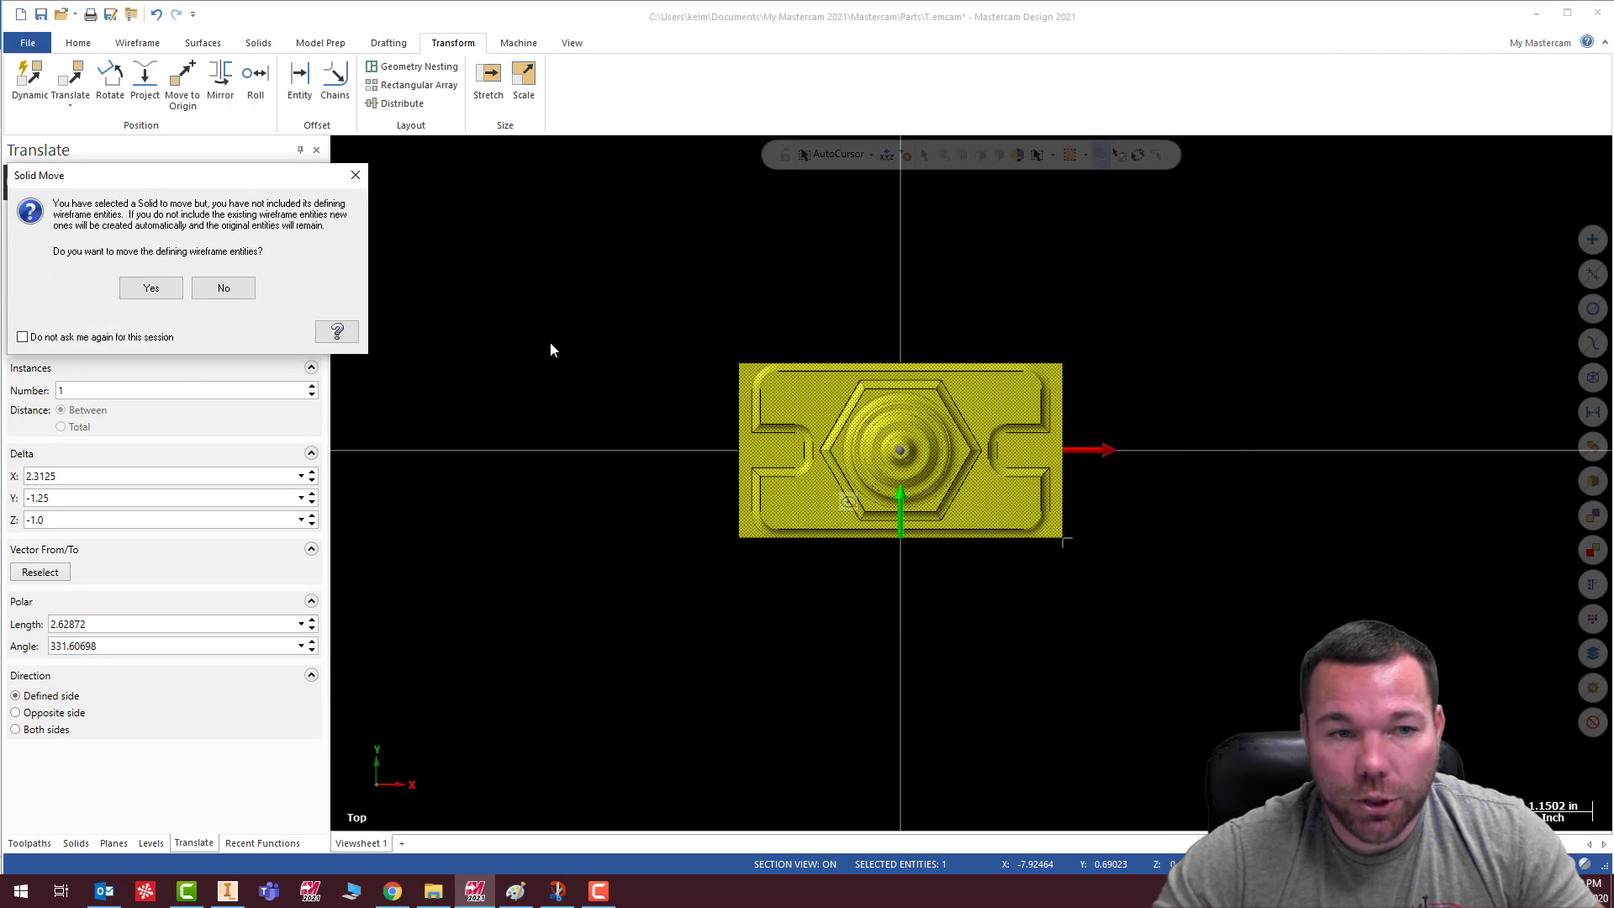
{"action": "left_click", "coordinate": [151, 287]}
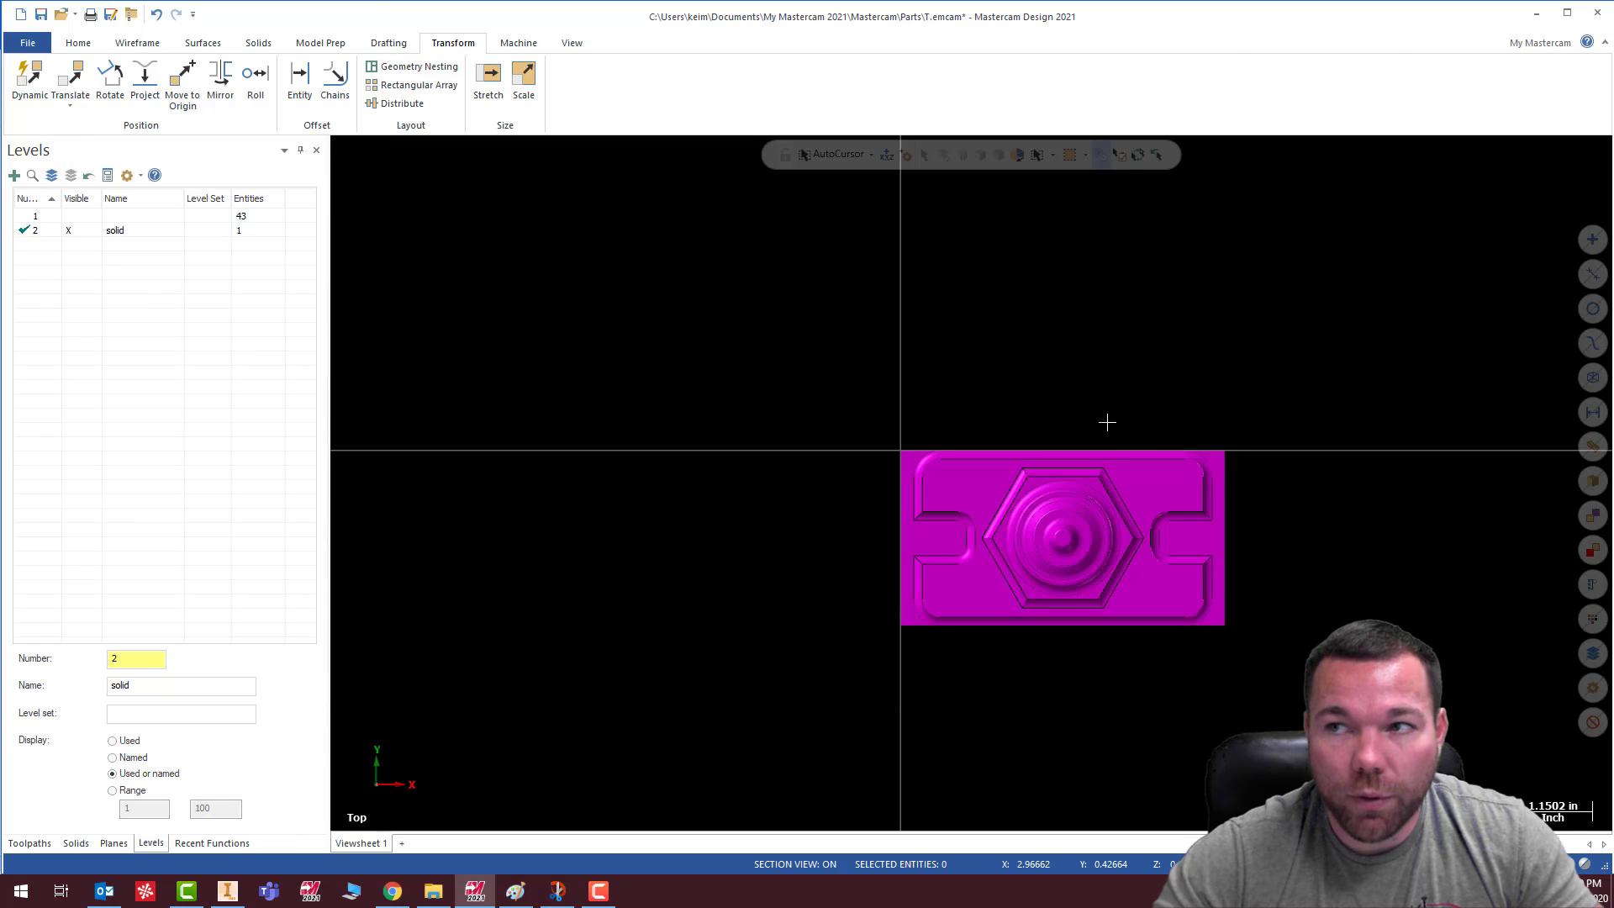
Create a rectangular bounding box of lines around the solid with its Z size set to 1.0
{"action": "middle_click_drag", "start_coordinate": [1107, 422], "coordinate": [1124, 267]}
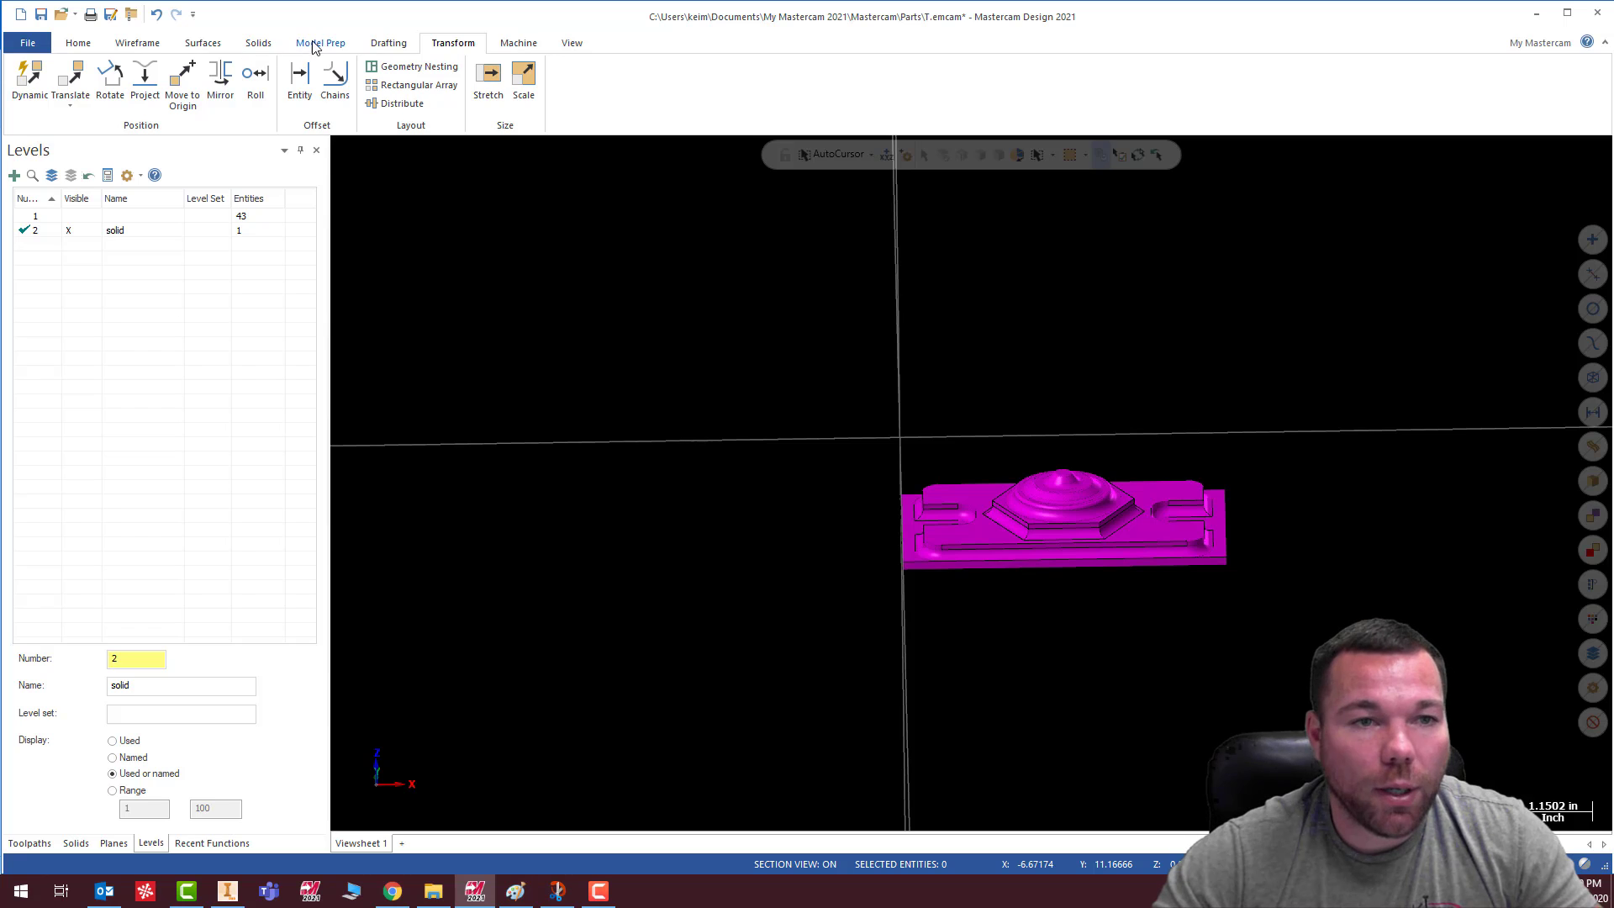
{"action": "left_click", "coordinate": [137, 44]}
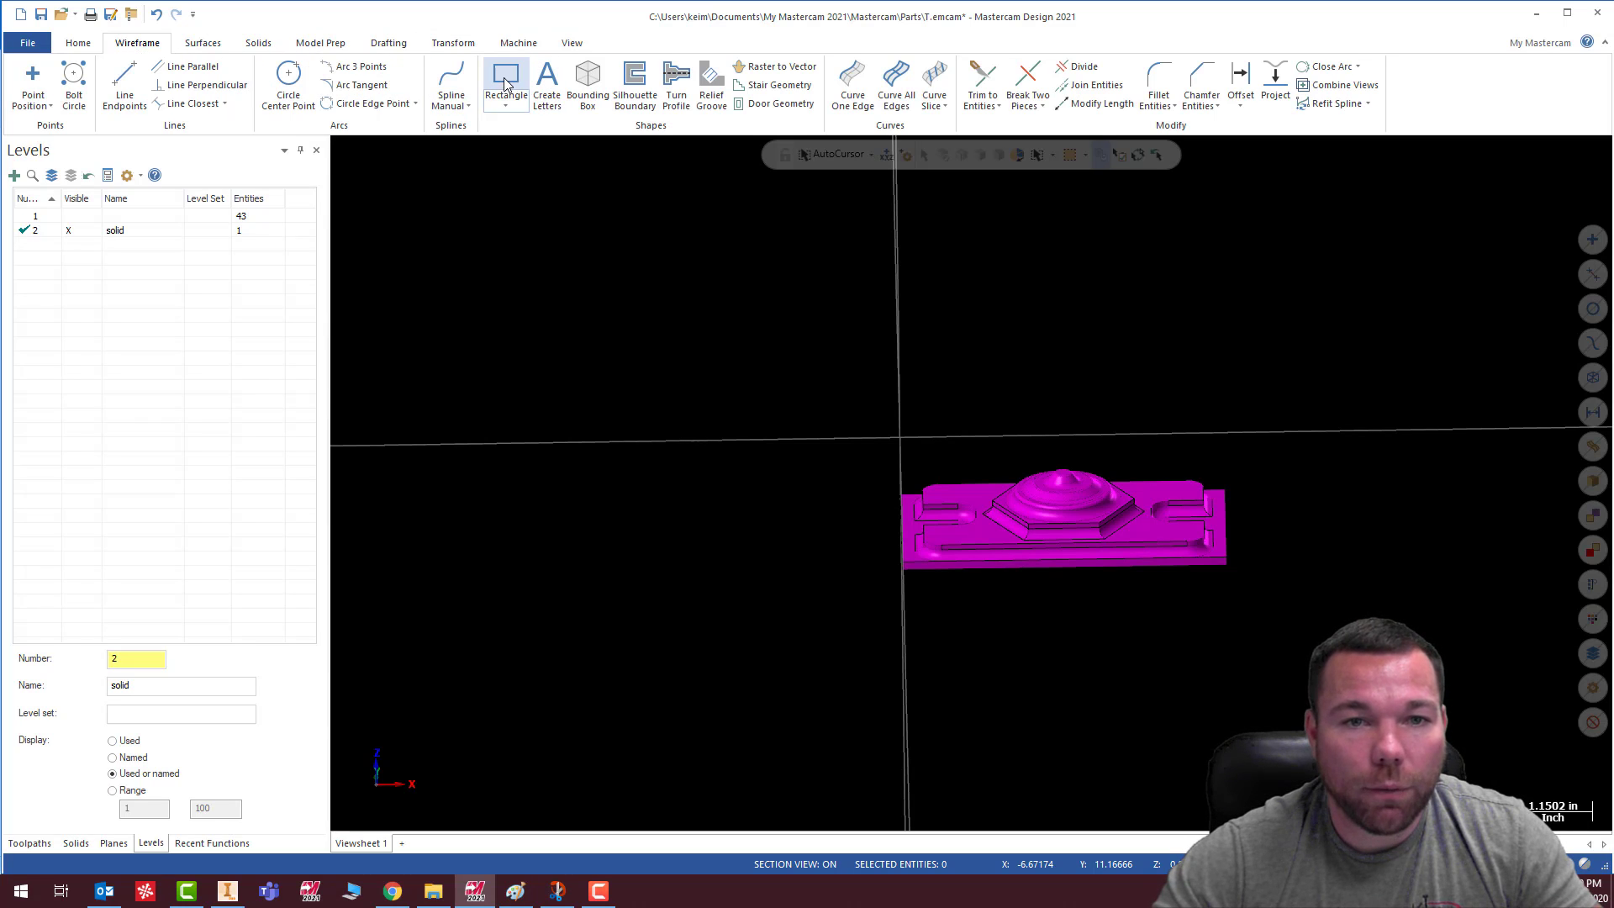
{"action": "left_click", "coordinate": [588, 84]}
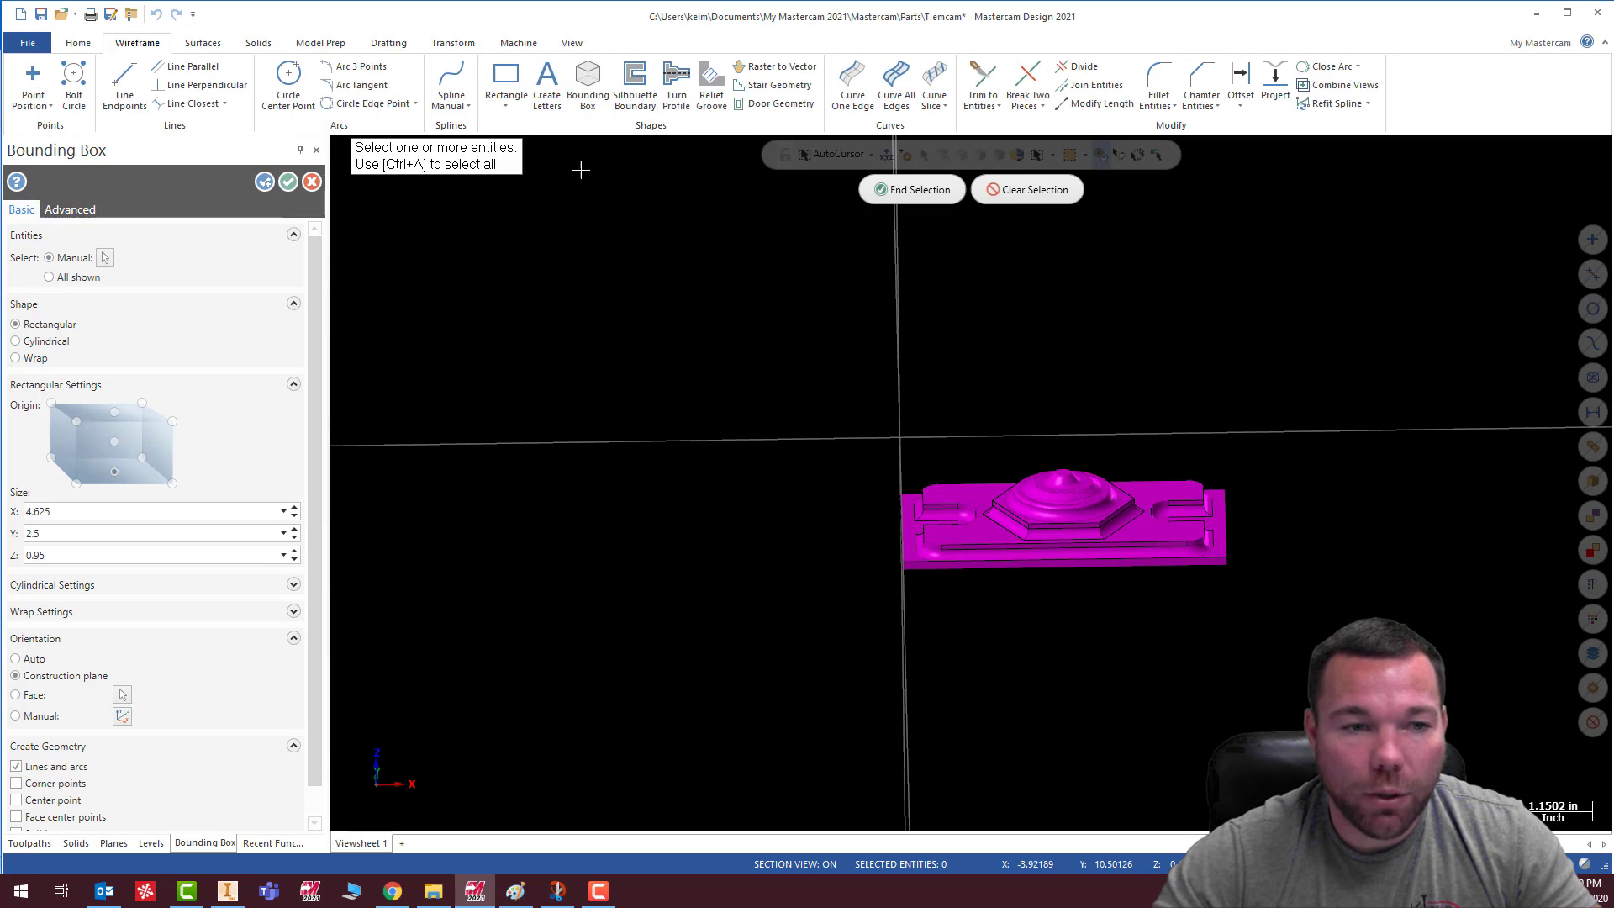
{"action": "left_click", "coordinate": [1034, 526]}
{"action": "left_click", "coordinate": [912, 189]}
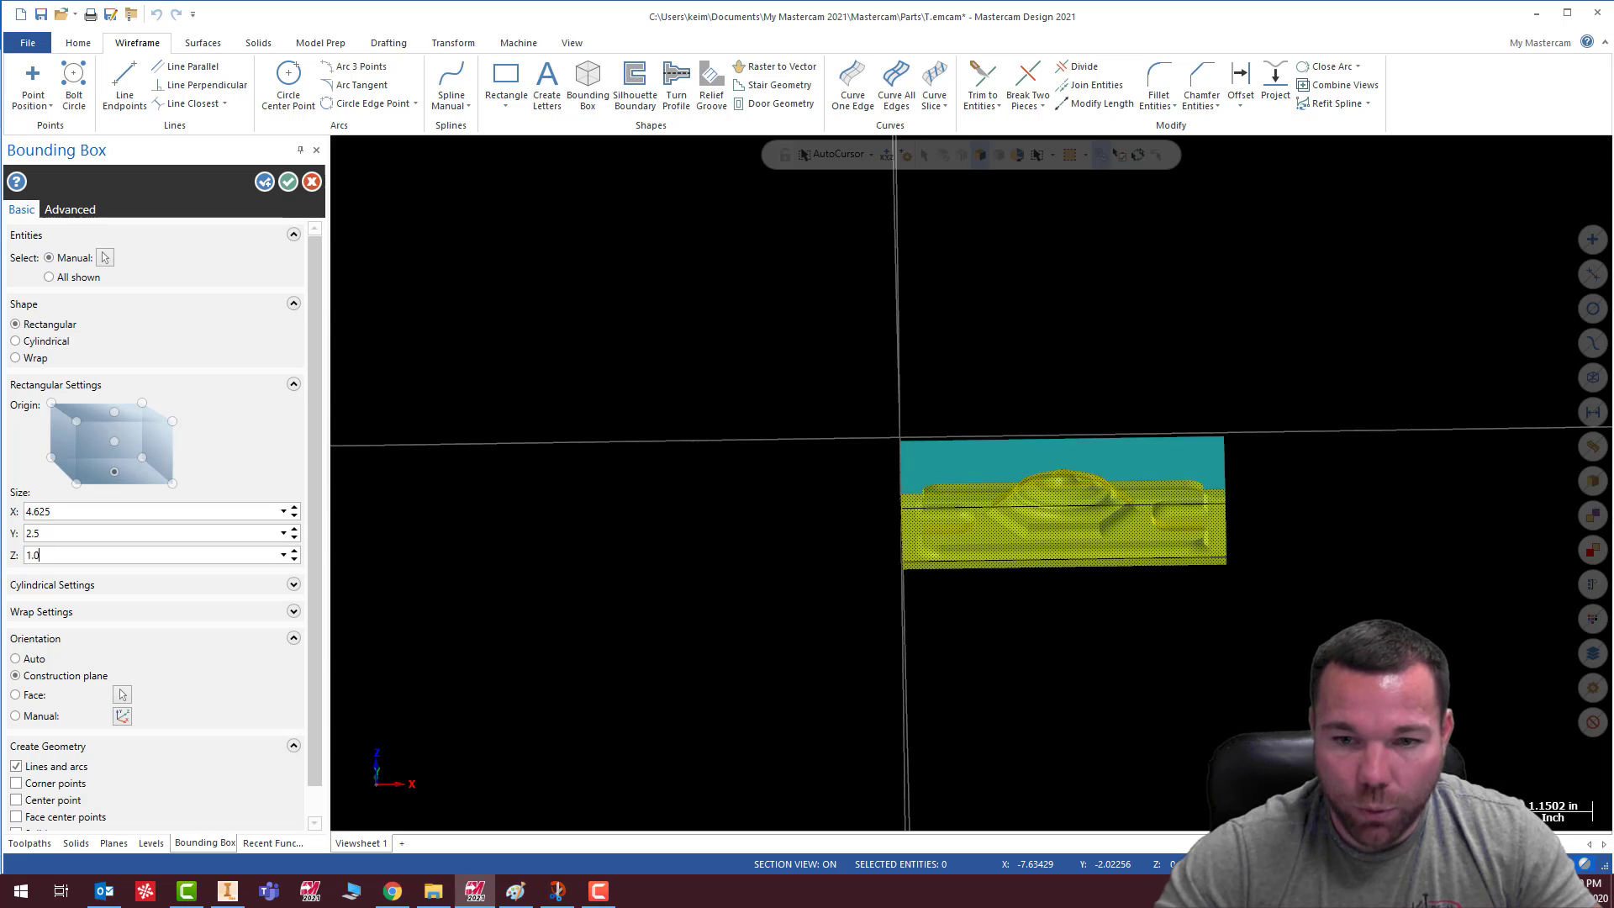
{"action": "left_click", "coordinate": [288, 182]}
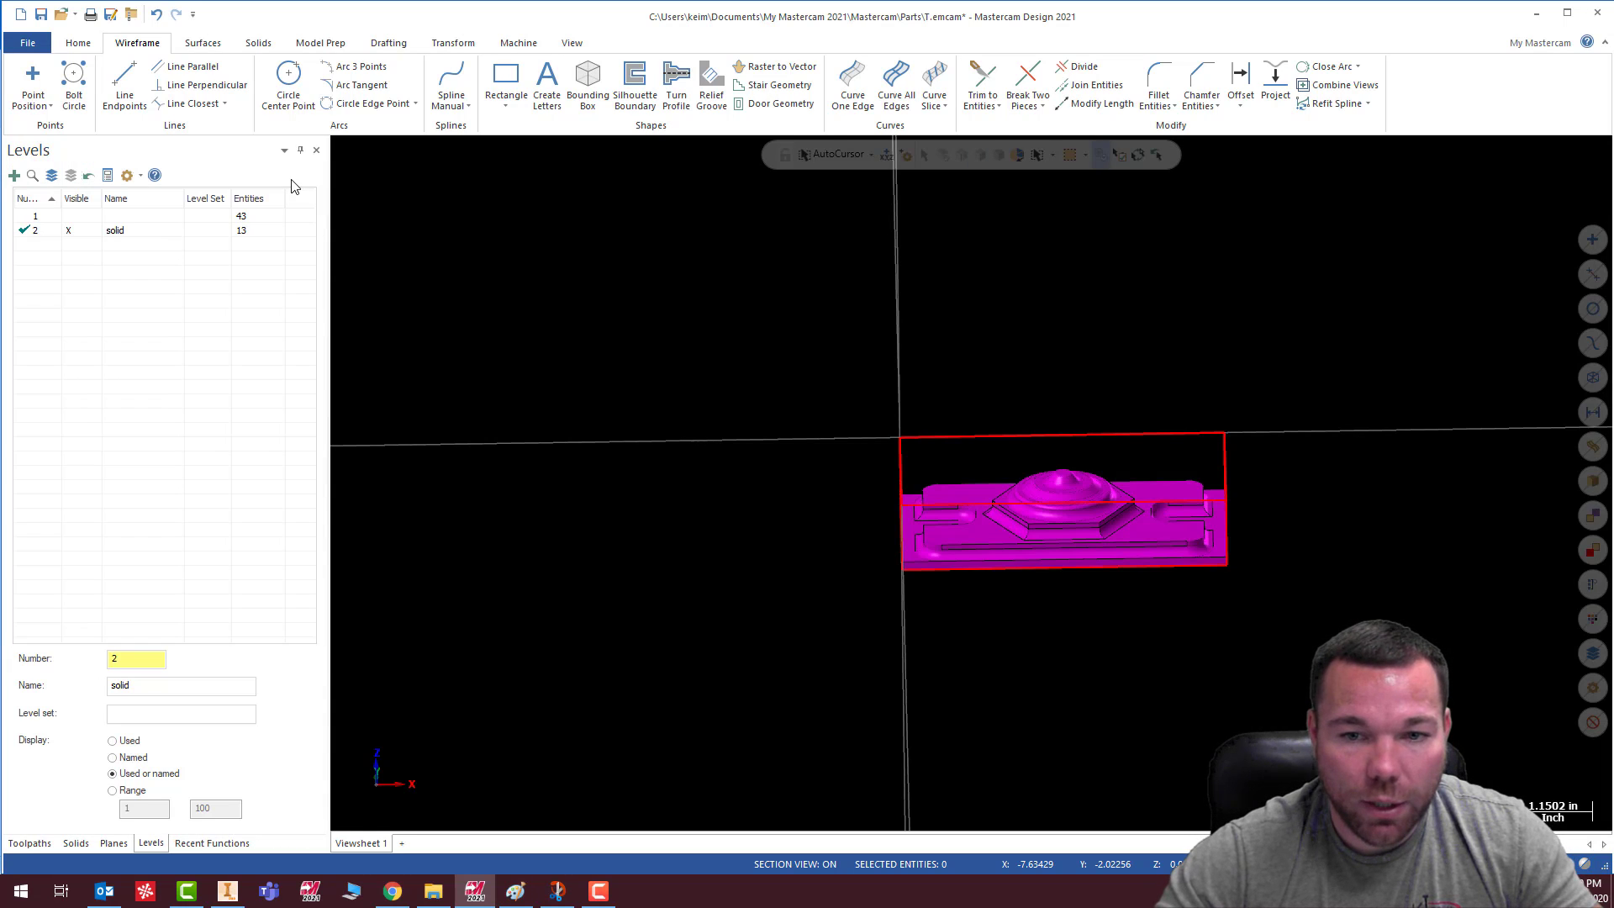
Add a mill machine group to the part for programming toolpaths
{"action": "scroll", "coordinate": [1109, 522], "scroll_direction": "up", "scroll_amount": 2}
{"action": "middle_click_drag", "start_coordinate": [1110, 522], "coordinate": [1118, 319]}
{"action": "left_click", "coordinate": [29, 843]}
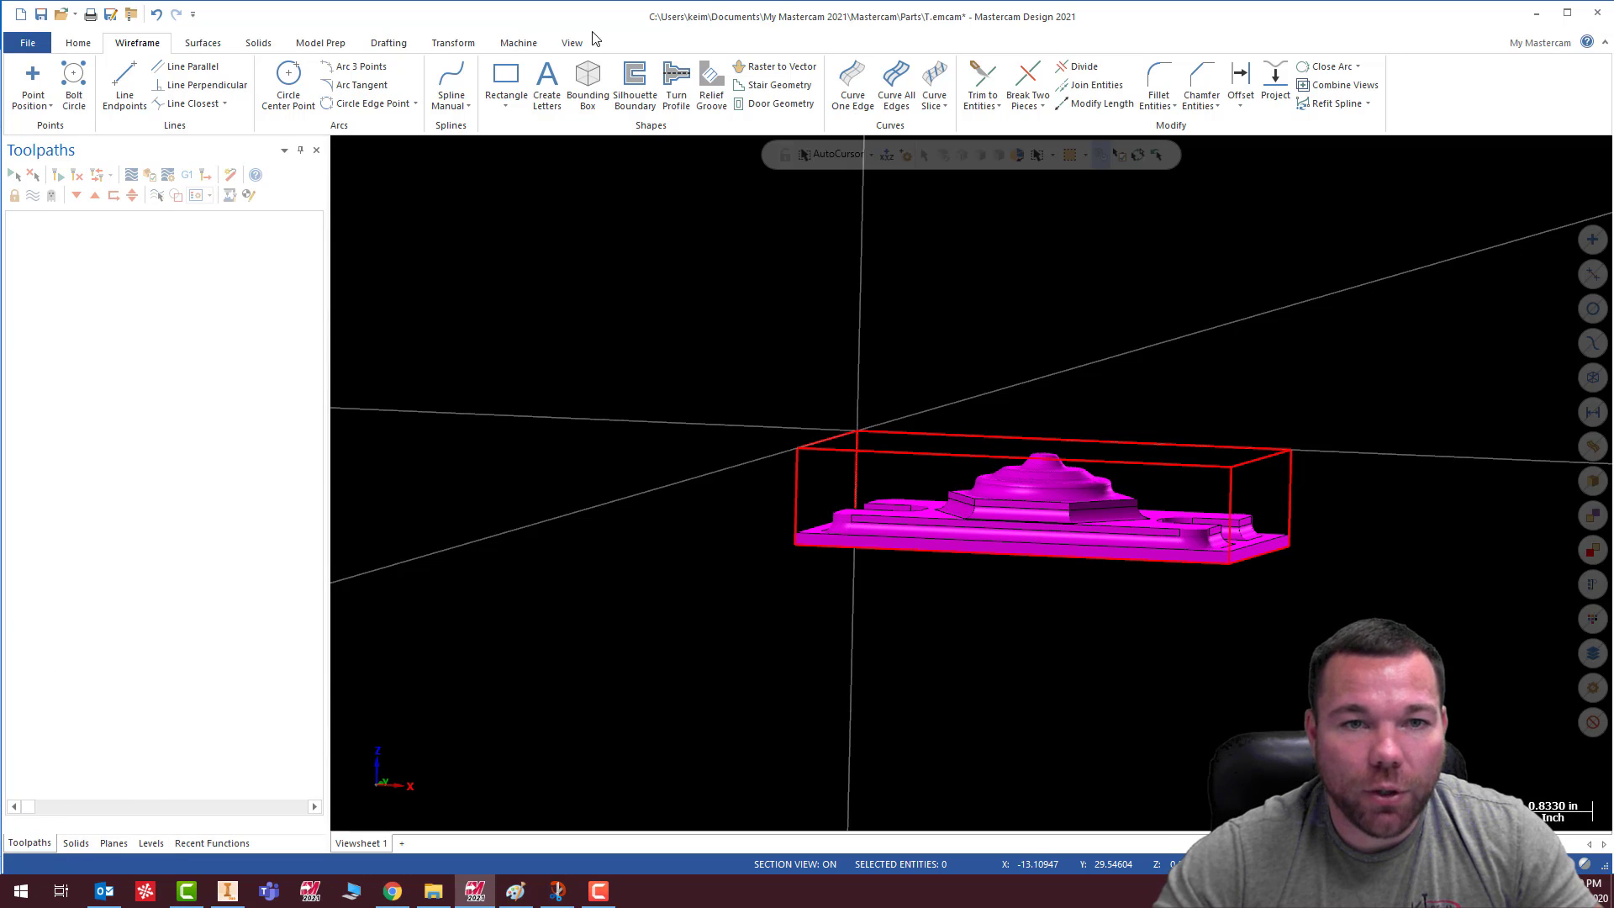
{"action": "left_click", "coordinate": [514, 44]}
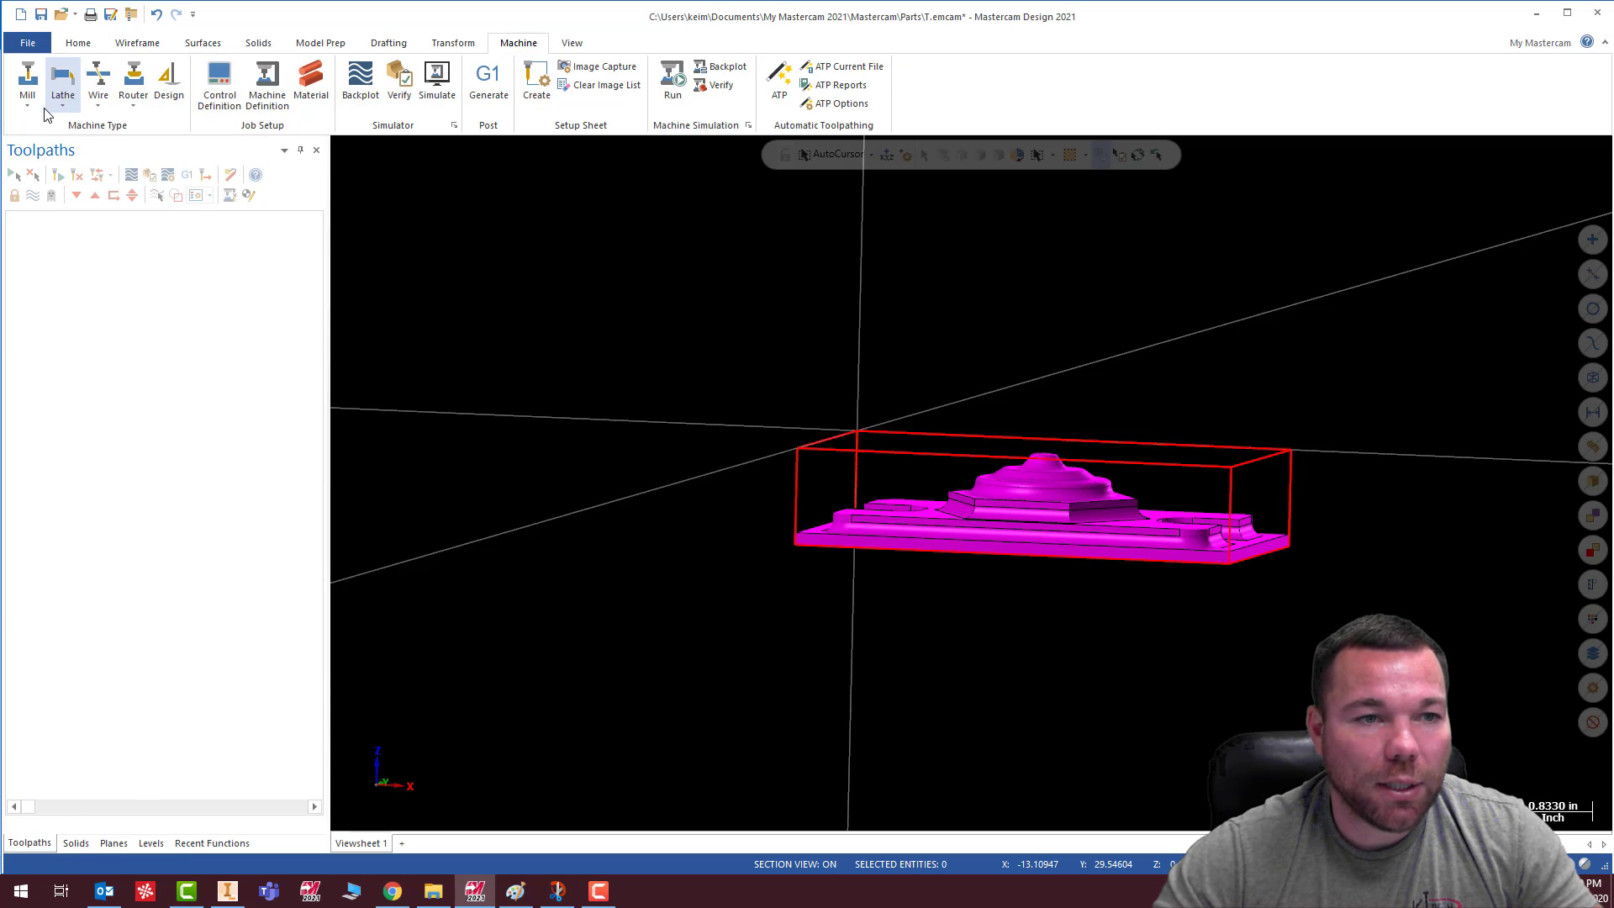
{"action": "left_click", "coordinate": [31, 106]}
{"action": "left_click", "coordinate": [88, 143]}
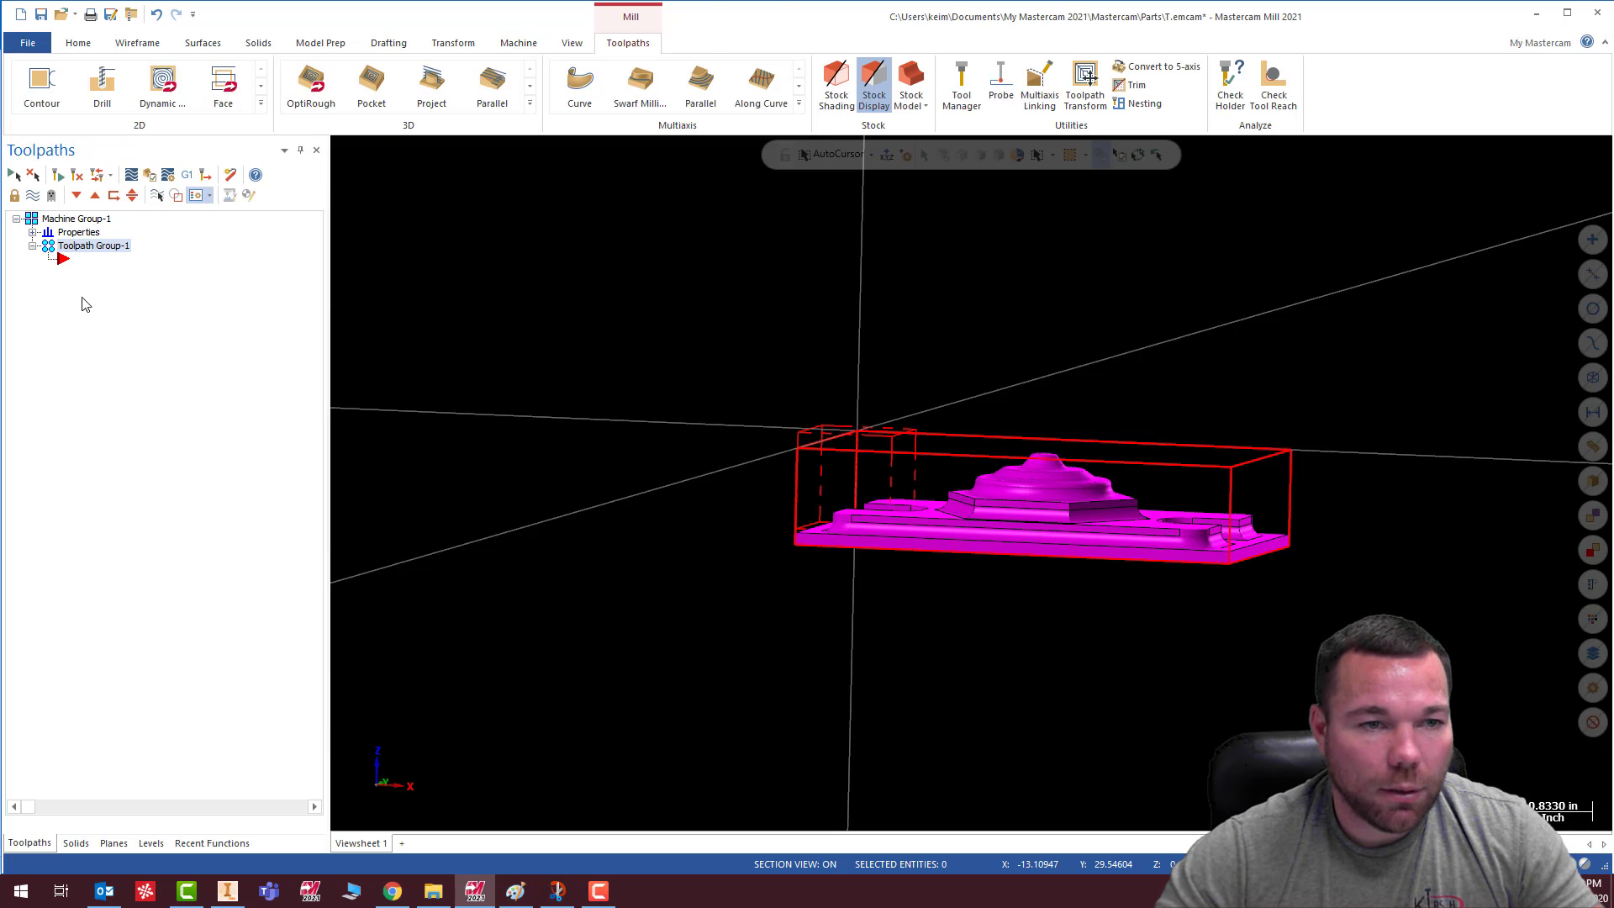
Define the machine group's rectangular stock from the extents of all entities, using the Top stock plane
{"action": "left_click", "coordinate": [33, 233]}
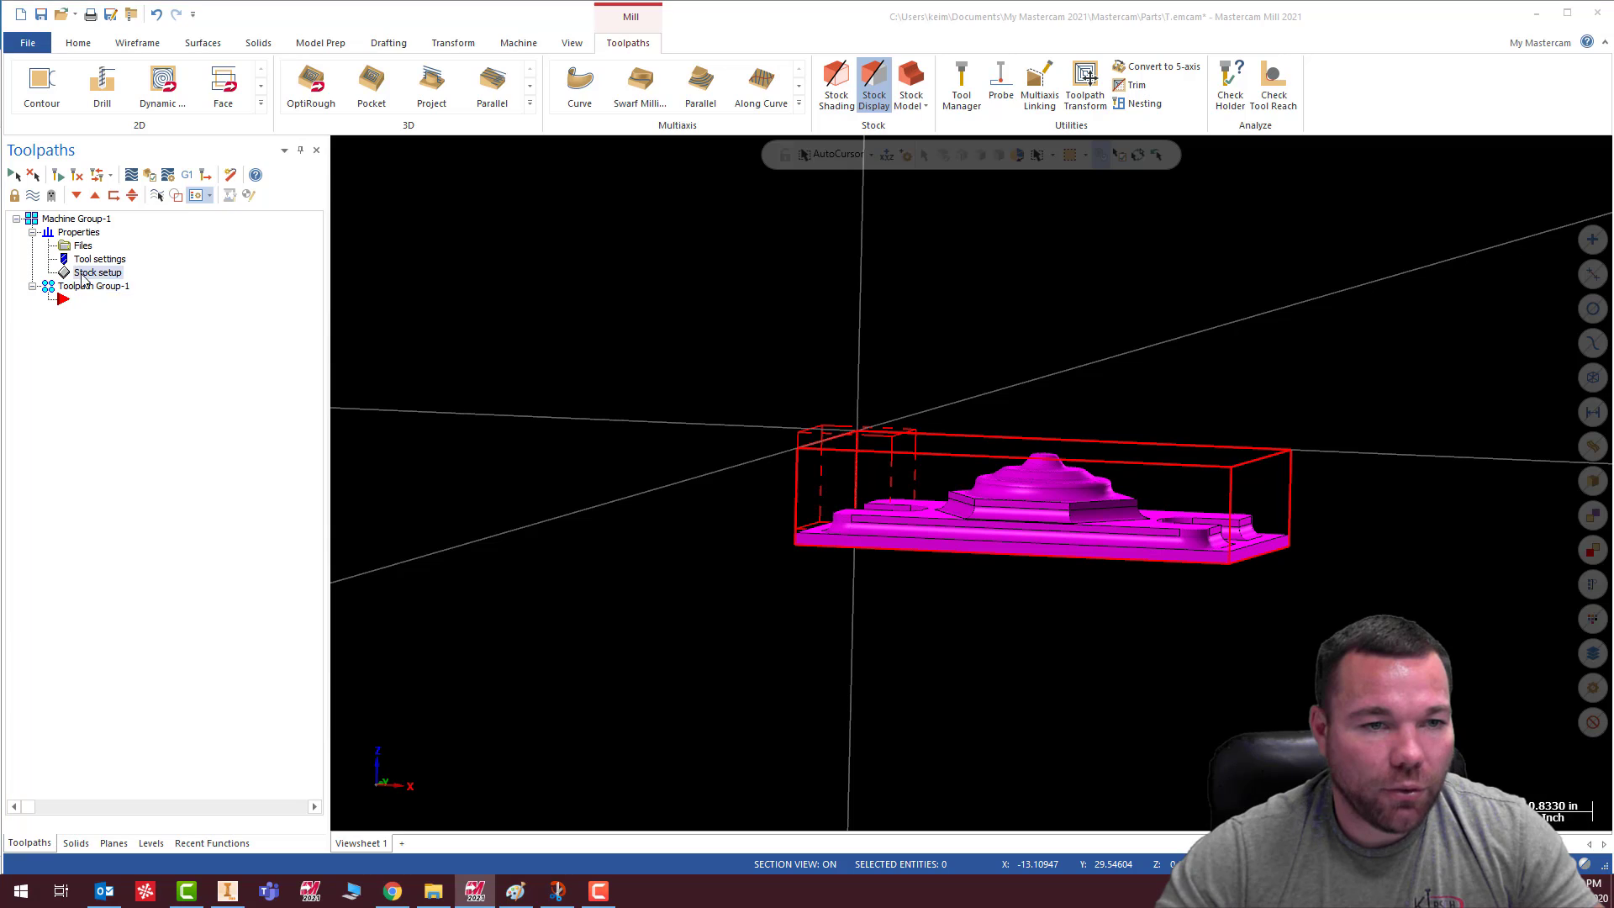
{"action": "left_click", "coordinate": [86, 273]}
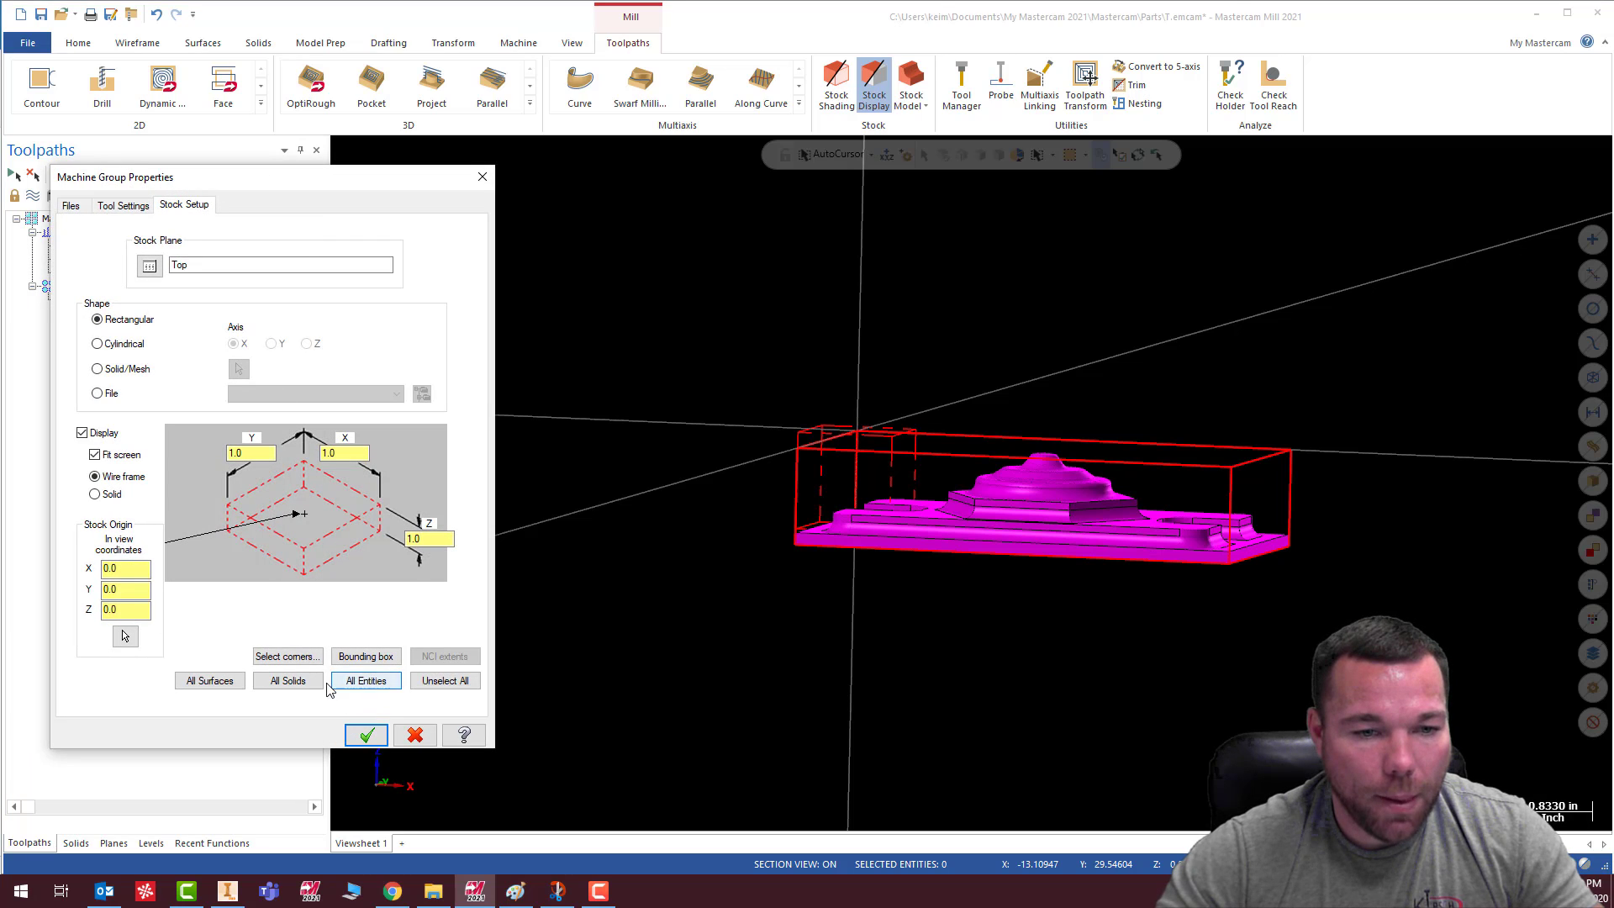
{"action": "left_click", "coordinate": [364, 682]}
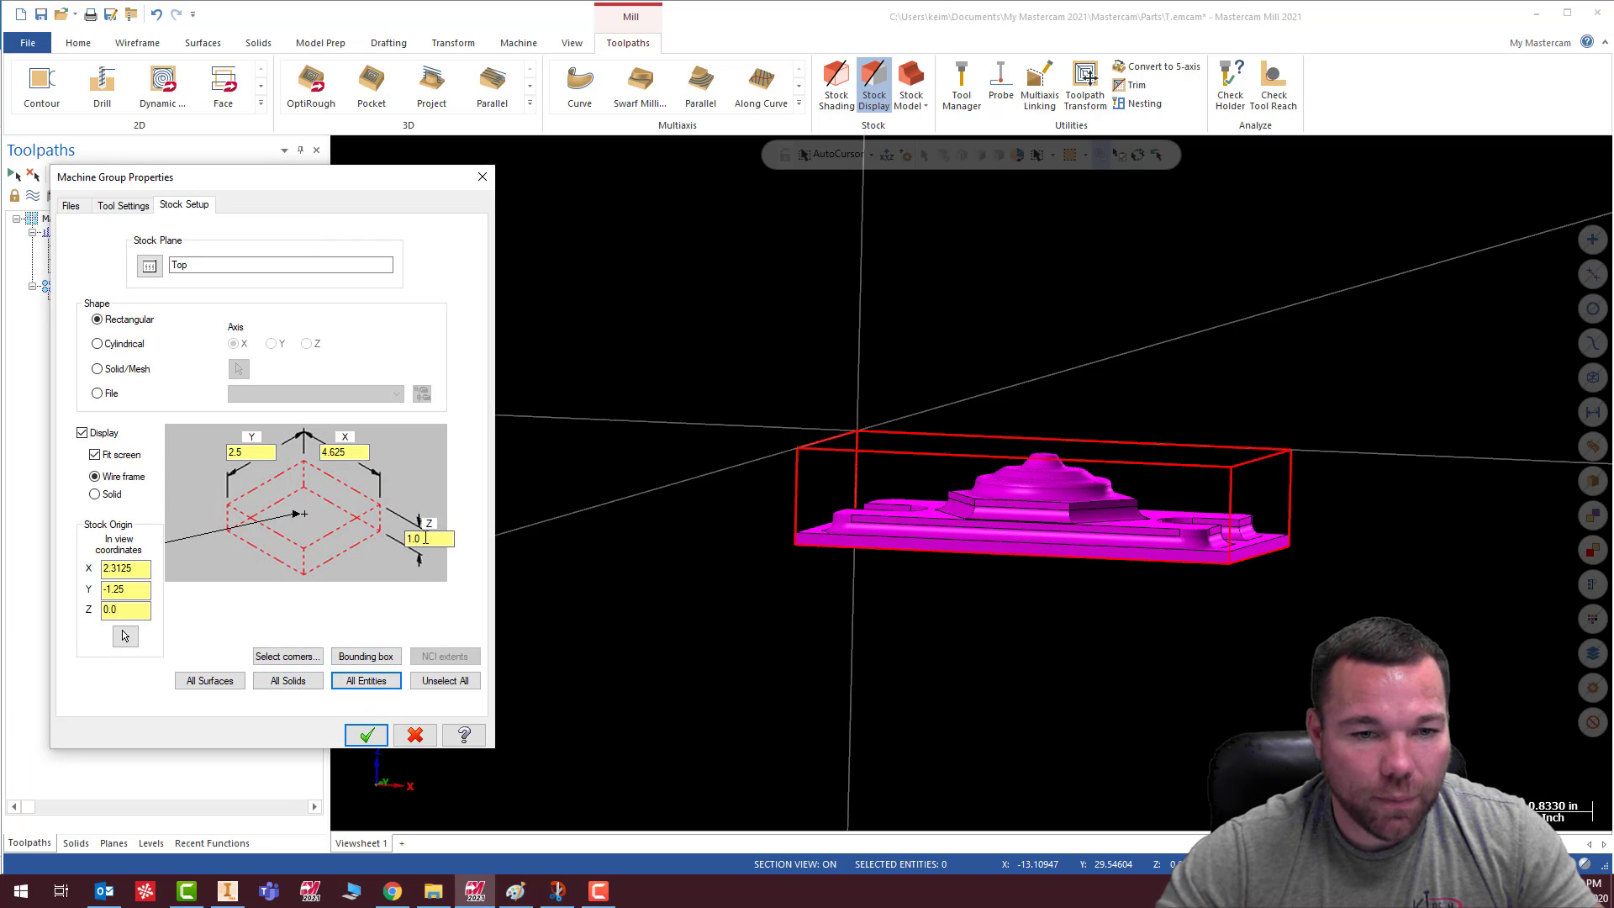
{"action": "left_click", "coordinate": [361, 734]}
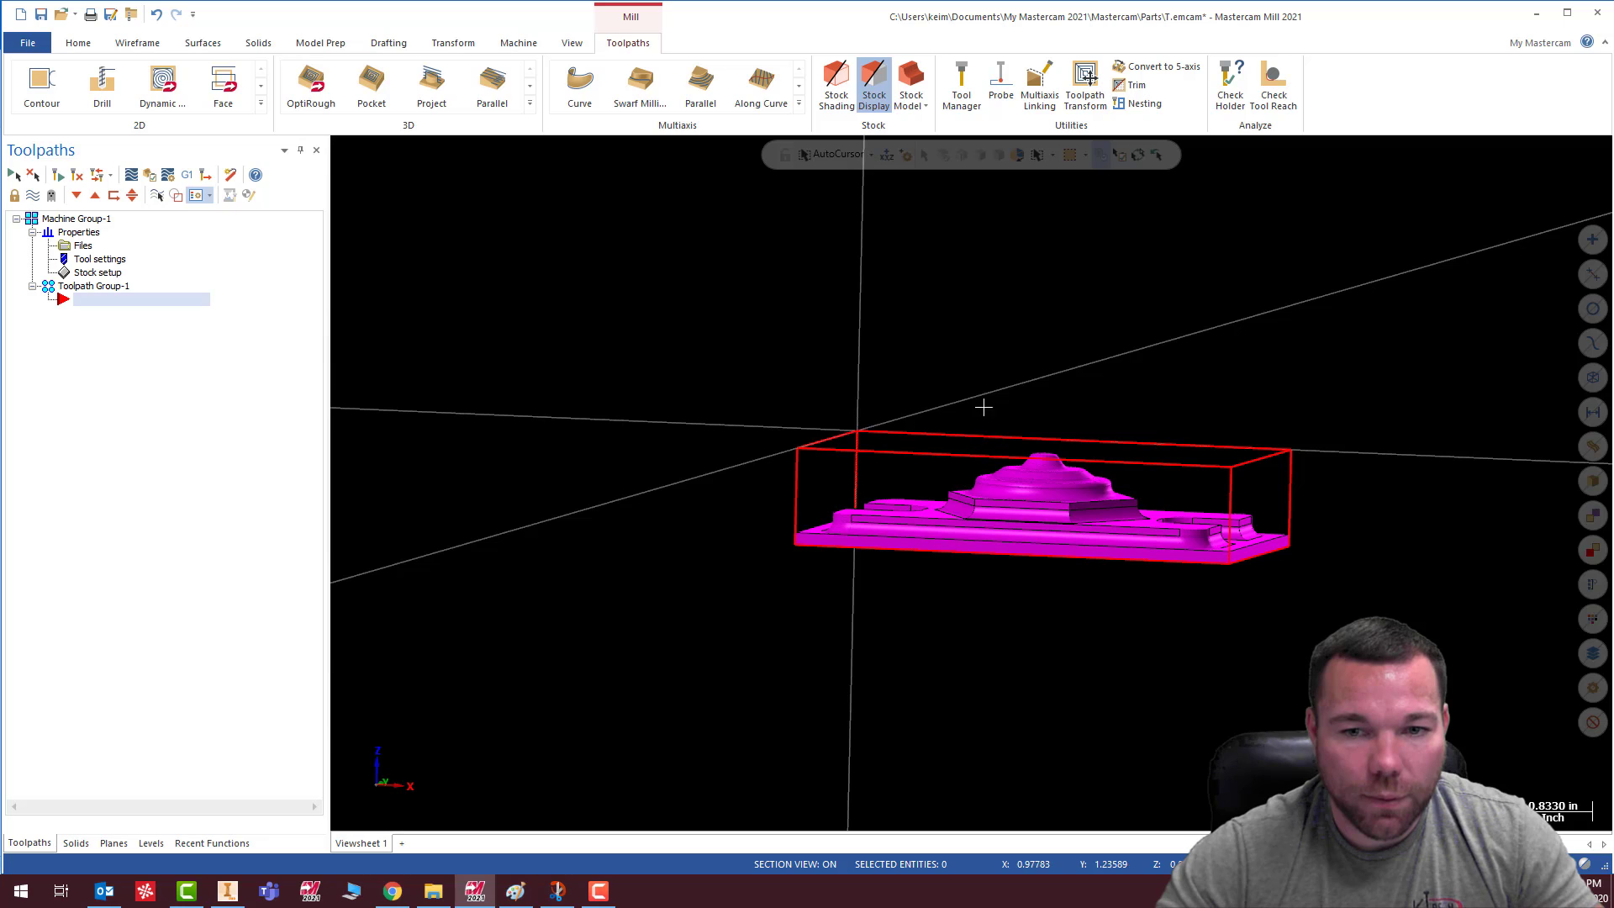
Start a 3D surface rough pocket toolpath and select the whole solid body as its drive geometry
{"action": "middle_click_drag", "start_coordinate": [981, 407], "coordinate": [1074, 380]}
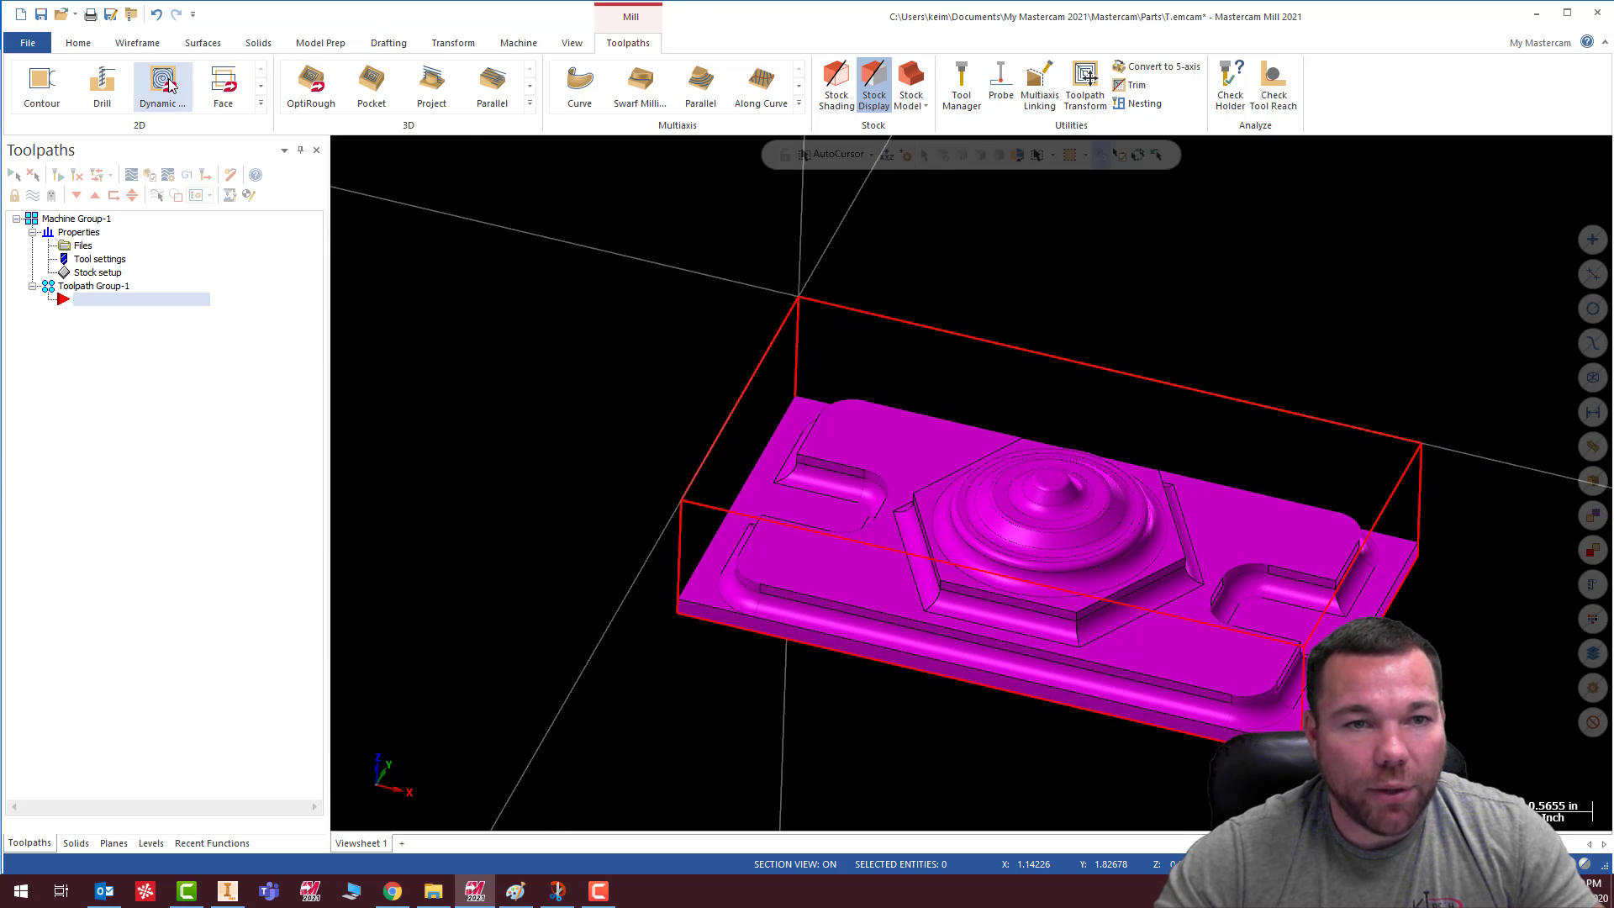
{"action": "left_click", "coordinate": [530, 103]}
{"action": "left_click", "coordinate": [371, 89]}
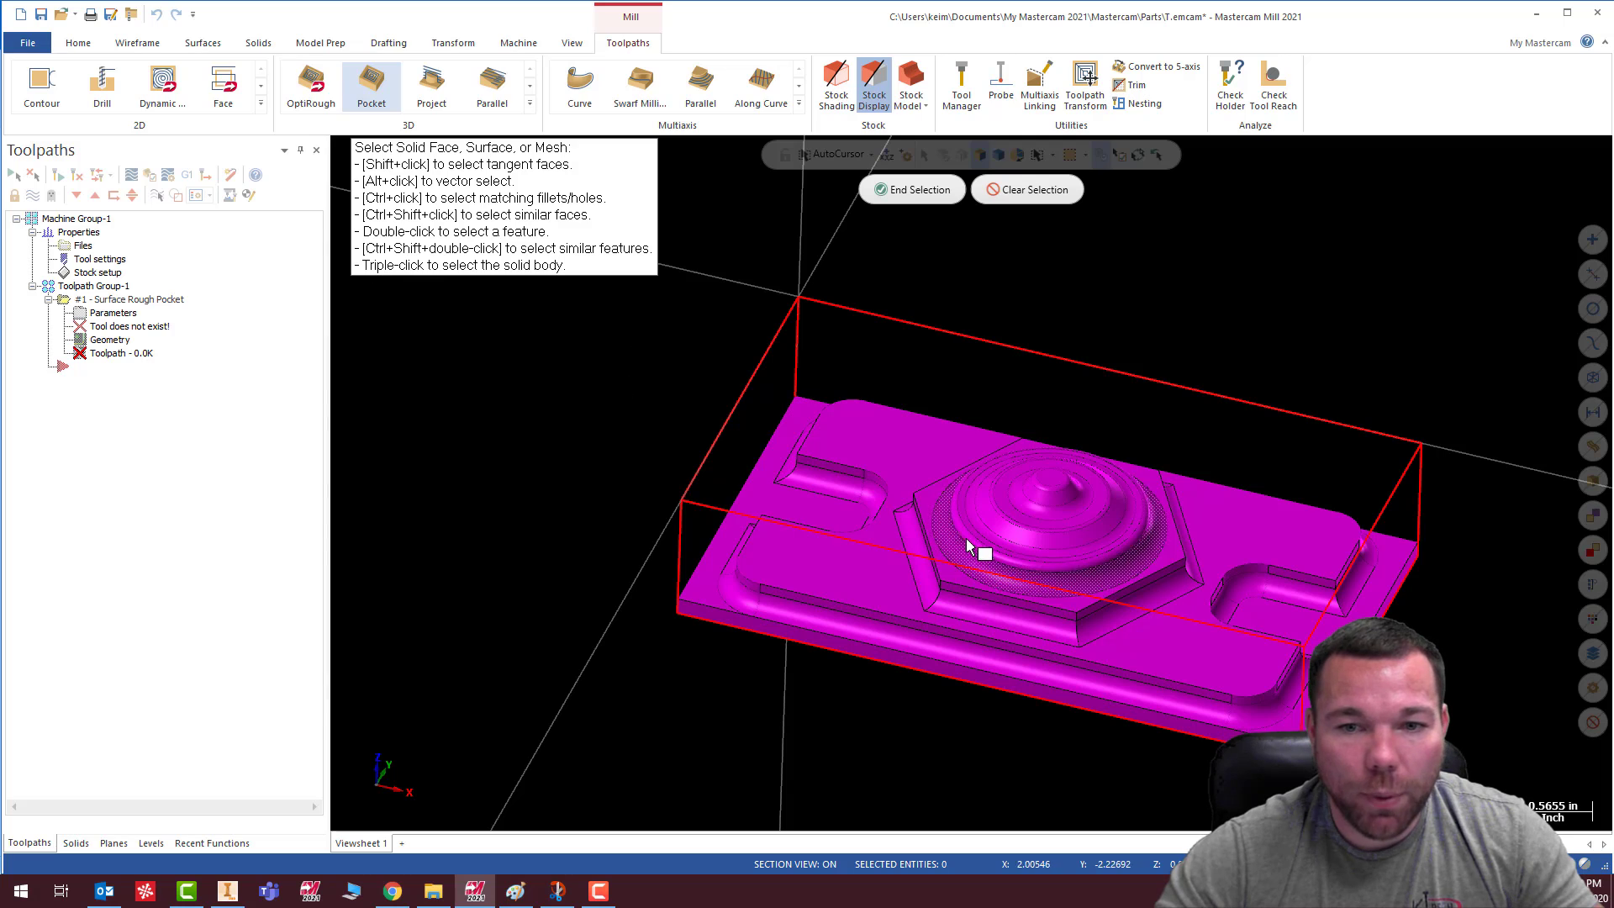
{"action": "triple_click", "coordinate": [917, 457]}
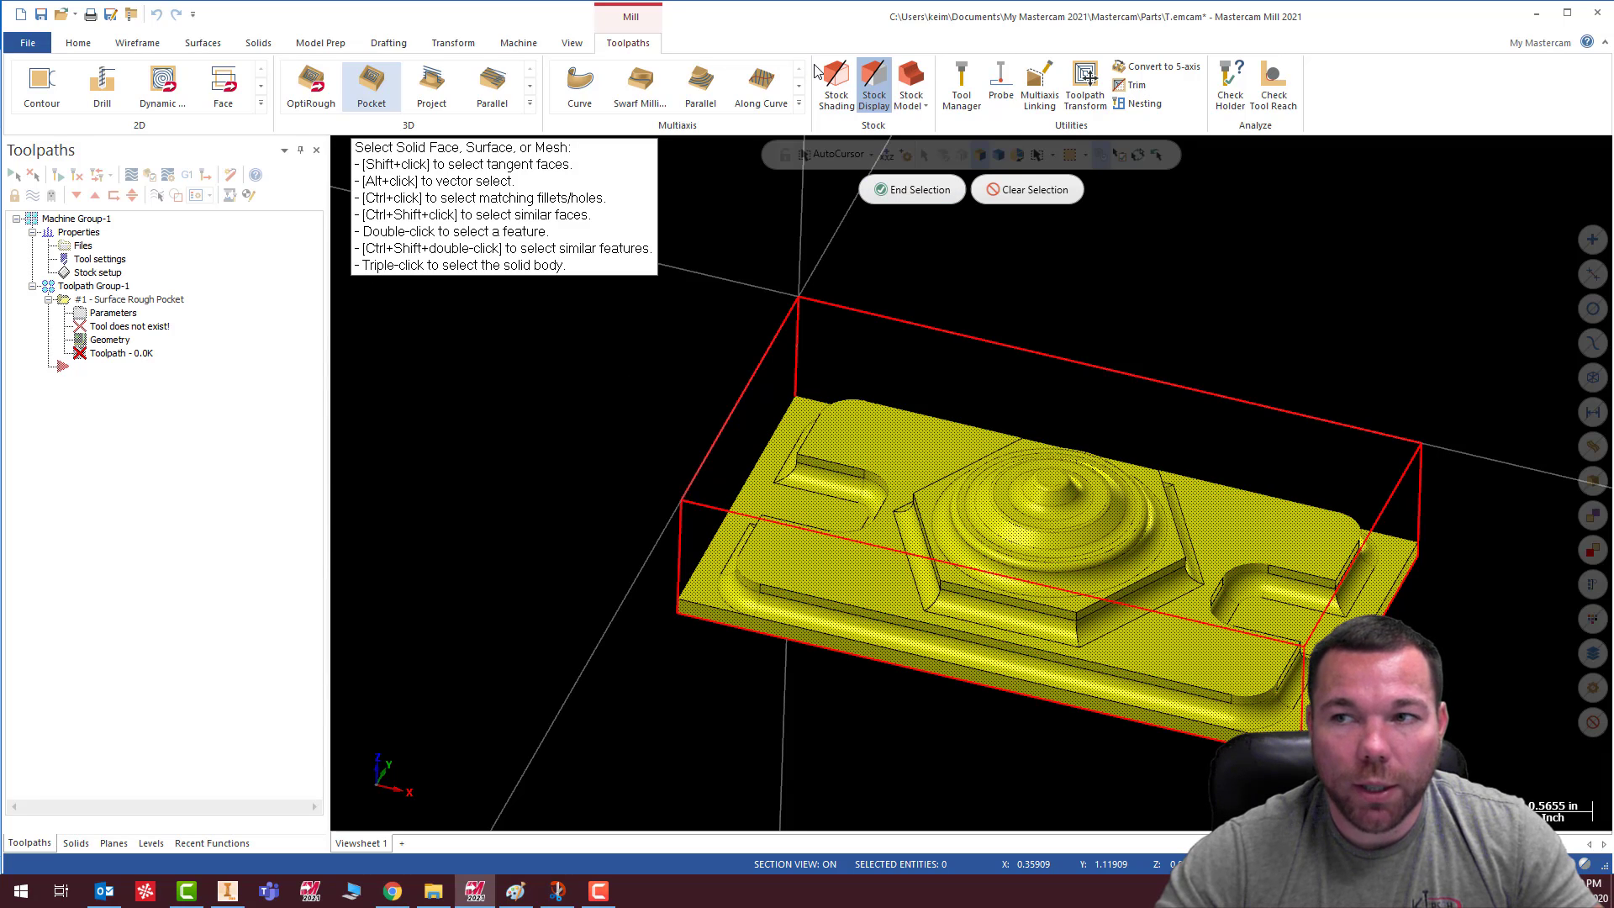
{"action": "left_click", "coordinate": [918, 190]}
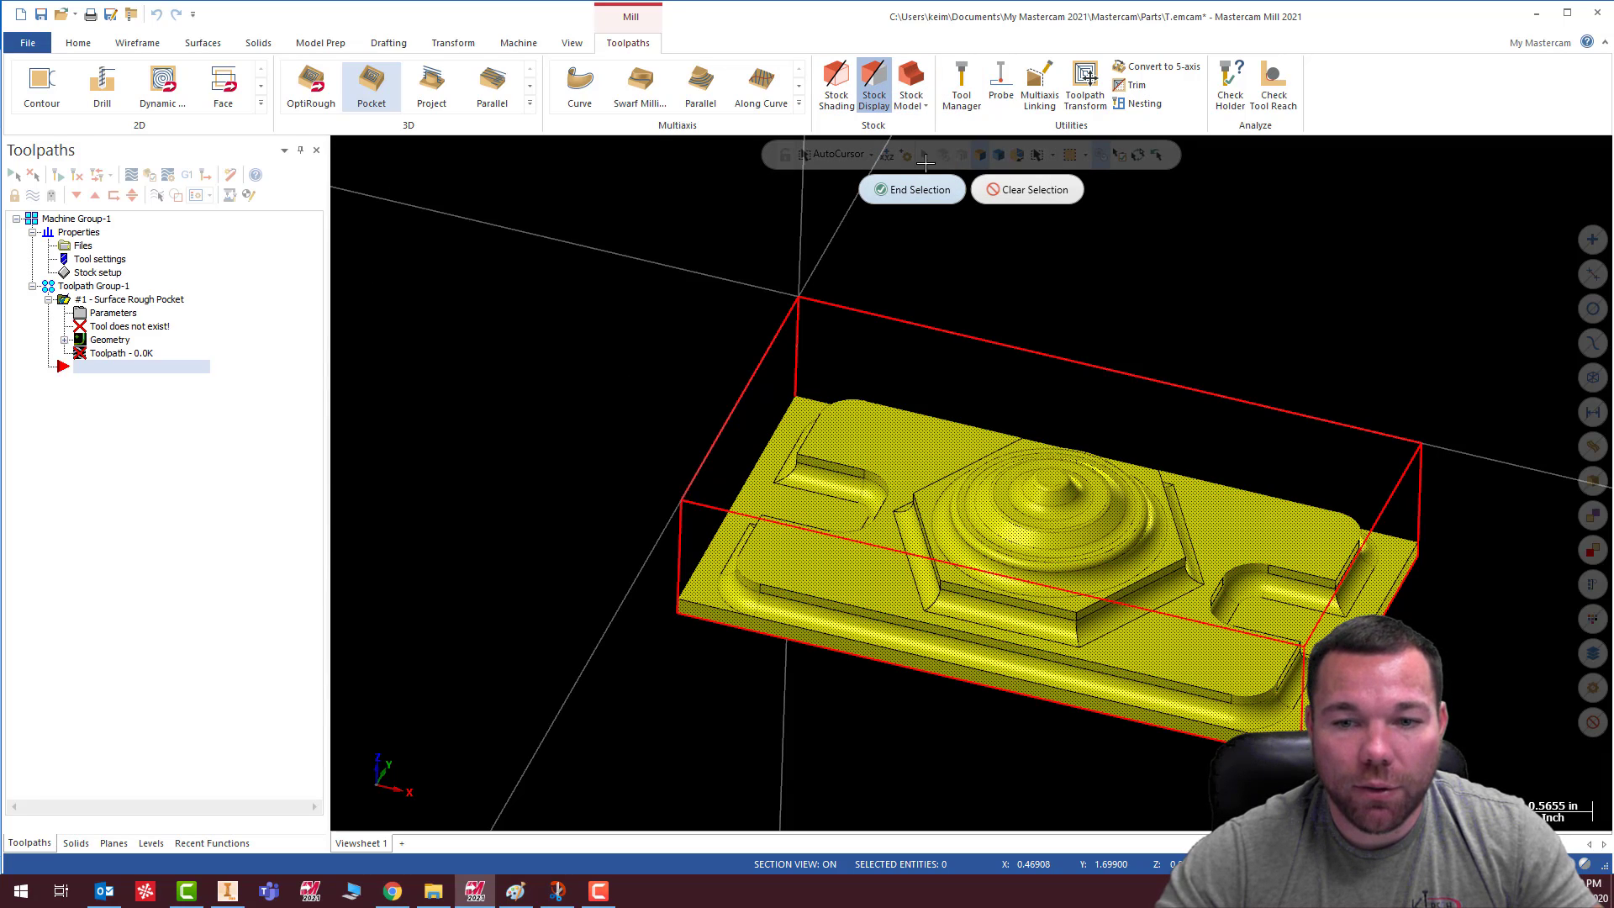
Chain the bounding box's upper rectangle as the containment boundary and accept the toolpath's surface selections
{"action": "left_click", "coordinate": [217, 420]}
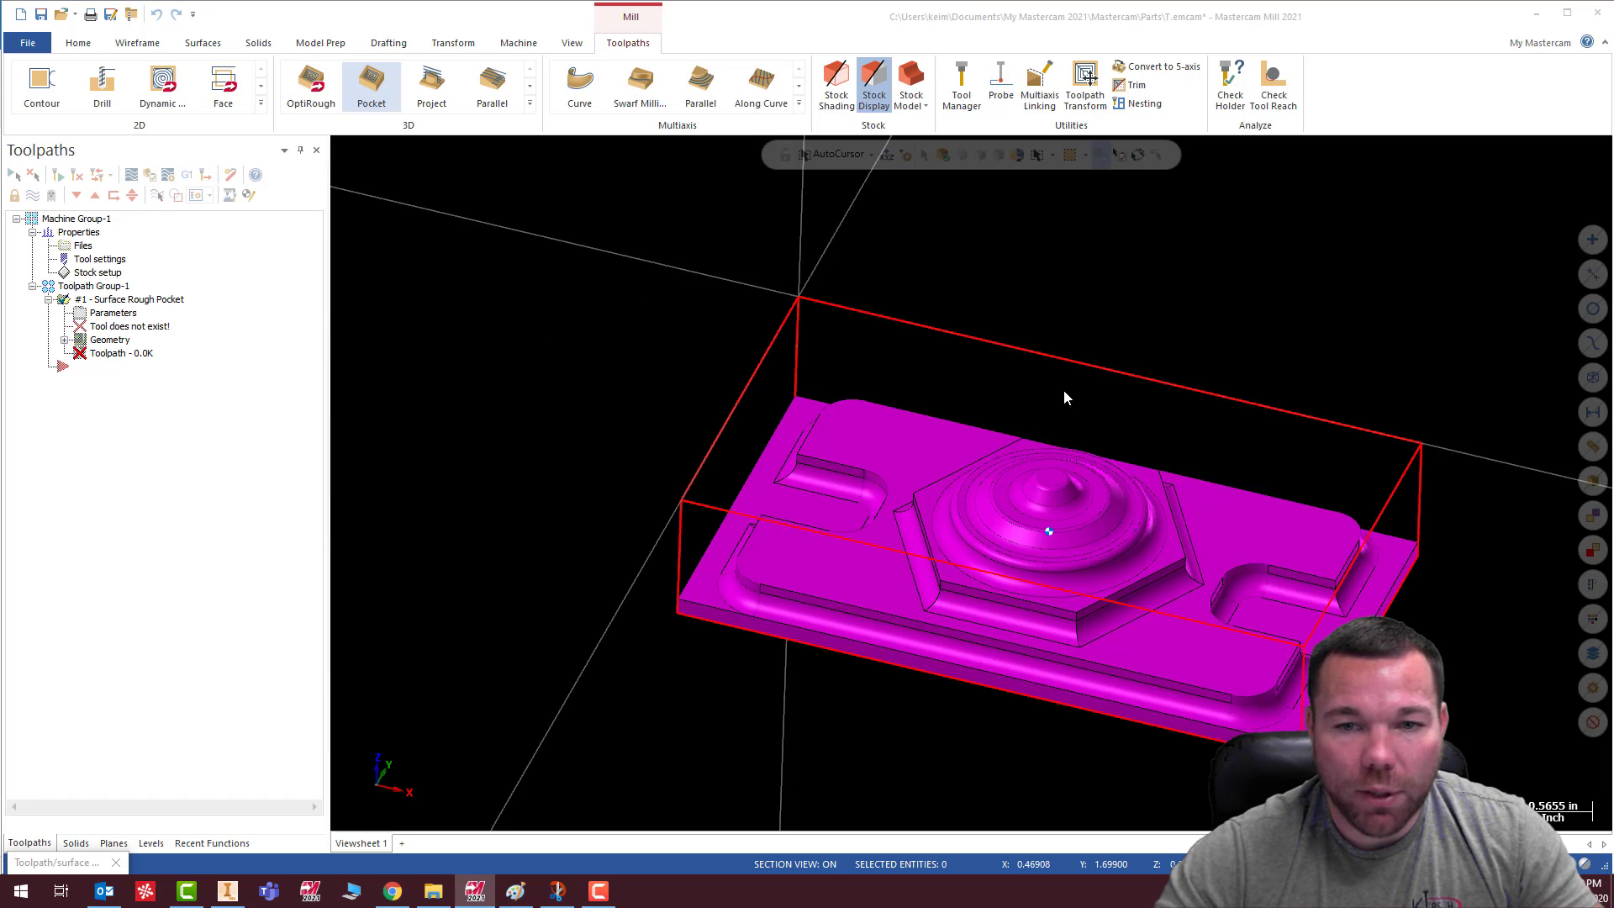
{"action": "left_click", "coordinate": [1032, 346]}
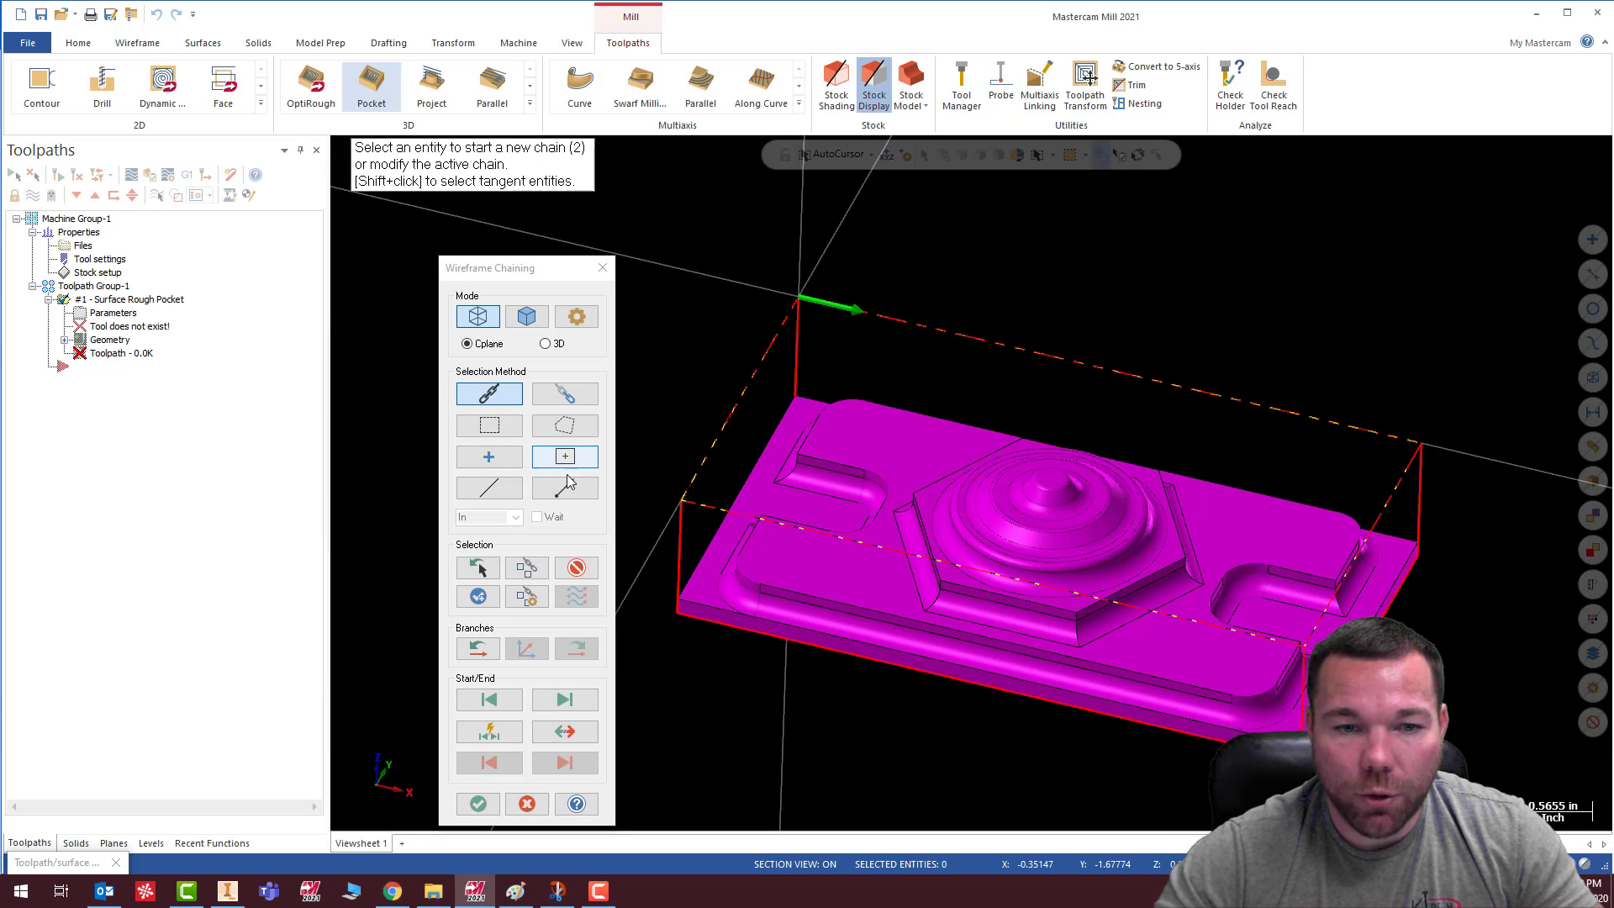
{"action": "left_click", "coordinate": [478, 803]}
{"action": "left_click", "coordinate": [218, 507]}
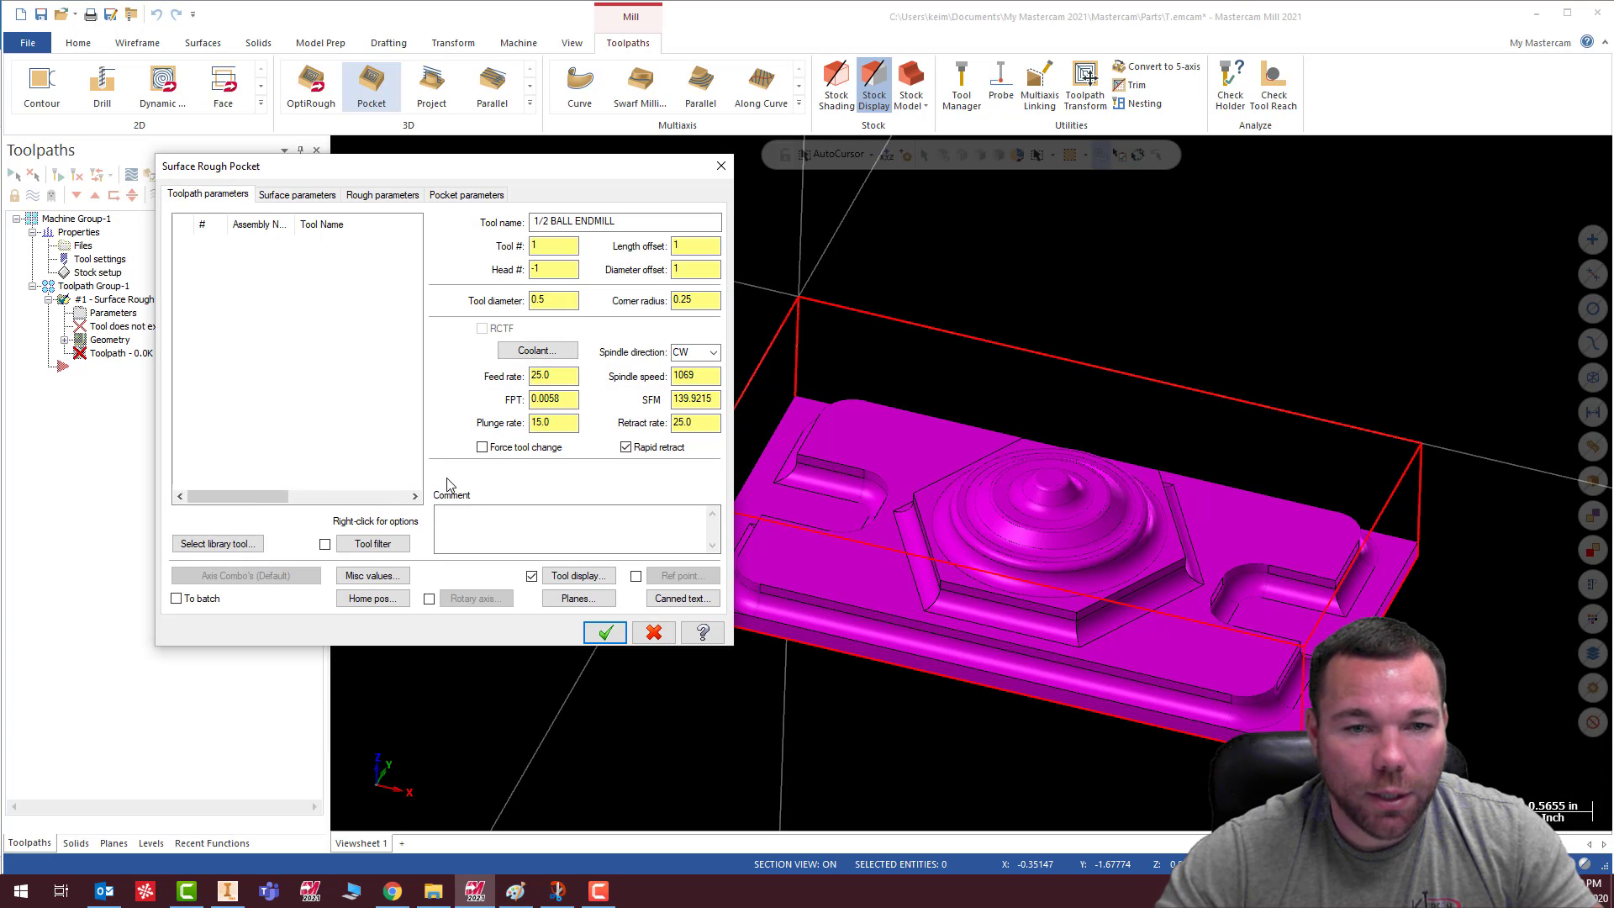
Load the mill_inch ALU tool library and choose the 1/2 bull endmill with 0.125 radius for the rough pocket
{"action": "left_click", "coordinate": [216, 544]}
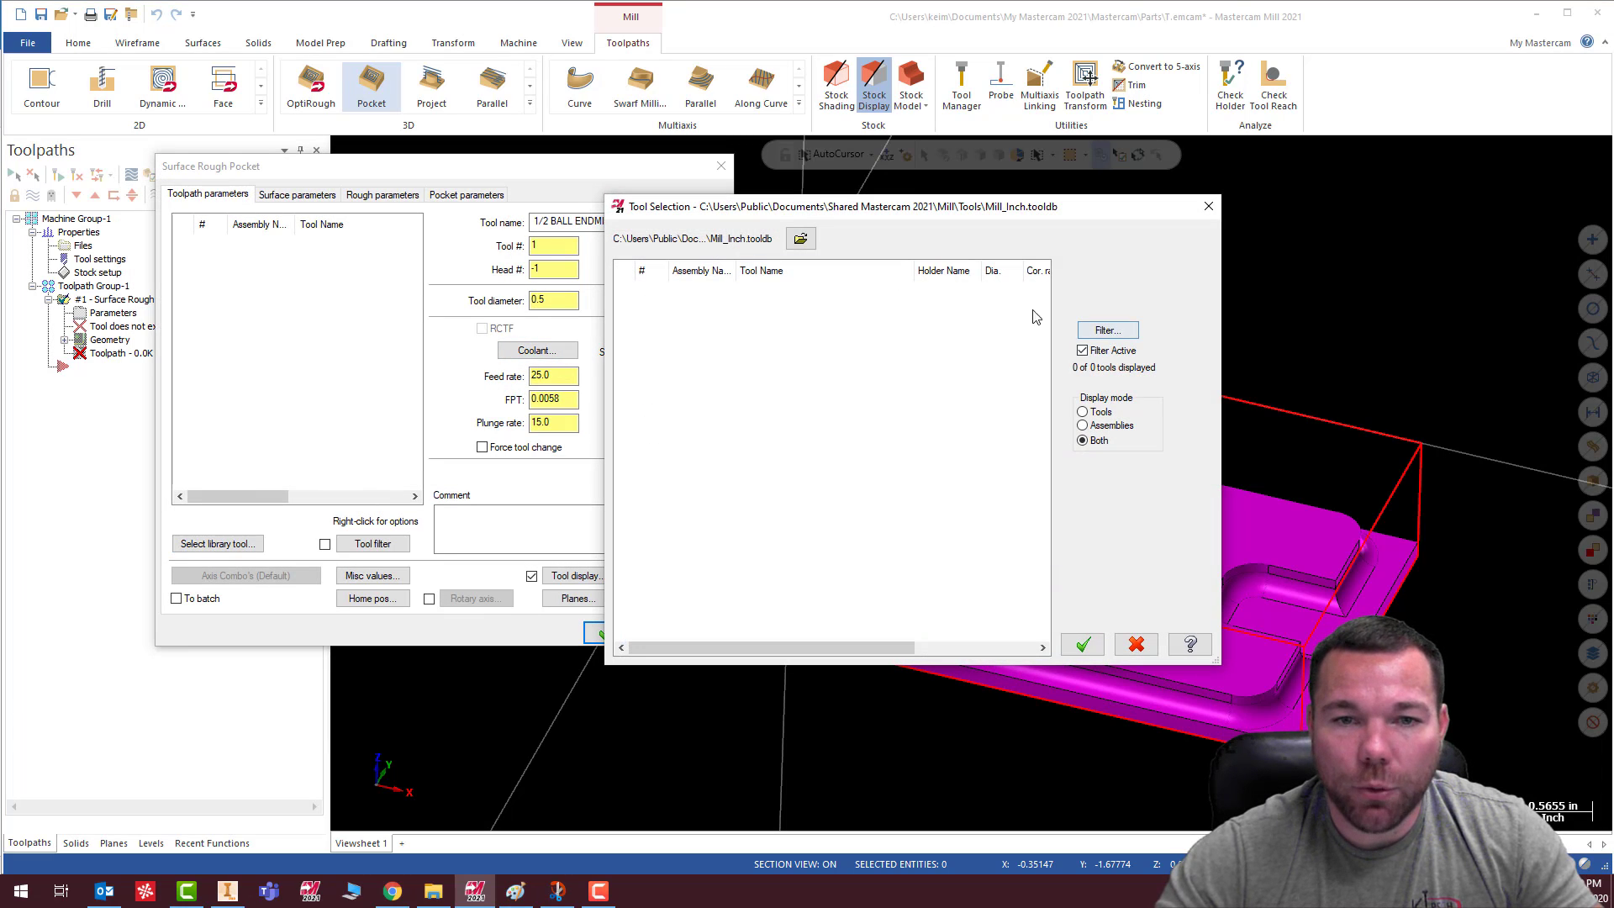
{"action": "left_click", "coordinate": [799, 238]}
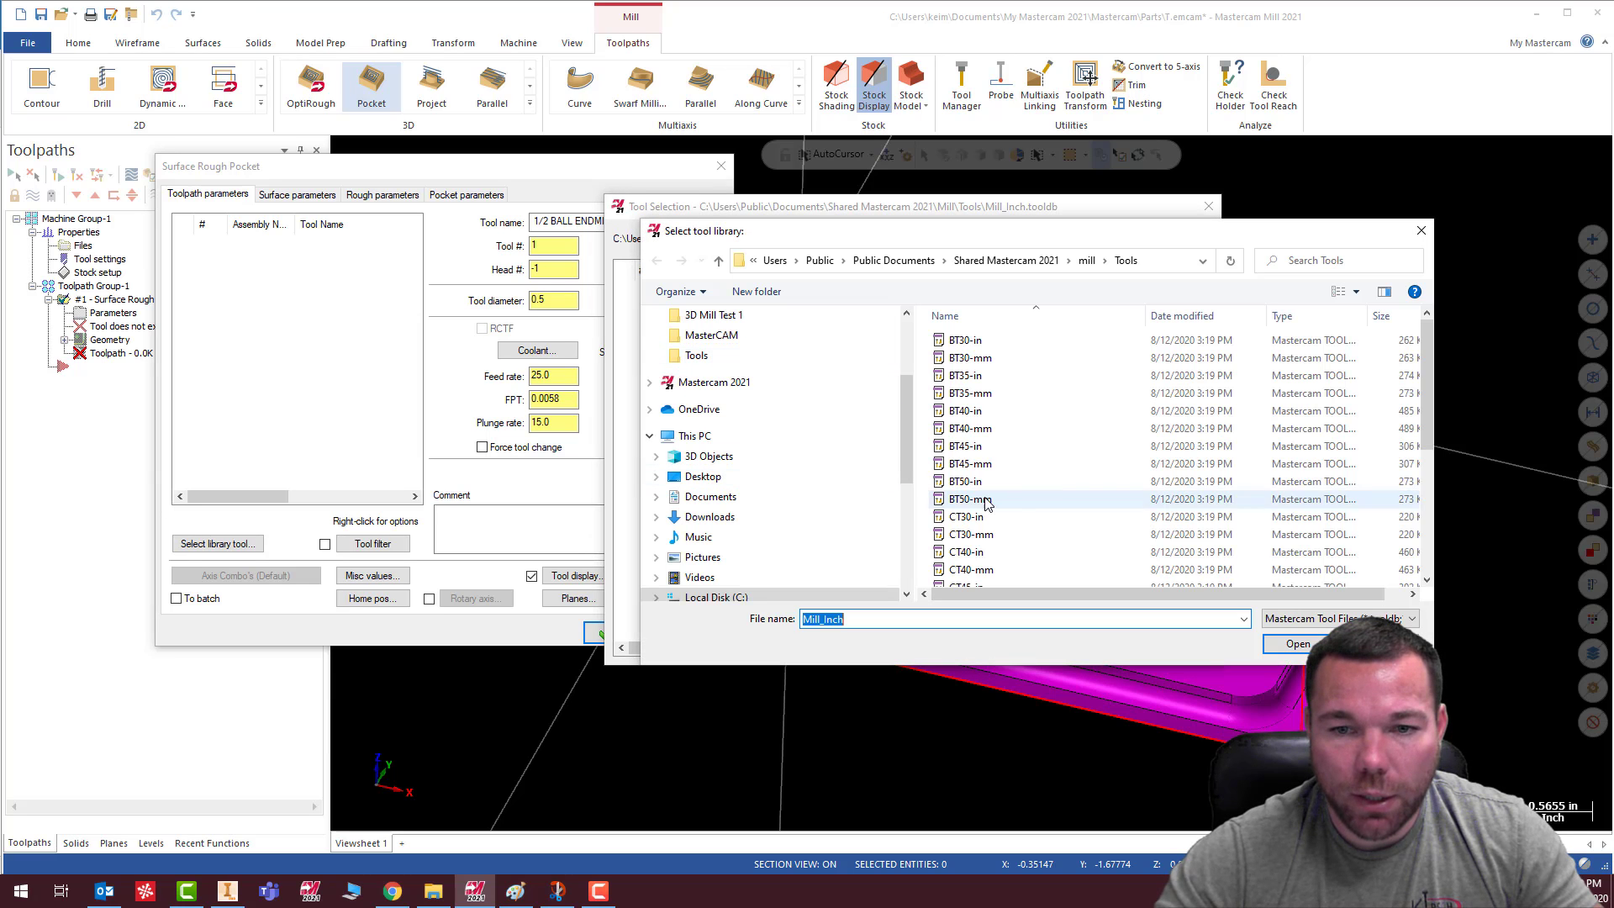
{"action": "scroll", "coordinate": [1017, 521], "scroll_direction": "down", "scroll_amount": 3}
{"action": "double_click", "coordinate": [1001, 541]}
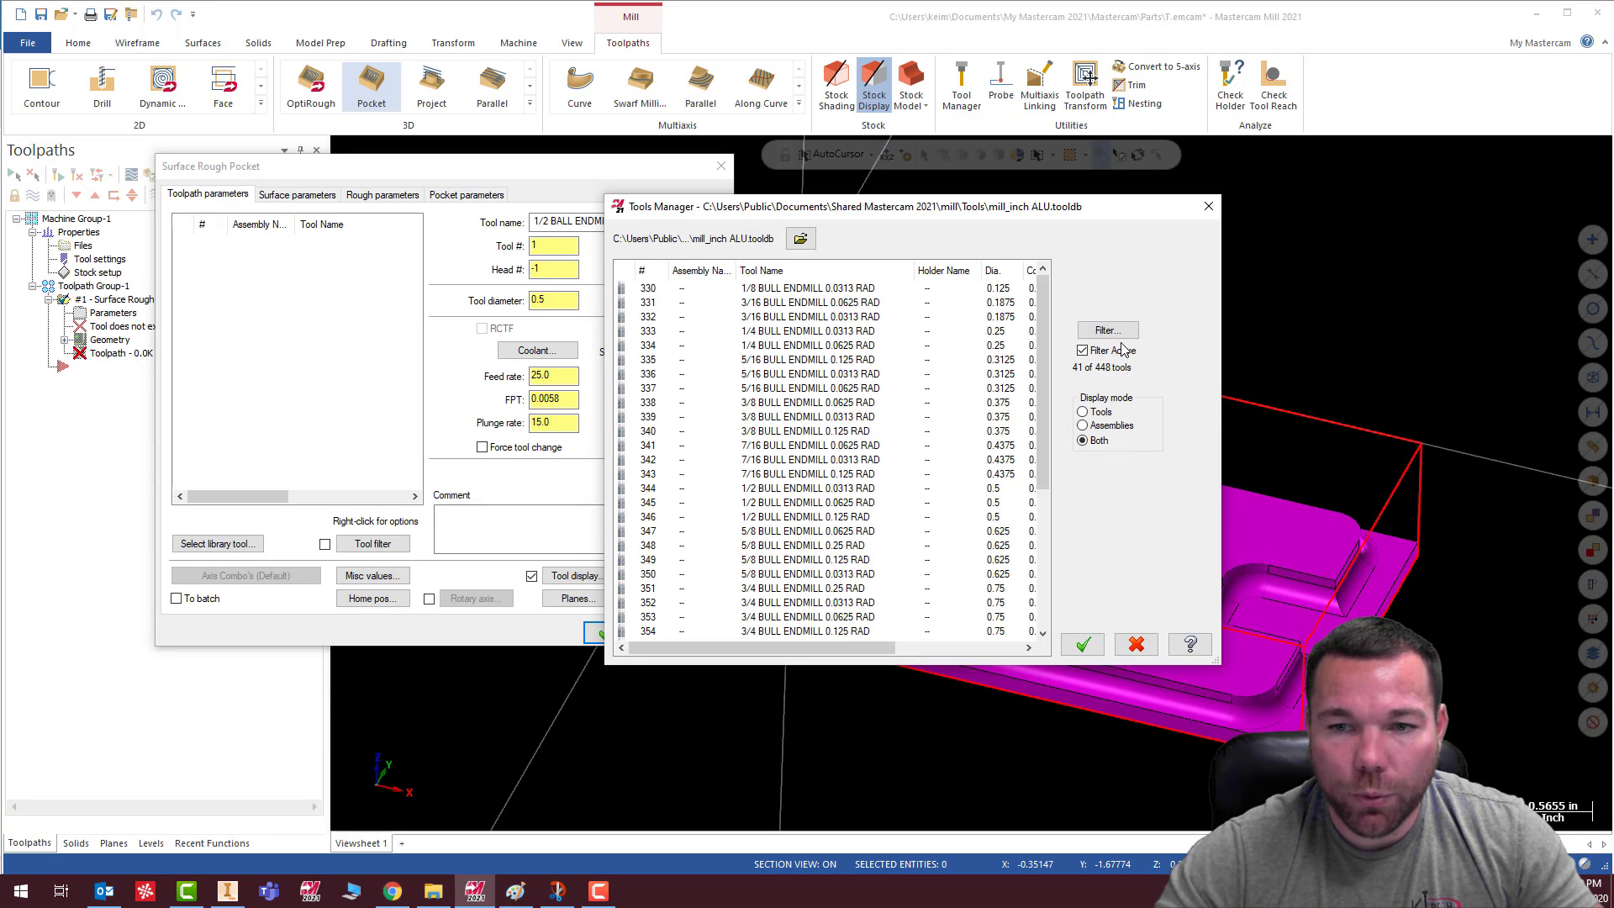
{"action": "double_click", "coordinate": [780, 516]}
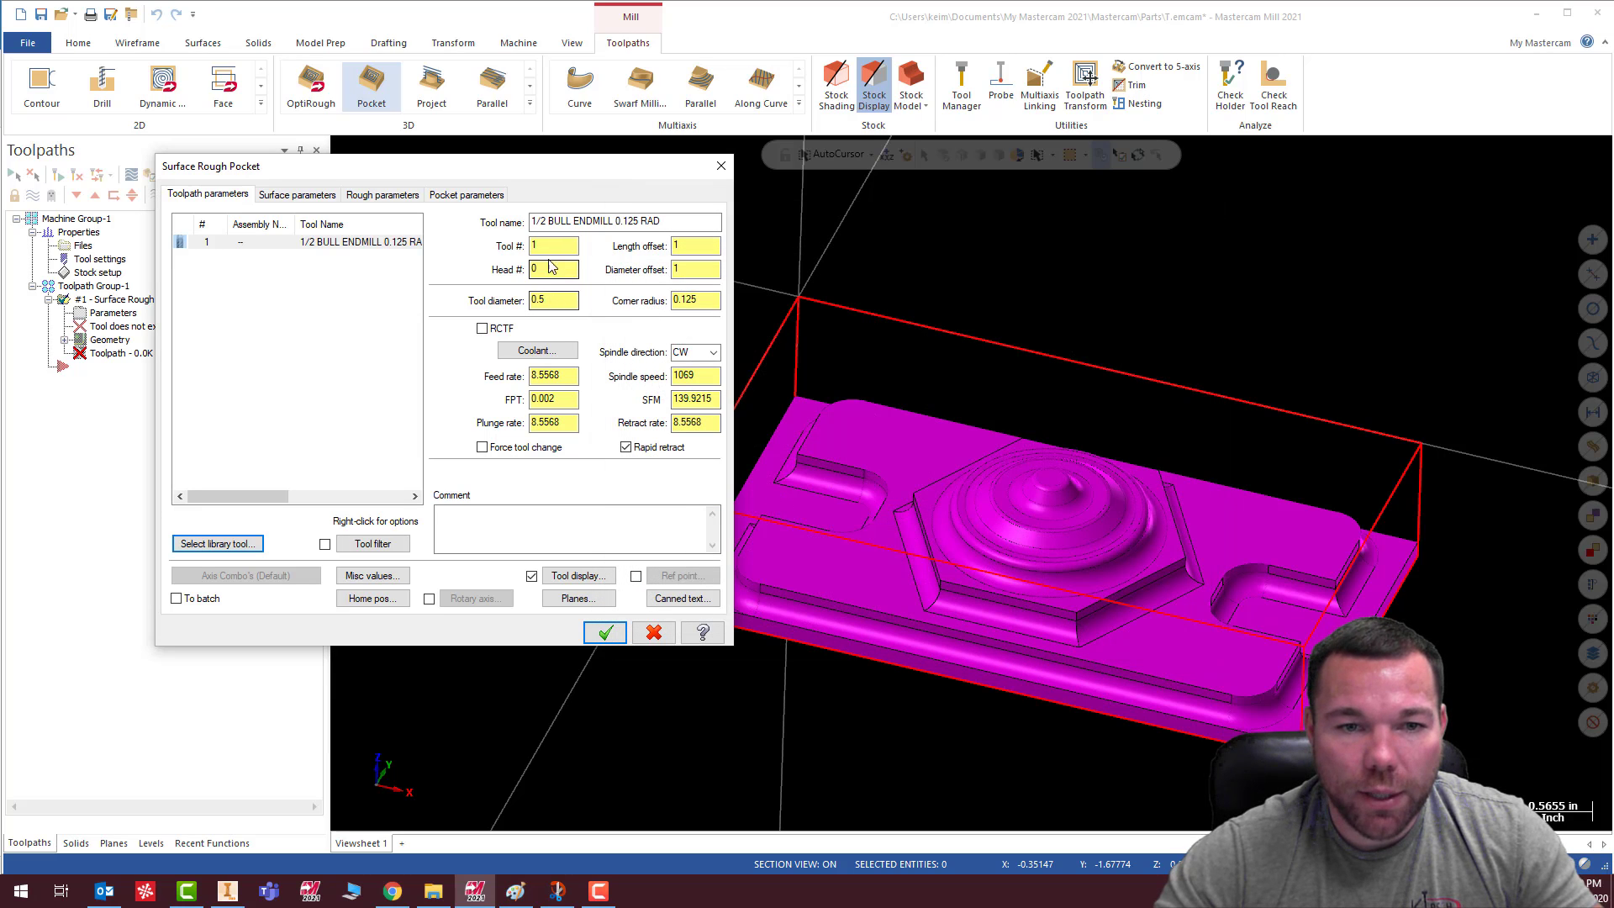
Set the roughing tool's feed rate to 100, spindle speed to 12000 and plunge rate to 30
{"action": "double_click", "coordinate": [550, 376]}
{"action": "type", "text": "100"}
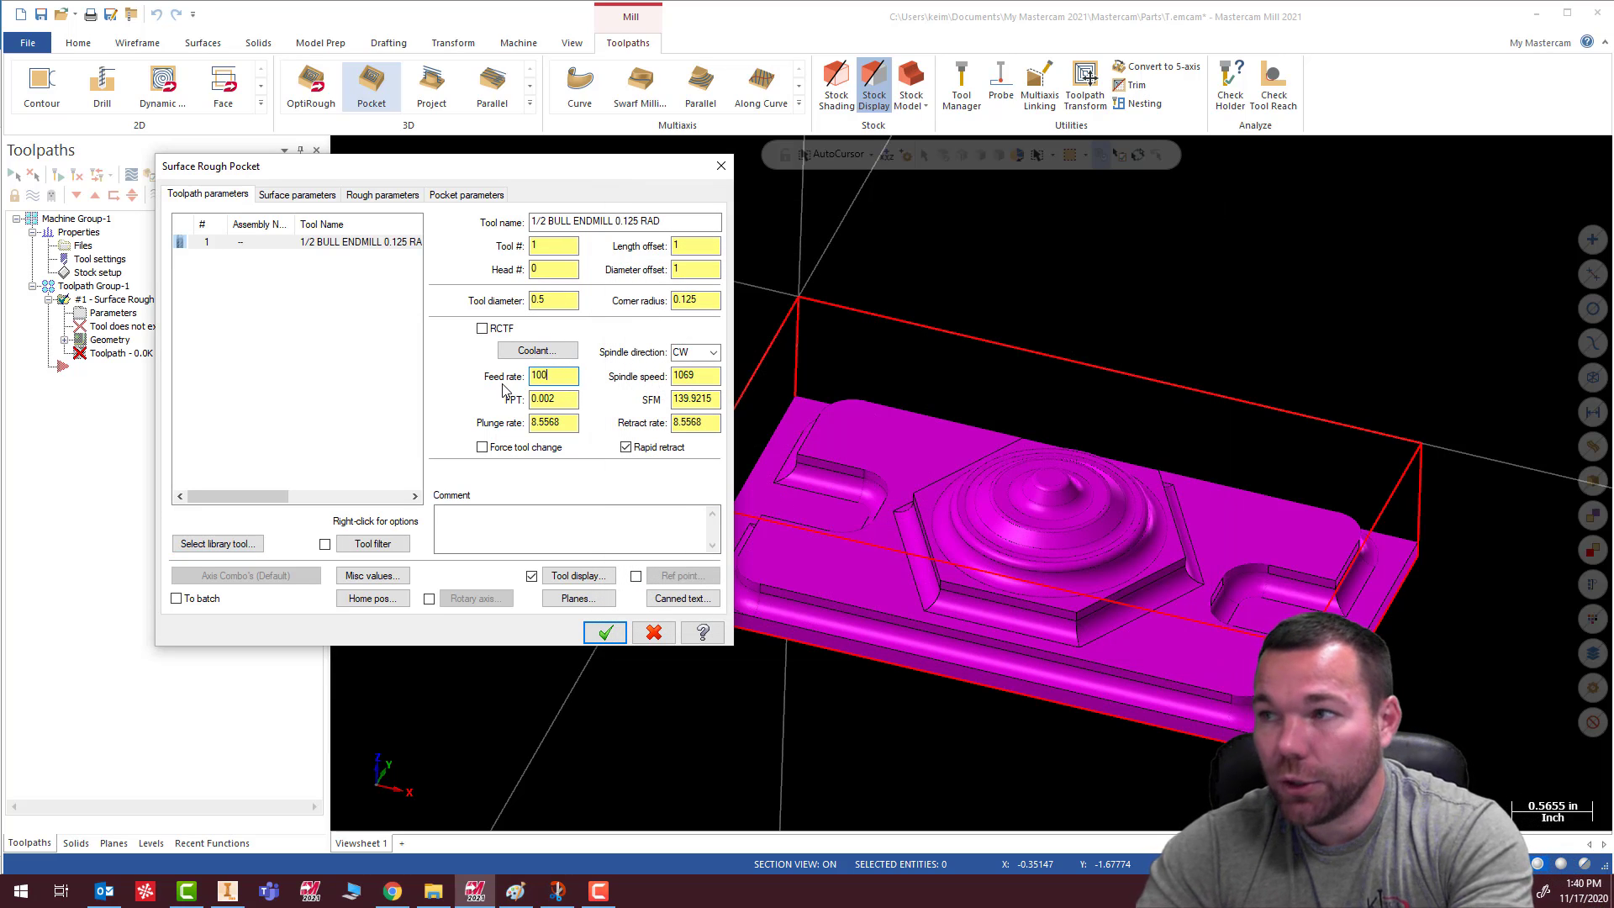
{"action": "double_click", "coordinate": [691, 376]}
{"action": "type", "text": "1"}
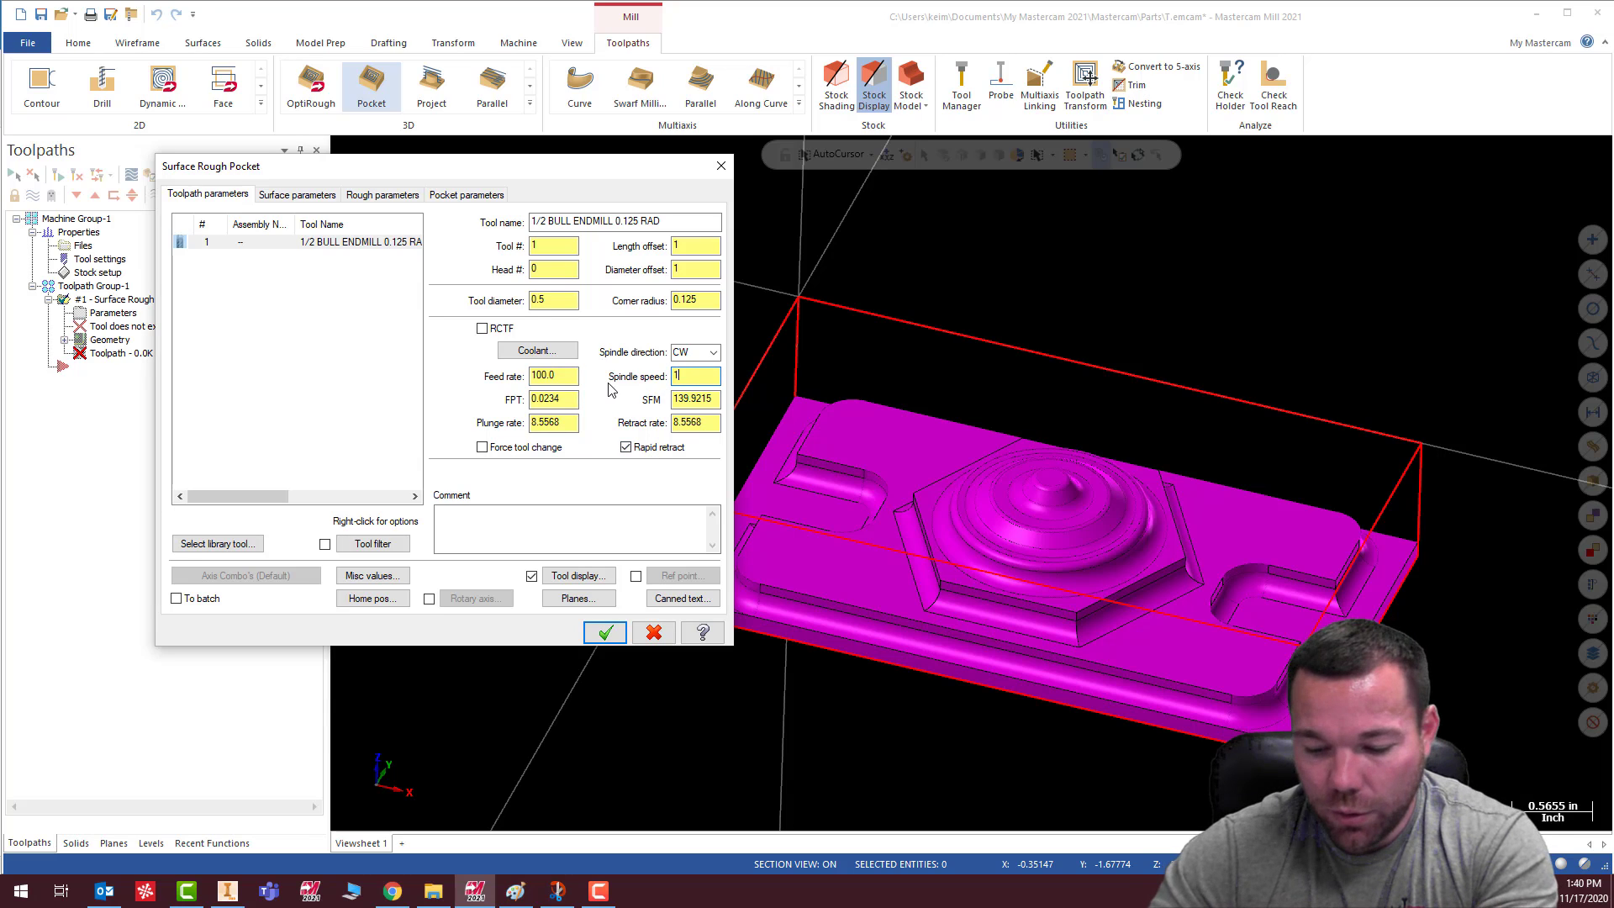
{"action": "type", "text": "2000"}
{"action": "double_click", "coordinate": [553, 422]}
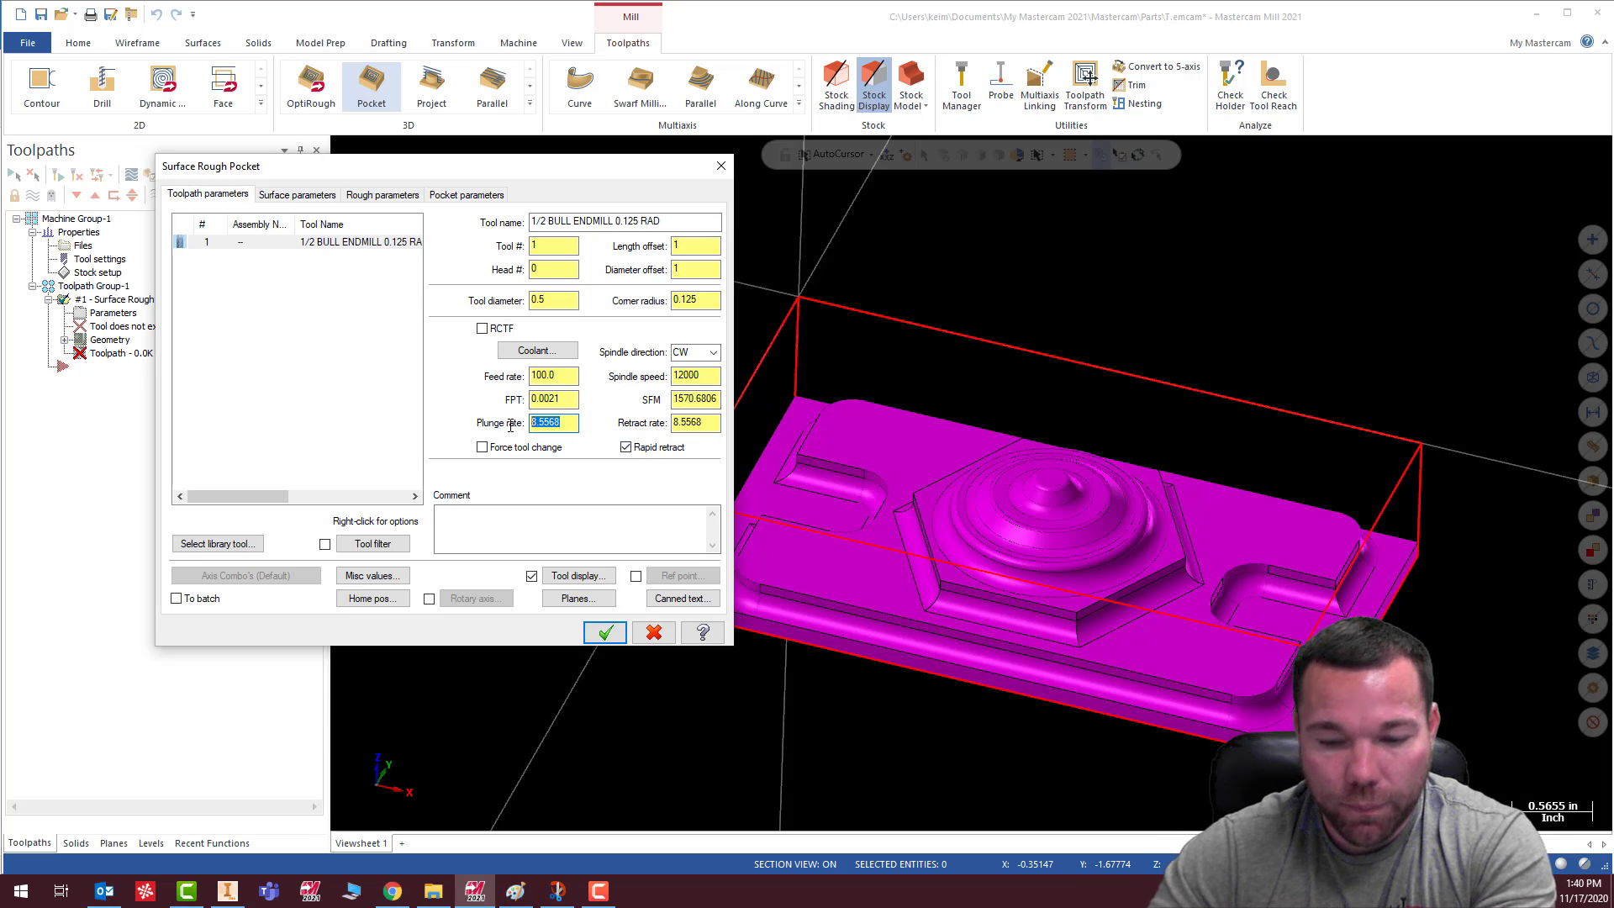
{"action": "type", "text": "30.0"}
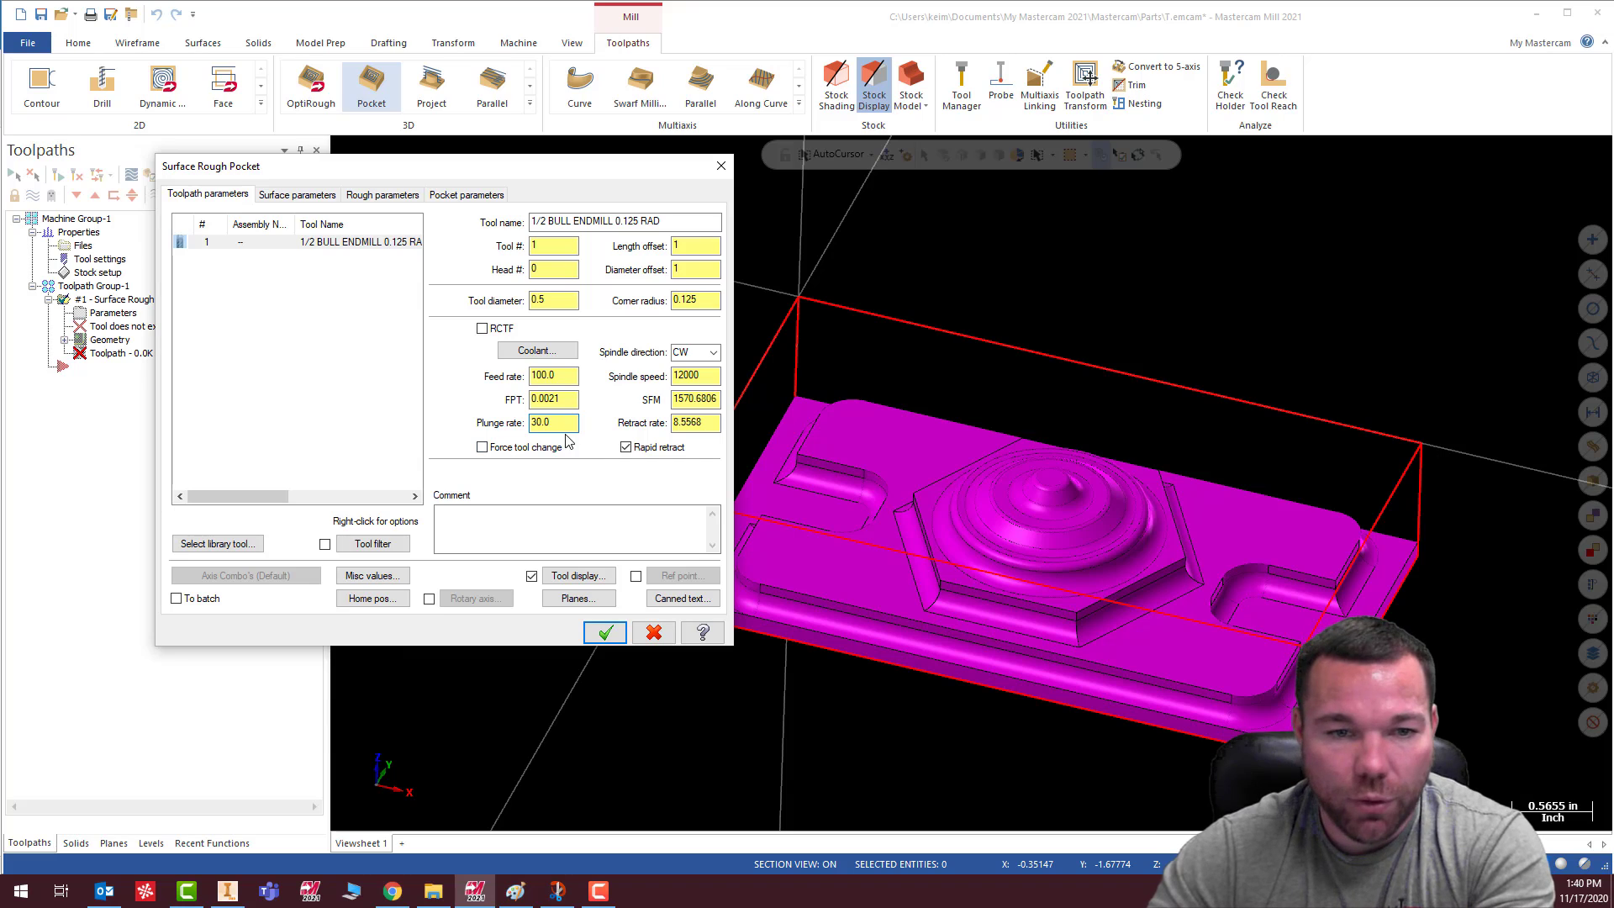
Compensate the rough pocket's tool containment to the outside and leave 0.01 stock on the drive surfaces
{"action": "left_click", "coordinate": [290, 195]}
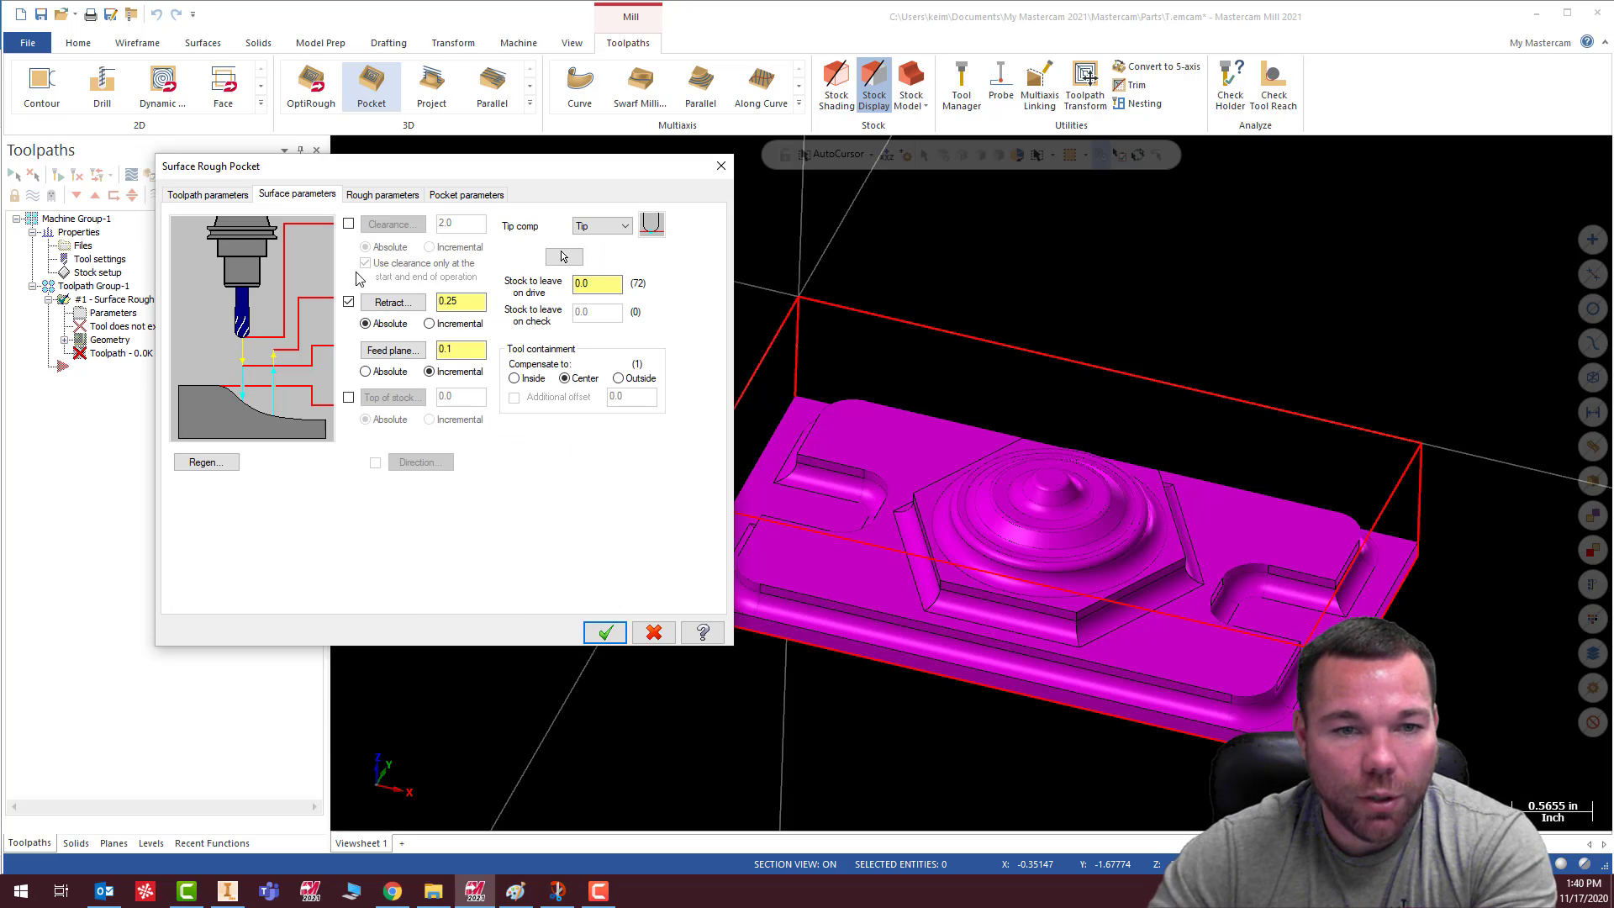
{"action": "left_click", "coordinate": [619, 379]}
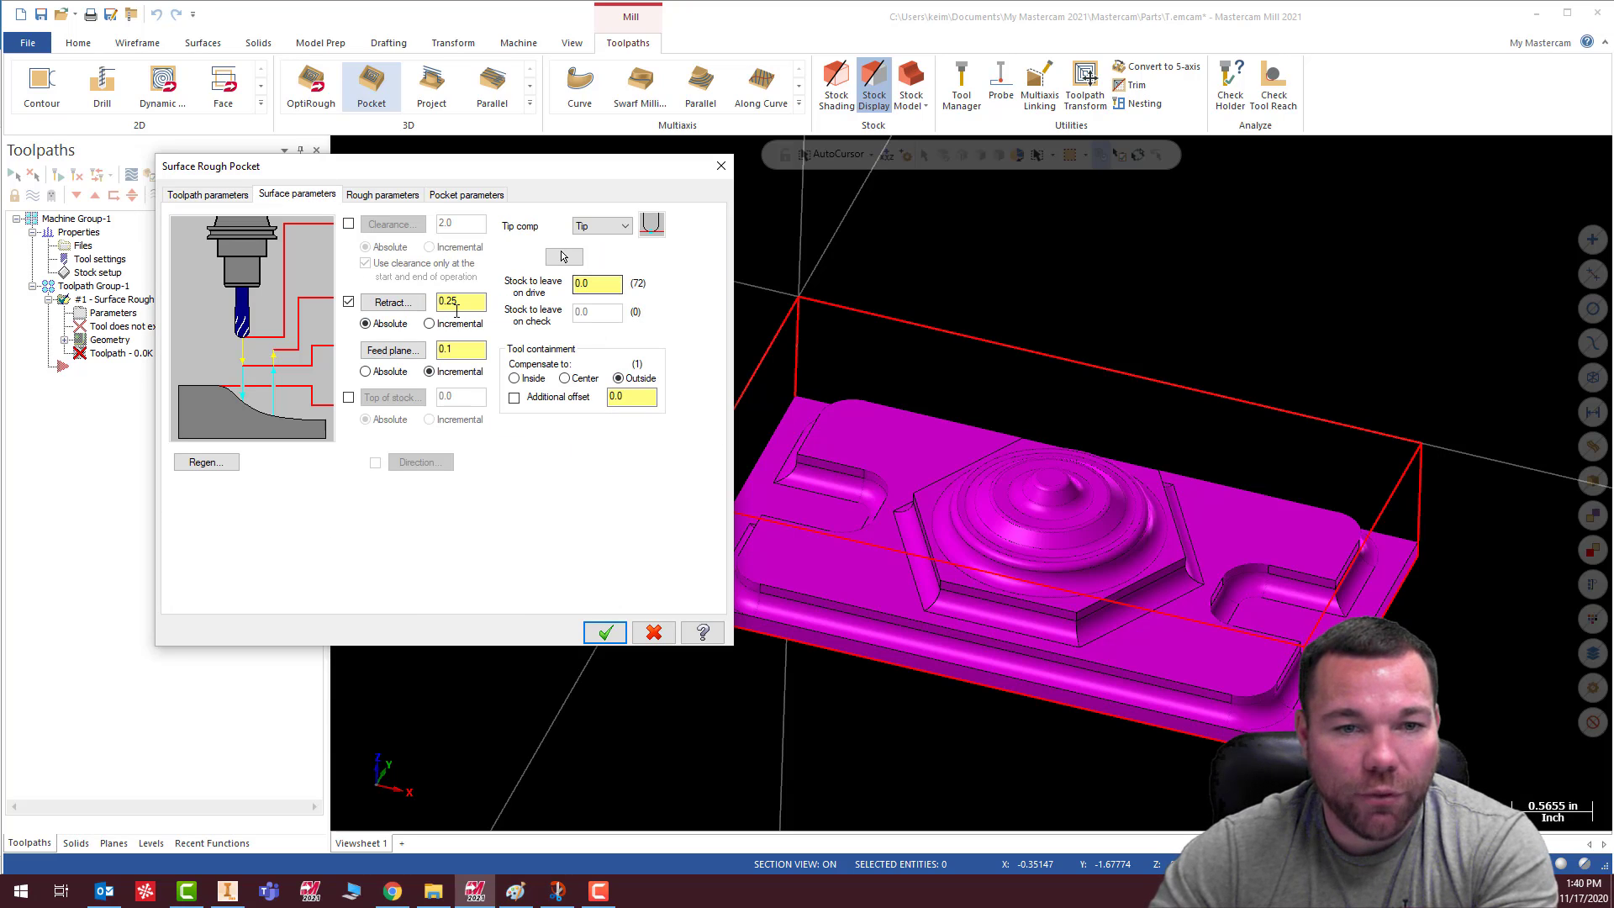
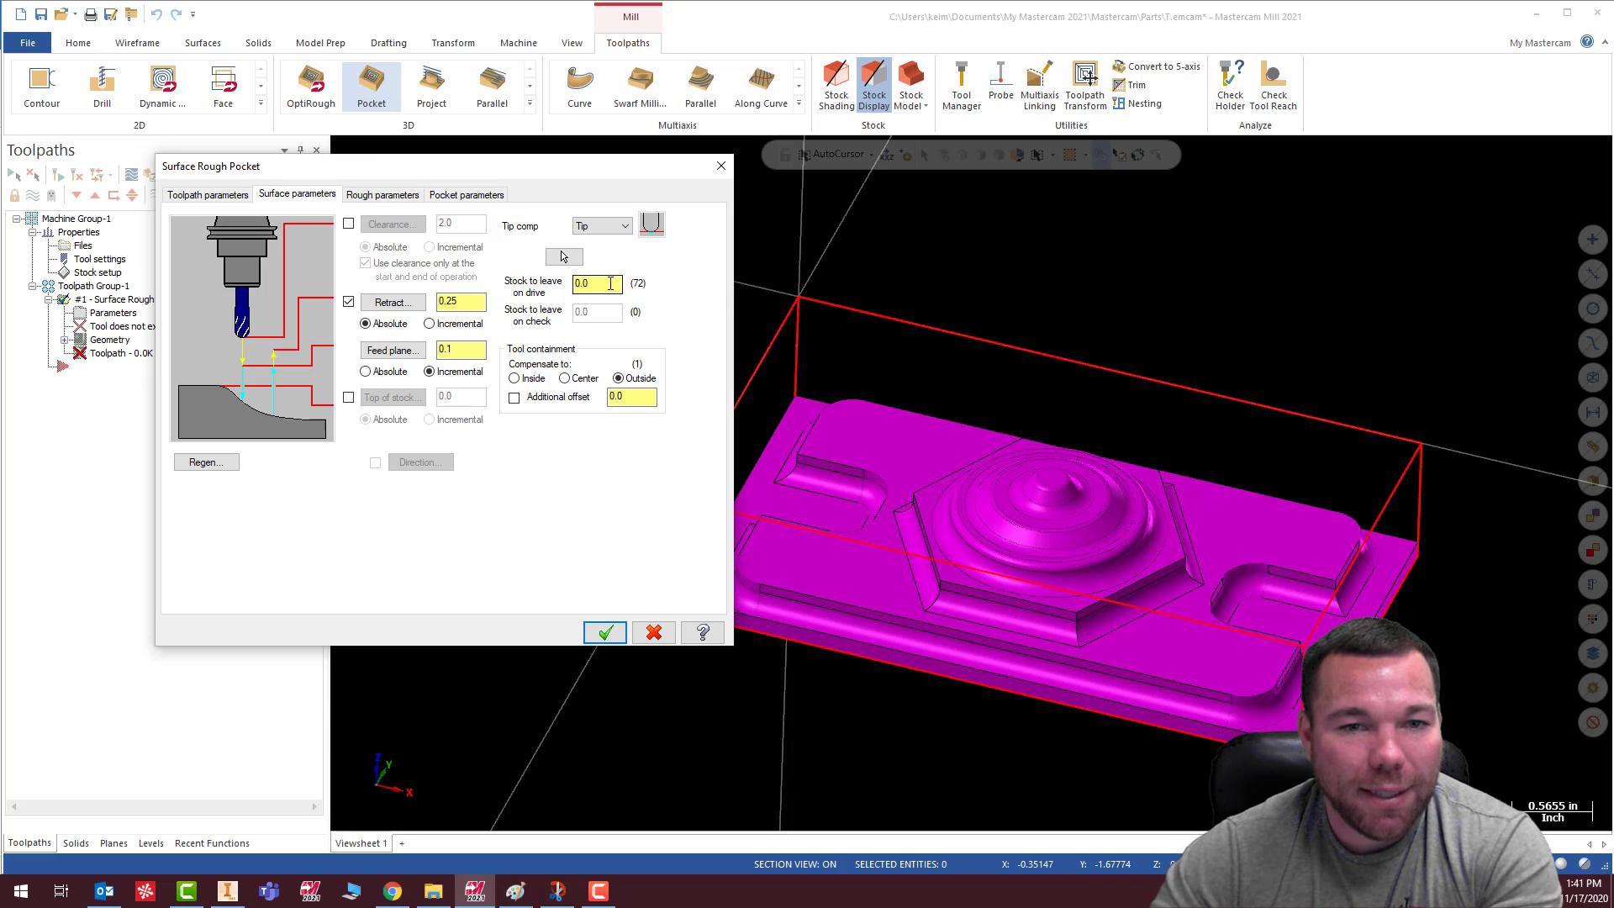
{"action": "type", "text": ".01"}
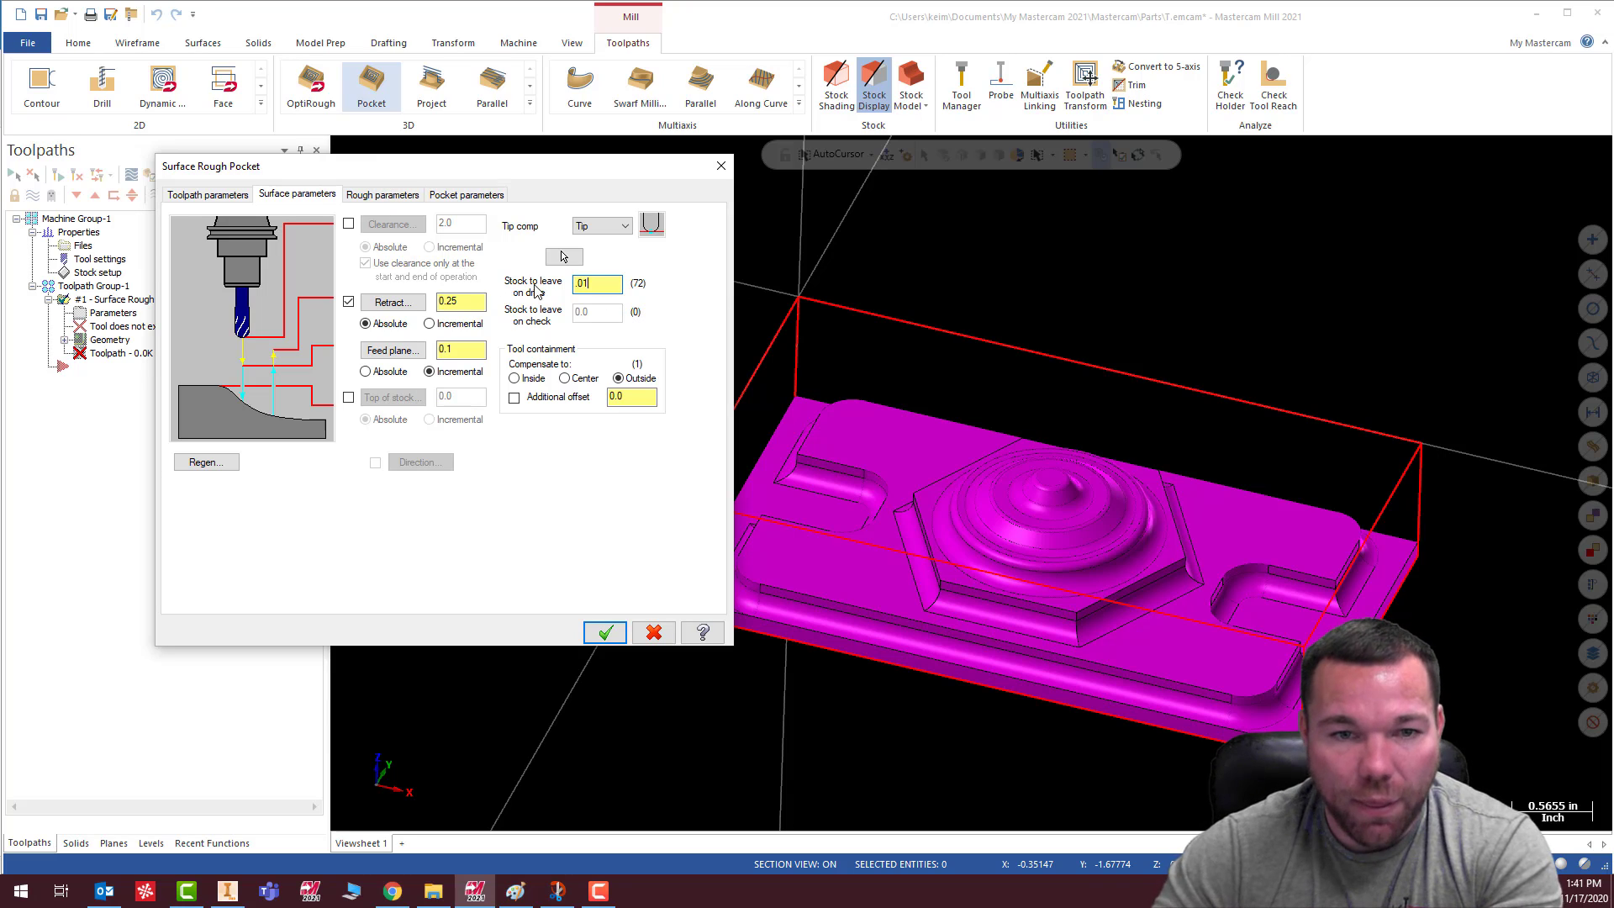
Switch the rough pocket's cut depths to absolute and detect the flats on the part
{"action": "left_click", "coordinate": [393, 195]}
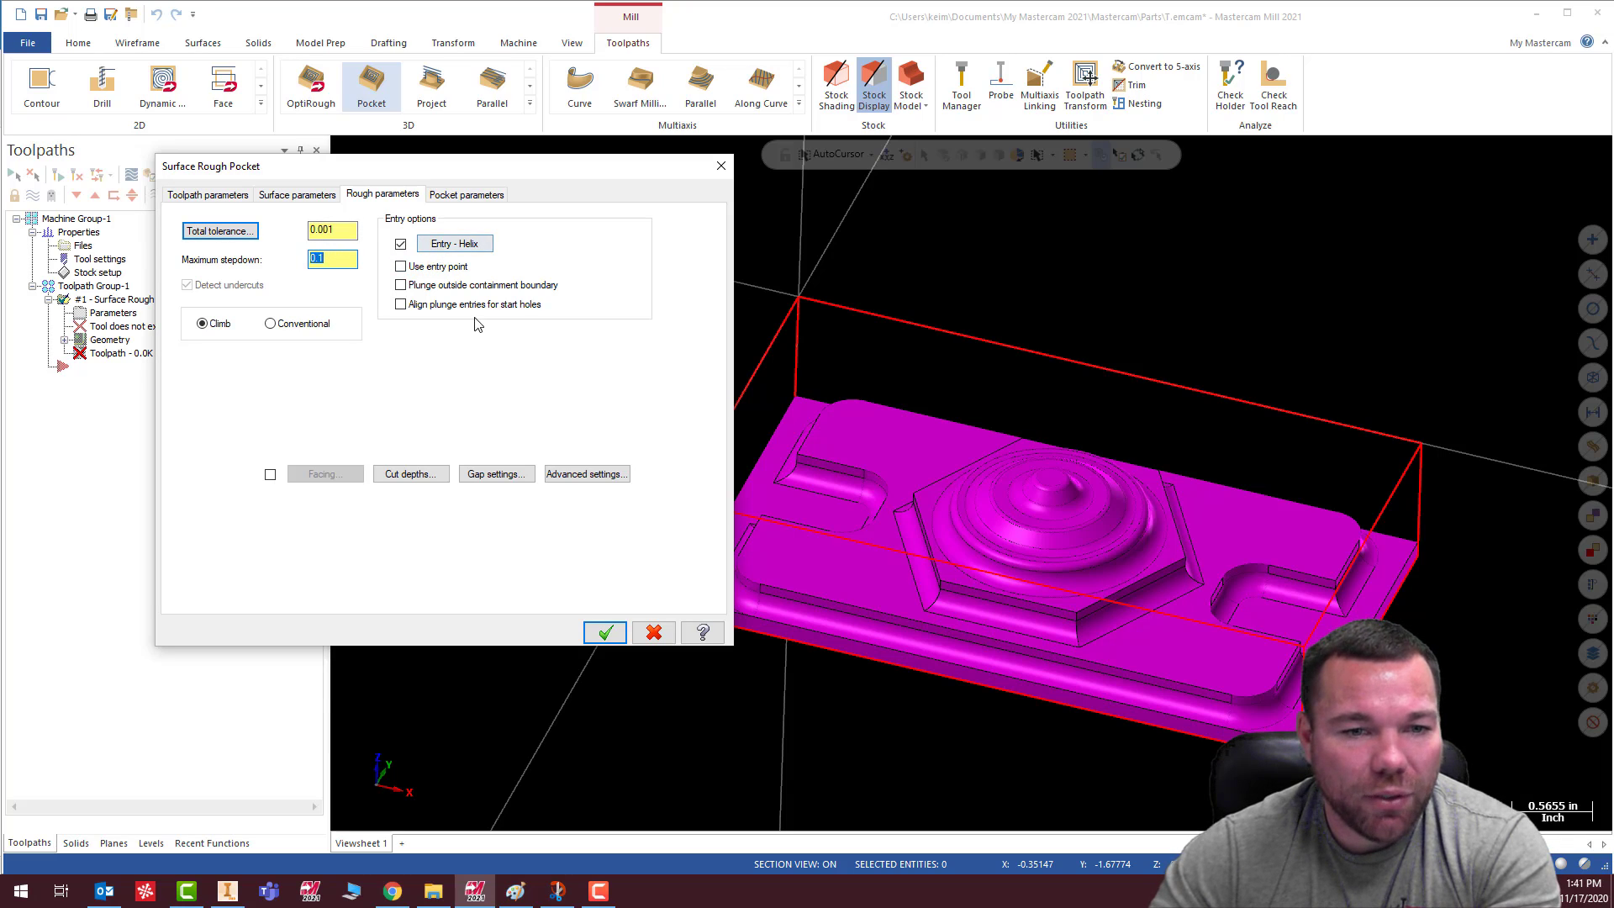
{"action": "left_click", "coordinate": [412, 475]}
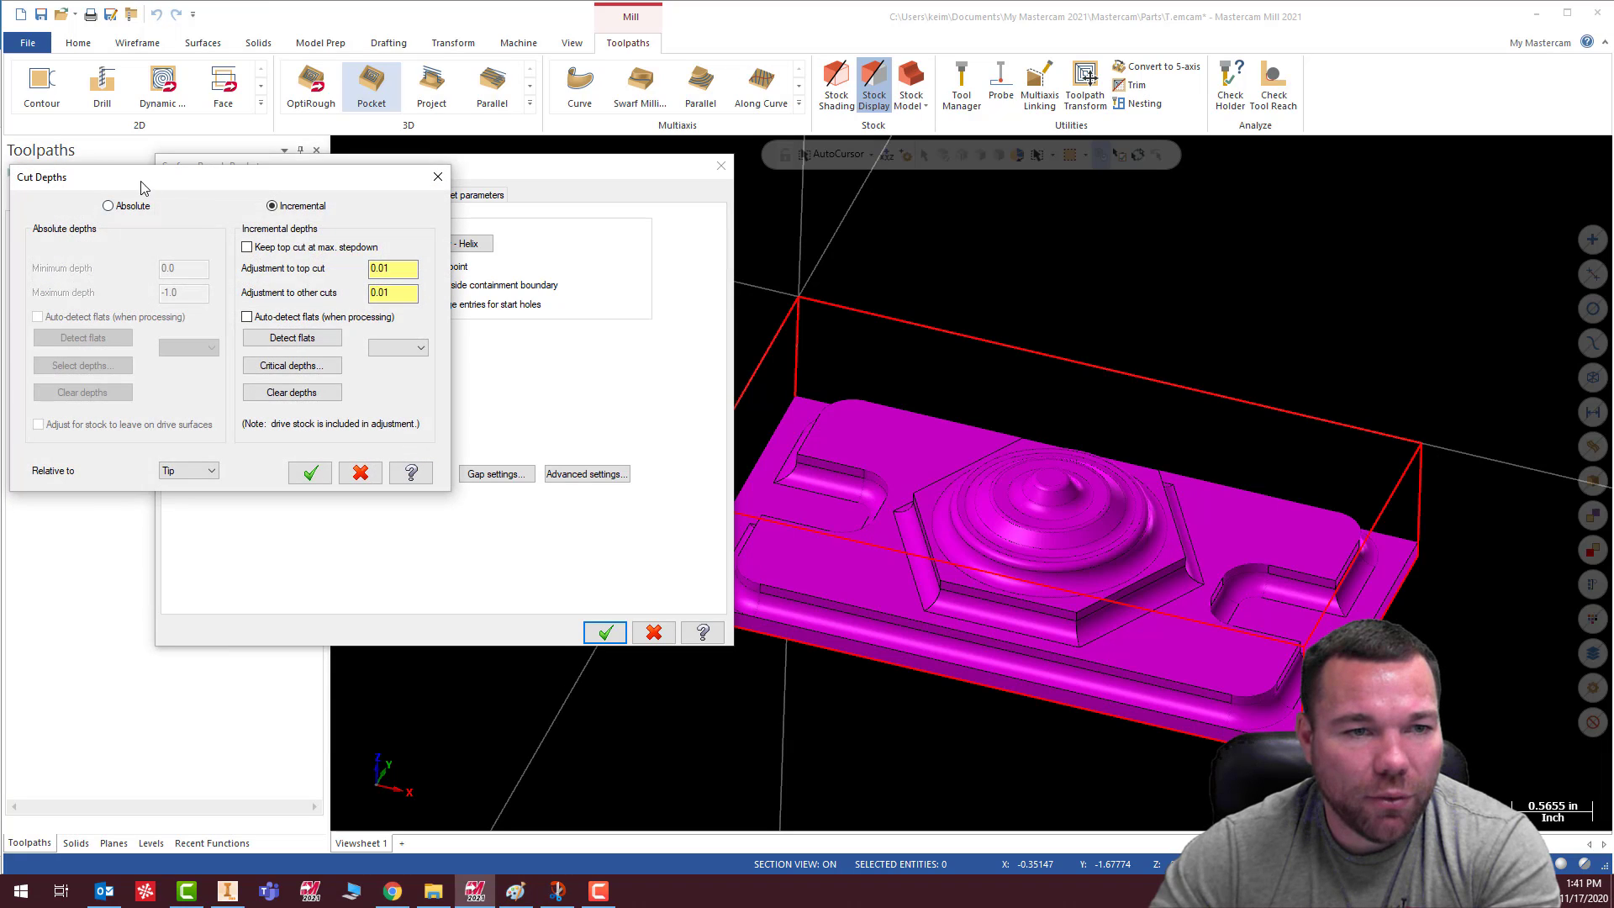
{"action": "left_click", "coordinate": [126, 206]}
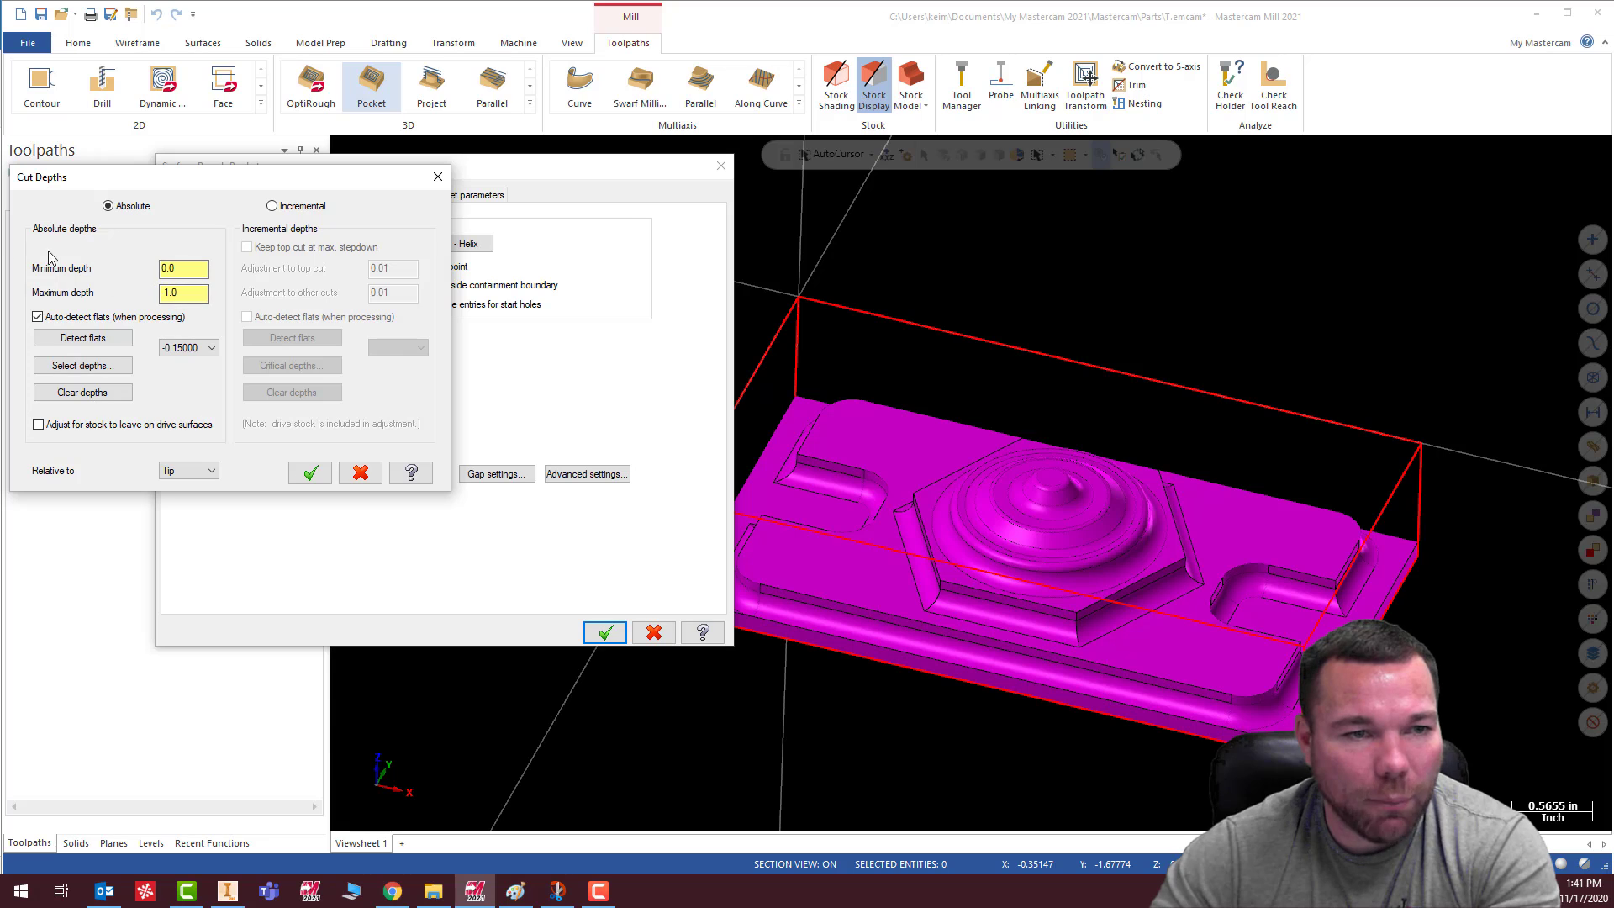
{"action": "left_click", "coordinate": [83, 338]}
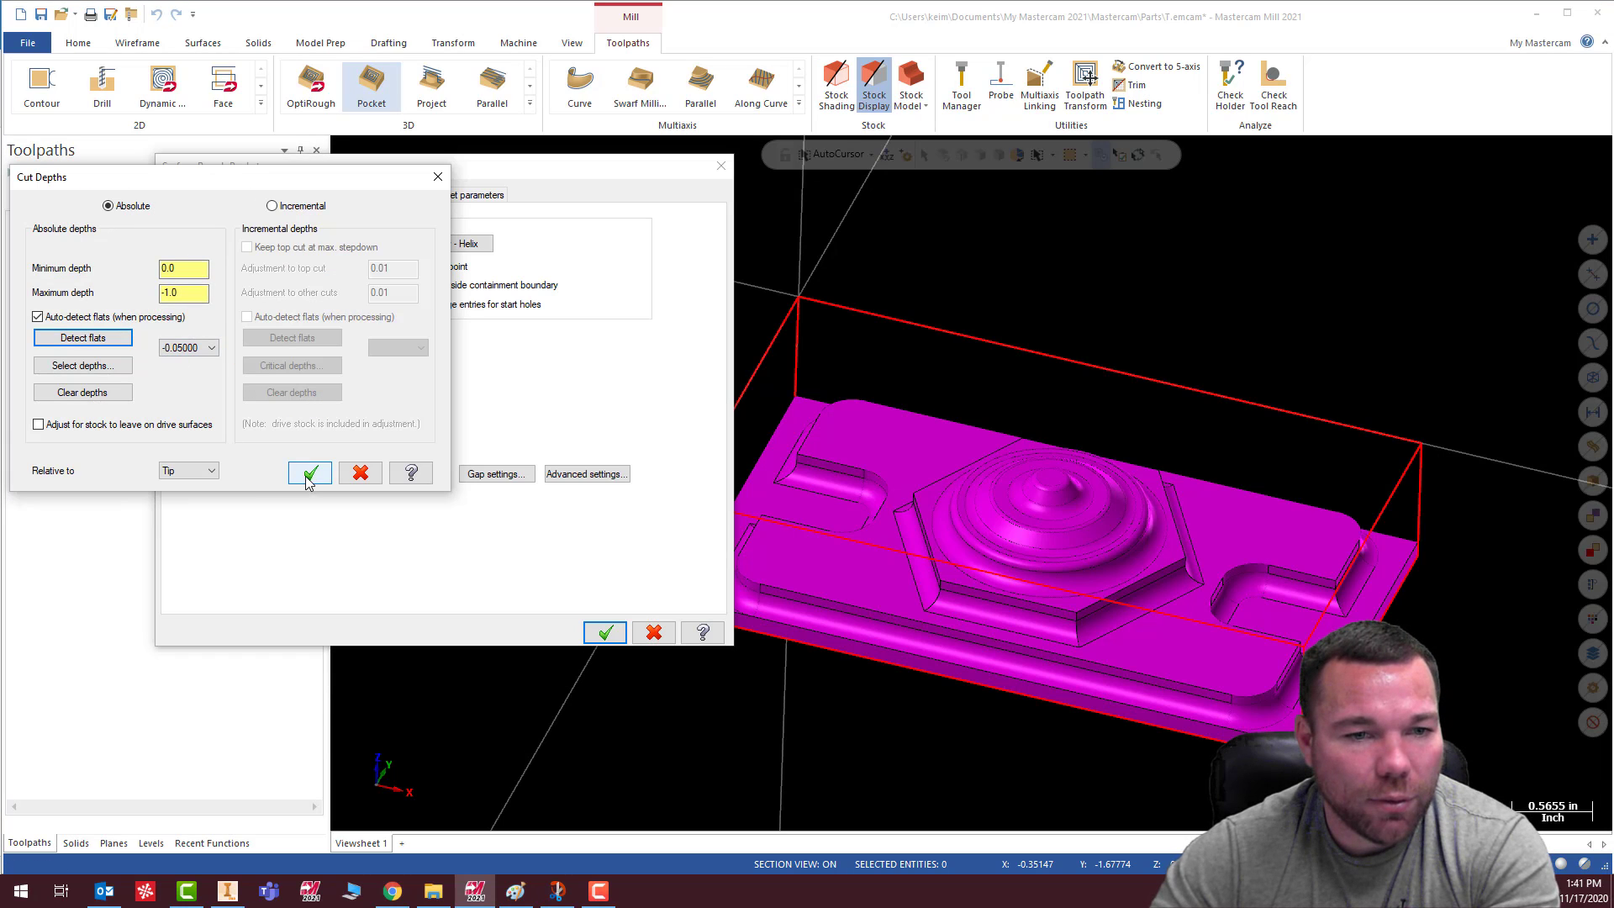
{"action": "left_click", "coordinate": [310, 472]}
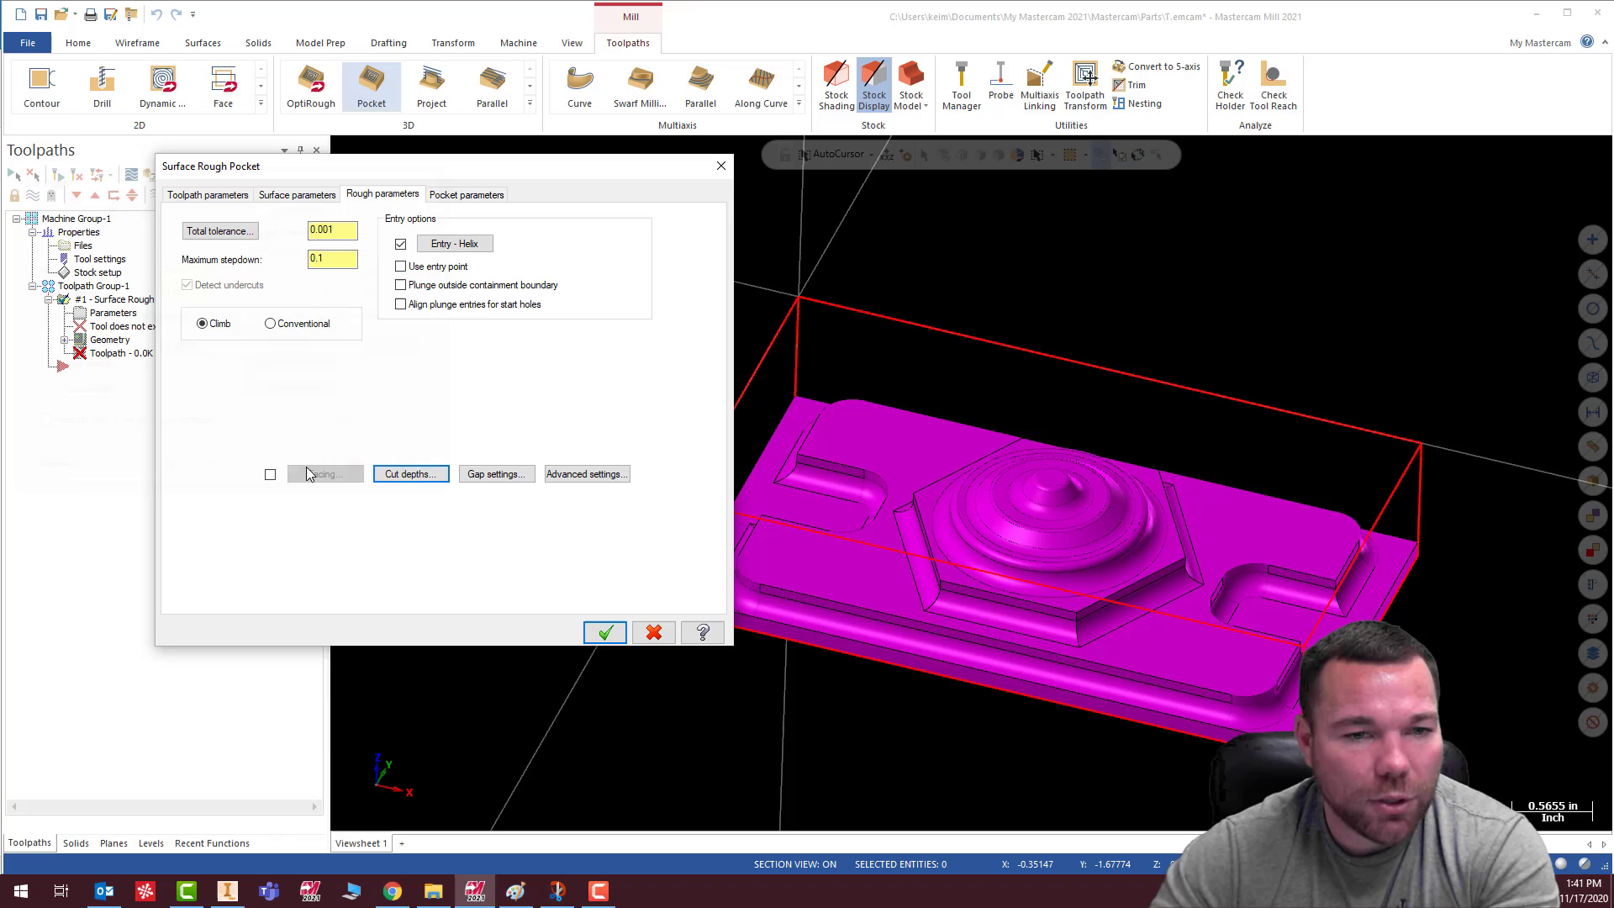
Use the Constant Overlap Spiral cutting method with 35% stepover, disable the finish passes and generate the rough pocket toolpath
{"action": "left_click", "coordinate": [450, 195]}
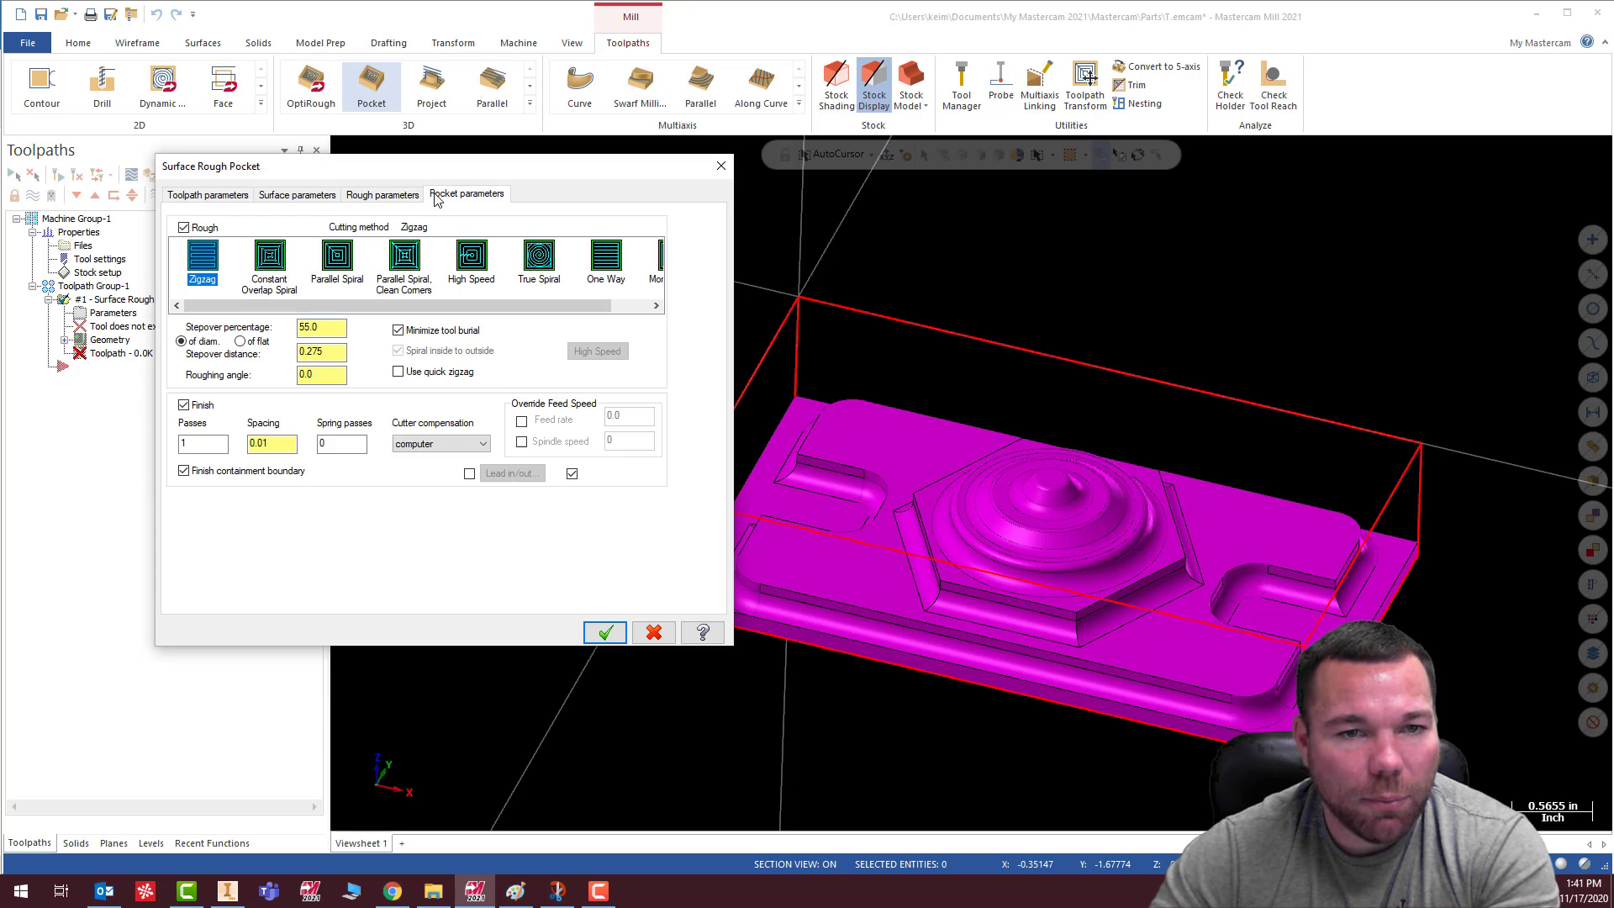
{"action": "left_click", "coordinate": [268, 269]}
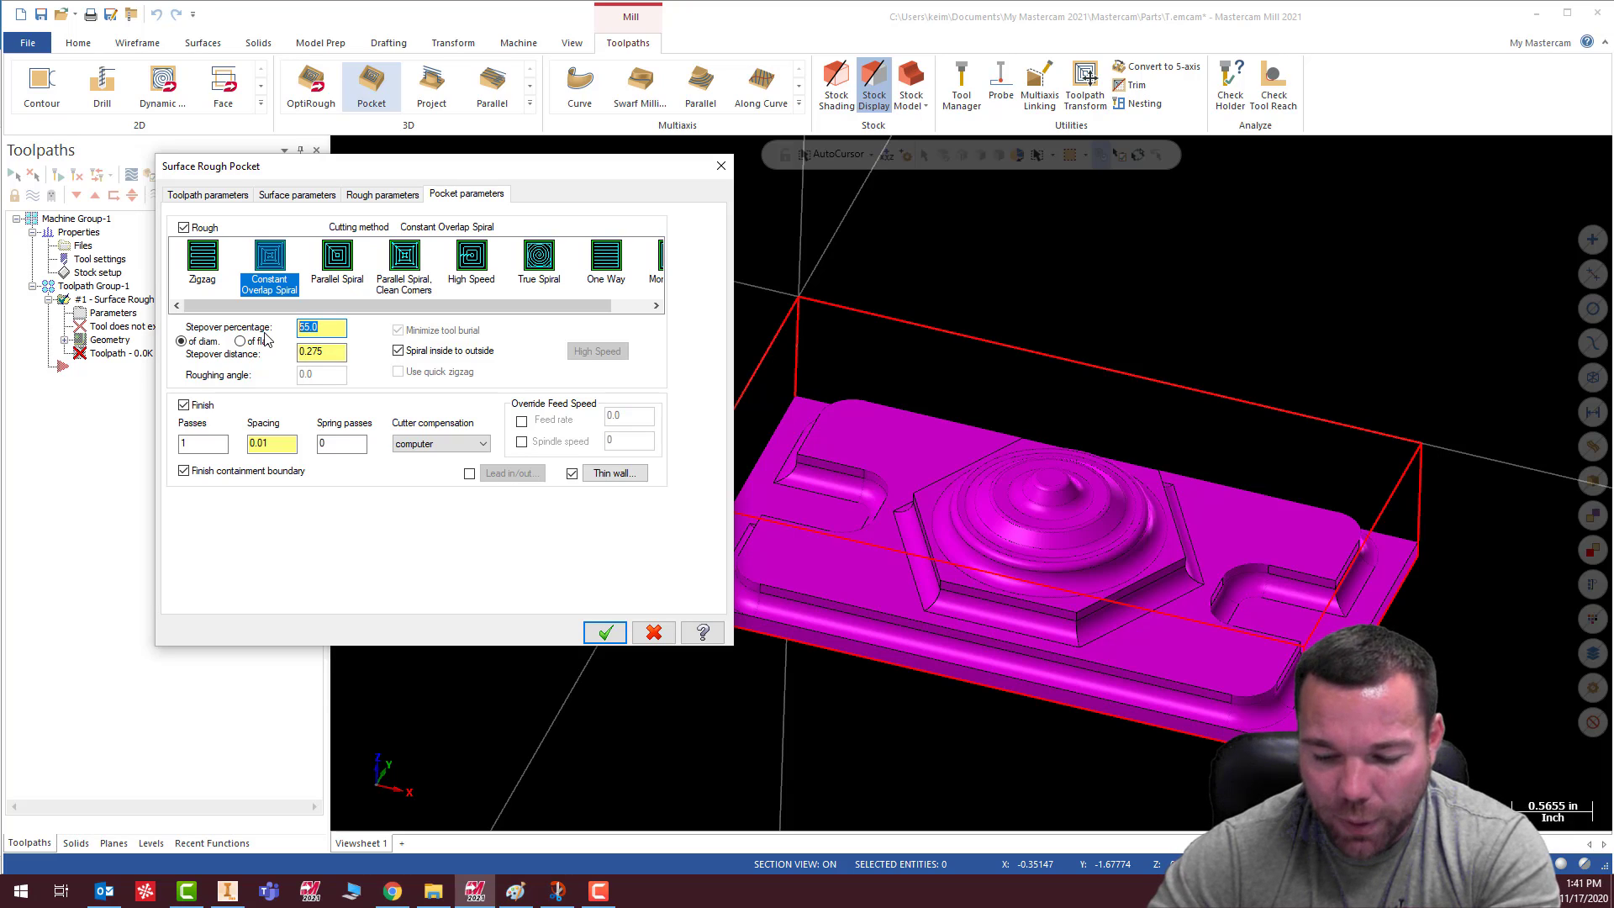
{"action": "type", "text": "35"}
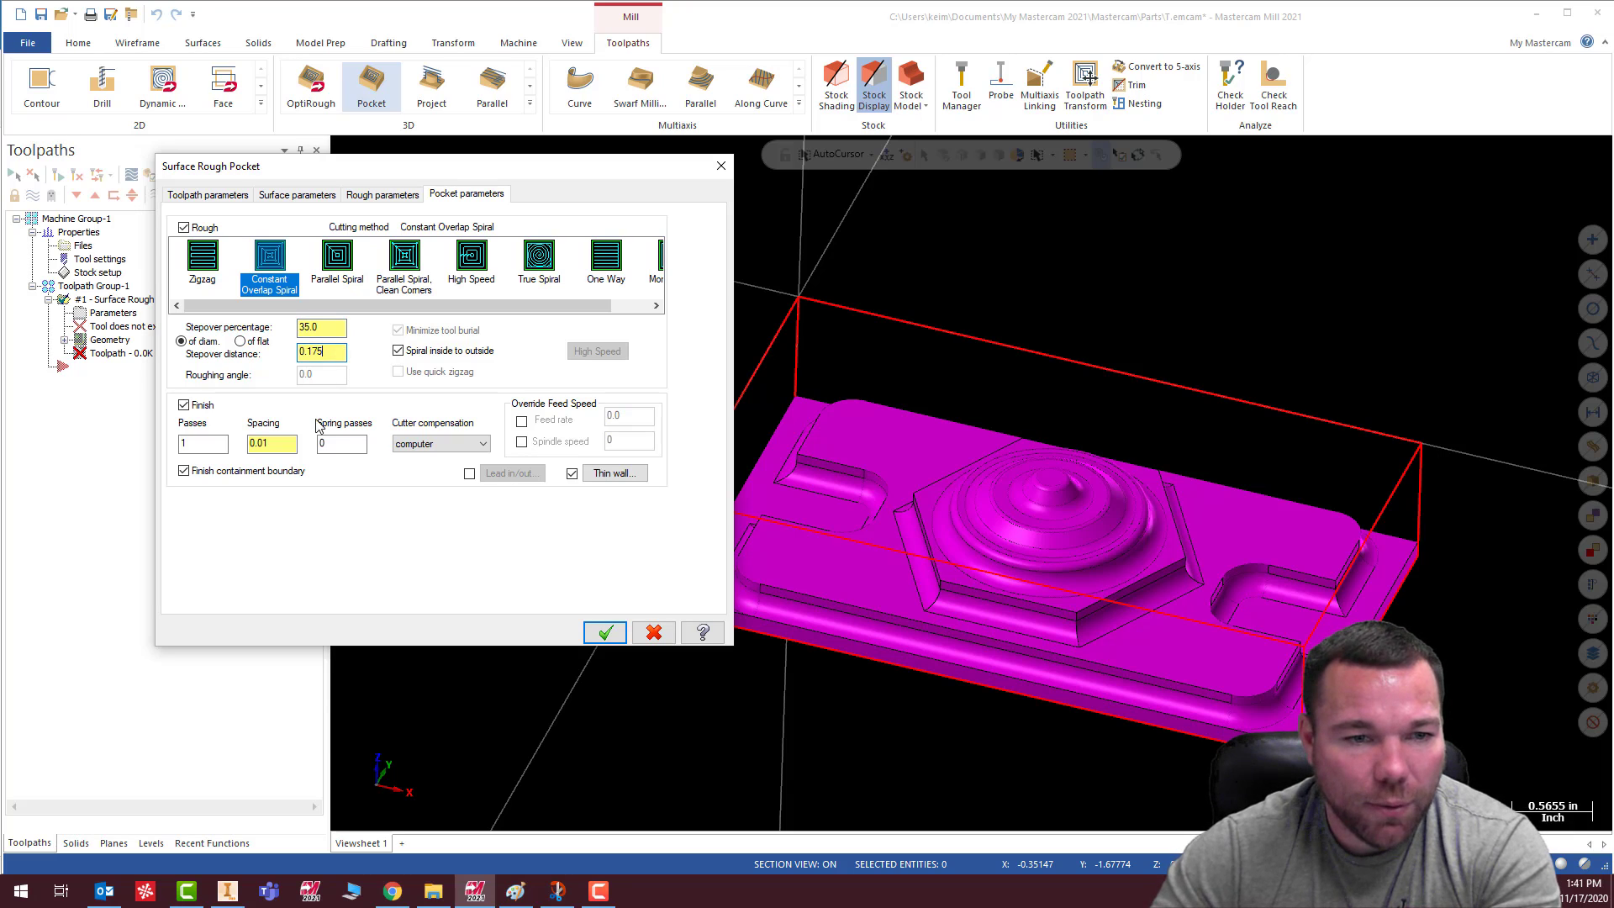
{"action": "left_click", "coordinate": [185, 405]}
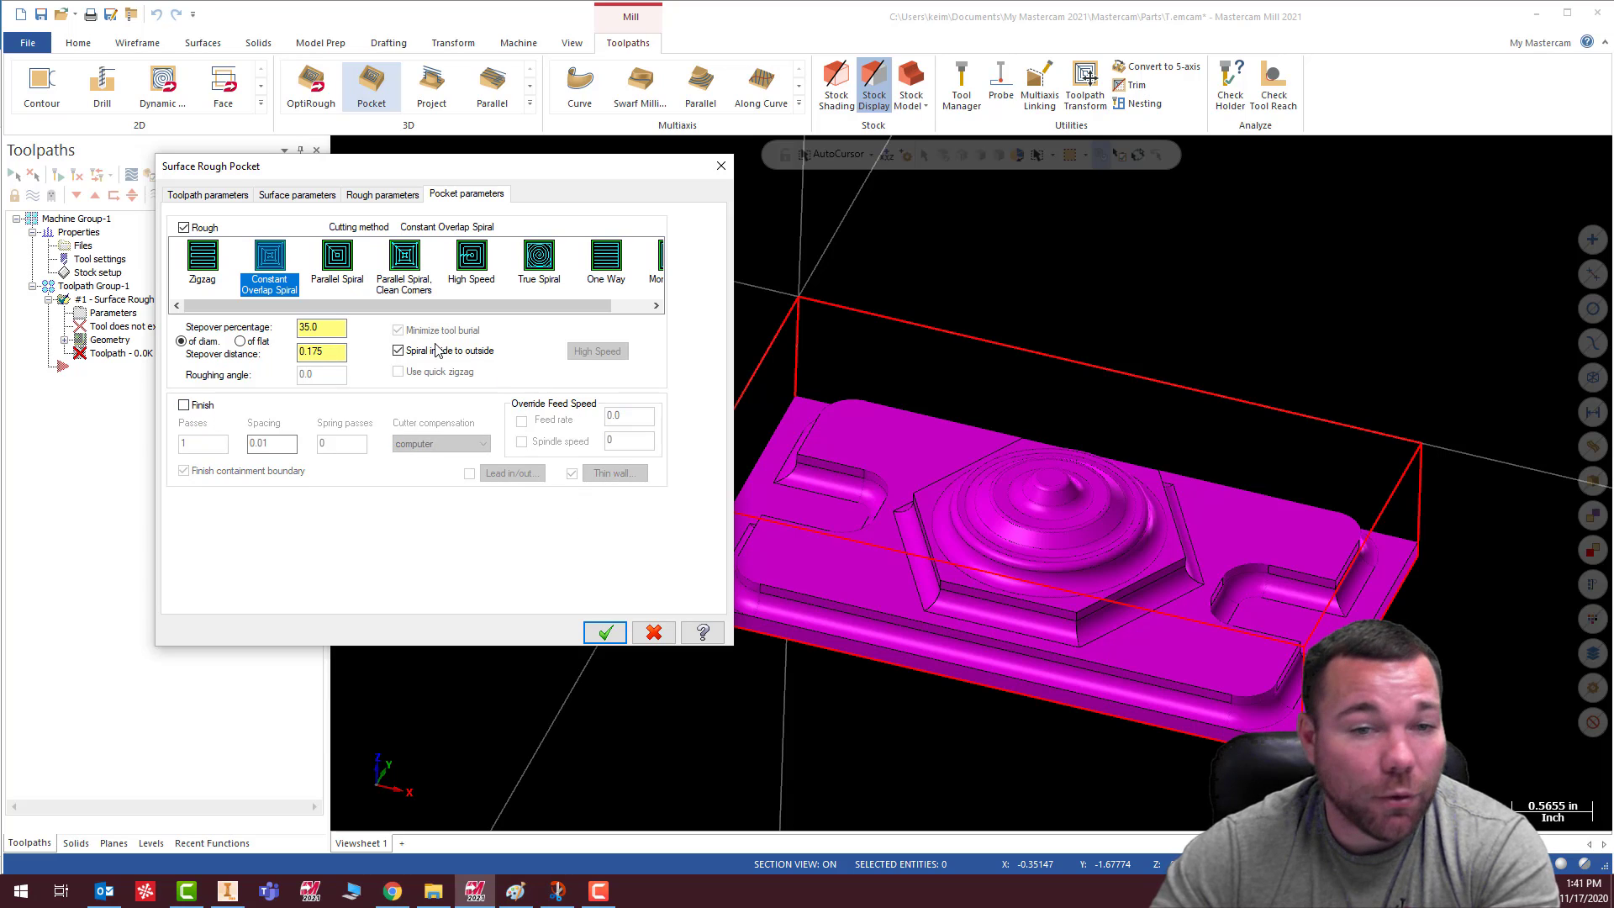
{"action": "left_click", "coordinate": [606, 633]}
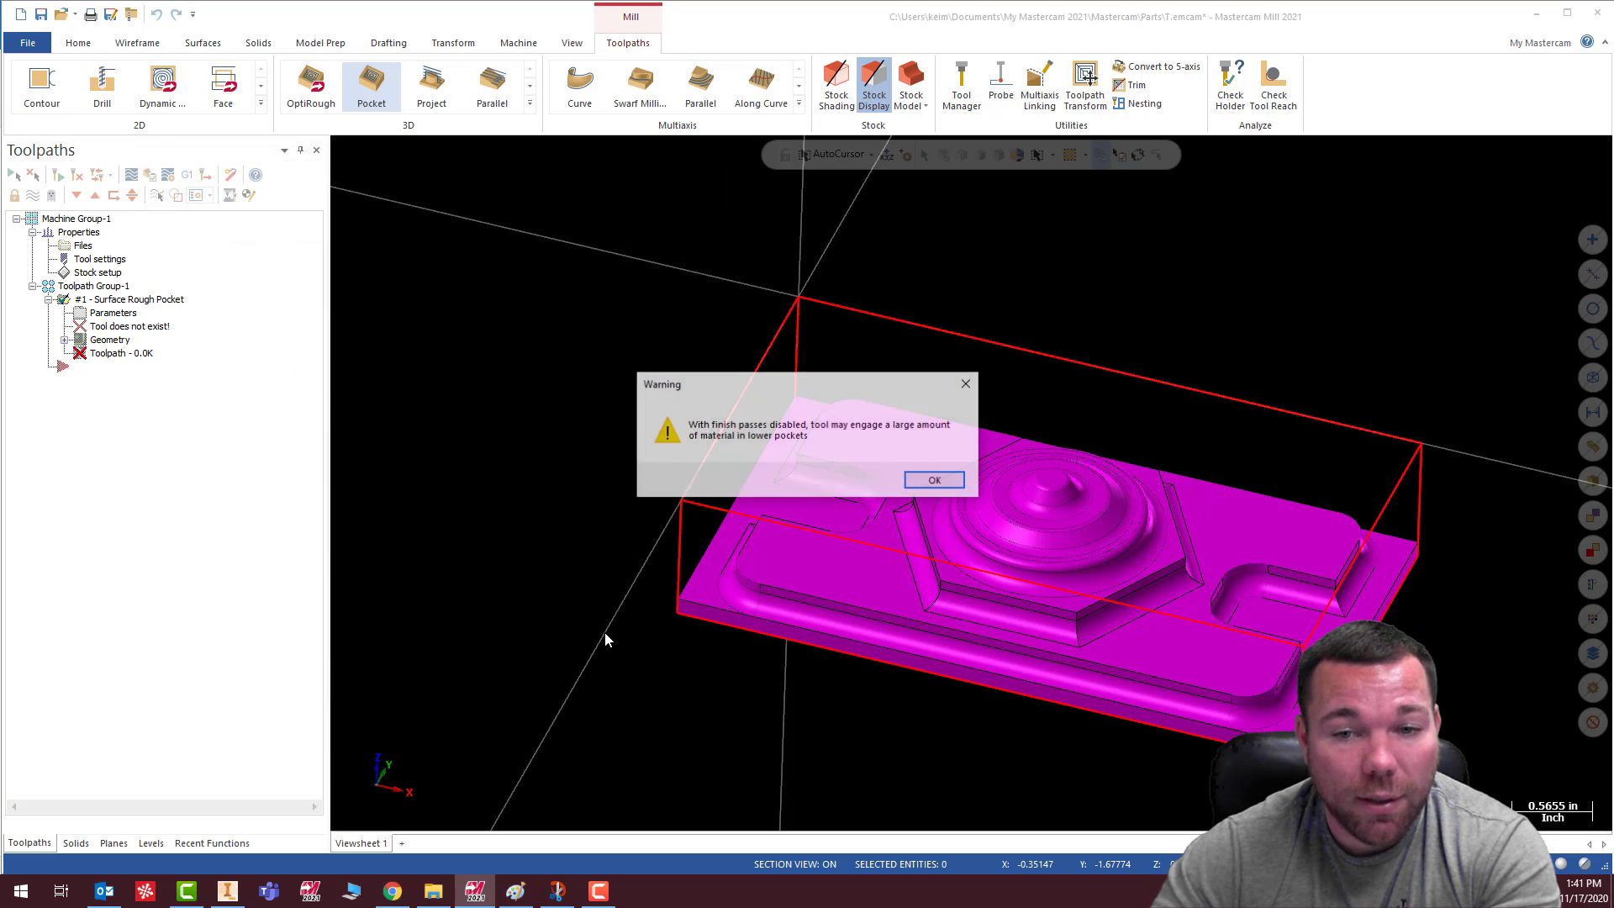
{"action": "left_click", "coordinate": [917, 482]}
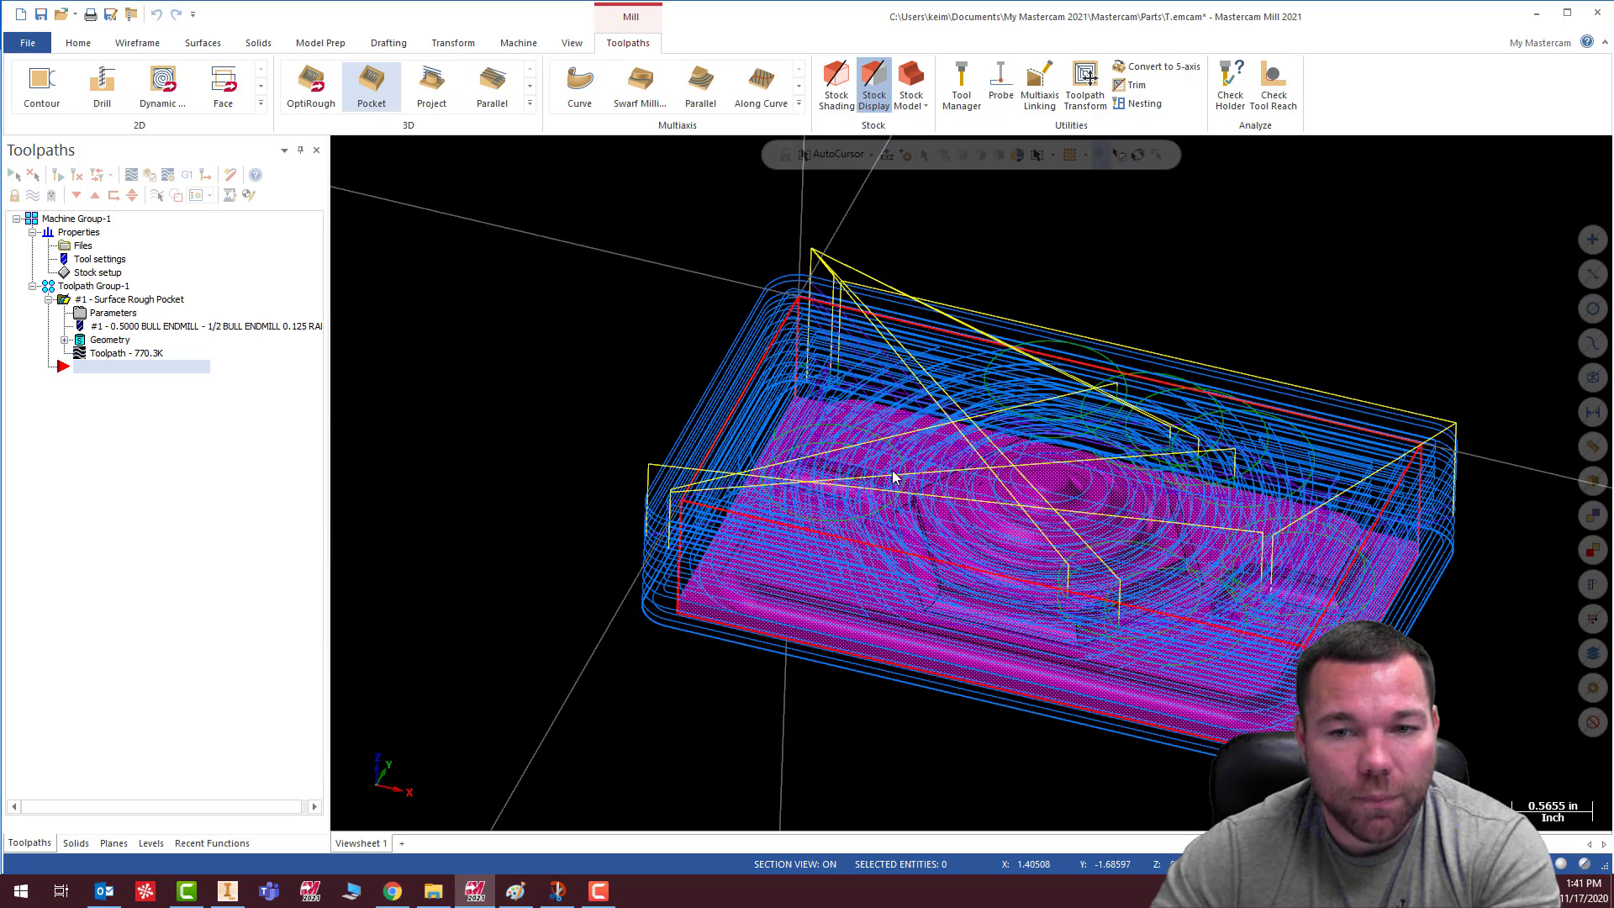
Reopen and accept the surface rough pocket's parameters, and regenerate the toolpath
{"action": "left_click", "coordinate": [112, 313]}
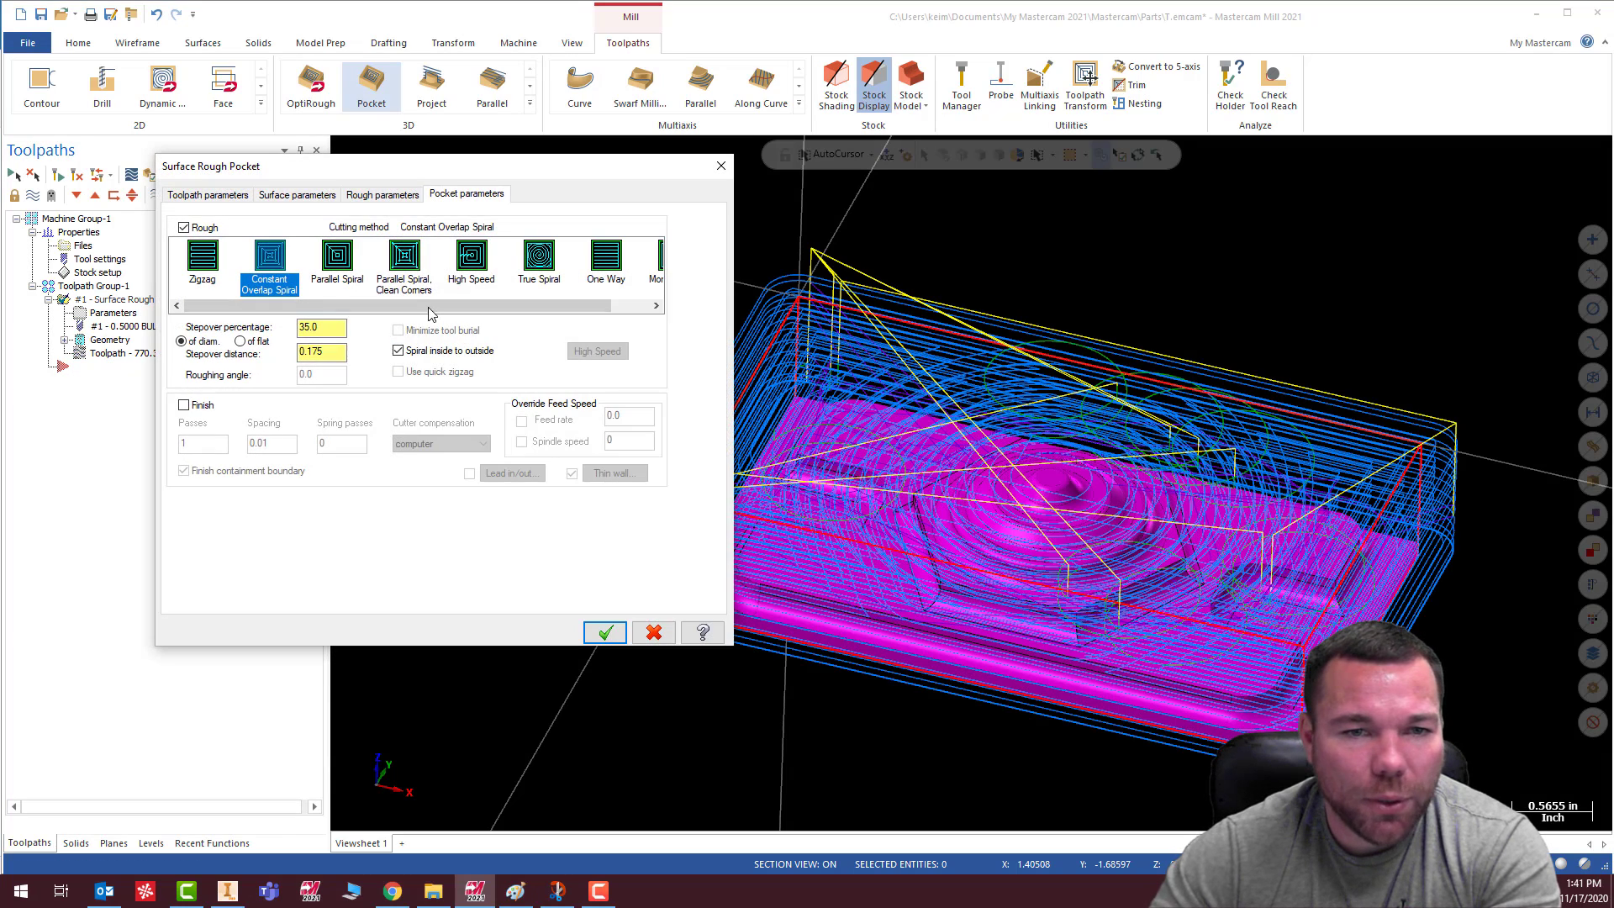
{"action": "left_click", "coordinate": [605, 632]}
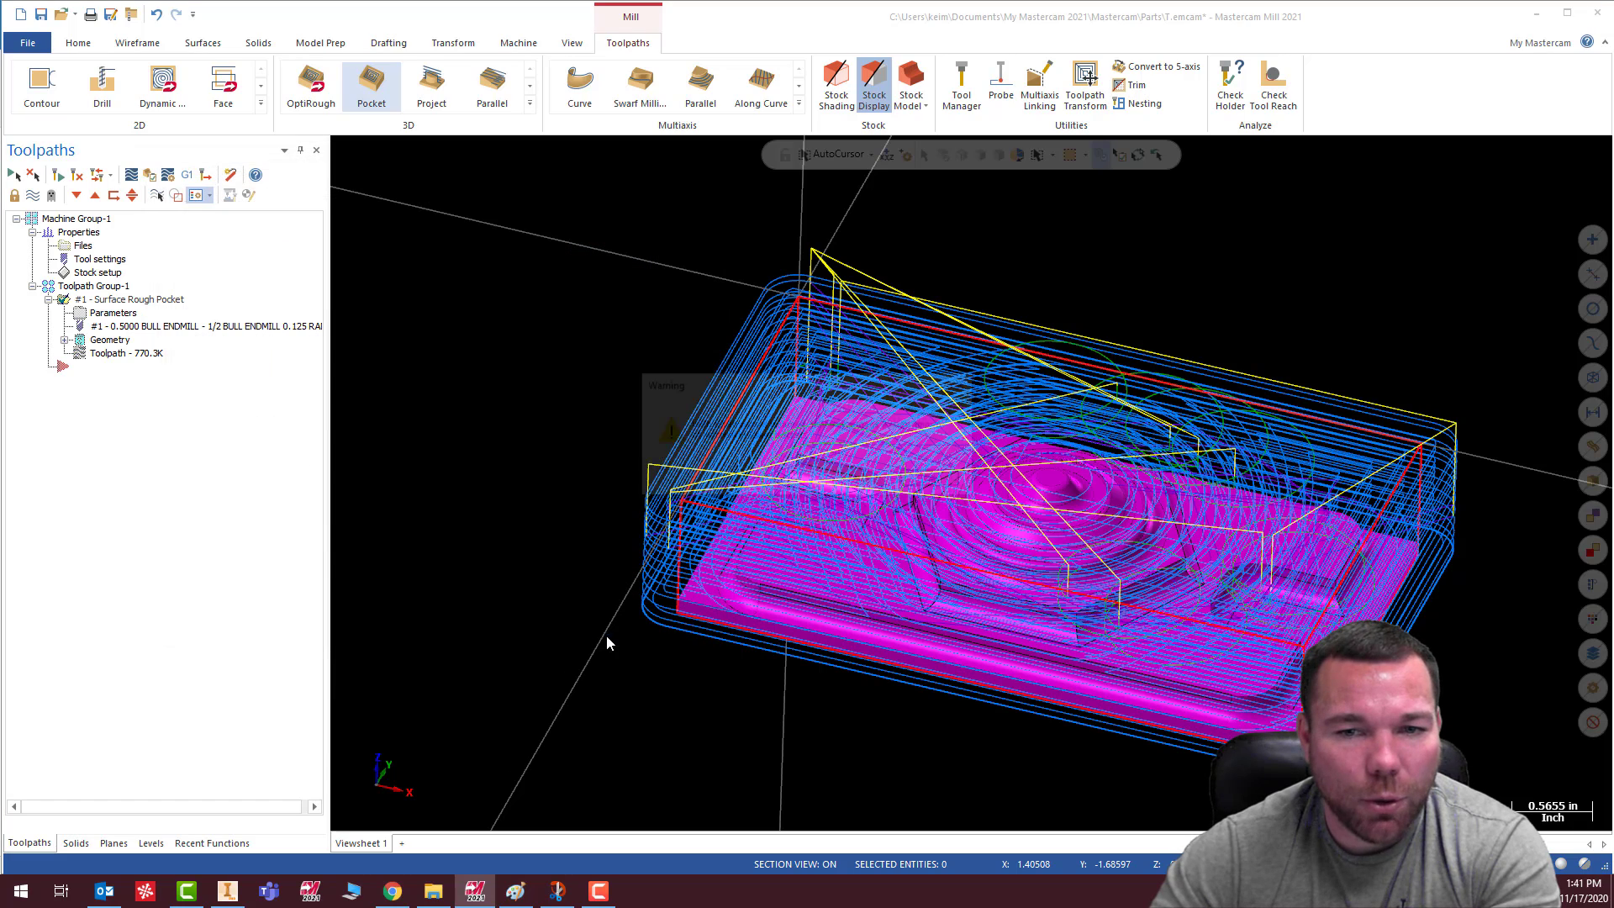
{"action": "left_click", "coordinate": [930, 475]}
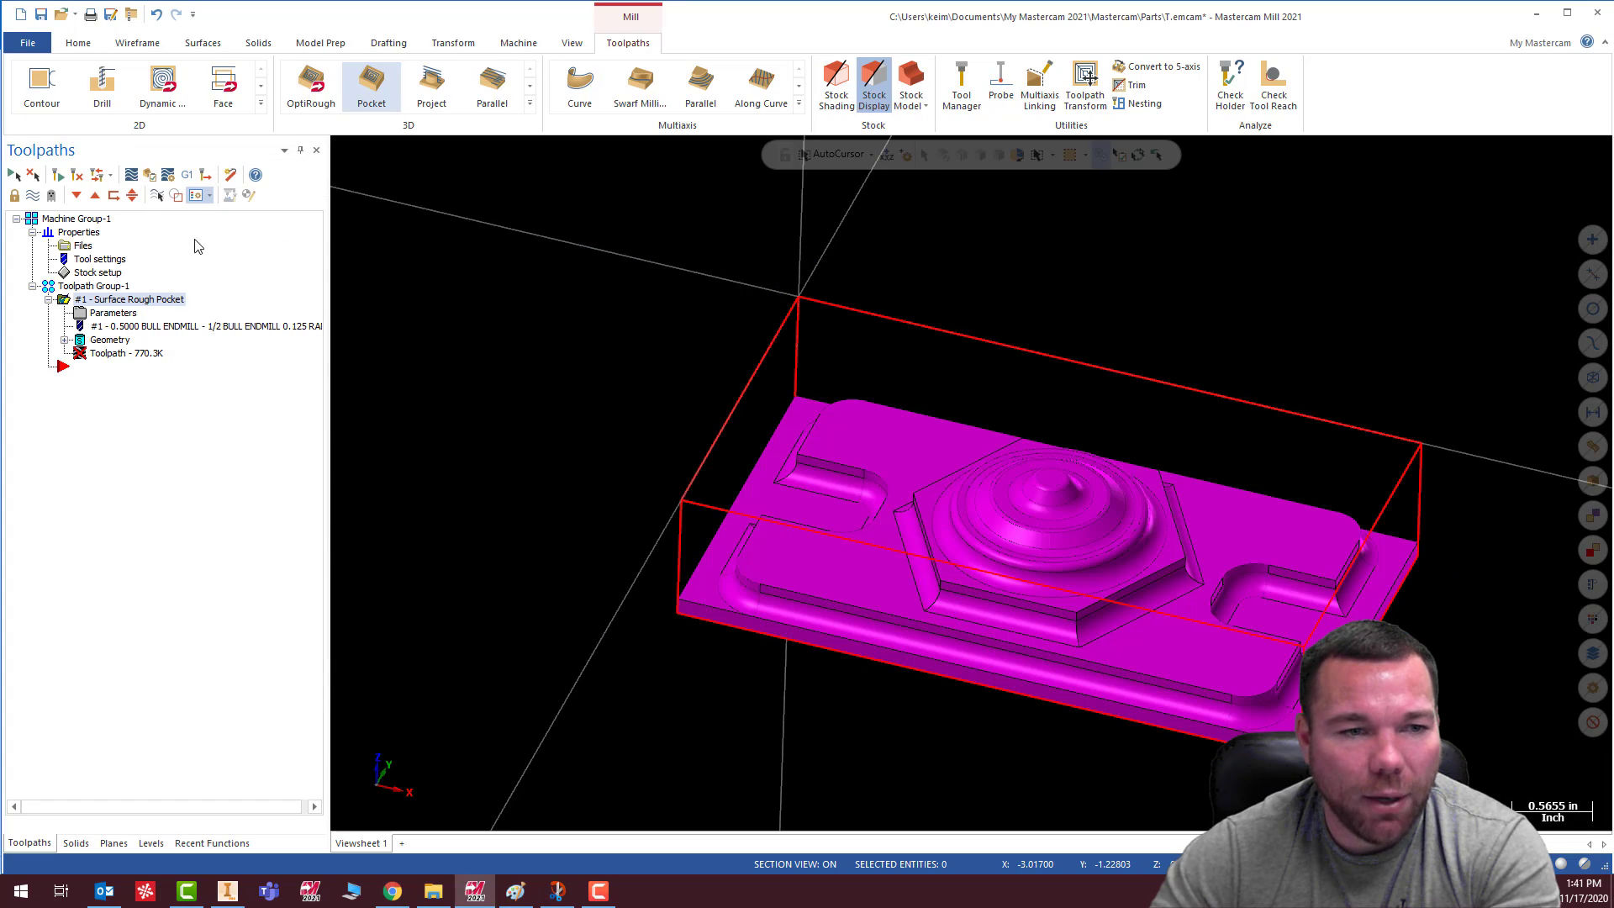
{"action": "left_click", "coordinate": [59, 176]}
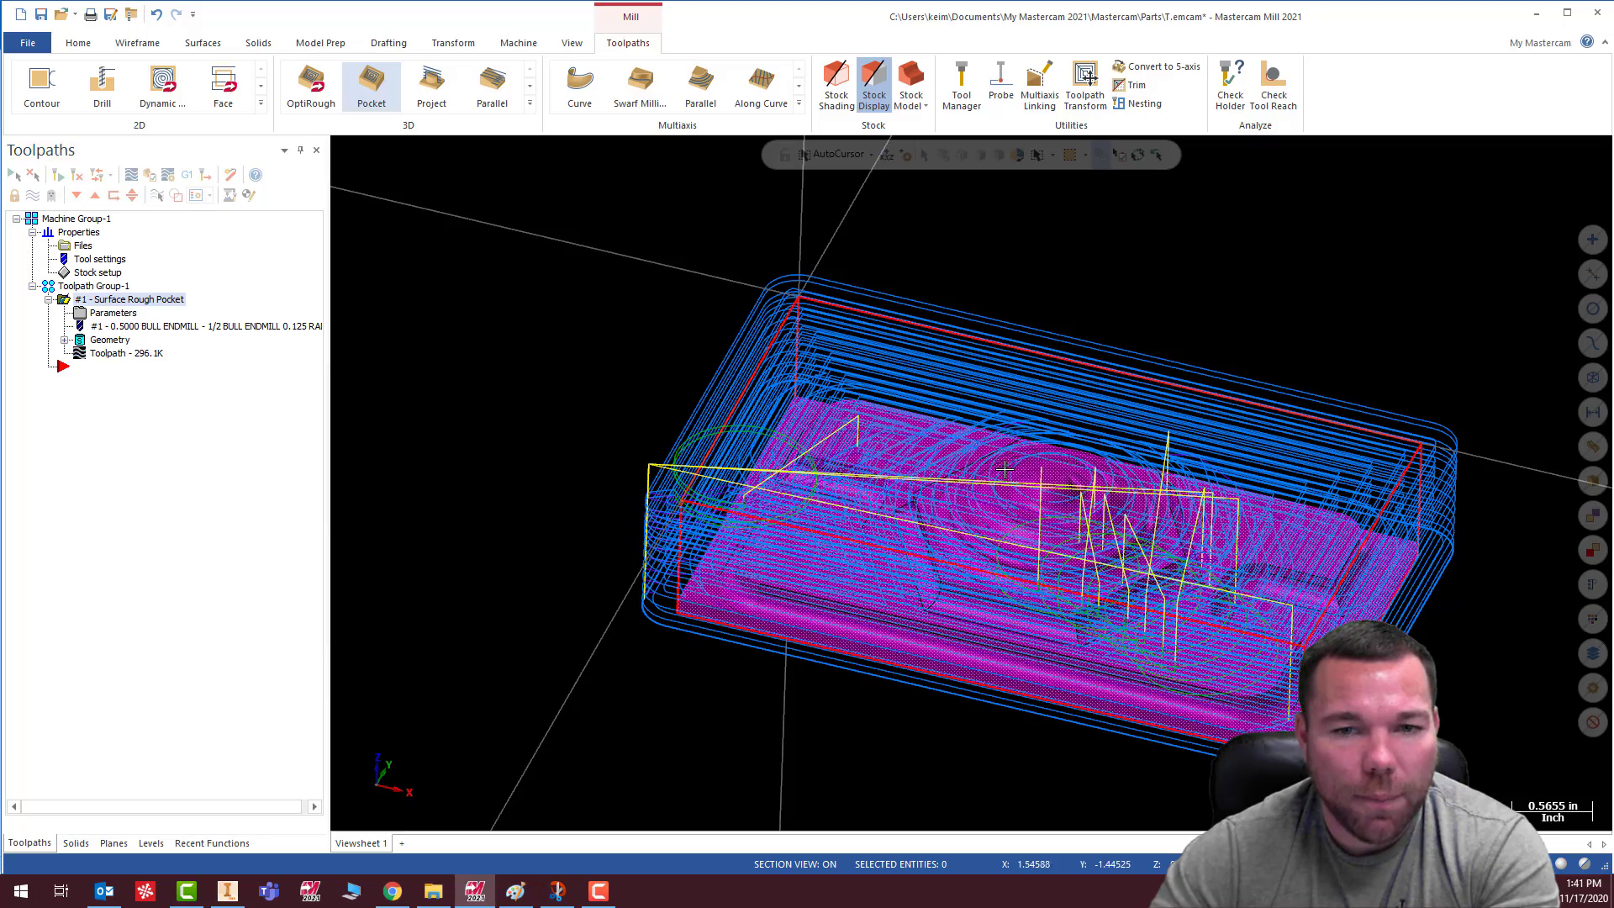
{"action": "middle_click_drag", "start_coordinate": [1127, 577], "coordinate": [966, 530]}
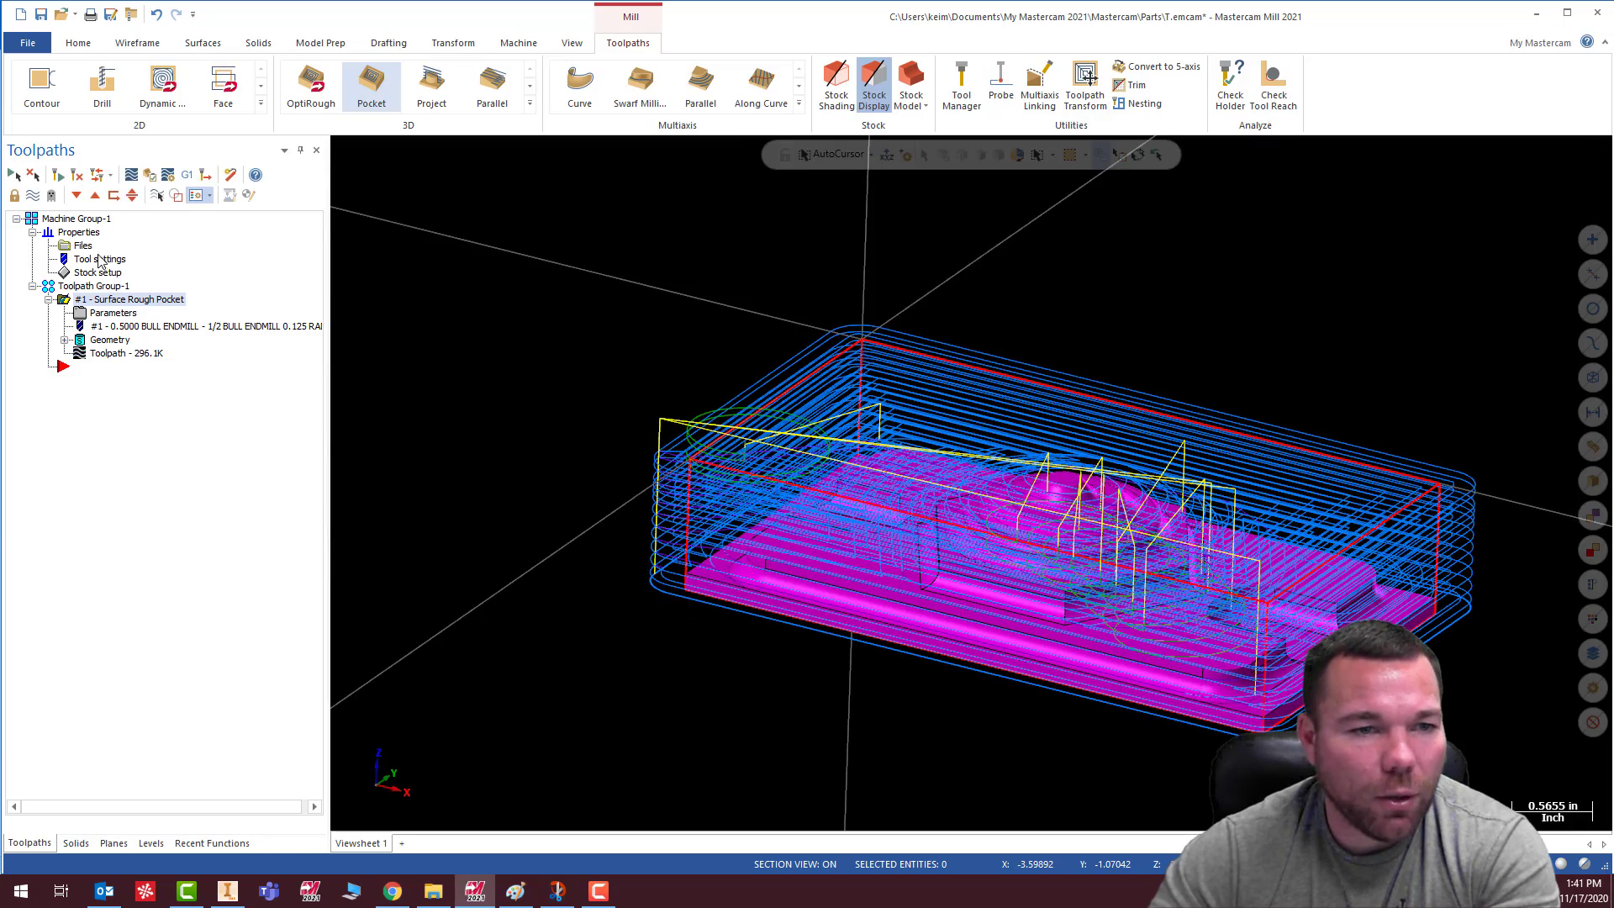
Verify the rough pocket in the simulator, examine the machined stock around the central stepped boss, and return to the part
{"action": "left_click", "coordinate": [133, 176]}
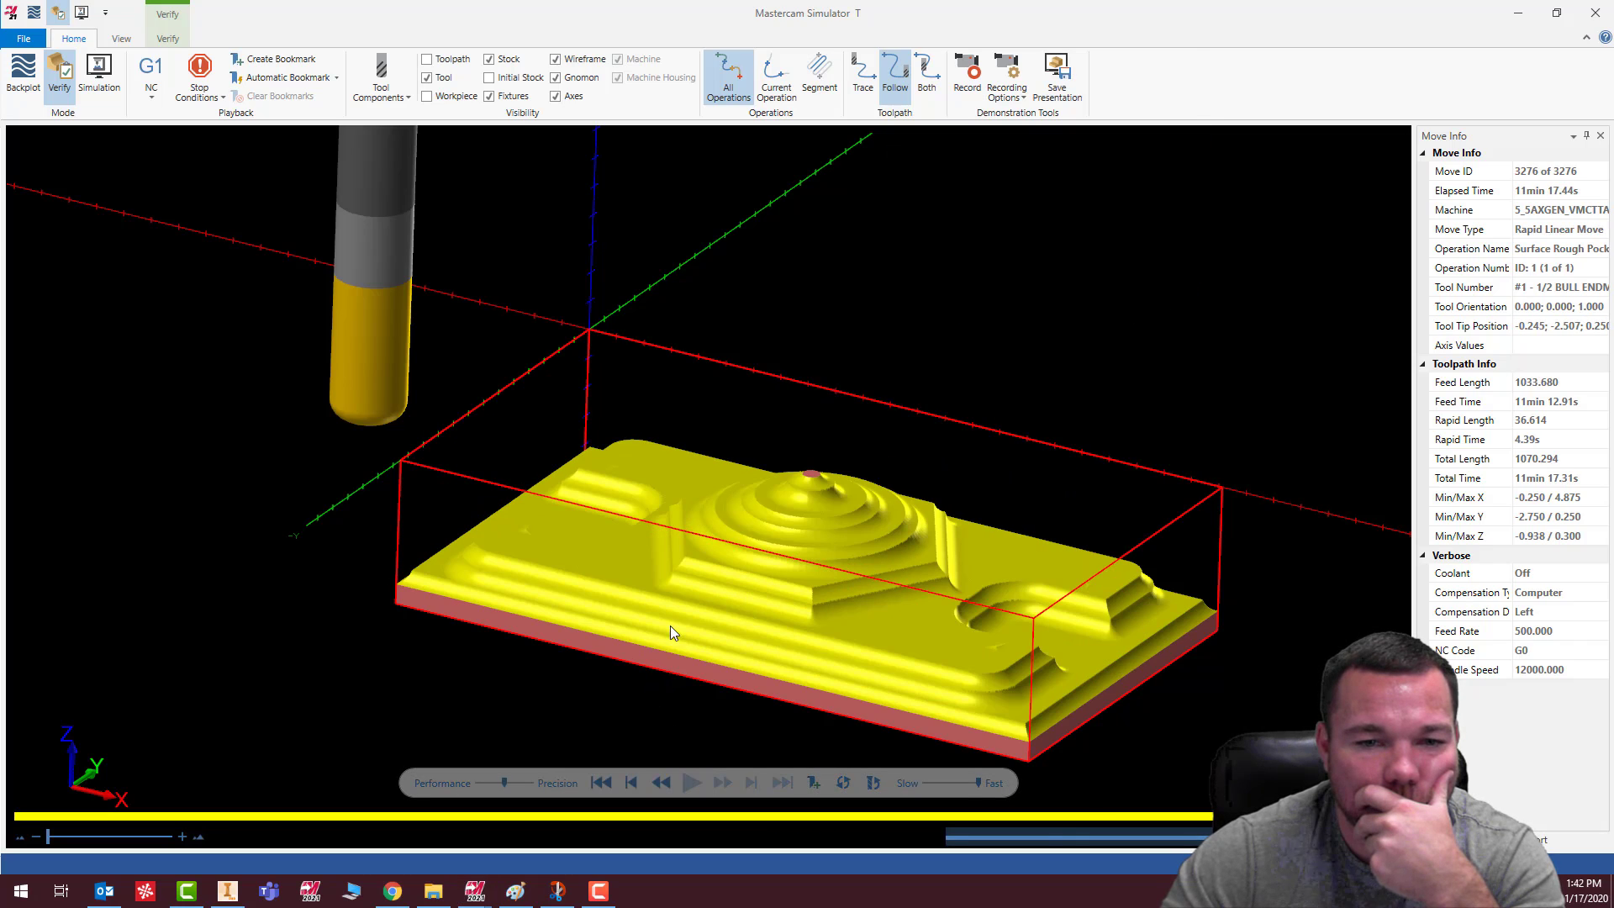
{"action": "mouse_move", "coordinate": [836, 450]}
{"action": "middle_mouse_down"}
{"action": "mouse_move", "coordinate": [812, 526]}
{"action": "mouse_move", "coordinate": [822, 468]}
{"action": "middle_mouse_up"}
{"action": "scroll", "coordinate": [755, 593], "scroll_direction": "up", "scroll_amount": 3}
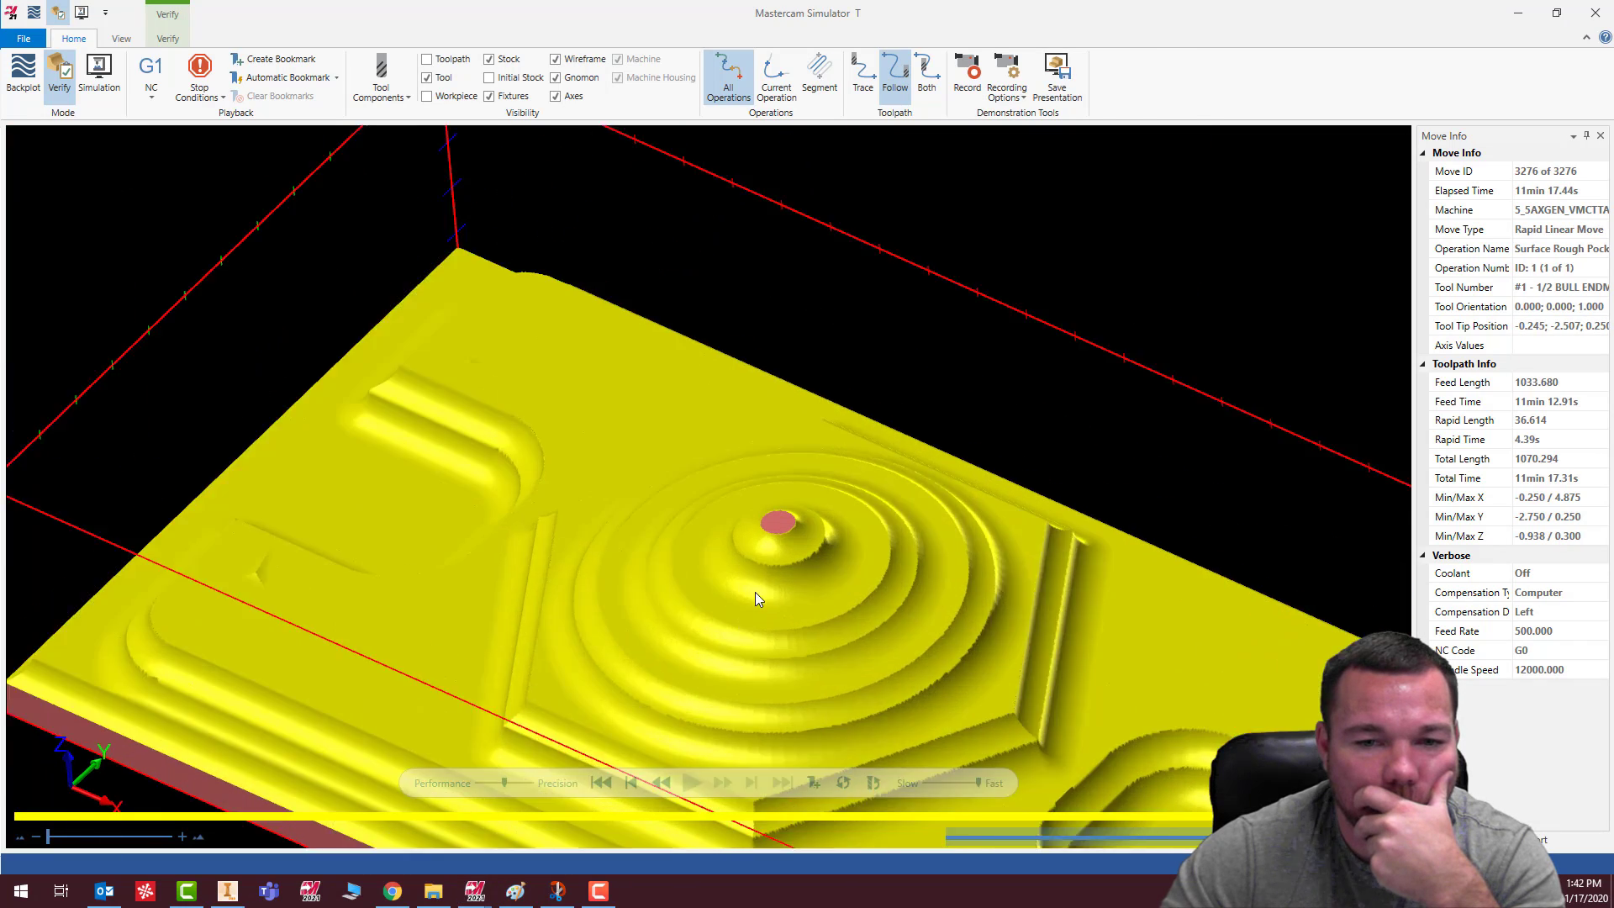
{"action": "scroll", "coordinate": [755, 593], "scroll_direction": "up", "scroll_amount": 4}
{"action": "mouse_move", "coordinate": [773, 526]}
{"action": "middle_mouse_down"}
{"action": "mouse_move", "coordinate": [793, 502]}
{"action": "mouse_move", "coordinate": [790, 530]}
{"action": "middle_mouse_up"}
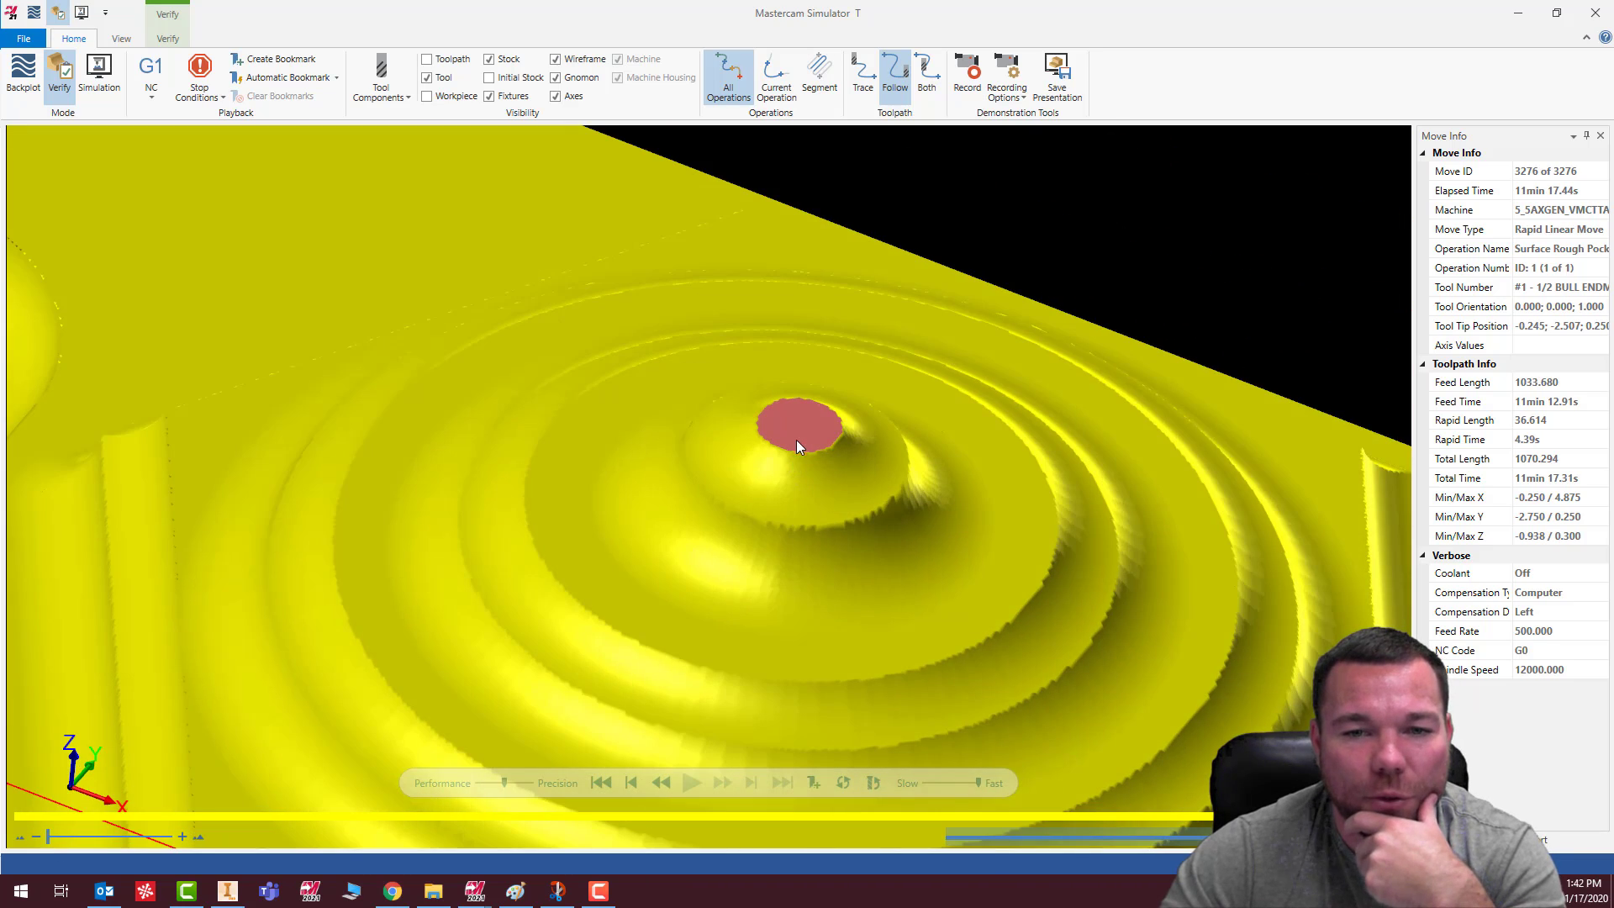
{"action": "scroll", "coordinate": [795, 441], "scroll_direction": "down", "scroll_amount": 5}
{"action": "scroll", "coordinate": [769, 437], "scroll_direction": "up", "scroll_amount": 4}
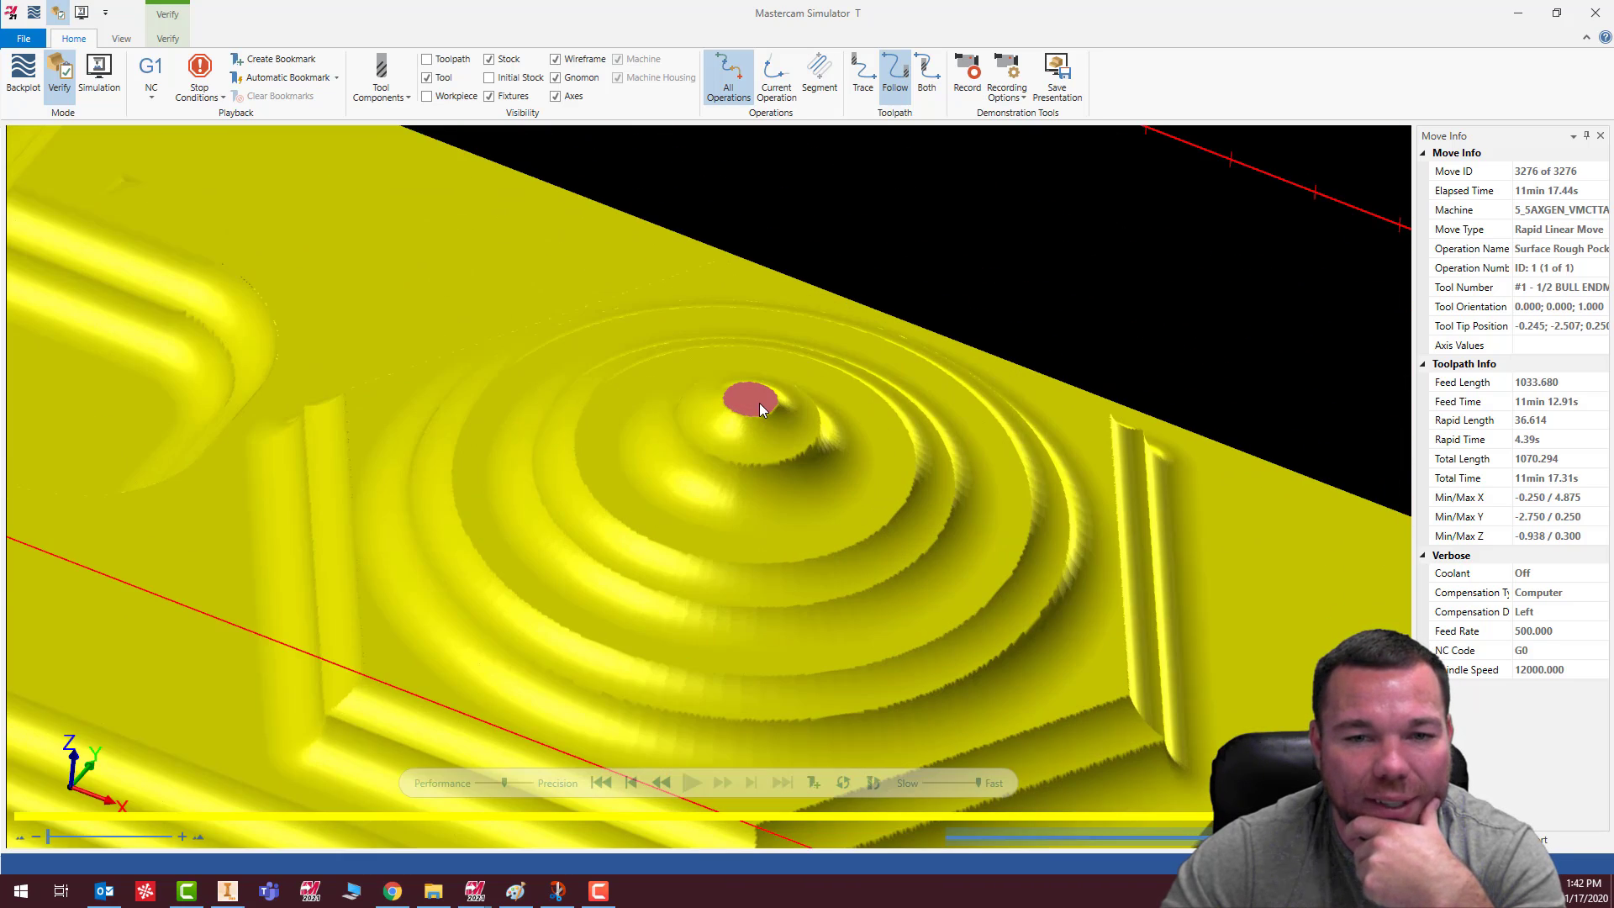
{"action": "scroll", "coordinate": [759, 402], "scroll_direction": "down", "scroll_amount": 5}
{"action": "mouse_move", "coordinate": [730, 469]}
{"action": "middle_mouse_down"}
{"action": "mouse_move", "coordinate": [730, 434]}
{"action": "mouse_move", "coordinate": [673, 436]}
{"action": "mouse_move", "coordinate": [750, 422]}
{"action": "mouse_move", "coordinate": [749, 448]}
{"action": "mouse_move", "coordinate": [815, 455]}
{"action": "mouse_move", "coordinate": [756, 435]}
{"action": "mouse_move", "coordinate": [766, 469]}
{"action": "mouse_move", "coordinate": [739, 468]}
{"action": "middle_mouse_up"}
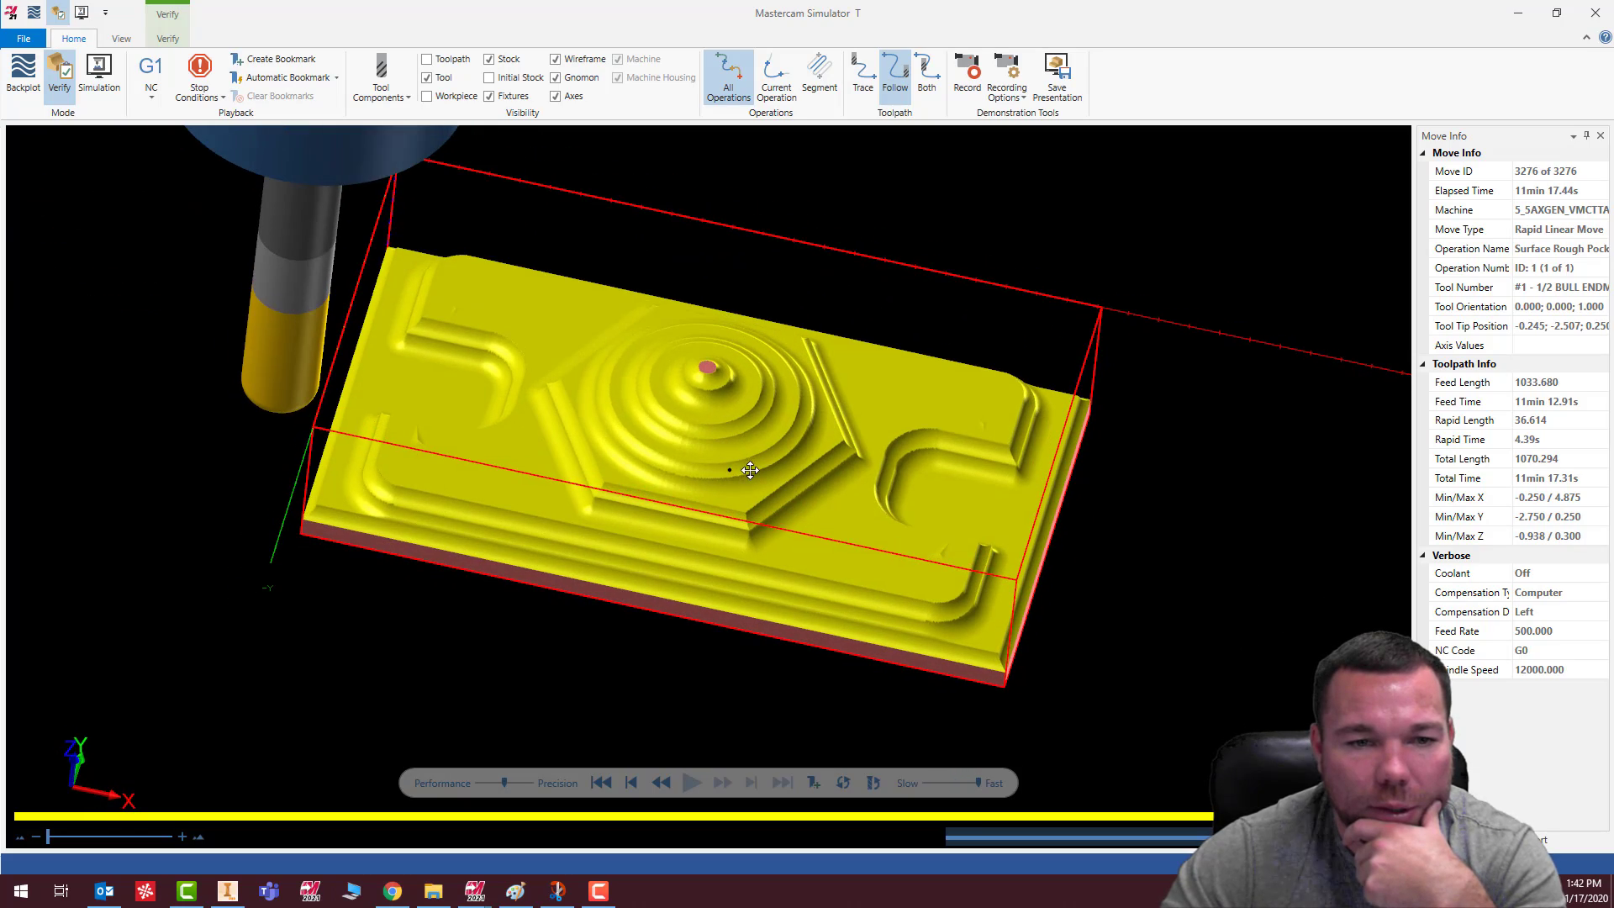
{"action": "left_click", "coordinate": [1597, 17]}
Start a 3D surface finish contour toolpath and select the whole solid body as its drive geometry
{"action": "middle_click_drag", "start_coordinate": [765, 512], "coordinate": [461, 345]}
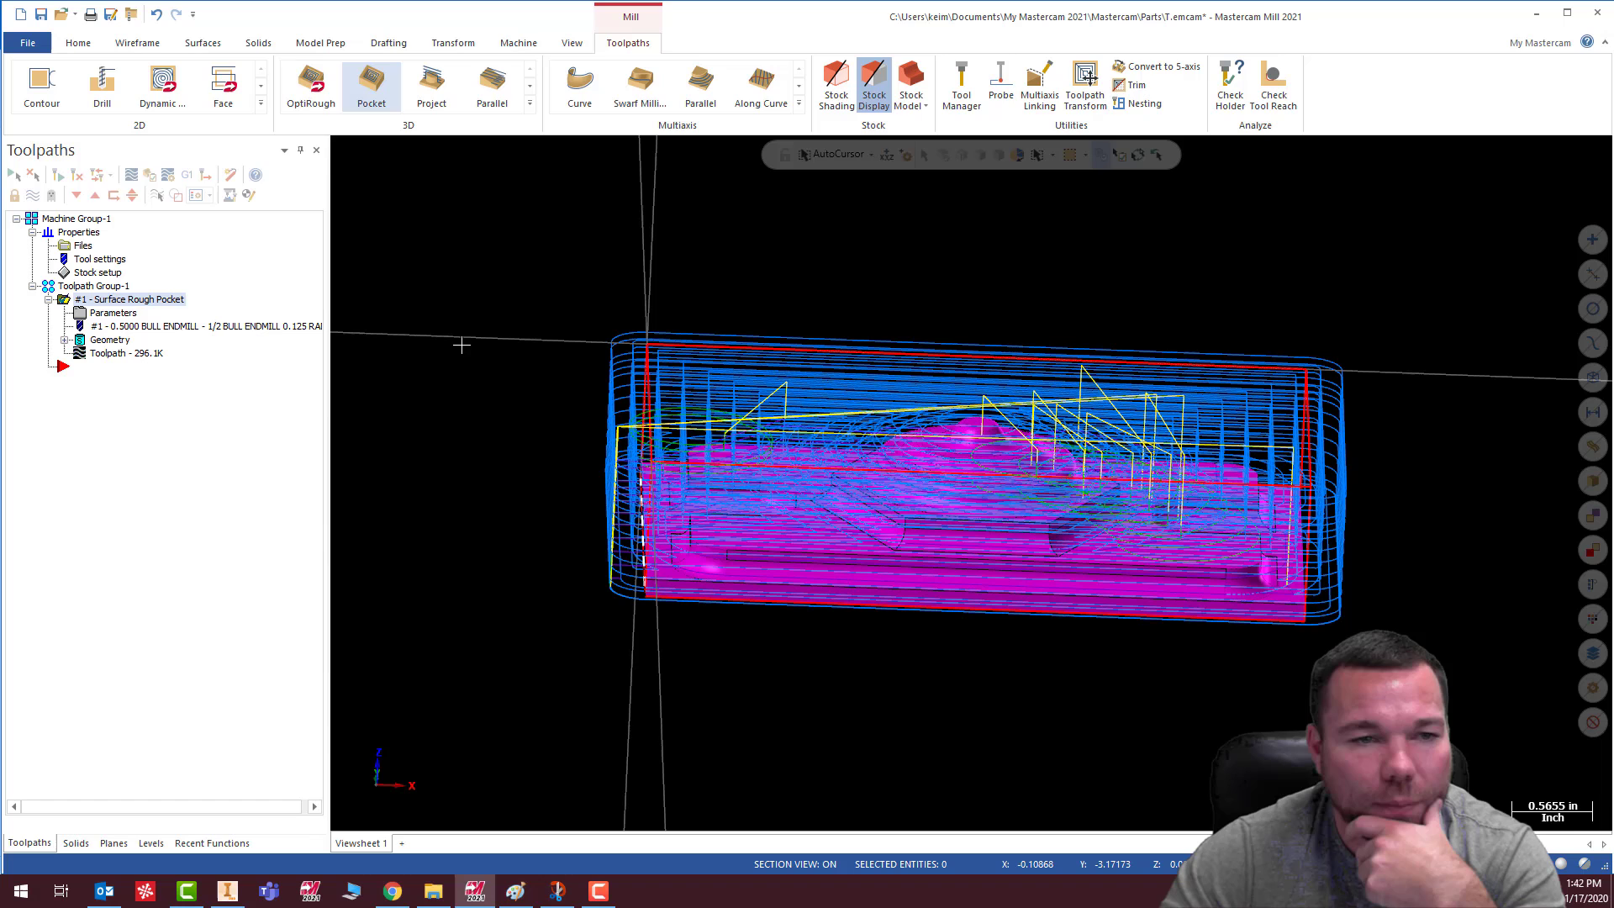
{"action": "left_click", "coordinate": [529, 103]}
{"action": "left_click", "coordinate": [431, 267]}
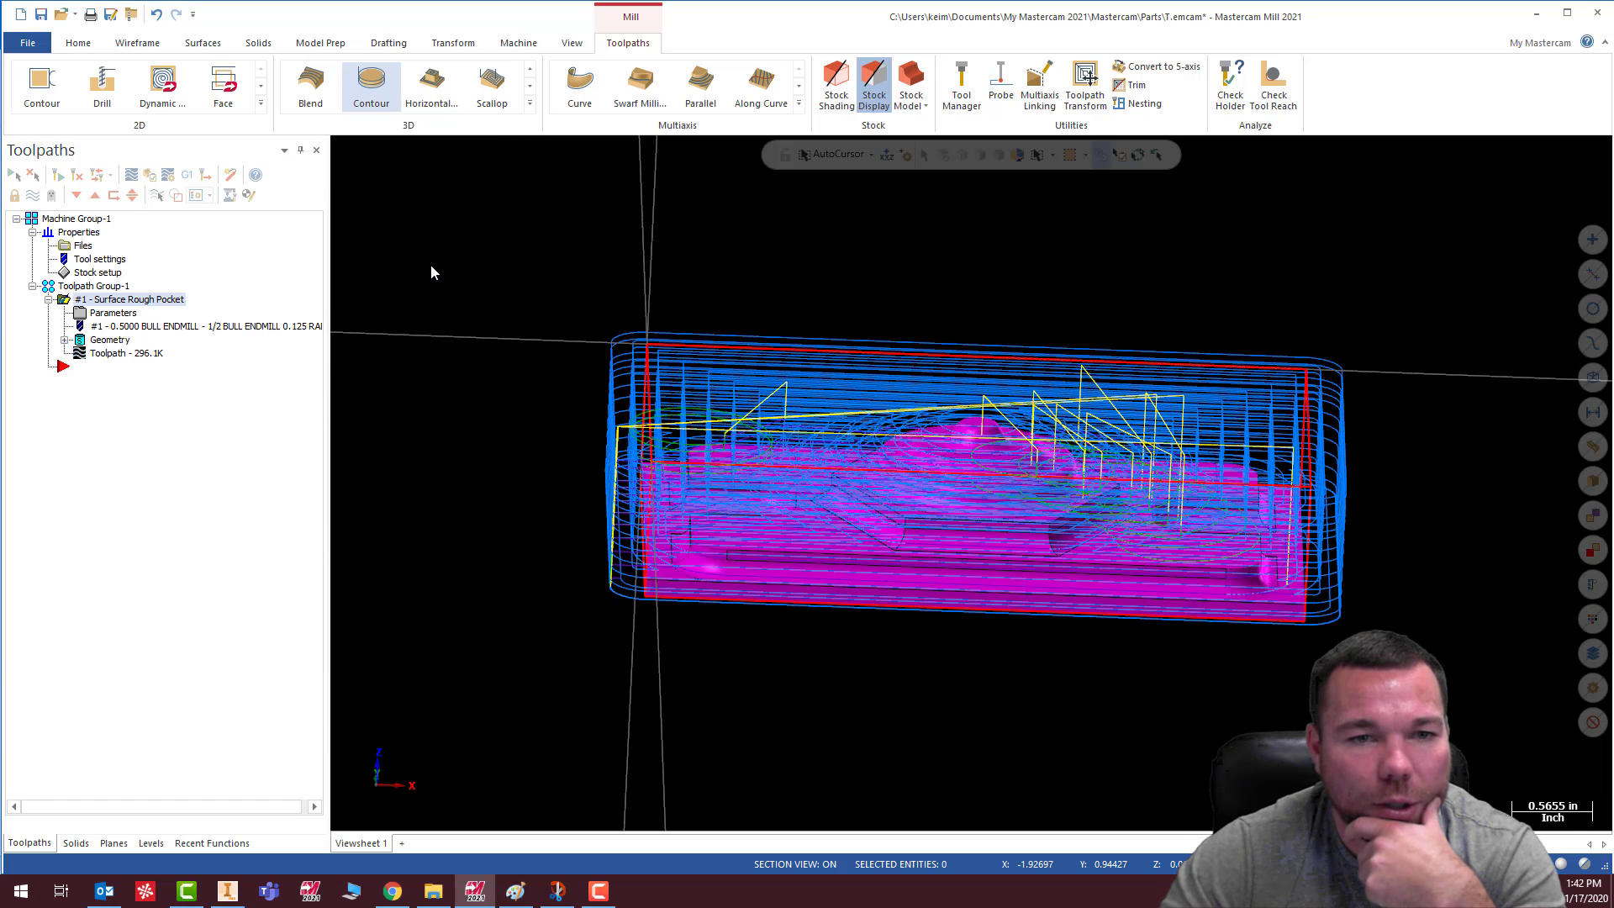
{"action": "triple_click", "coordinate": [812, 533]}
{"action": "left_click", "coordinate": [912, 189]}
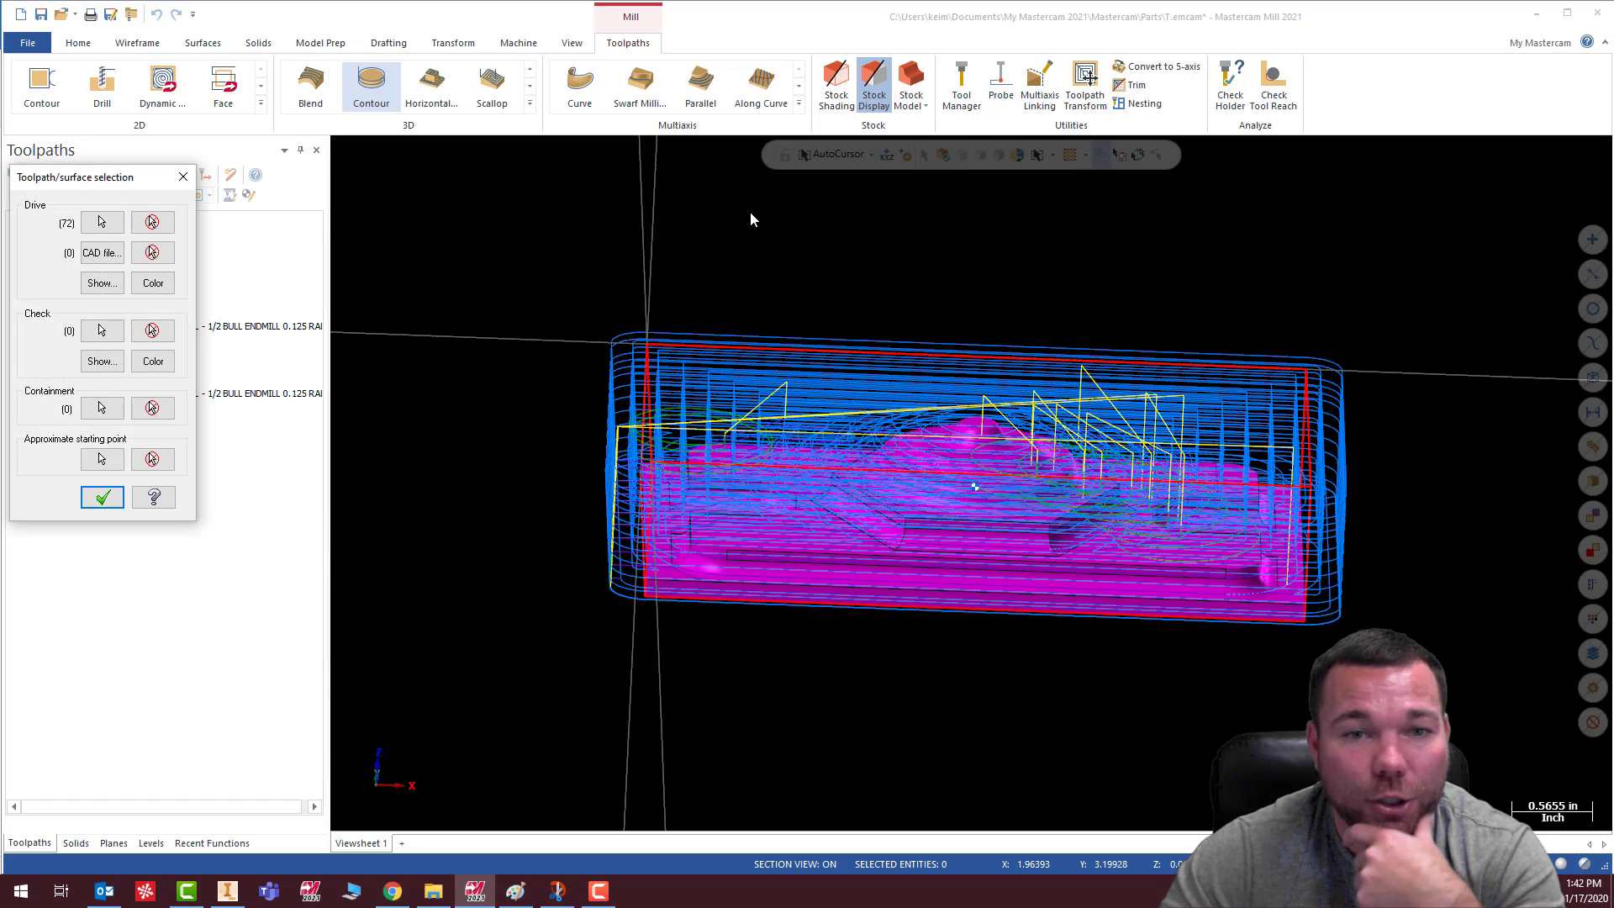
Chain the bounding box's upper rectangle as the finish contour's containment boundary and accept the surface selections
{"action": "left_click", "coordinate": [102, 409]}
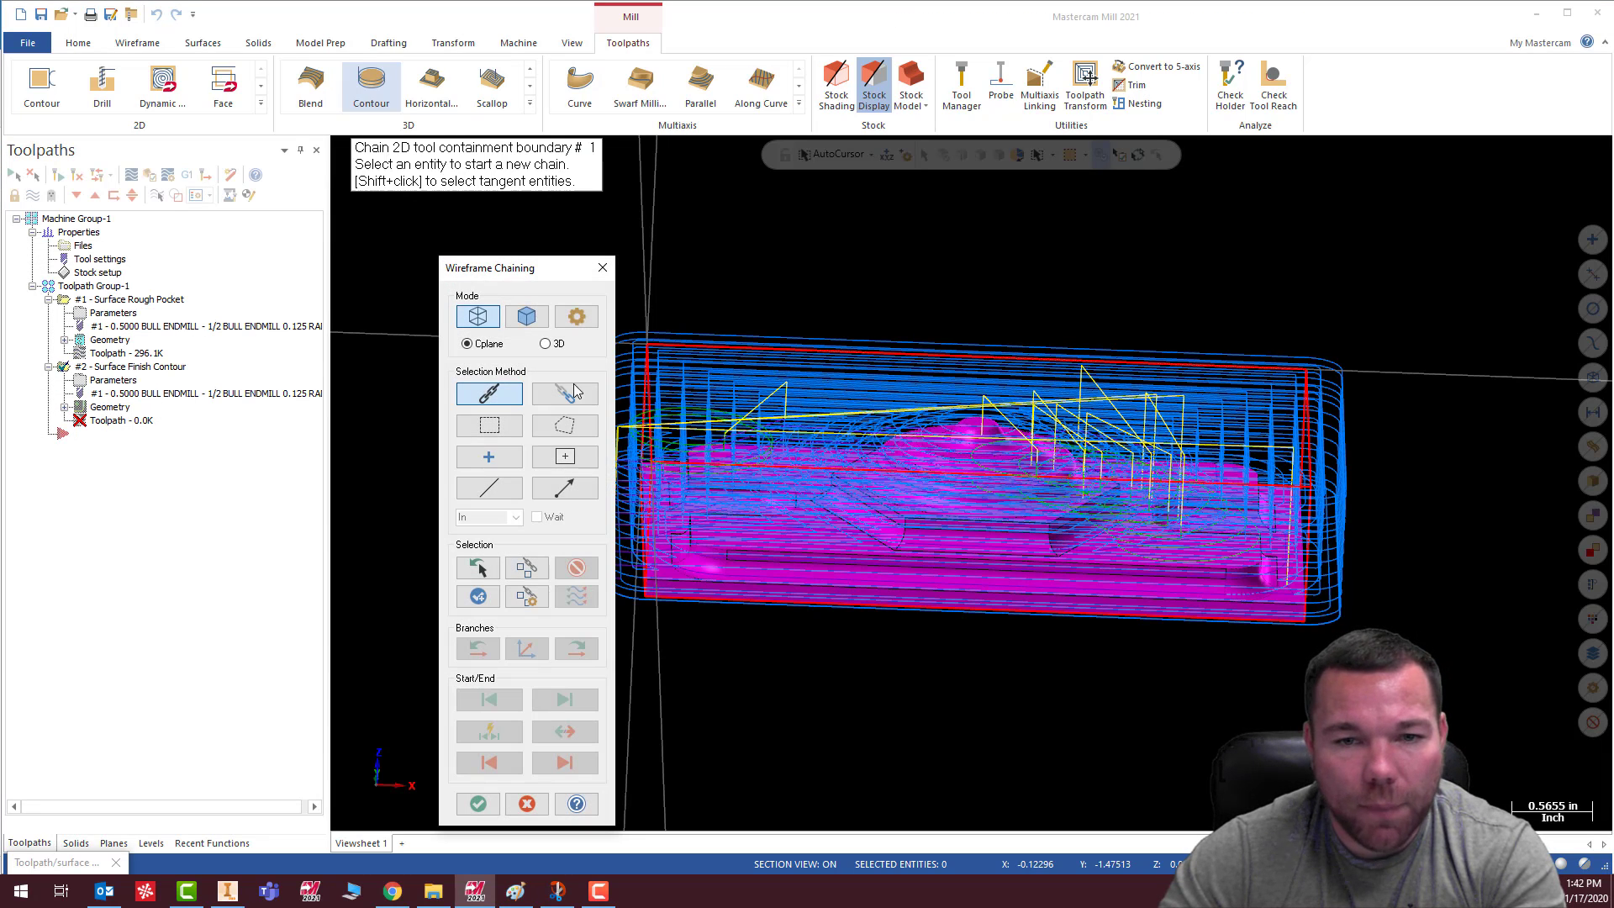
{"action": "left_click", "coordinate": [982, 353]}
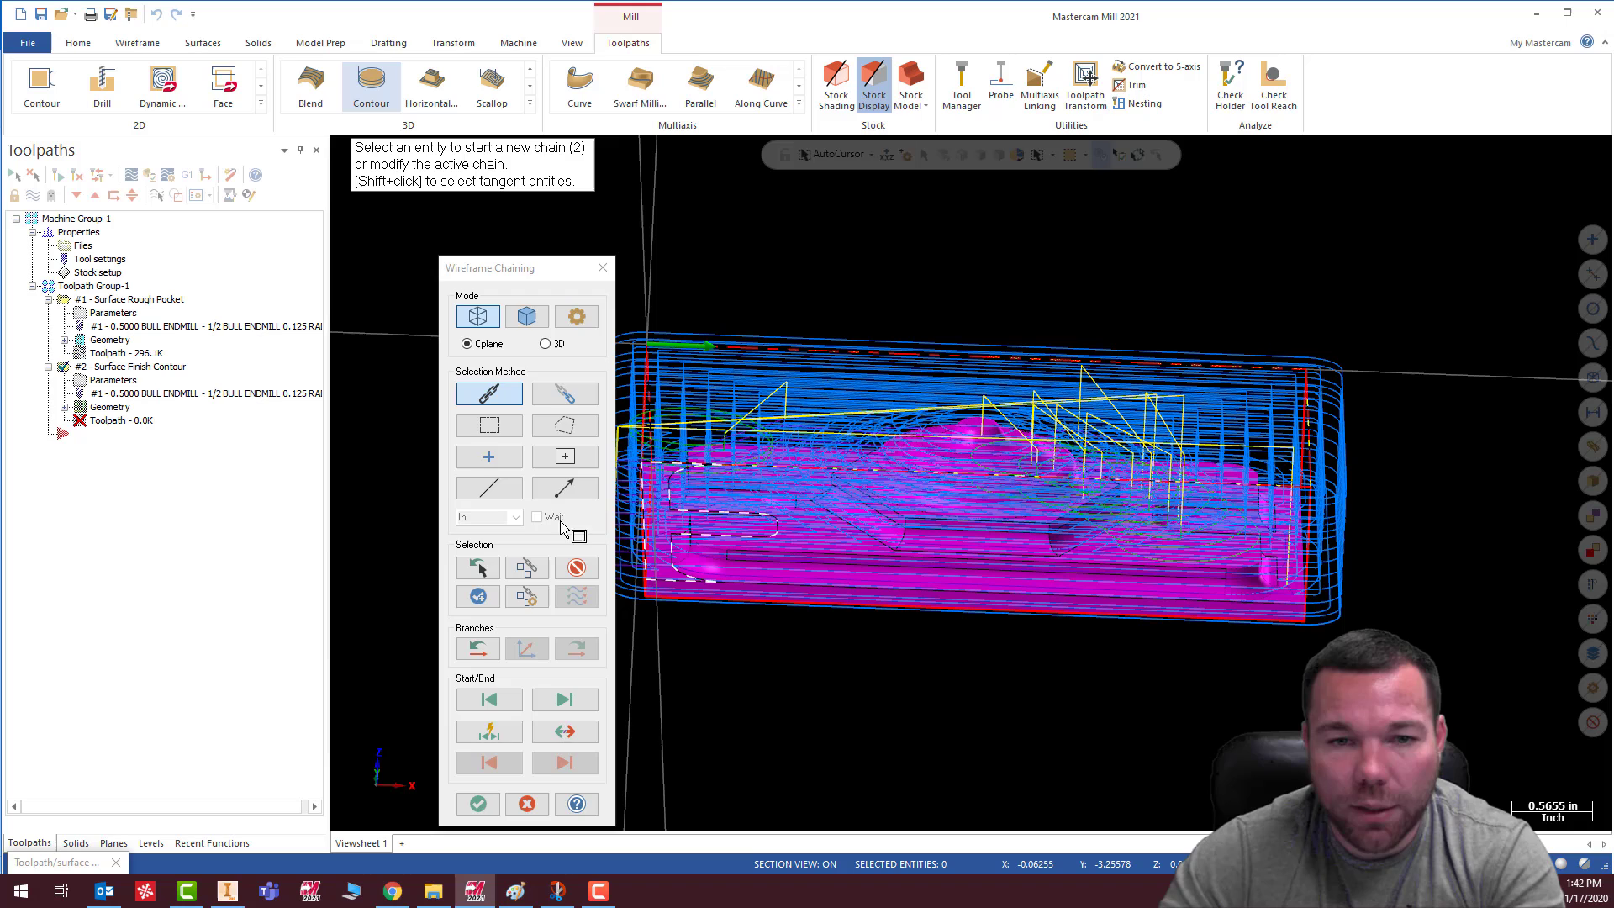
{"action": "left_click", "coordinate": [479, 800]}
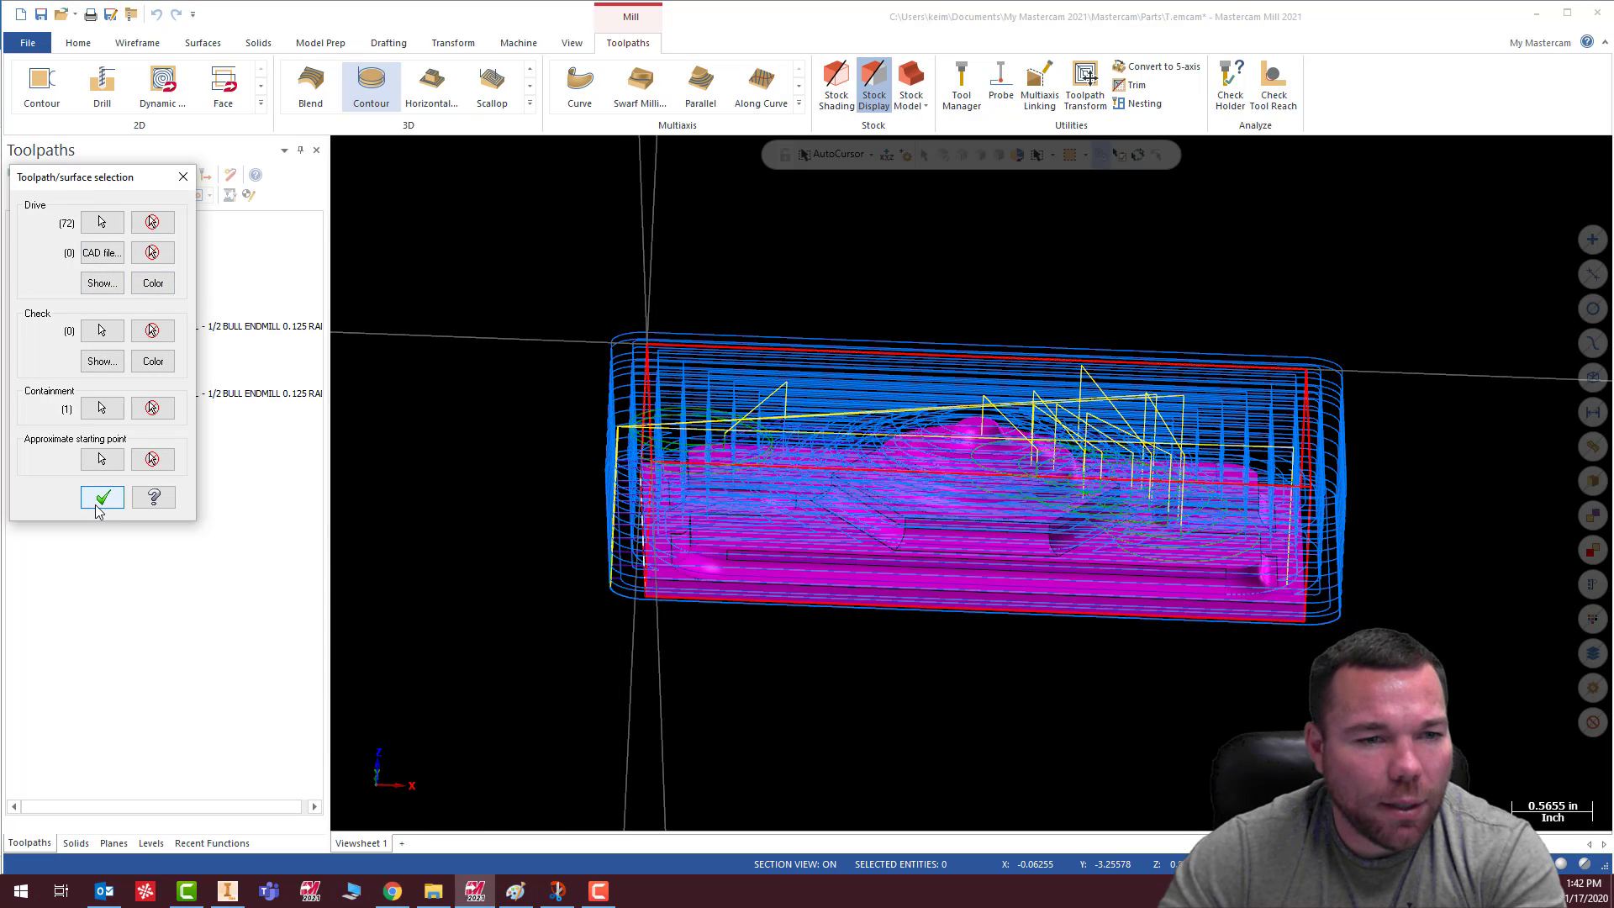
{"action": "left_click", "coordinate": [101, 498]}
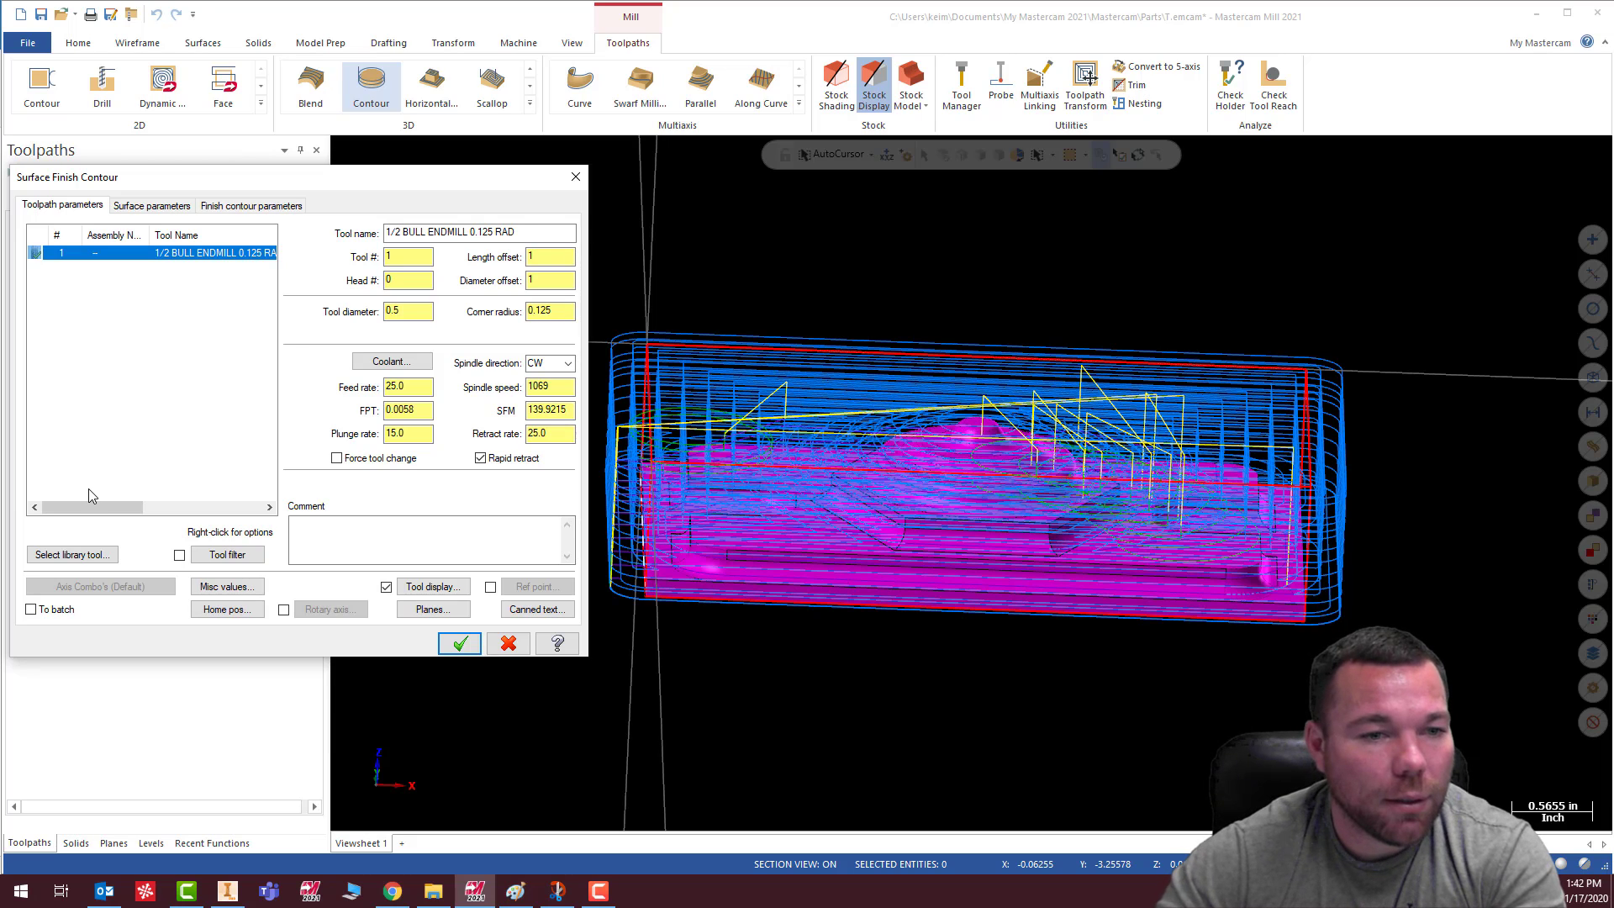
Choose the 3/8 bull endmill with 0.0313 radius, and set feed rate 100, spindle speed 12000 and a new plunge rate
{"action": "left_click", "coordinate": [80, 558]}
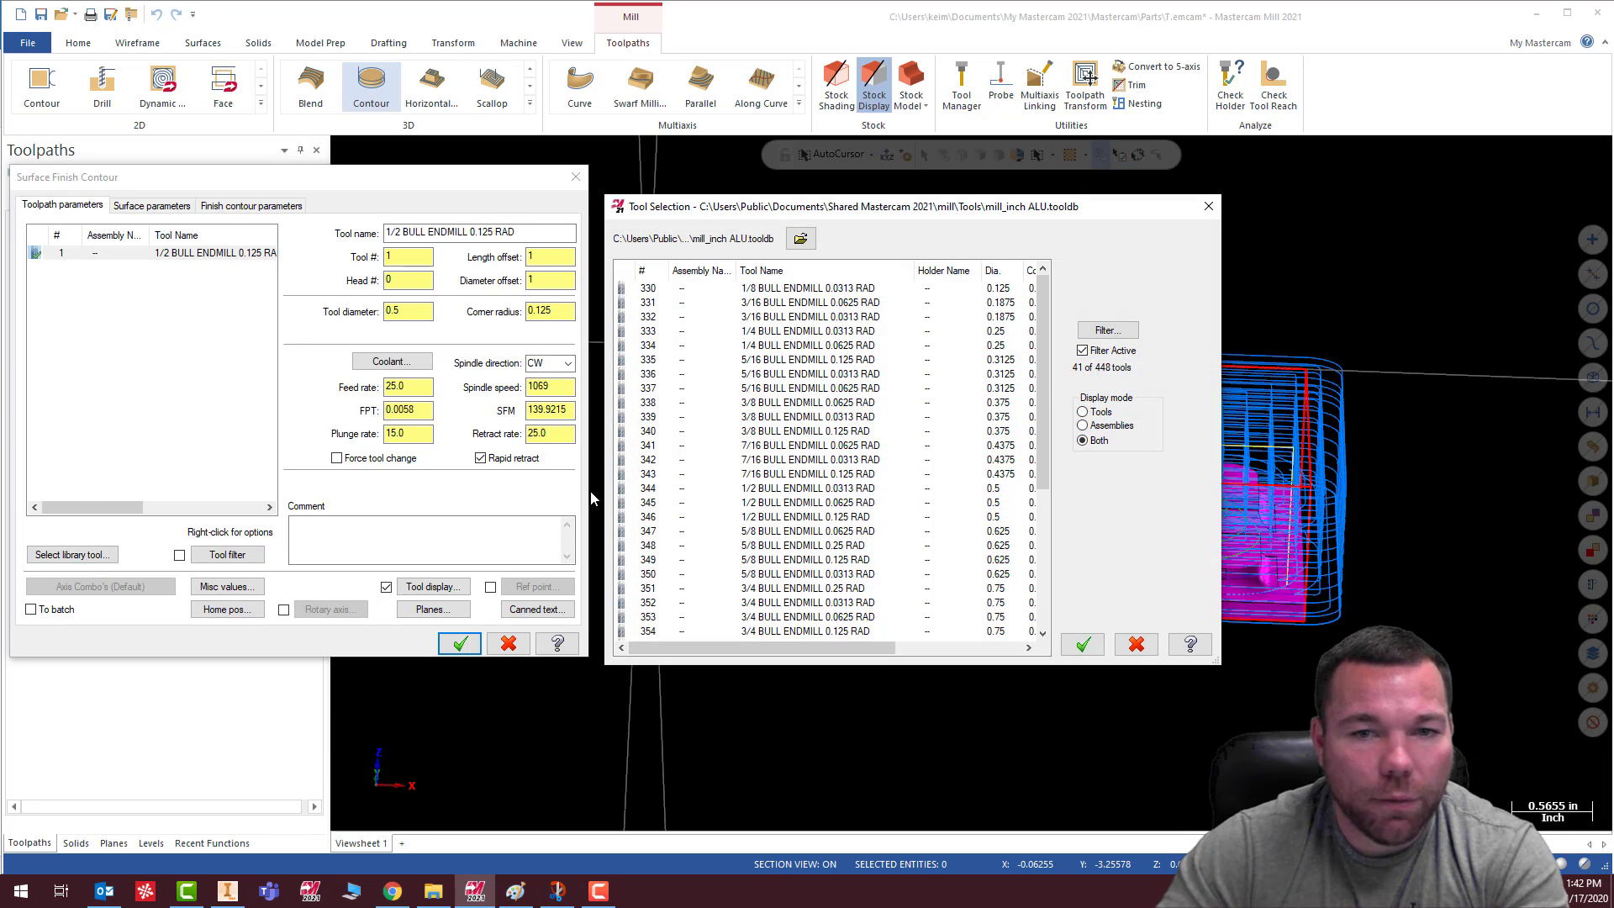
{"action": "double_click", "coordinate": [794, 421]}
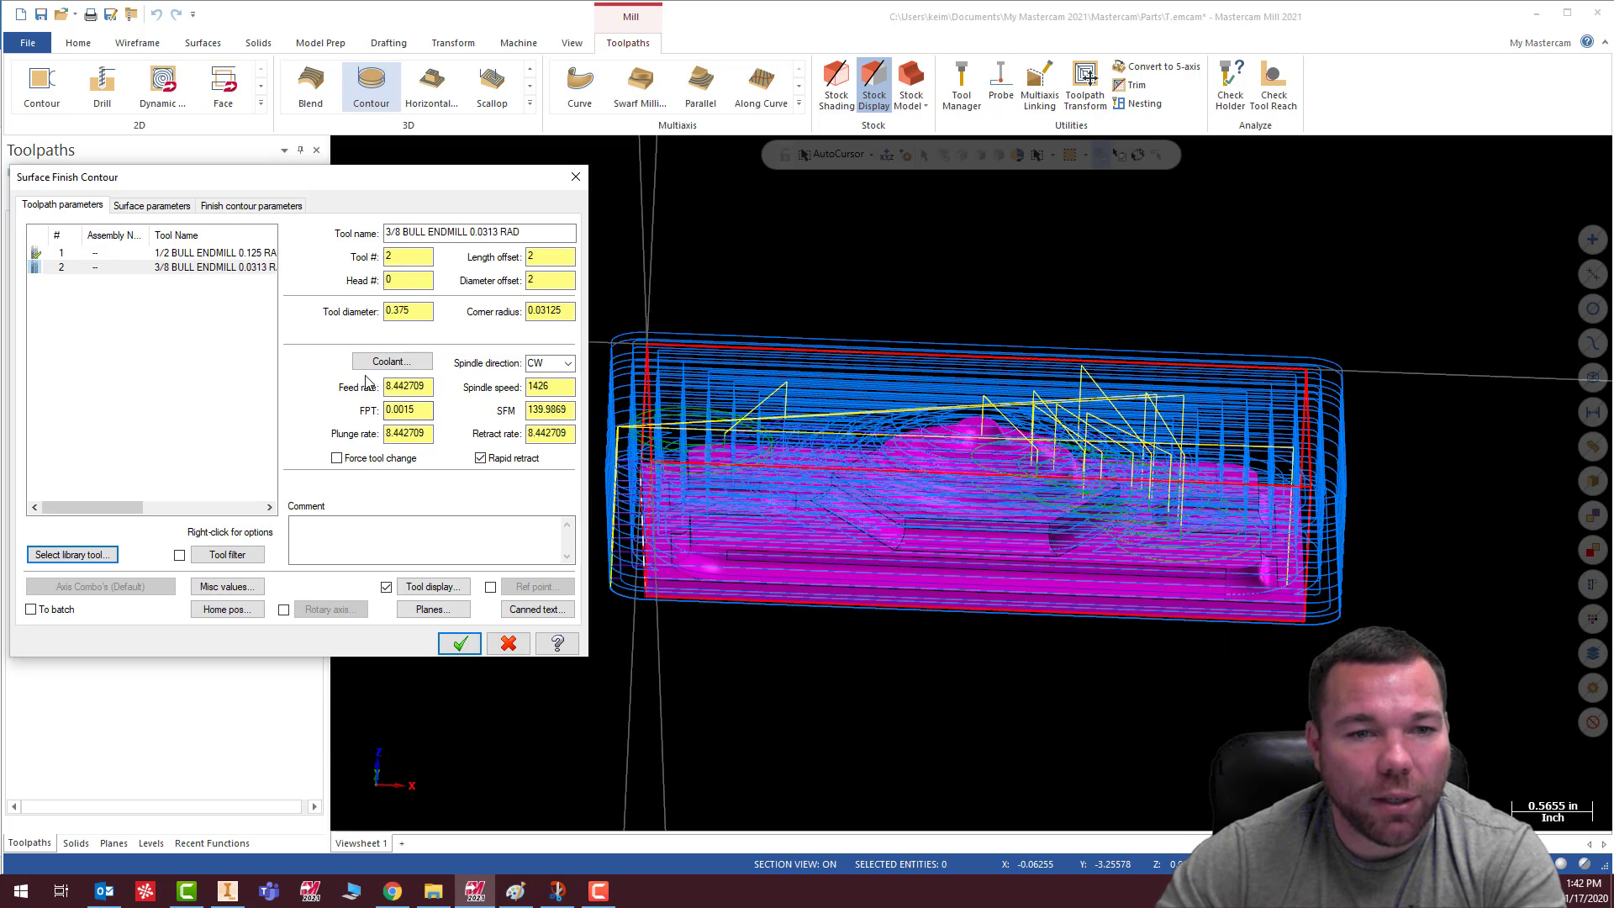
{"action": "double_click", "coordinate": [431, 387]}
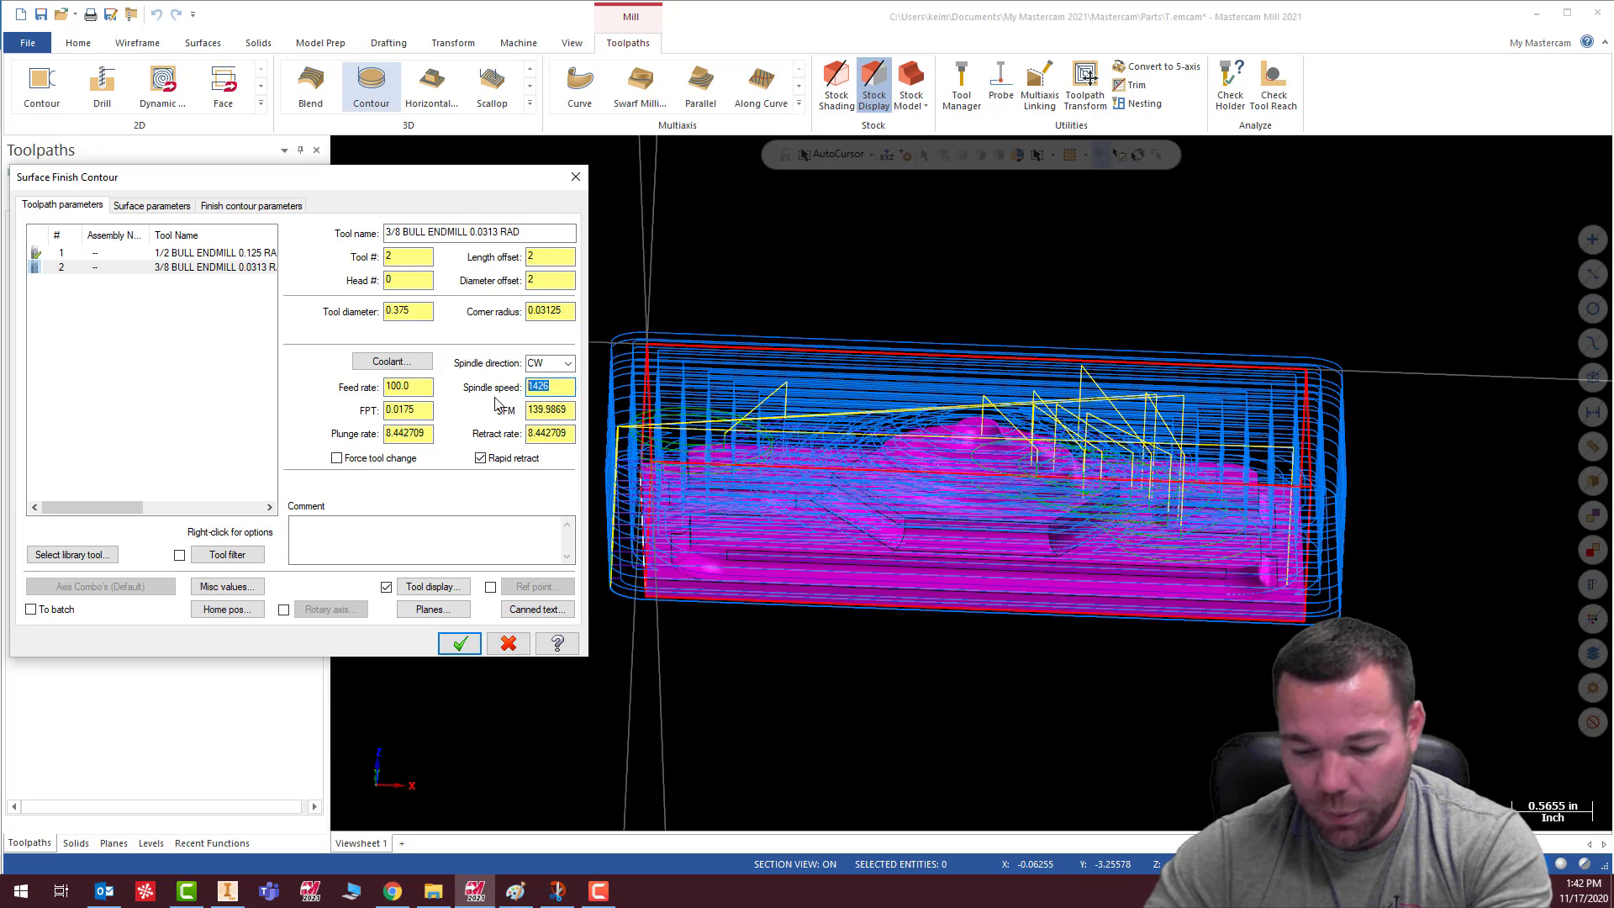
{"action": "double_click", "coordinate": [426, 434]}
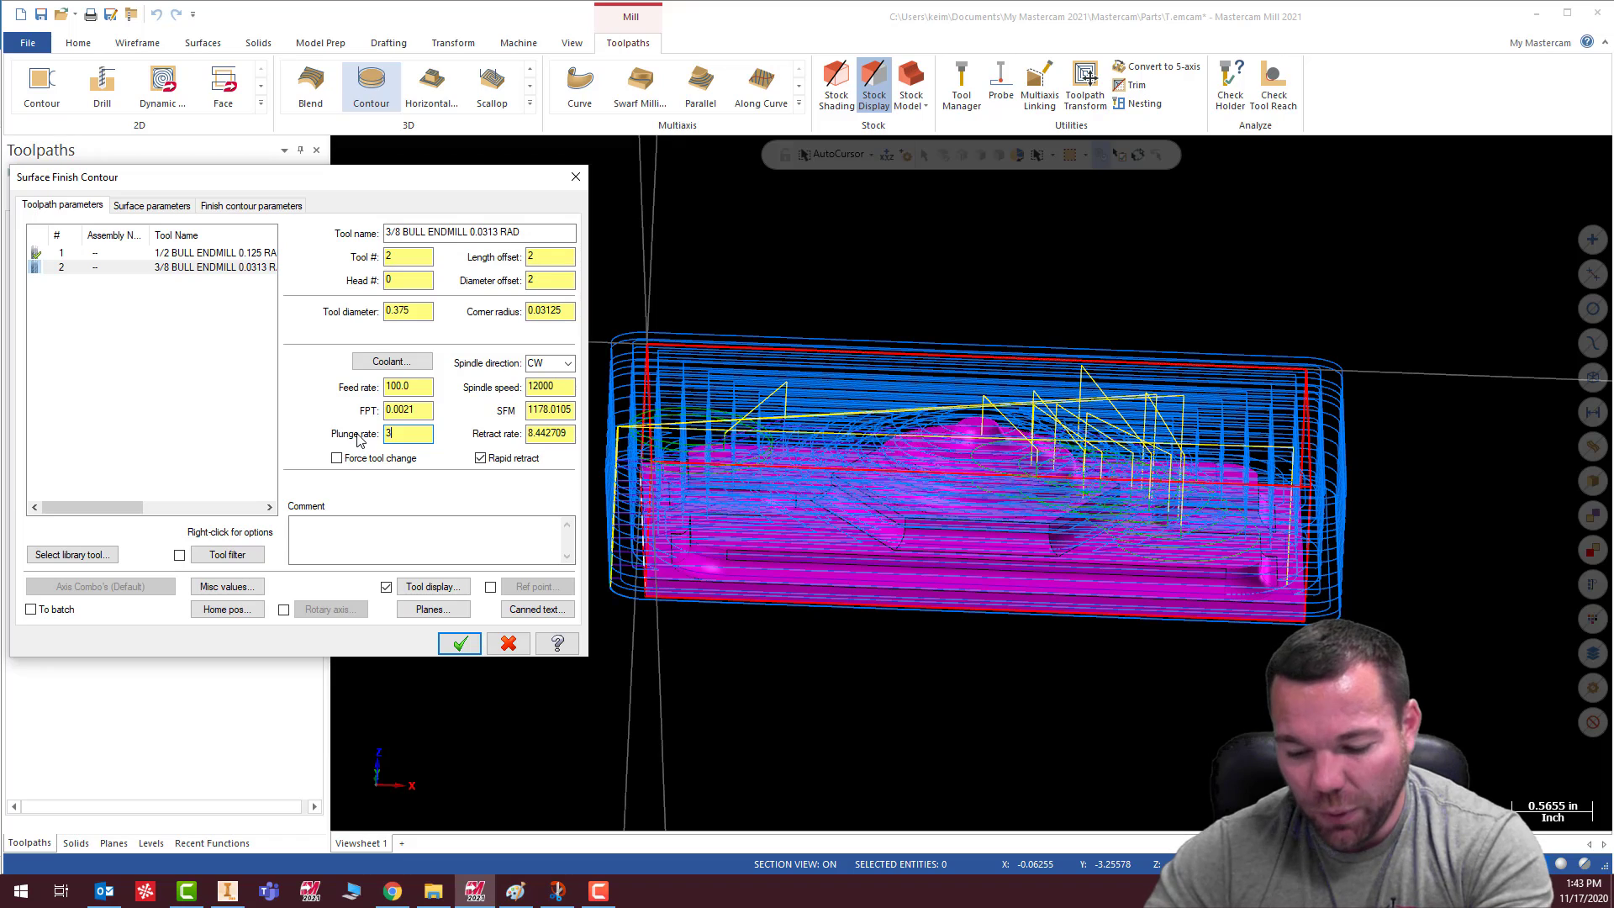
Compensate the finish contour's tool containment to the outside and use high speed transitions between cuts
{"action": "left_click", "coordinate": [152, 206]}
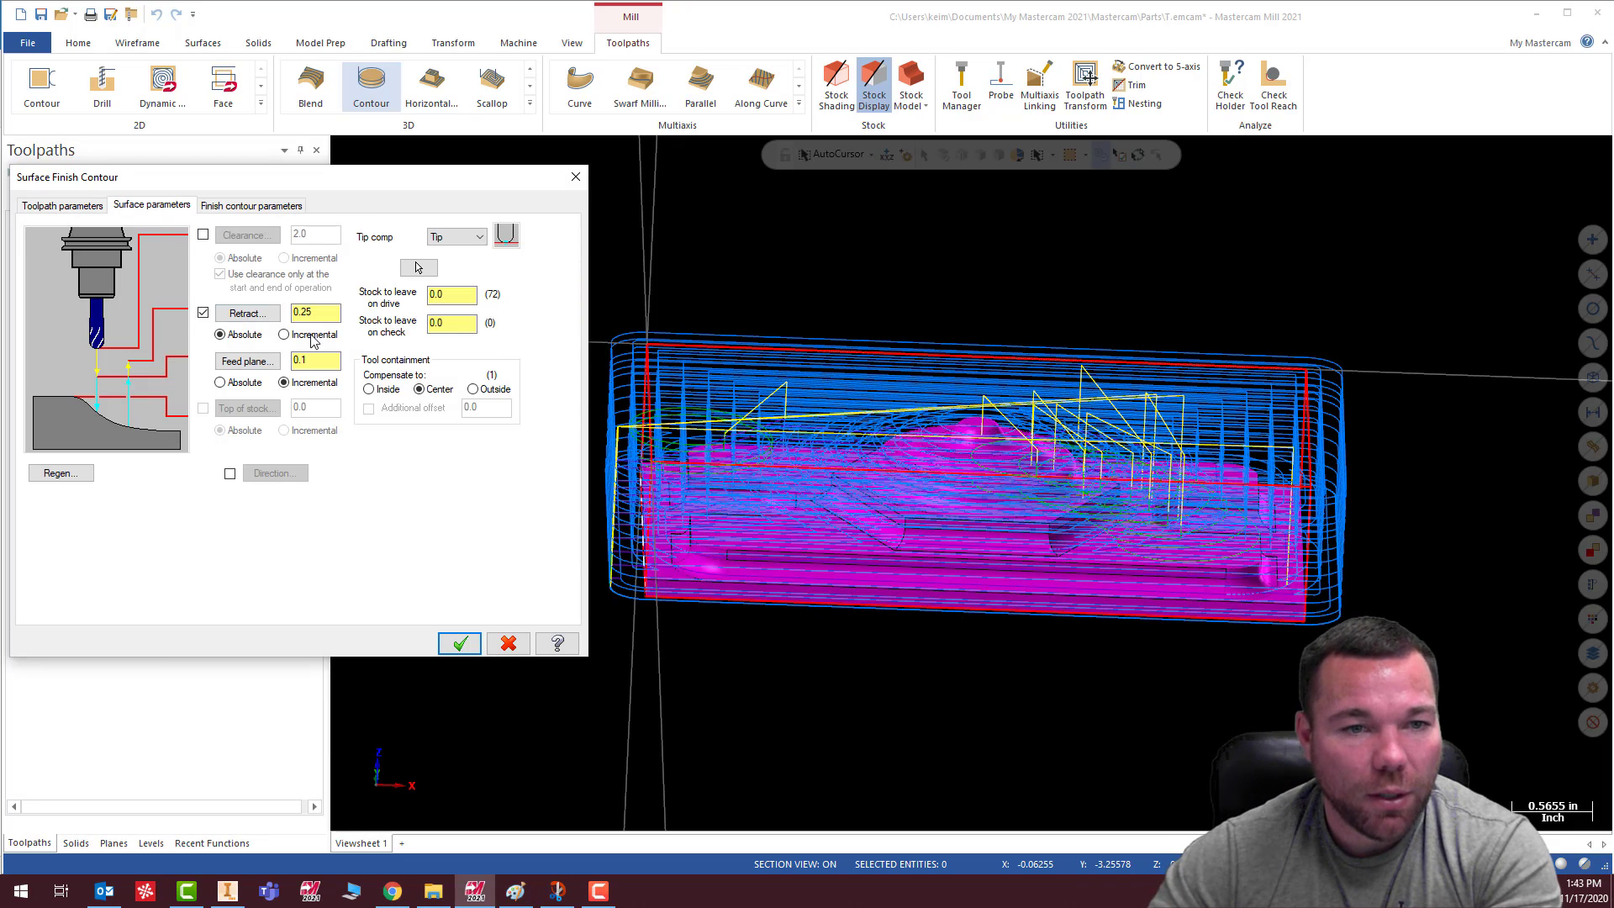
{"action": "left_click", "coordinate": [473, 390]}
{"action": "left_click", "coordinate": [251, 206]}
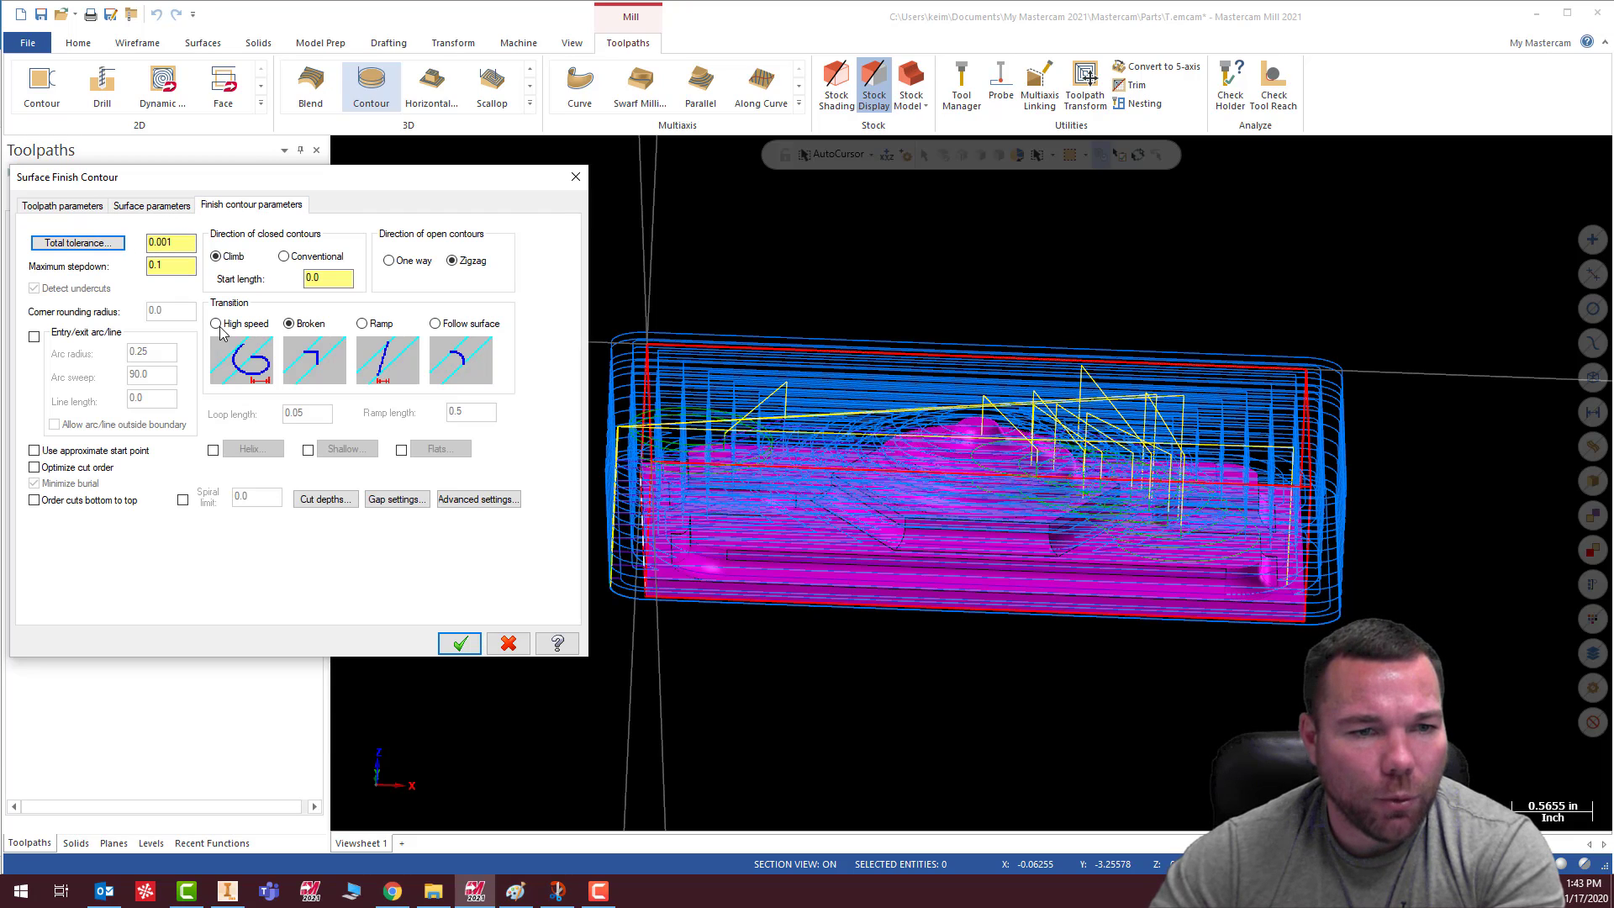
{"action": "left_click", "coordinate": [217, 325]}
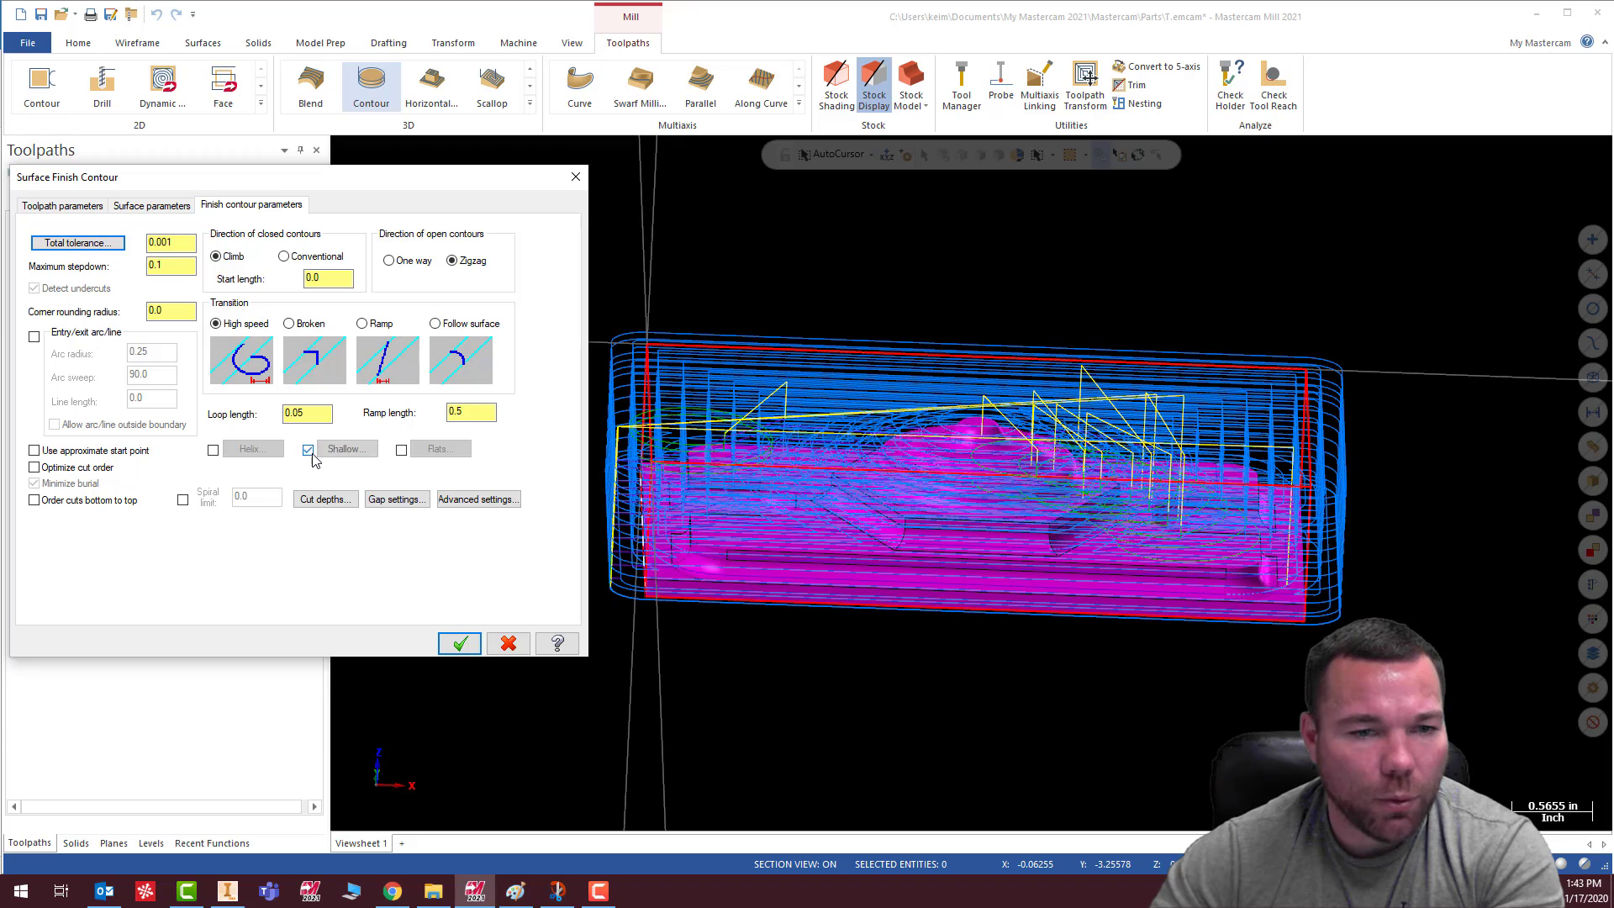
Add cuts to shallow areas with a minimum stepdown of .005, and enable flats machining with a 2d stepover
{"action": "left_click", "coordinate": [343, 449]}
{"action": "left_click", "coordinate": [31, 237]}
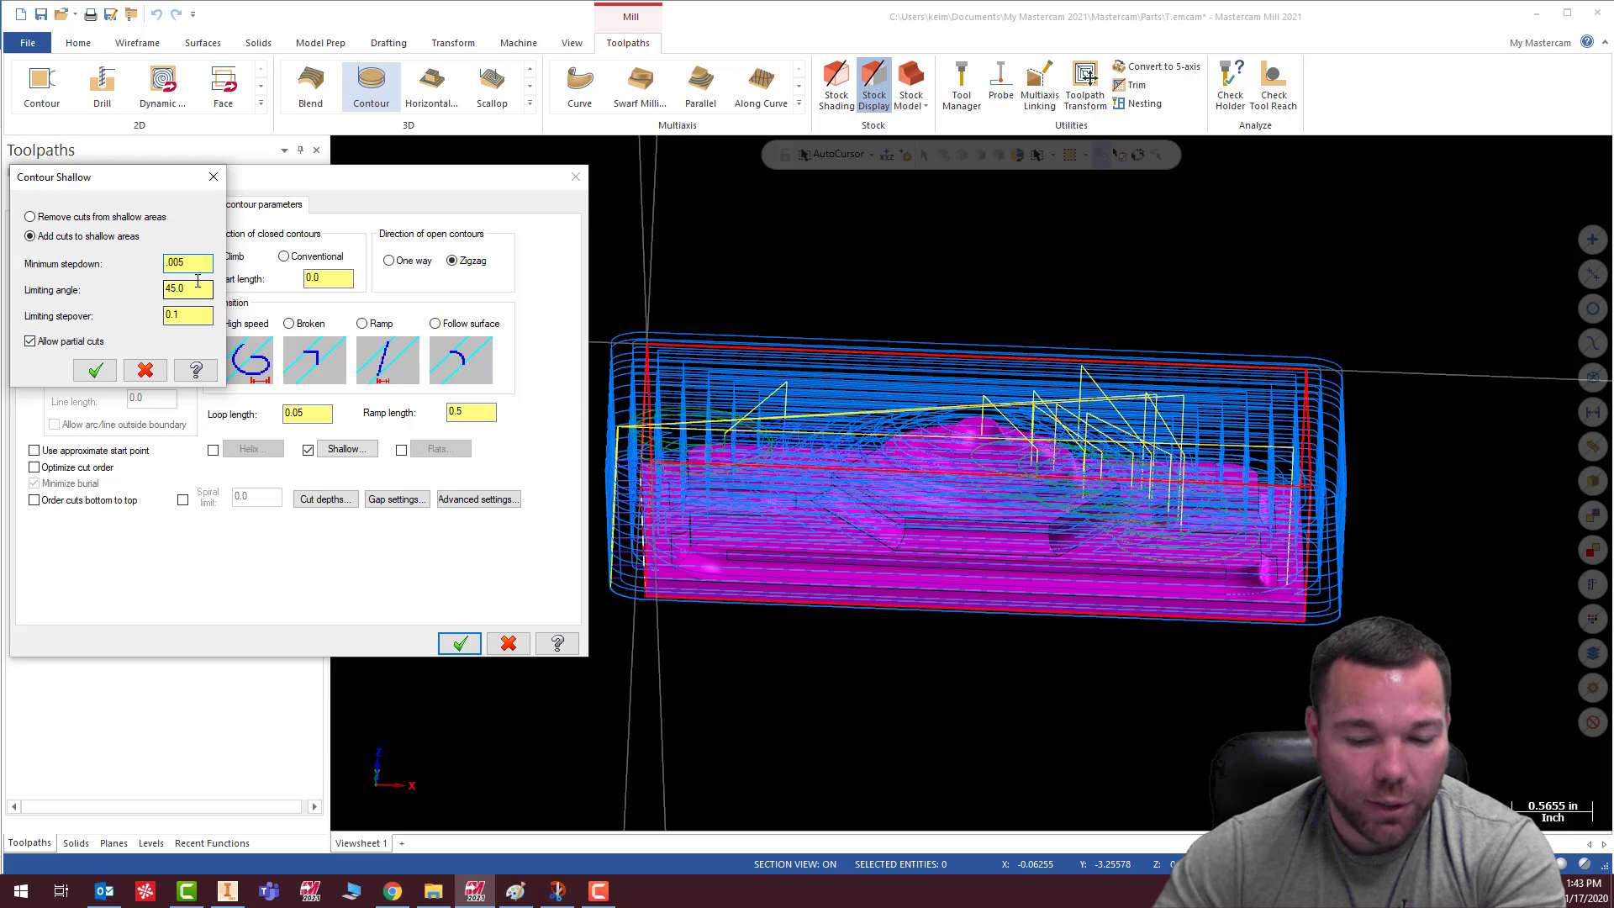
{"action": "left_click", "coordinate": [95, 370]}
{"action": "left_click", "coordinate": [402, 451]}
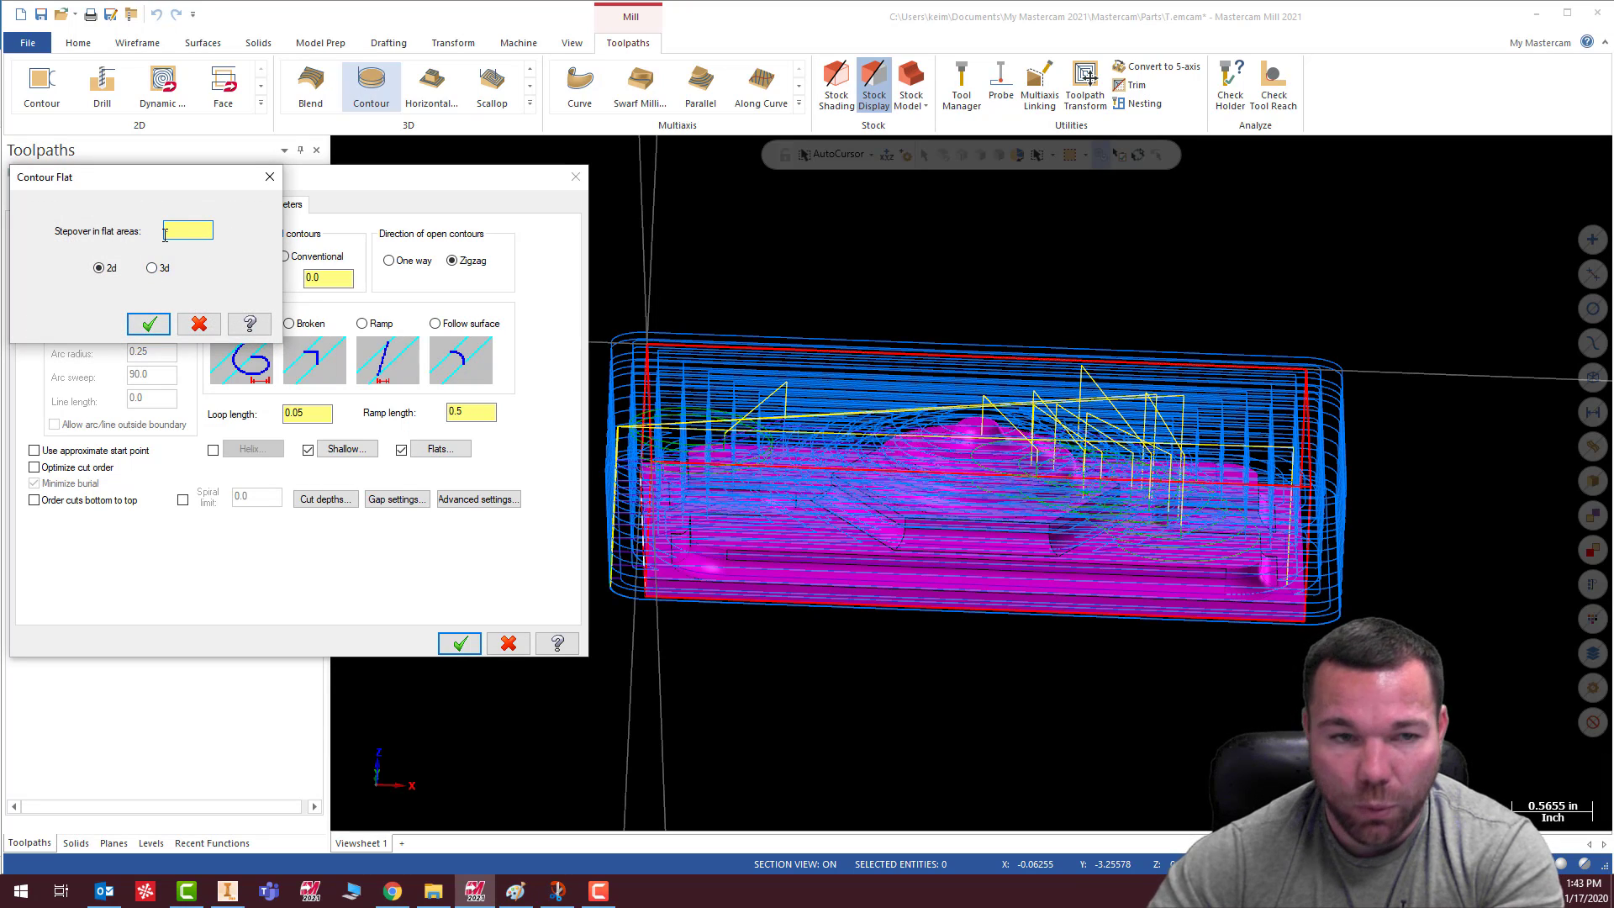
{"action": "left_click", "coordinate": [152, 322]}
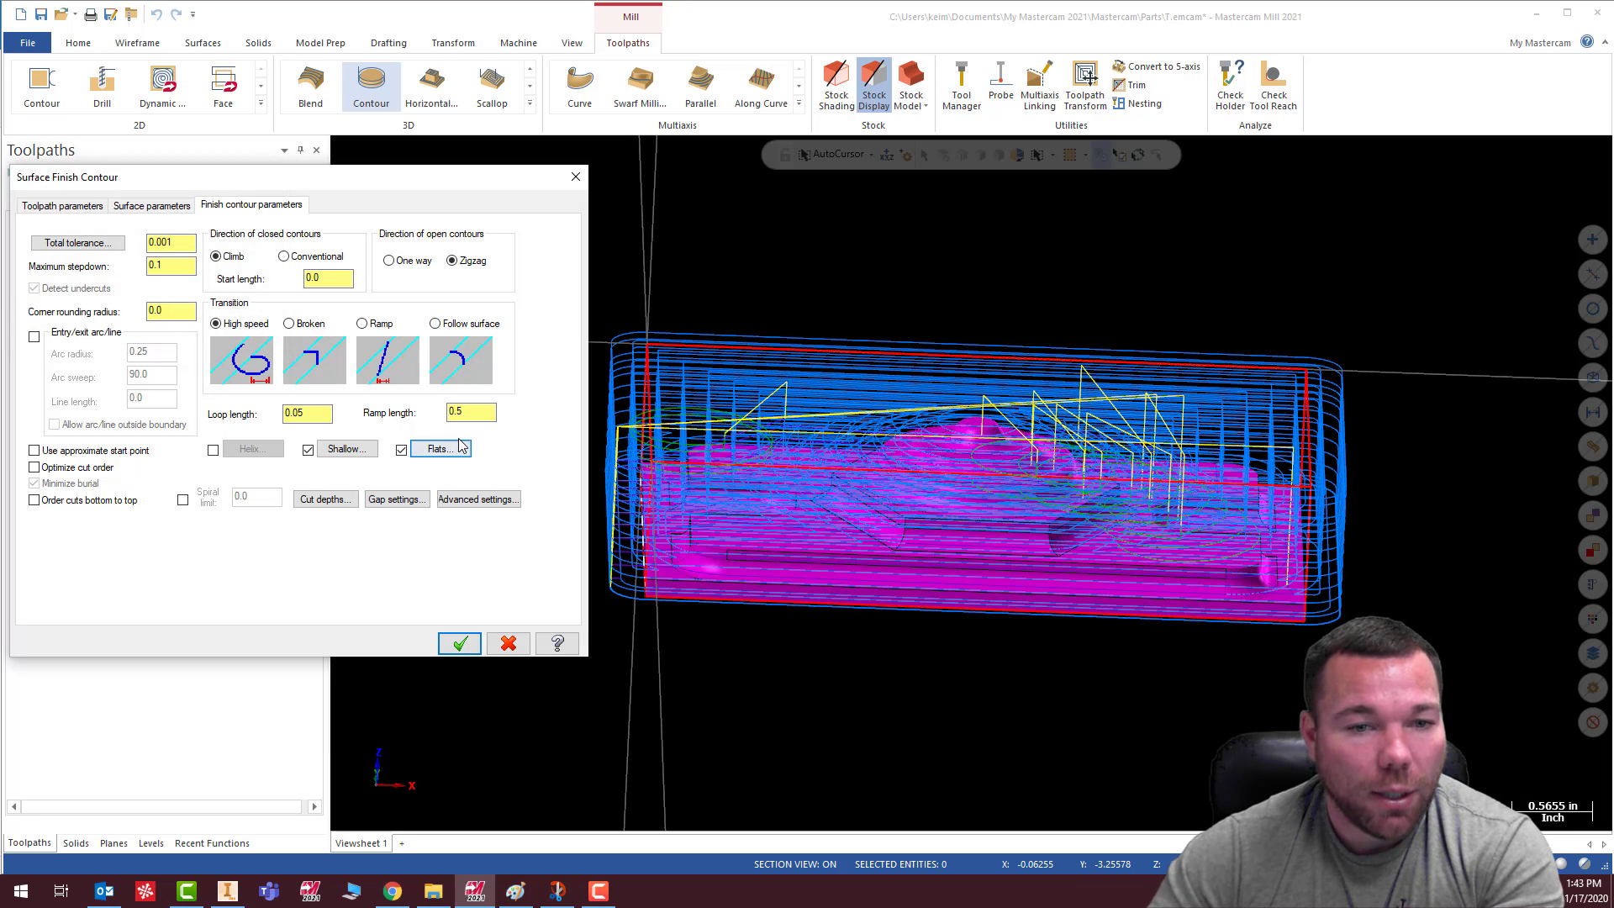
Set the finish contour's cut depths to absolute, with auto-detection of flats enabled, and detect the part's flats
{"action": "left_click", "coordinate": [326, 499]}
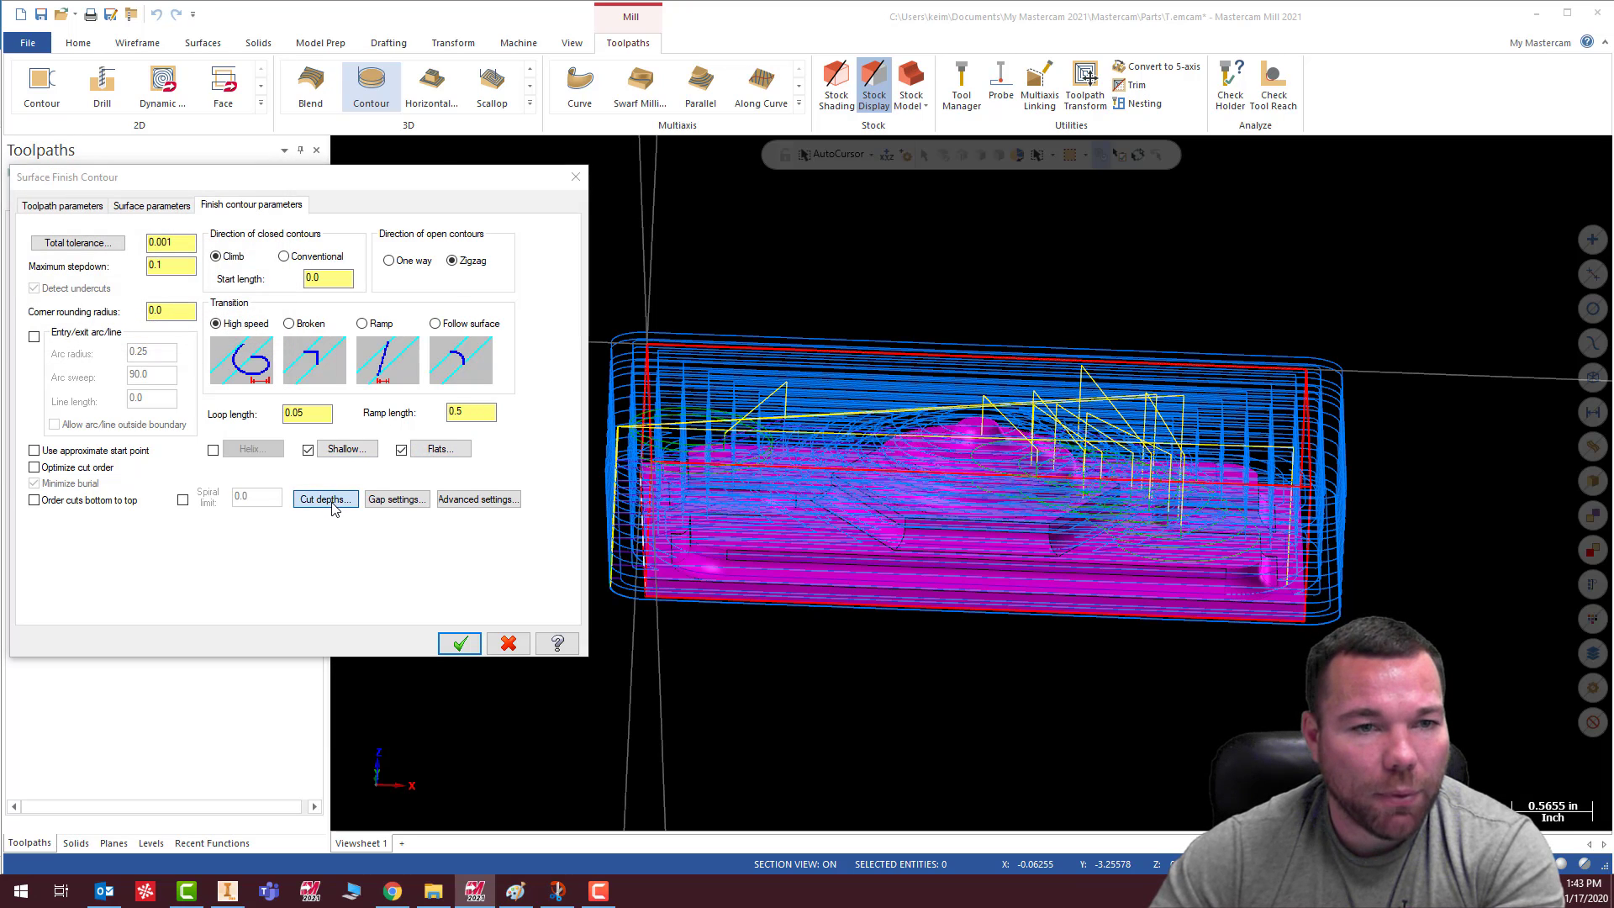
{"action": "left_click", "coordinate": [110, 206]}
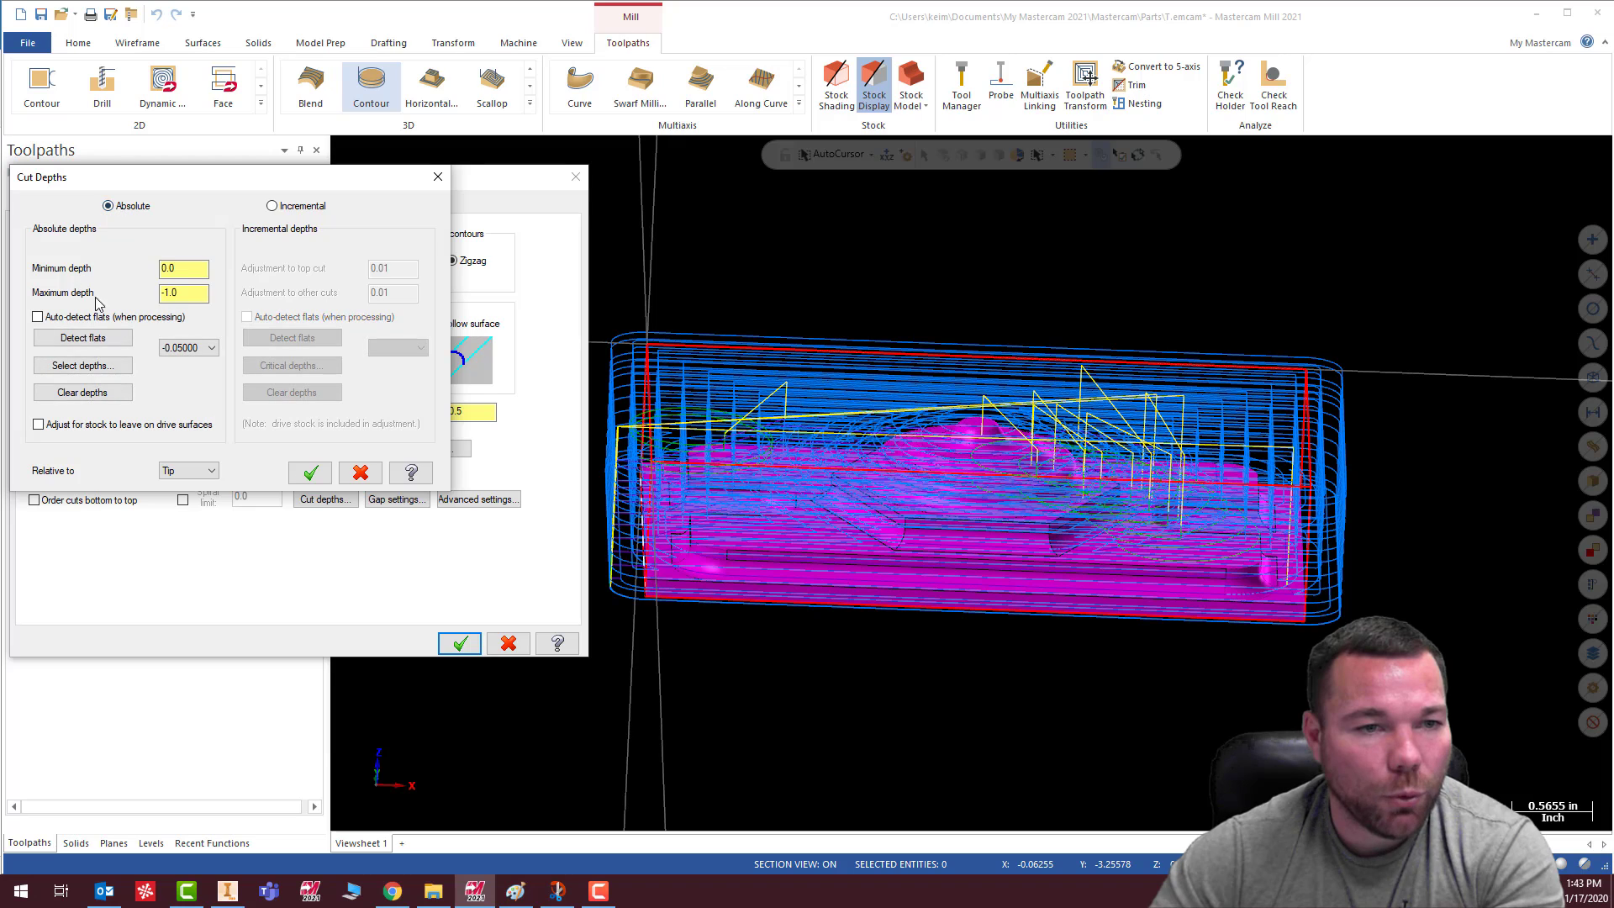
{"action": "left_click", "coordinate": [72, 338]}
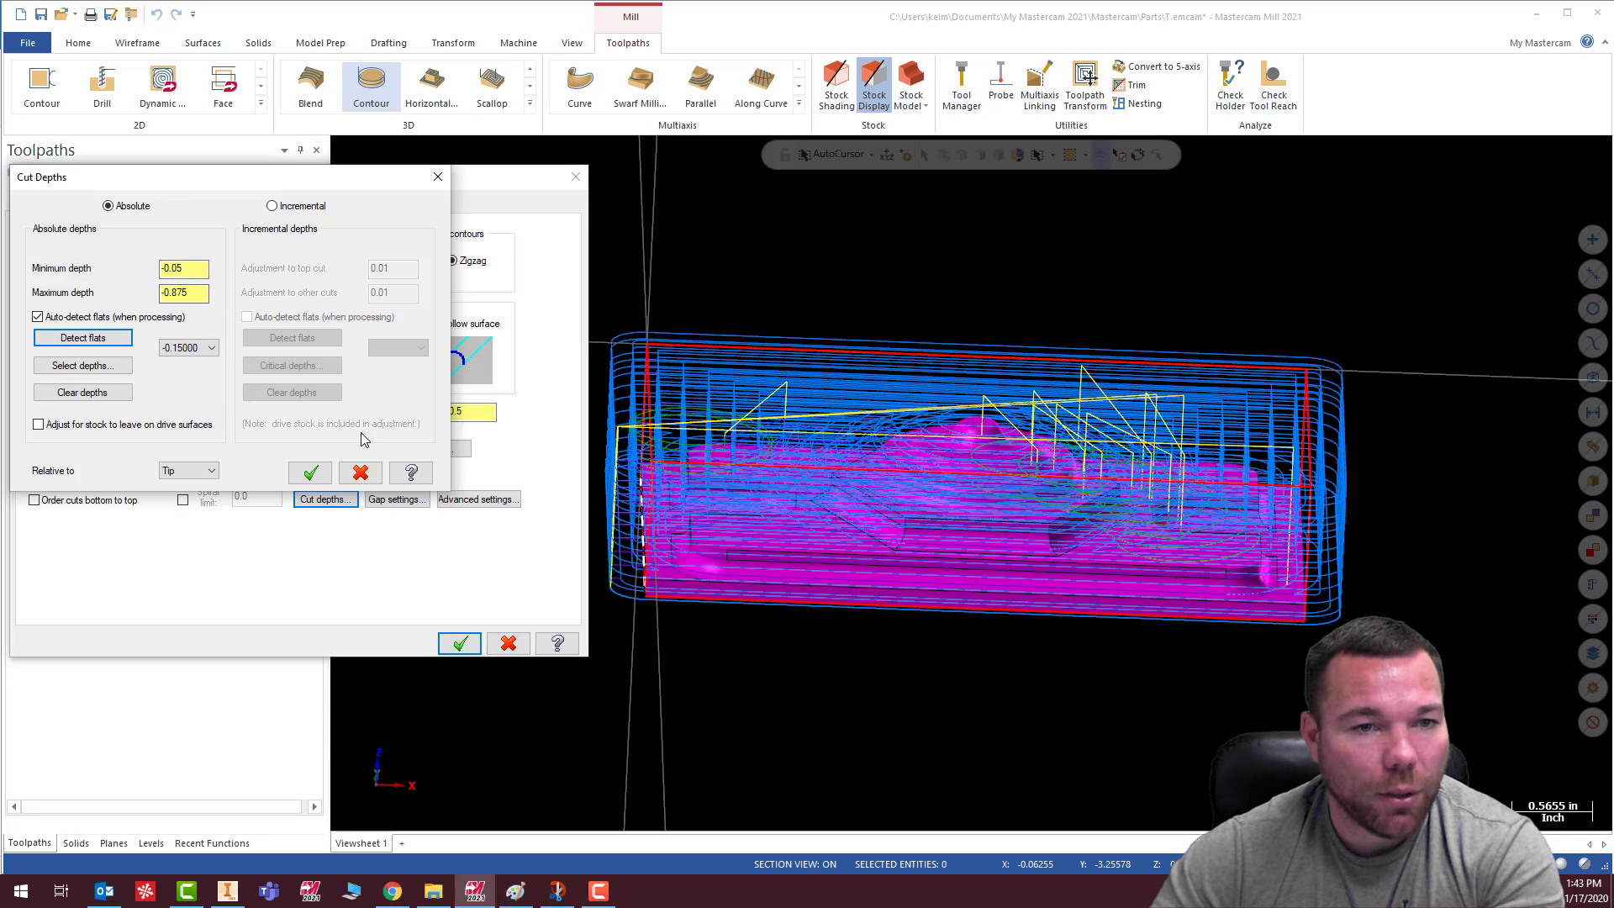
{"action": "left_click", "coordinate": [311, 471]}
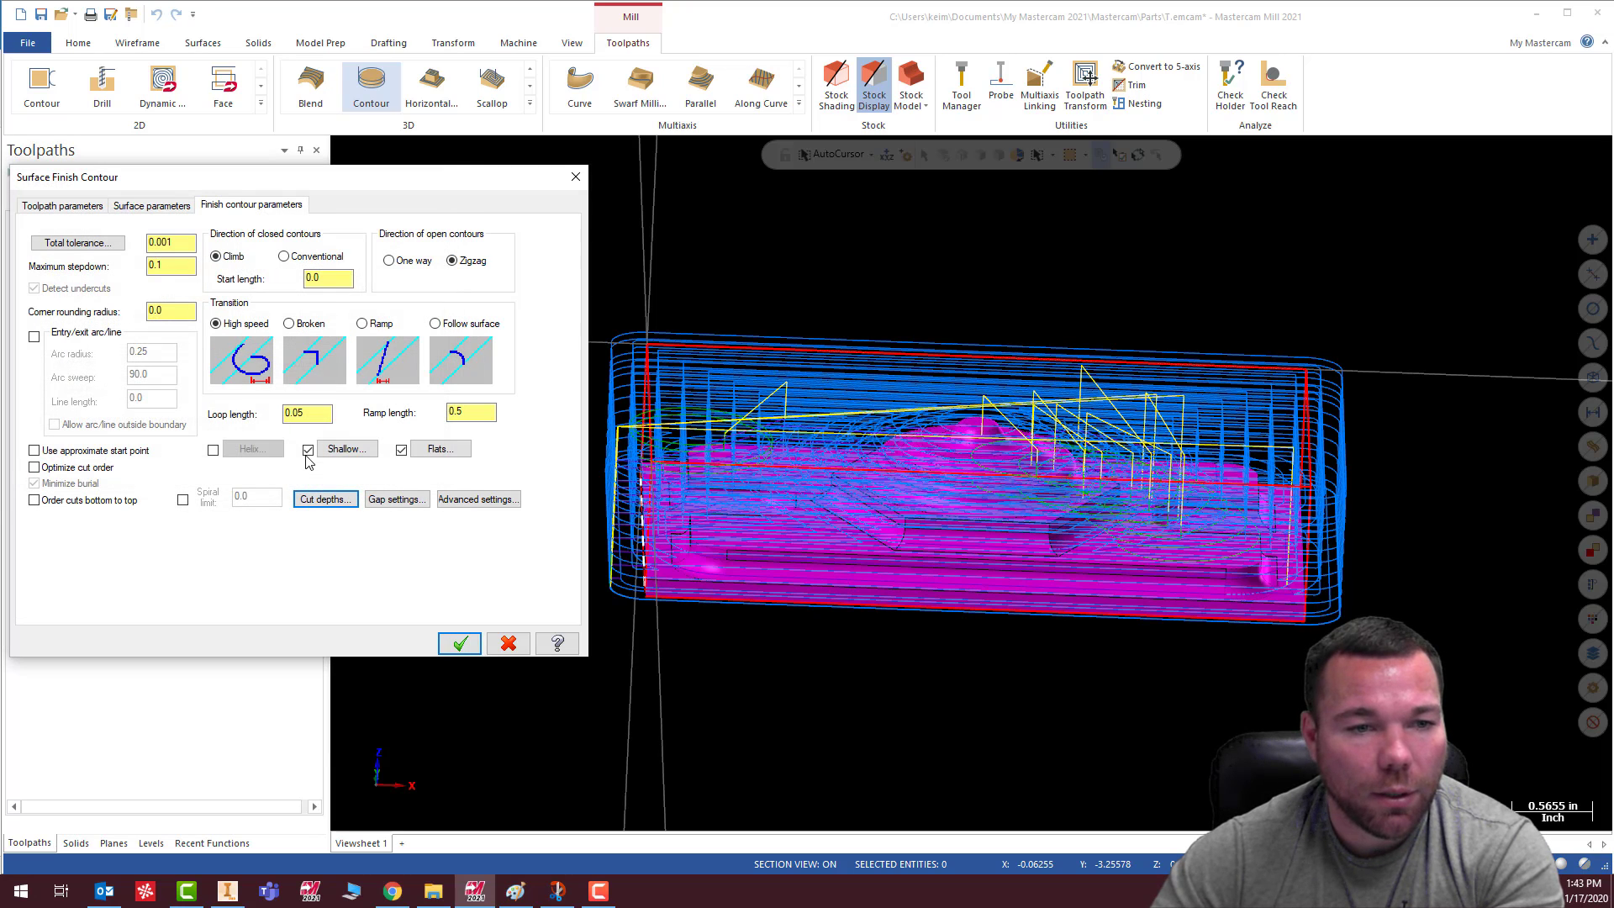
Set the finish contour's maximum stepdown to .005 and generate the toolpath
{"action": "double_click", "coordinate": [168, 266]}
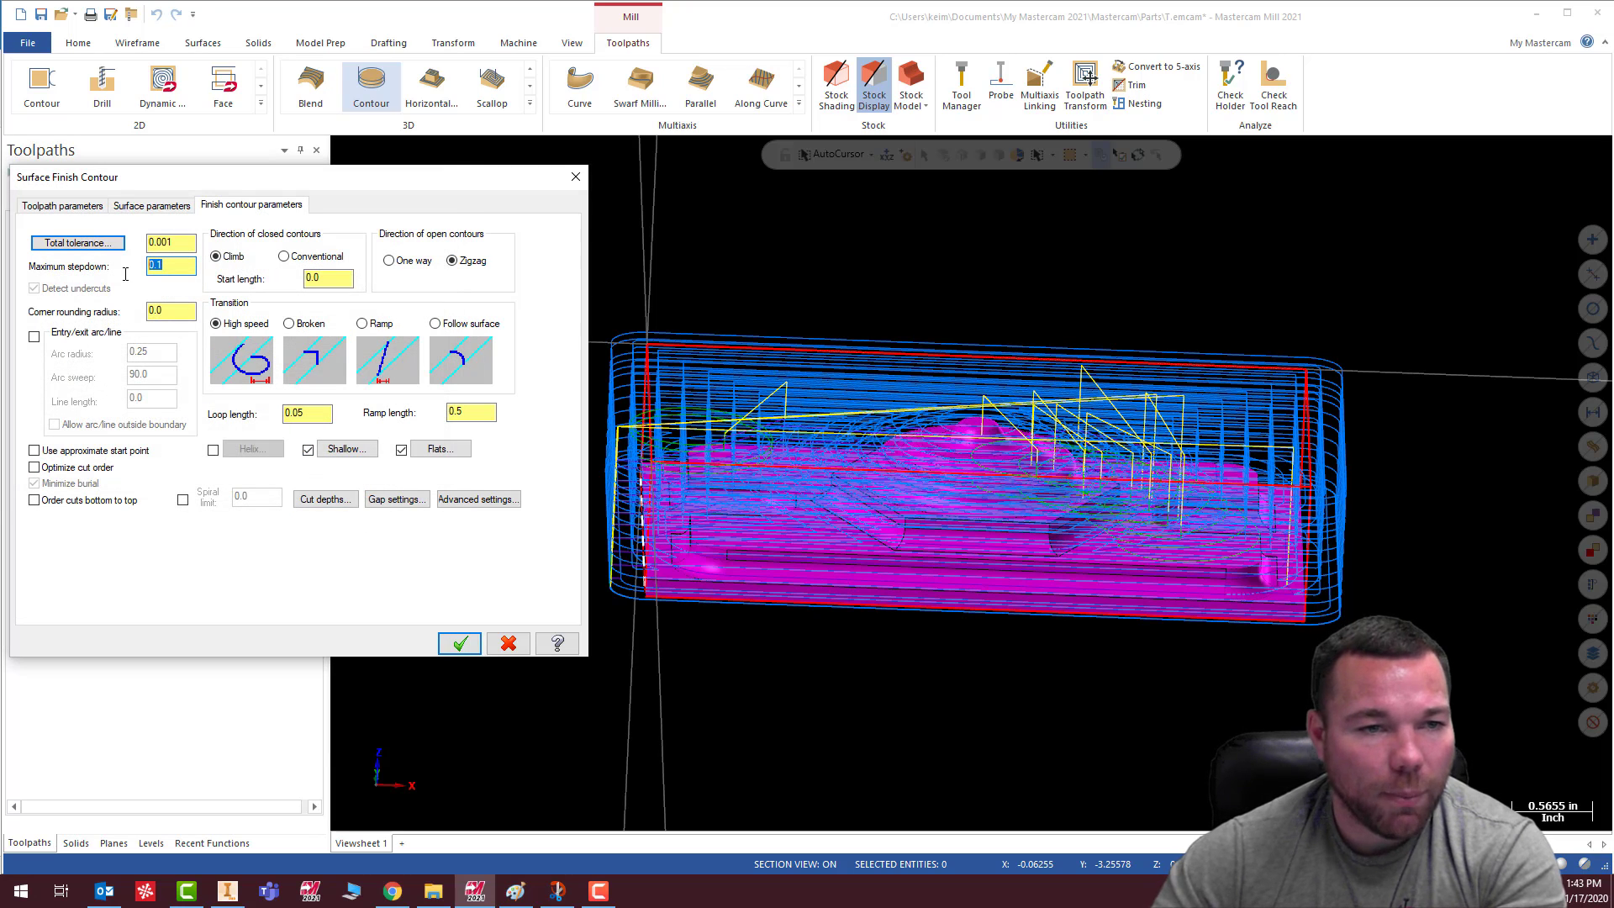
{"action": "key", "text": "BackSpace"}
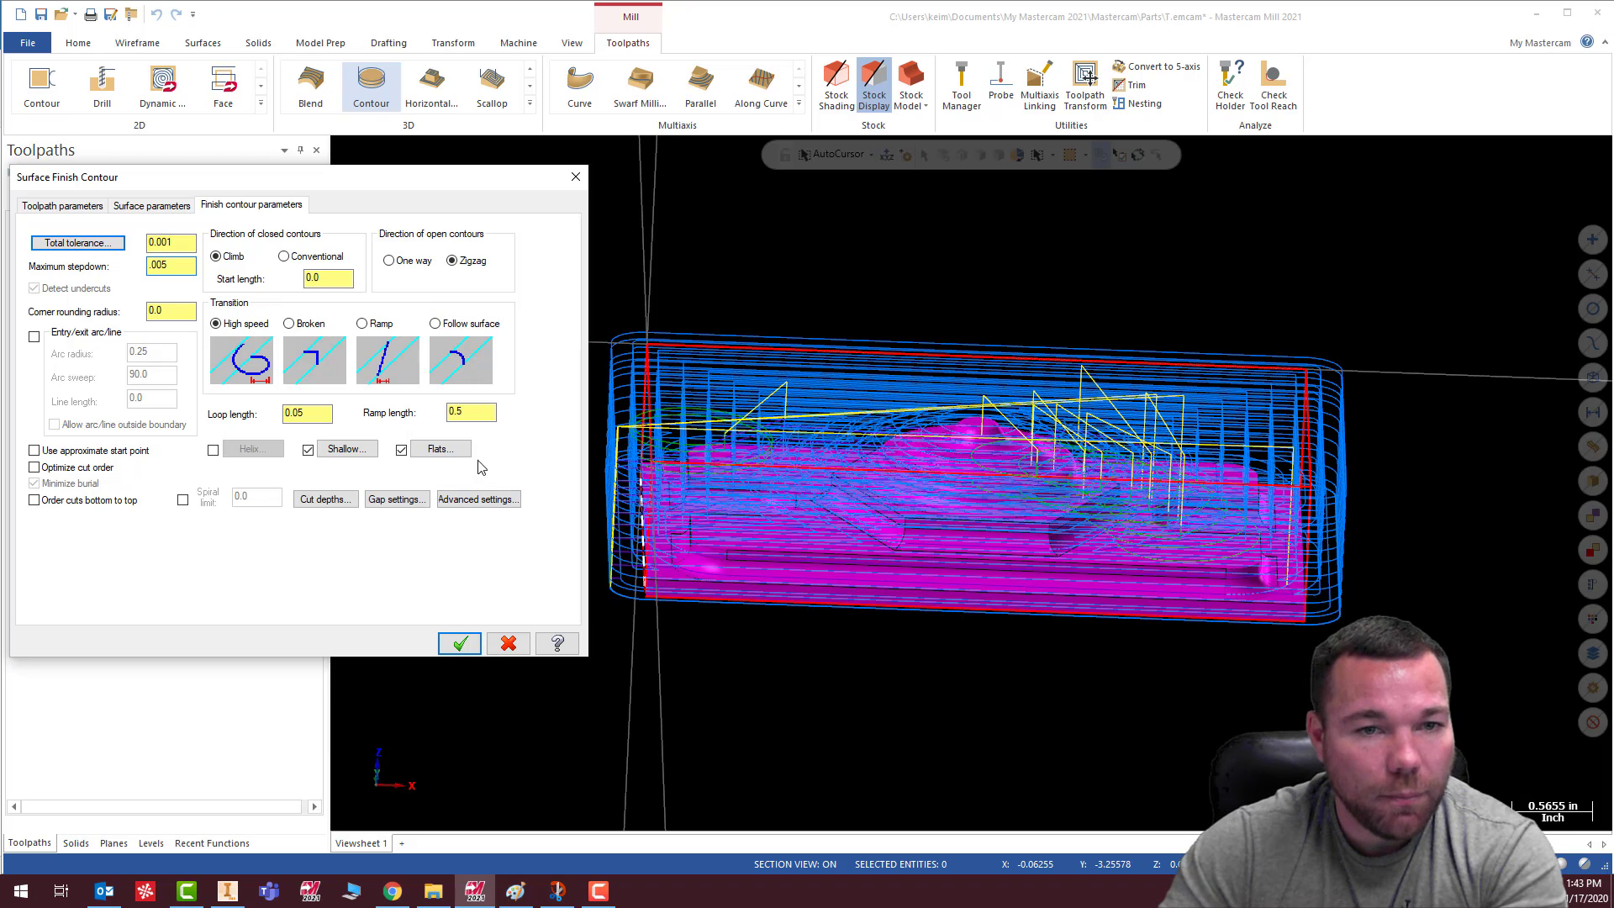
{"action": "left_click", "coordinate": [460, 643]}
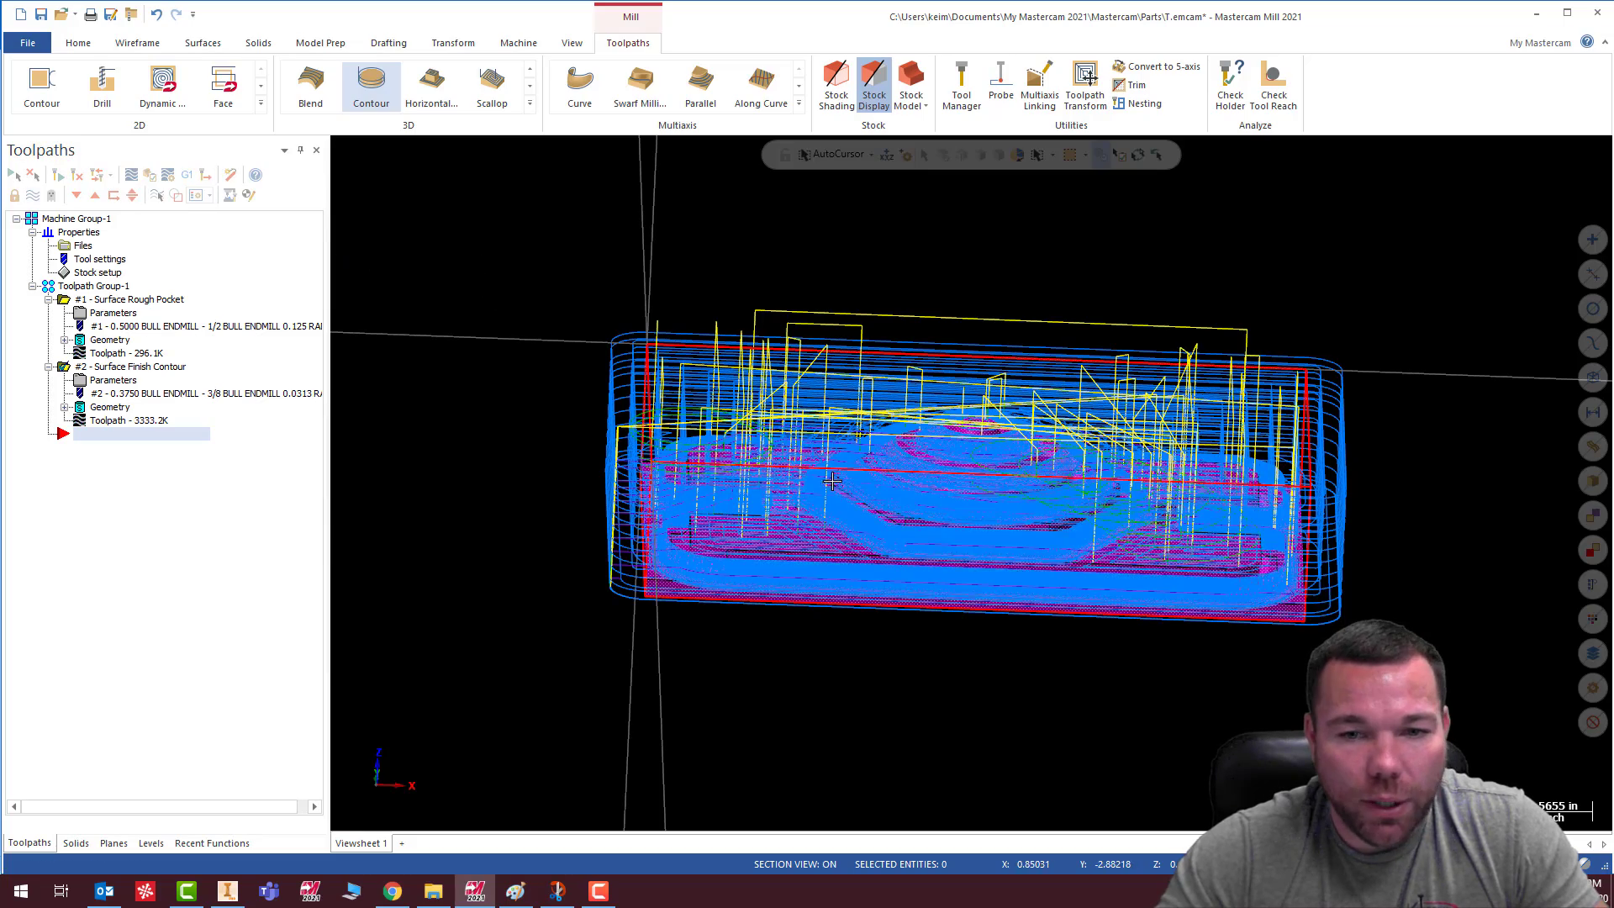
Verify the rough pocket and finish contour operations in the simulator, and examine the finished boss, hexagon and slots from several angles
{"action": "middle_click_drag", "start_coordinate": [714, 534], "coordinate": [546, 325]}
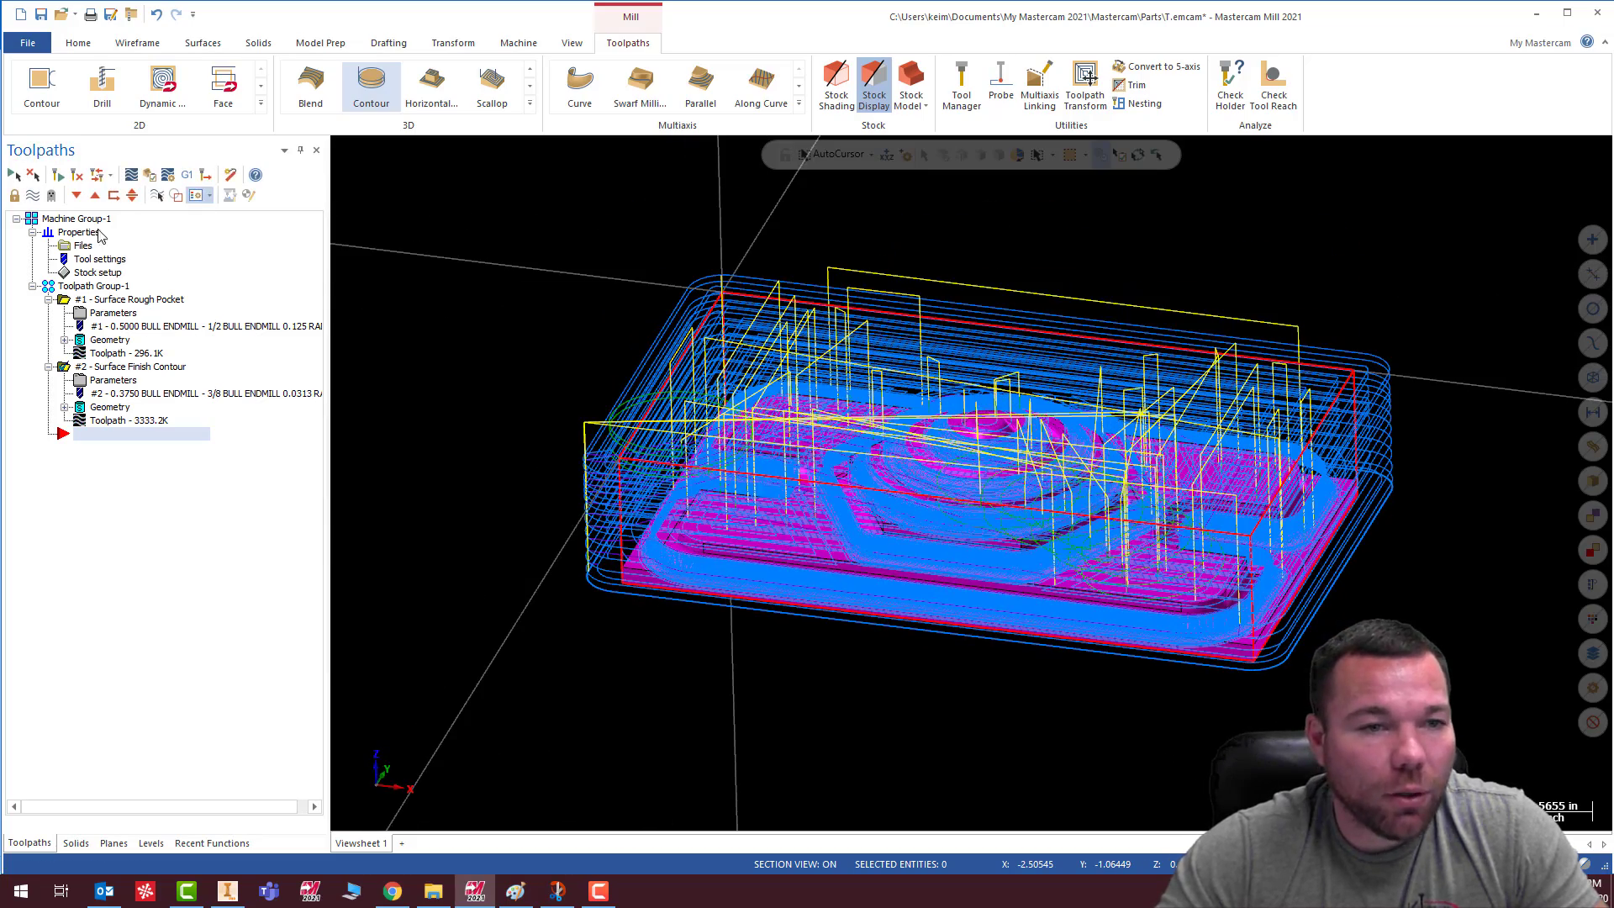
{"action": "left_click", "coordinate": [150, 174]}
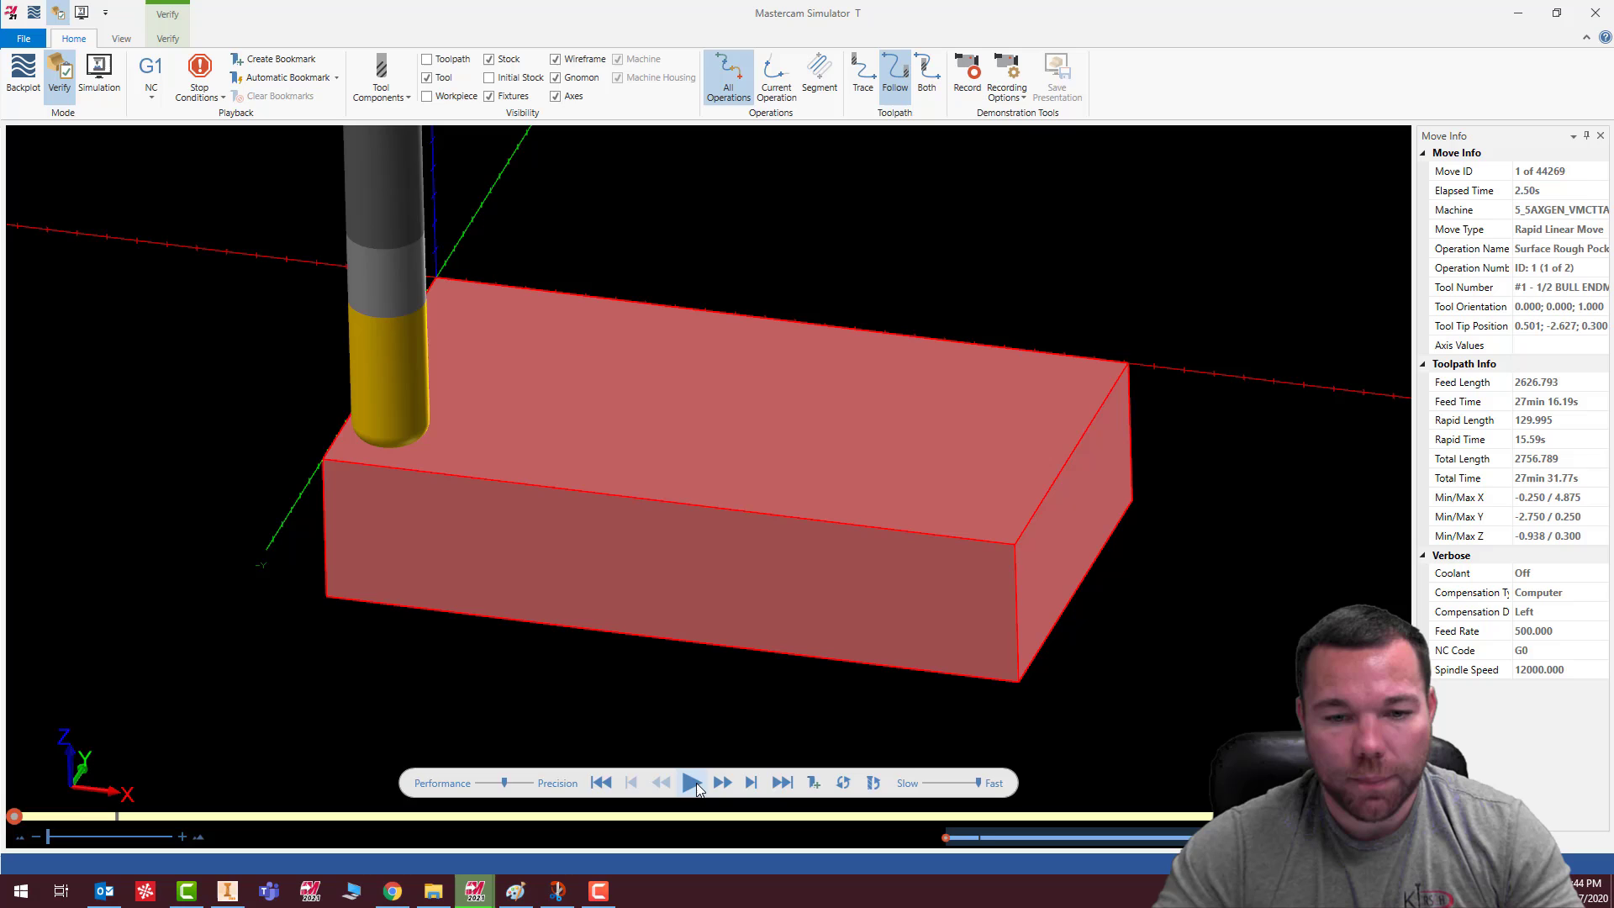
{"action": "left_click", "coordinate": [692, 783]}
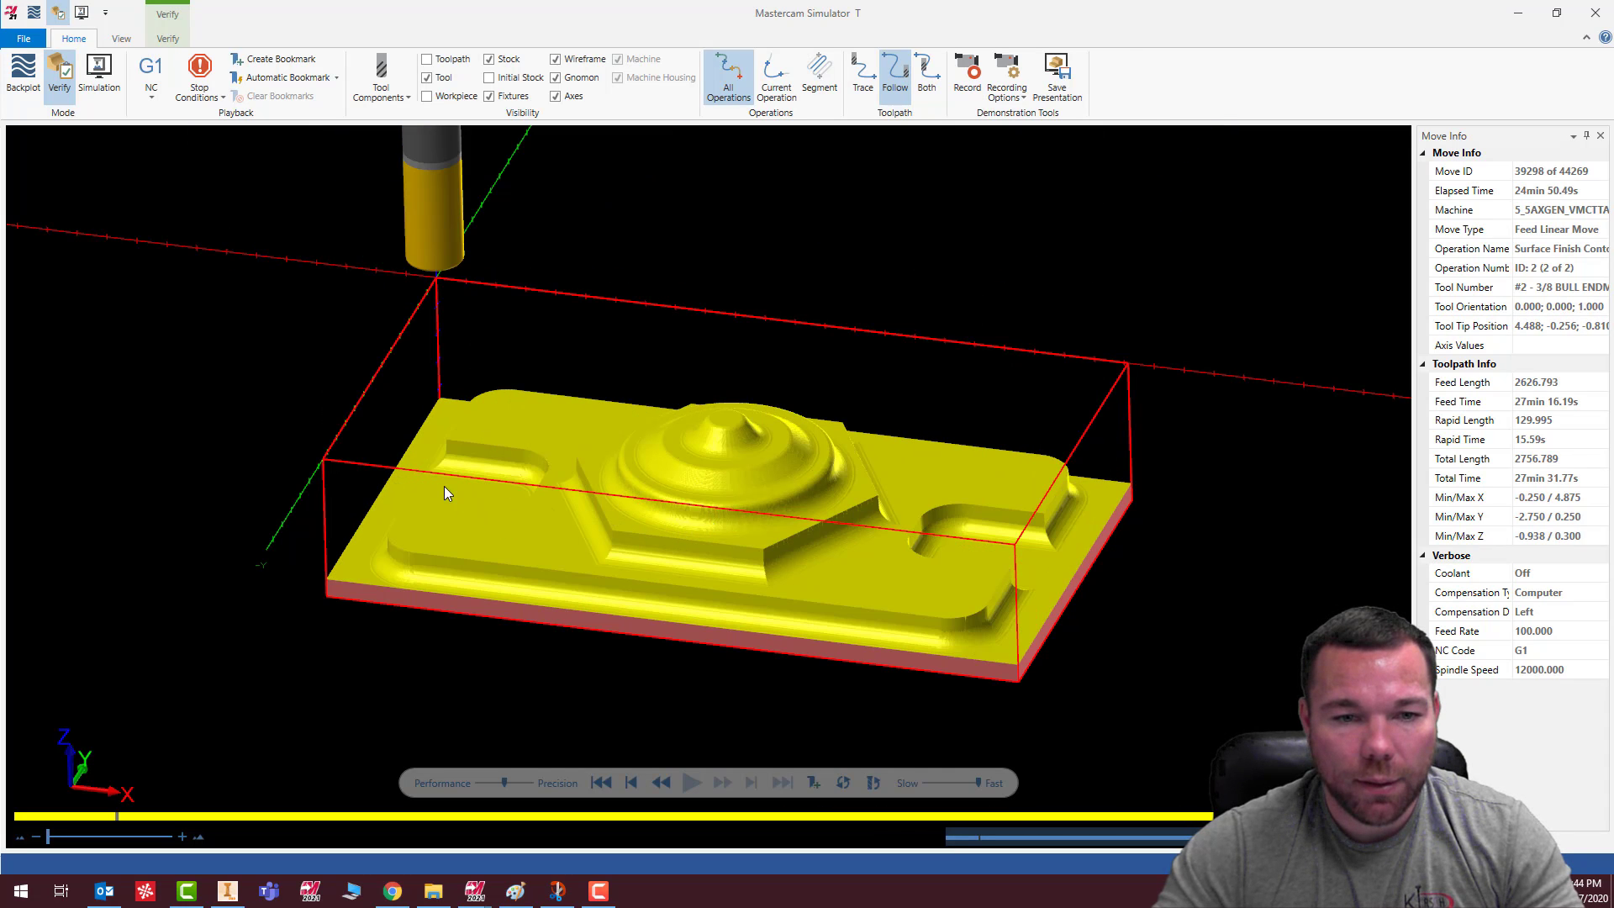
{"action": "scroll", "coordinate": [584, 488], "scroll_direction": "up", "scroll_amount": 5}
{"action": "middle_click_drag", "start_coordinate": [584, 487], "coordinate": [569, 533]}
{"action": "scroll", "coordinate": [598, 456], "scroll_direction": "down", "scroll_amount": 3}
{"action": "scroll", "coordinate": [599, 450], "scroll_direction": "up", "scroll_amount": 3}
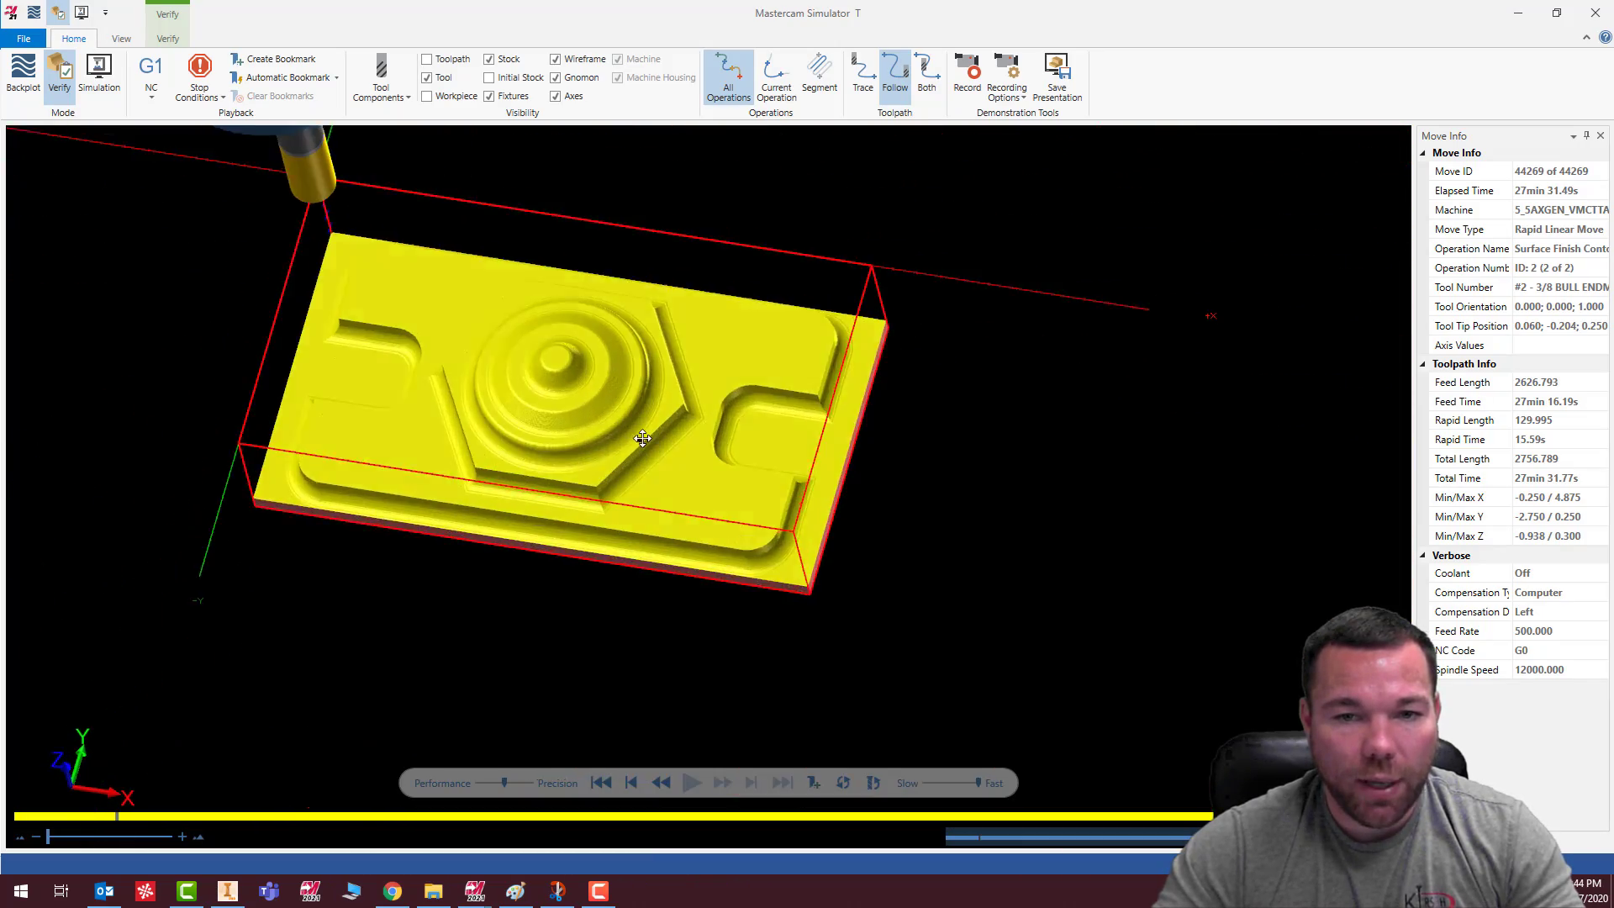
{"action": "middle_click_drag", "start_coordinate": [639, 441], "coordinate": [754, 344]}
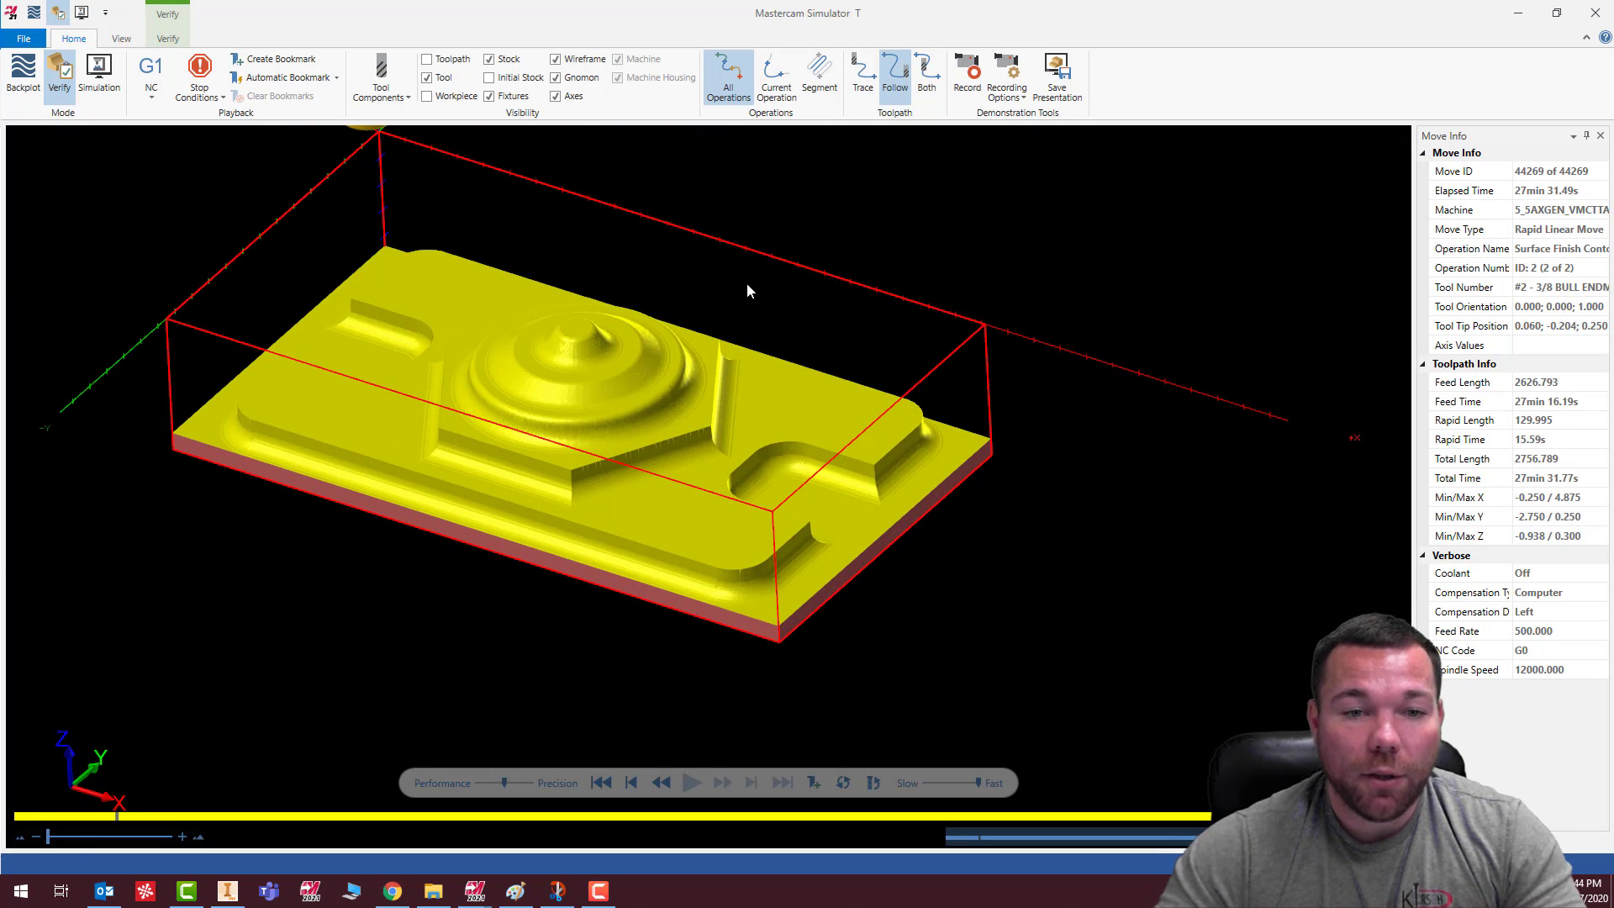